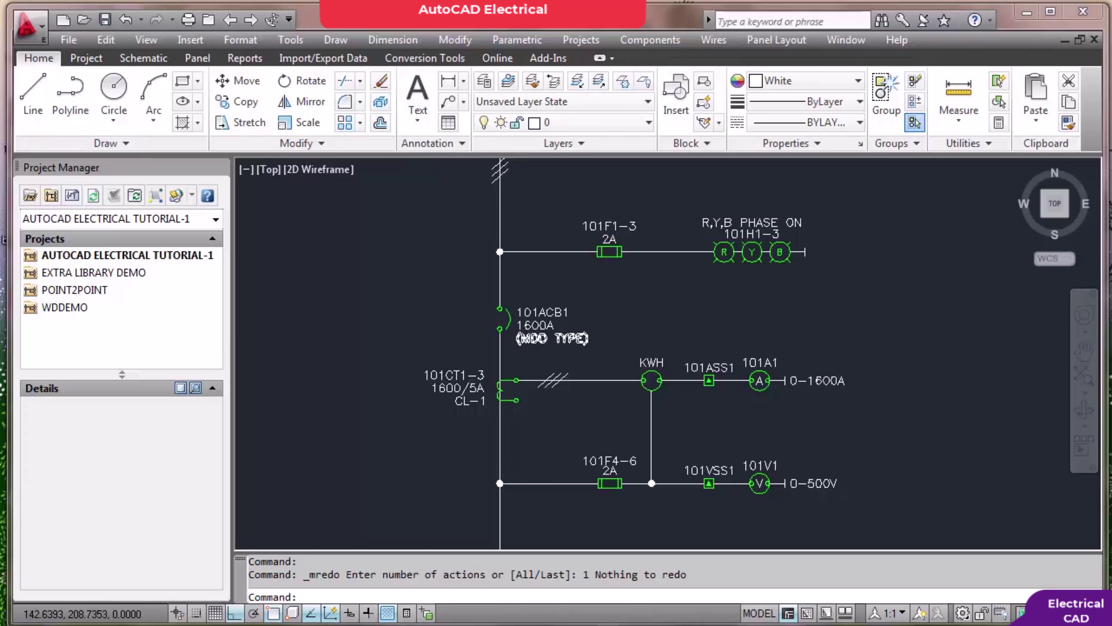
# Zoom out to all sheets and centre the left sheet's feeder bus schematic
pyautogui.scroll(-2, 592, 405)
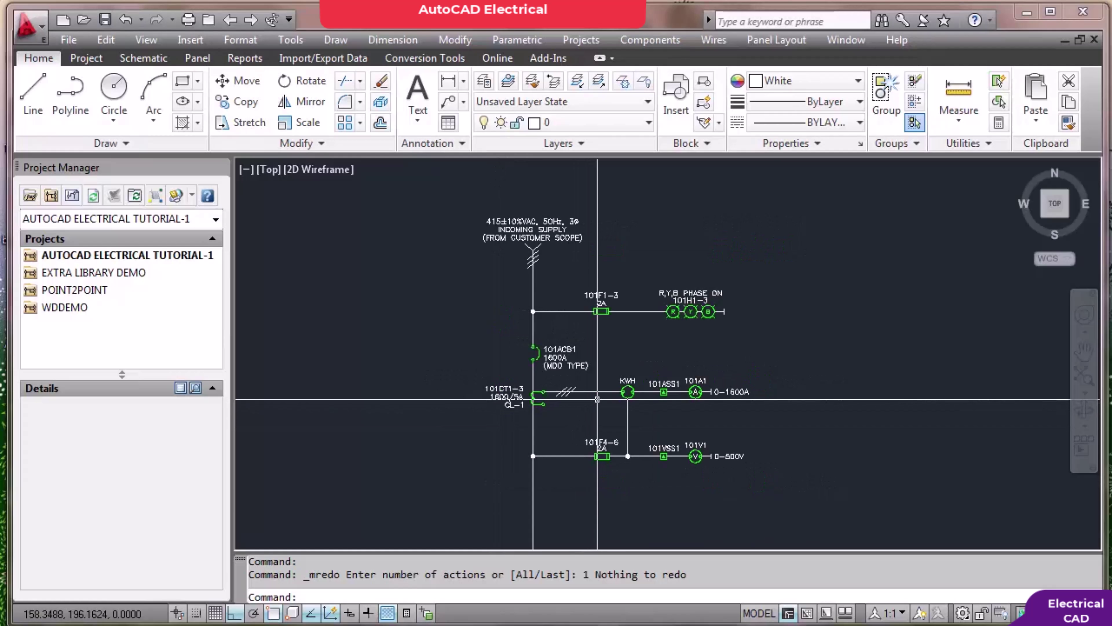
pyautogui.moveTo(597, 399); pyautogui.dragTo(509, 383, button='middle')
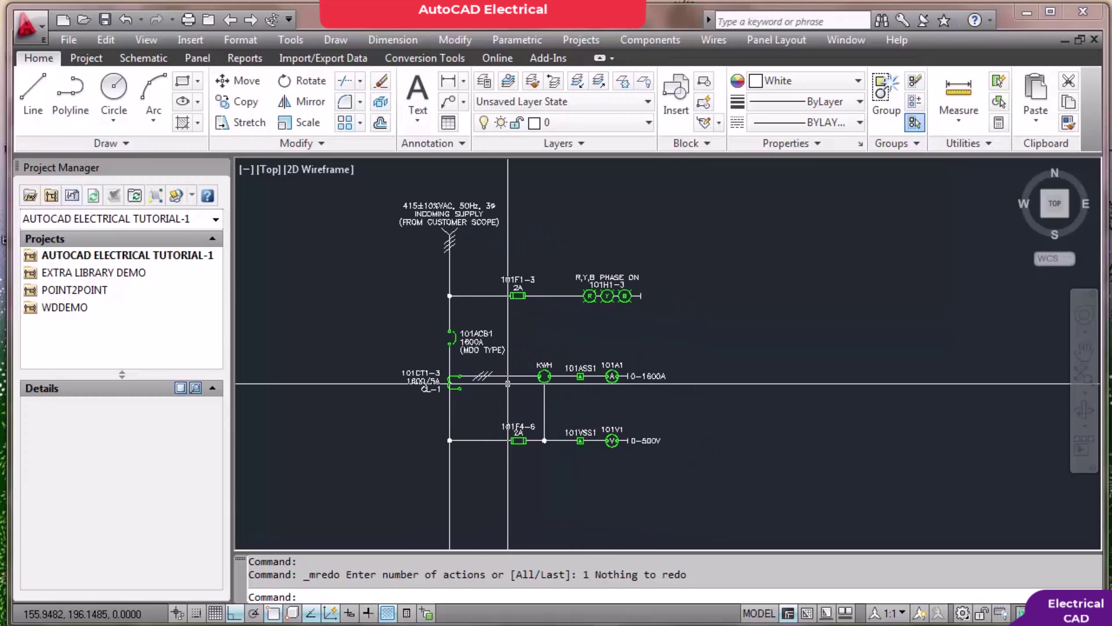
pyautogui.scroll(-4, 509, 383)
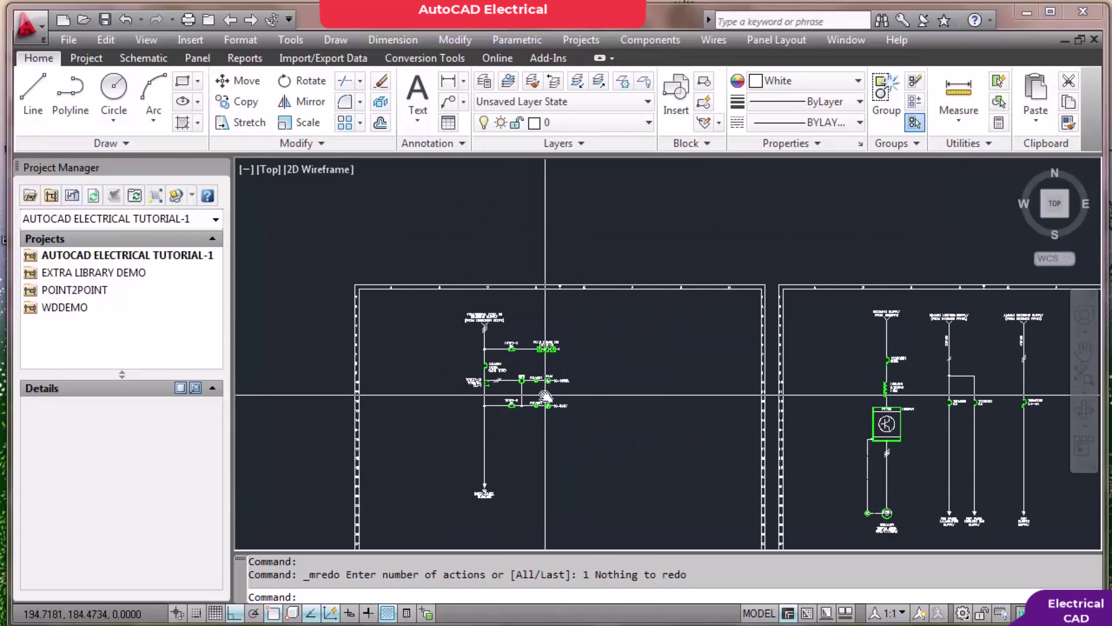
pyautogui.moveTo(545, 390); pyautogui.dragTo(452, 349, button='middle')
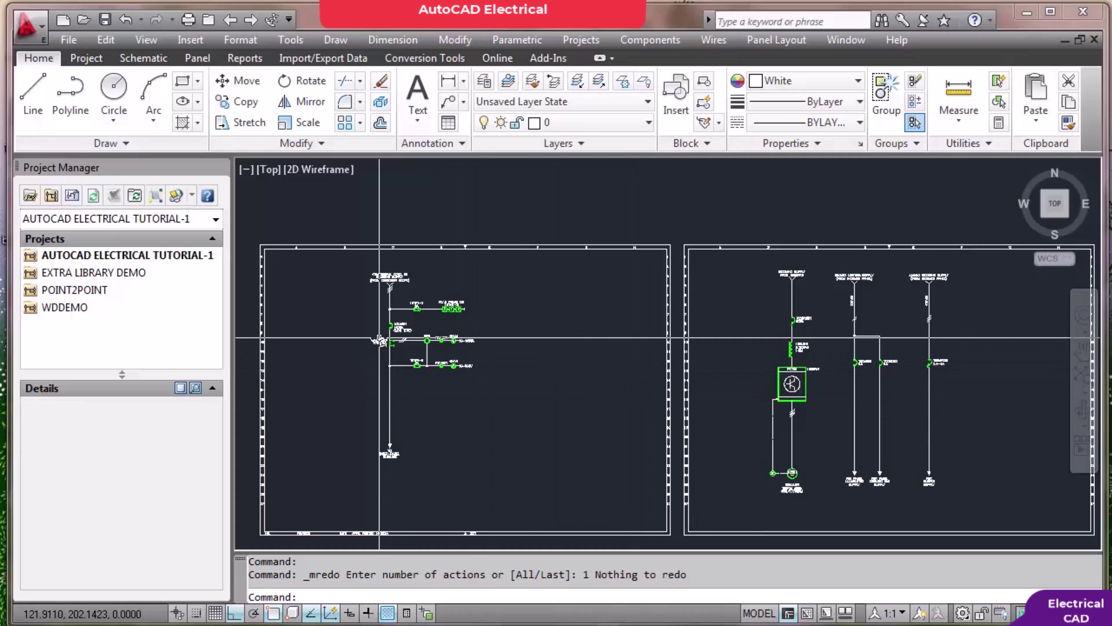
pyautogui.scroll(5, 383, 315)
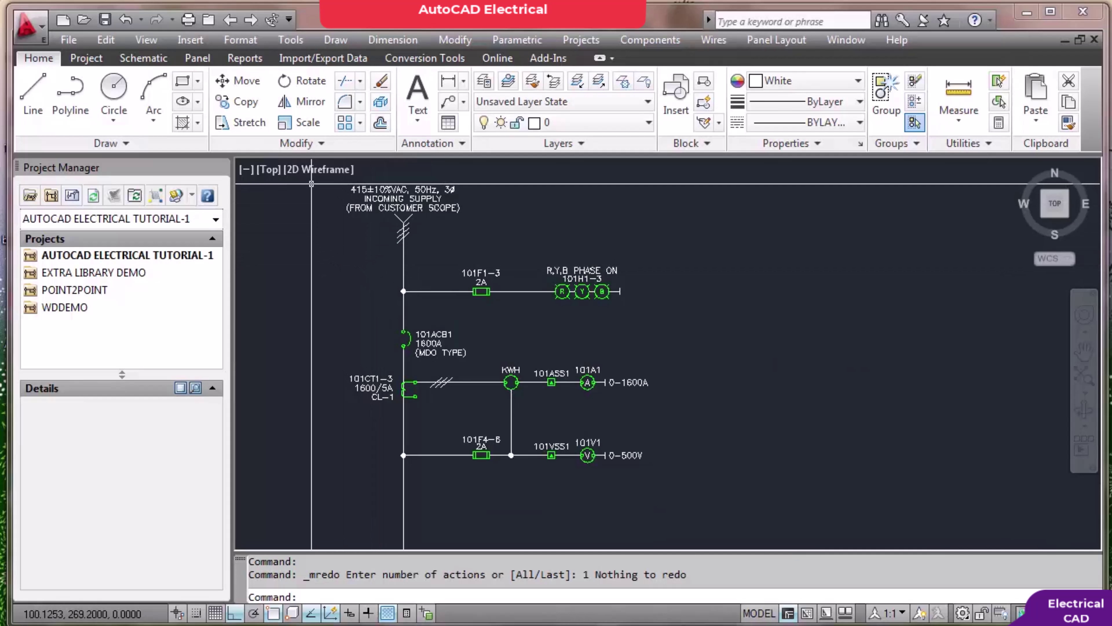
pyautogui.scroll(3, 364, 180)
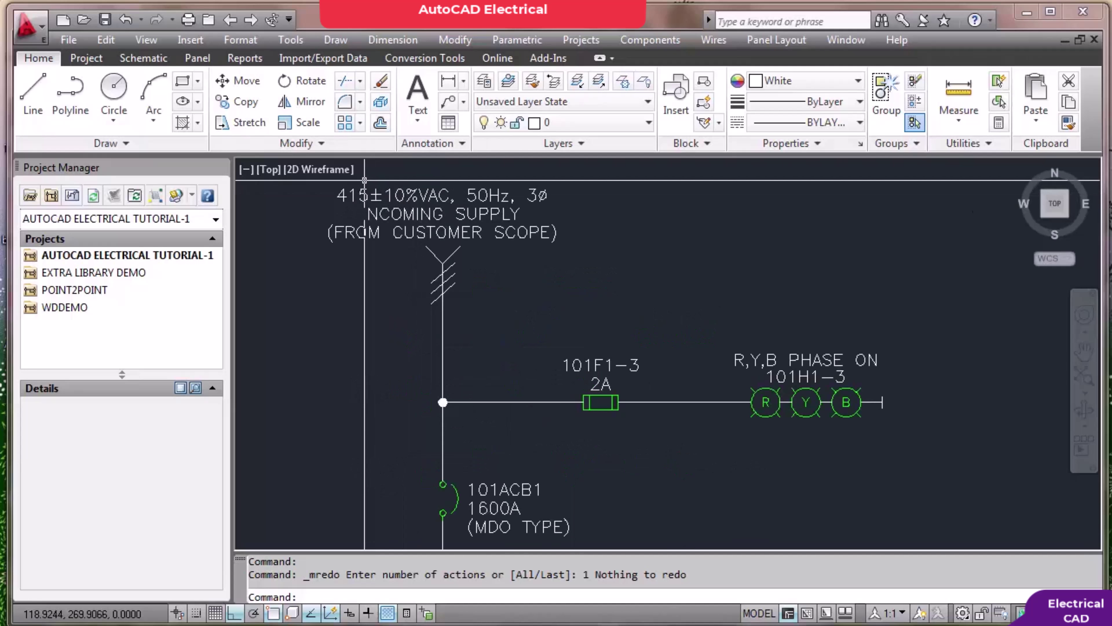
pyautogui.scroll(-2, 396, 194)
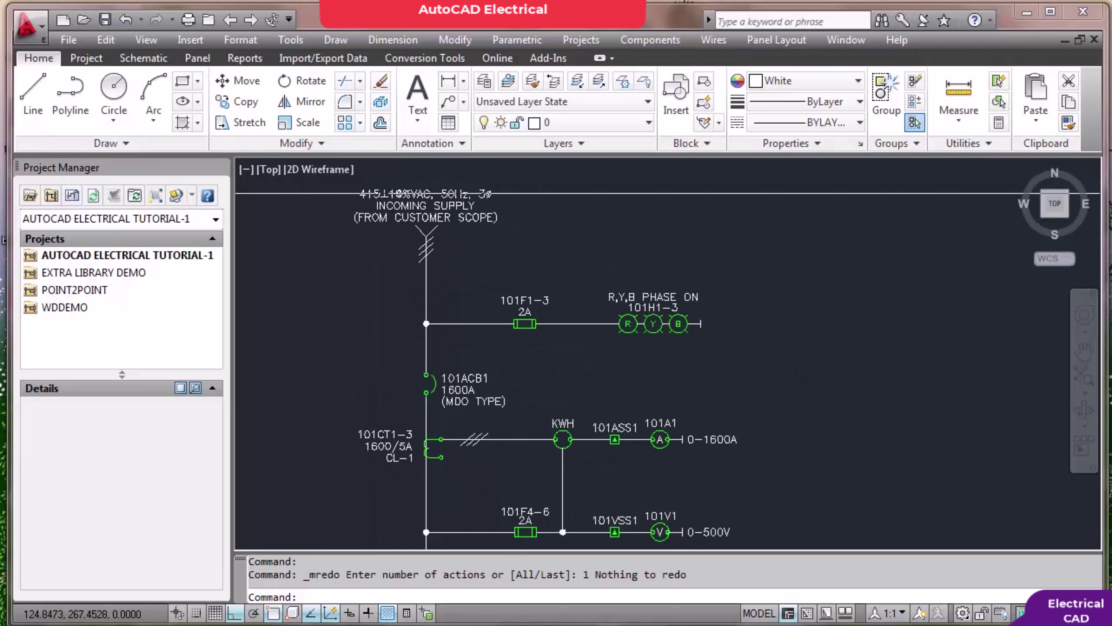
pyautogui.scroll(2, 455, 404)
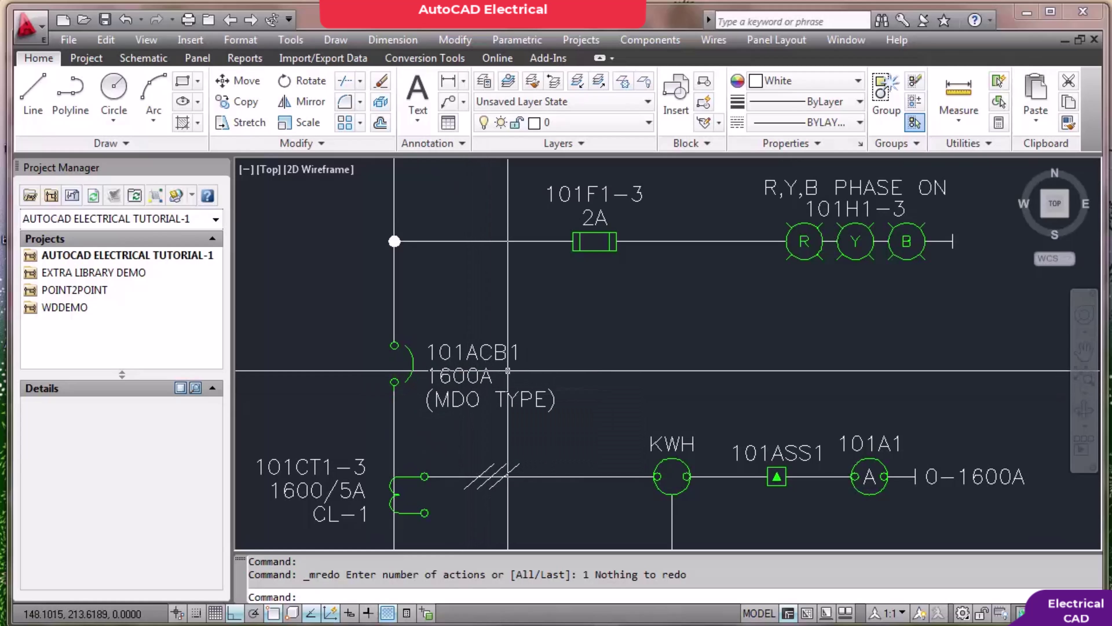
pyautogui.scroll(-1, 508, 370)
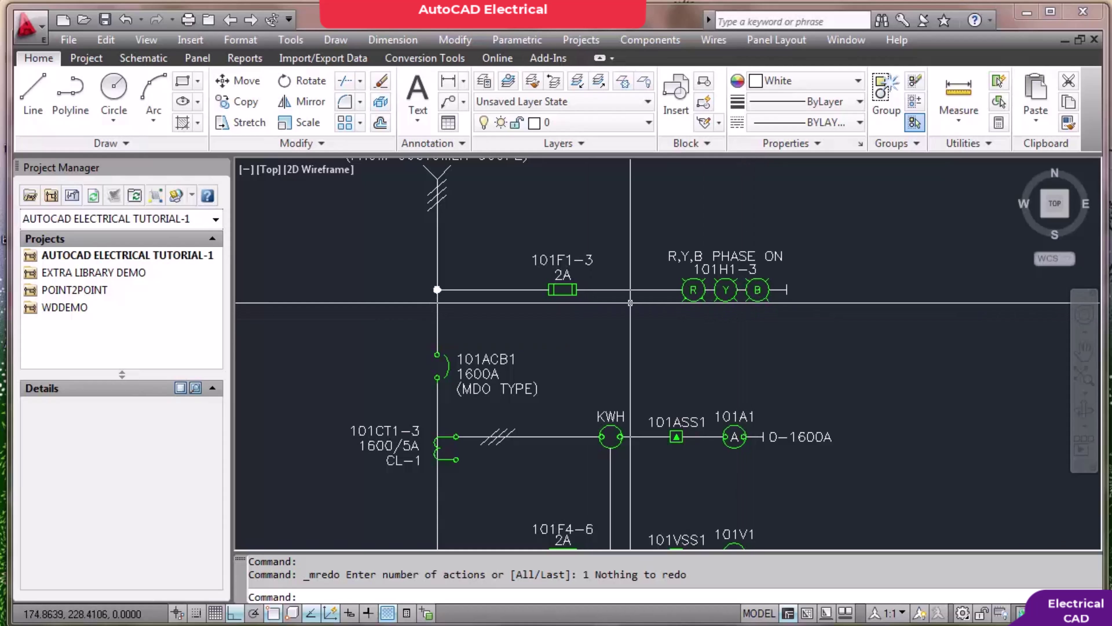
pyautogui.scroll(-1, 629, 303)
pyautogui.scroll(2, 434, 380)
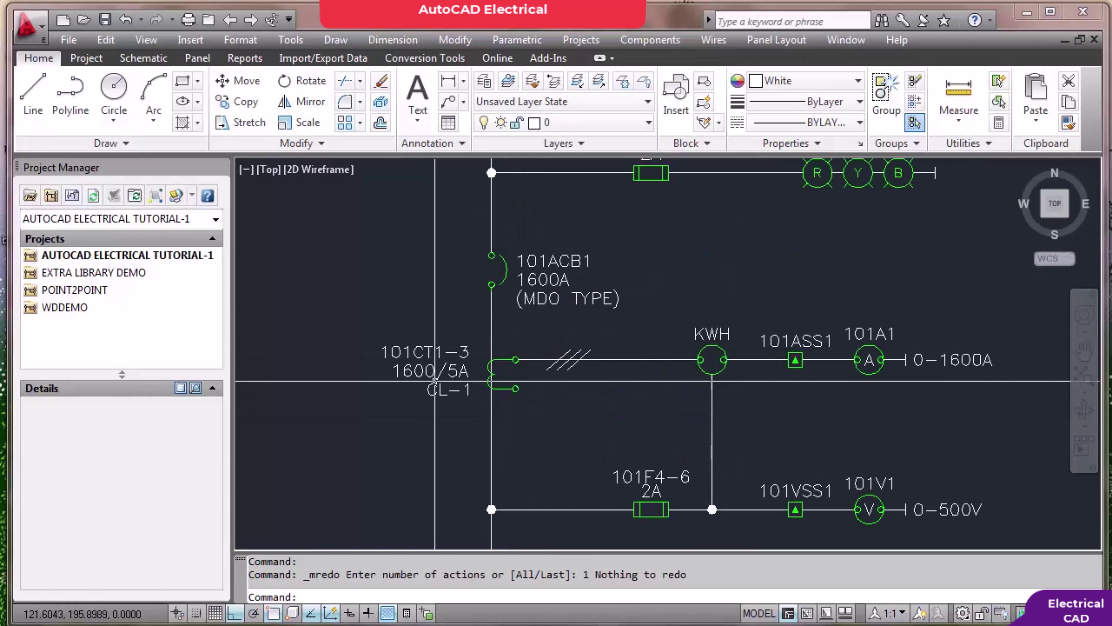
pyautogui.scroll(-3, 435, 380)
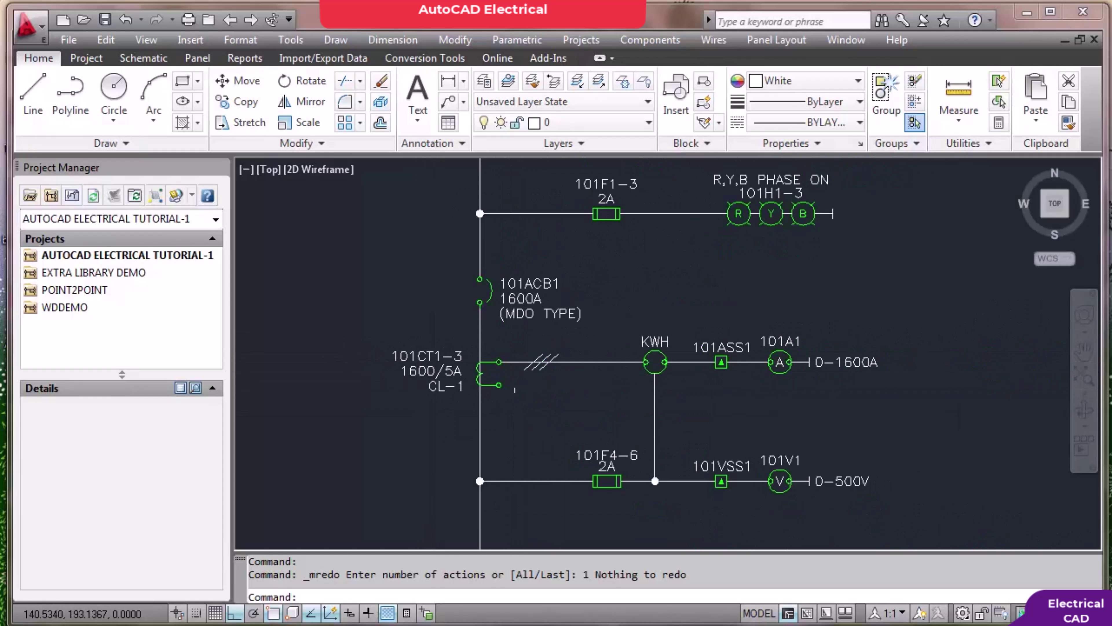
pyautogui.scroll(1, 814, 384)
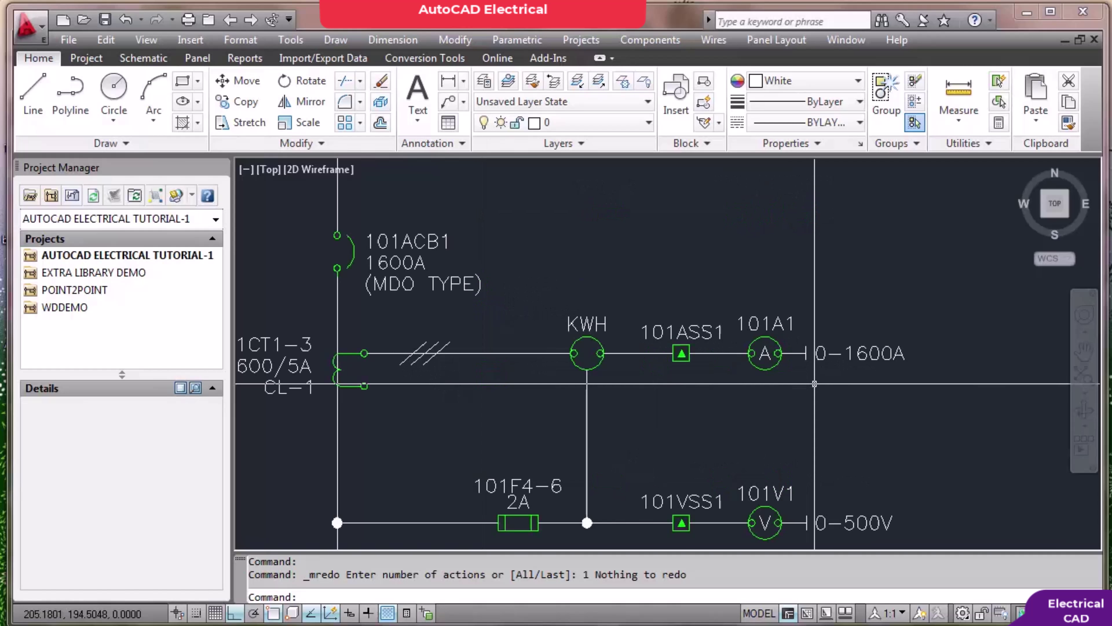
pyautogui.scroll(-2, 814, 383)
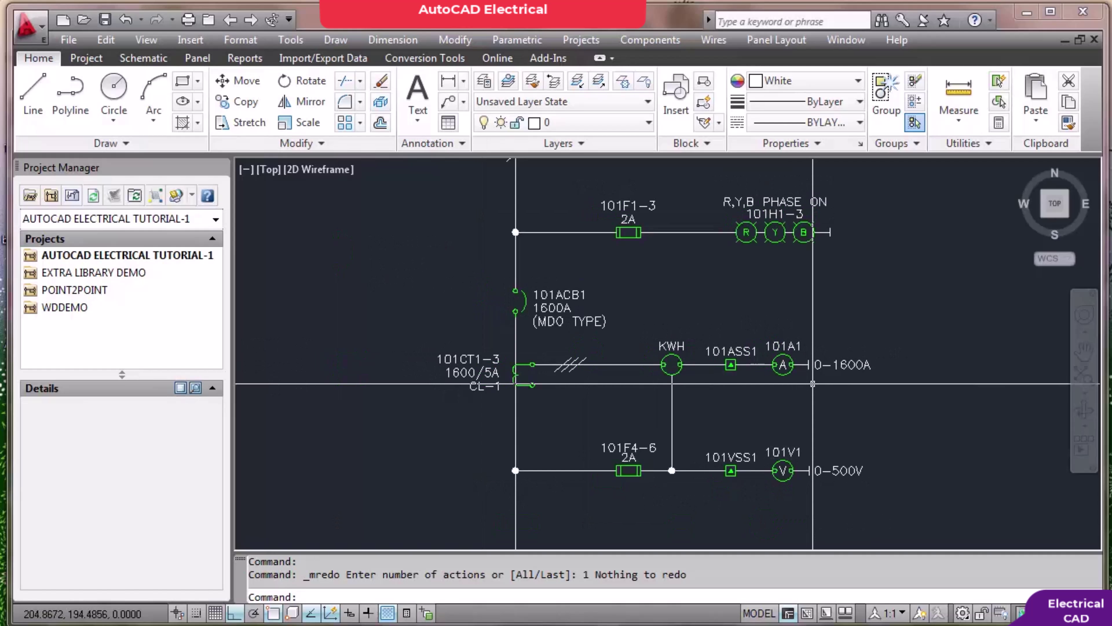
pyautogui.scroll(3, 806, 382)
pyautogui.scroll(-2, 806, 382)
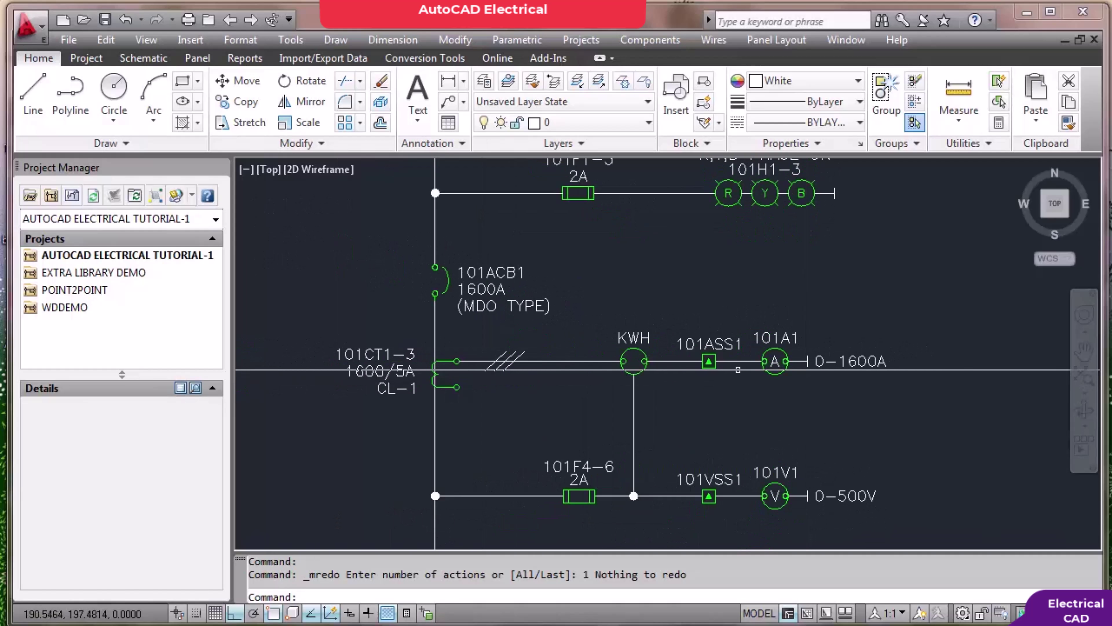
pyautogui.scroll(3, 722, 368)
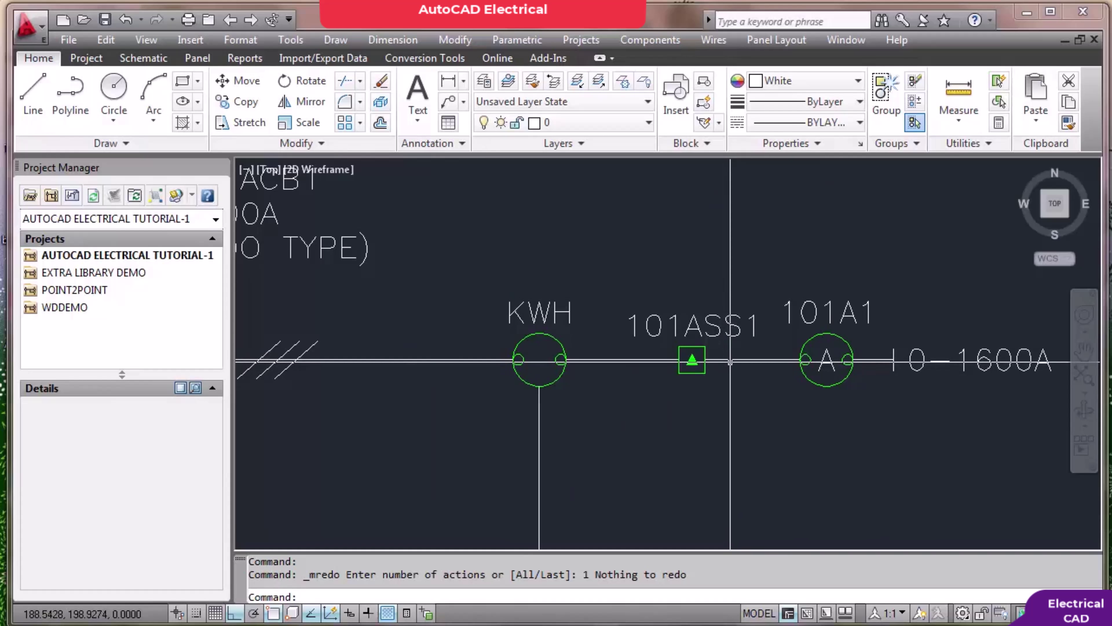
pyautogui.scroll(-4, 737, 357)
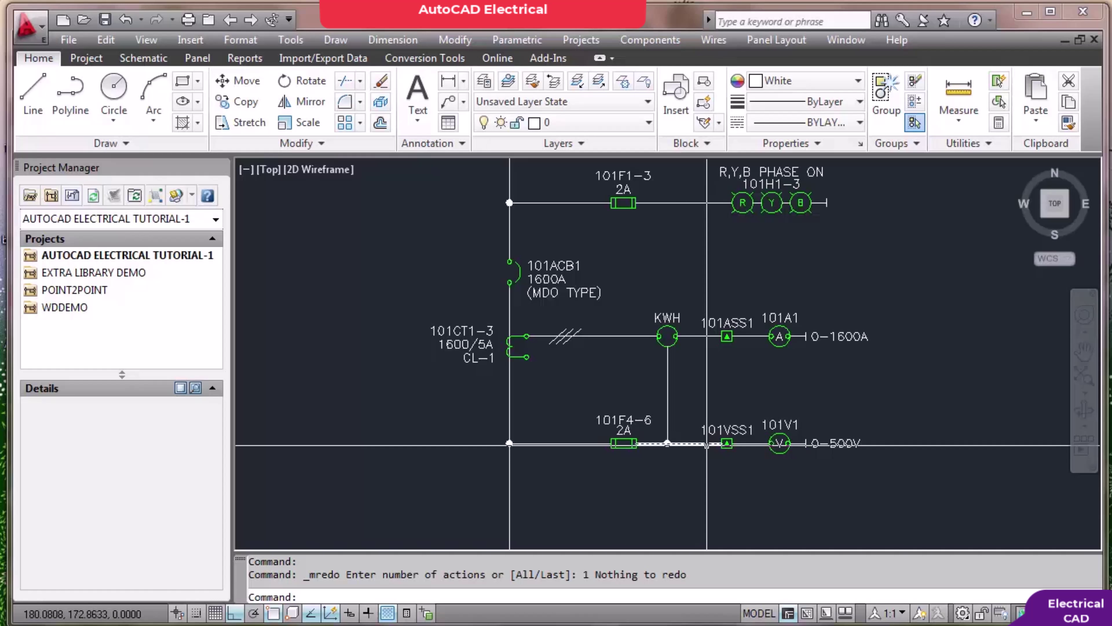
pyautogui.scroll(2, 706, 445)
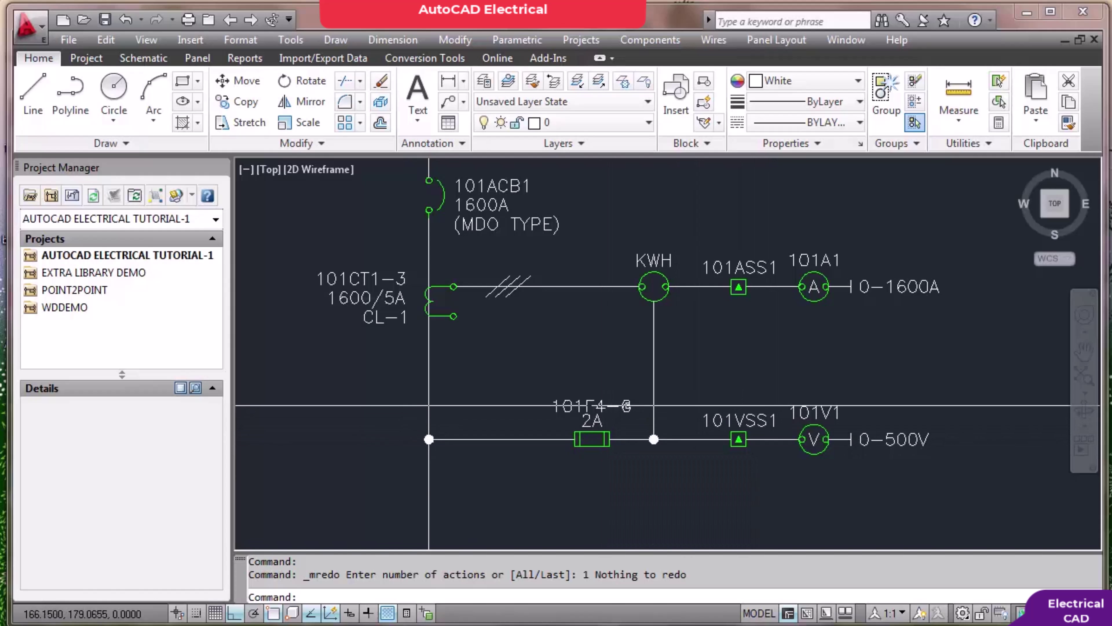
pyautogui.scroll(-2, 630, 396)
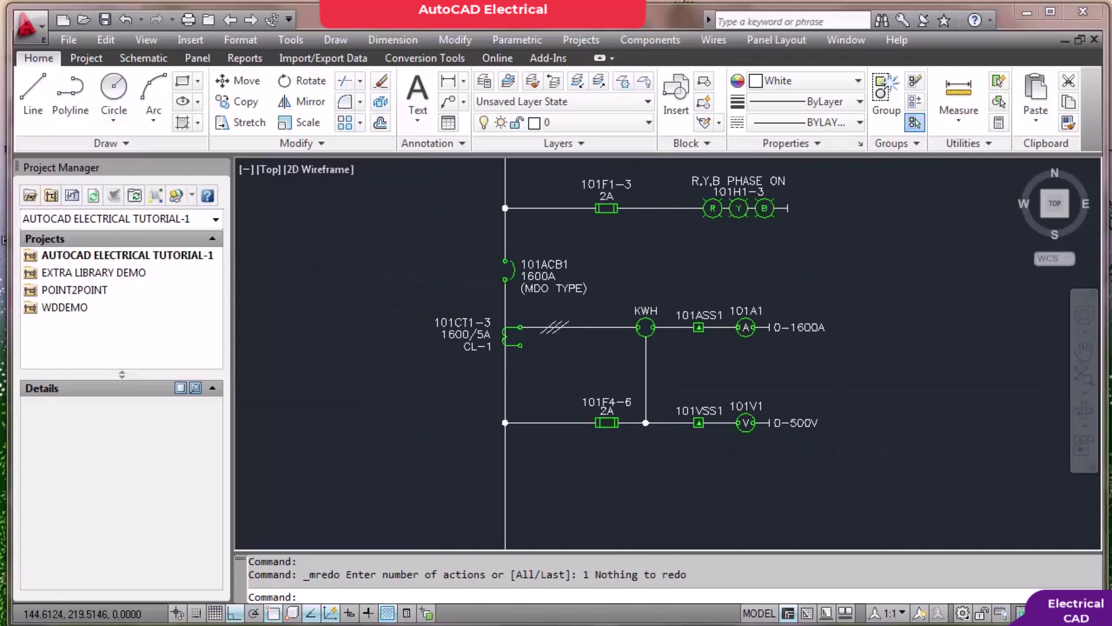
pyautogui.scroll(3, 540, 259)
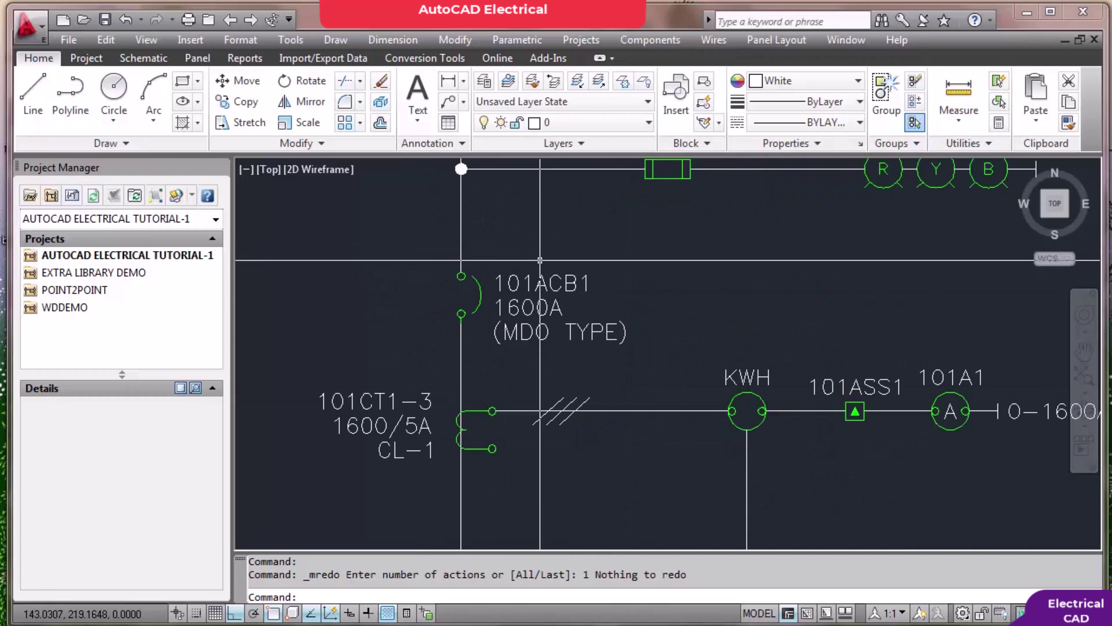
pyautogui.scroll(-2, 540, 260)
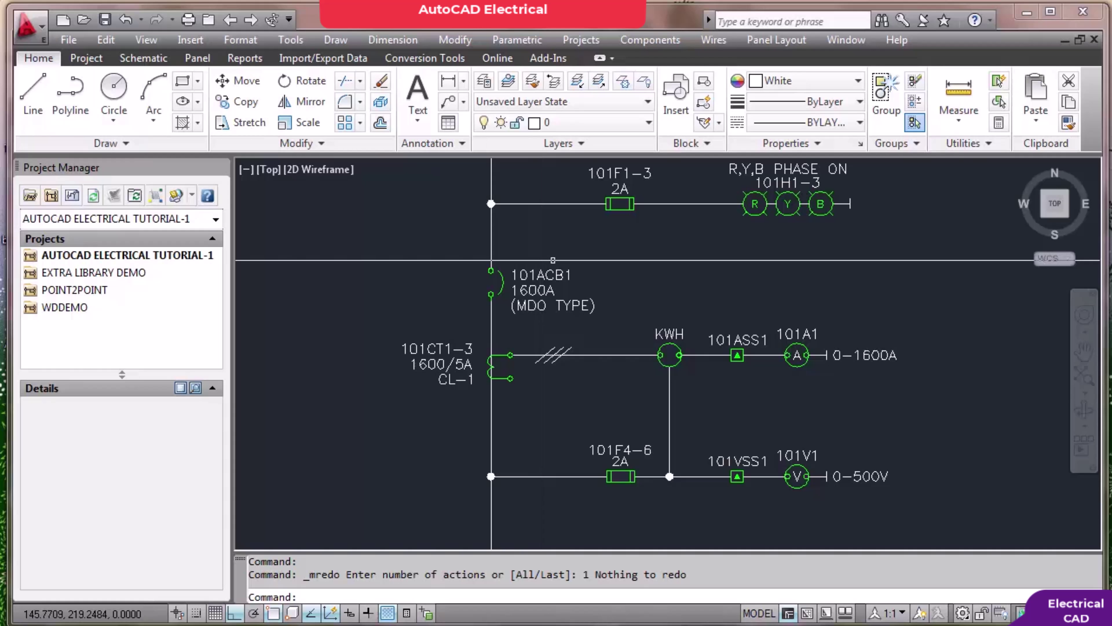
# Bring the upper fuse and phase-lamp row into view
pyautogui.moveTo(591, 260); pyautogui.dragTo(580, 294, button='middle')
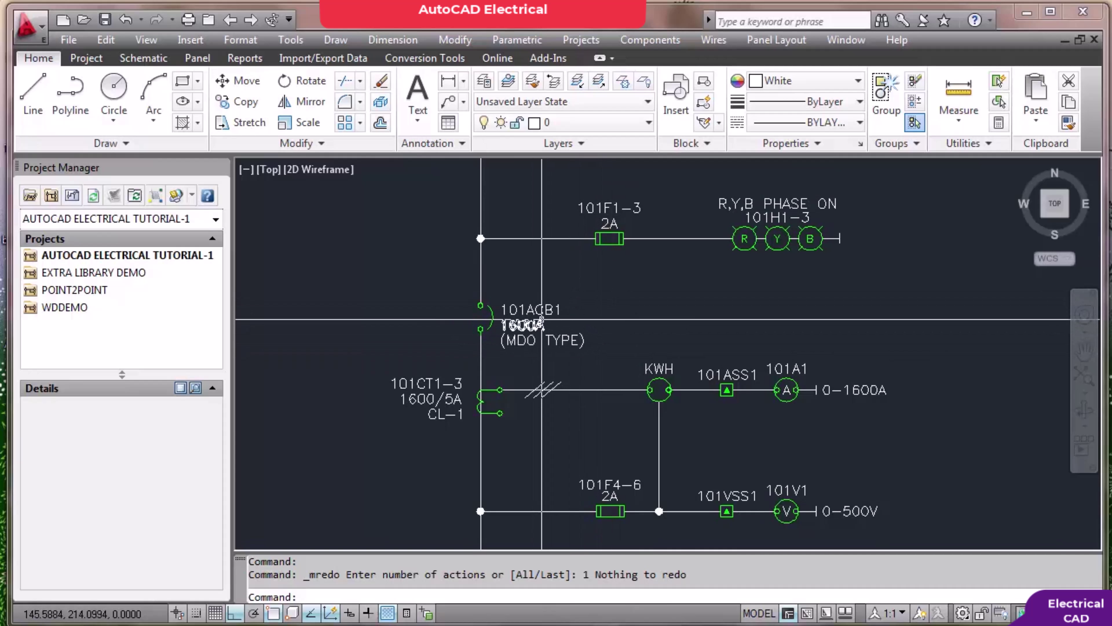
pyautogui.scroll(-3, 545, 319)
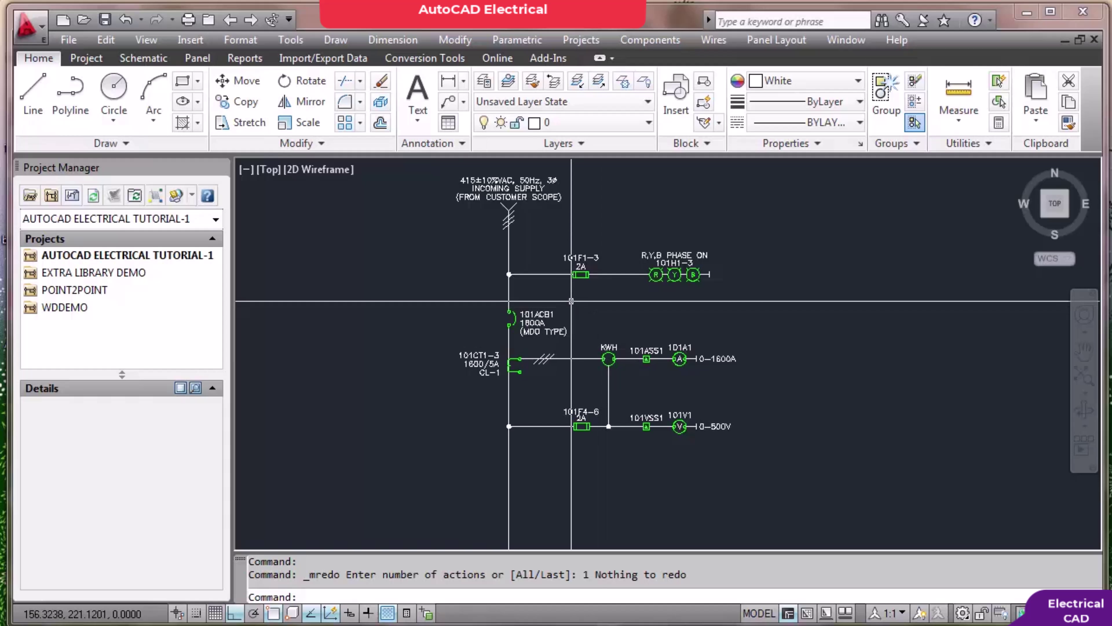
pyautogui.scroll(2, 570, 301)
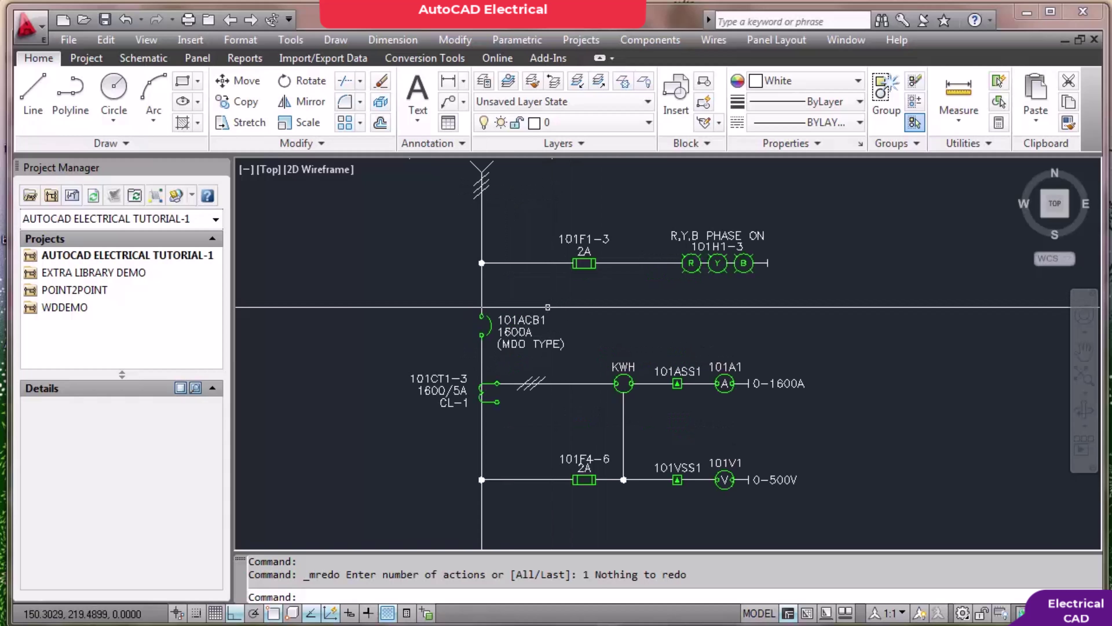
pyautogui.scroll(3, 522, 319)
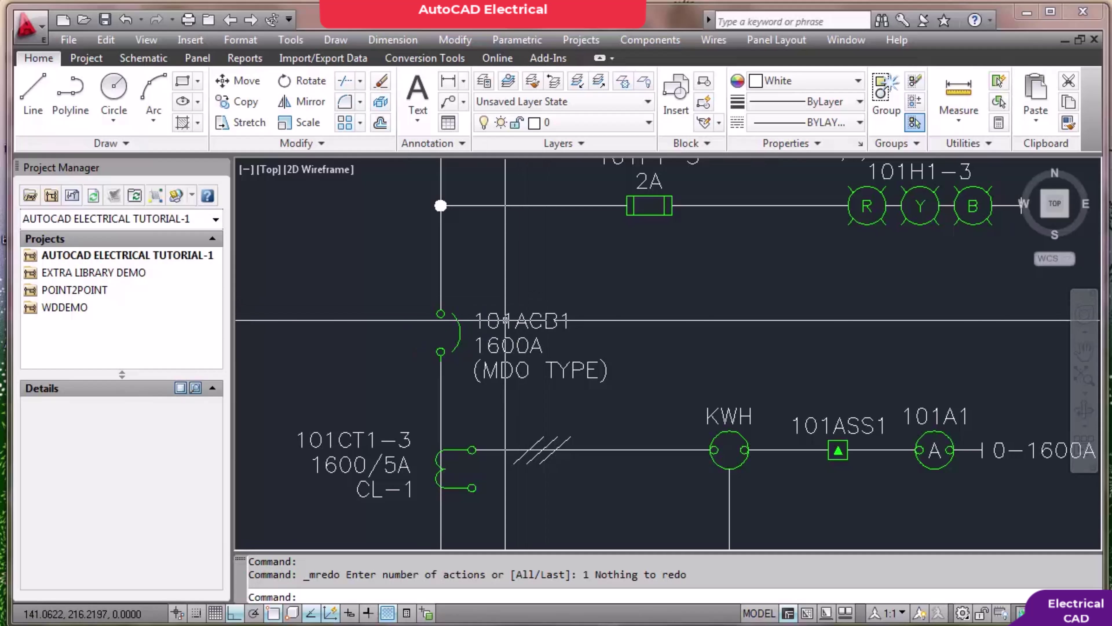
pyautogui.scroll(-3, 514, 329)
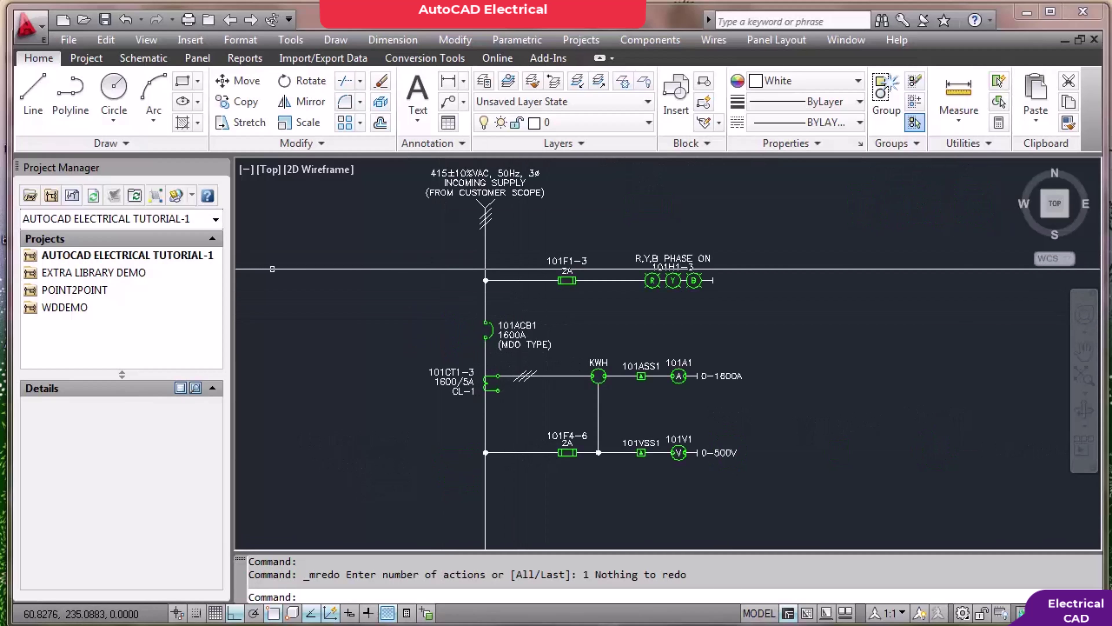
# Show the AUTOCAD ELECTRICAL TUTORIAL-1 project details and zoom in on the motor-drive sheet
pyautogui.click(33, 260)
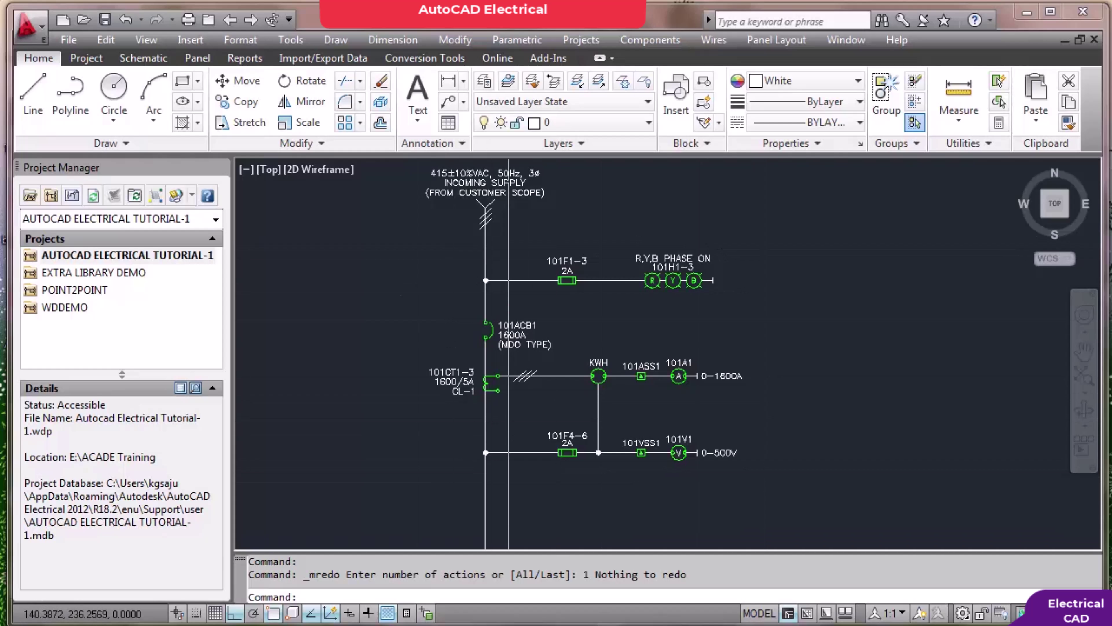
pyautogui.scroll(-4, 549, 256)
pyautogui.scroll(-2, 549, 256)
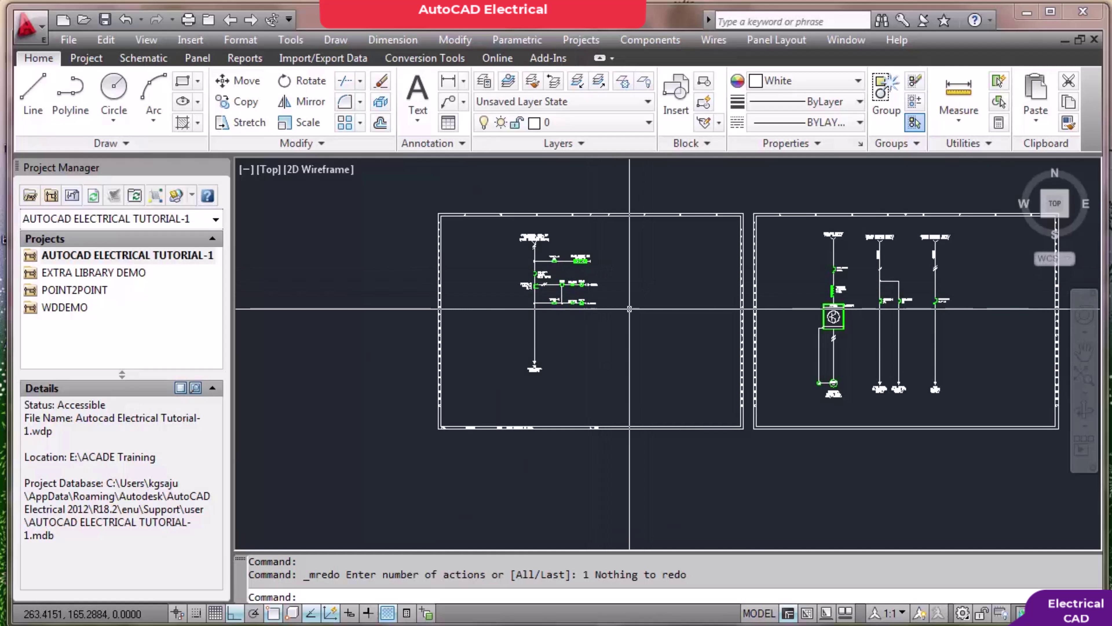
pyautogui.scroll(4, 624, 280)
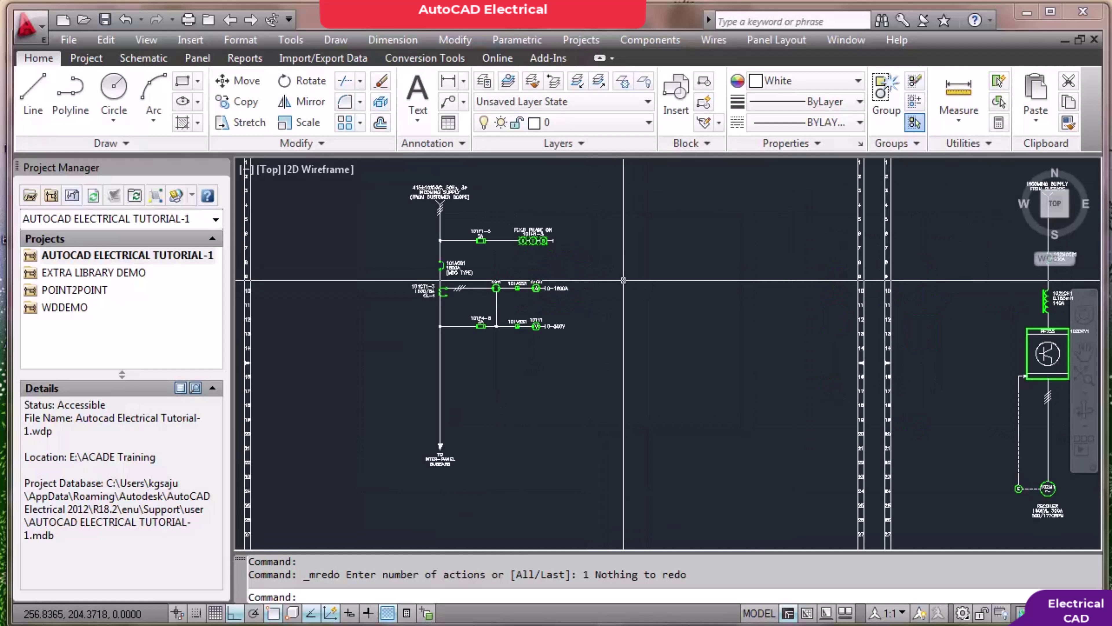
pyautogui.scroll(-3, 520, 256)
pyautogui.scroll(4, 520, 257)
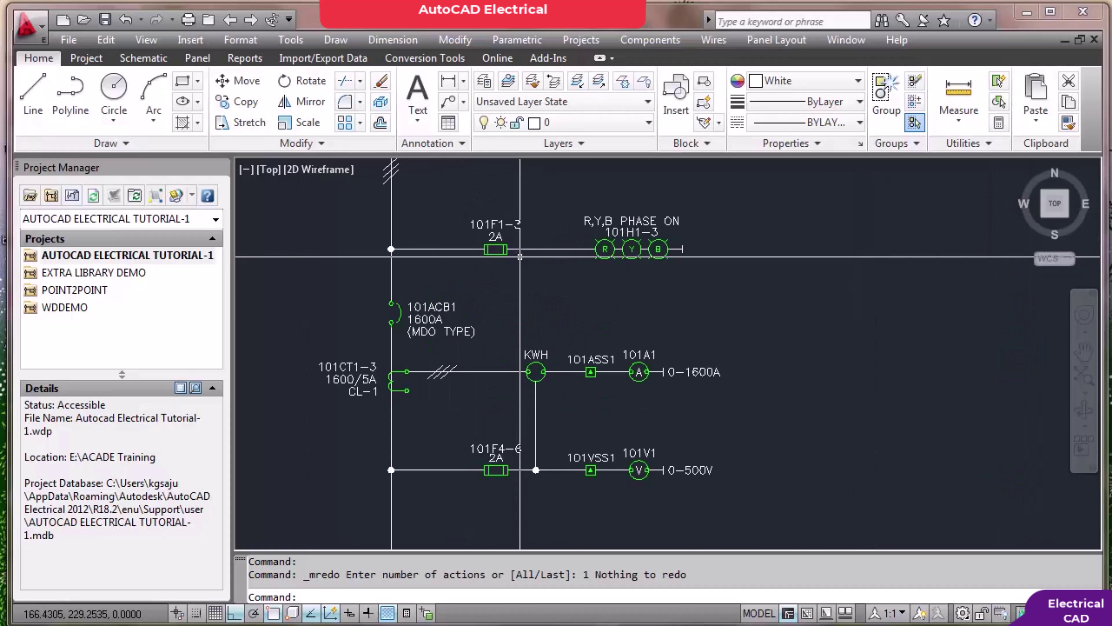
pyautogui.scroll(-8, 521, 257)
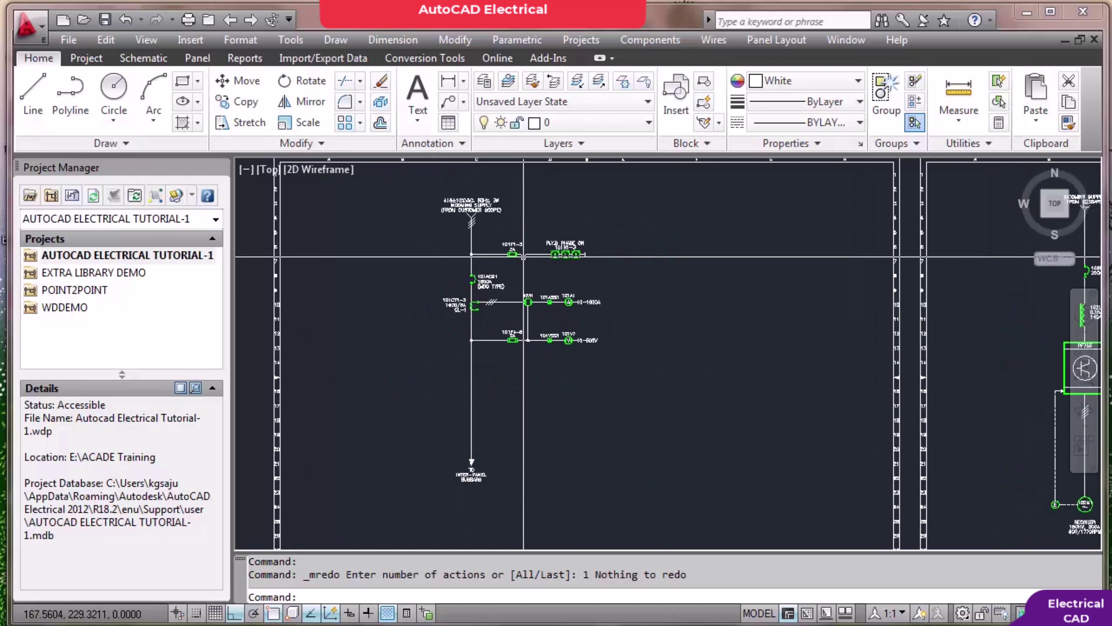
pyautogui.scroll(5, 728, 388)
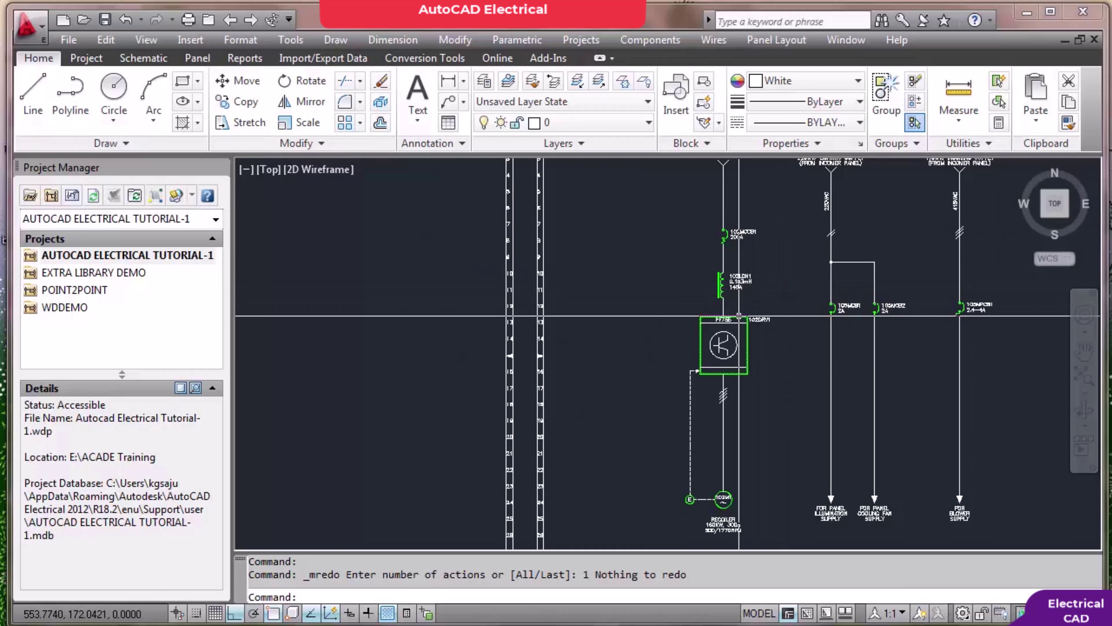
pyautogui.press('Return')
# Pan to the recoiler drive circuit and zoom over its breaker, choke, drive and motor
pyautogui.moveTo(770, 304); pyautogui.dragTo(601, 337)
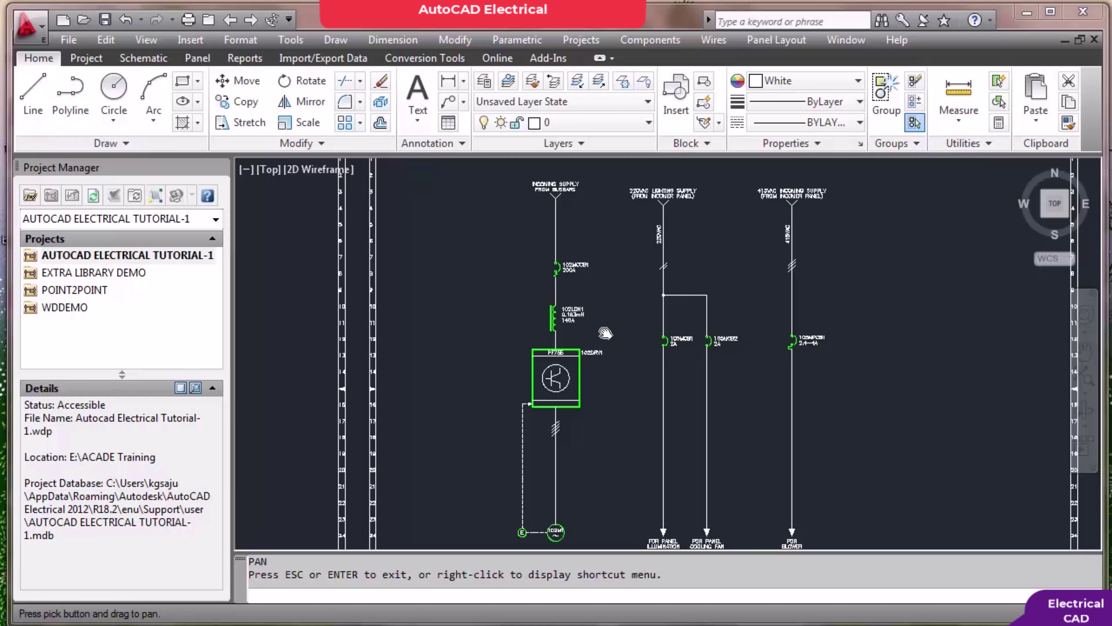
pyautogui.scroll(3, 587, 287)
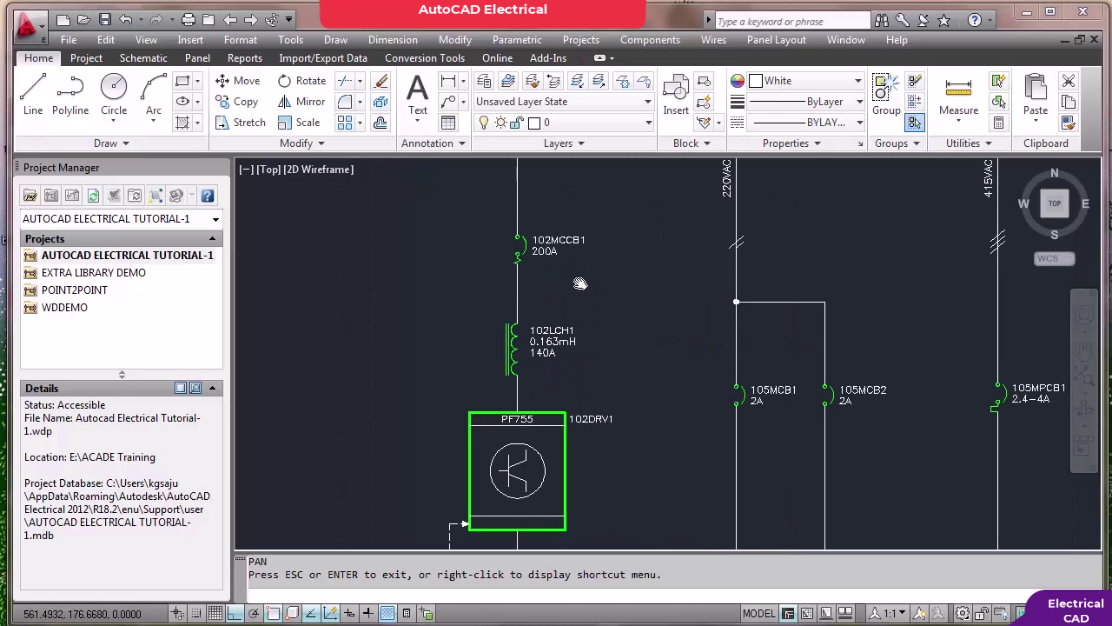
pyautogui.scroll(2, 565, 272)
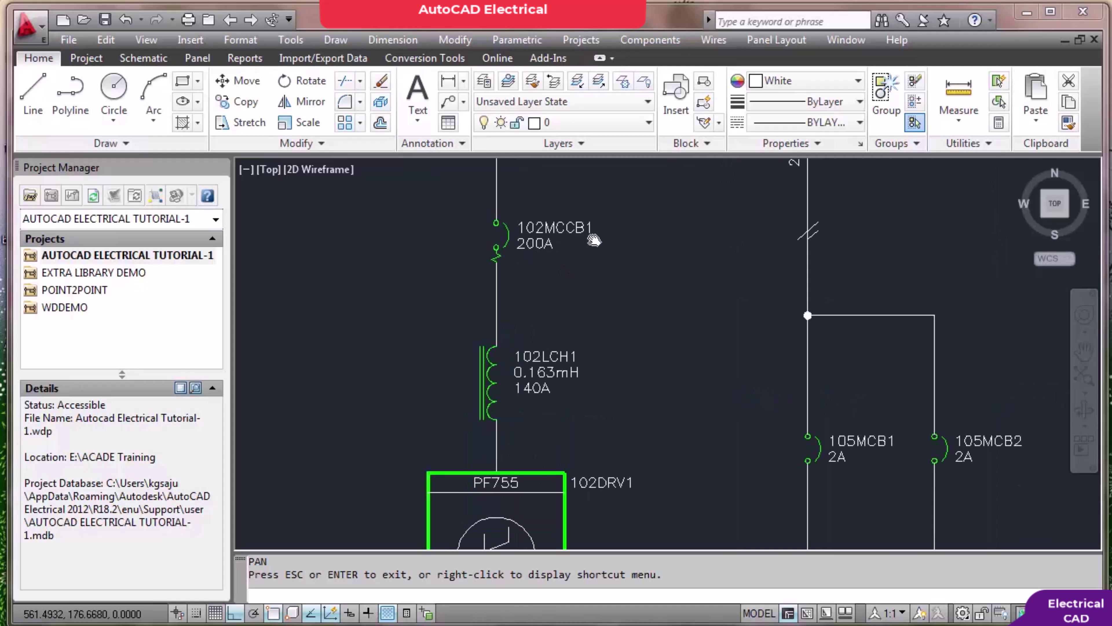
pyautogui.scroll(2, 591, 238)
pyautogui.scroll(-2, 591, 239)
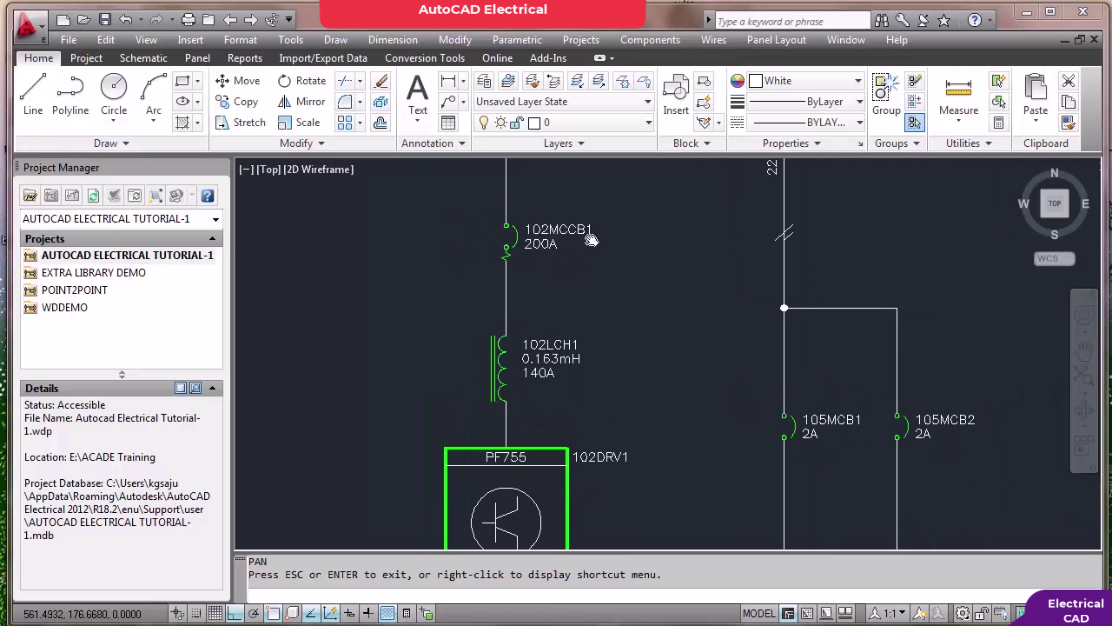
pyautogui.scroll(-2, 592, 247)
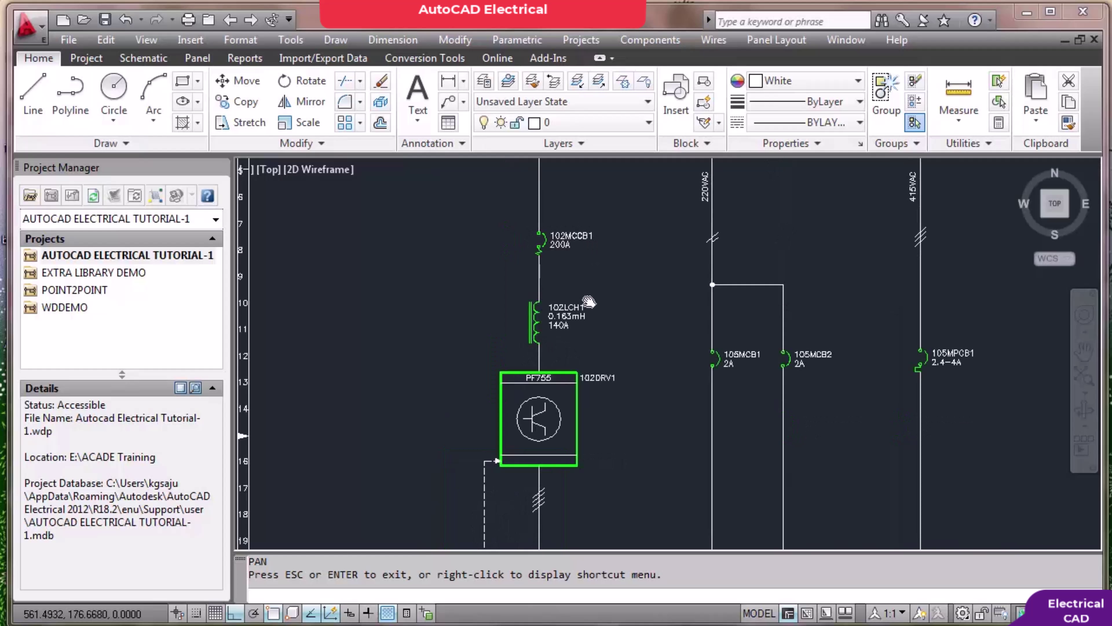
pyautogui.scroll(3, 571, 324)
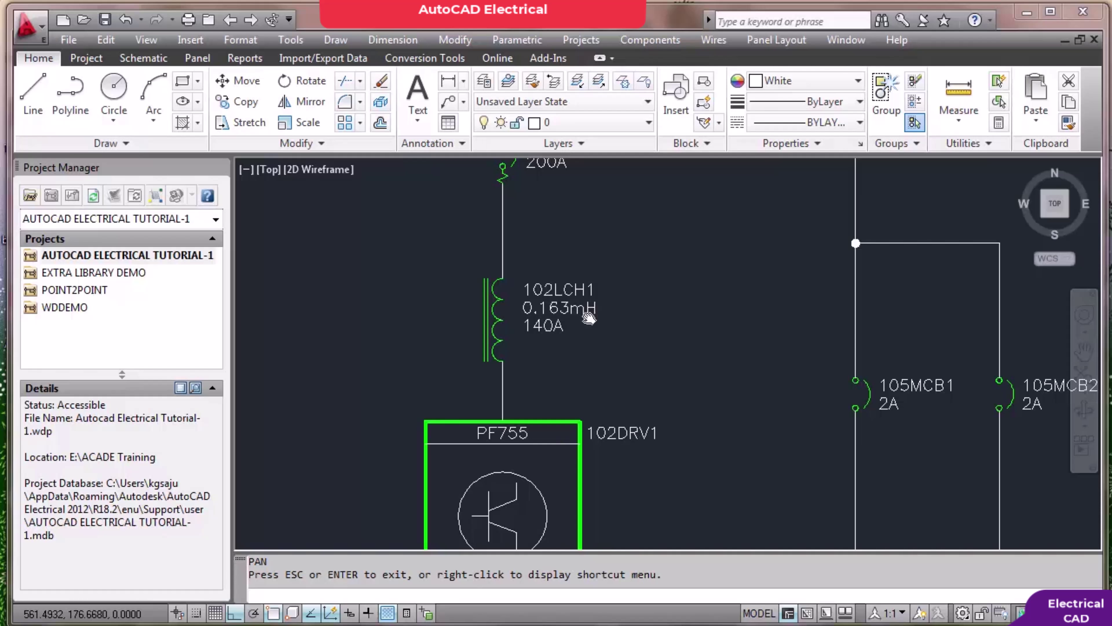
pyautogui.scroll(-6, 589, 319)
pyautogui.scroll(5, 589, 353)
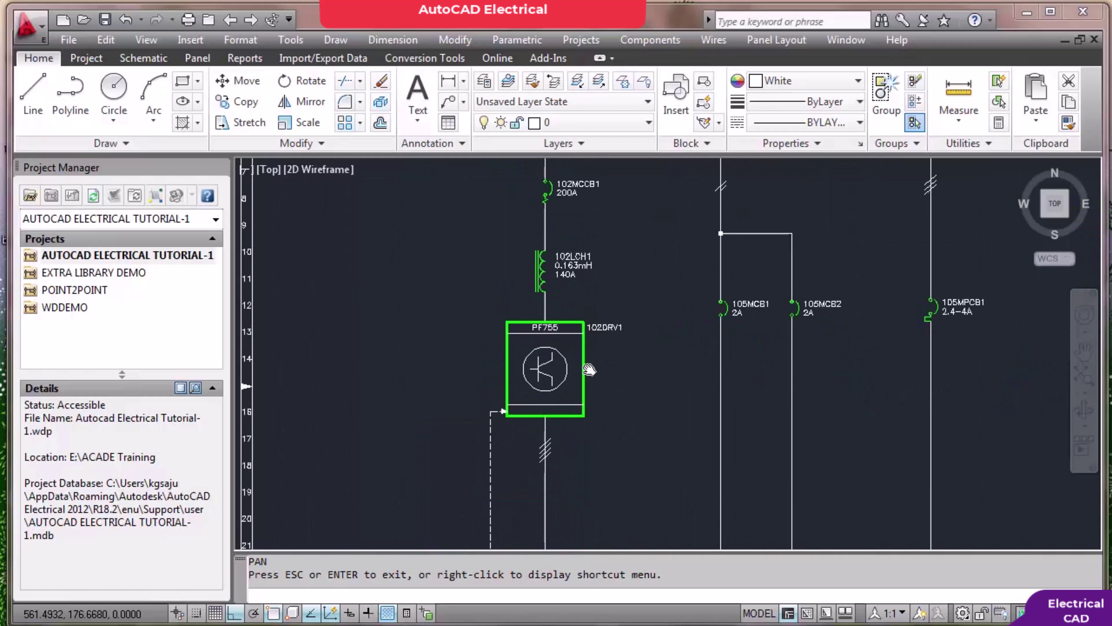
pyautogui.scroll(-5, 588, 370)
pyautogui.scroll(6, 580, 417)
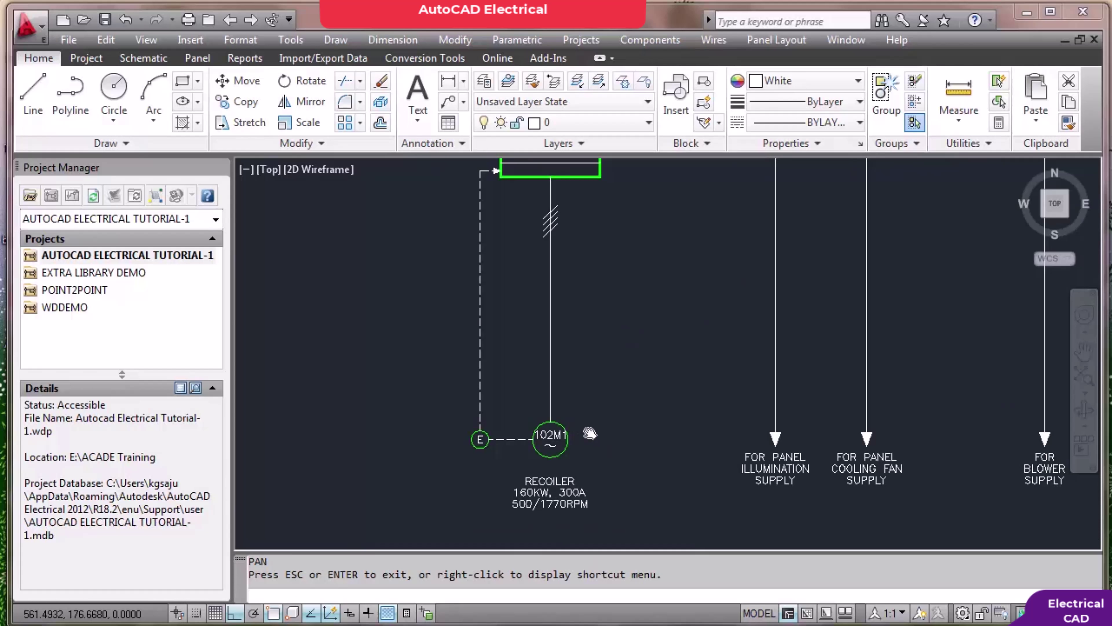
pyautogui.scroll(-2, 591, 425)
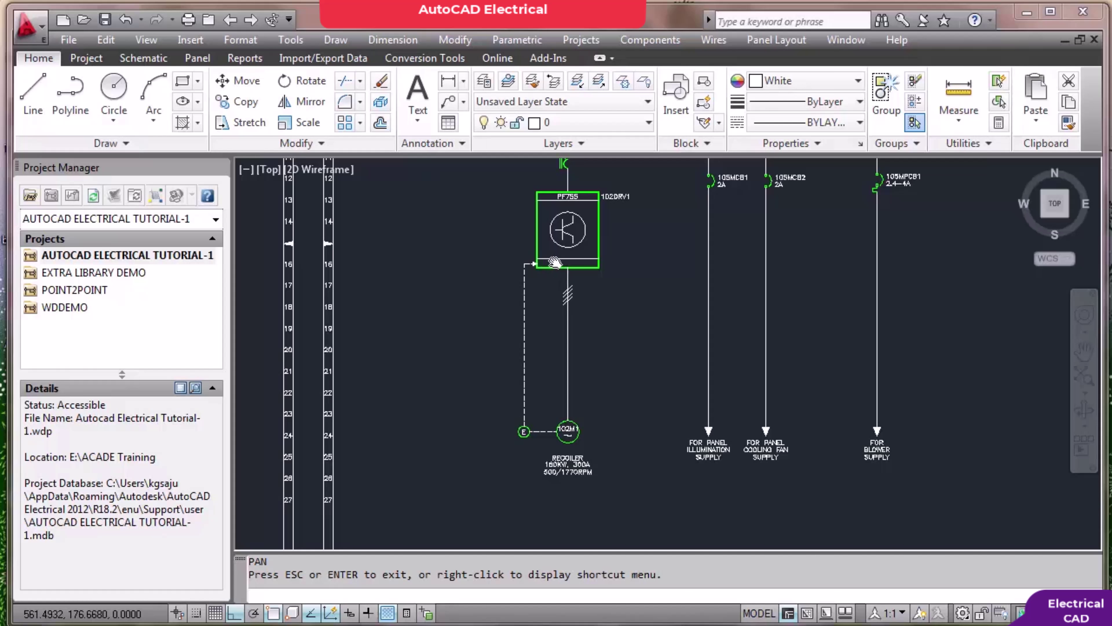
pyautogui.scroll(-2, 631, 288)
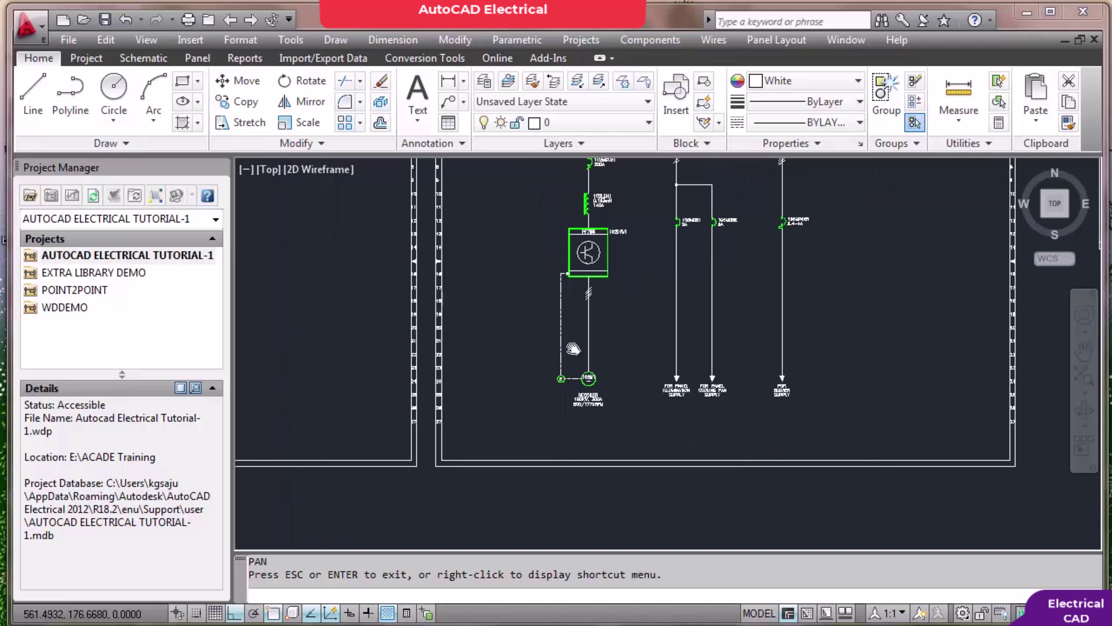
pyautogui.scroll(2, 740, 198)
# Look over the supply labels and motor arrows, then bring the left sheet back into view
pyautogui.moveTo(741, 199); pyautogui.dragTo(596, 318)
pyautogui.scroll(-2, 599, 327)
pyautogui.moveTo(610, 431); pyautogui.dragTo(654, 291)
pyautogui.scroll(1, 580, 407)
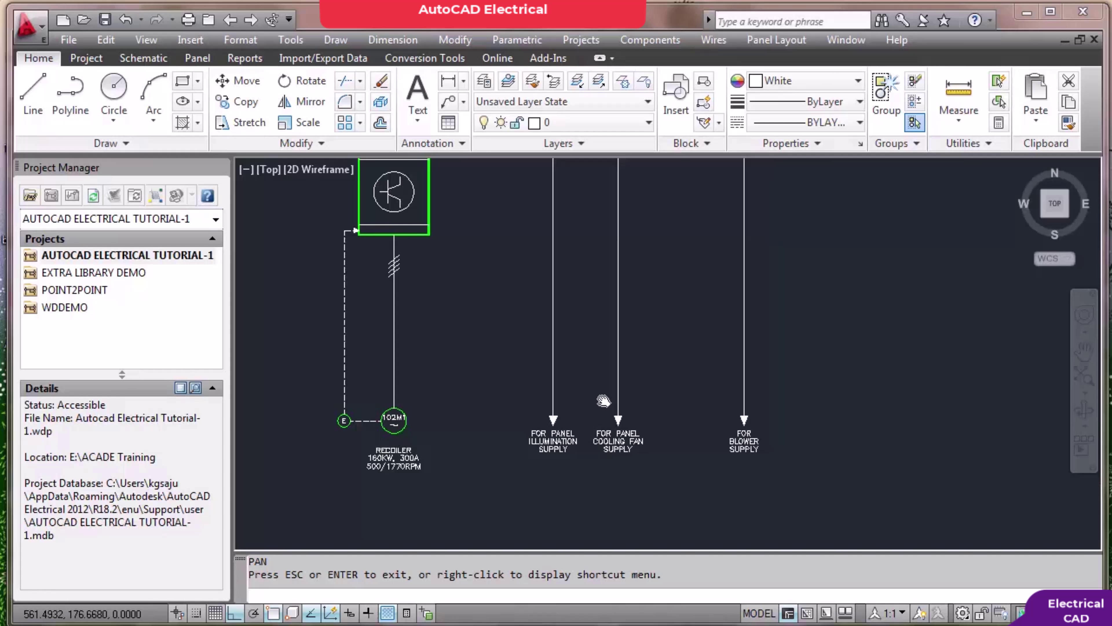
pyautogui.scroll(-3, 603, 401)
pyautogui.moveTo(461, 328); pyautogui.dragTo(658, 354)
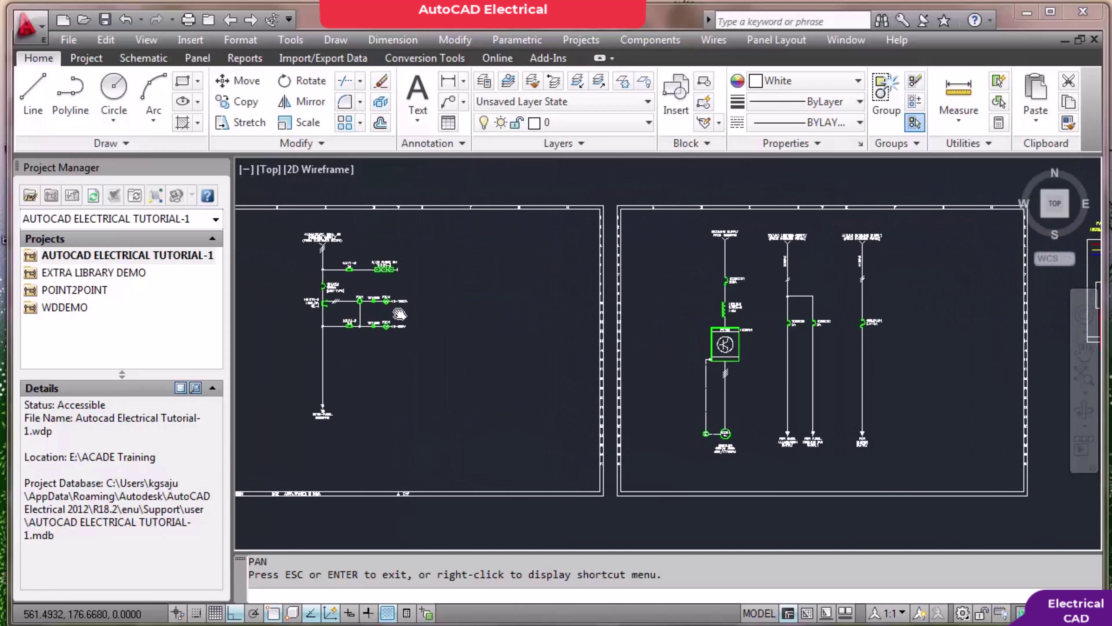
# Pan the panel layout sheet into view and exit realtime PAN
pyautogui.moveTo(803, 324); pyautogui.dragTo(489, 329)
pyautogui.scroll(2, 489, 329)
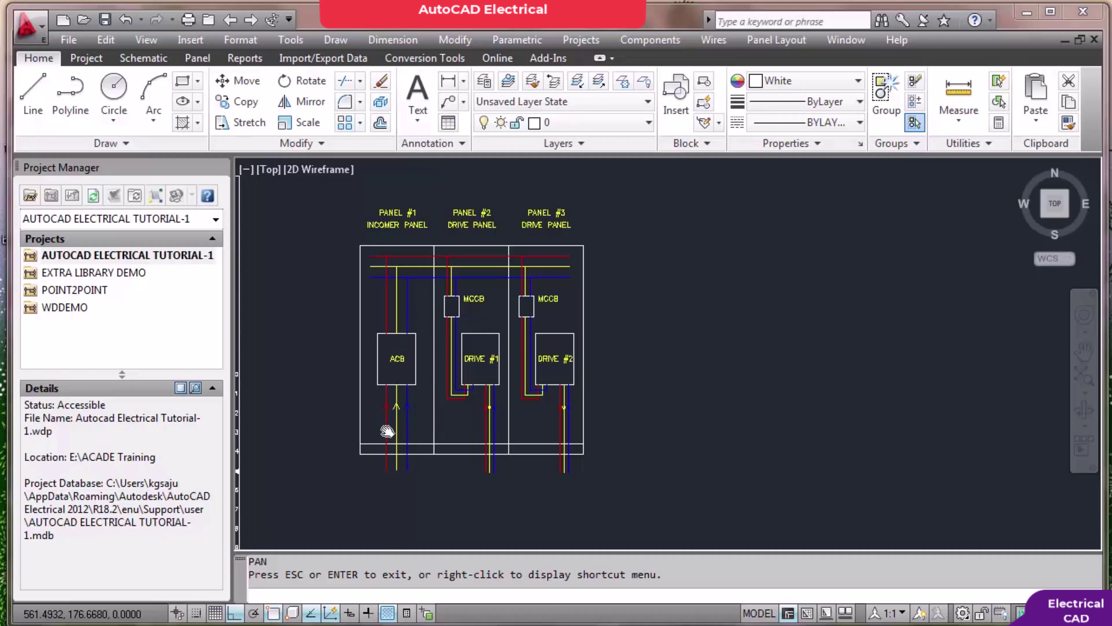
pyautogui.rightClick(414, 398)
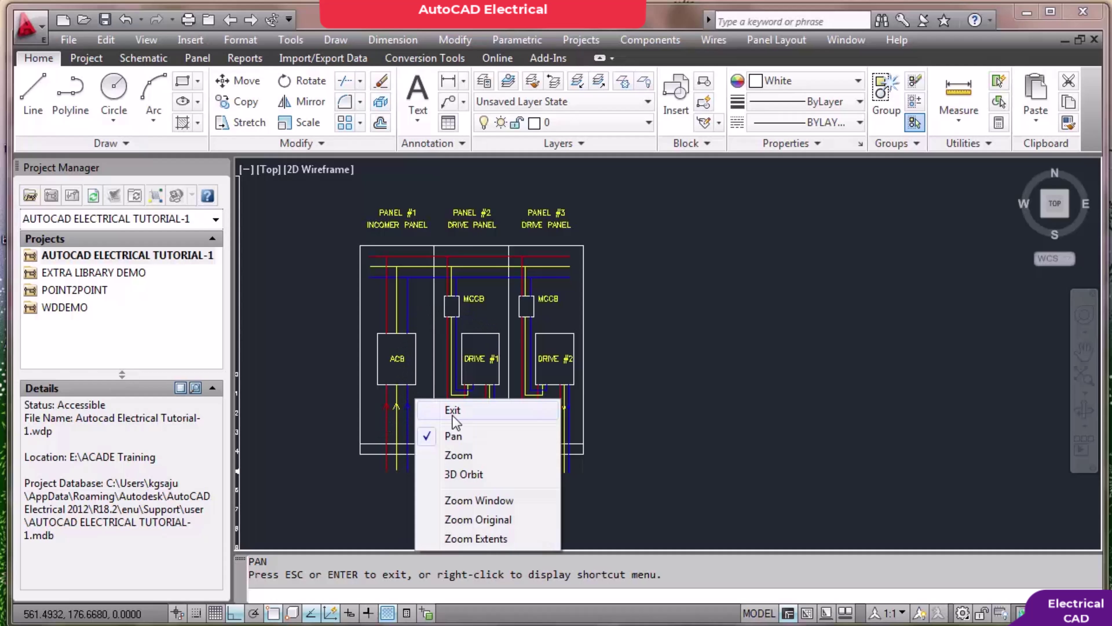
pyautogui.click(450, 340)
pyautogui.scroll(2, 411, 372)
pyautogui.scroll(-1, 415, 370)
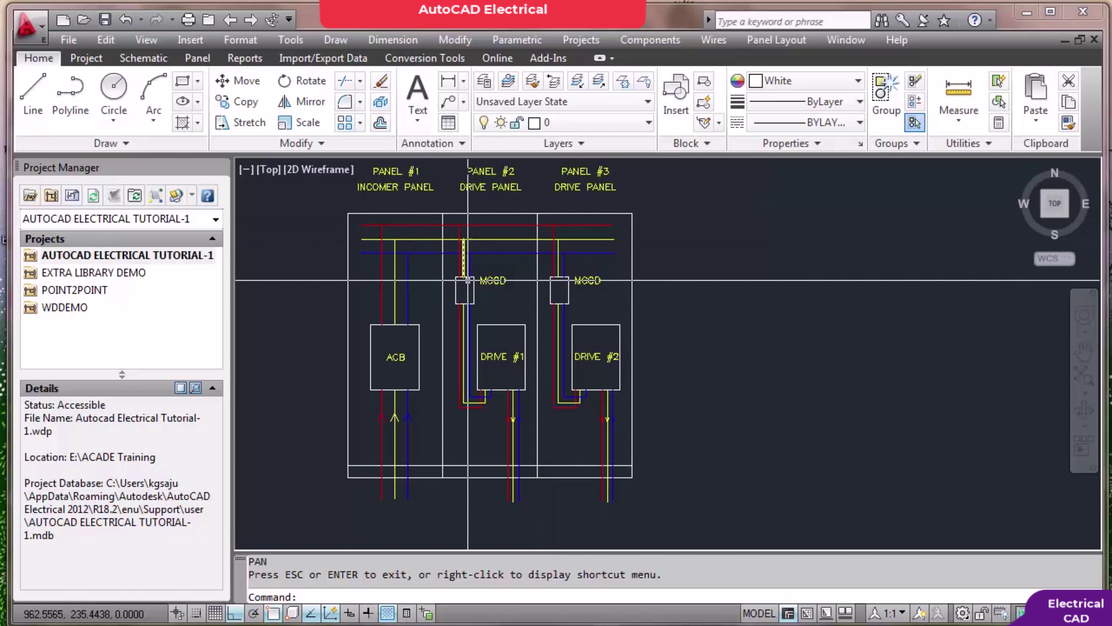
# Select the MCCB box in panel #2 and zoom around the three-panel layout
pyautogui.click(468, 281)
pyautogui.moveTo(493, 229); pyautogui.dragTo(487, 175)
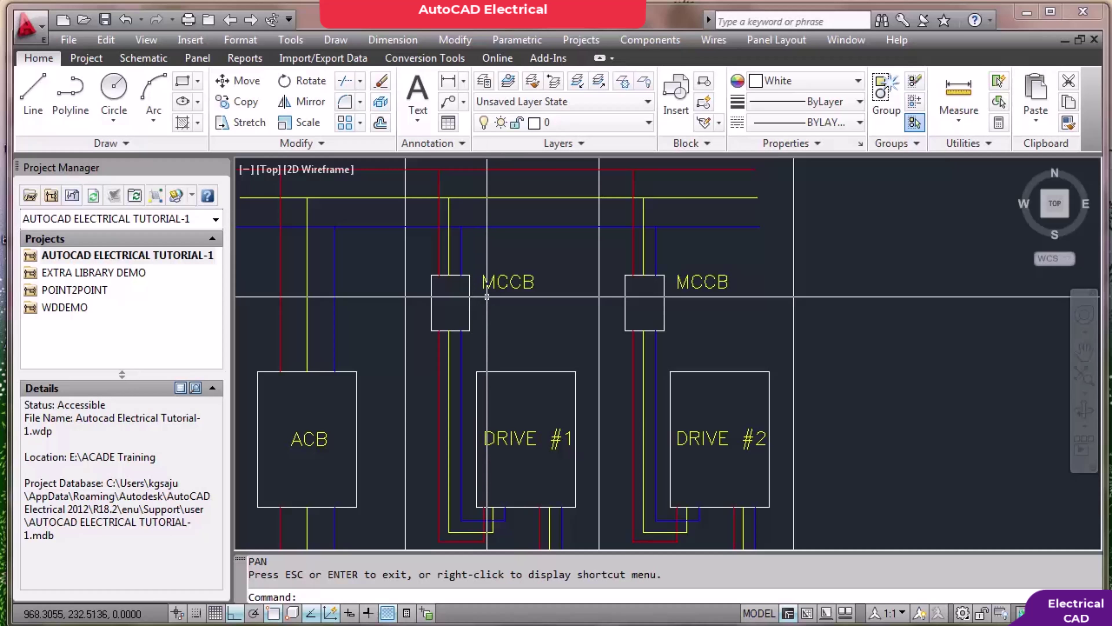
pyautogui.scroll(-2, 486, 175)
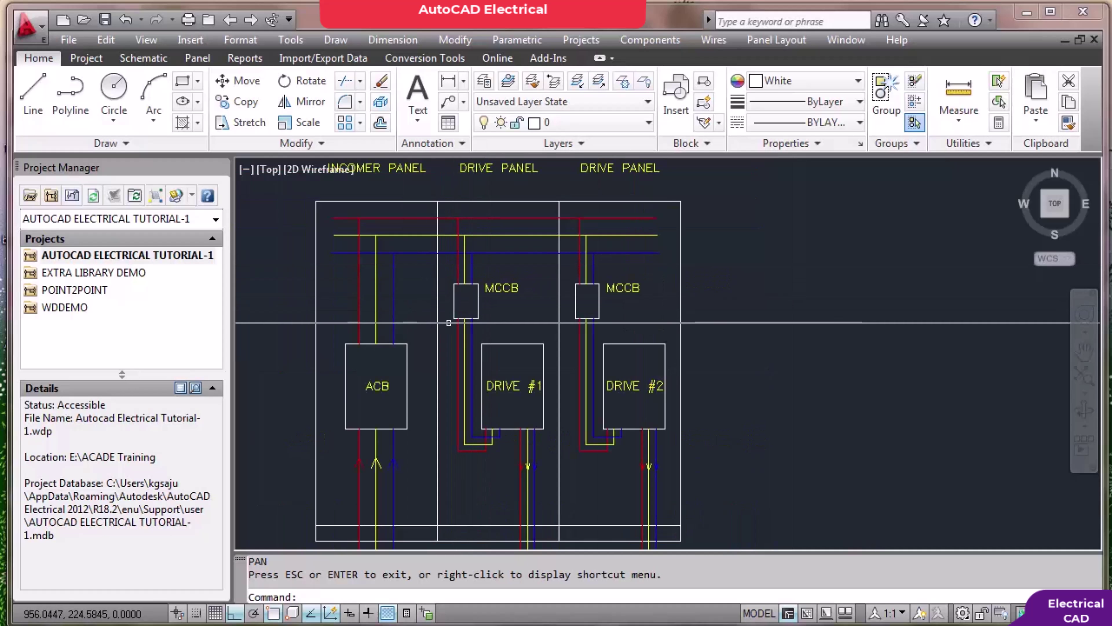
pyautogui.scroll(-1, 525, 308)
pyautogui.scroll(1, 510, 406)
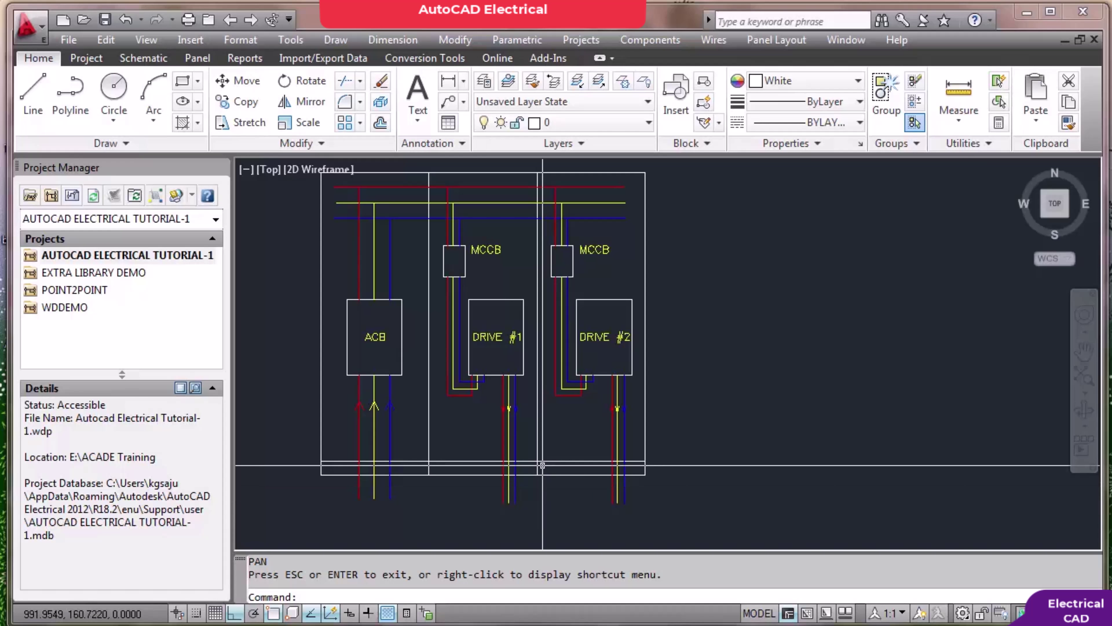
pyautogui.scroll(3, 569, 394)
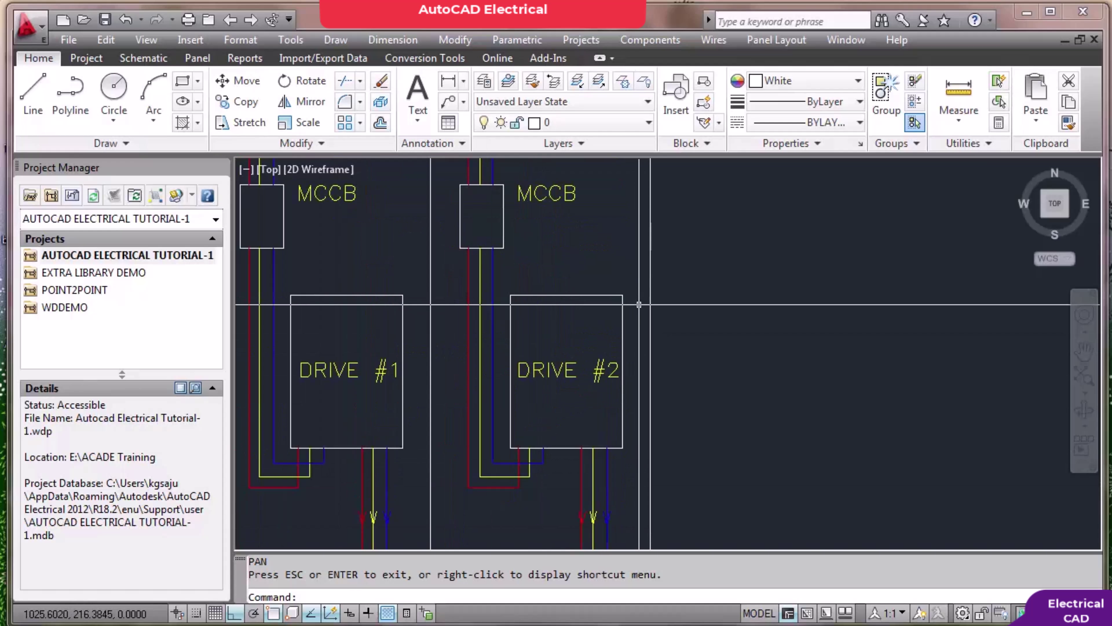
pyautogui.scroll(-2, 637, 309)
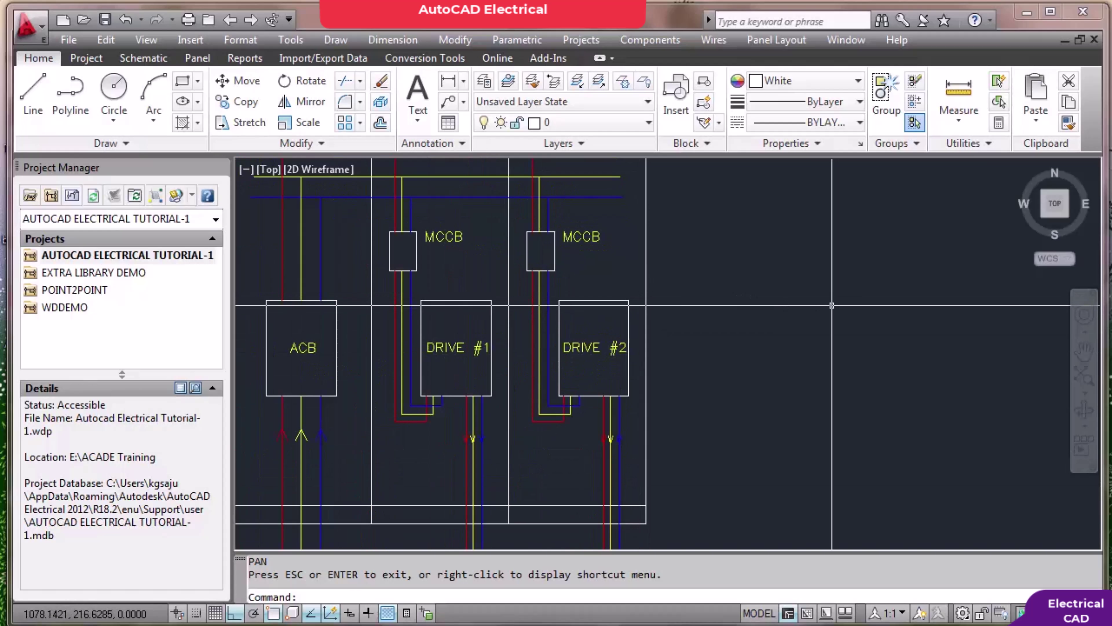
pyautogui.scroll(-4, 828, 309)
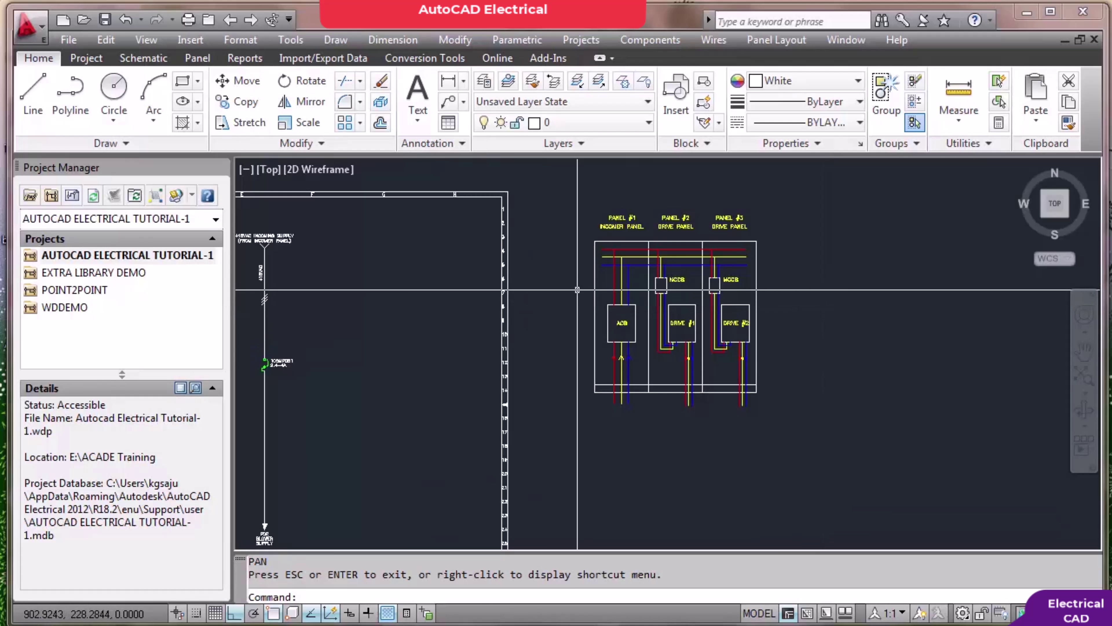
# Pan back to the starter-panel sheet, zoom on TO INTER-PANEL BUSBARS, then frame both sheets
pyautogui.moveTo(499, 309); pyautogui.dragTo(862, 333)
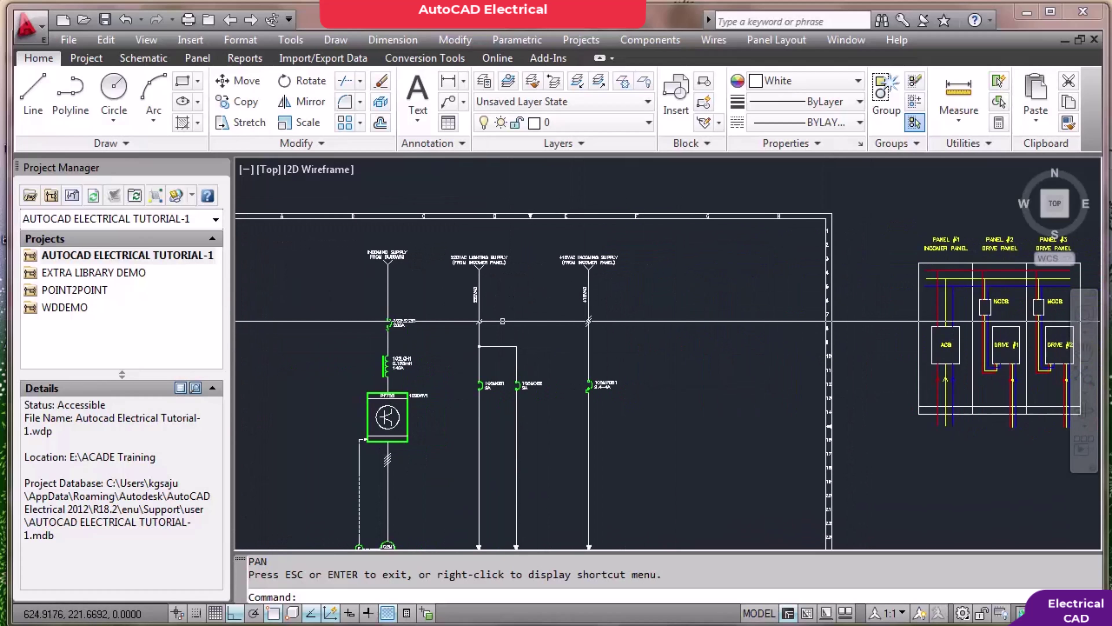
pyautogui.moveTo(385, 333); pyautogui.dragTo(823, 321)
pyautogui.moveTo(367, 327); pyautogui.dragTo(564, 316)
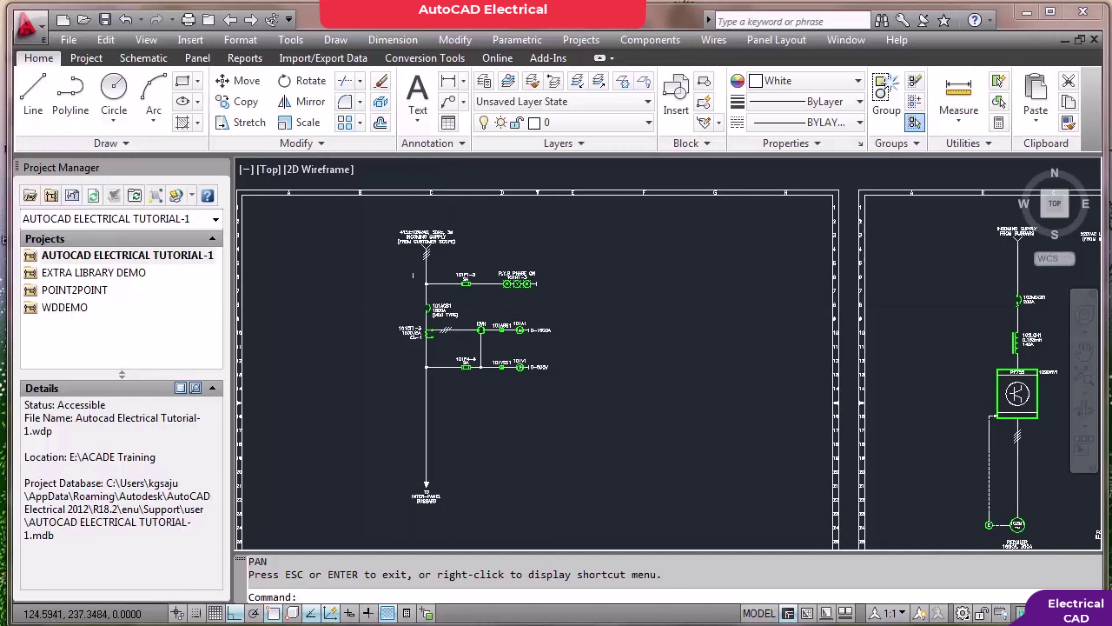
pyautogui.scroll(6, 440, 316)
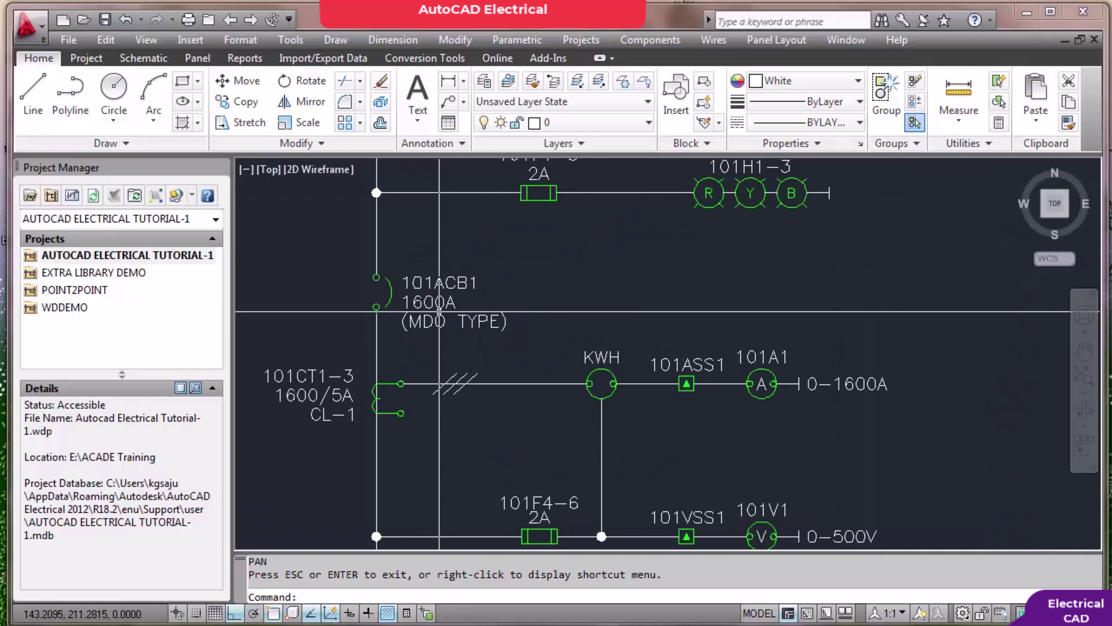
pyautogui.scroll(-4, 447, 335)
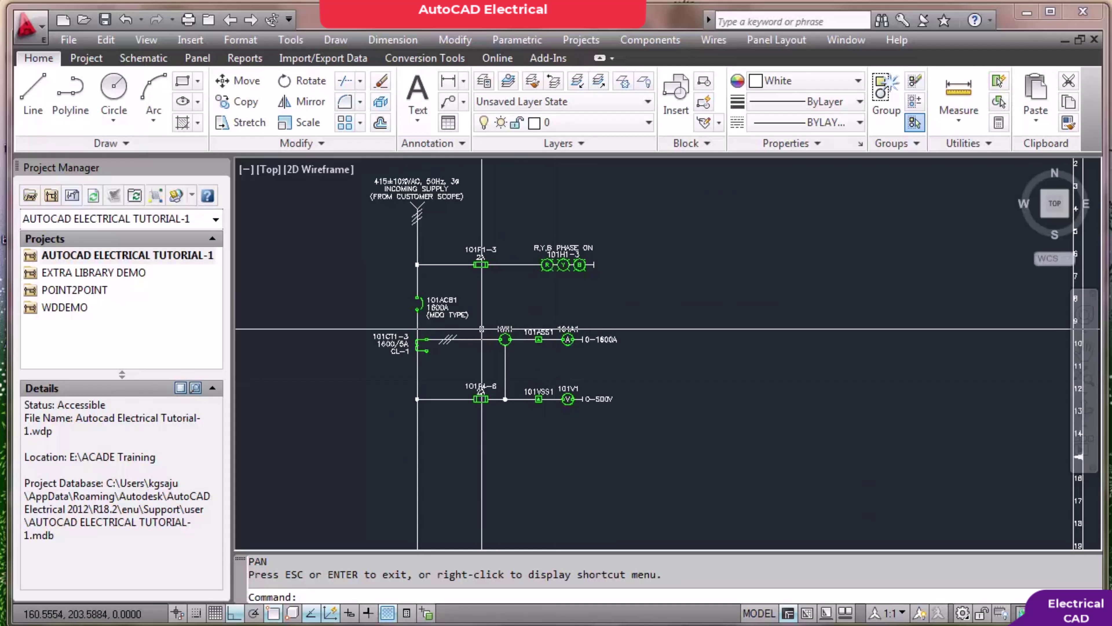
pyautogui.scroll(3, 484, 328)
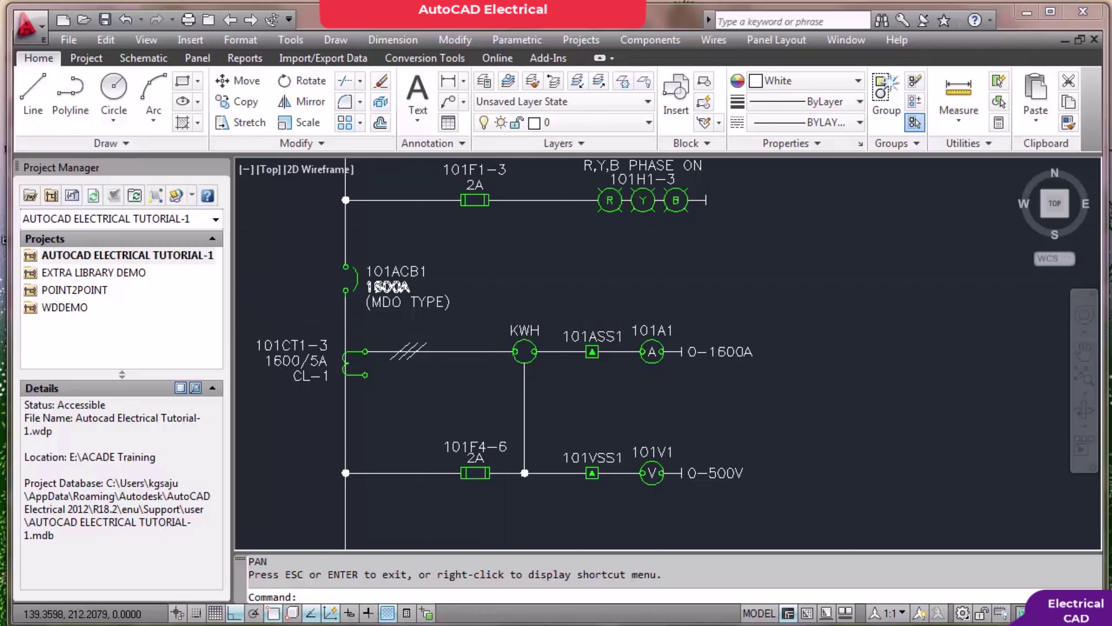
pyautogui.scroll(-2, 460, 285)
pyautogui.scroll(1, 525, 324)
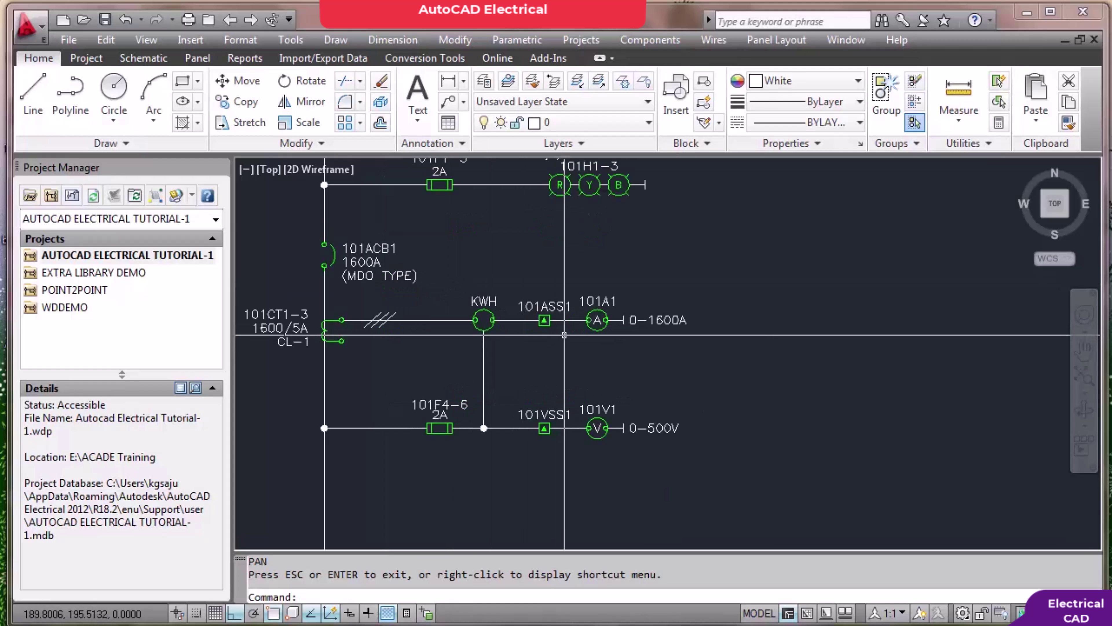
pyautogui.scroll(-4, 564, 334)
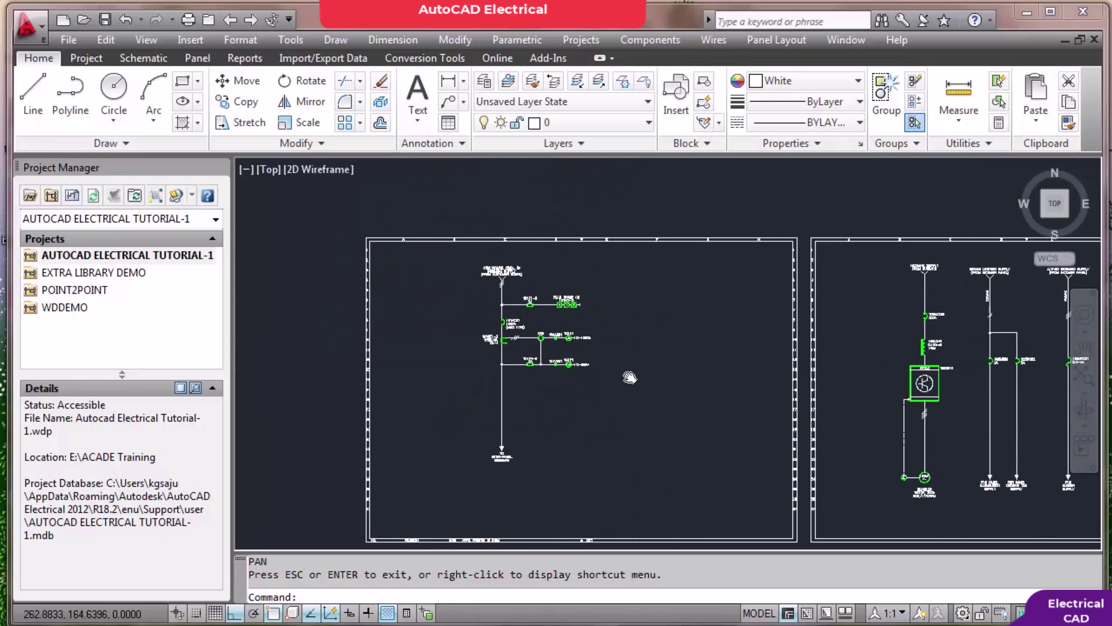
pyautogui.moveTo(495, 427); pyautogui.dragTo(445, 437)
pyautogui.scroll(8, 444, 437)
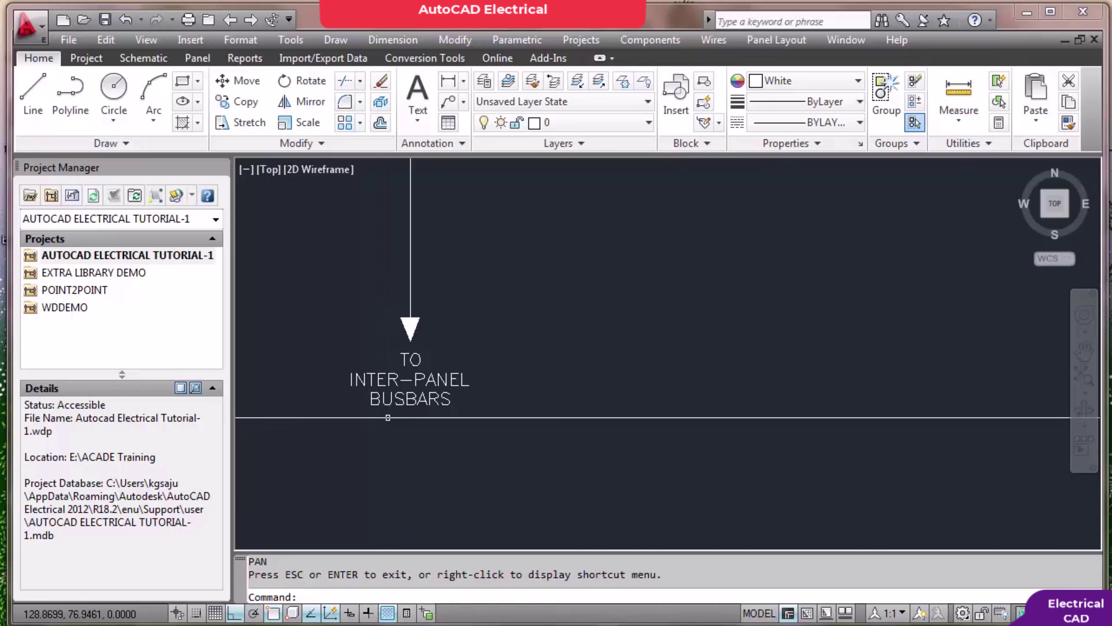
# Zoom along the drive sheet over 102MCCB1, 102LCH1, the PF755 drive and motor 102M1
pyautogui.scroll(-8, 404, 414)
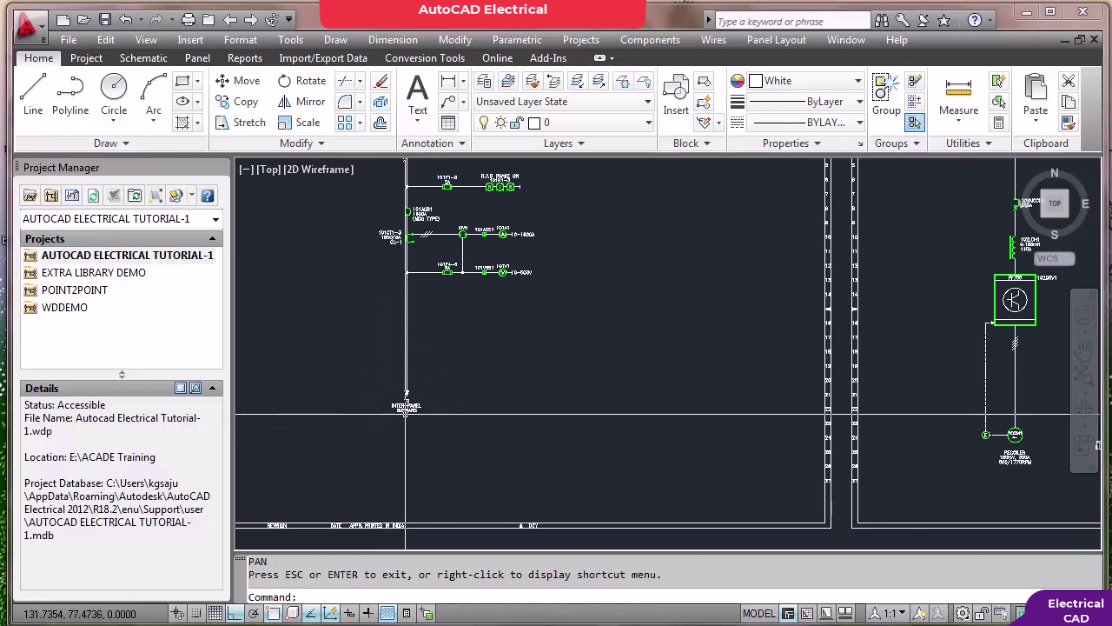
pyautogui.scroll(7, 657, 326)
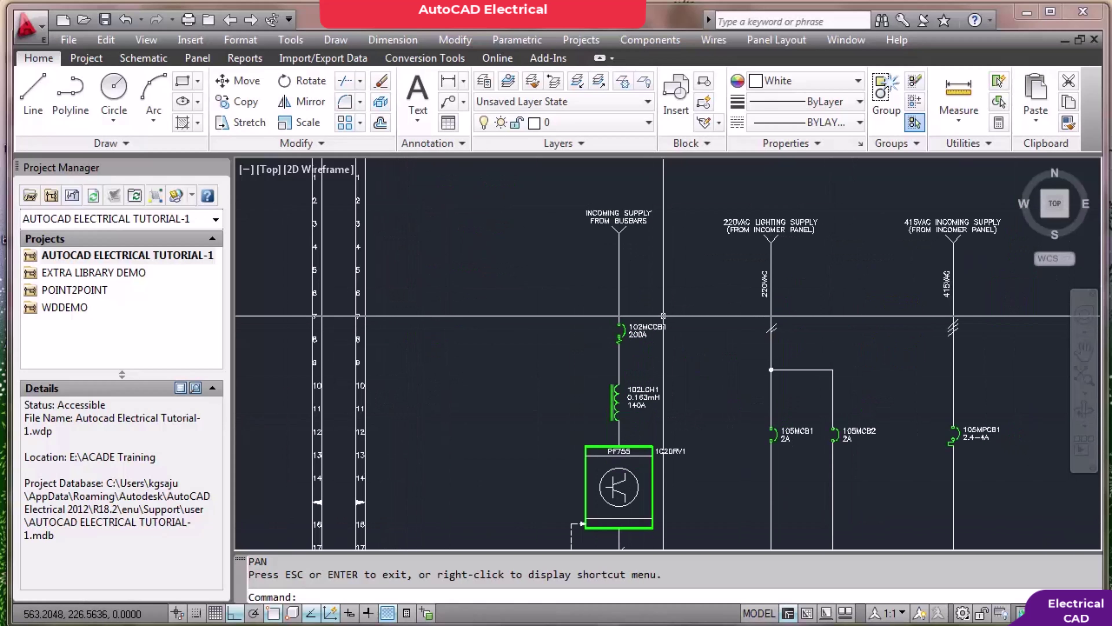
pyautogui.scroll(3, 672, 307)
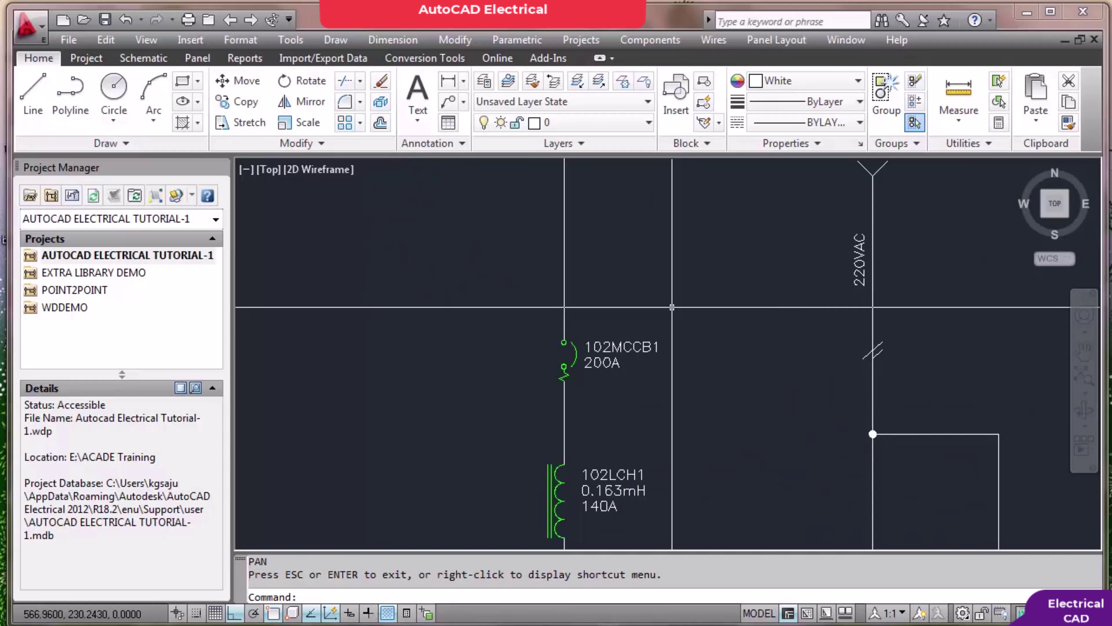
pyautogui.scroll(-2, 672, 308)
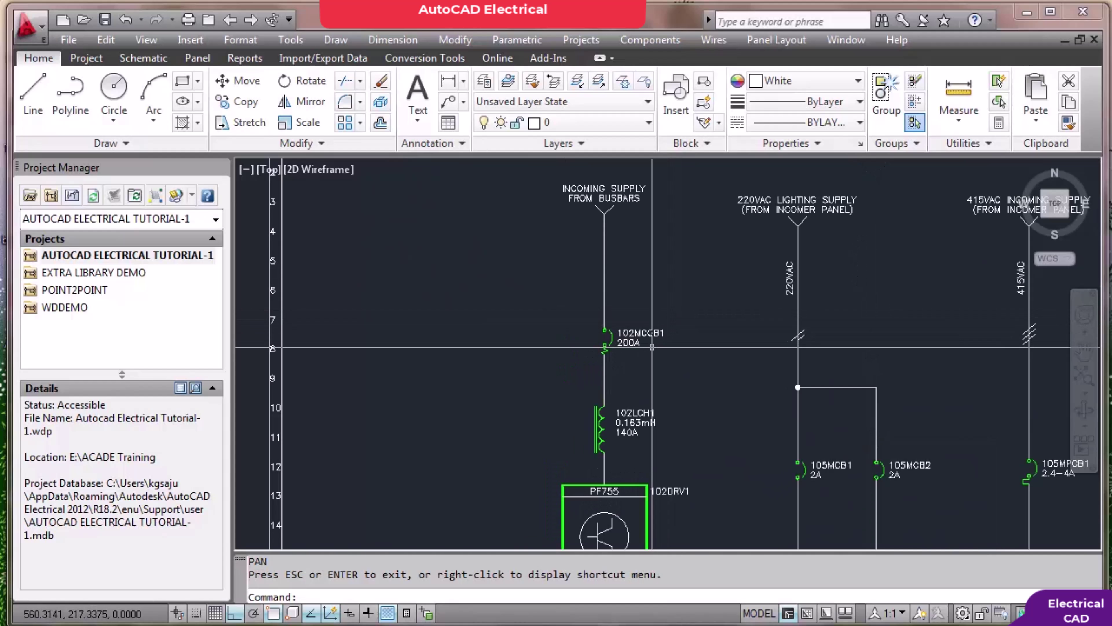
pyautogui.scroll(3, 654, 349)
pyautogui.scroll(-2, 654, 349)
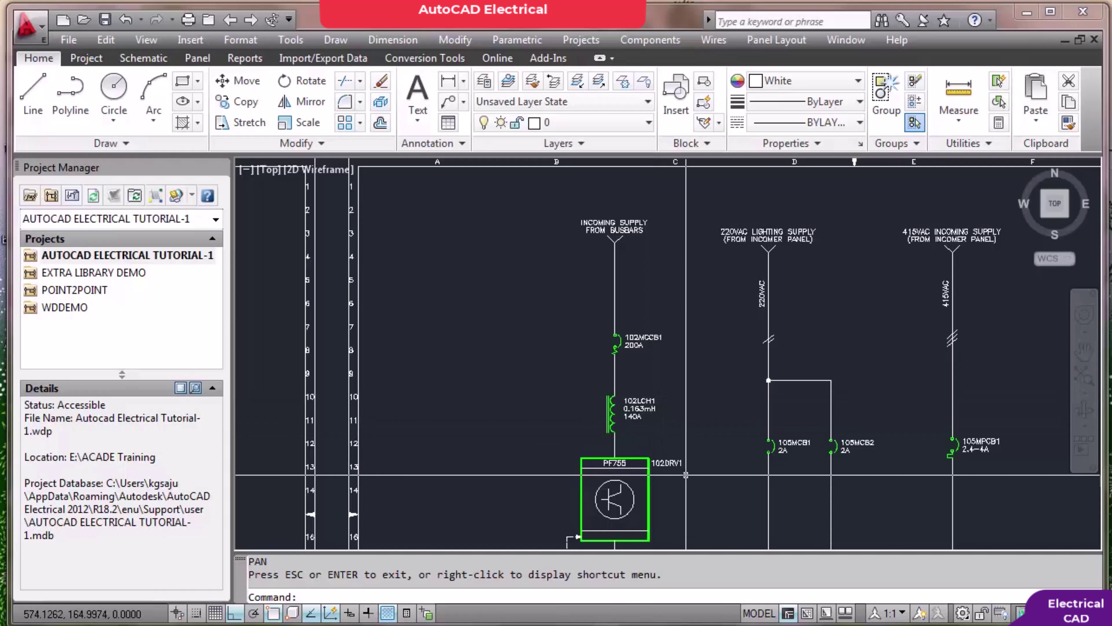
pyautogui.scroll(2, 654, 349)
# Centre the PF755 drive and 105MCB breakers, then zoom onto the ACB and drive panel layout
pyautogui.moveTo(653, 350); pyautogui.dragTo(581, 188)
pyautogui.scroll(-2, 568, 270)
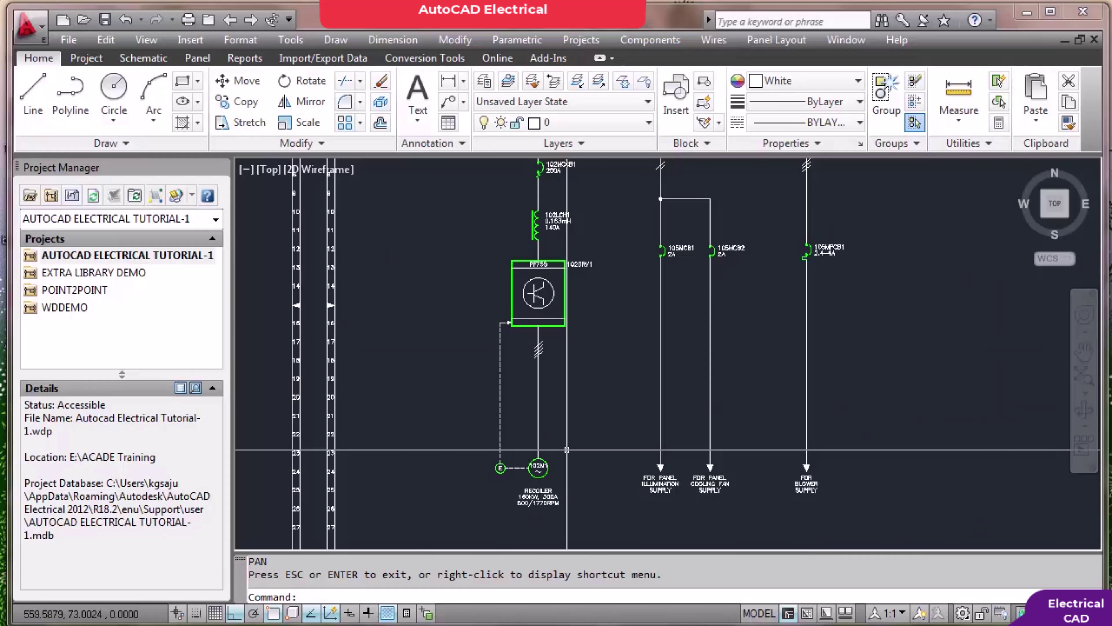
pyautogui.scroll(6, 543, 464)
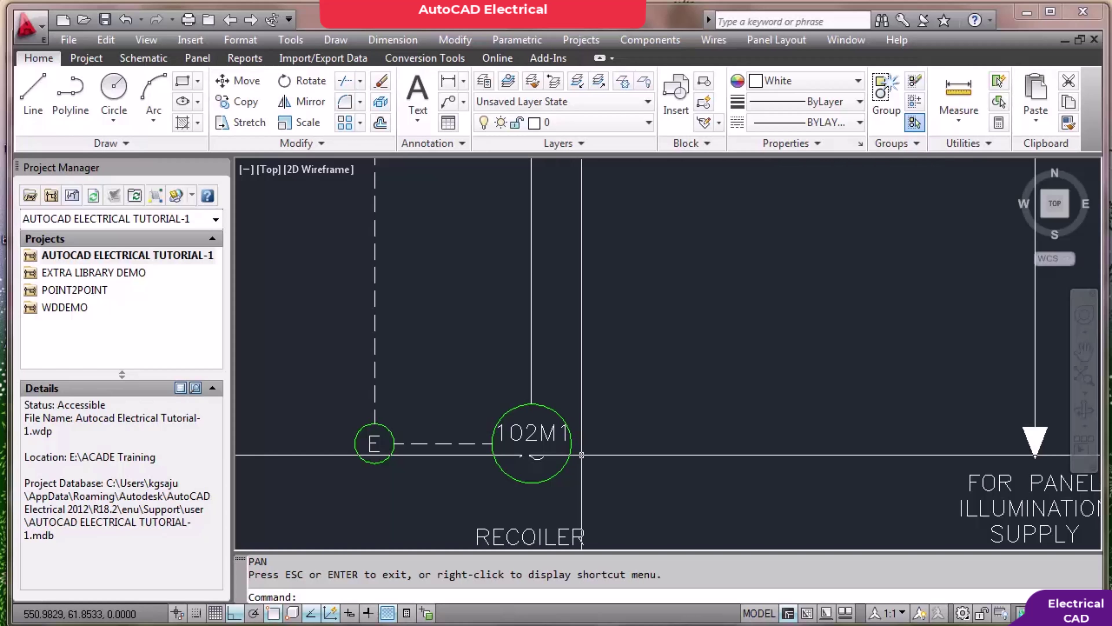
pyautogui.scroll(-8, 581, 455)
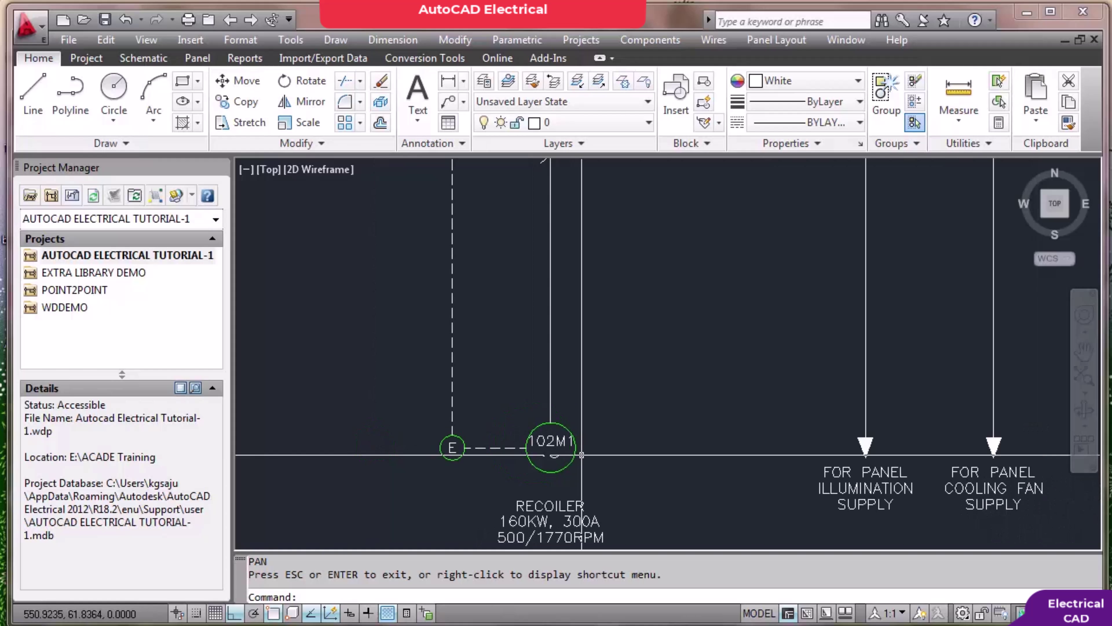
# Zoom into the ACB and MCCBs and follow DRIVE #1's wiring in the panel layout
pyautogui.scroll(6, 968, 374)
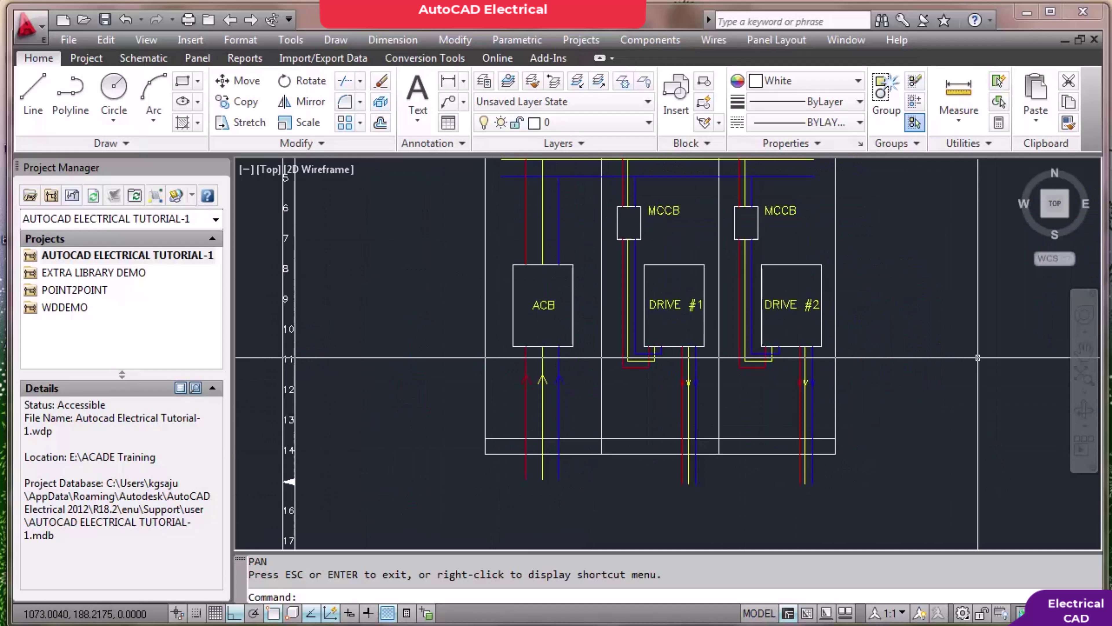
pyautogui.scroll(2, 681, 337)
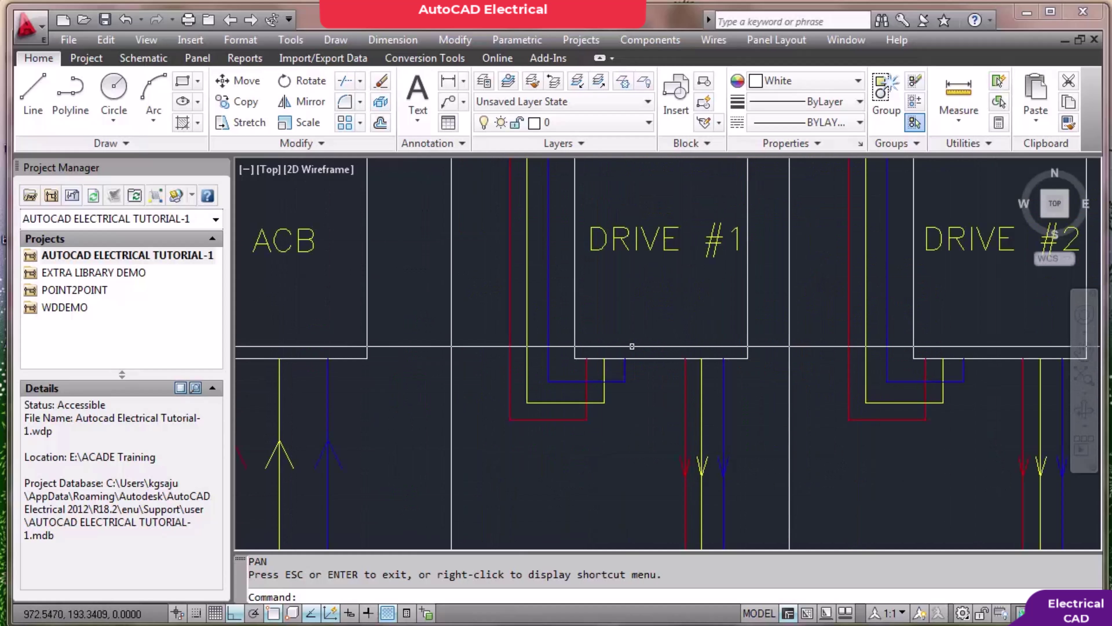
pyautogui.moveTo(640, 337)
pyautogui.mouseDown()
pyautogui.moveTo(633, 378)
pyautogui.moveTo(607, 417)
pyautogui.mouseUp()
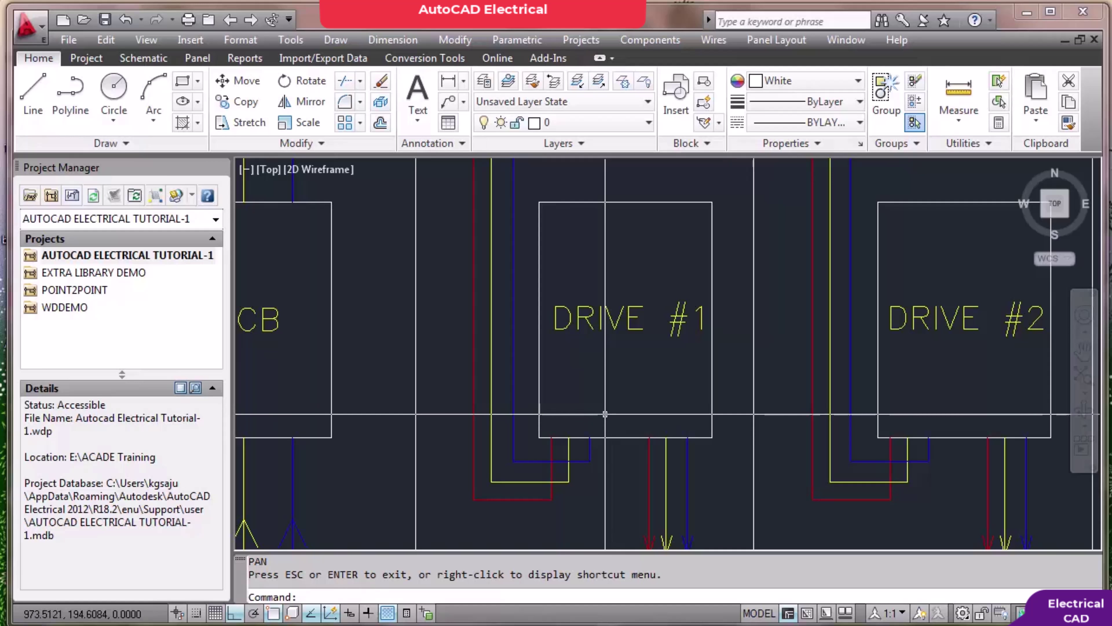
pyautogui.scroll(-2, 606, 416)
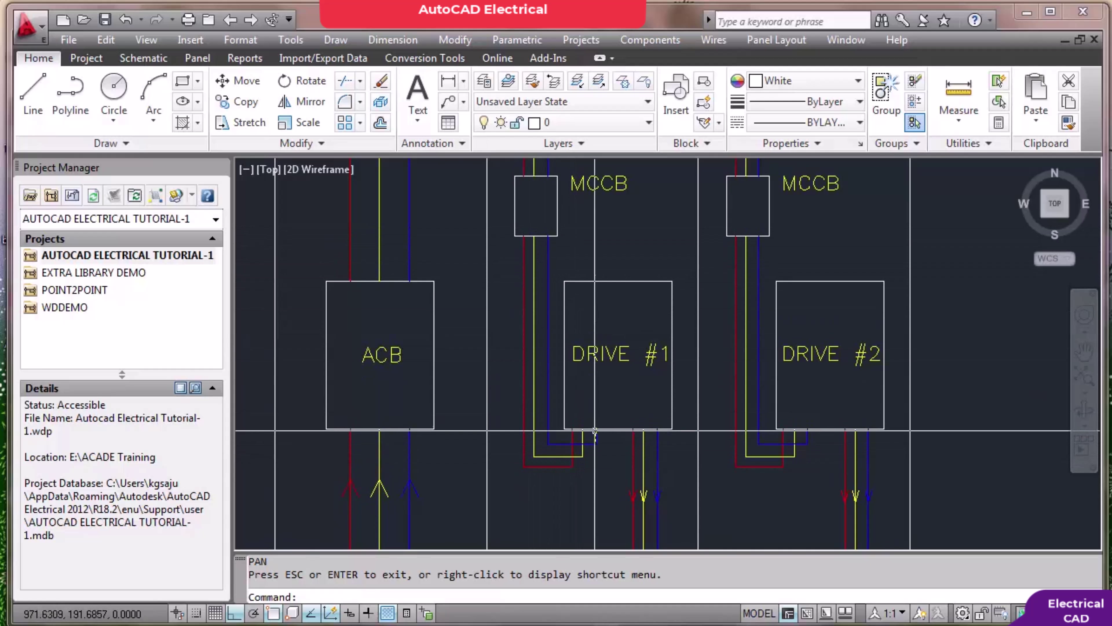
pyautogui.moveTo(594, 430)
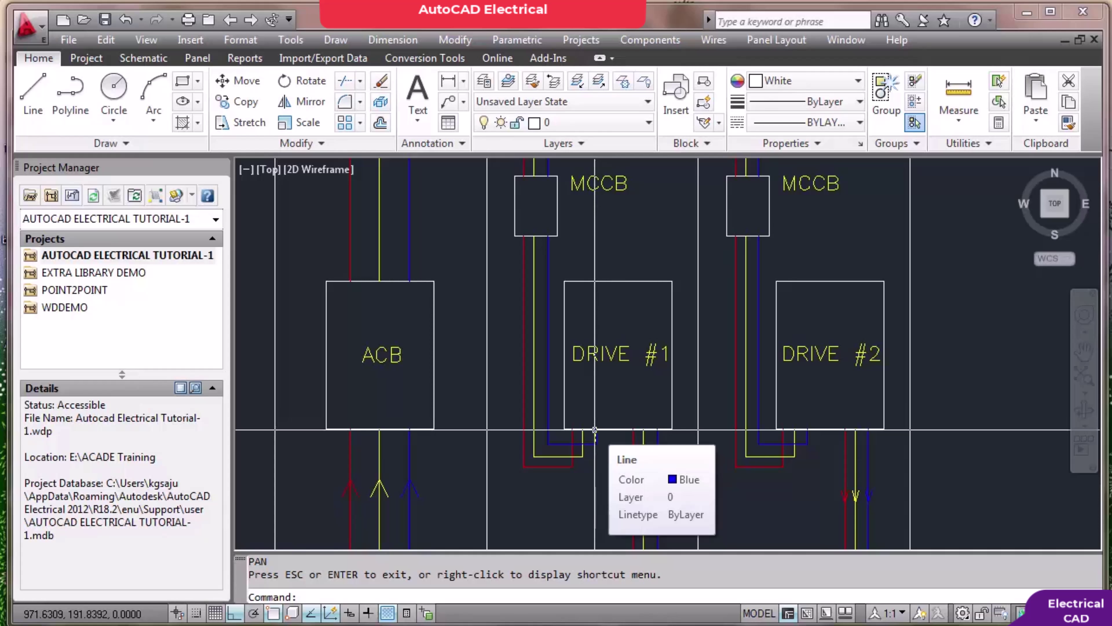
pyautogui.scroll(-2, 595, 430)
# View the lower bus bars and enclosure, then zoom out to both schematic sheets
pyautogui.moveTo(610, 431); pyautogui.dragTo(604, 317)
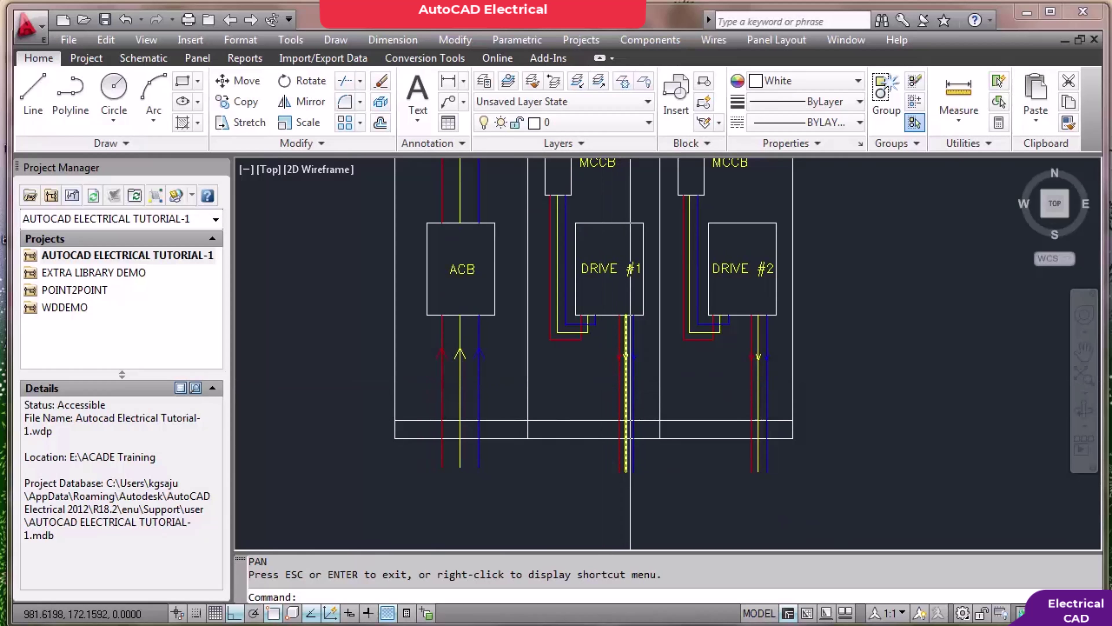
pyautogui.scroll(-3, 626, 384)
pyautogui.moveTo(468, 359); pyautogui.dragTo(744, 380)
pyautogui.scroll(-3, 681, 381)
# Zoom in and out over the SL1 reference incomer schematic to inspect its details
pyautogui.scroll(3, 298, 368)
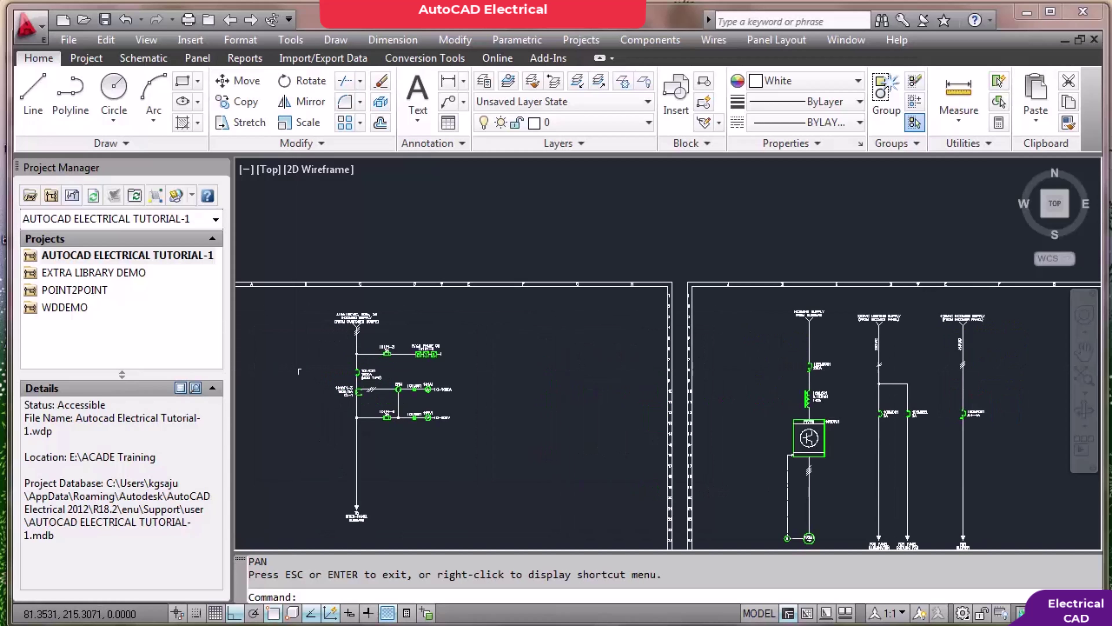
pyautogui.scroll(2, 368, 376)
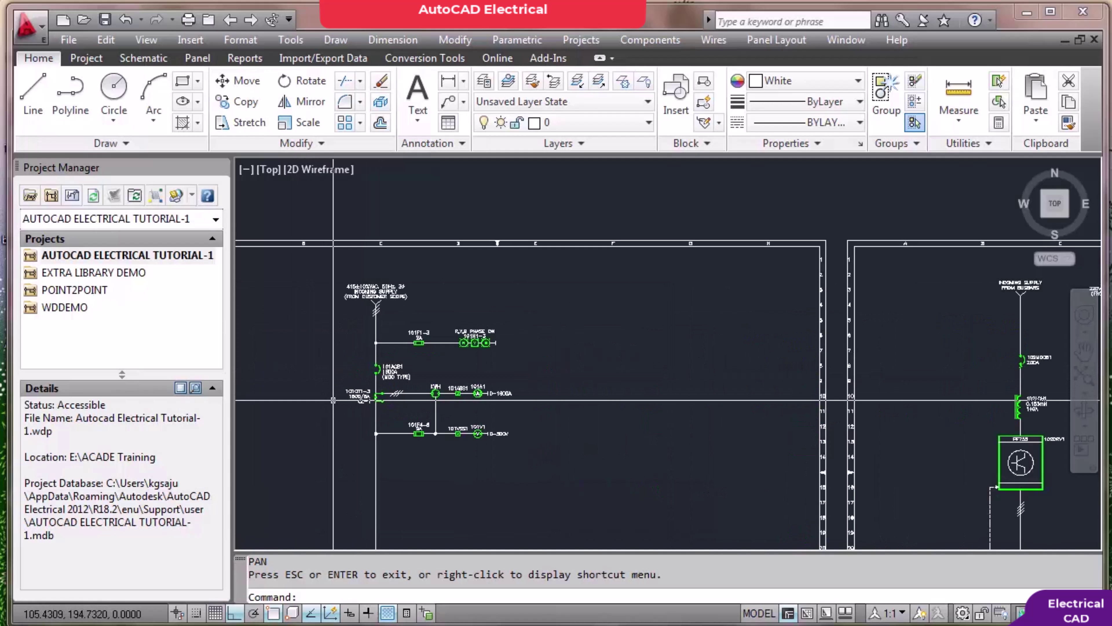
pyautogui.scroll(3, 333, 400)
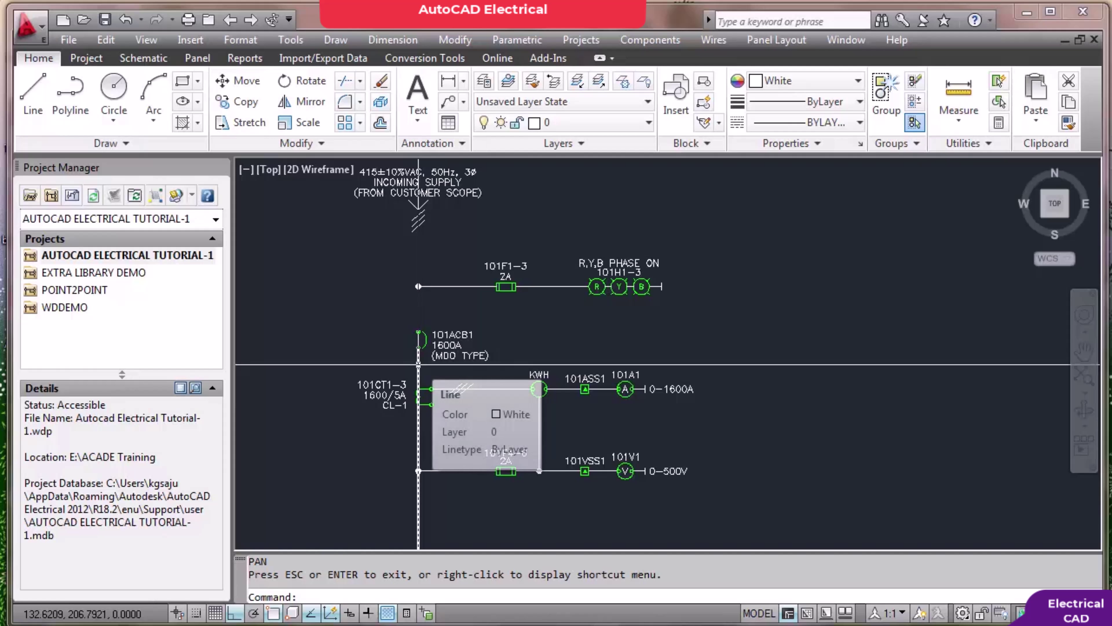
pyautogui.scroll(8, 437, 272)
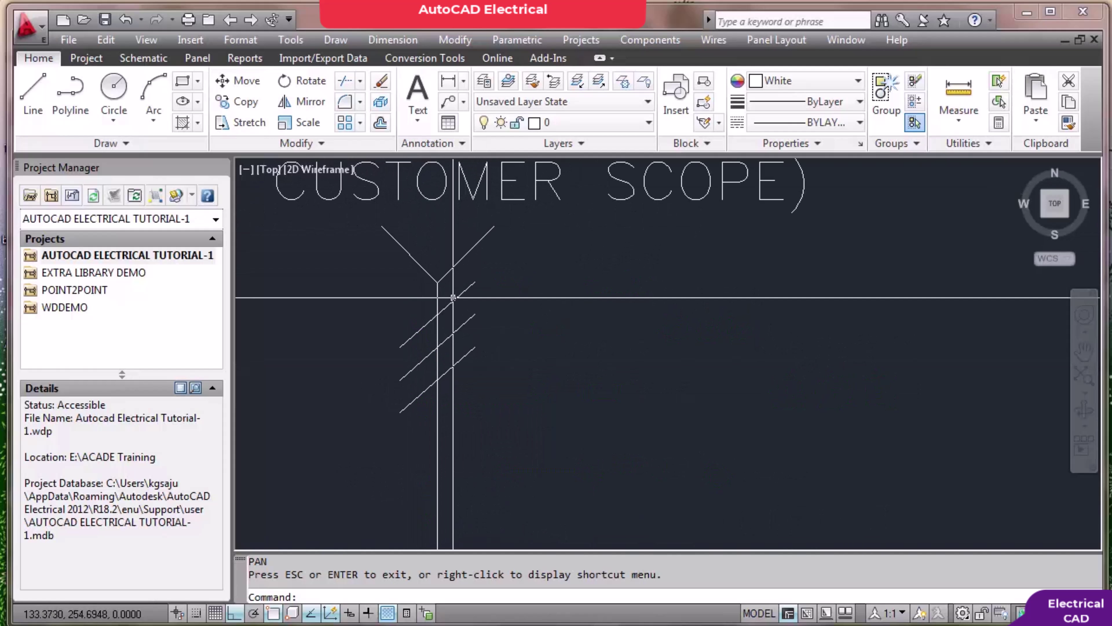
pyautogui.scroll(-9, 457, 297)
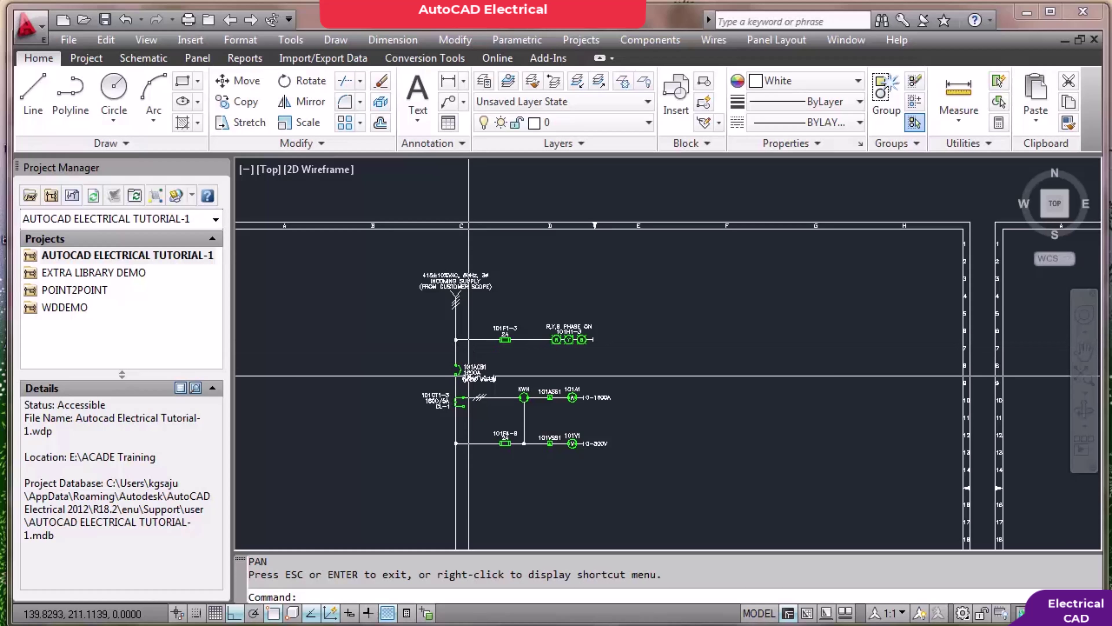
pyautogui.scroll(-2, 595, 377)
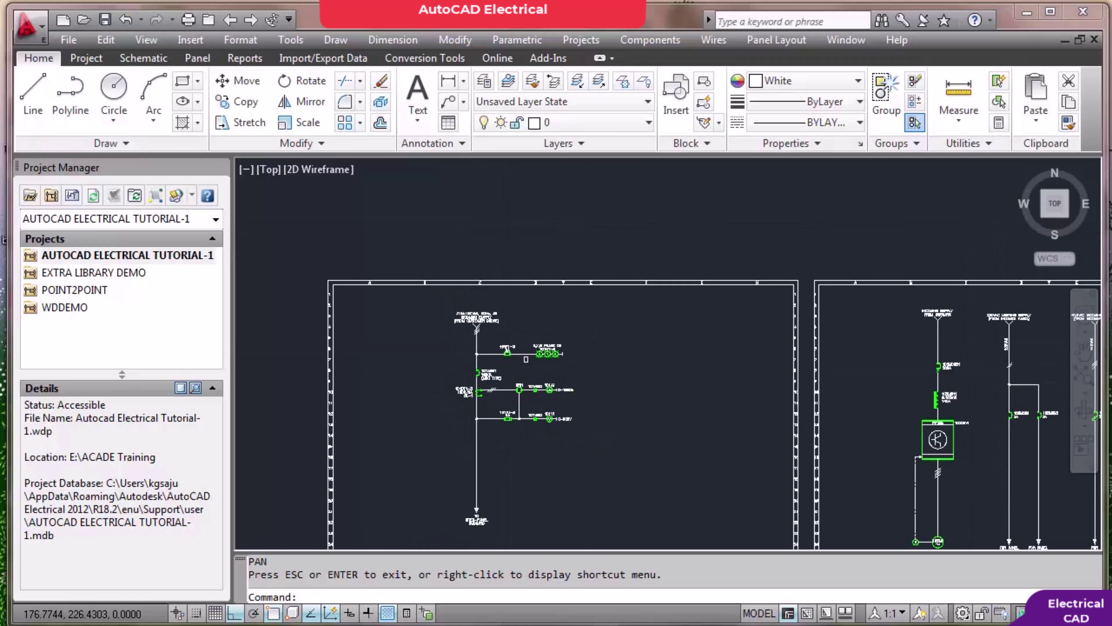
pyautogui.scroll(3, 484, 374)
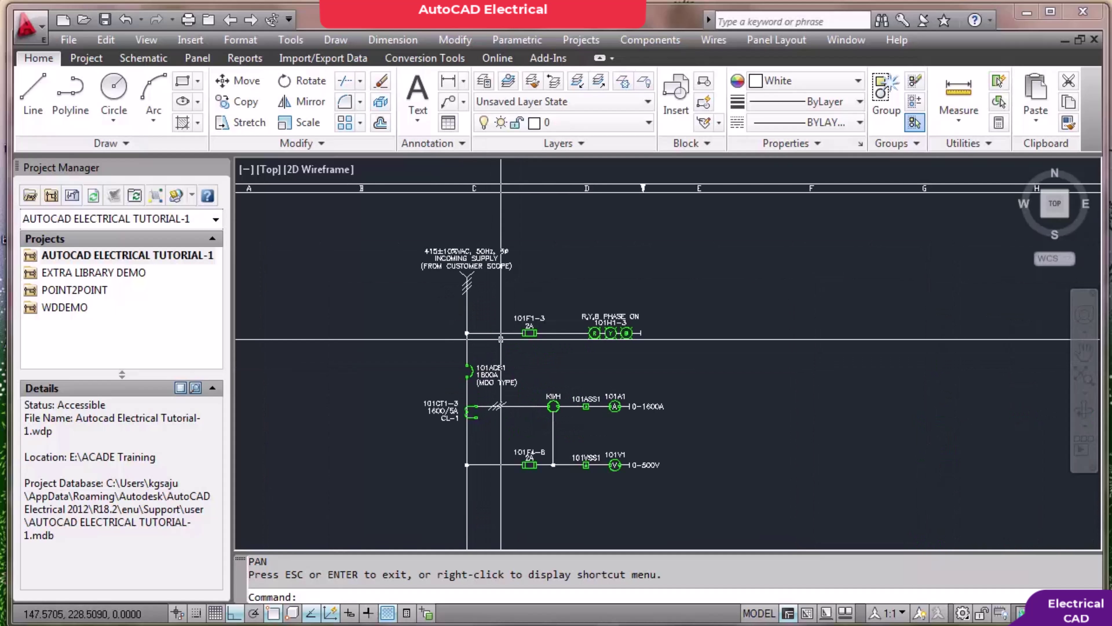
pyautogui.scroll(-2, 501, 339)
pyautogui.moveTo(501, 338)
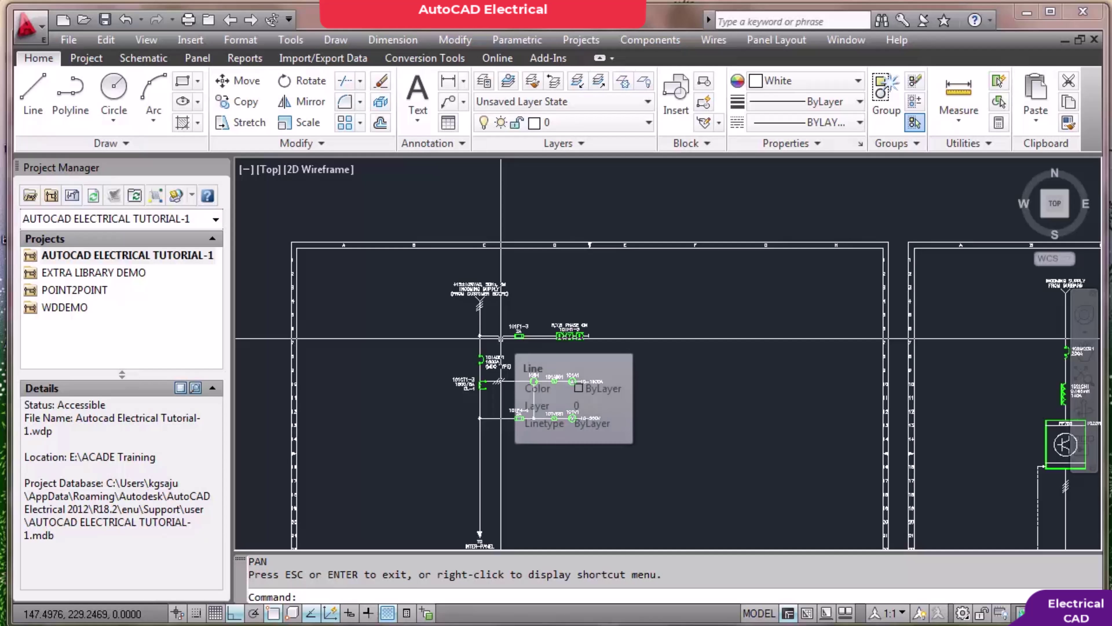
pyautogui.scroll(-1, 500, 338)
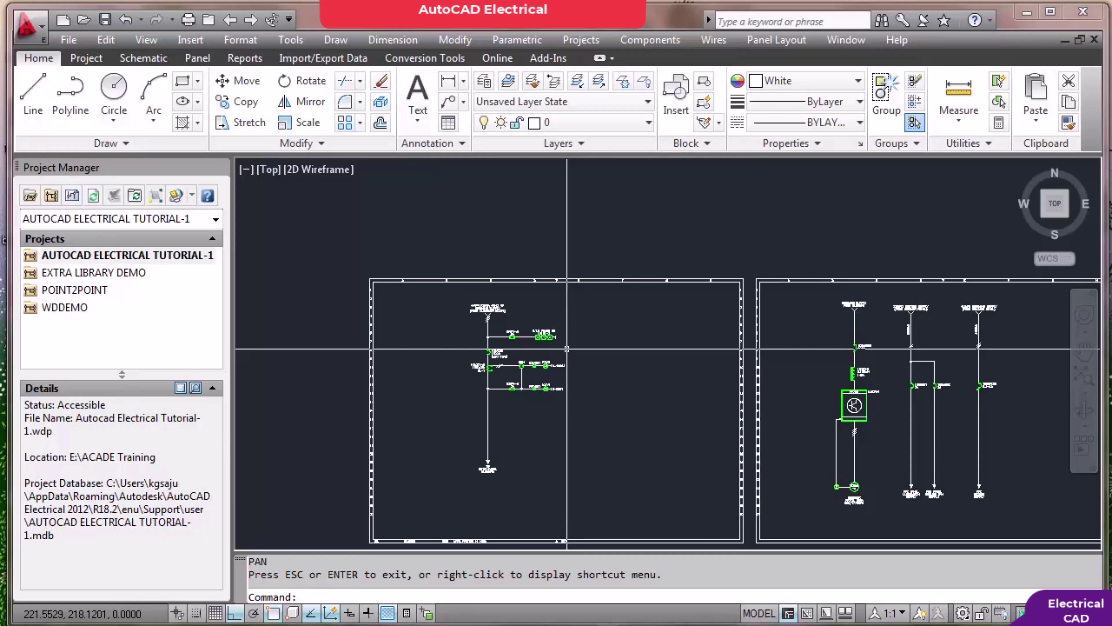
pyautogui.scroll(1, 554, 347)
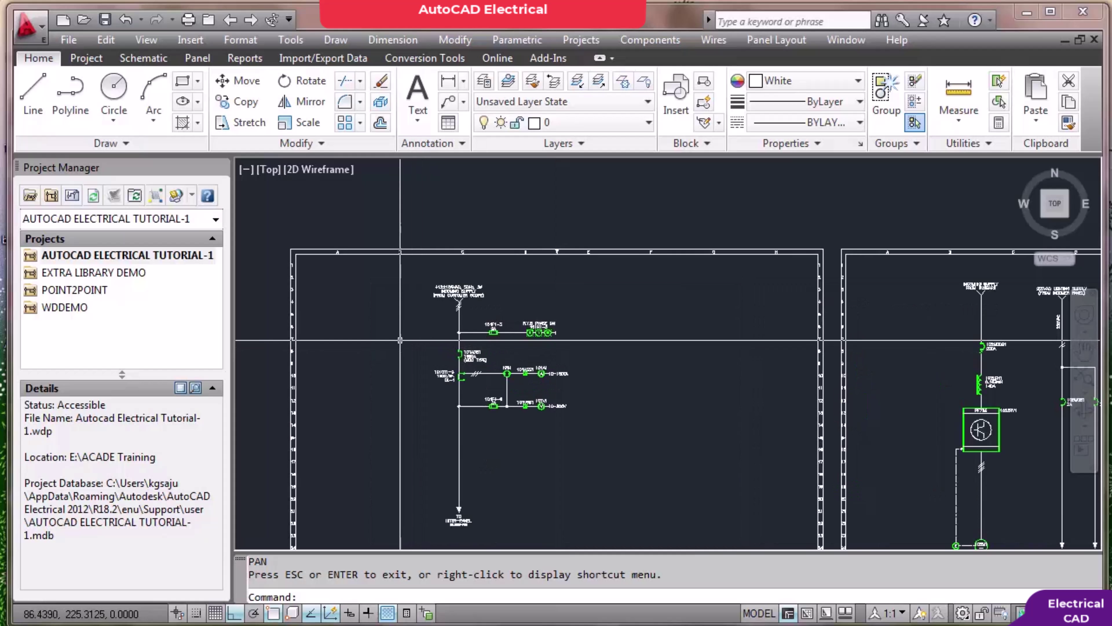
pyautogui.scroll(2, 472, 401)
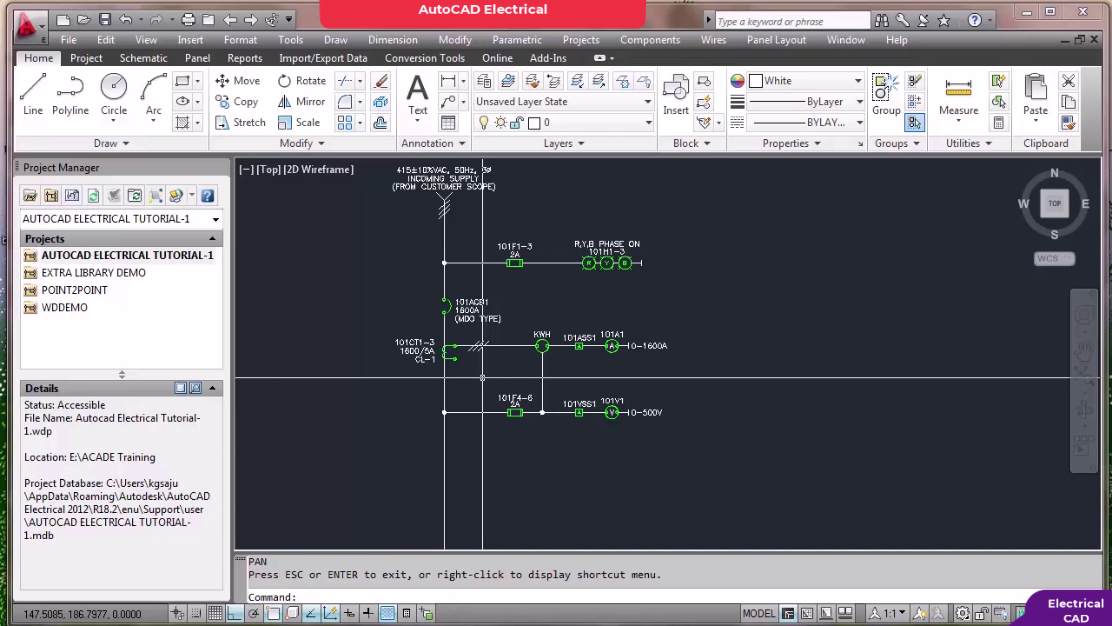
pyautogui.scroll(-4, 483, 377)
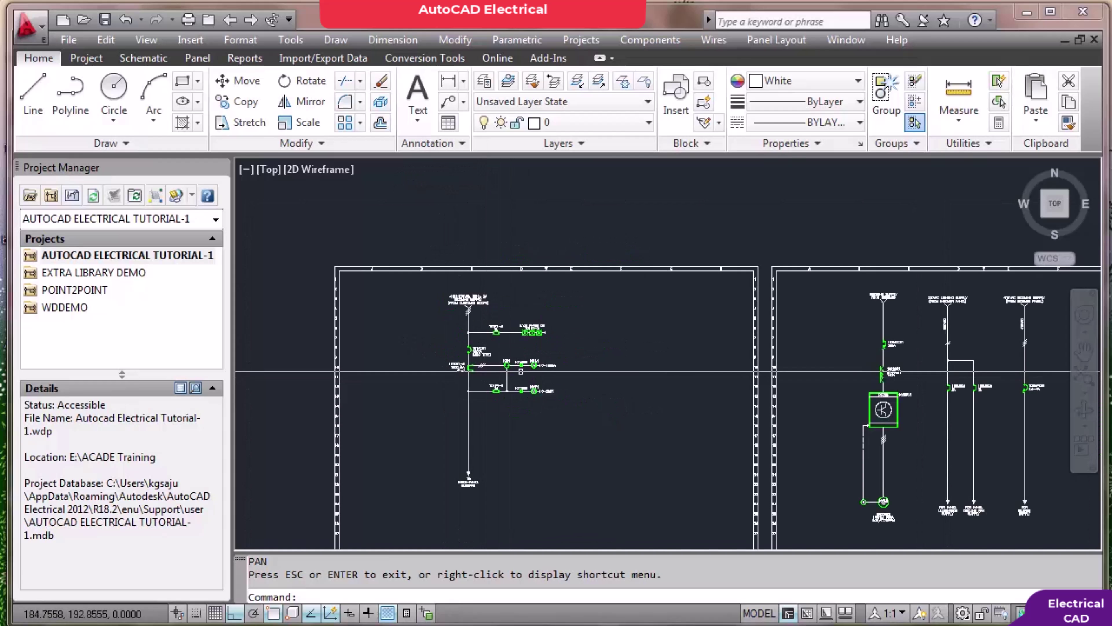
pyautogui.scroll(3, 489, 351)
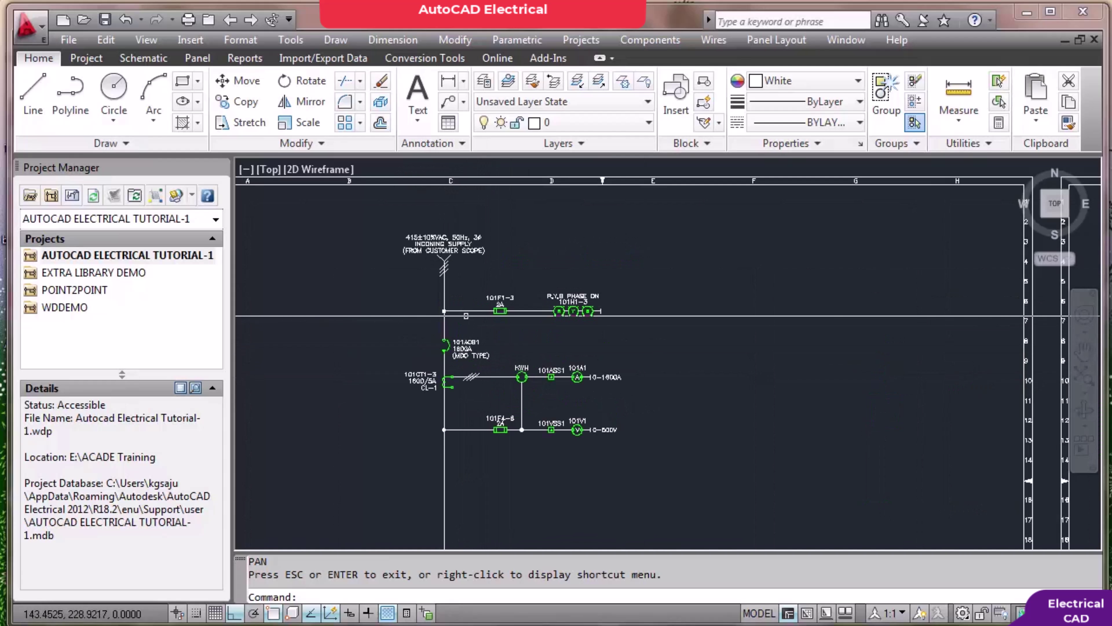
pyautogui.scroll(4, 462, 234)
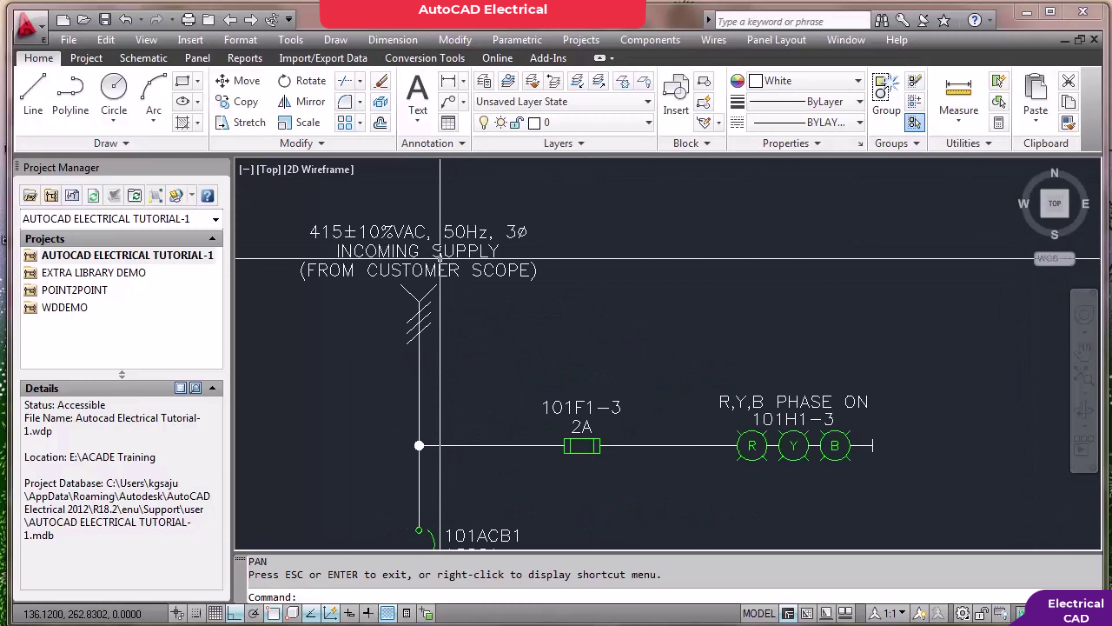
pyautogui.scroll(-5, 455, 296)
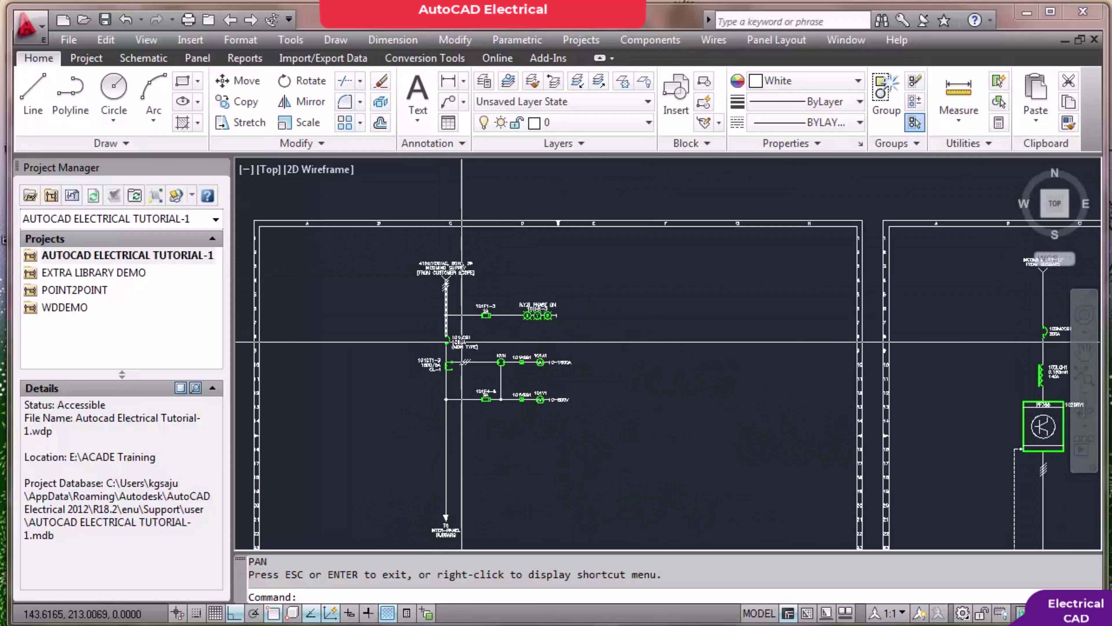
pyautogui.scroll(3, 456, 353)
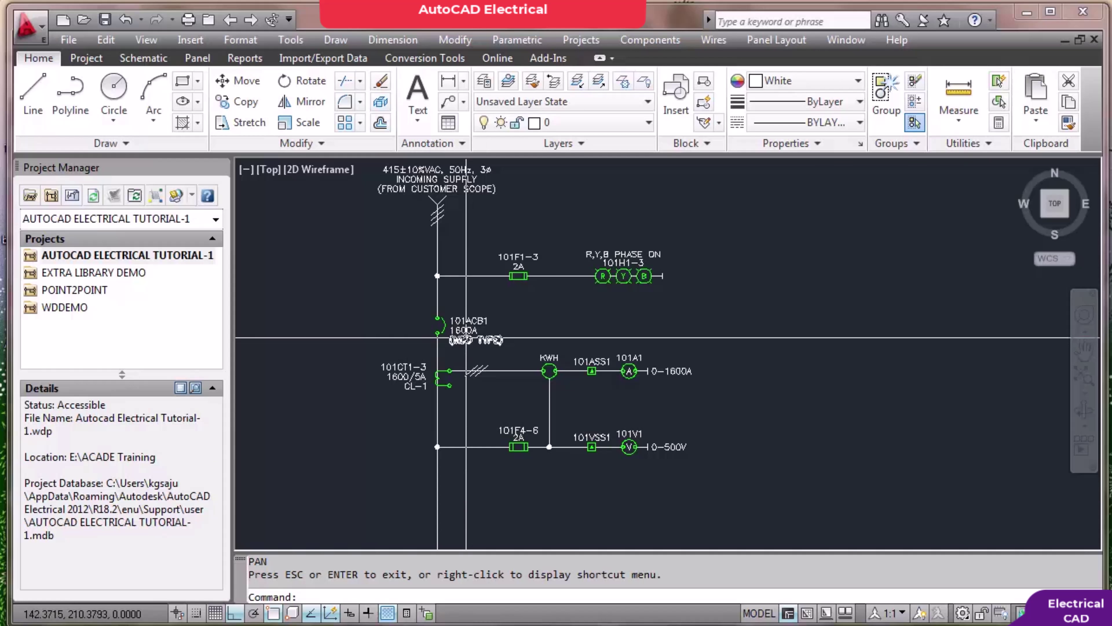
pyautogui.scroll(2, 466, 338)
pyautogui.scroll(-5, 466, 338)
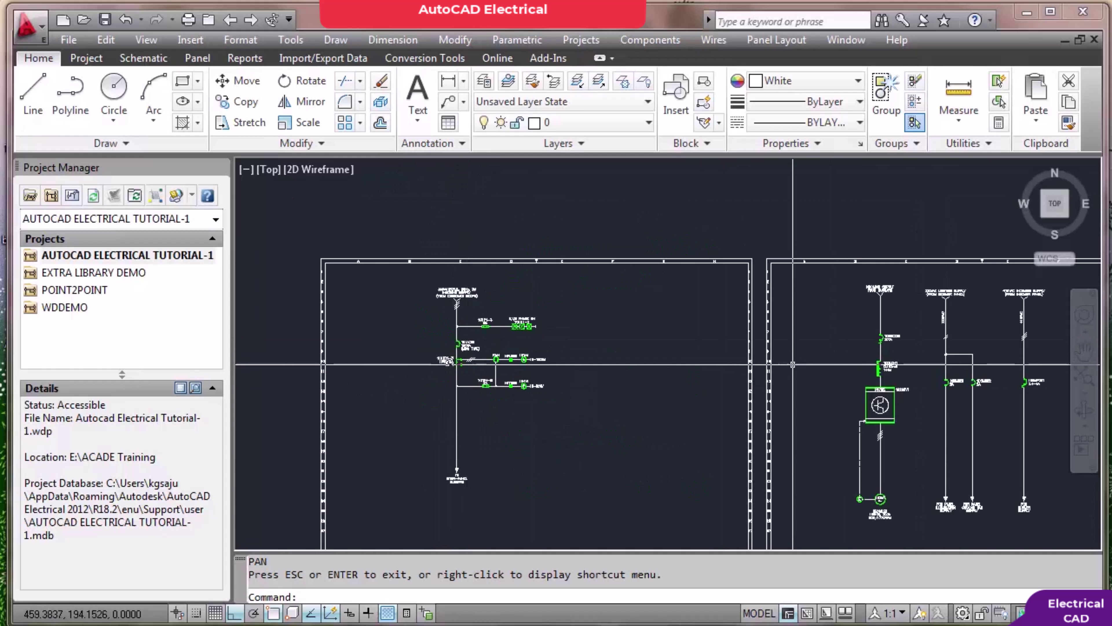
pyautogui.scroll(-6, 436, 334)
pyautogui.scroll(6, 653, 326)
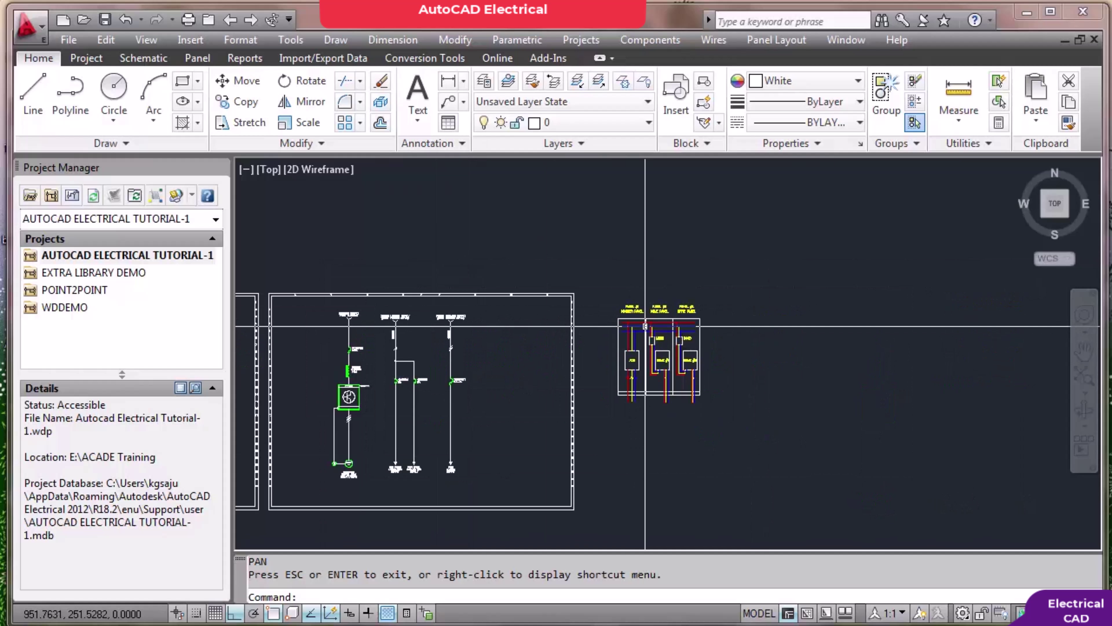
pyautogui.scroll(3, 666, 334)
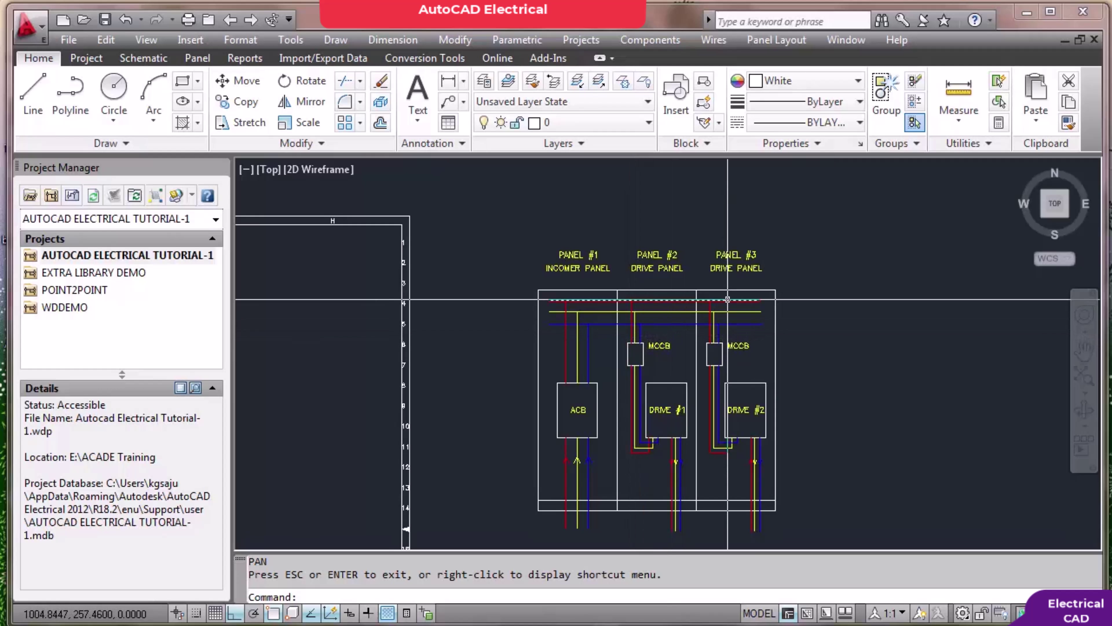
pyautogui.scroll(-8, 642, 323)
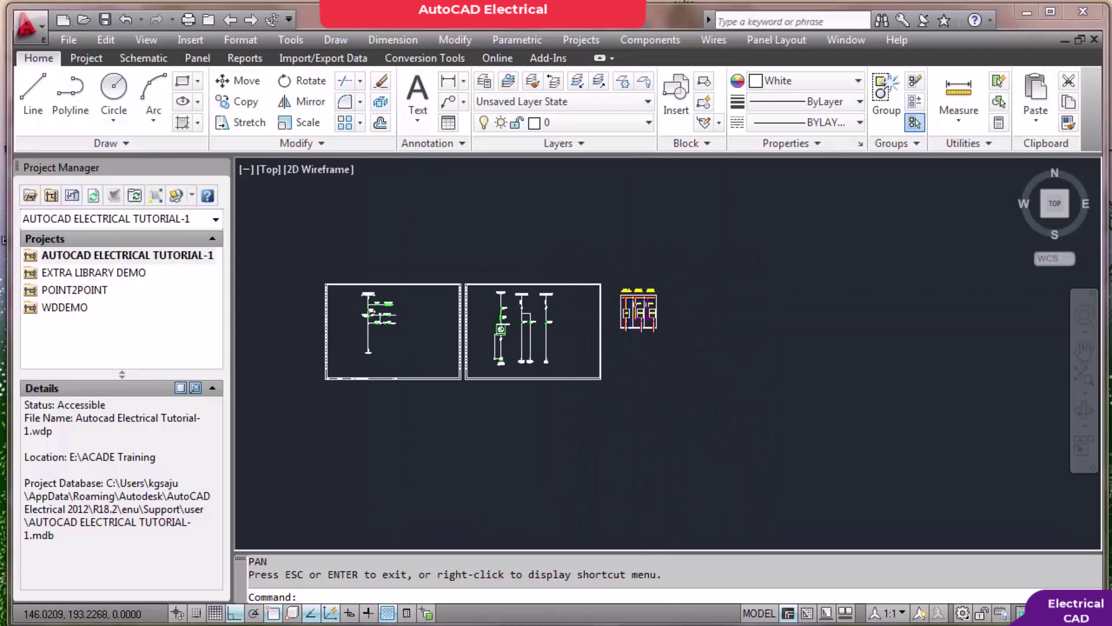
pyautogui.scroll(3, 366, 312)
pyautogui.scroll(3, 352, 304)
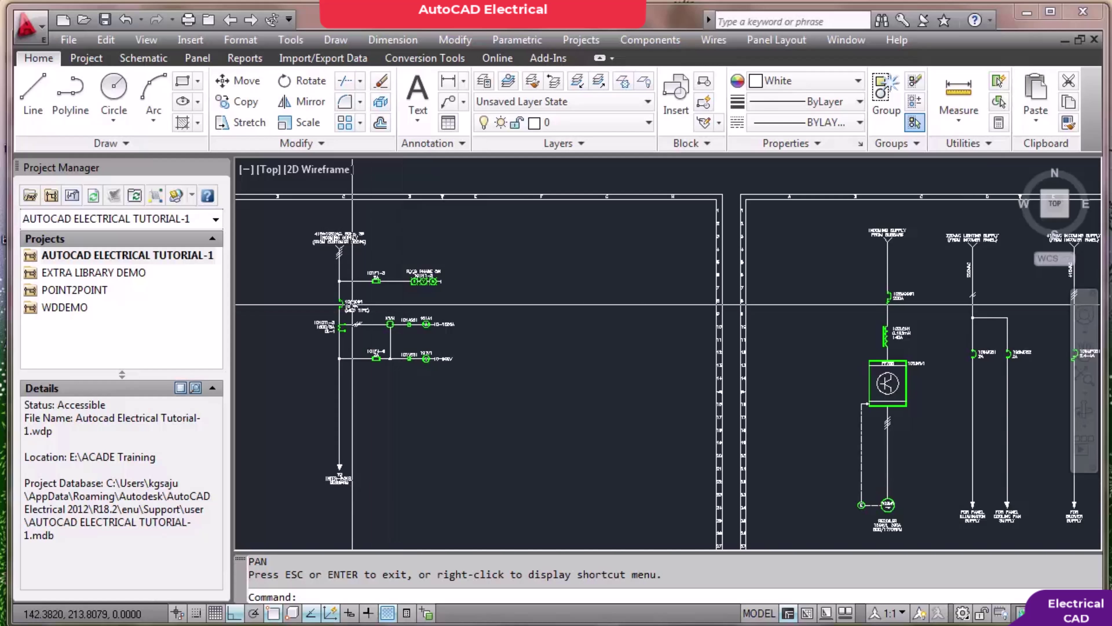
pyautogui.scroll(-5, 407, 317)
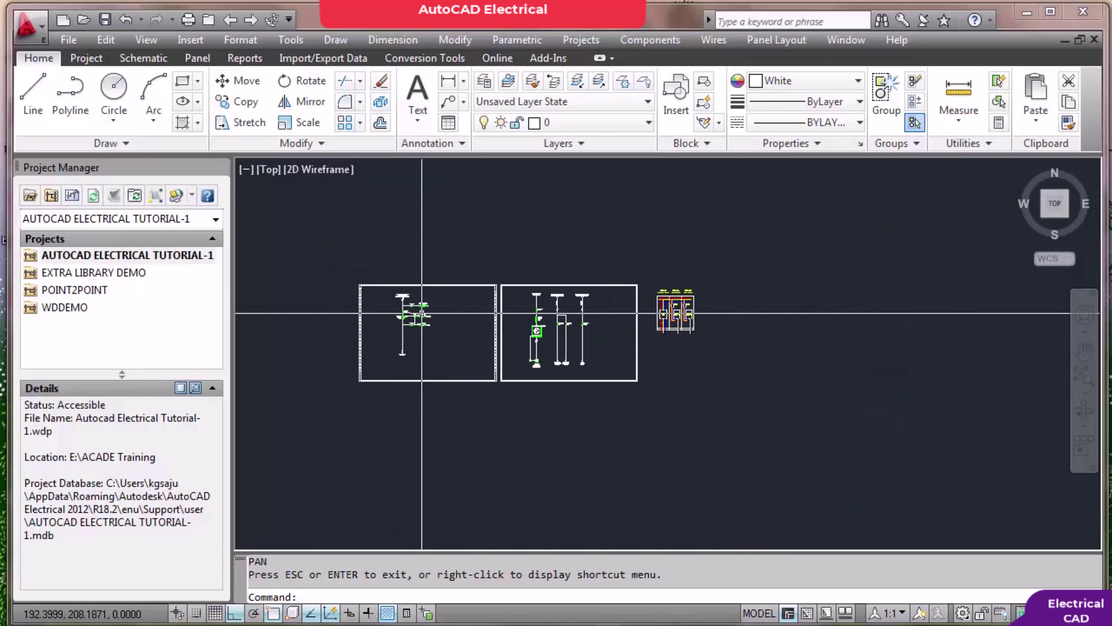
pyautogui.scroll(3, 595, 300)
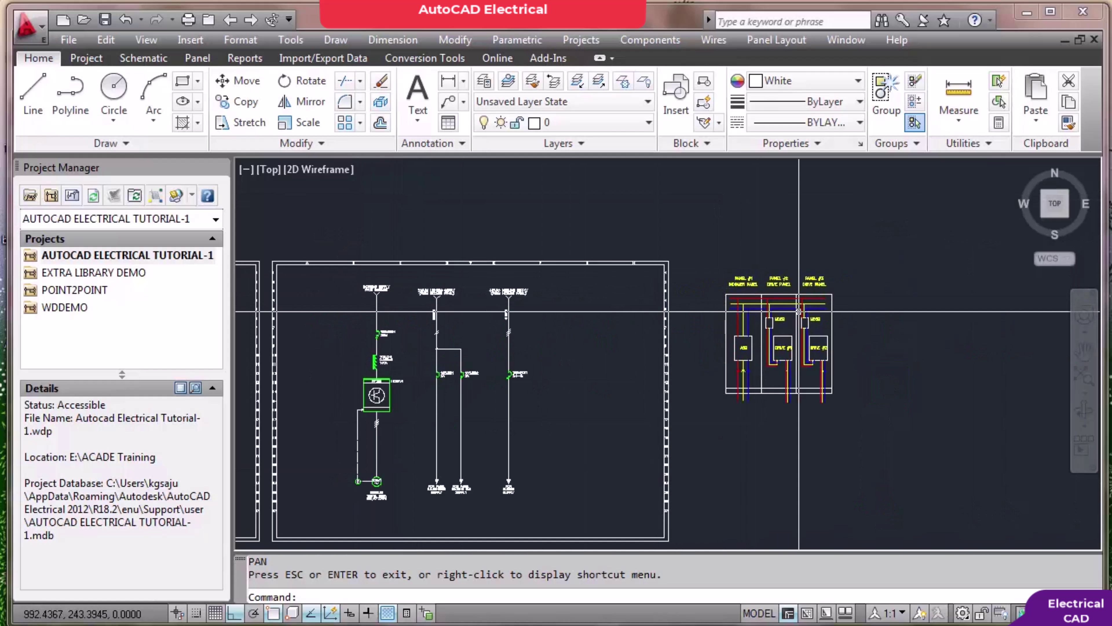
# Pan across the SL1 sheets to centre the drive-supply and incoming-supply schematics
pyautogui.moveTo(576, 343); pyautogui.dragTo(747, 338)
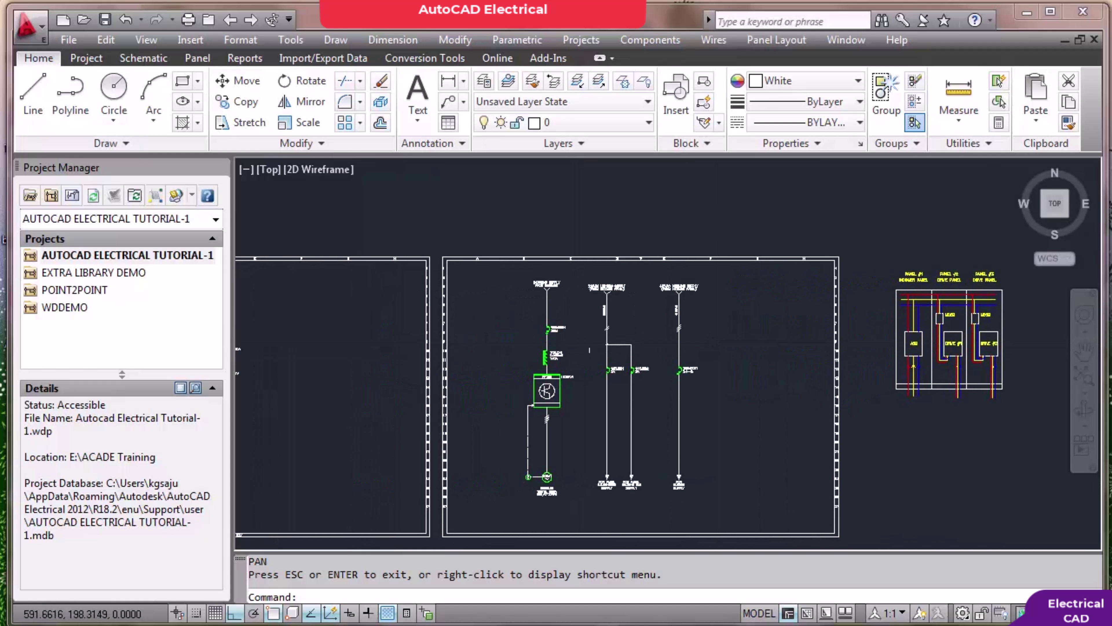
pyautogui.scroll(2, 569, 333)
pyautogui.scroll(4, 549, 325)
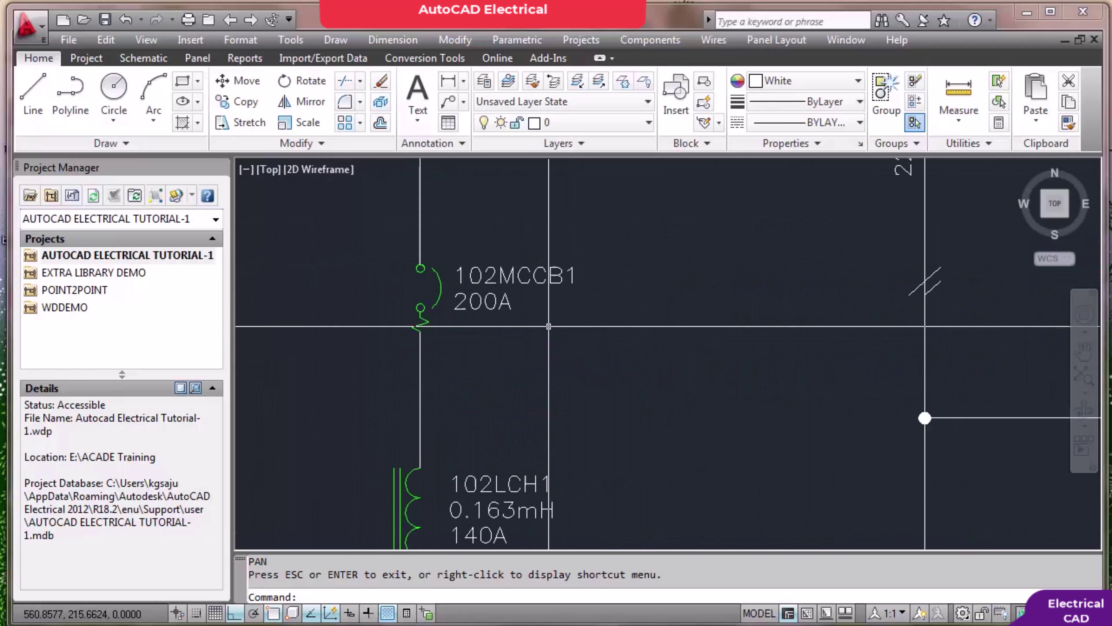
pyautogui.scroll(1, 549, 326)
pyautogui.scroll(-4, 550, 326)
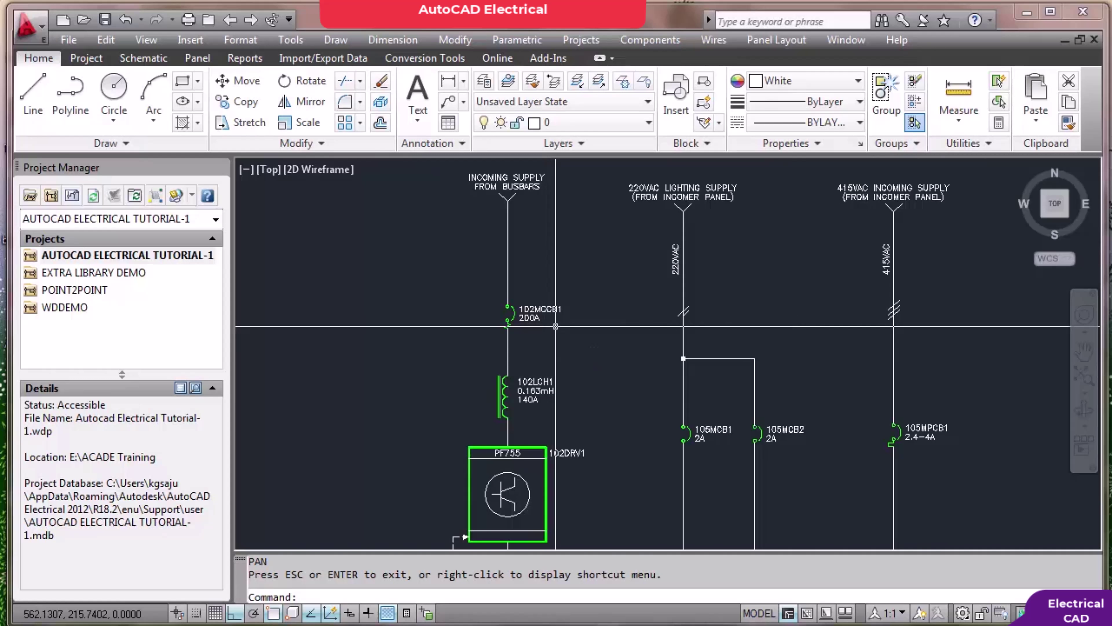
pyautogui.scroll(-5, 557, 326)
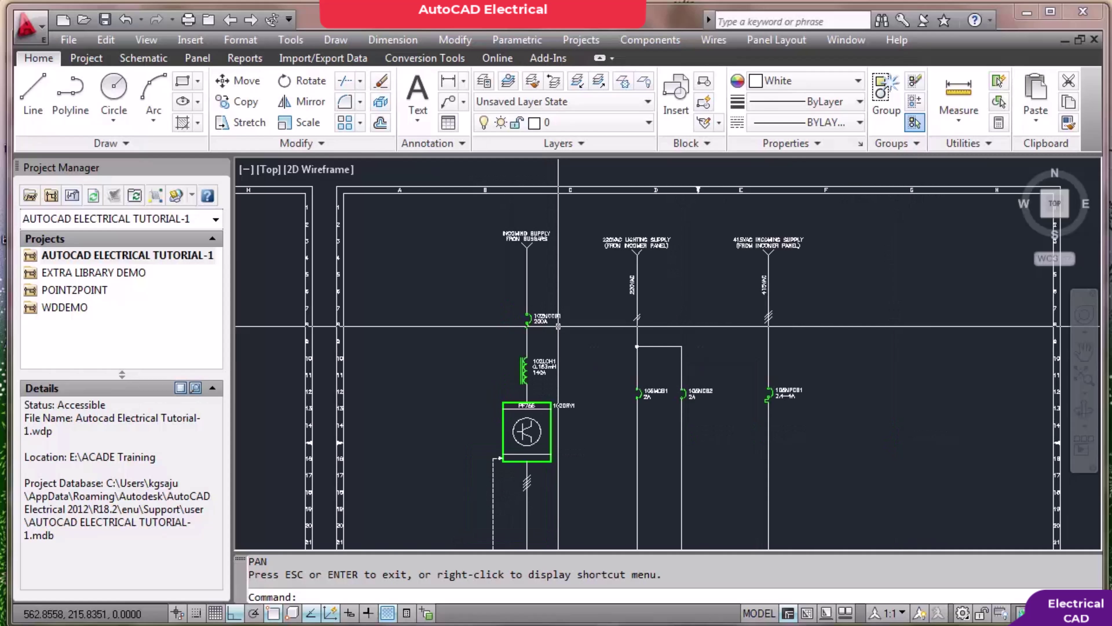
pyautogui.moveTo(478, 347); pyautogui.dragTo(612, 346)
pyautogui.moveTo(612, 346); pyautogui.dragTo(680, 338, button='middle')
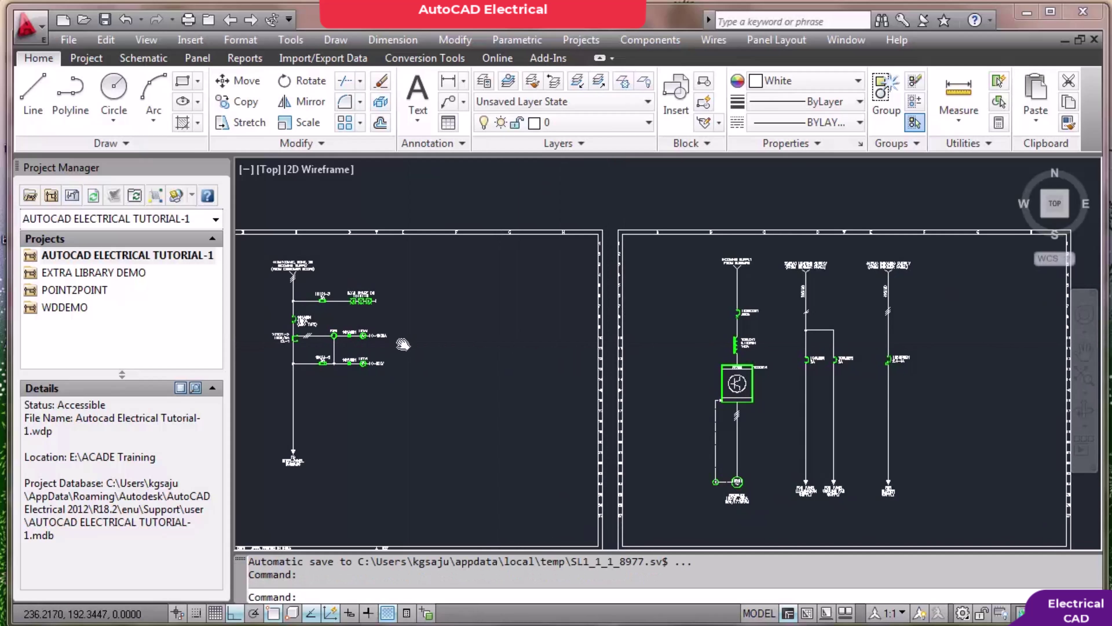
pyautogui.moveTo(402, 344); pyautogui.dragTo(510, 324, button='middle')
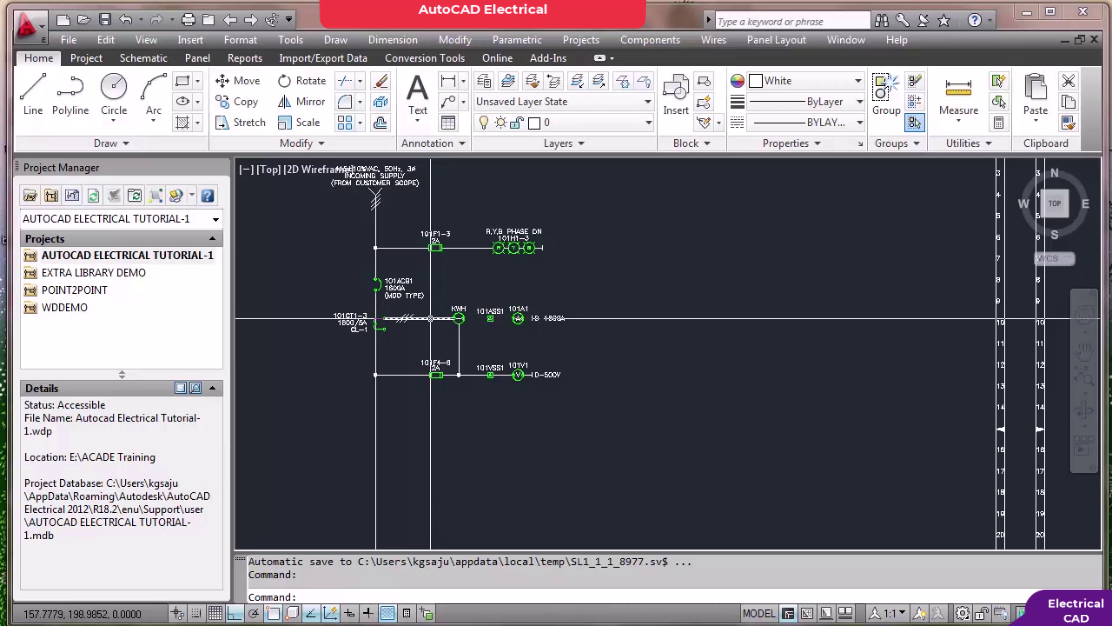
pyautogui.moveTo(430, 318)
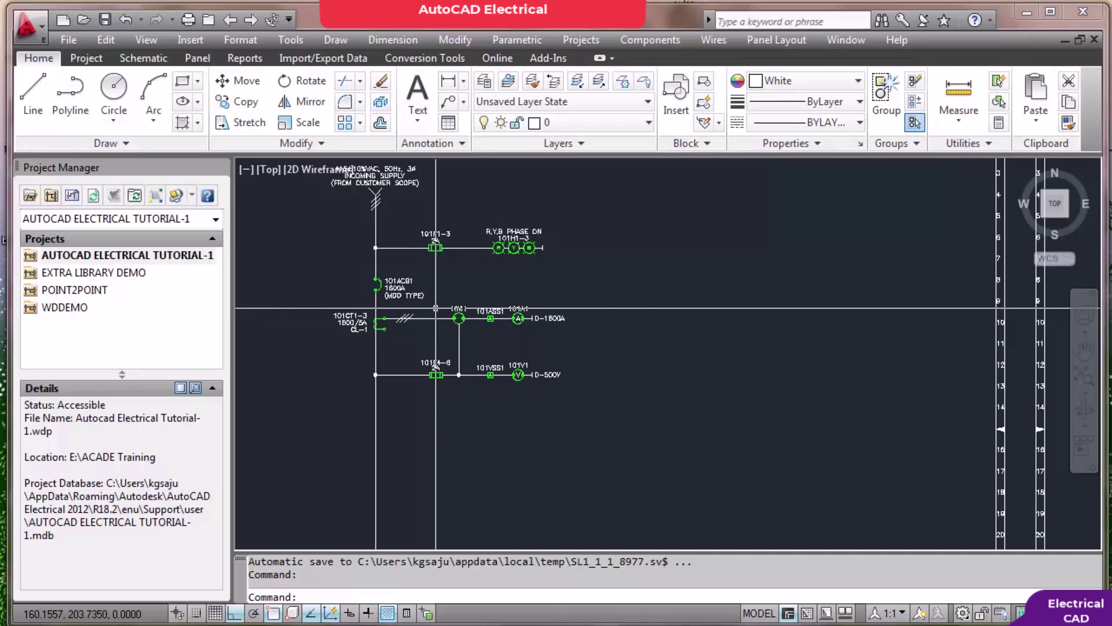
pyautogui.scroll(2, 430, 318)
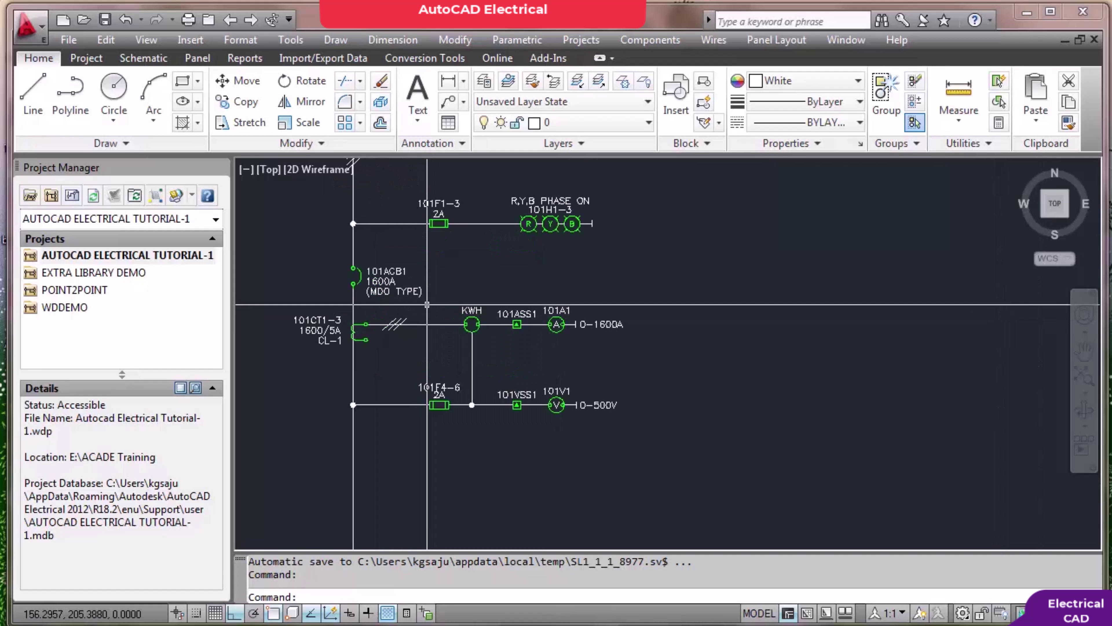
pyautogui.scroll(-3, 426, 304)
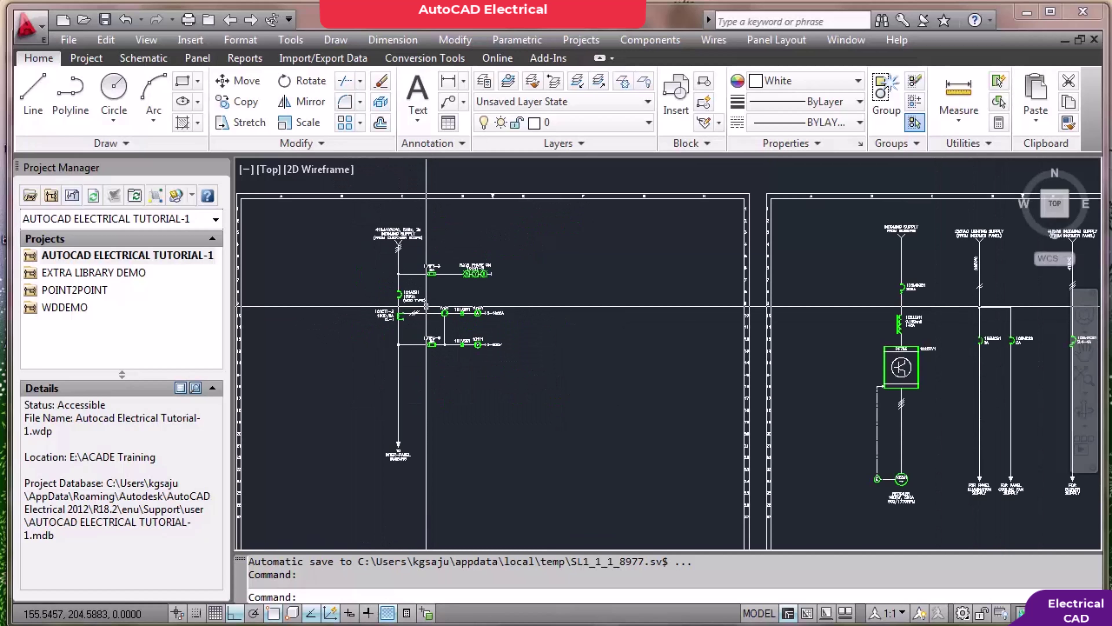
pyautogui.scroll(2, 396, 329)
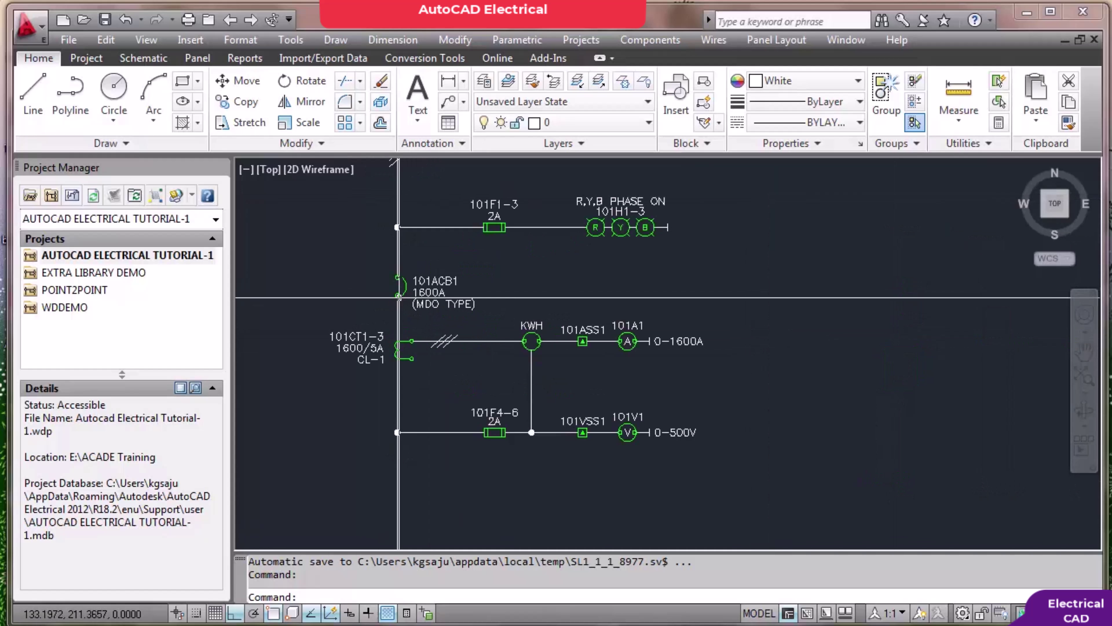
pyautogui.scroll(-4, 396, 329)
pyautogui.scroll(3, 754, 337)
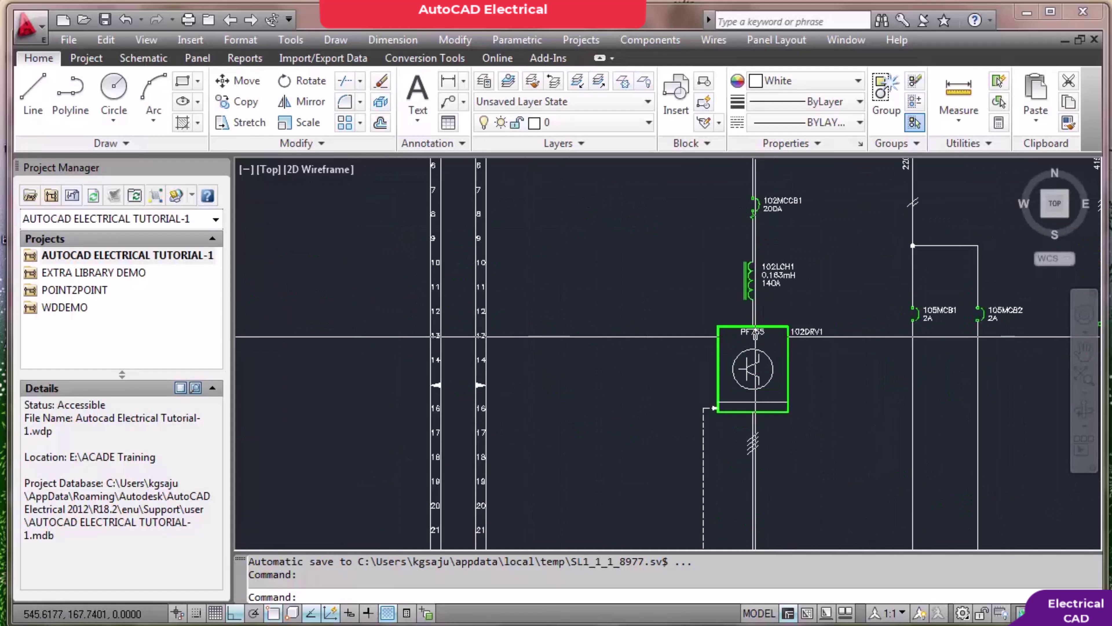
pyautogui.scroll(-4, 754, 337)
pyautogui.scroll(3, 343, 305)
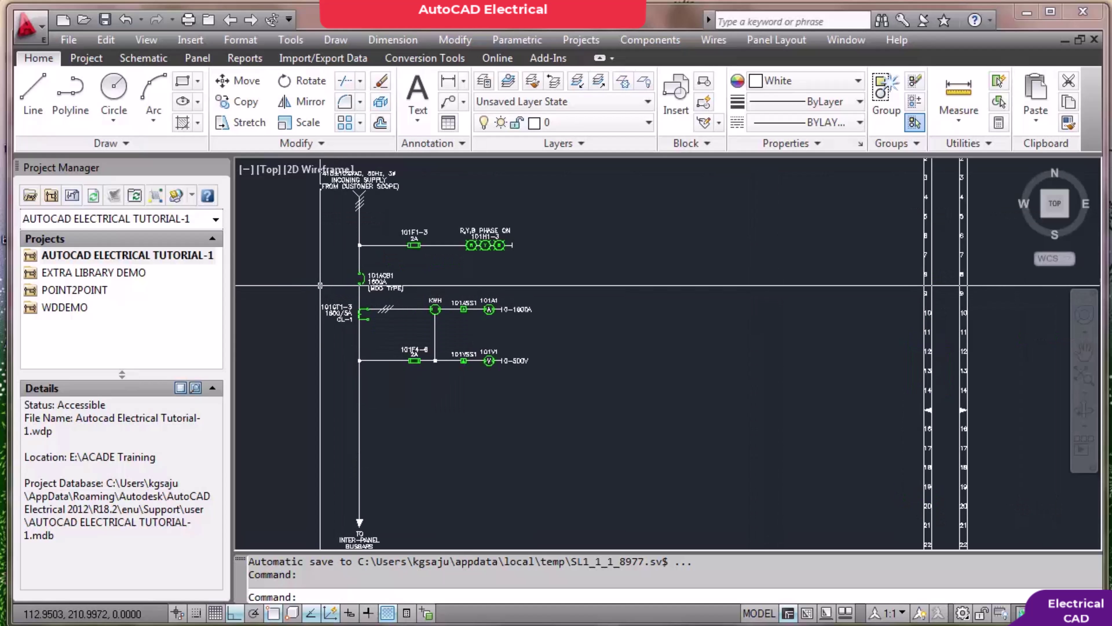
pyautogui.scroll(1, 320, 286)
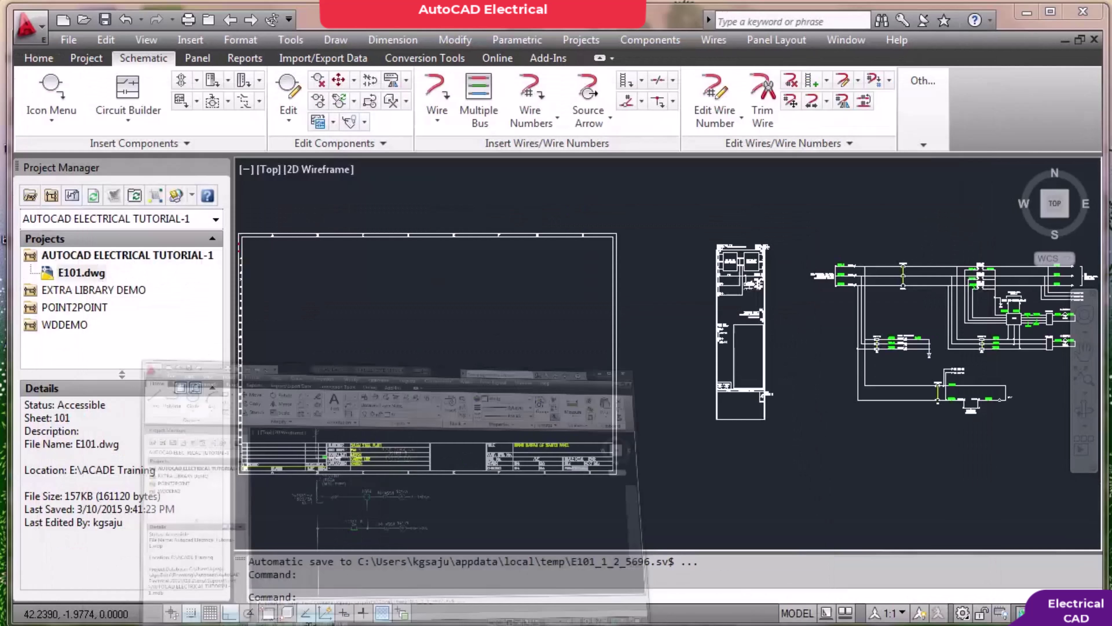
pyautogui.moveTo(399, 376); pyautogui.dragTo(467, 375, button='middle')
pyautogui.scroll(5, 390, 340)
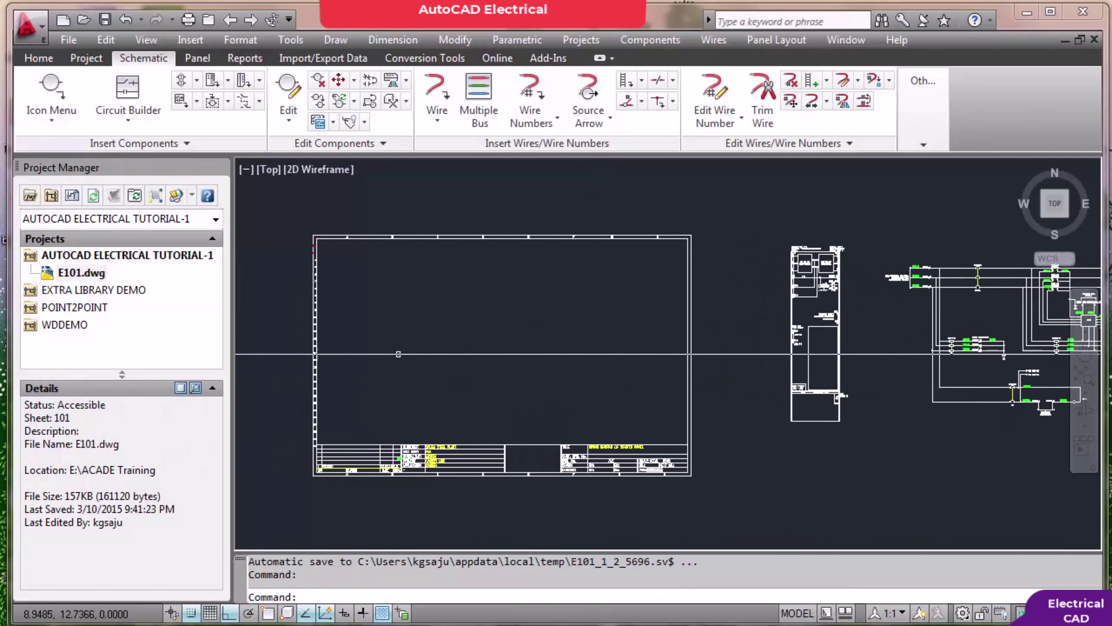
pyautogui.scroll(-4, 390, 340)
pyautogui.scroll(4, 392, 344)
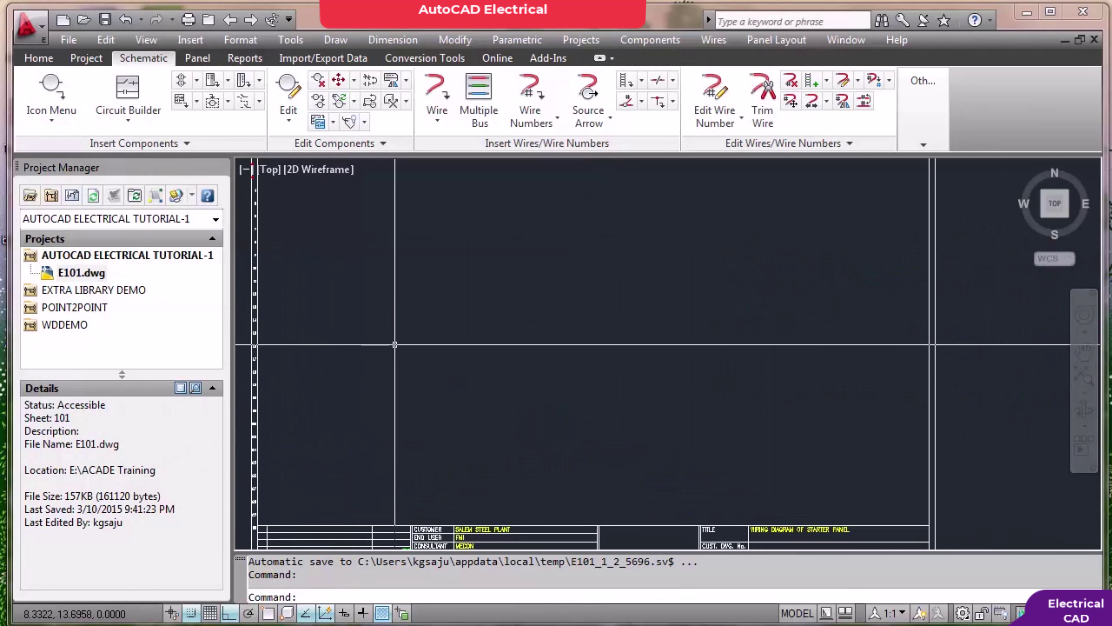
pyautogui.moveTo(392, 344)
pyautogui.mouseDown(button='middle')
pyautogui.moveTo(402, 380)
pyautogui.moveTo(397, 349)
pyautogui.moveTo(442, 359)
pyautogui.moveTo(426, 360)
pyautogui.mouseUp(button='middle')
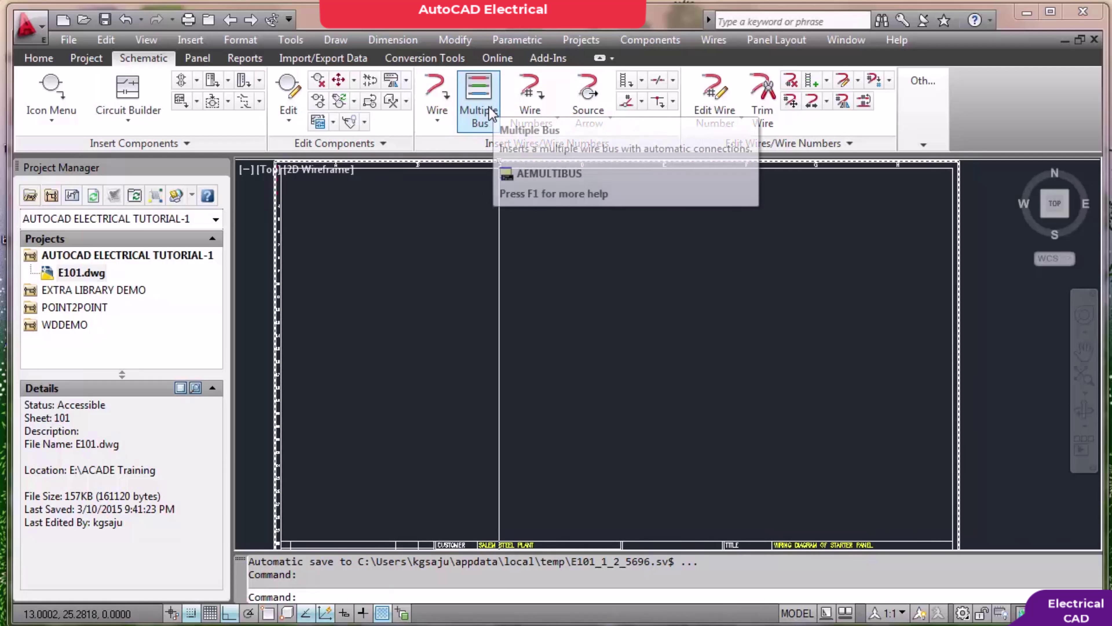
pyautogui.hotkey('alt', 'Tab')
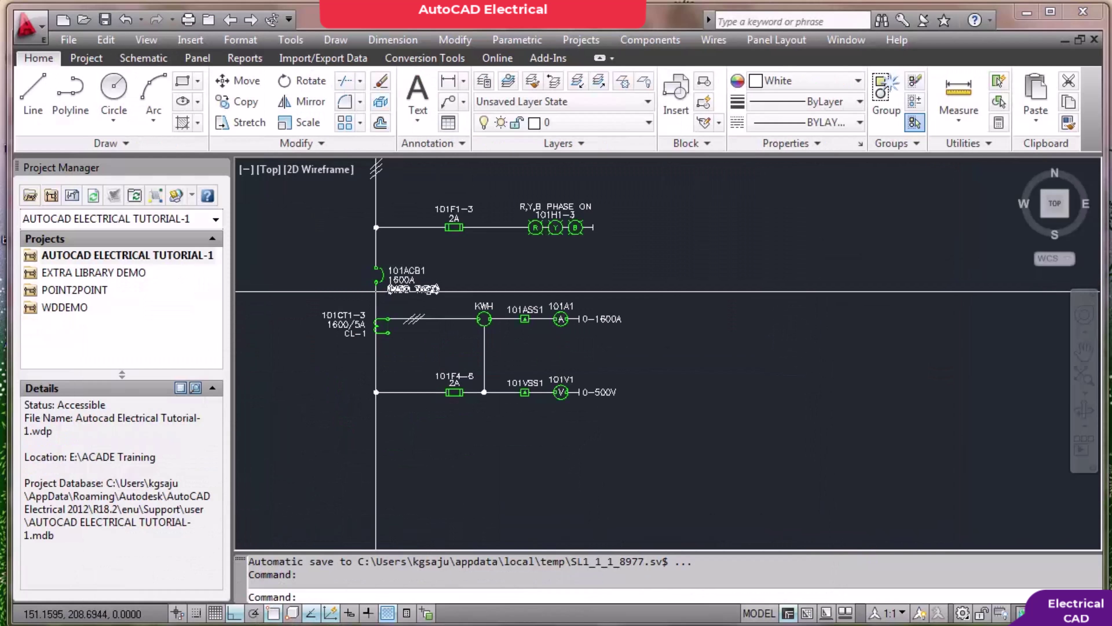
pyautogui.scroll(3, 394, 307)
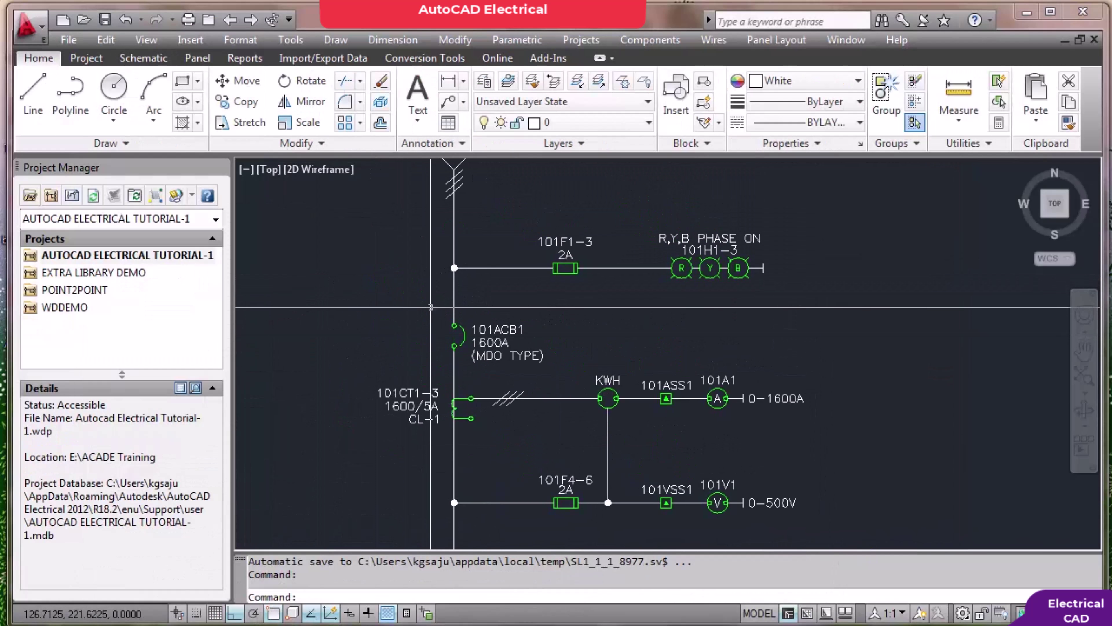
pyautogui.scroll(-4, 431, 306)
pyautogui.scroll(3, 433, 298)
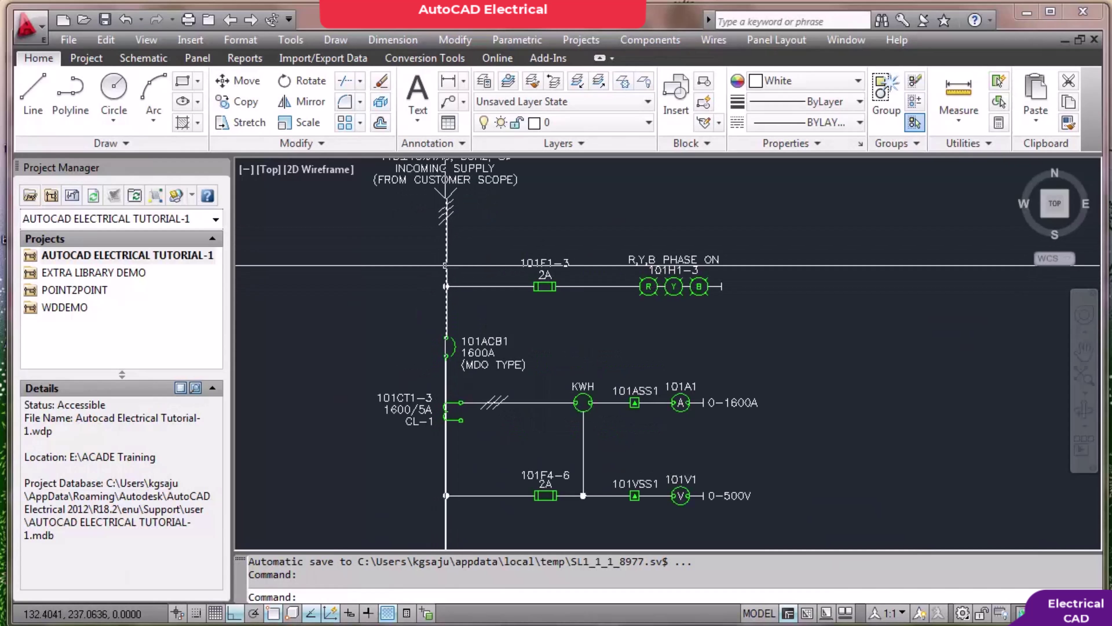
pyautogui.hotkey('alt', 'Tab')
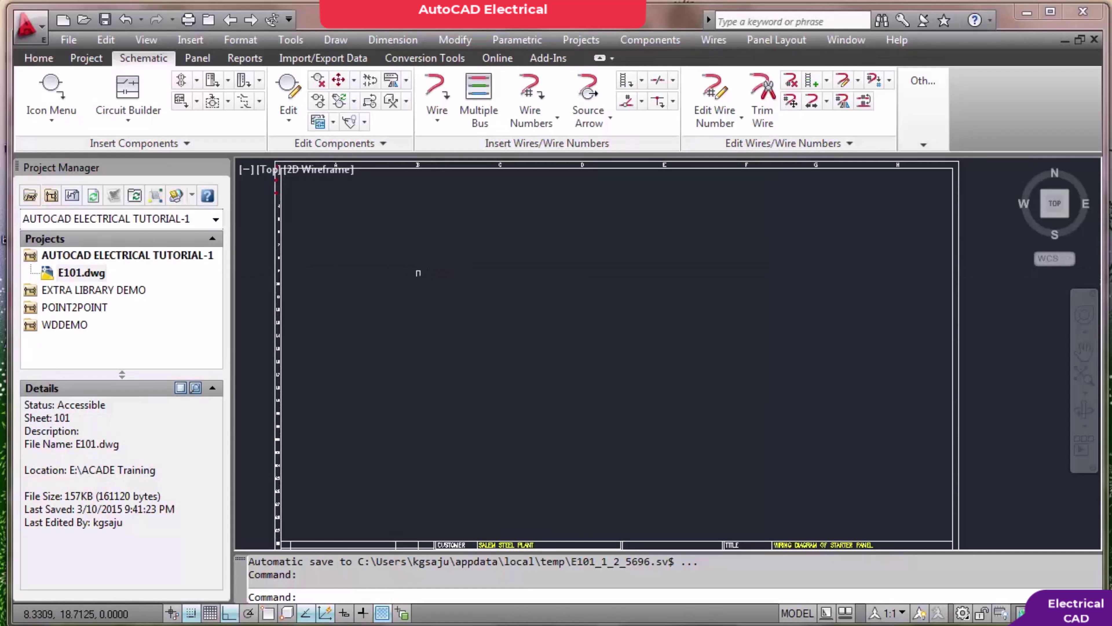
# Draw a horizontal three-wire bus across the top of the sheet from left to right
pyautogui.click(483, 95)
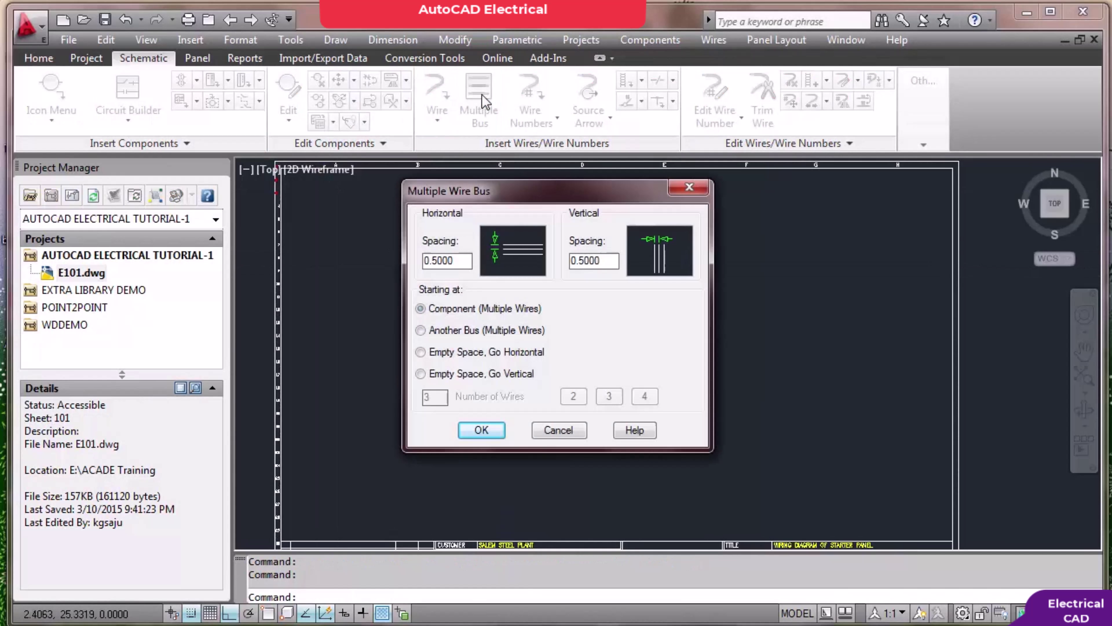
pyautogui.click(431, 353)
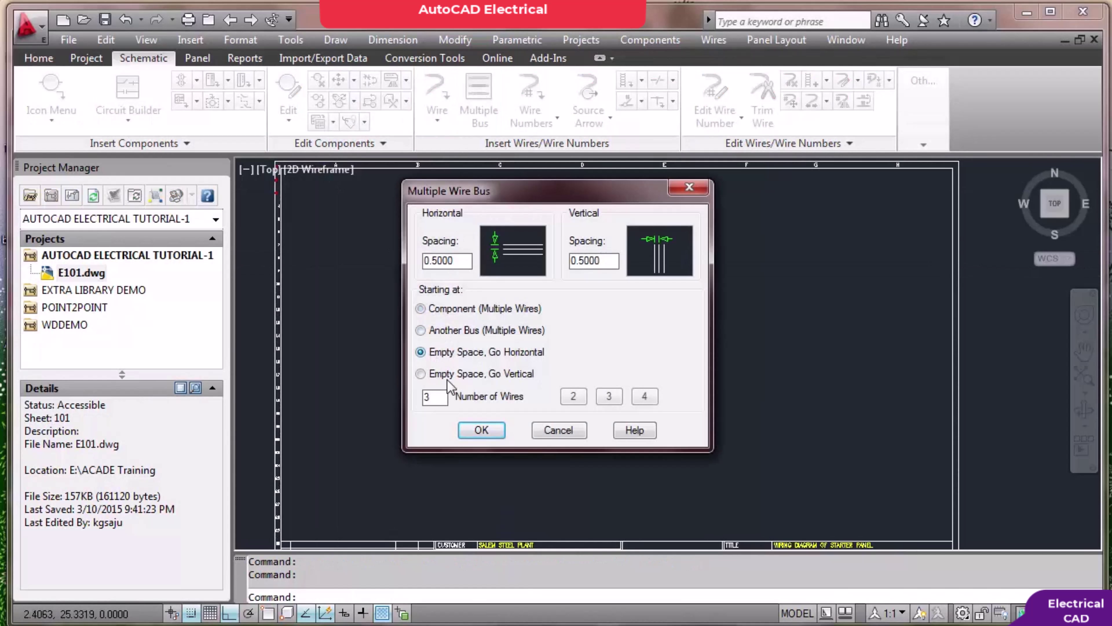
pyautogui.click(482, 428)
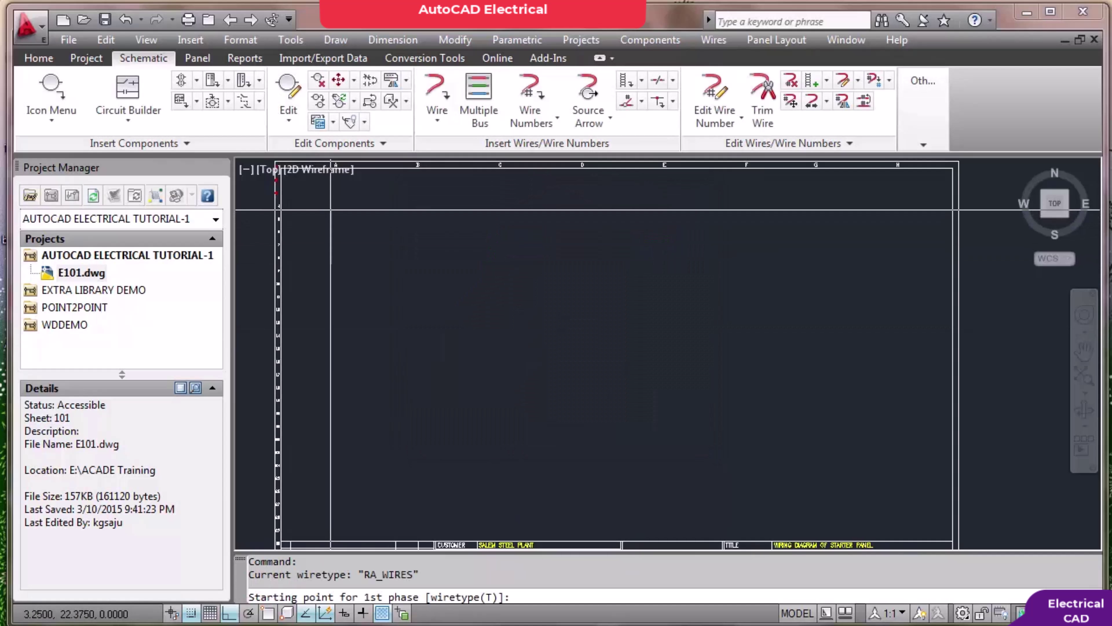
pyautogui.click(331, 214)
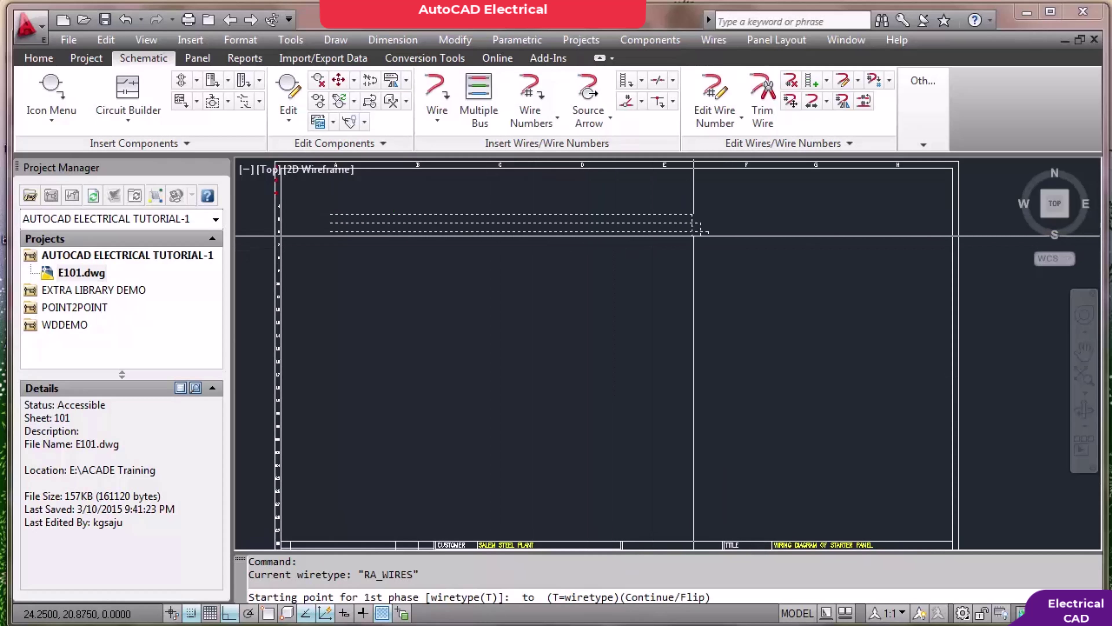
pyautogui.click(788, 213)
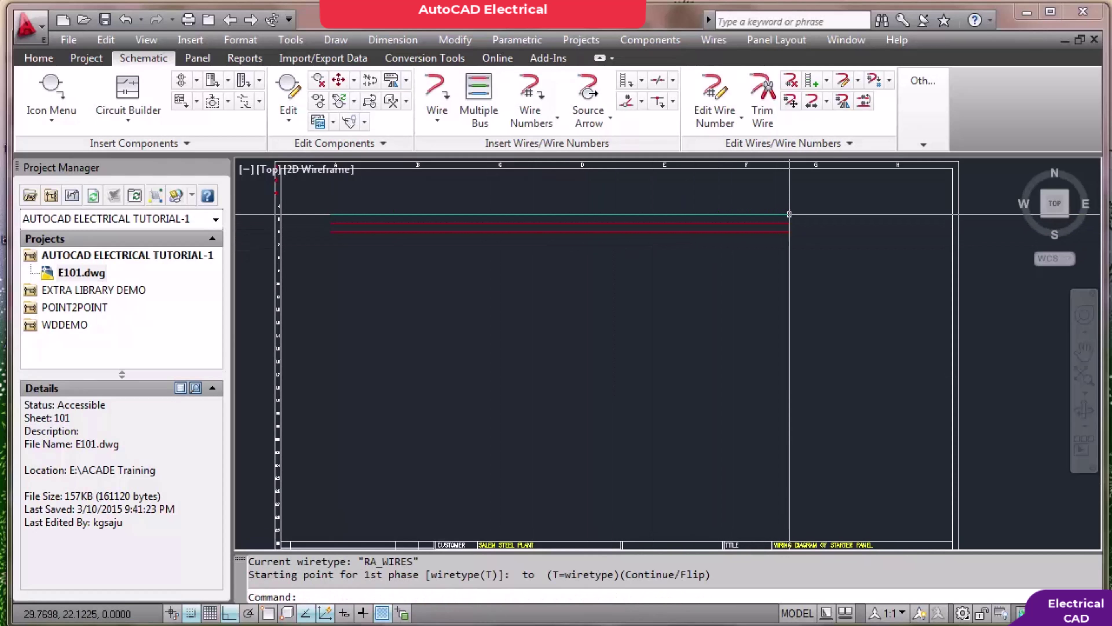
pyautogui.press('Escape')
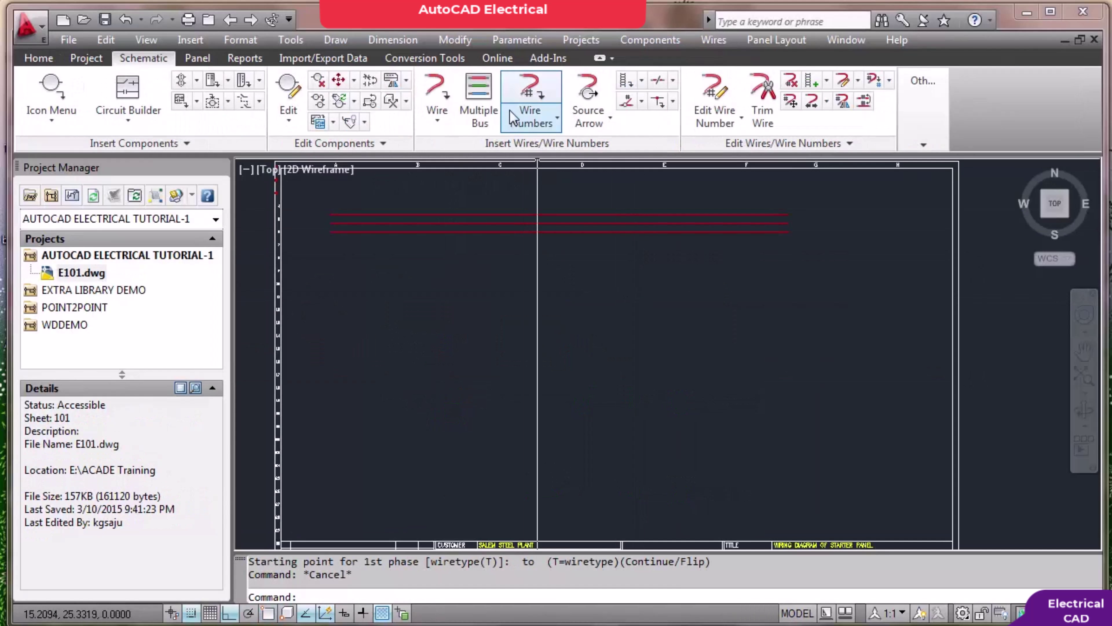
# Branch three wires from the top bus, running down and then right
pyautogui.click(479, 99)
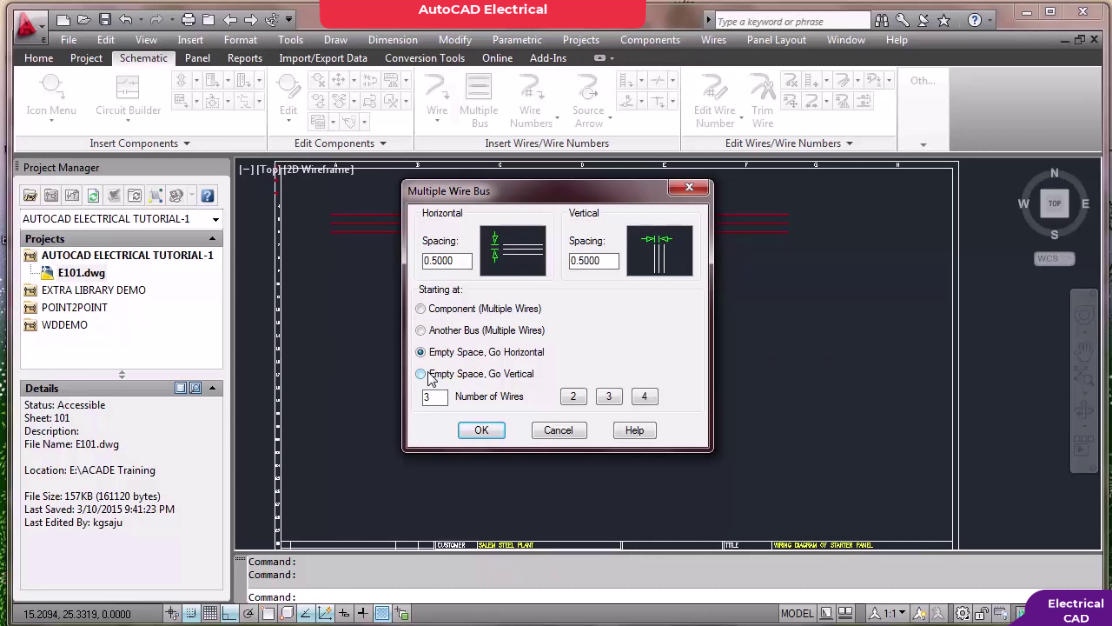
pyautogui.click(421, 331)
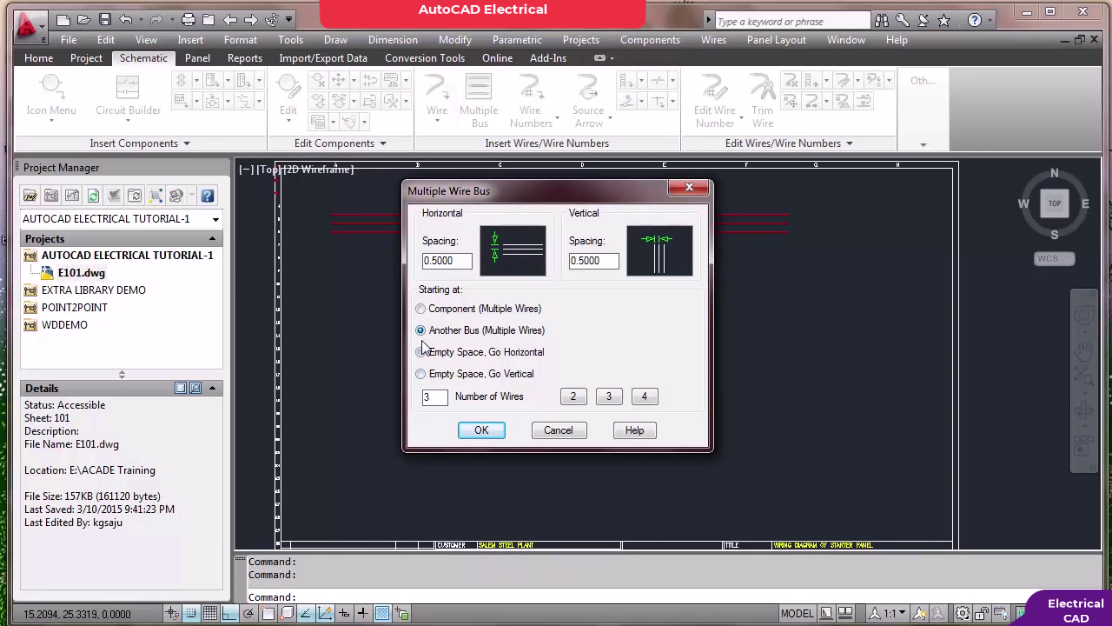
pyautogui.click(482, 429)
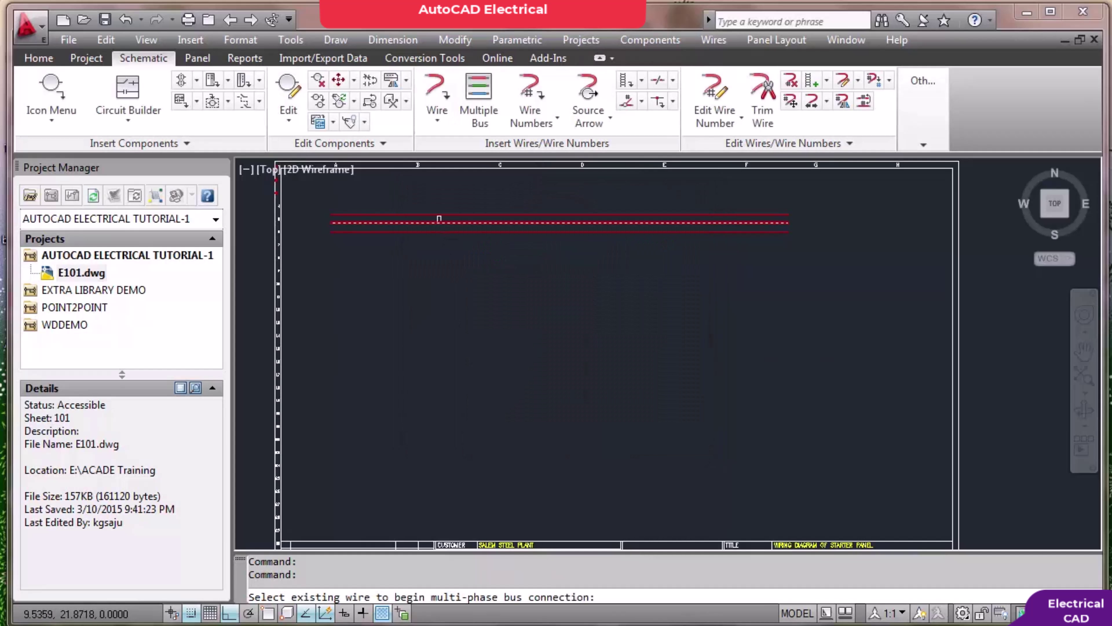
pyautogui.click(439, 218)
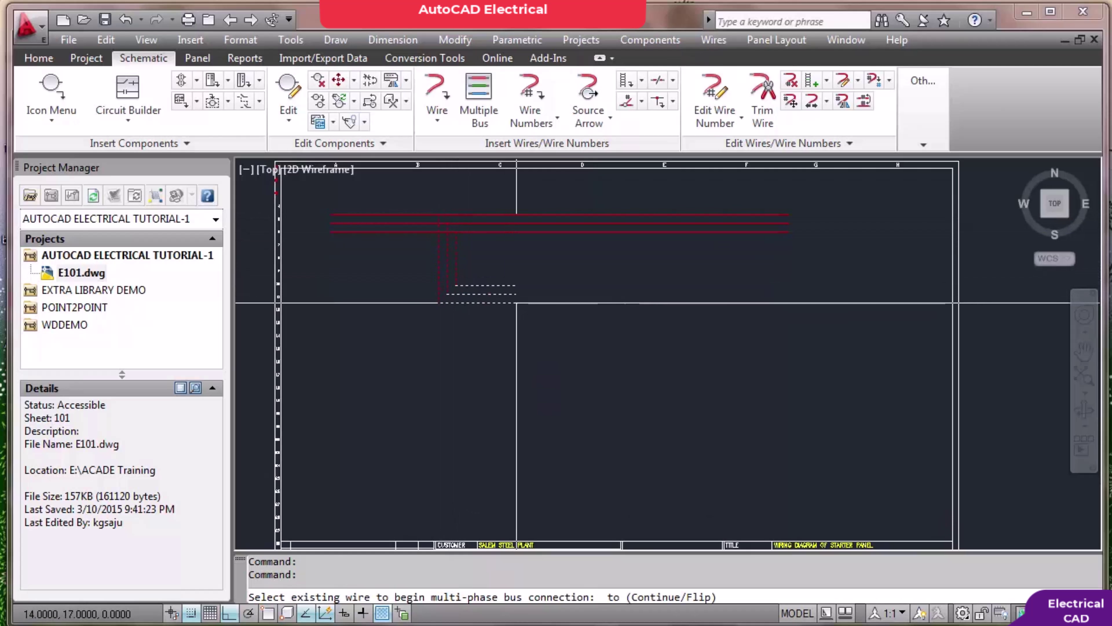
pyautogui.click(525, 307)
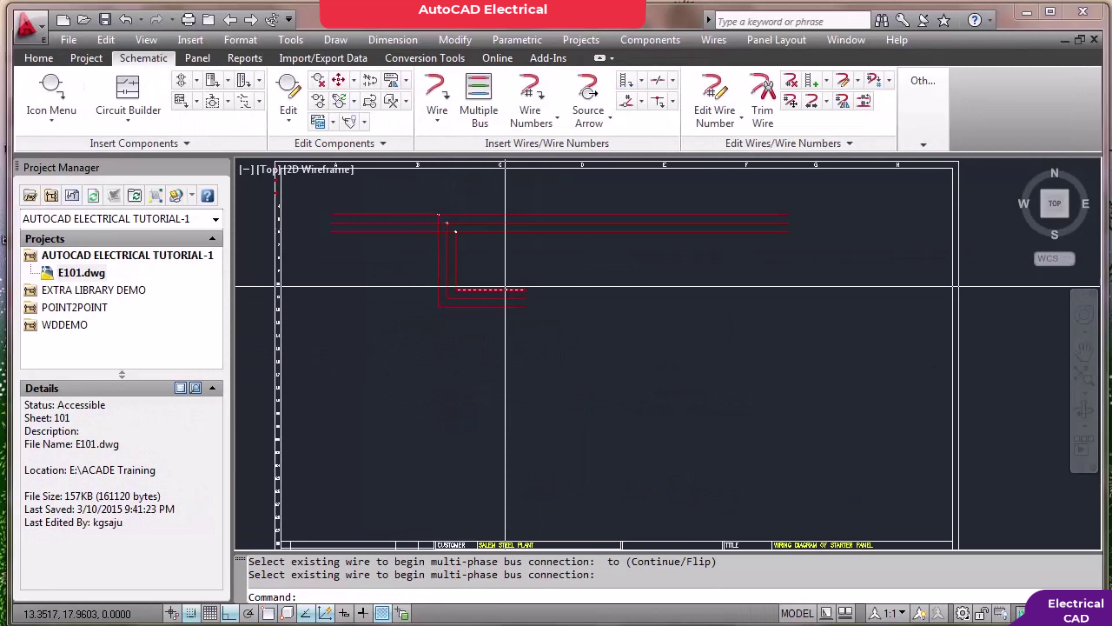
pyautogui.scroll(3, 505, 287)
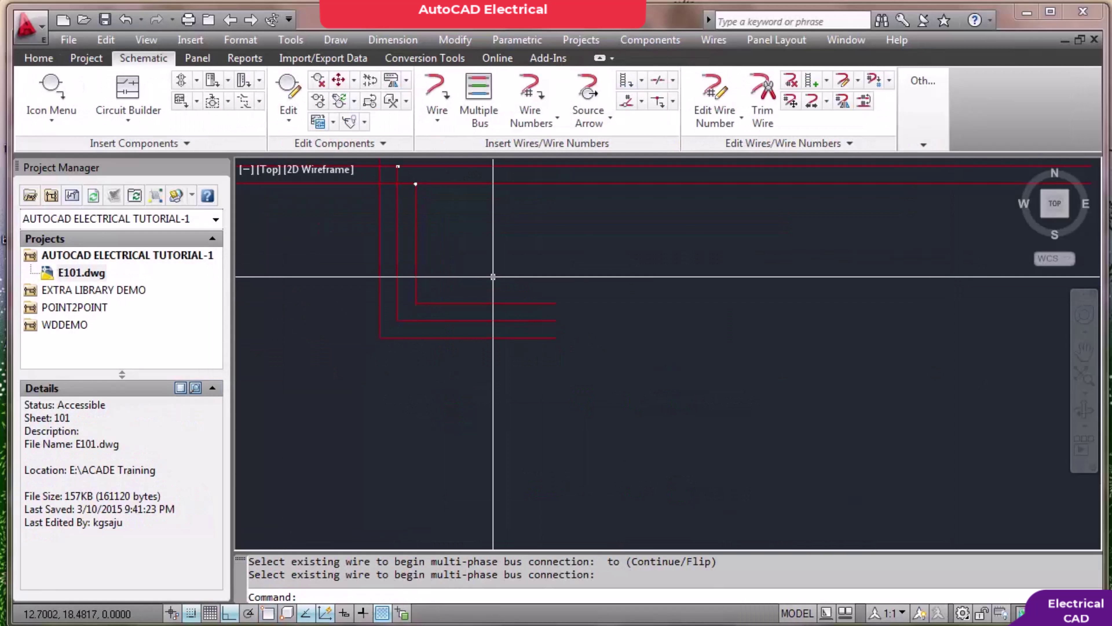
# Insert a 3 Pole Fuse with Tags on the three branch wires, built downward
pyautogui.click(60, 97)
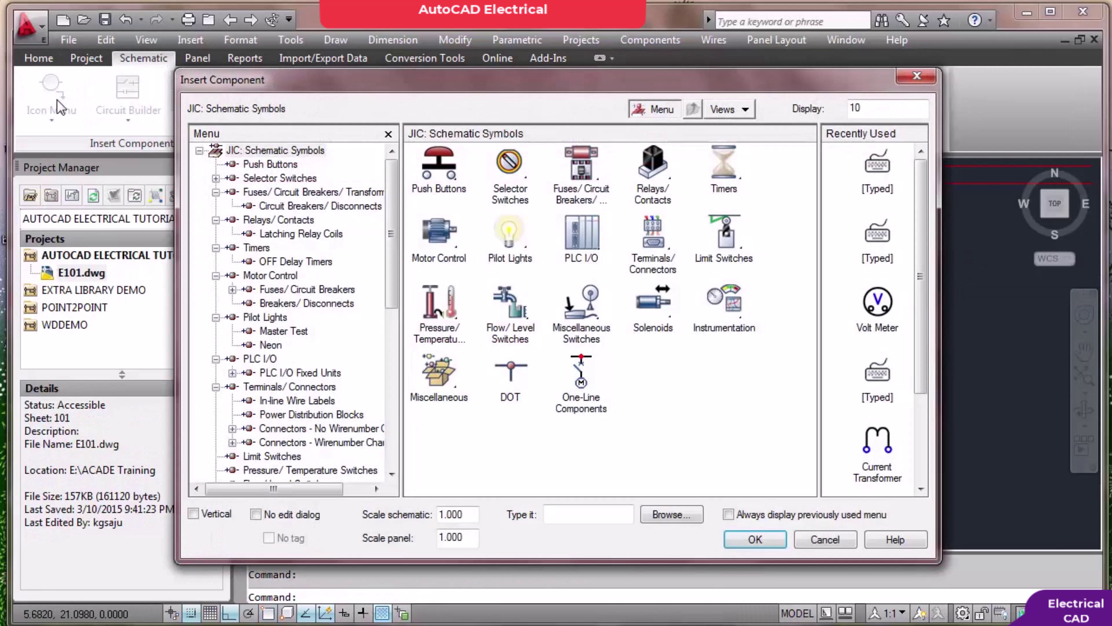
pyautogui.click(306, 193)
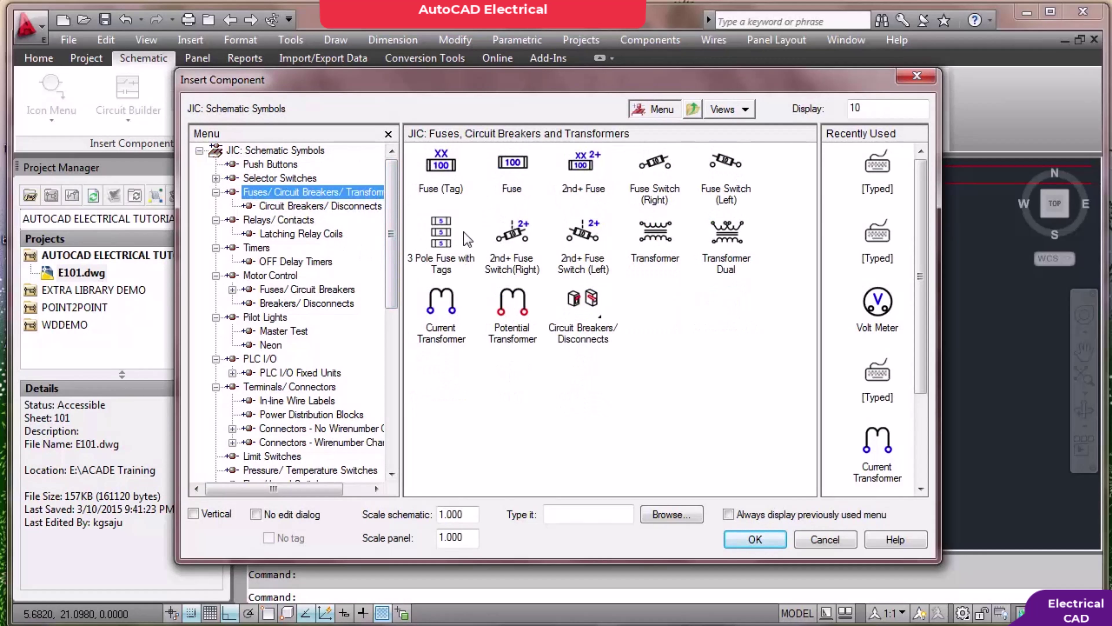
pyautogui.click(446, 235)
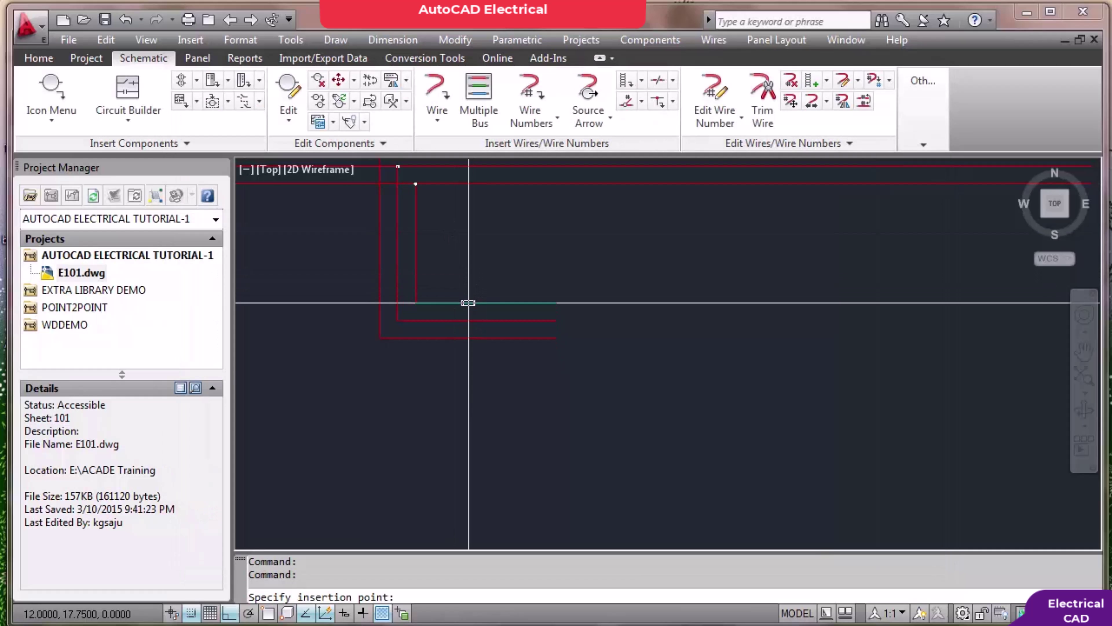
pyautogui.click(468, 302)
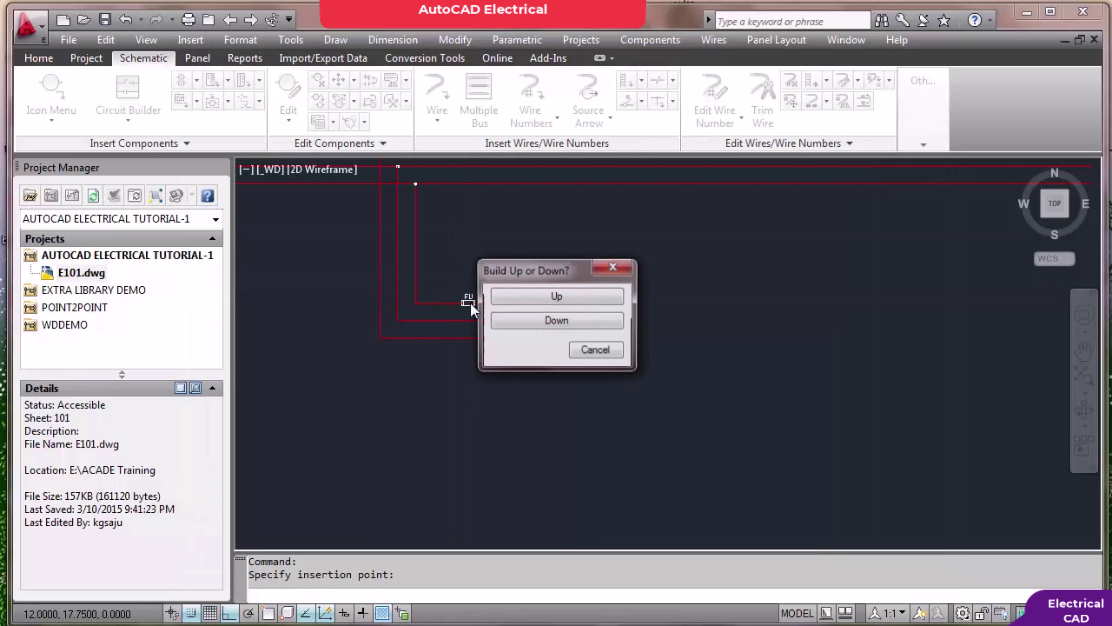
pyautogui.click(528, 326)
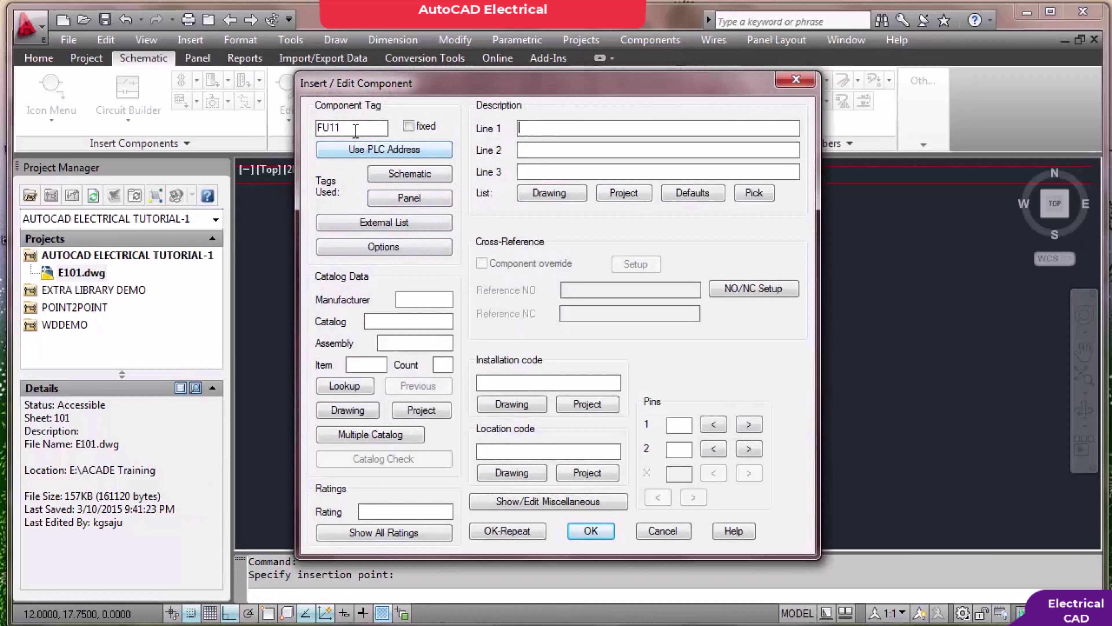
# Tag the fuse 101F1-3 with its 2A description and finish the insertion
pyautogui.moveTo(355, 130); pyautogui.dragTo(278, 130)
pyautogui.write('101')
pyautogui.write('F1-3')
pyautogui.click(522, 128)
pyautogui.click(541, 152)
pyautogui.click(552, 128)
pyautogui.click(590, 531)
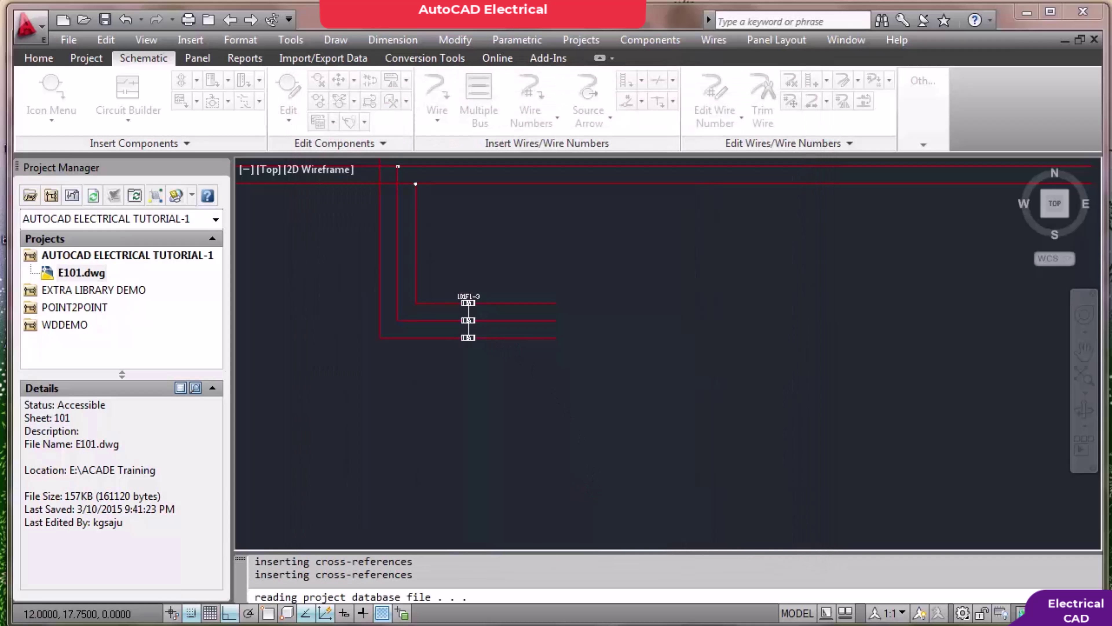
pyautogui.scroll(5, 476, 317)
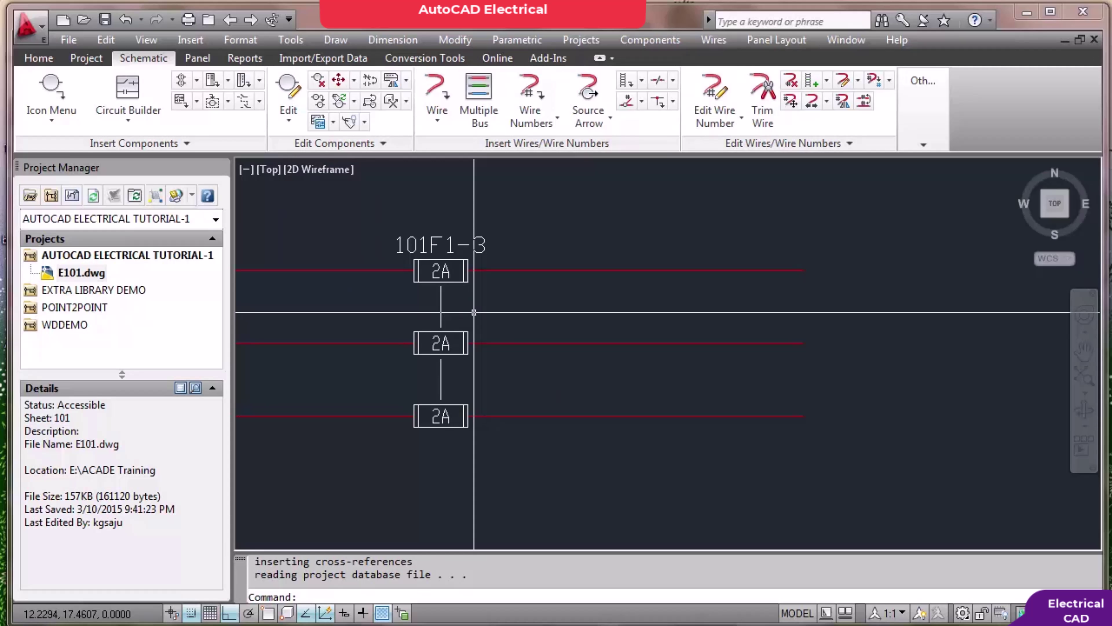
# Place the red pilot light 101H1 on the top branch wire
pyautogui.hotkey('alt', 'Tab')
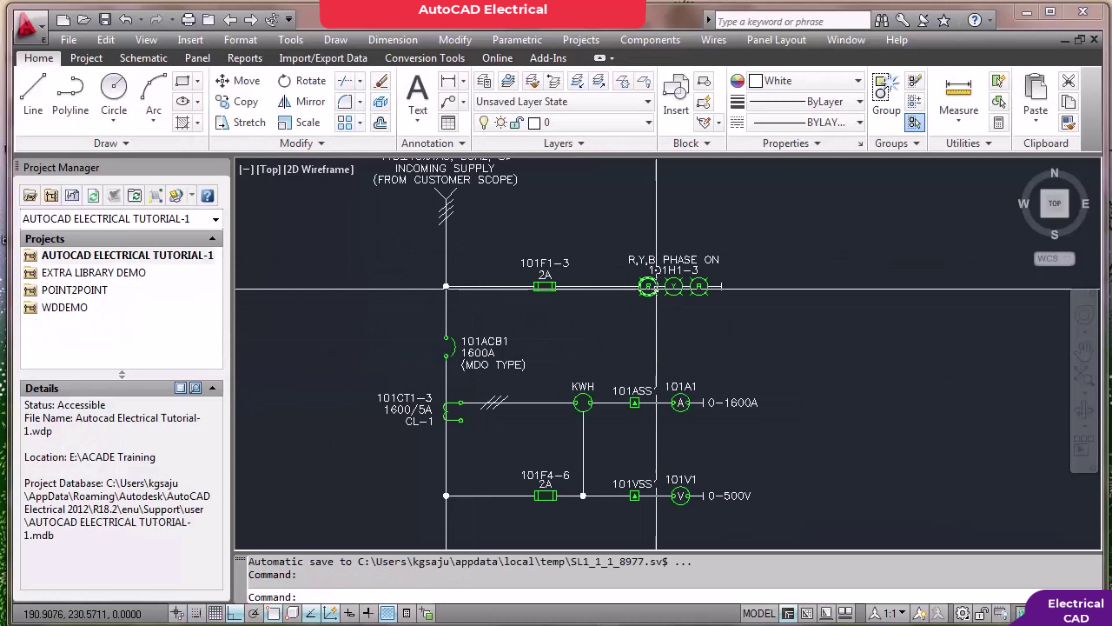
pyautogui.scroll(2, 656, 287)
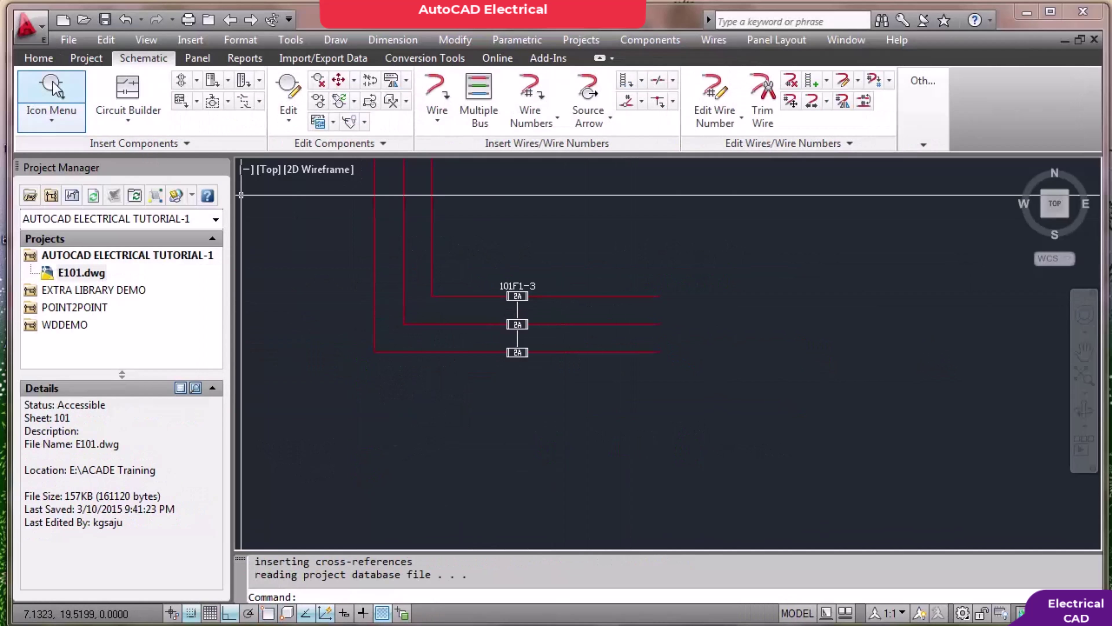
pyautogui.click(52, 107)
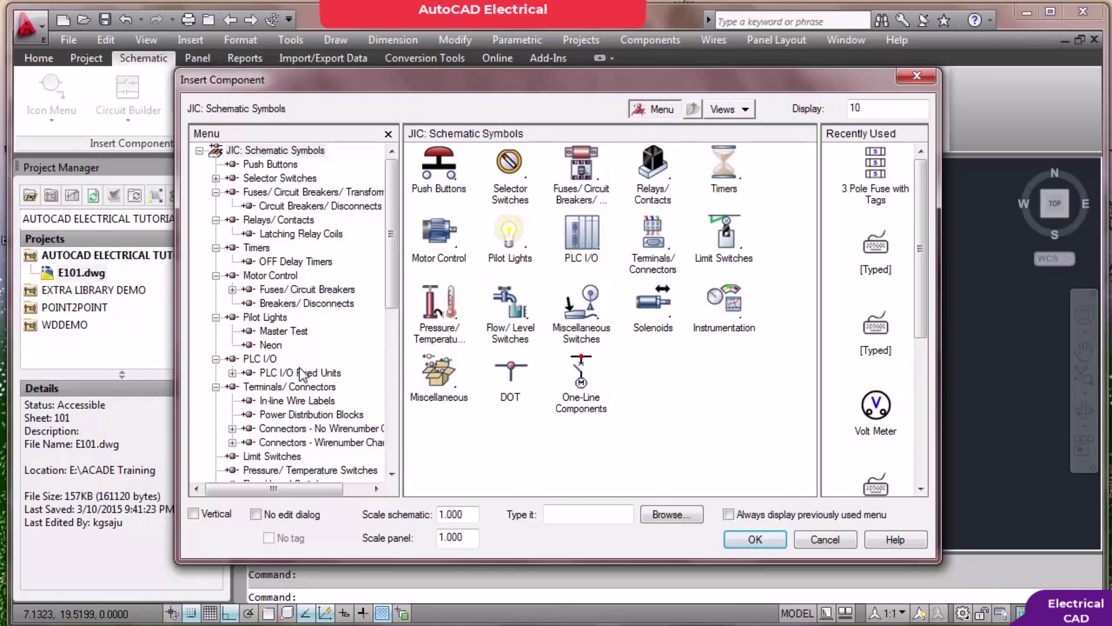
pyautogui.click(267, 317)
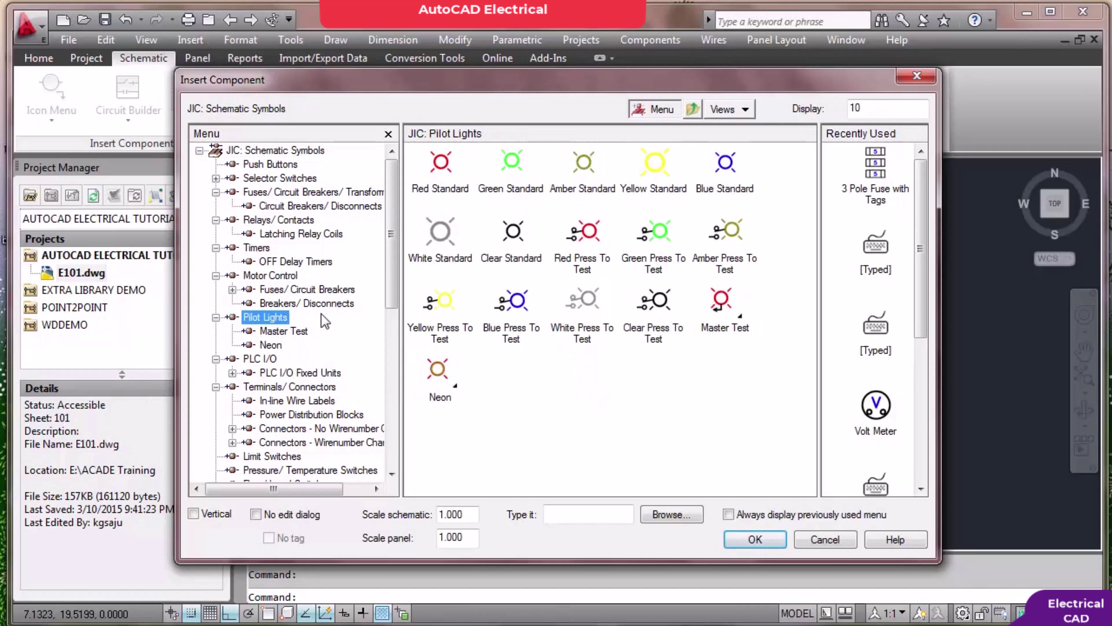
pyautogui.click(441, 163)
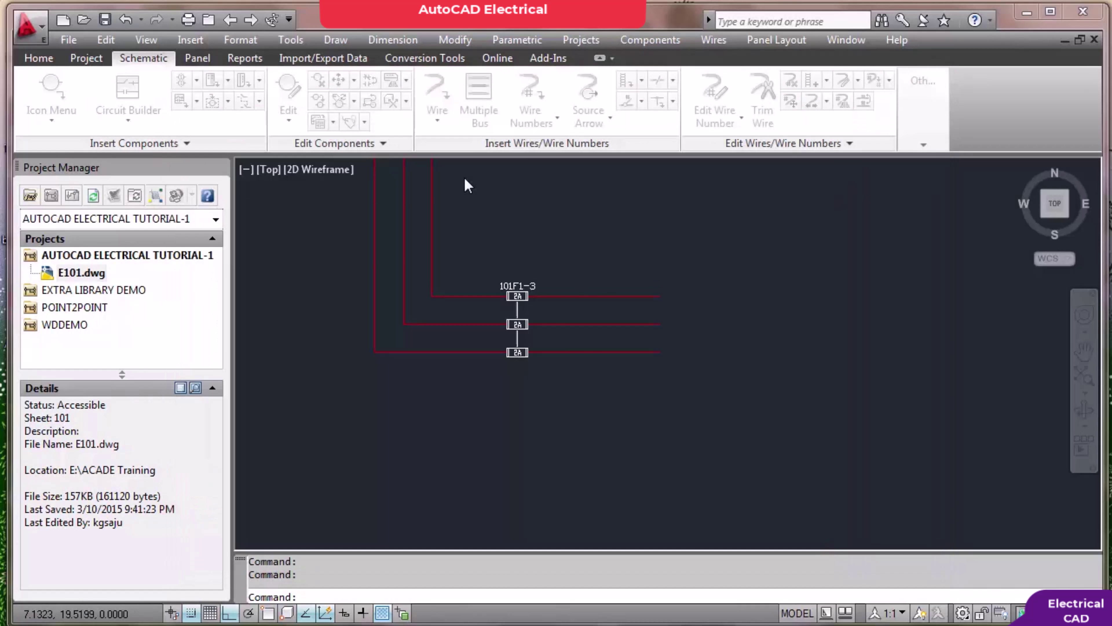
pyautogui.click(611, 295)
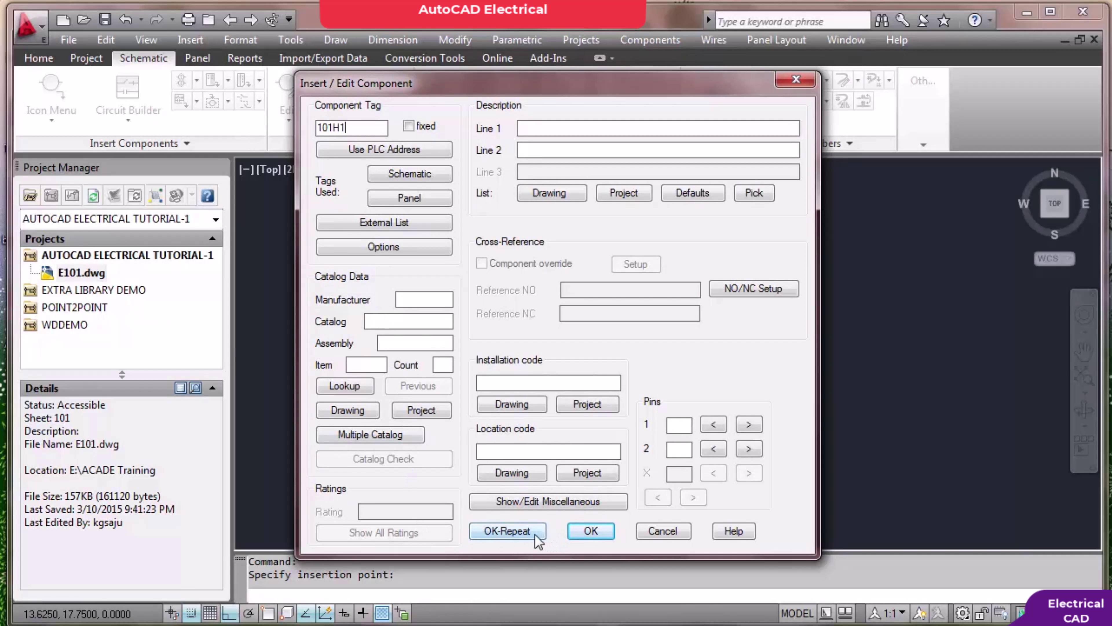
pyautogui.click(580, 532)
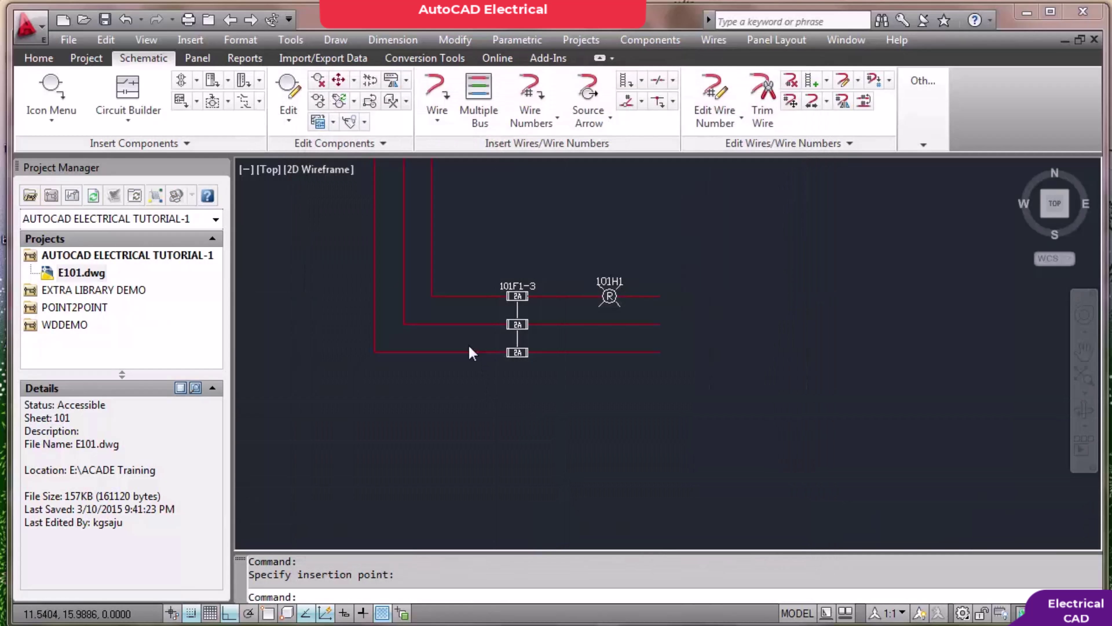
# Place the yellow pilot light 101H2 on the middle branch wire
pyautogui.press('Return')
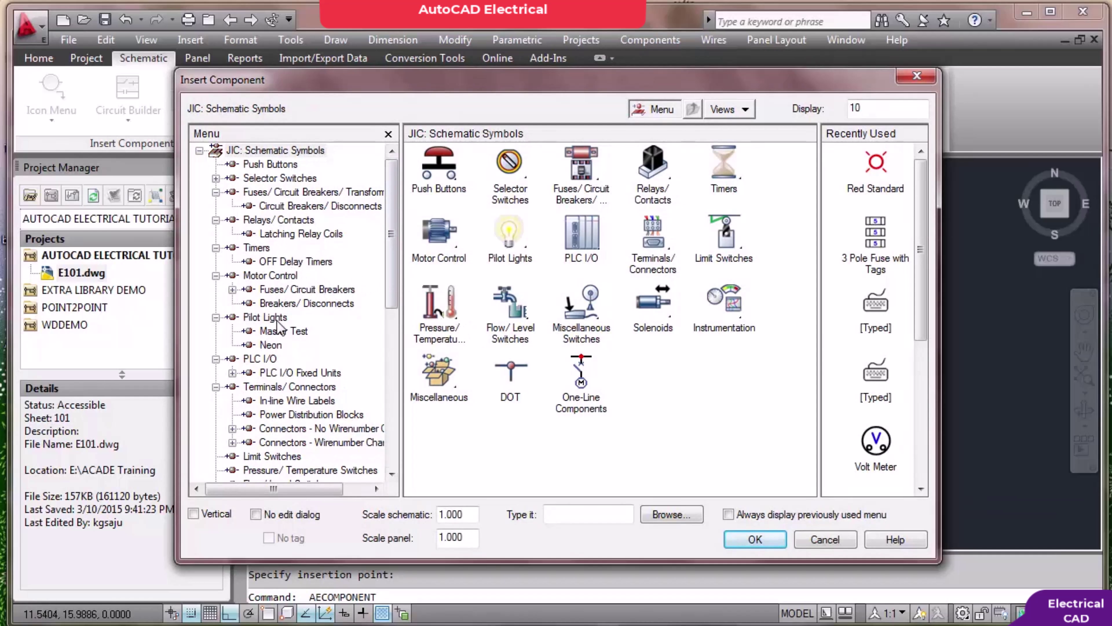
pyautogui.click(265, 318)
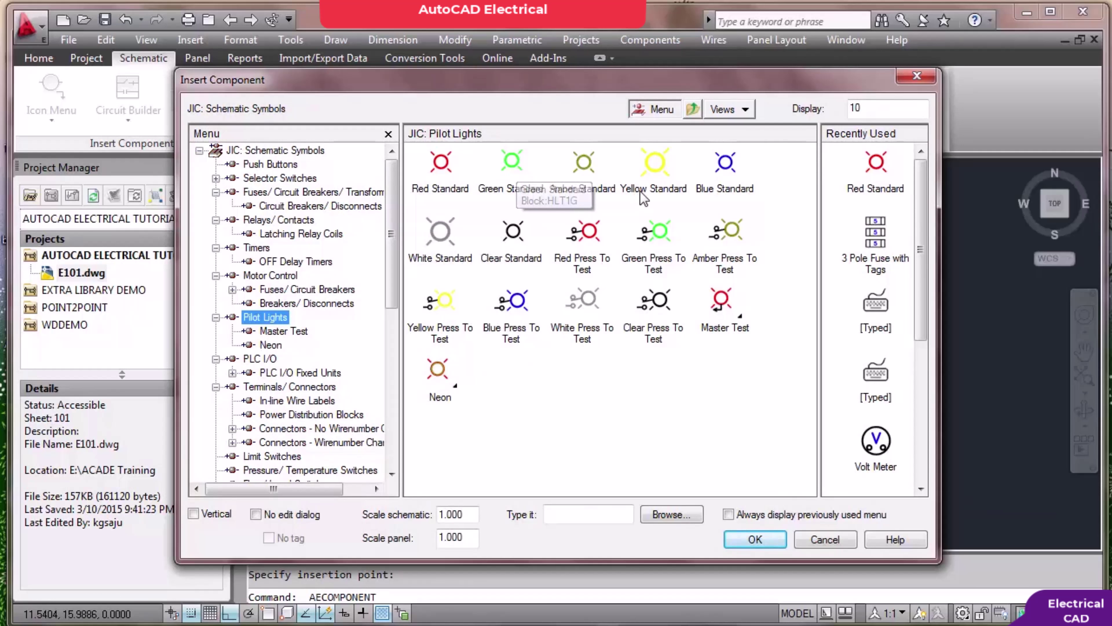
pyautogui.click(654, 163)
pyautogui.scroll(3, 608, 310)
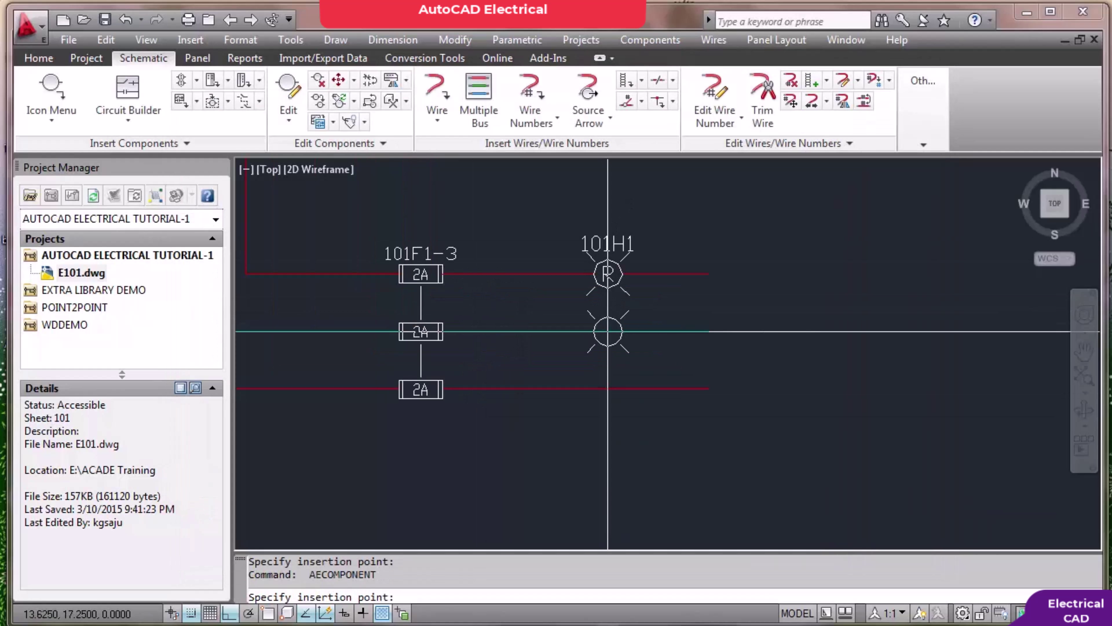
pyautogui.click(607, 332)
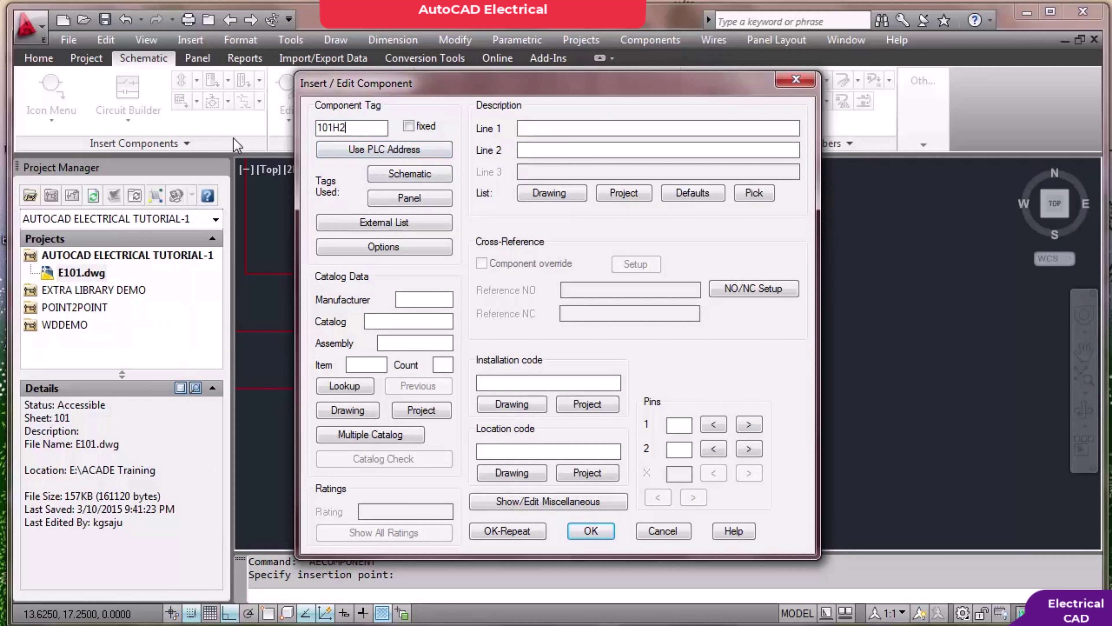
pyautogui.click(590, 530)
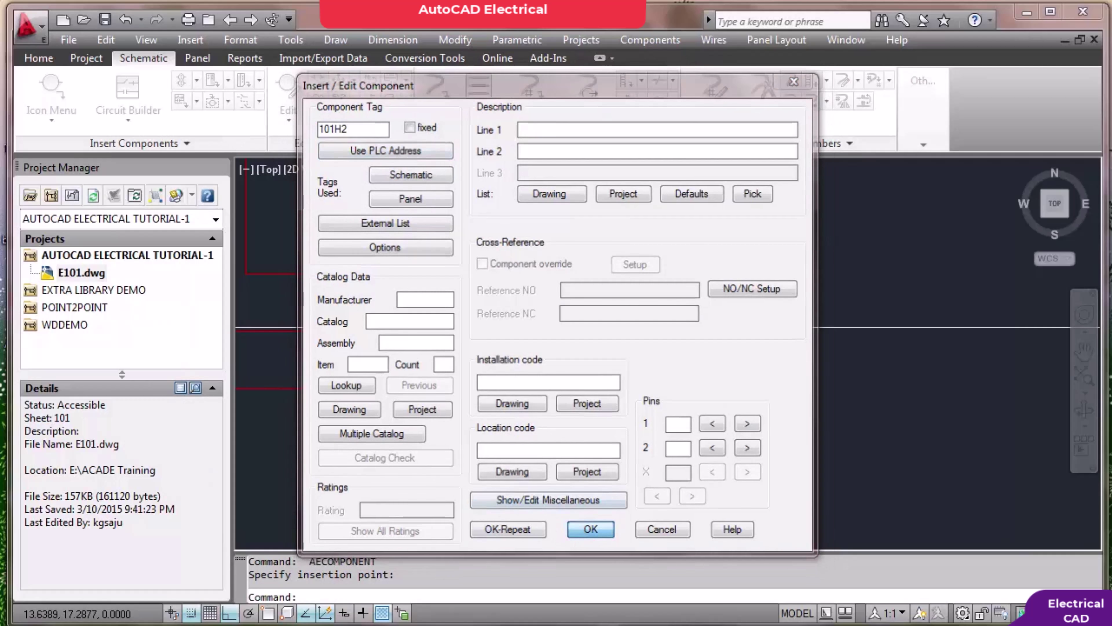
# Place the blue pilot light 101H3 on the lower branch wire
pyautogui.press('Return')
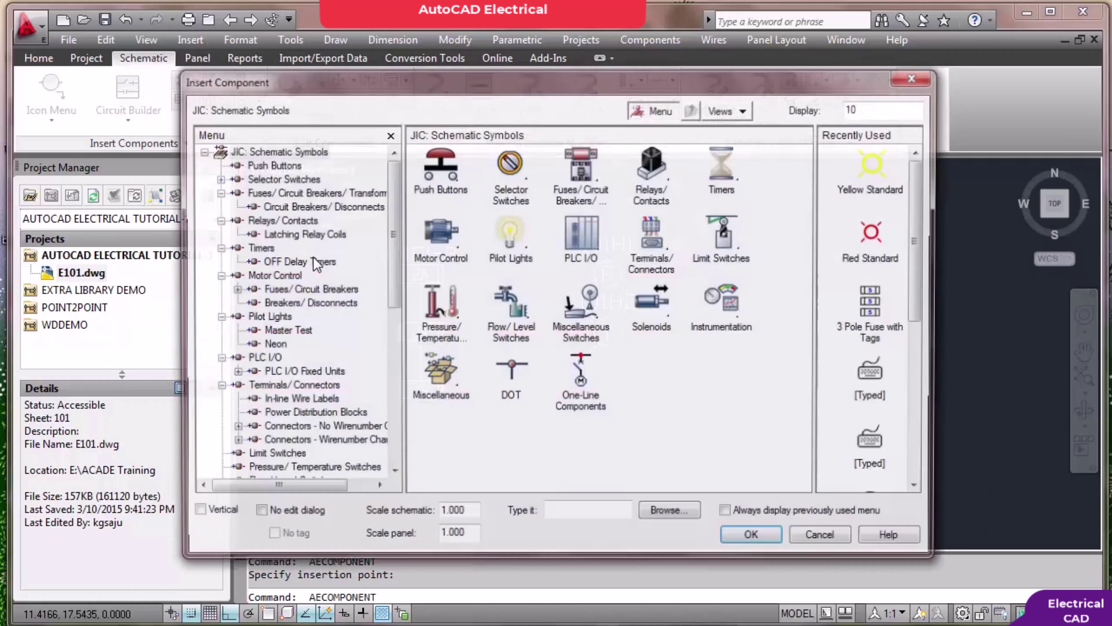
pyautogui.click(283, 317)
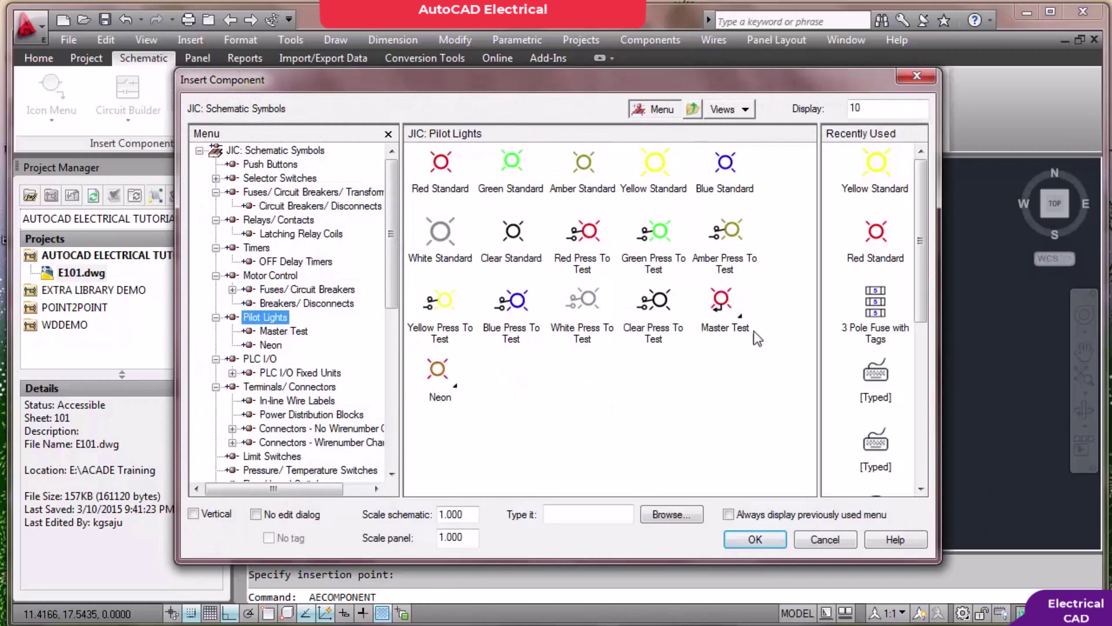
pyautogui.click(725, 164)
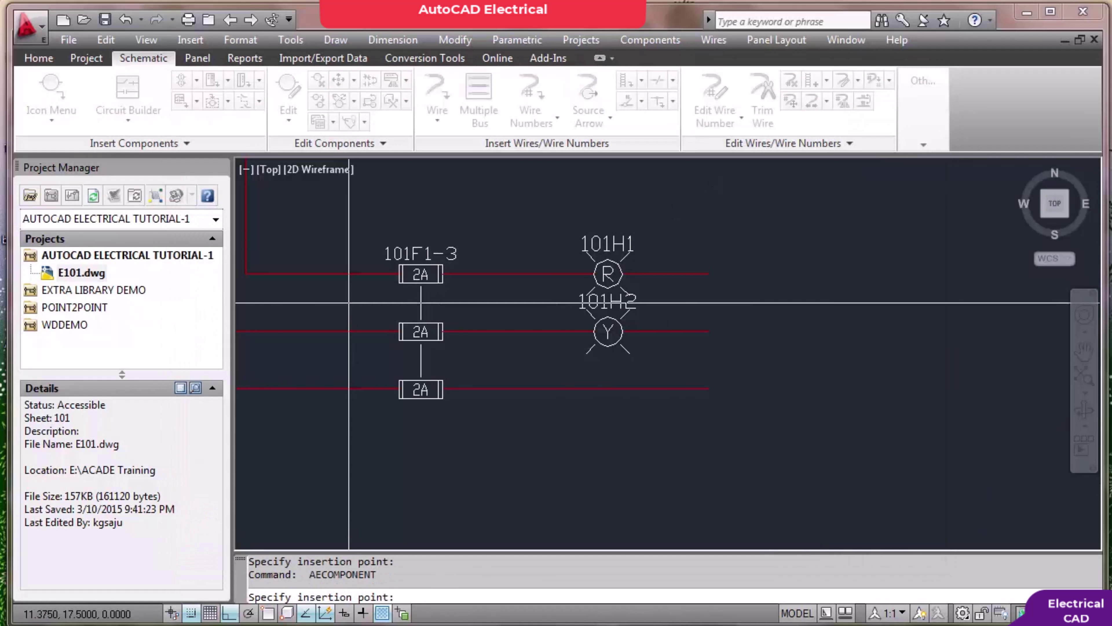
pyautogui.click(607, 389)
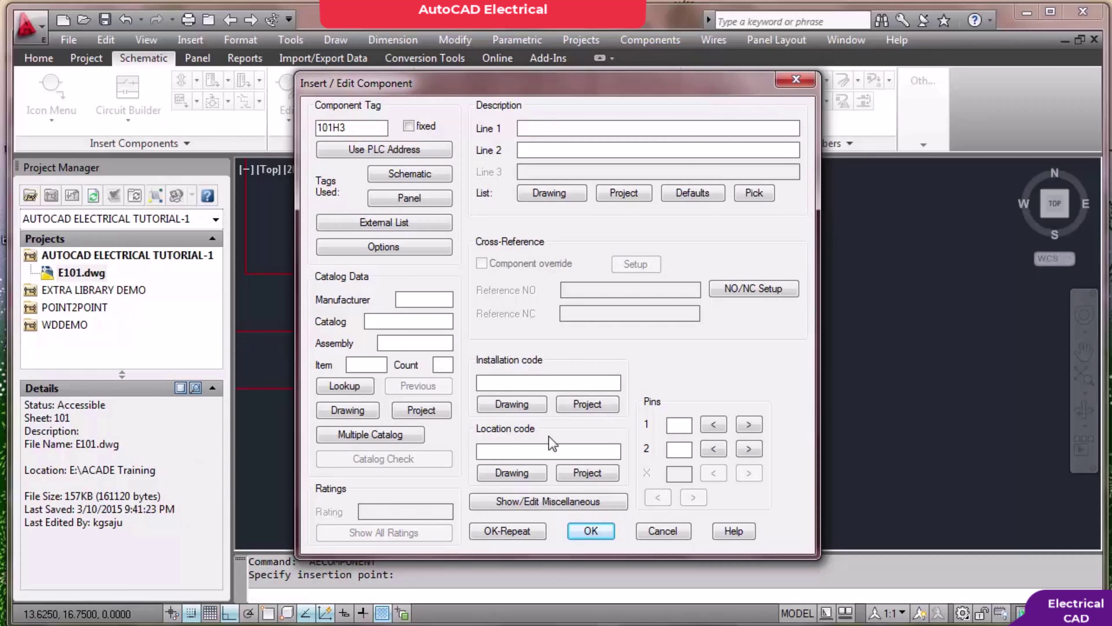
pyautogui.click(597, 534)
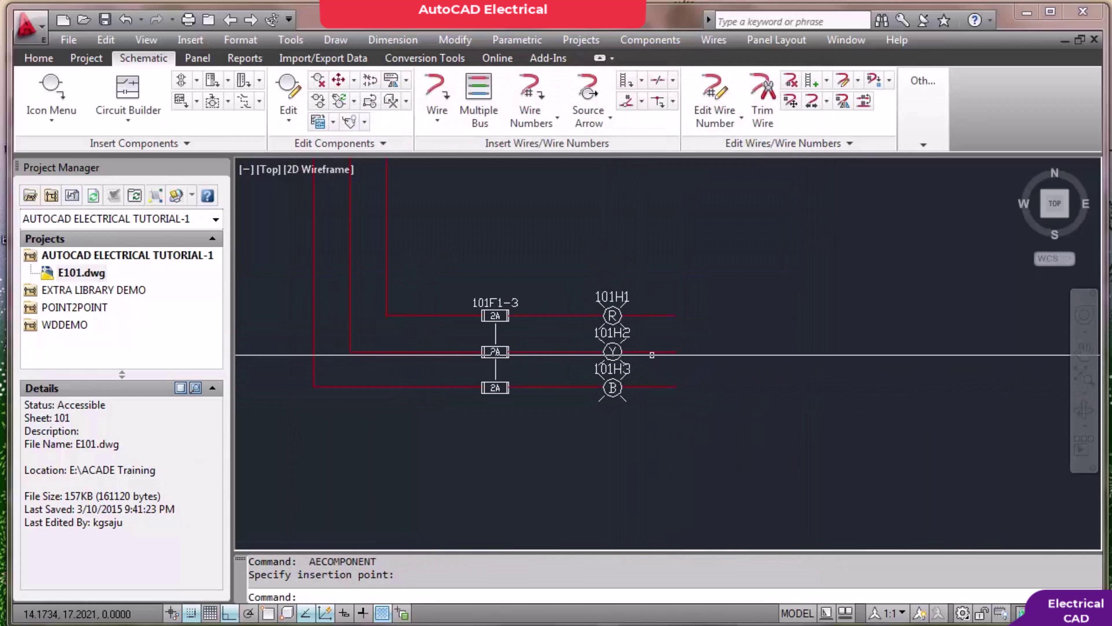
pyautogui.moveTo(678, 353); pyautogui.dragTo(591, 355, button='middle')
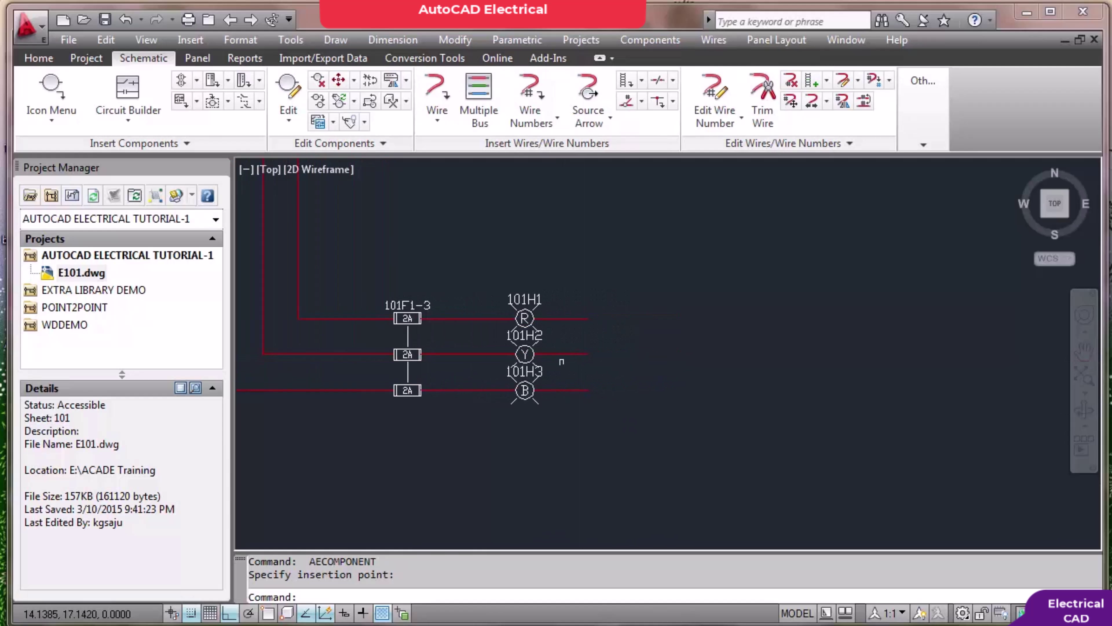
pyautogui.scroll(2, 558, 362)
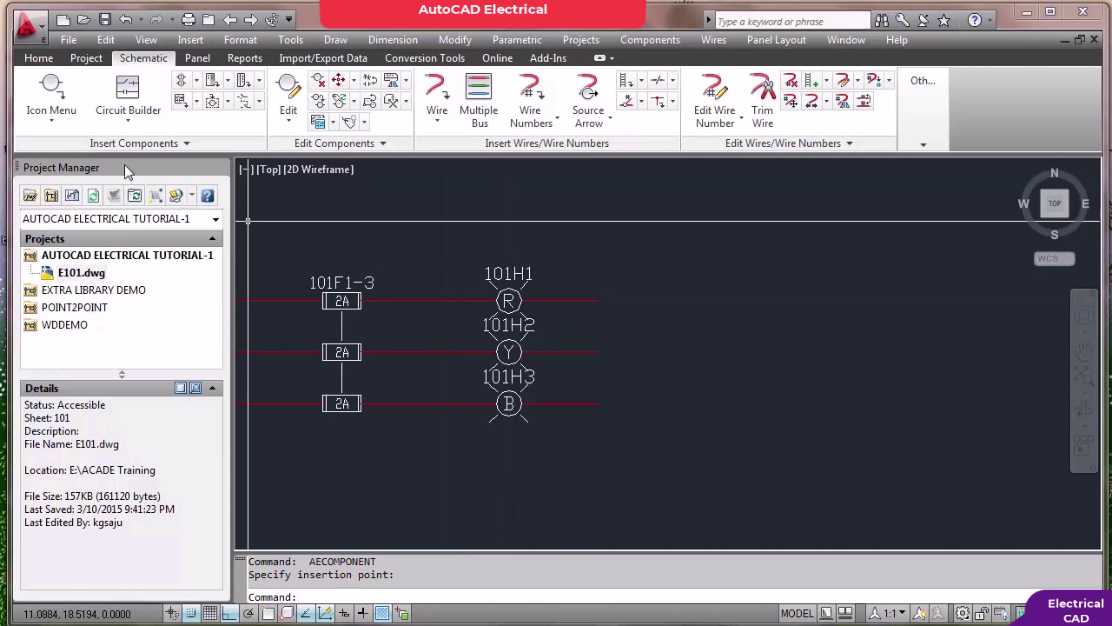
pyautogui.click(59, 85)
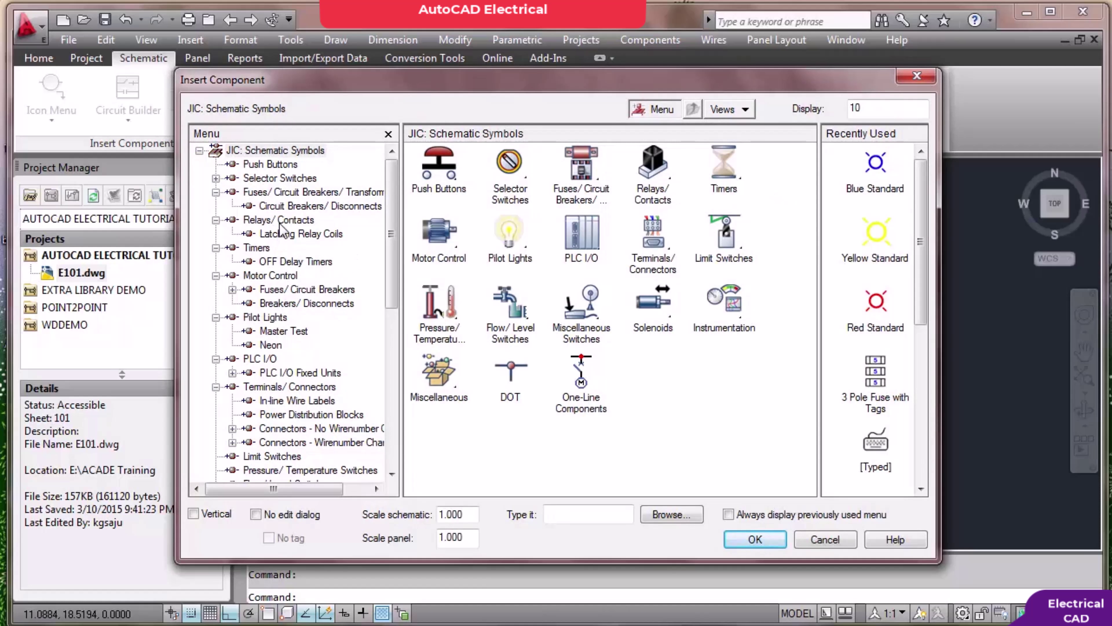
pyautogui.click(265, 317)
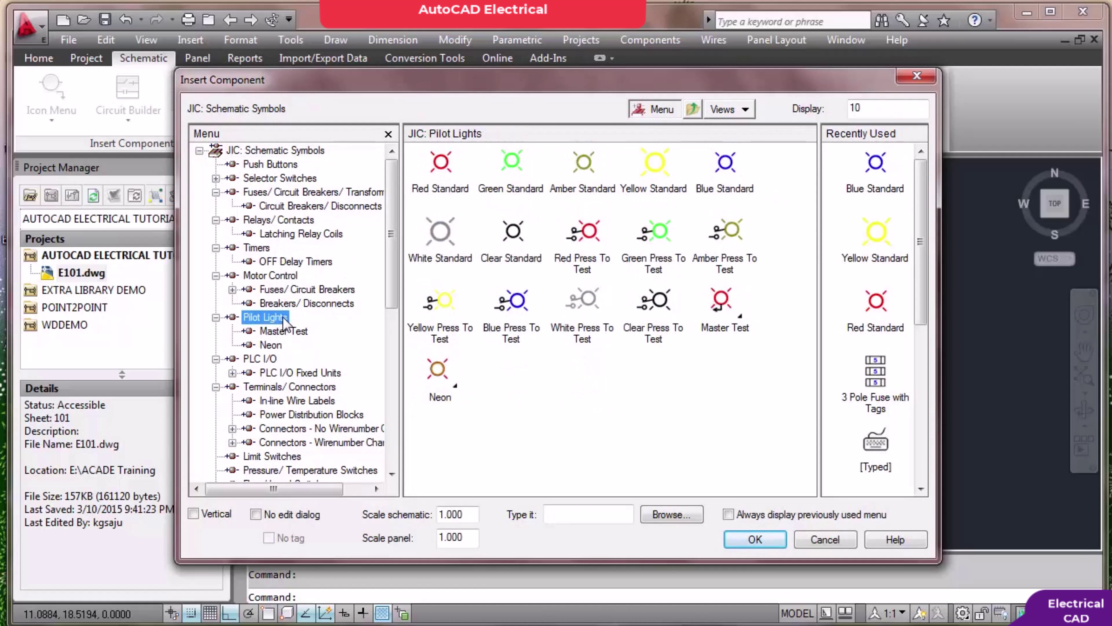
pyautogui.click(442, 231)
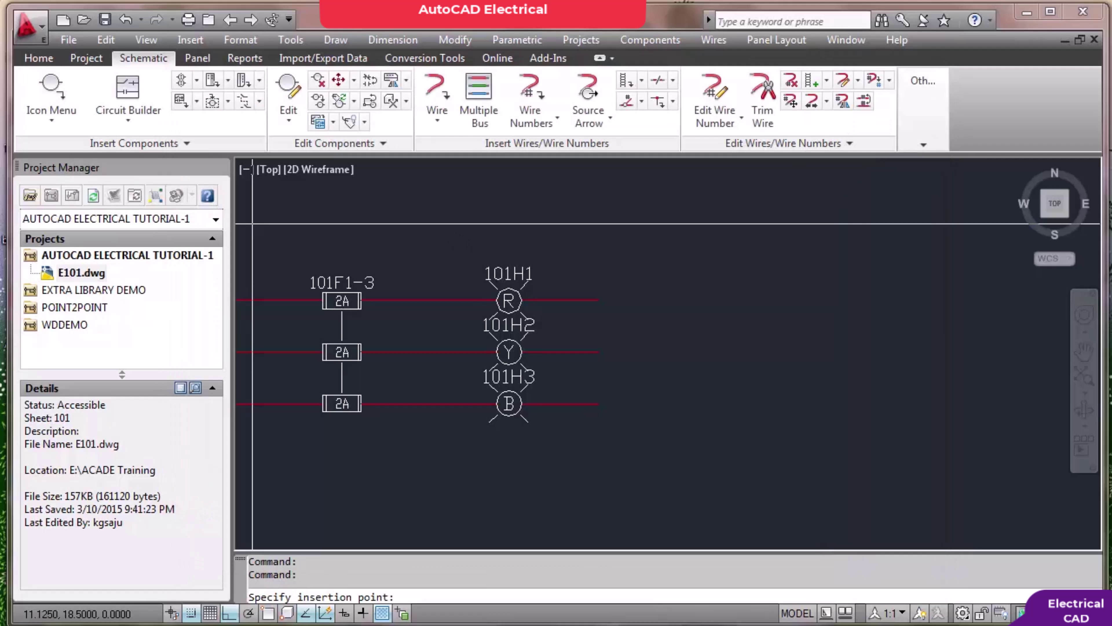
pyautogui.click(739, 302)
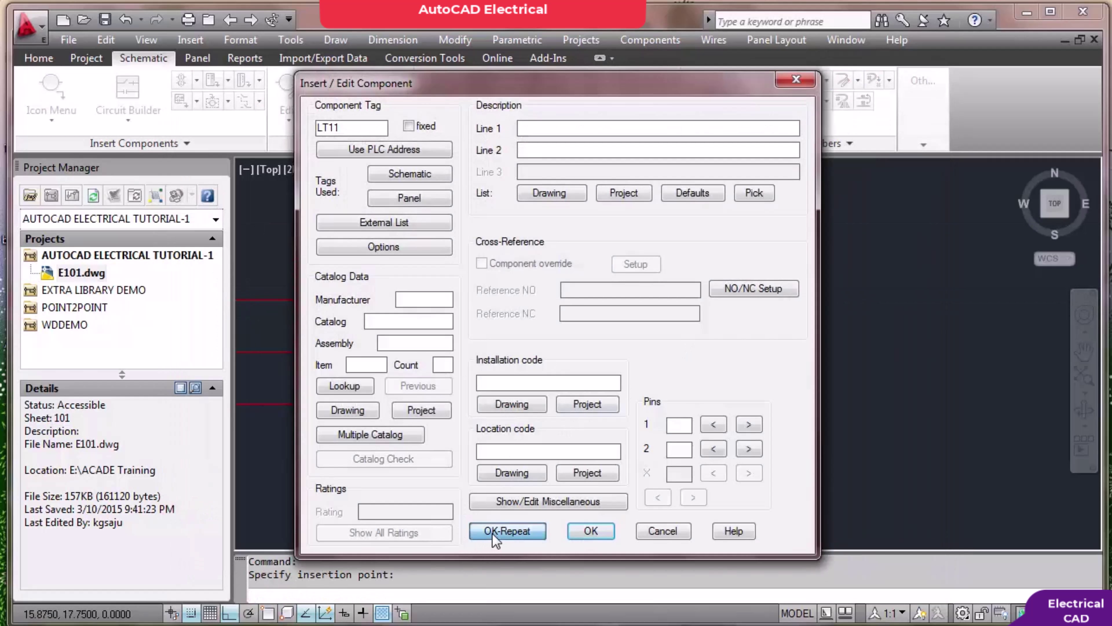
pyautogui.click(507, 536)
pyautogui.click(740, 352)
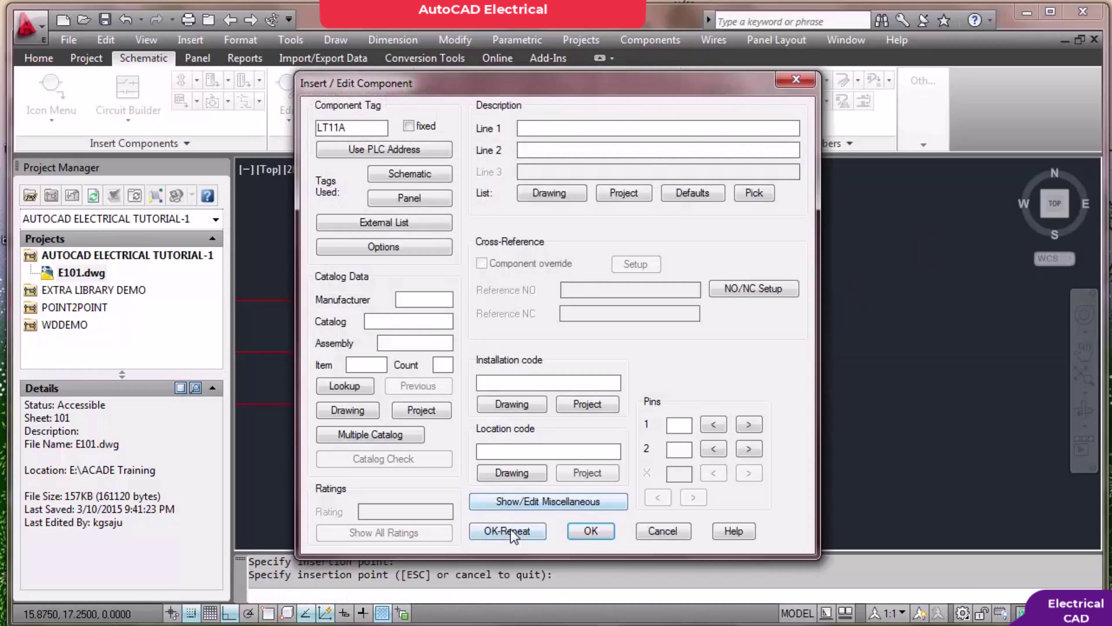
pyautogui.click(510, 528)
pyautogui.click(739, 405)
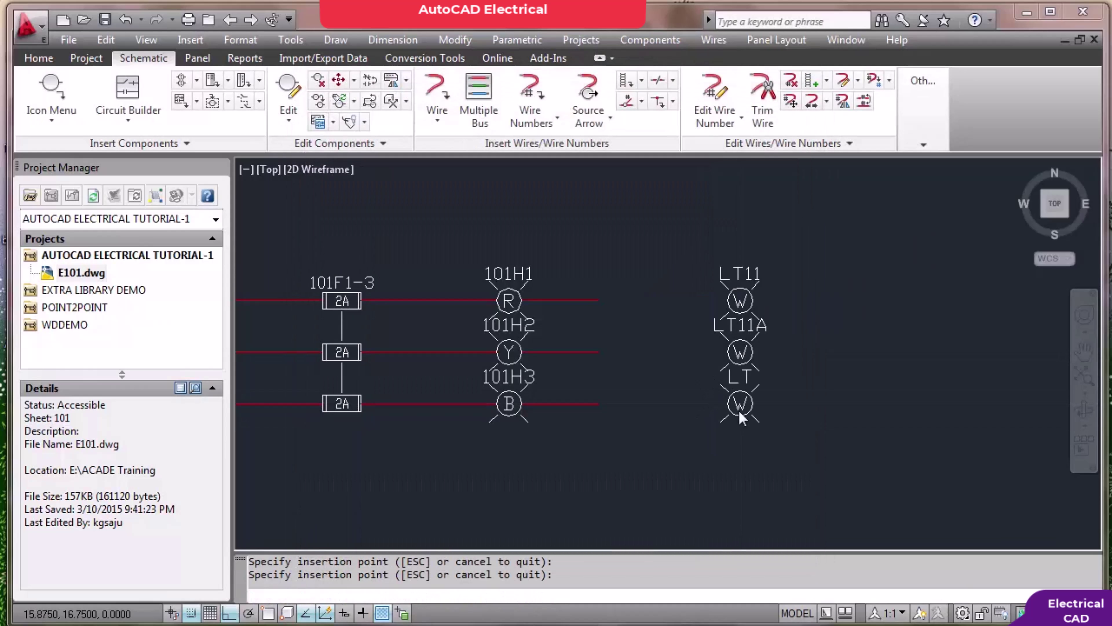
pyautogui.click(591, 531)
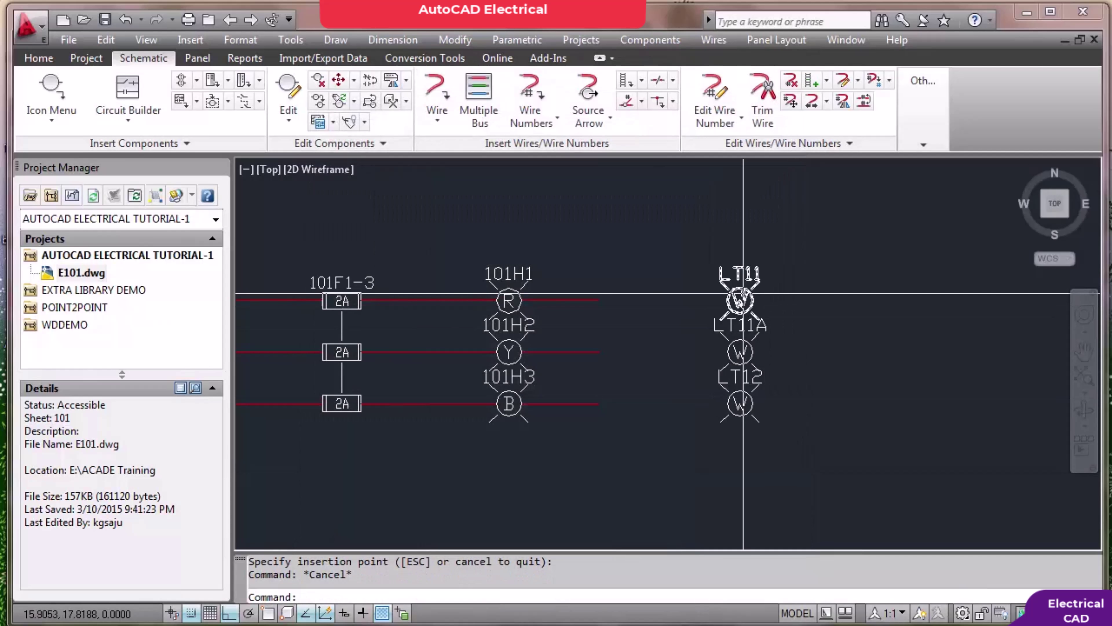
pyautogui.doubleClick(740, 300)
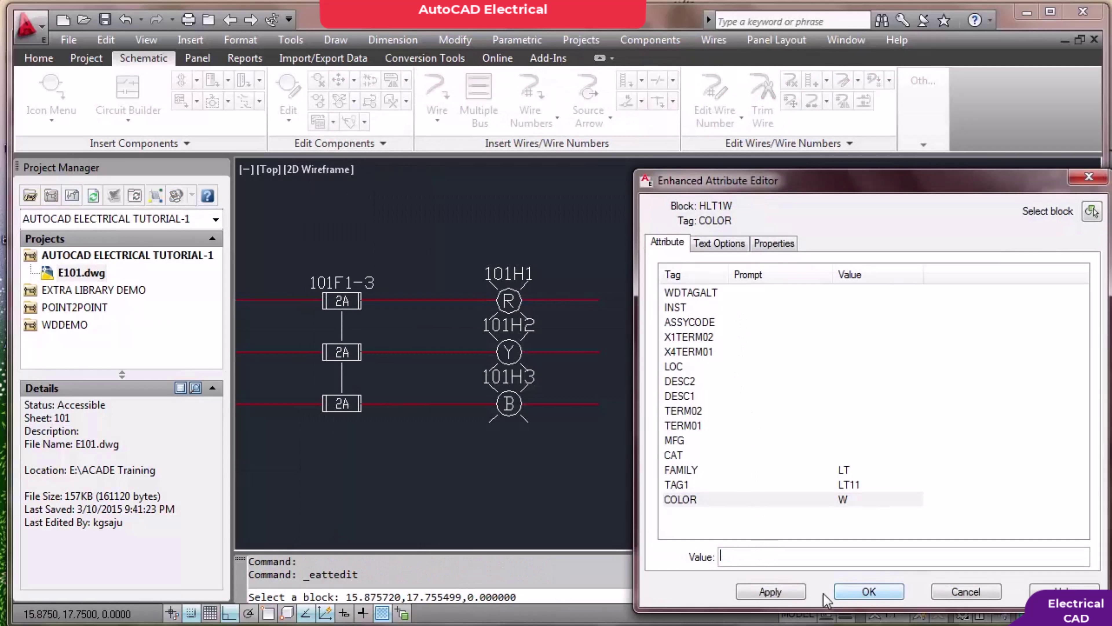
pyautogui.click(863, 591)
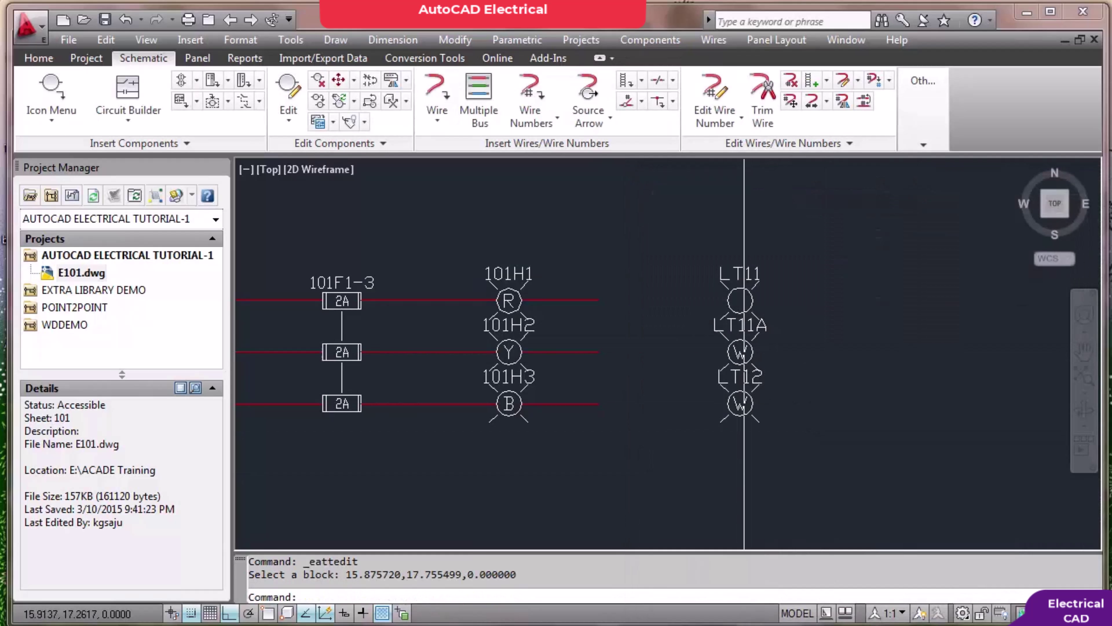
pyautogui.doubleClick(744, 351)
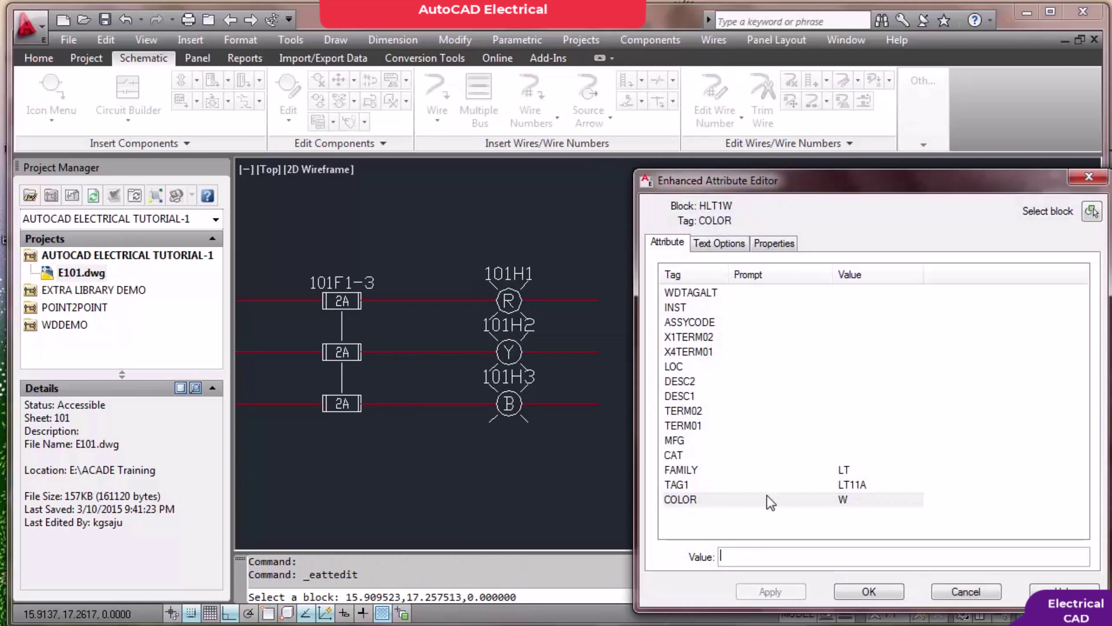
pyautogui.click(785, 593)
pyautogui.click(859, 590)
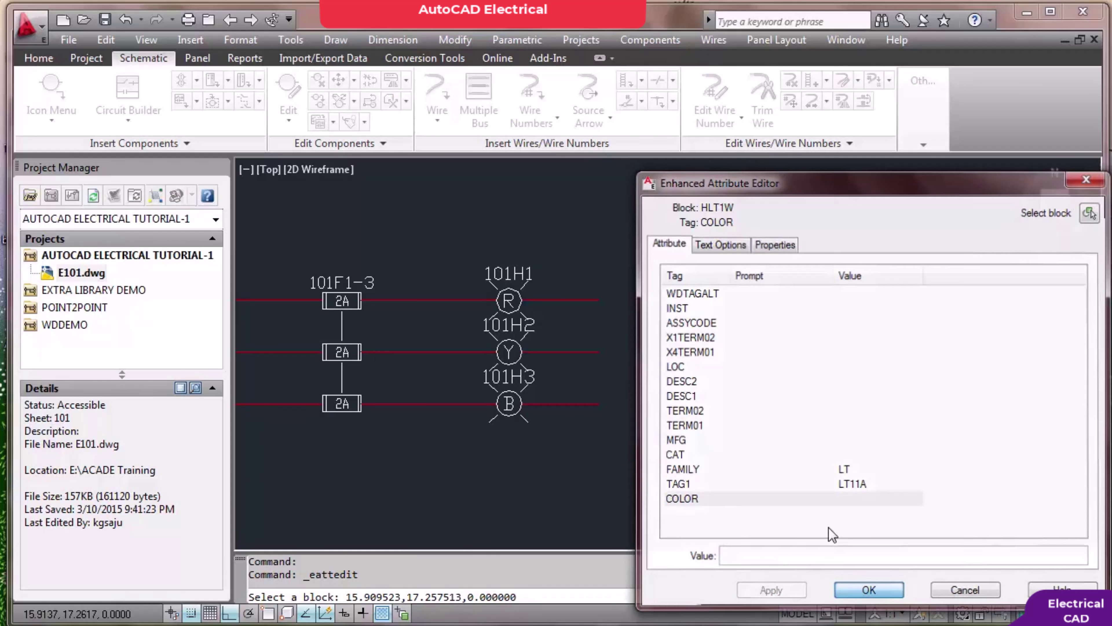
pyautogui.doubleClick(741, 407)
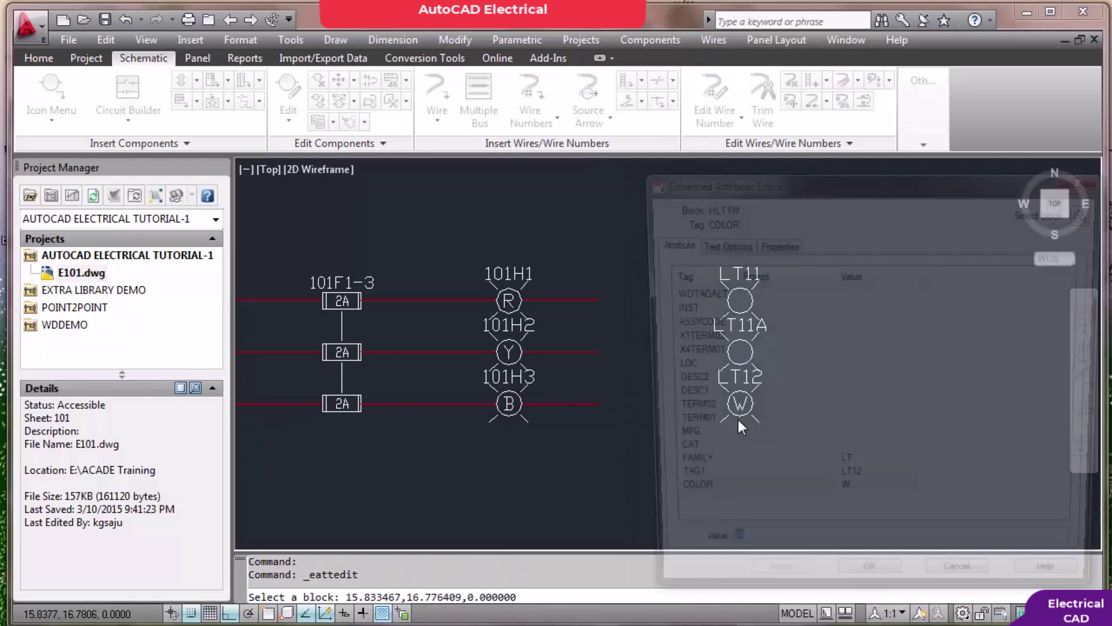
pyautogui.click(841, 592)
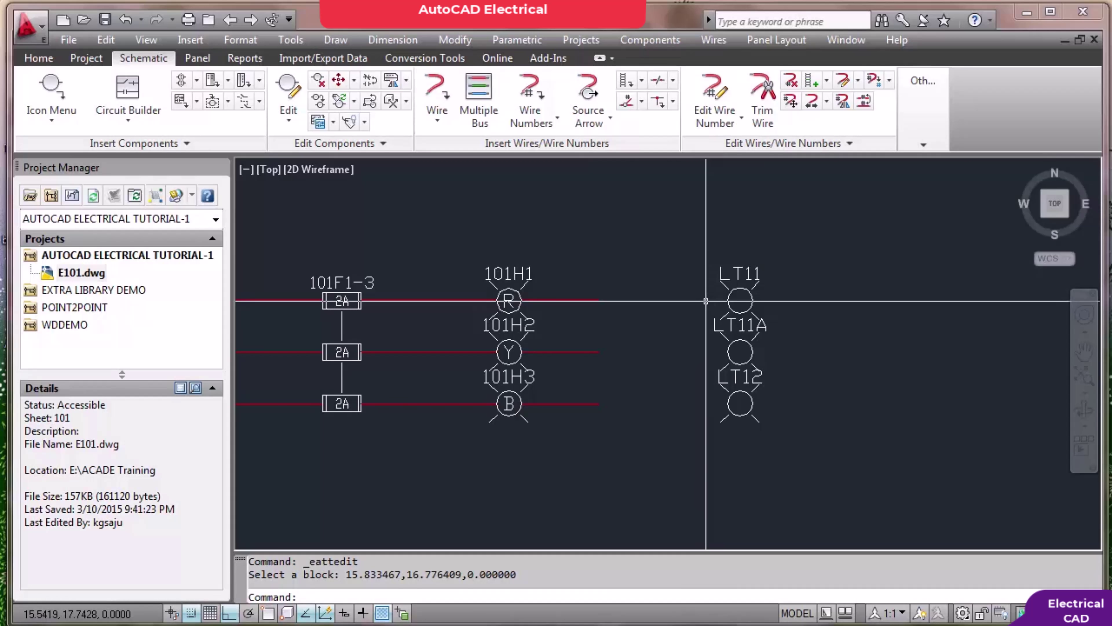
pyautogui.click(686, 254)
pyautogui.click(811, 468)
pyautogui.press('Delete')
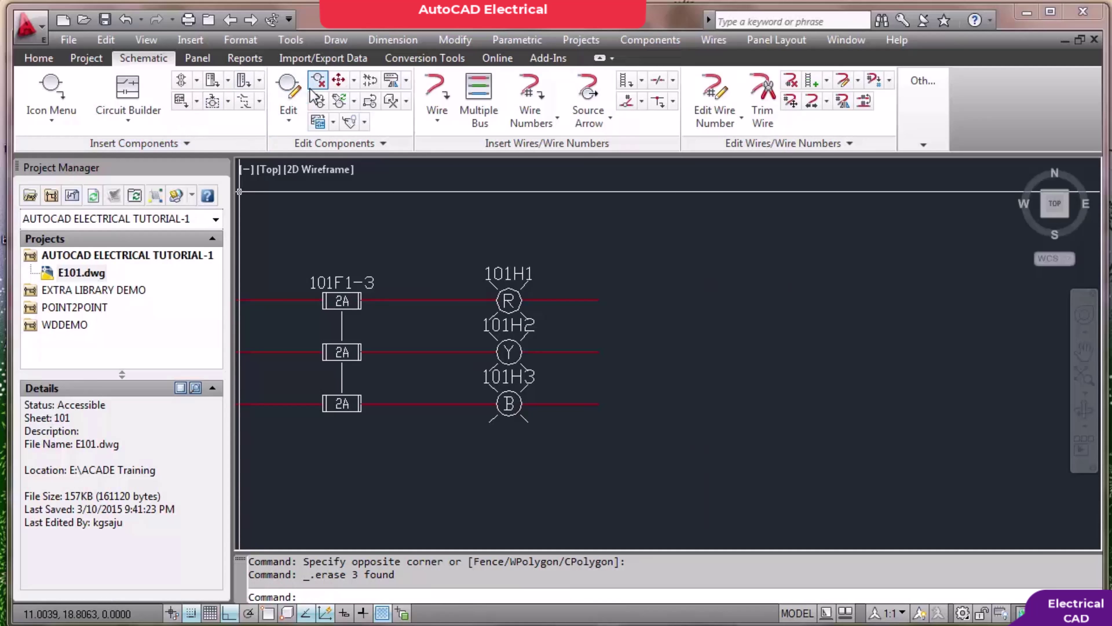
# Draw a vertical wire from the R lamp wire's right end down below the B wire
pyautogui.scroll(-2, 469, 313)
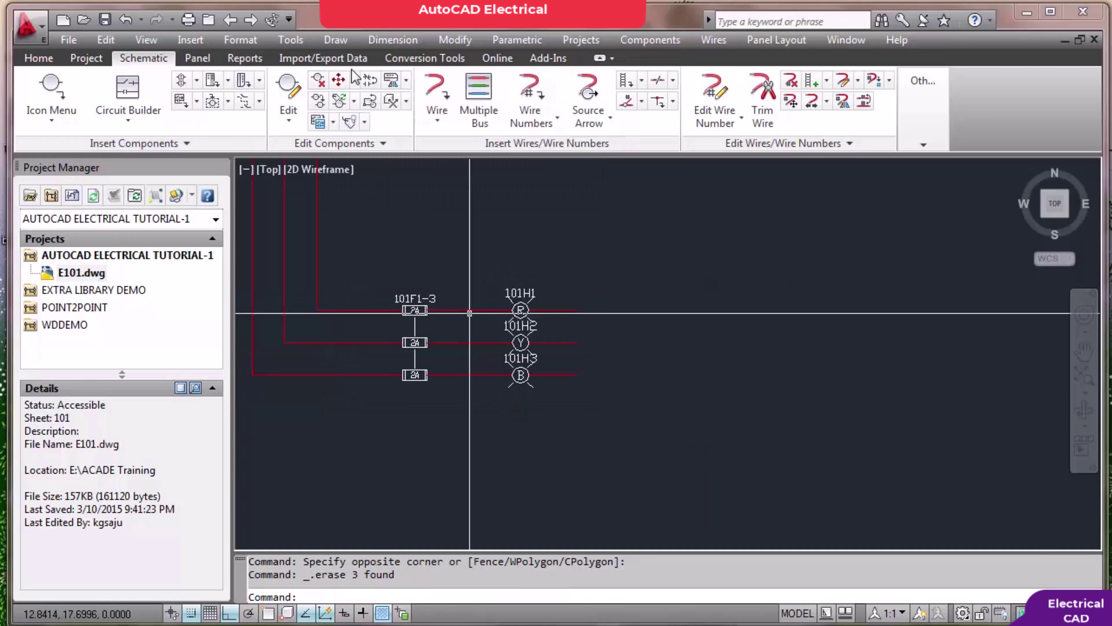
pyautogui.click(437, 96)
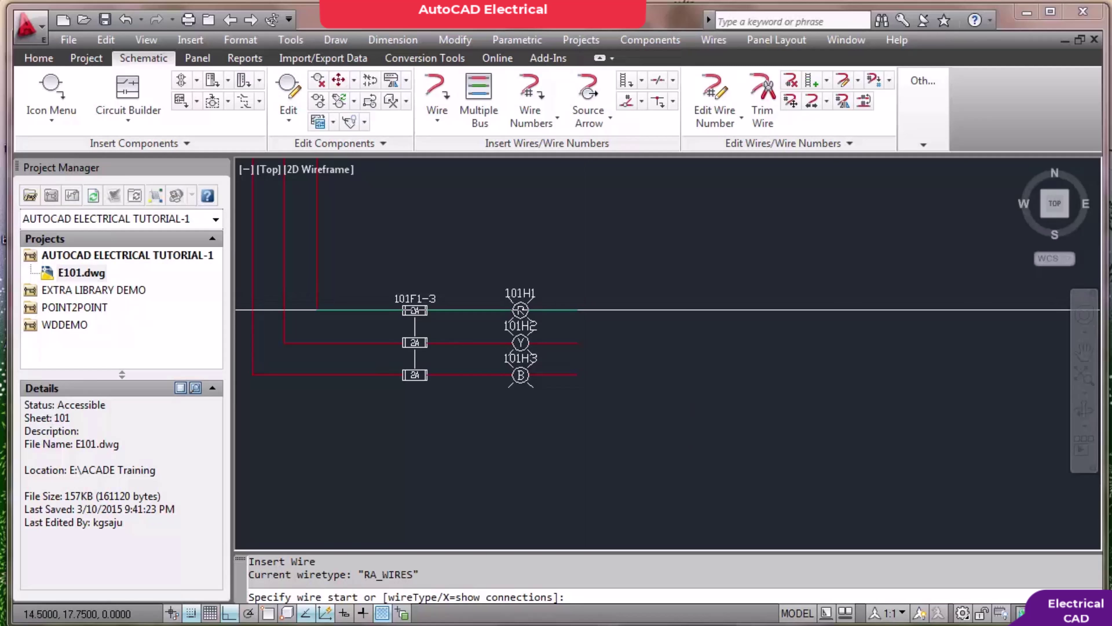
pyautogui.click(578, 309)
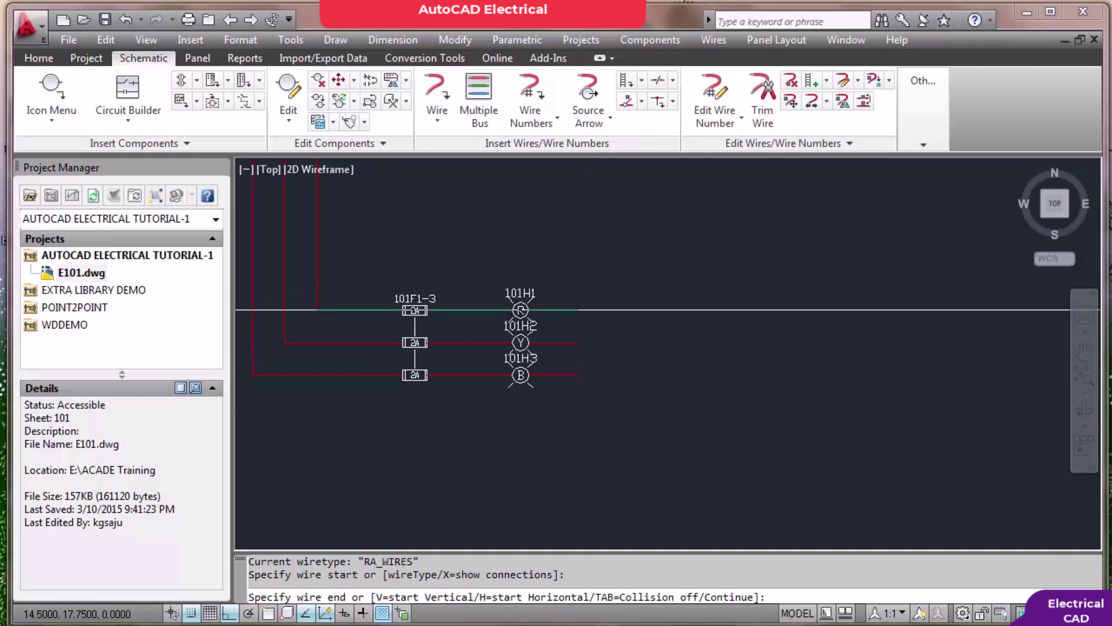
pyautogui.click(577, 415)
pyautogui.press('Return')
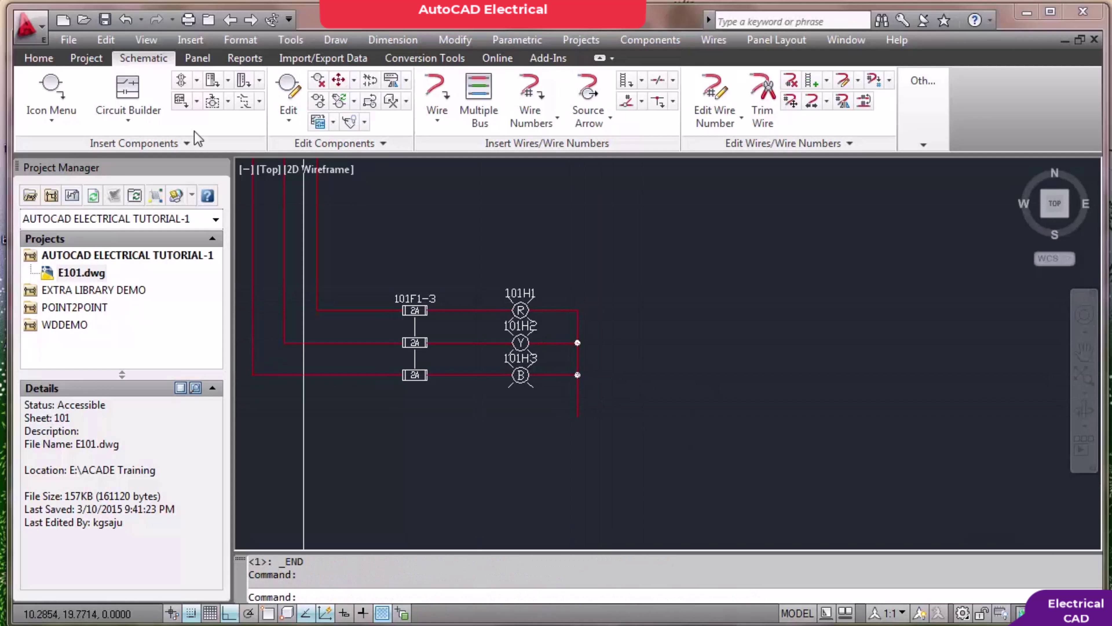
# Reopen the symbol library and browse the JIC Schematic Symbols menu
pyautogui.click(51, 94)
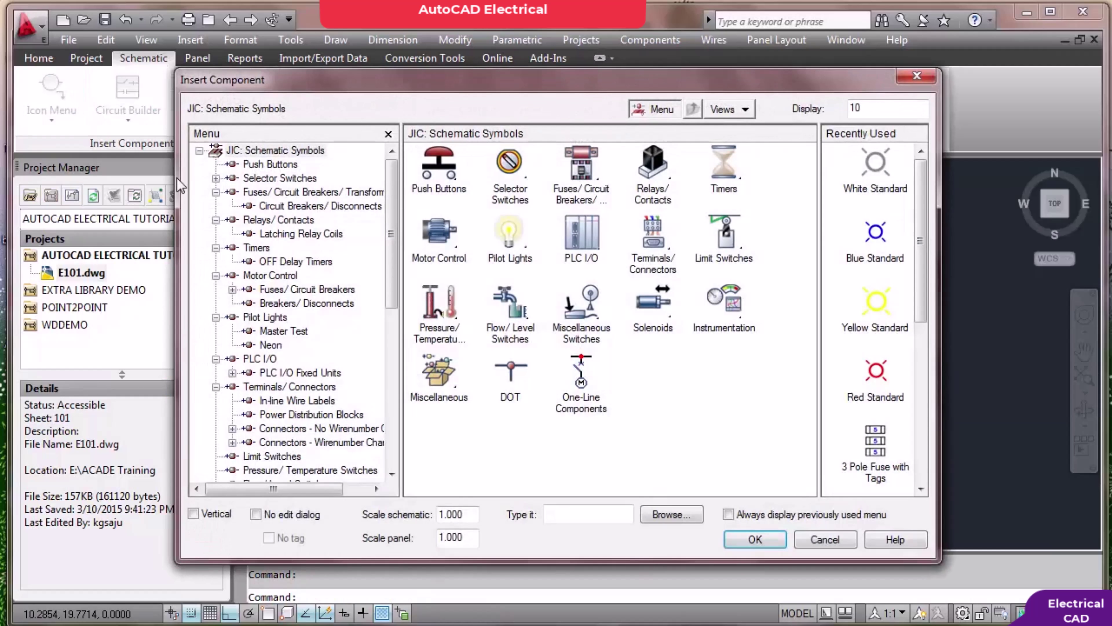
pyautogui.press('Escape')
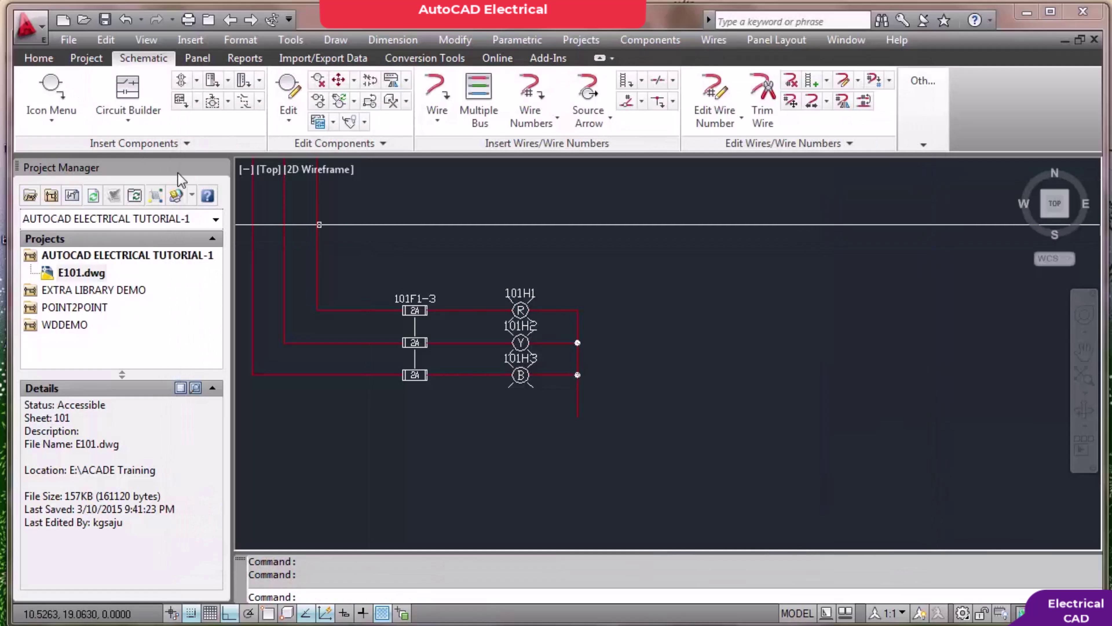
pyautogui.click(65, 105)
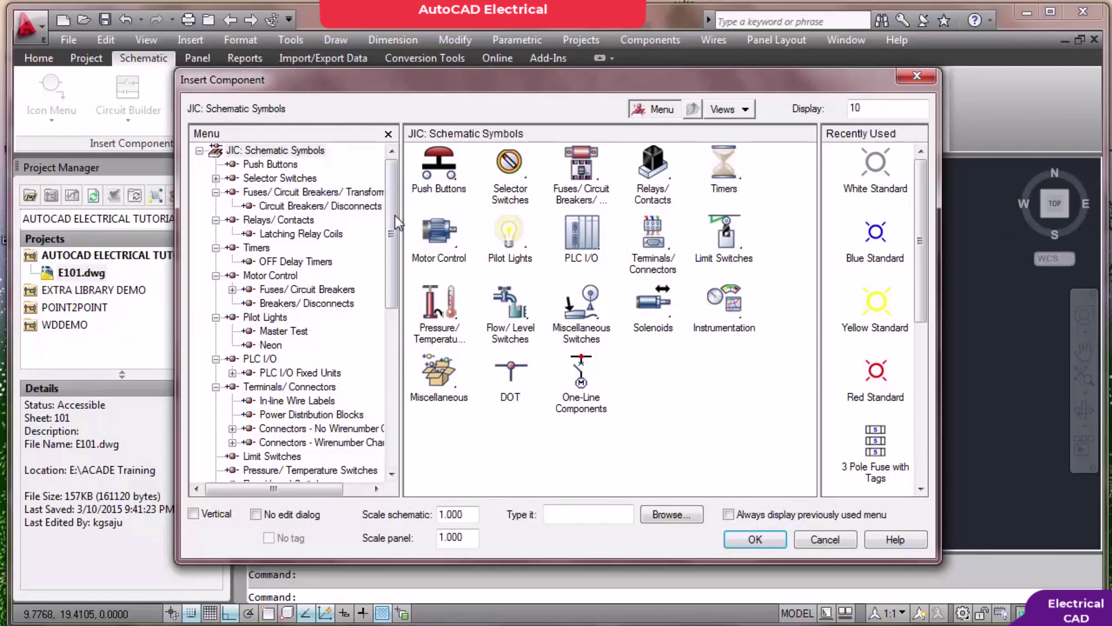
pyautogui.moveTo(392, 234)
pyautogui.mouseDown()
pyautogui.moveTo(392, 287)
pyautogui.moveTo(394, 232)
pyautogui.mouseUp()
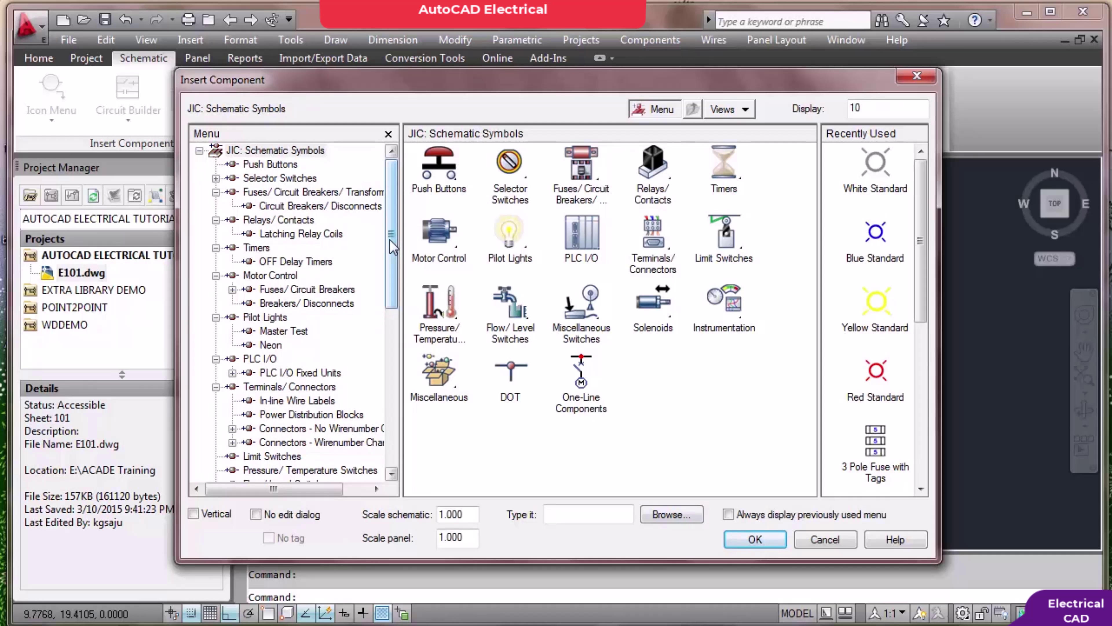
pyautogui.moveTo(390, 240)
pyautogui.mouseDown()
pyautogui.moveTo(391, 286)
pyautogui.moveTo(391, 236)
pyautogui.mouseUp()
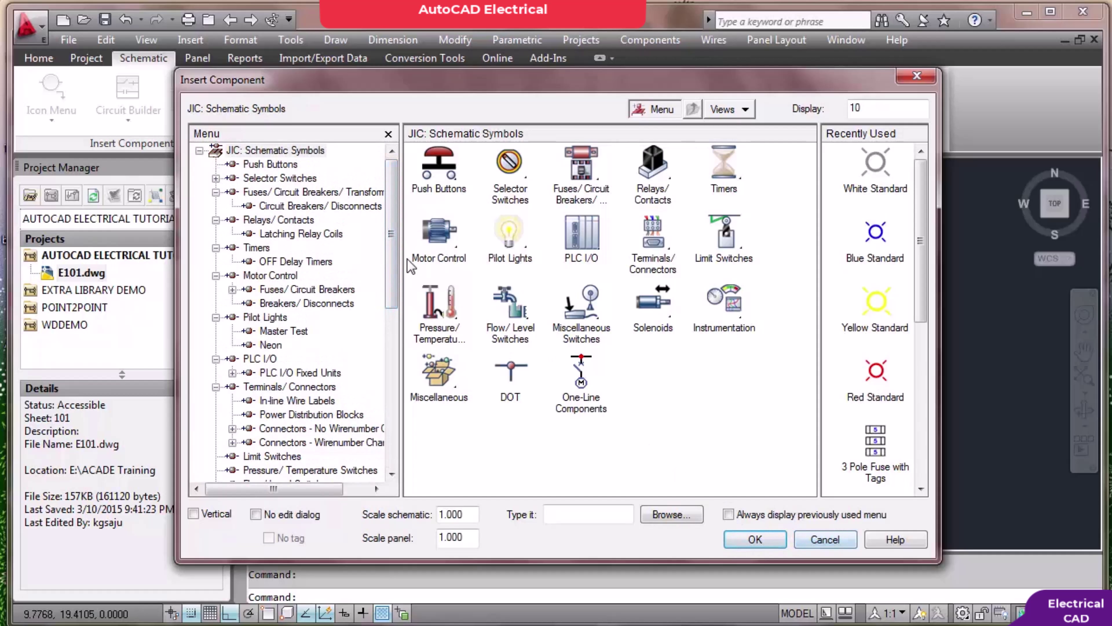
pyautogui.moveTo(396, 267)
pyautogui.mouseDown()
pyautogui.moveTo(396, 333)
pyautogui.moveTo(402, 285)
pyautogui.mouseUp()
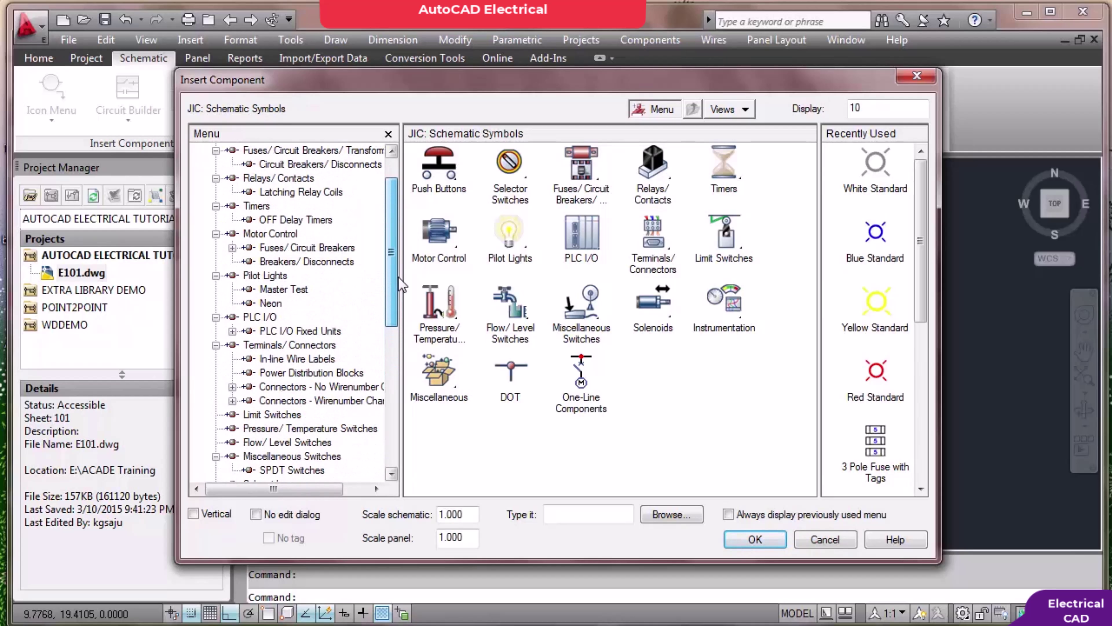
# Copy the PE ground symbol with its tip as the base point
pyautogui.click(825, 542)
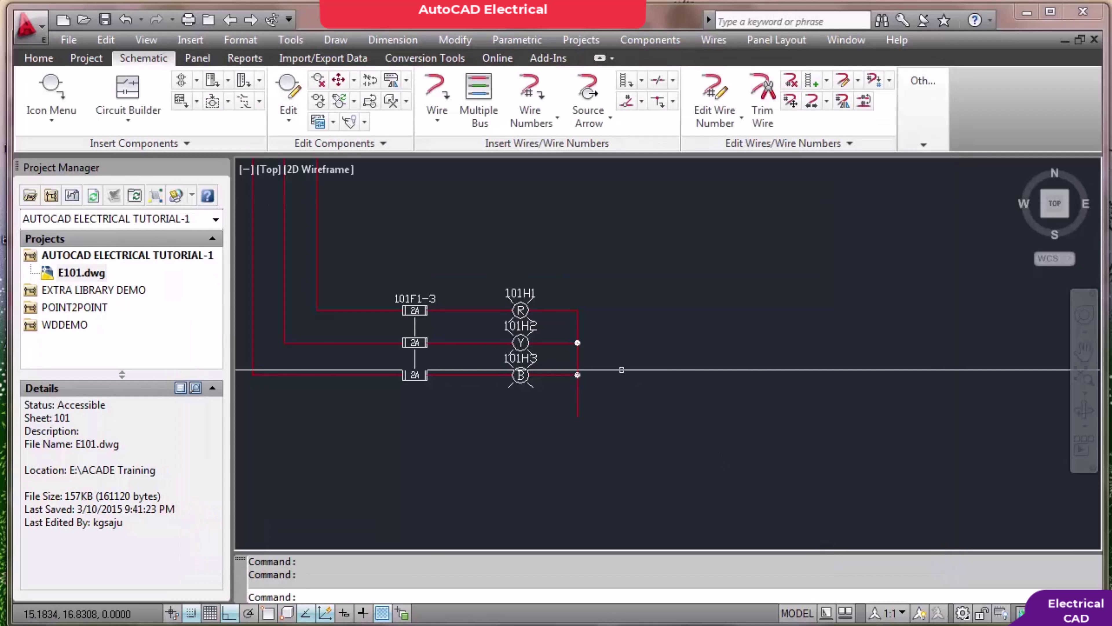
pyautogui.scroll(-3, 606, 304)
pyautogui.scroll(-2, 606, 304)
pyautogui.scroll(8, 765, 386)
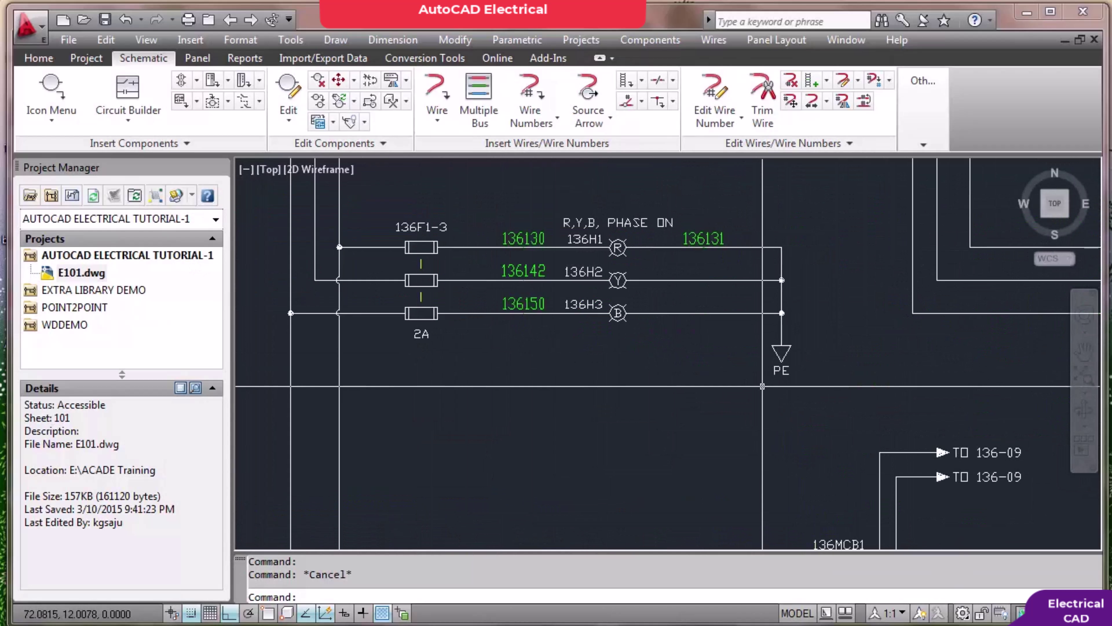
pyautogui.hotkey('ctrl', 'shift', 'c')
pyautogui.scroll(2, 765, 386)
pyautogui.click(782, 346)
pyautogui.click(751, 337)
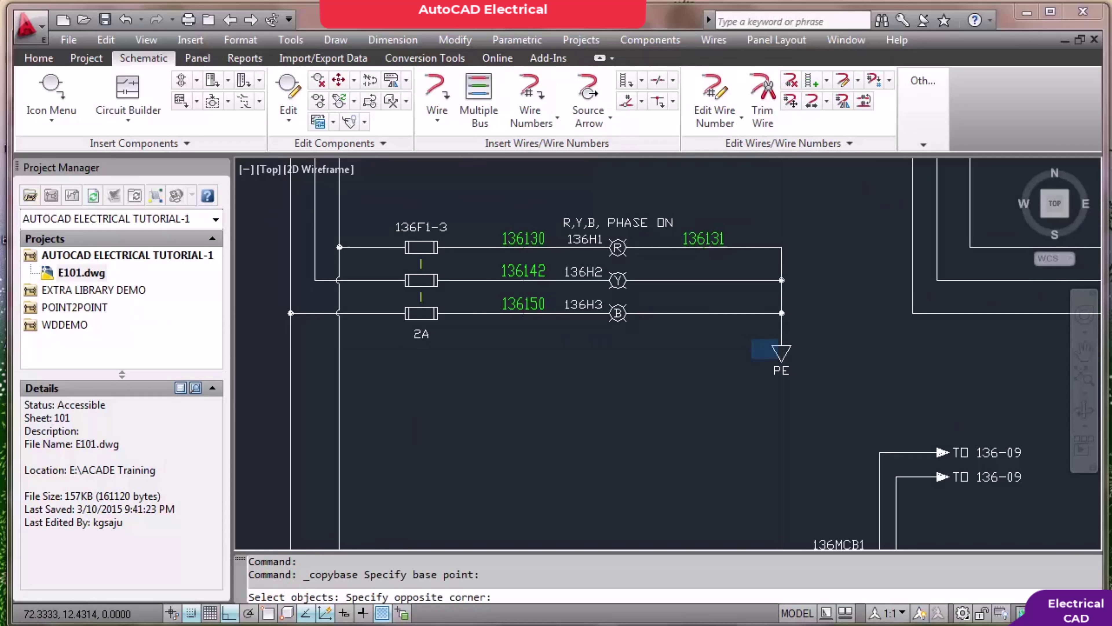
pyautogui.click(785, 361)
pyautogui.press('Return')
pyautogui.scroll(-5, 812, 349)
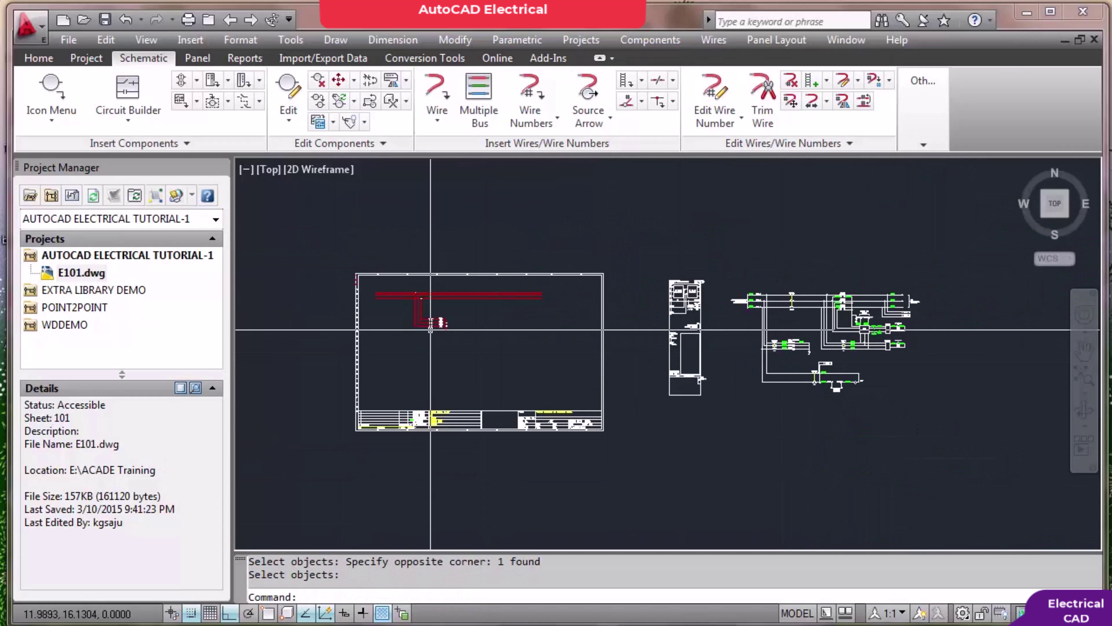
pyautogui.scroll(4, 484, 326)
# Paste the PE symbol below the lamp return-wire junction
pyautogui.hotkey('ctrl', 'v')
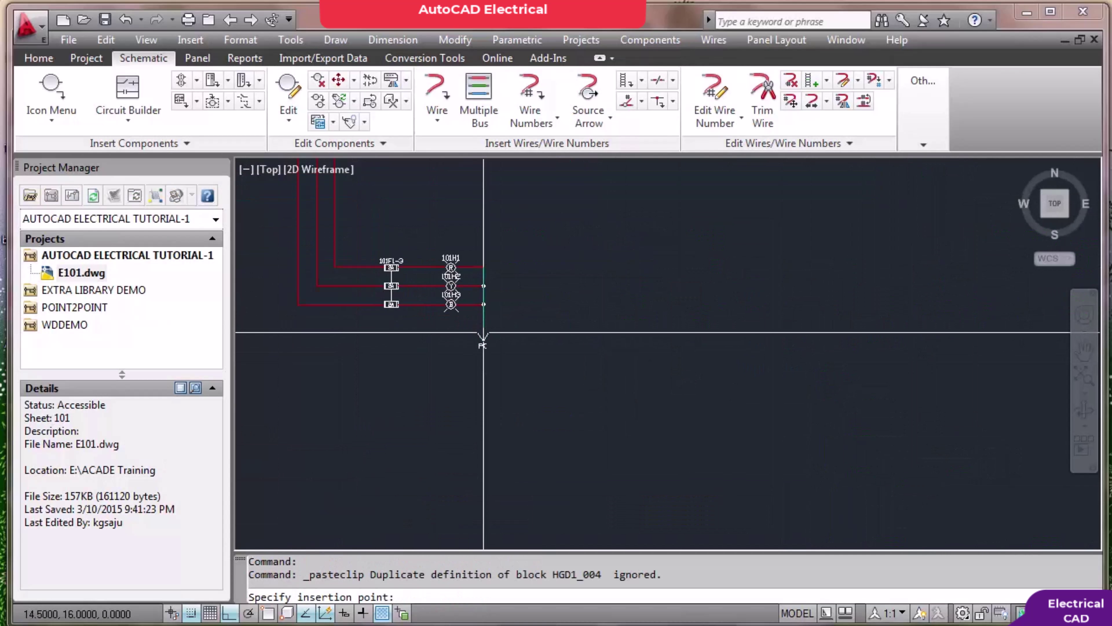
pyautogui.click(483, 336)
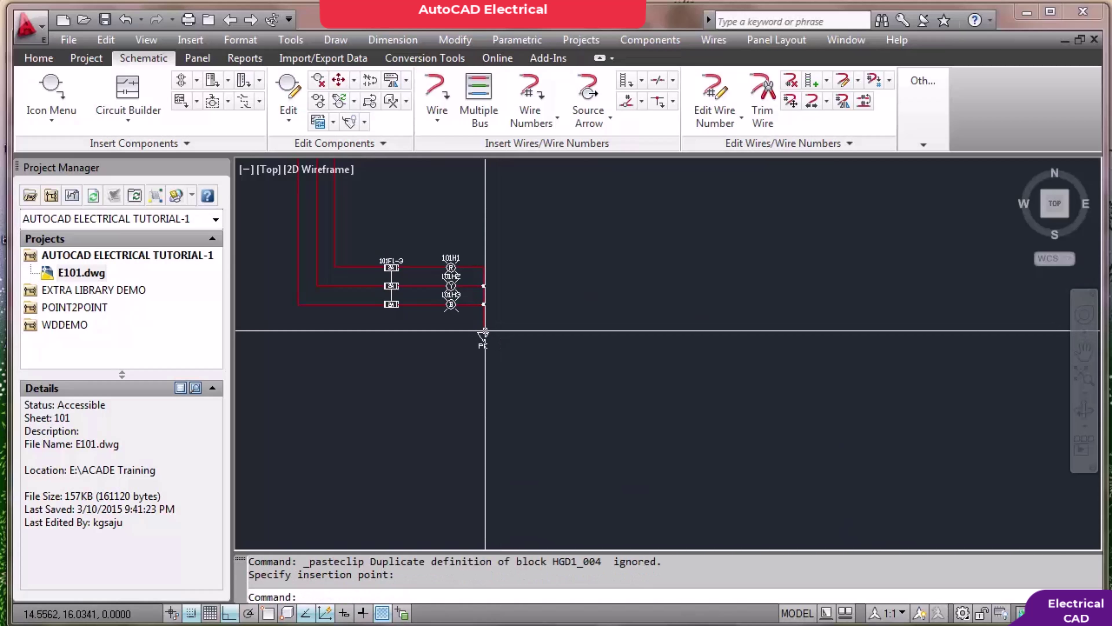
pyautogui.scroll(3, 481, 337)
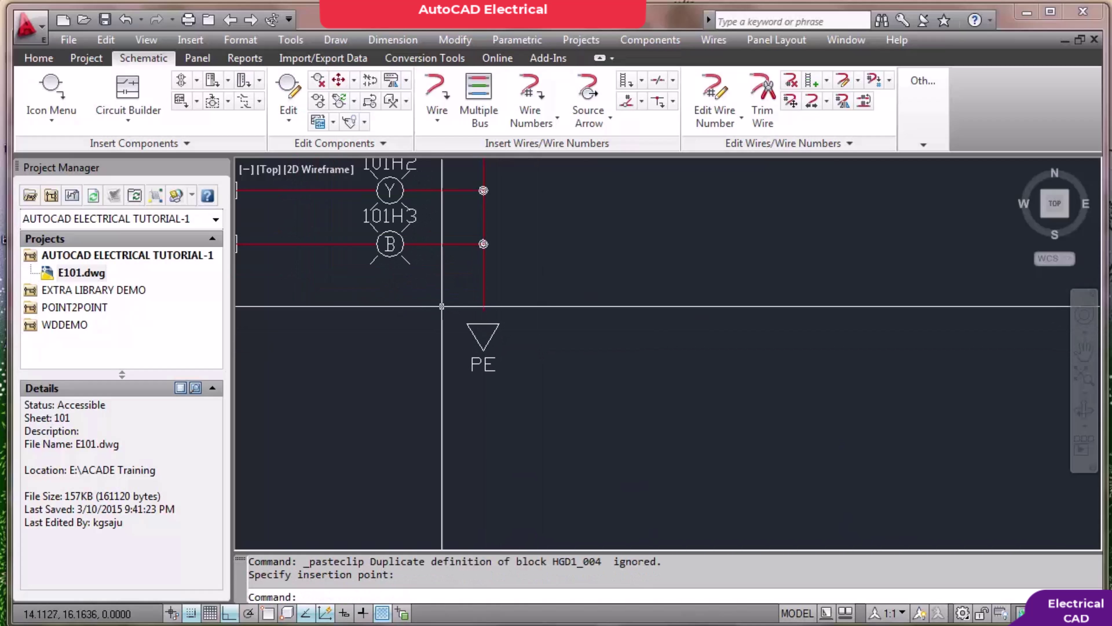
pyautogui.press('Return')
pyautogui.press('Escape')
pyautogui.press('Escape')
# Erase the old PE ground symbol with ERASE
pyautogui.write('E')
pyautogui.press('Return')
pyautogui.click(452, 308)
pyautogui.click(534, 379)
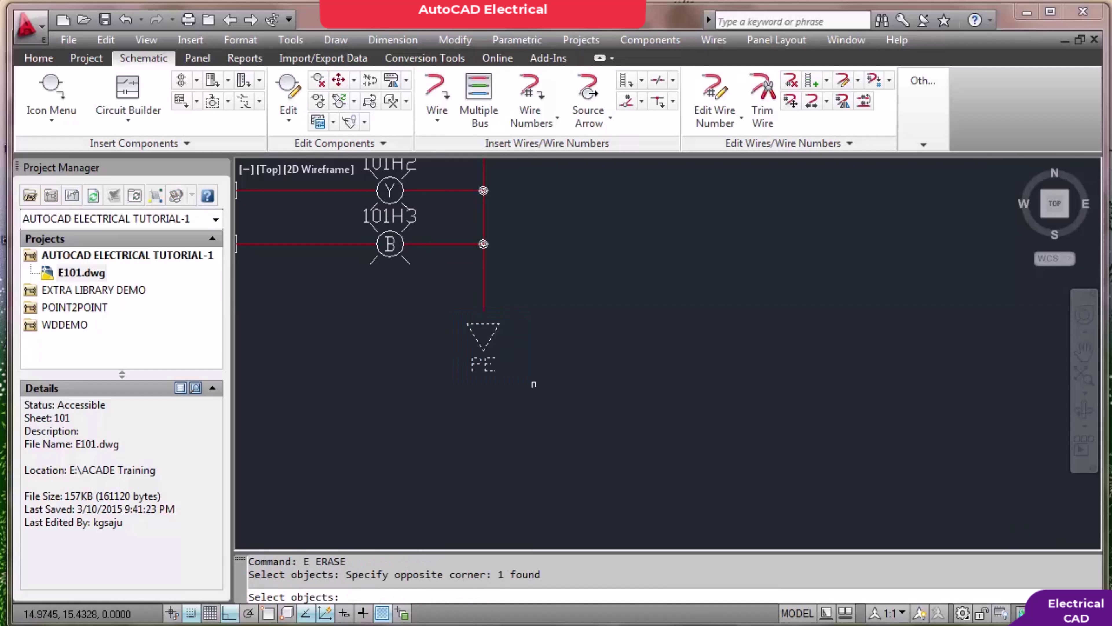
pyautogui.press('Return')
pyautogui.hotkey('ctrl', 'v')
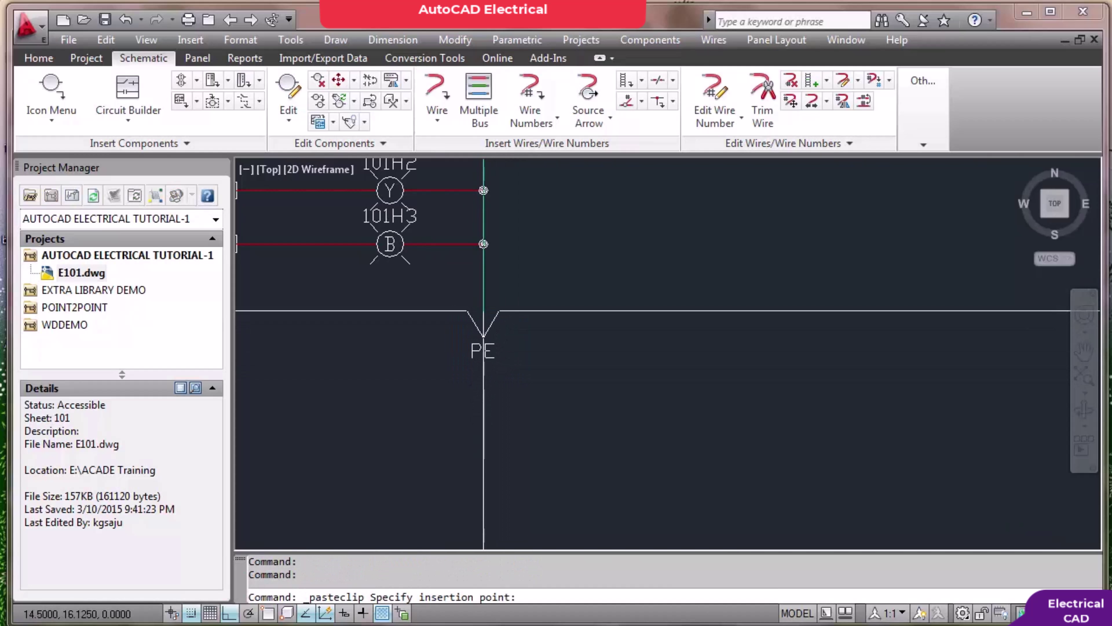
pyautogui.press('Escape')
pyautogui.press('Escape')
pyautogui.scroll(-5, 558, 346)
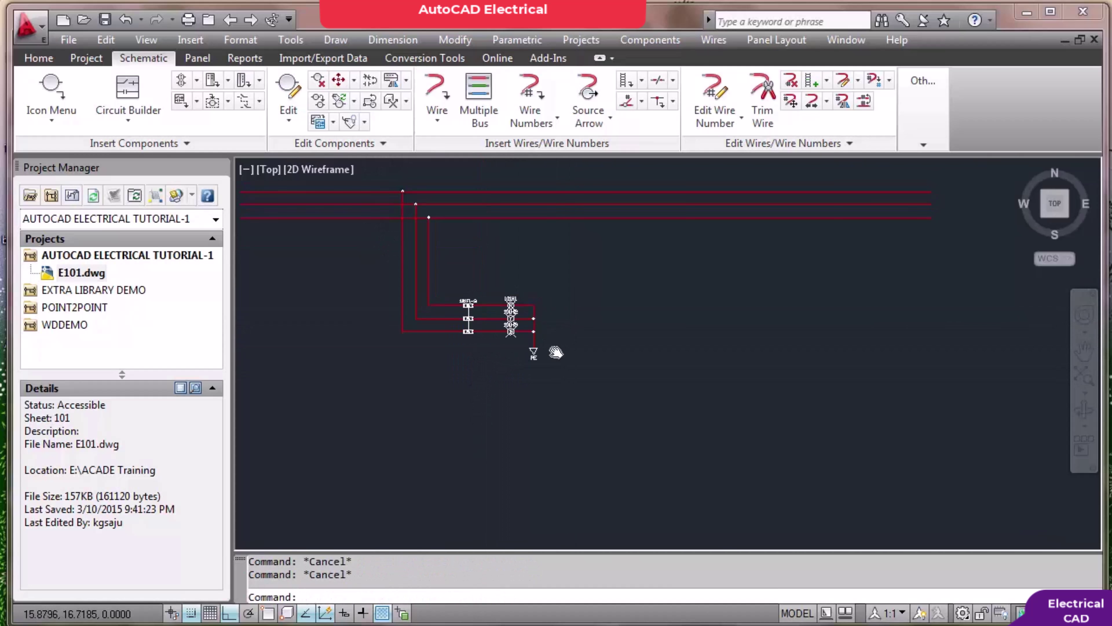
pyautogui.moveTo(556, 352); pyautogui.dragTo(507, 415, button='middle')
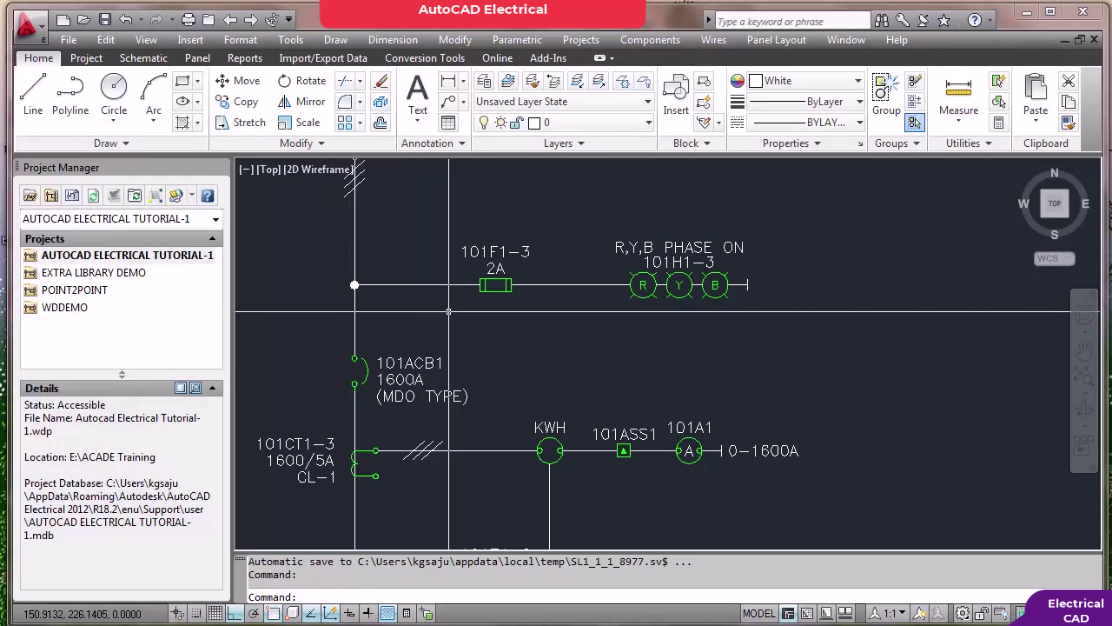
# Zoom over the SL1 diagram's 101ACB1 breaker and metering, then return to E101.dwg
pyautogui.scroll(-5, 464, 318)
pyautogui.press('Escape')
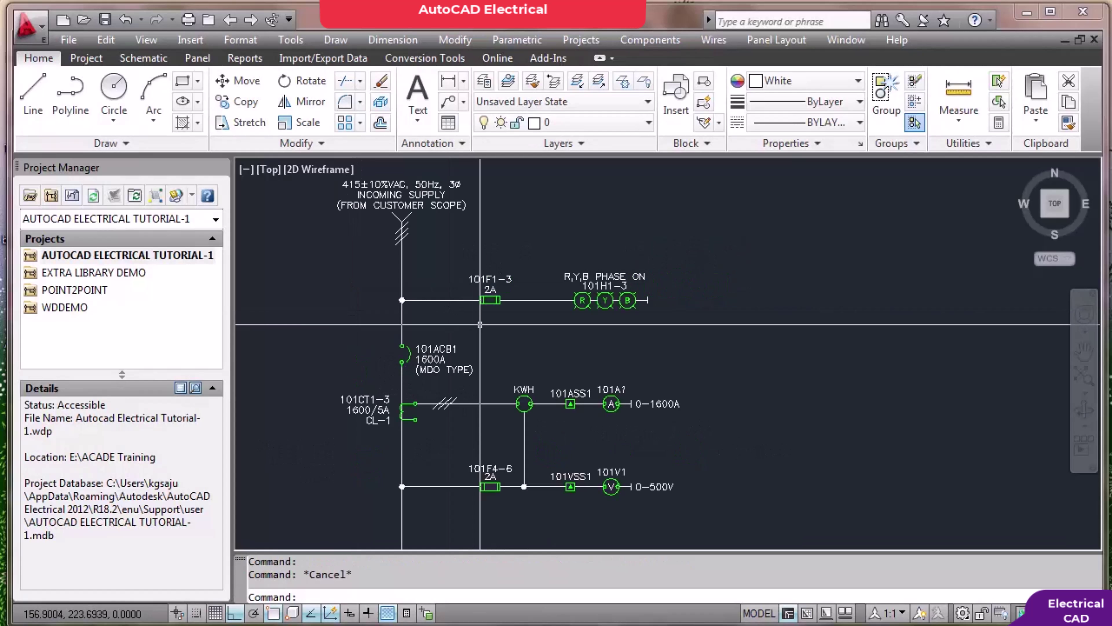
pyautogui.scroll(3, 478, 335)
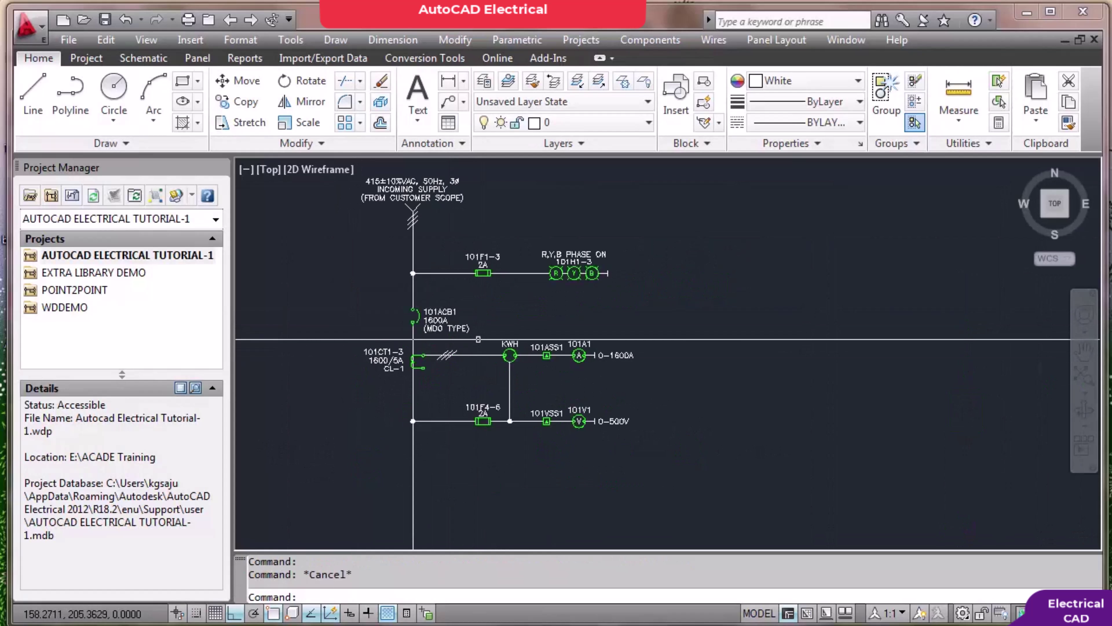
pyautogui.scroll(-4, 633, 409)
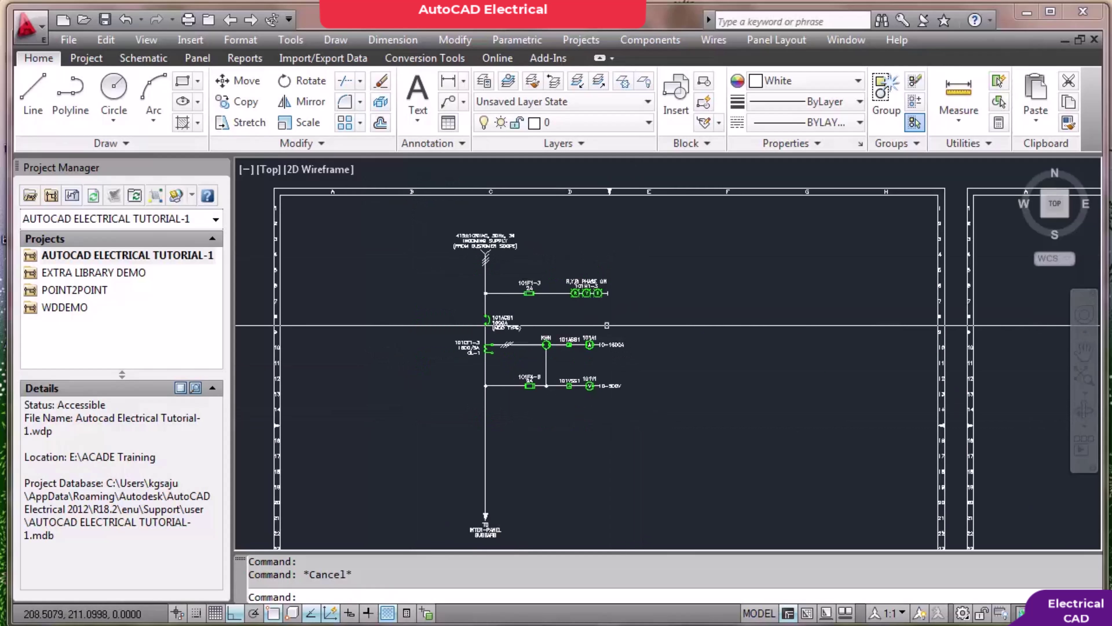
pyautogui.scroll(4, 773, 342)
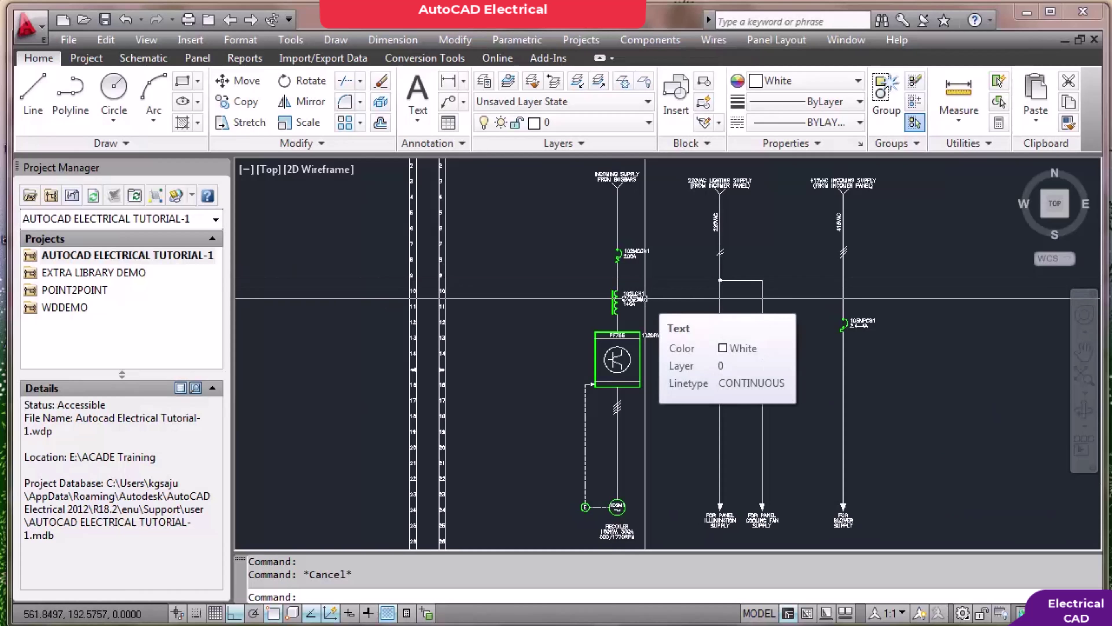
pyautogui.scroll(-5, 643, 298)
pyautogui.scroll(5, 363, 285)
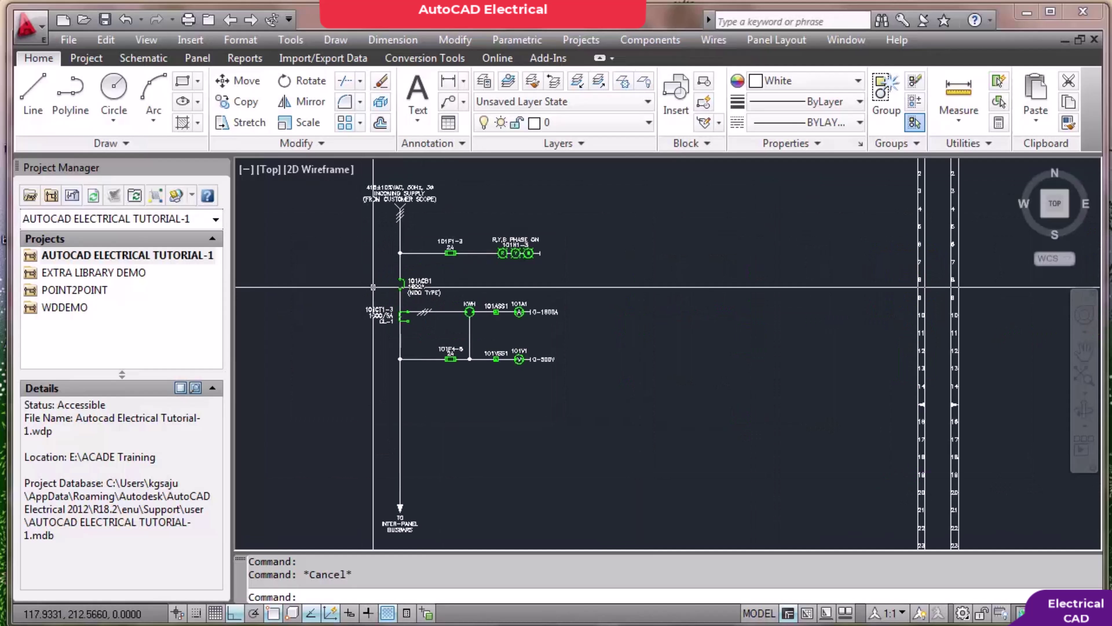
pyautogui.hotkey('alt', 'Tab')
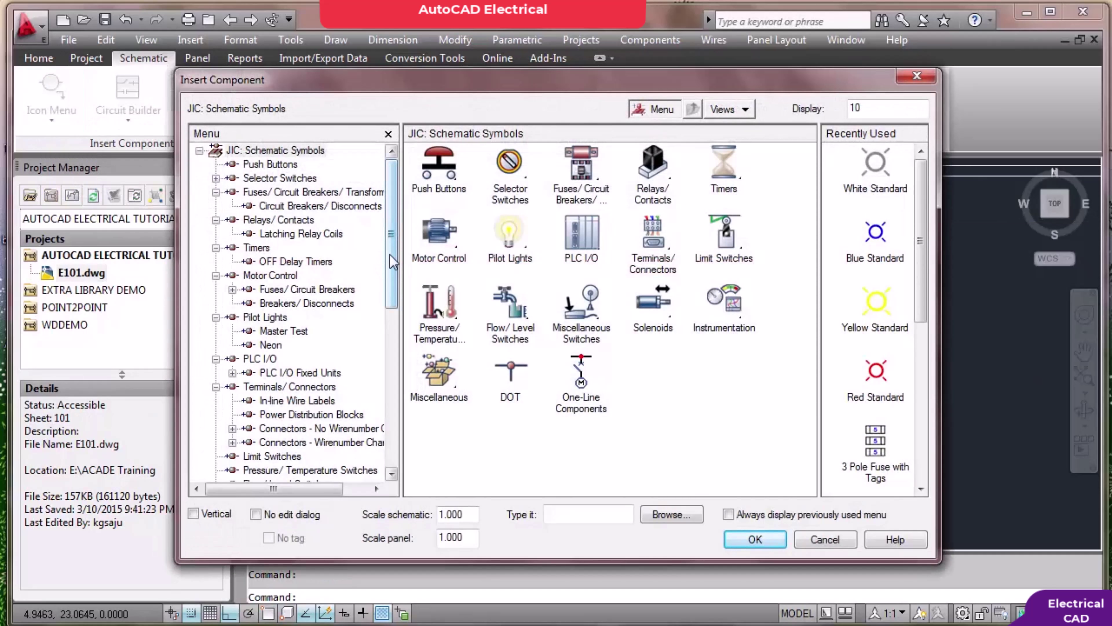
pyautogui.click(274, 277)
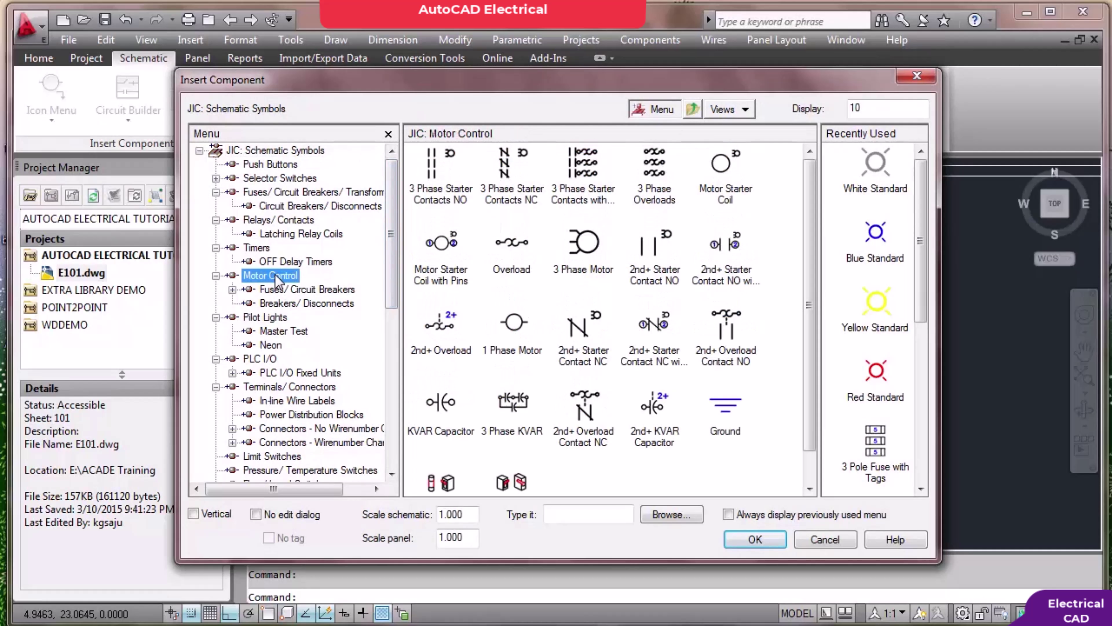
pyautogui.click(216, 275)
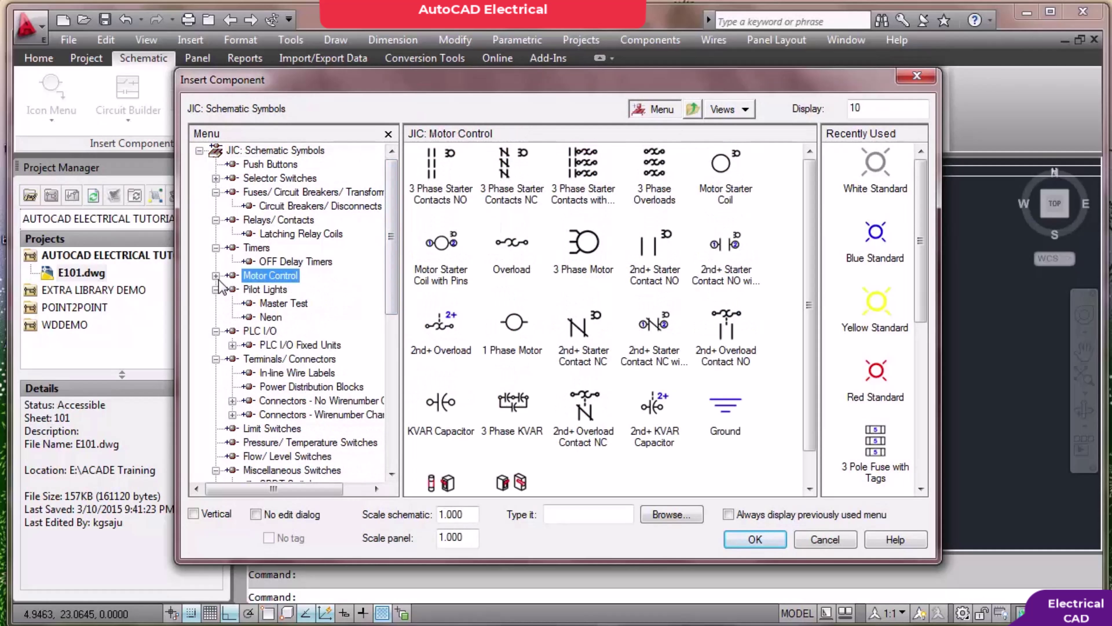
pyautogui.click(302, 208)
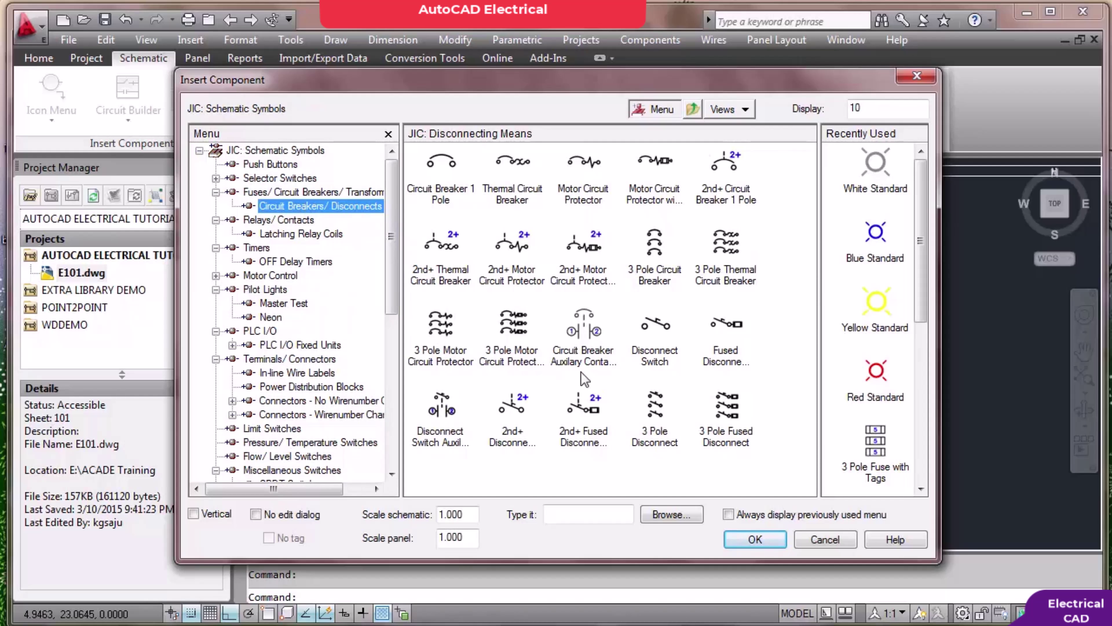
pyautogui.click(440, 324)
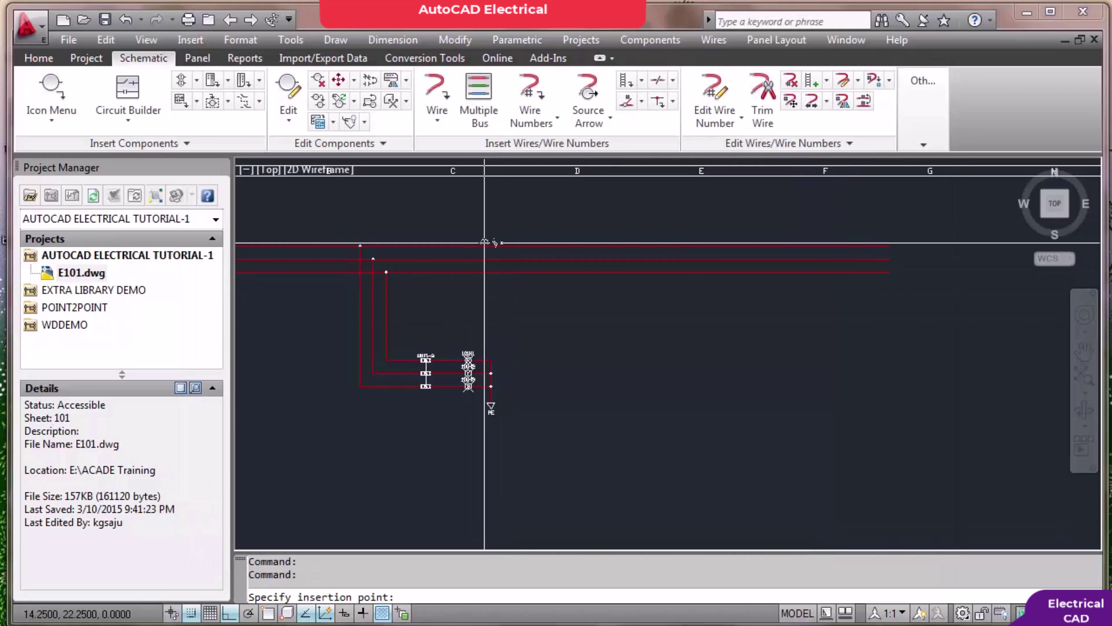
pyautogui.press('Escape')
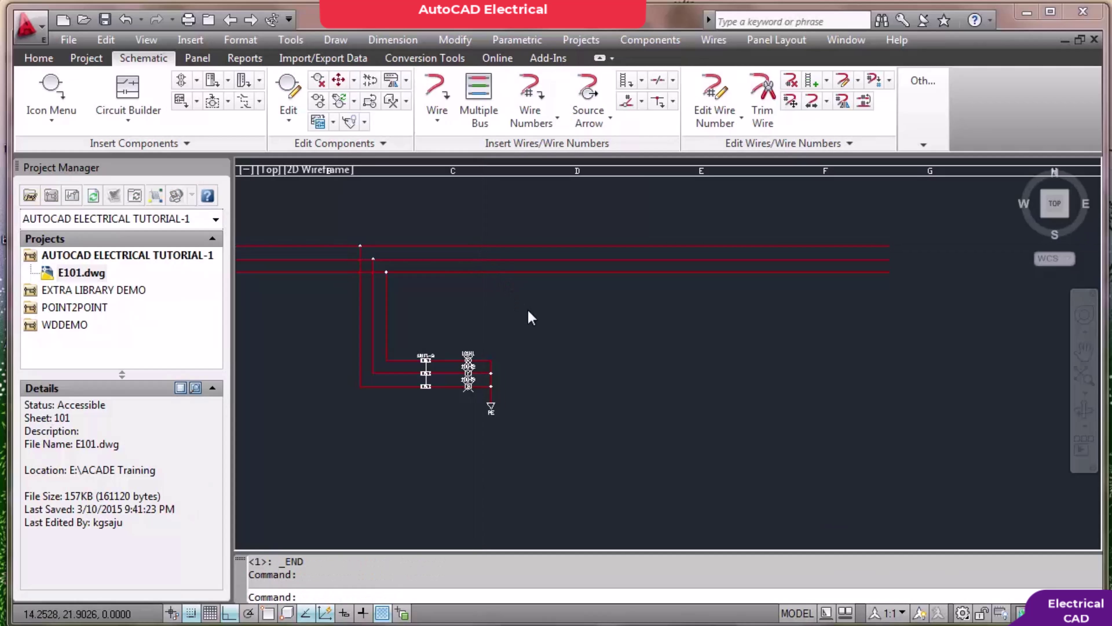
pyautogui.press('Return')
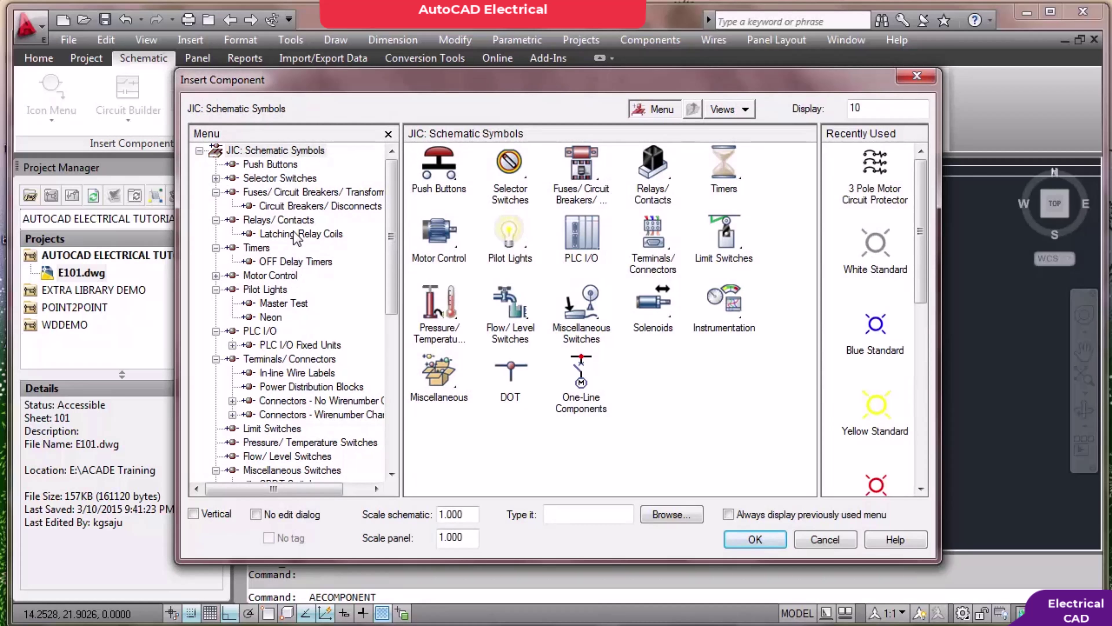
# Insert a three-pole circuit breaker on the top bus wire, building its poles downward
pyautogui.click(302, 206)
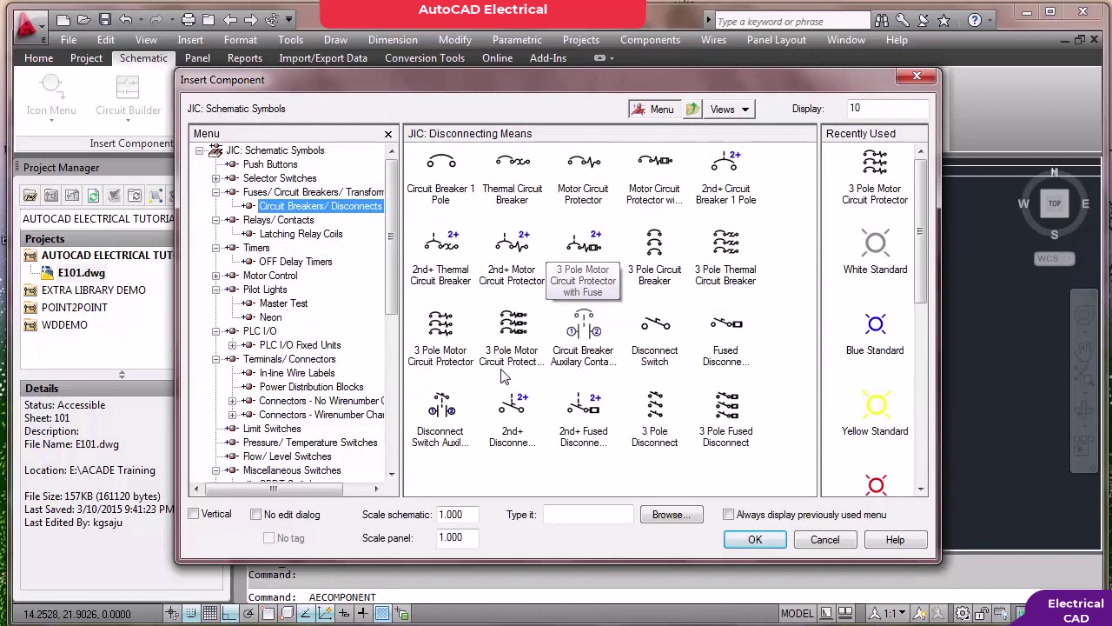
pyautogui.click(657, 263)
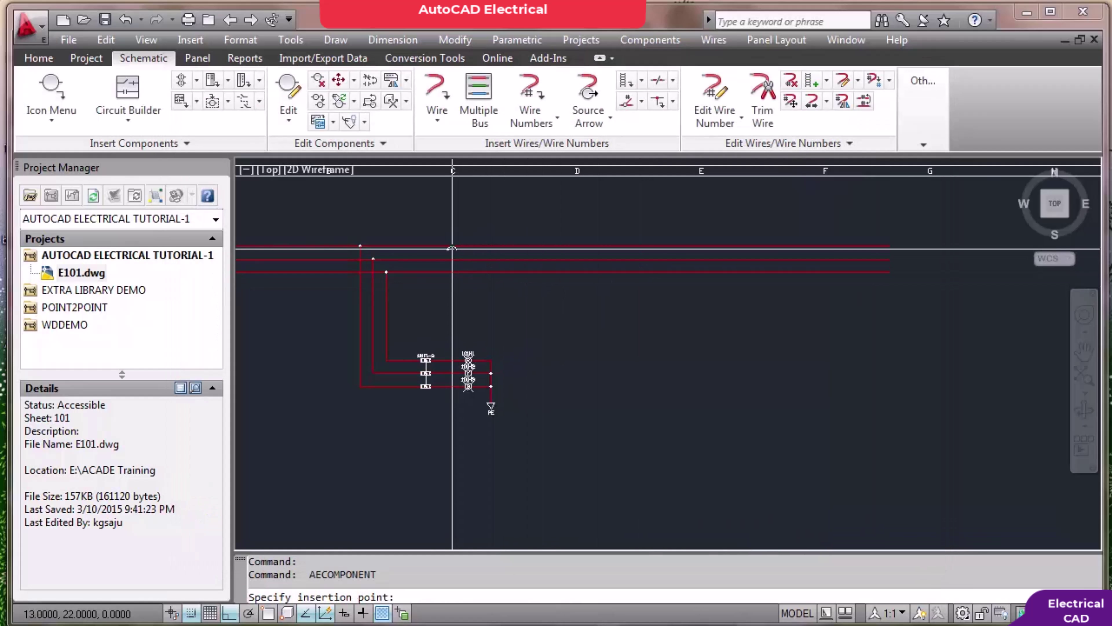
pyautogui.scroll(3, 423, 236)
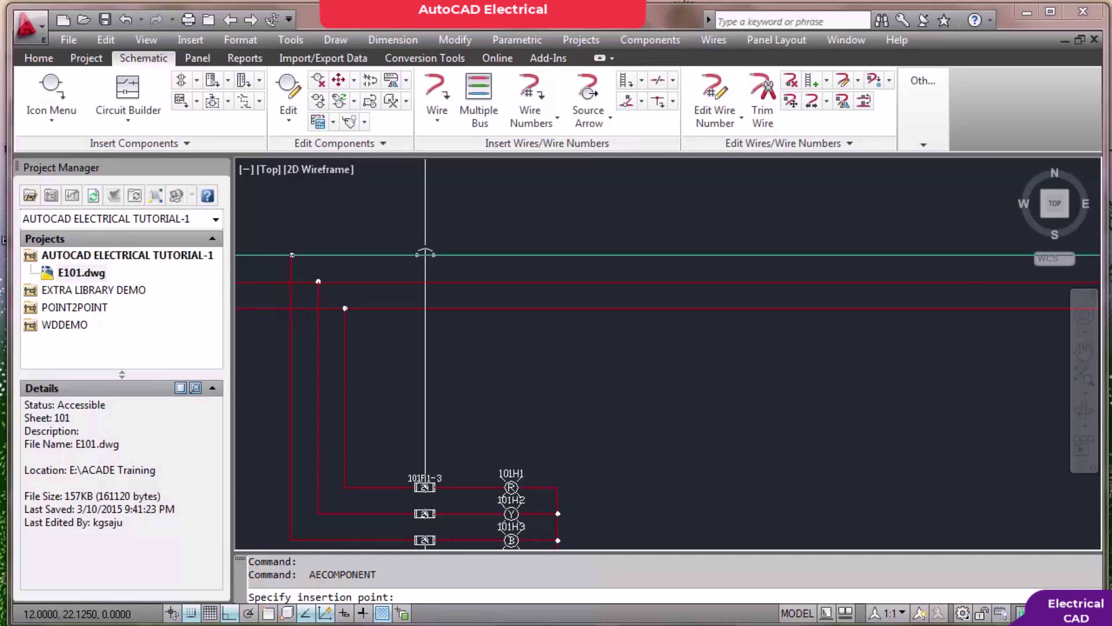
pyautogui.click(425, 254)
pyautogui.click(549, 325)
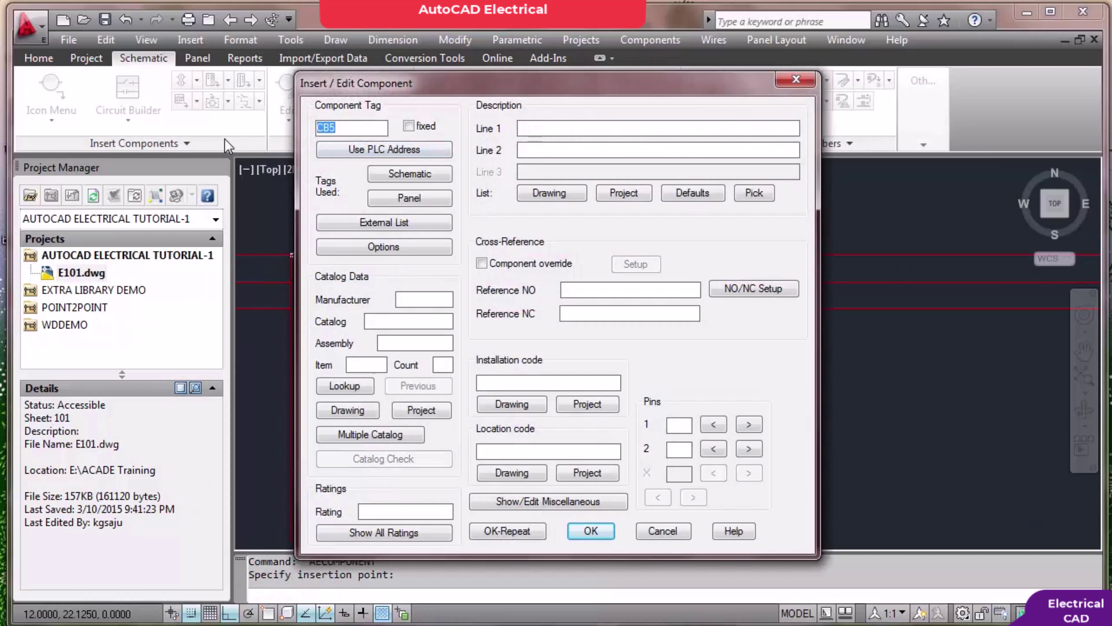
# Tag the breaker 101ACB1 with a rating of 1800A and confirm
pyautogui.write('101ACB1')
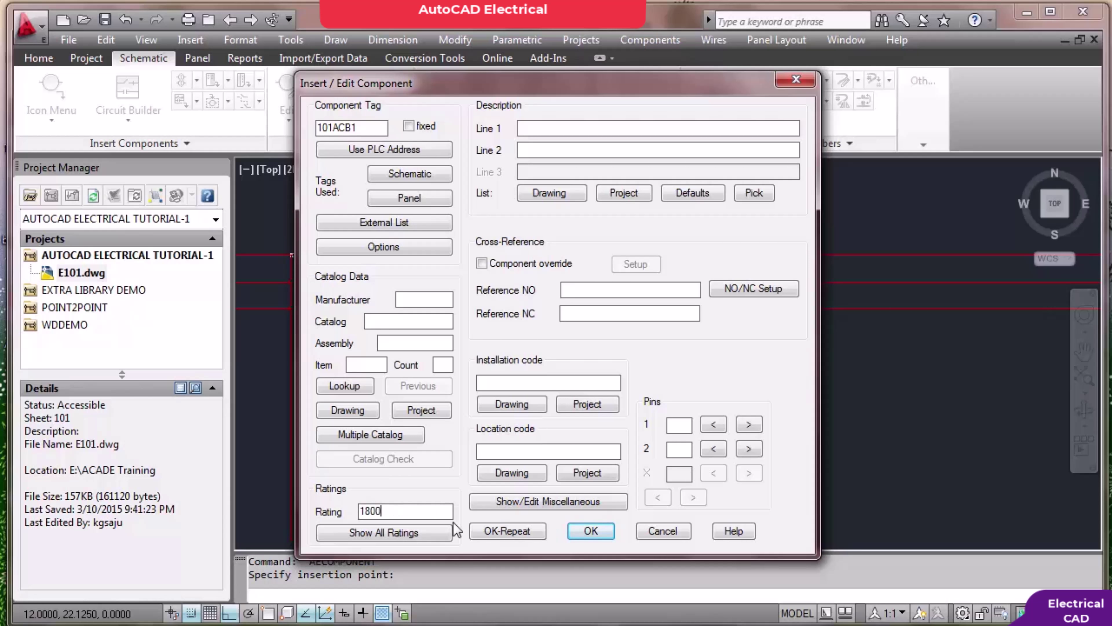
pyautogui.hotkey('alt', 'Tab')
pyautogui.hotkey('alt', 'Tab')
pyautogui.click(433, 515)
pyautogui.write('A')
pyautogui.click(579, 531)
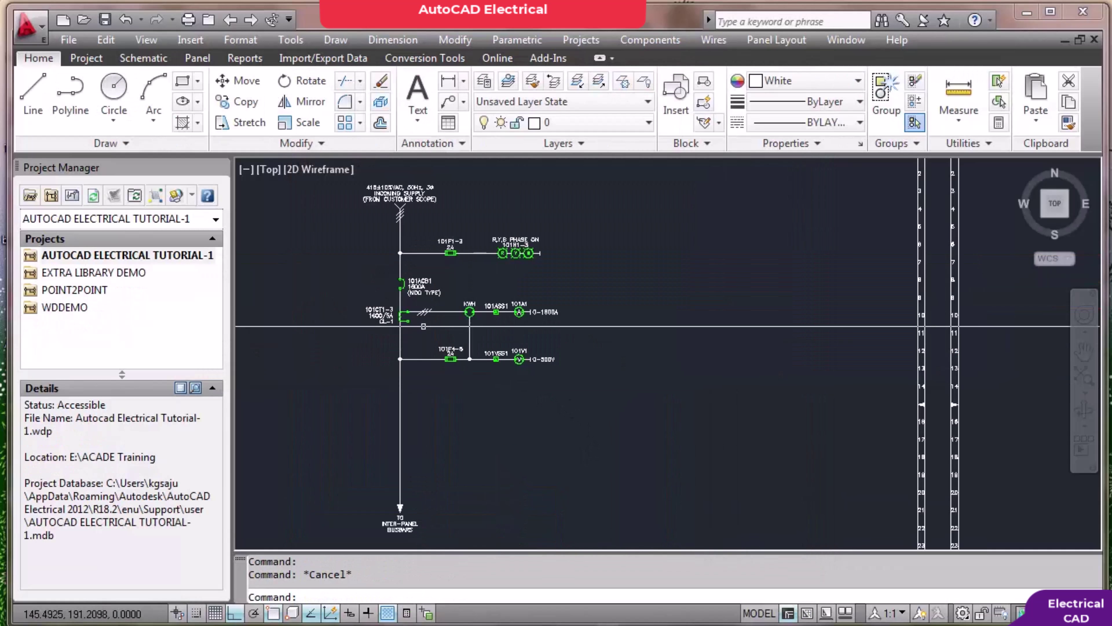
pyautogui.scroll(4, 409, 290)
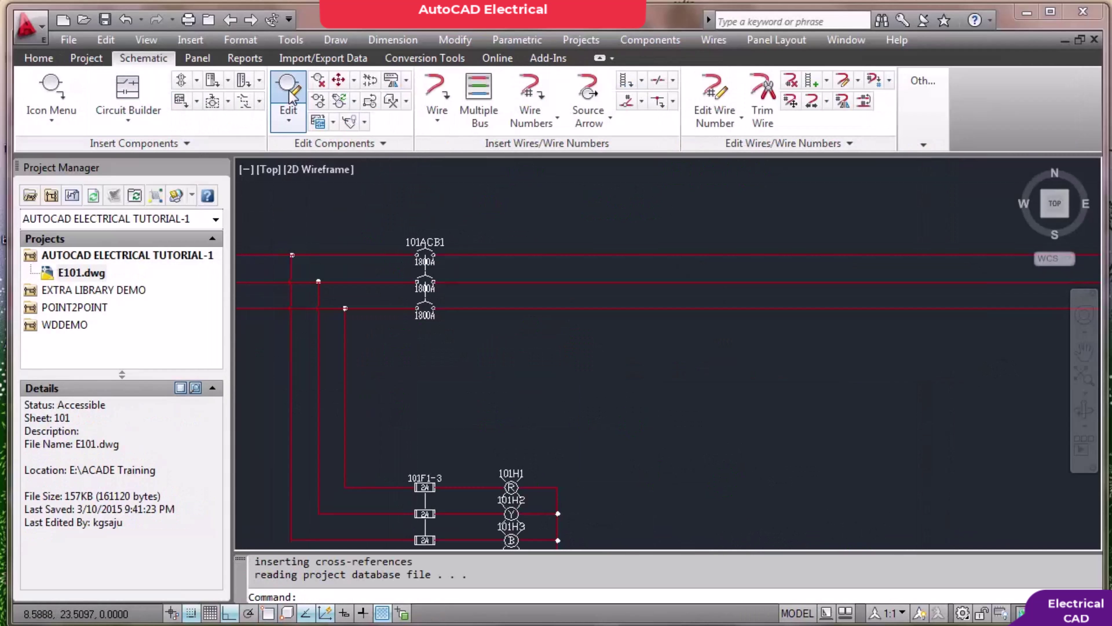
# Edit breaker 101ACB1, change its rating to 1600A, and update the related poles
pyautogui.click(292, 97)
pyautogui.scroll(4, 436, 250)
pyautogui.click(403, 263)
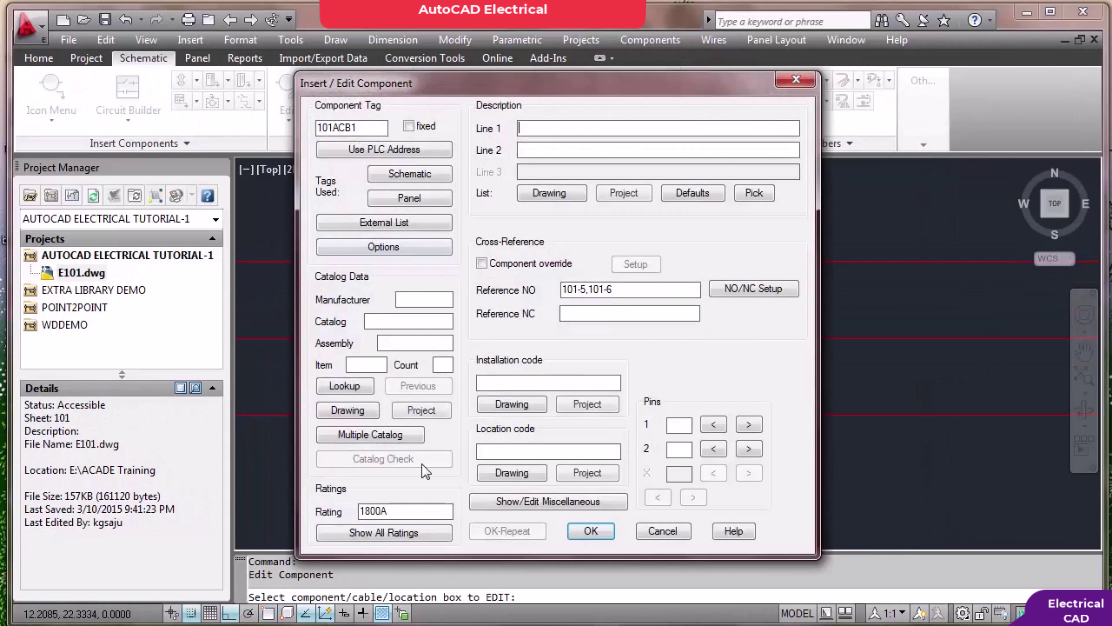
pyautogui.click(367, 511)
pyautogui.press('BackSpace')
pyautogui.write('6')
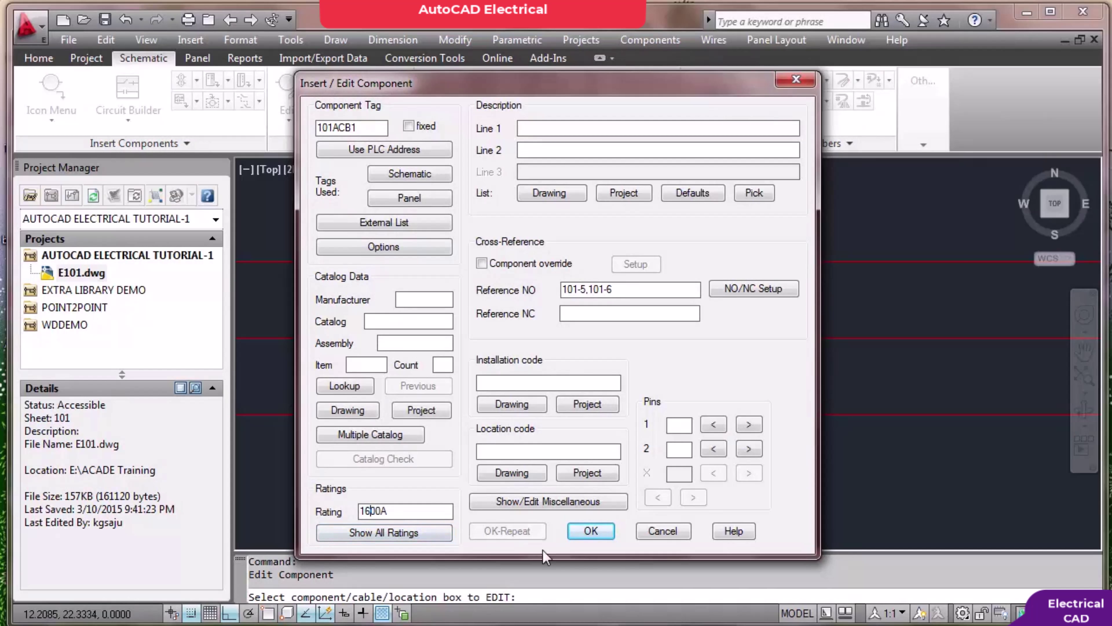
pyautogui.click(591, 531)
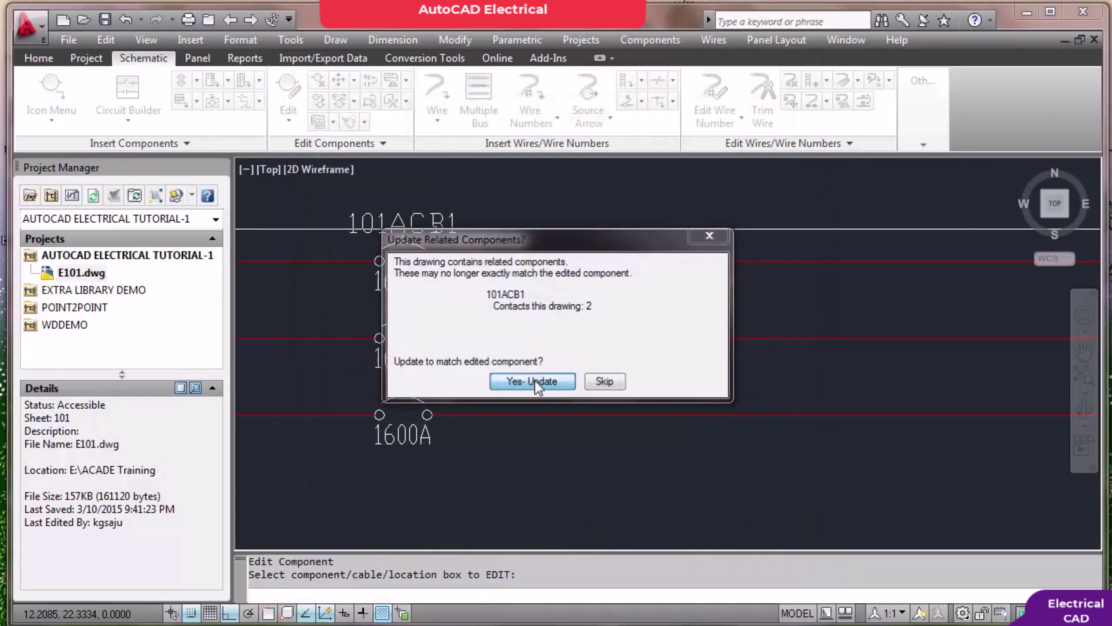
pyautogui.click(531, 378)
# Hide the duplicate 1600A rating label on the breaker's middle pole
pyautogui.press('Escape')
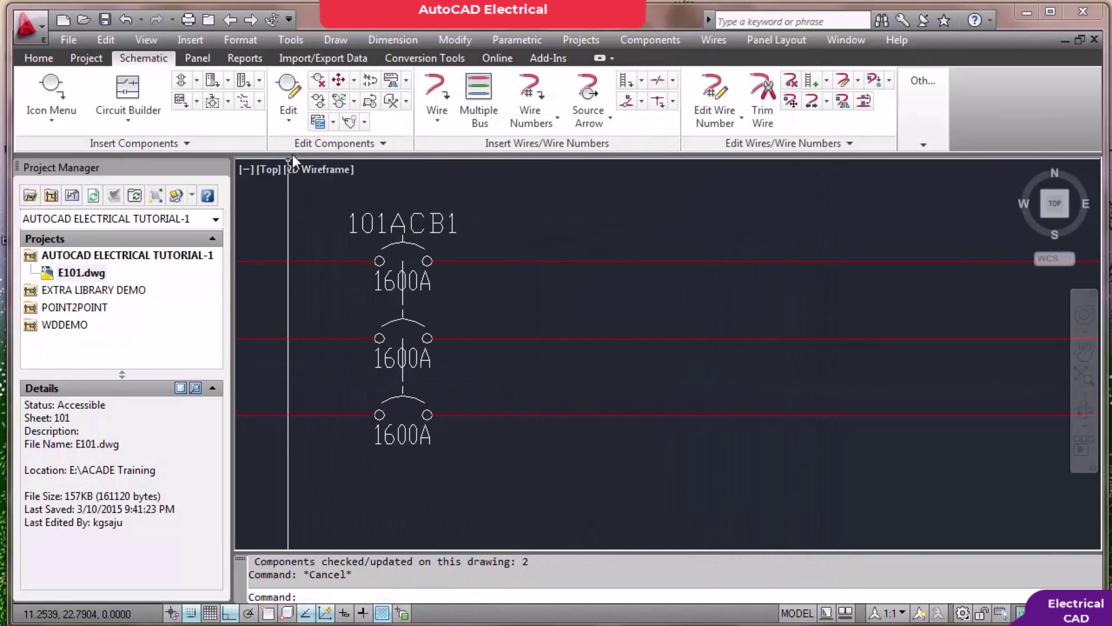
pyautogui.click(365, 123)
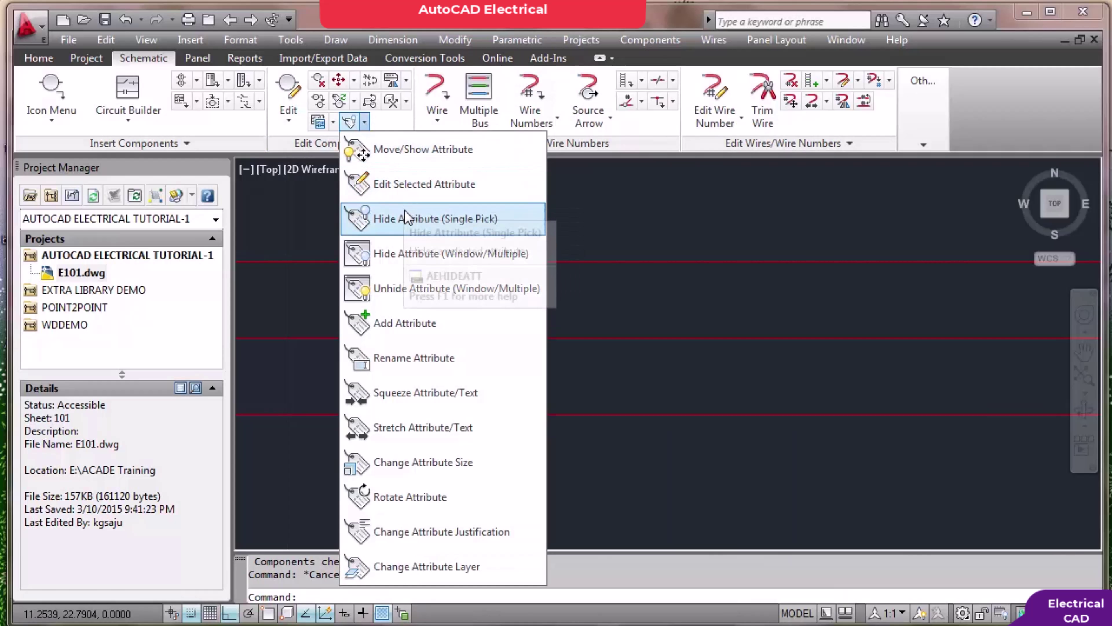
pyautogui.click(384, 220)
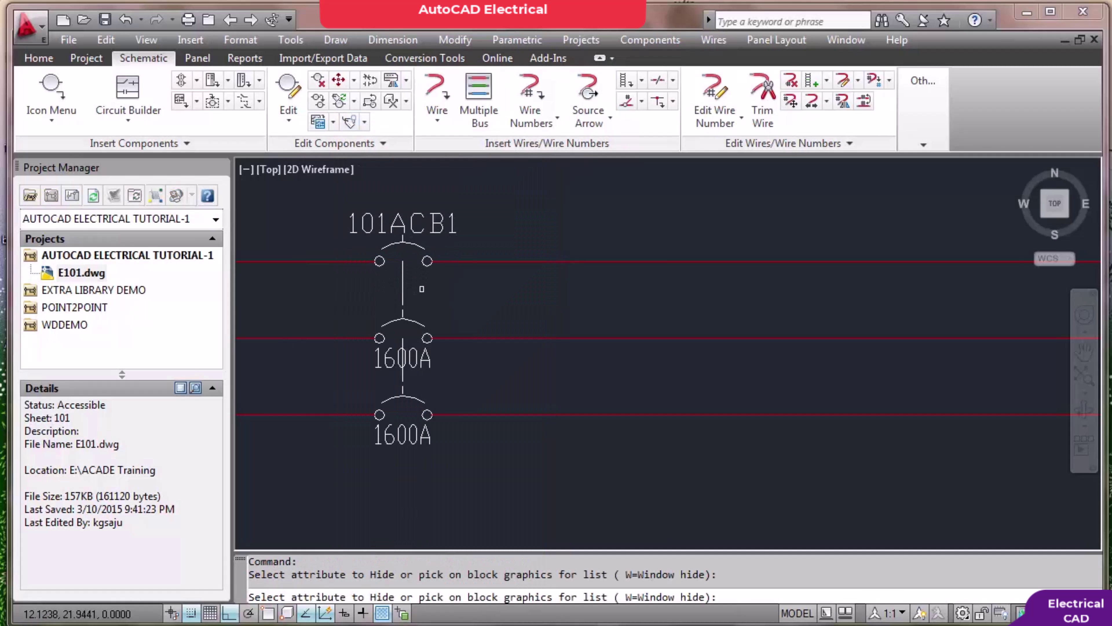
pyautogui.click(418, 360)
pyautogui.press('Return')
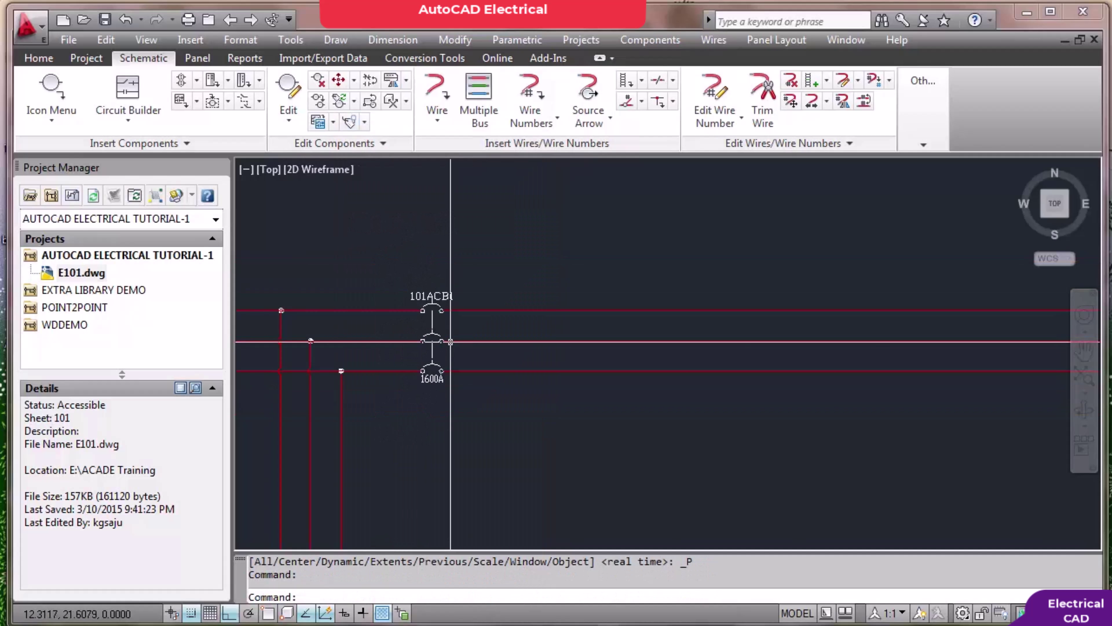
pyautogui.scroll(-2, 460, 360)
pyautogui.scroll(1, 471, 376)
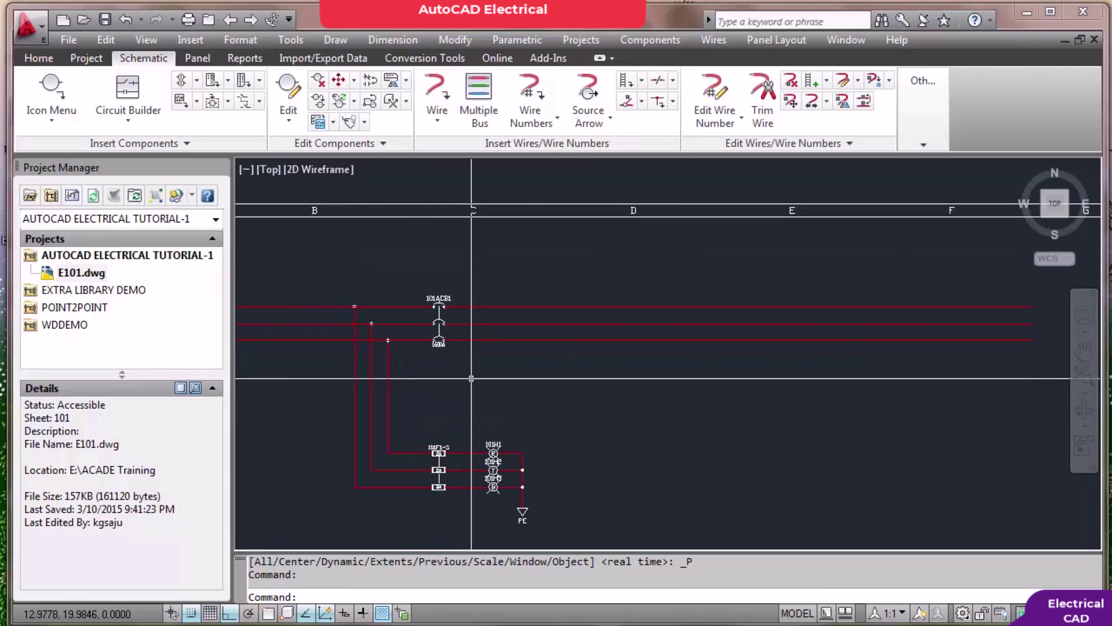
pyautogui.moveTo(492, 378); pyautogui.dragTo(447, 352, button='middle')
pyautogui.hotkey('alt', 'Tab')
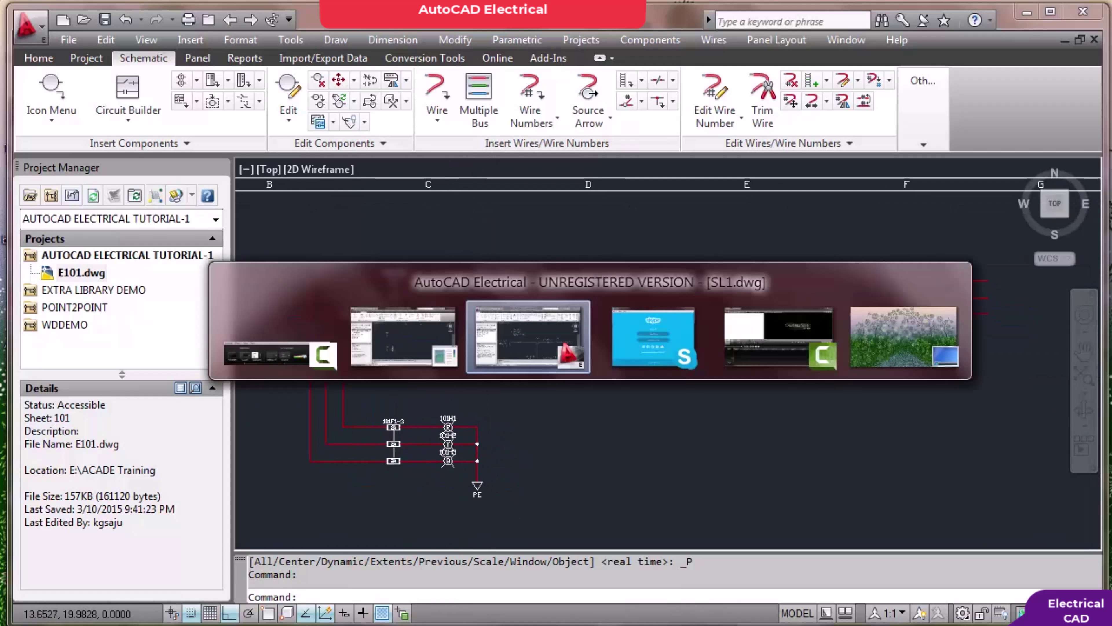
pyautogui.scroll(-3, 447, 352)
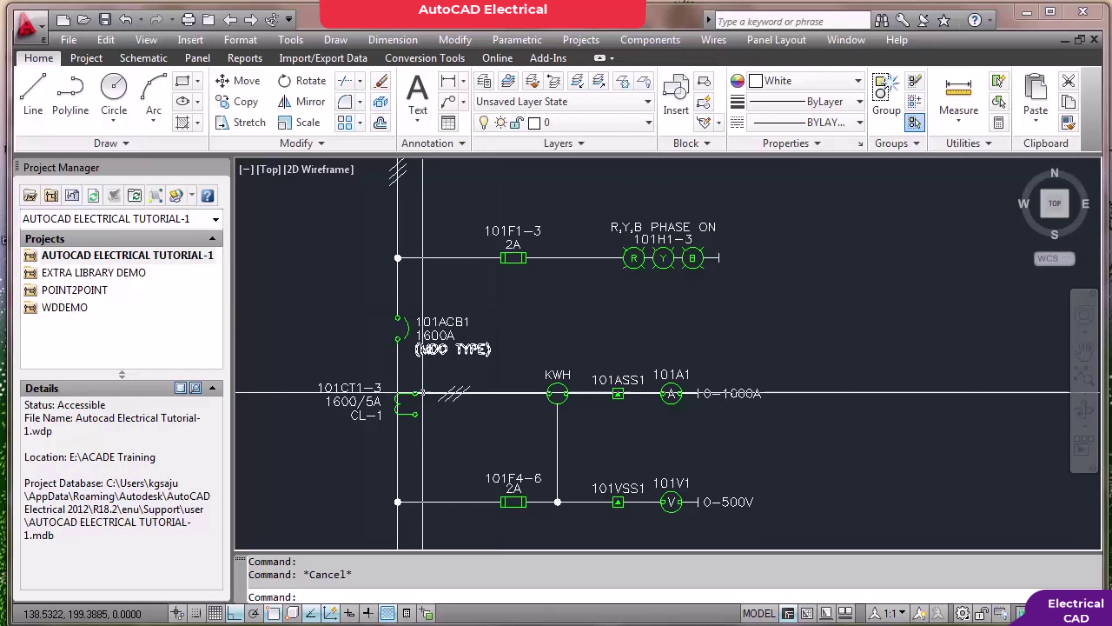
pyautogui.scroll(2, 422, 392)
pyautogui.scroll(-2, 396, 420)
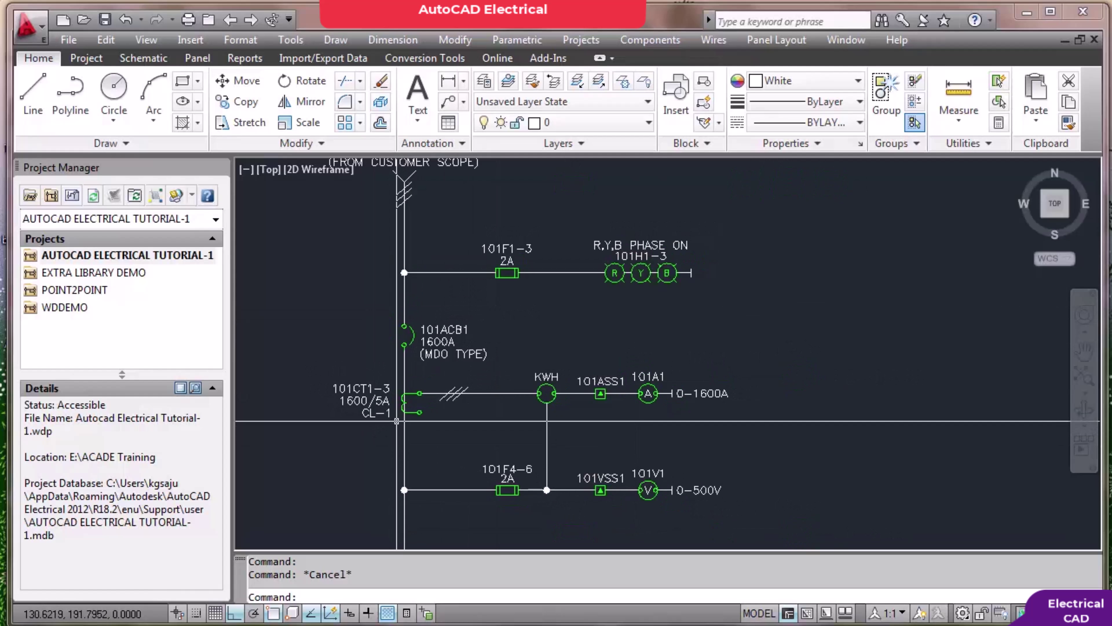
pyautogui.scroll(2, 396, 421)
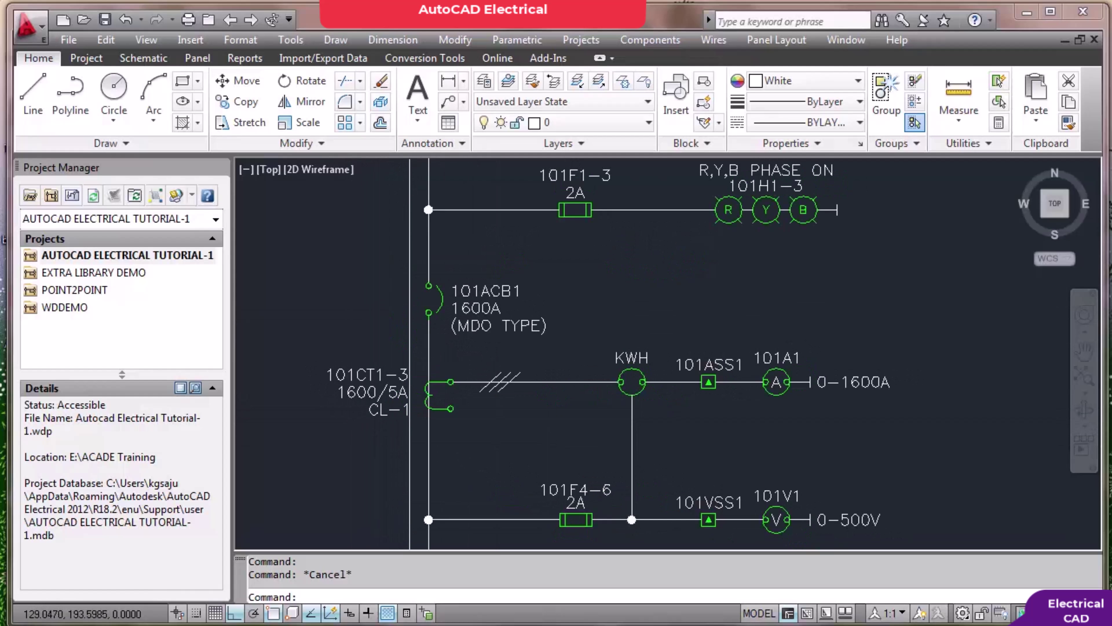
pyautogui.scroll(2, 422, 411)
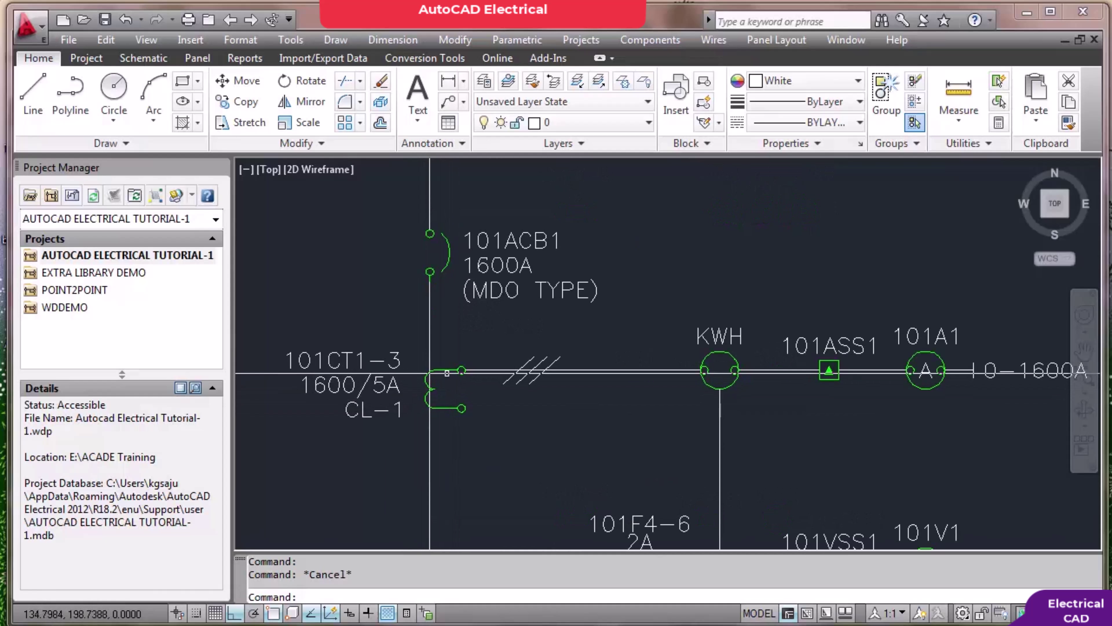
pyautogui.scroll(3, 333, 378)
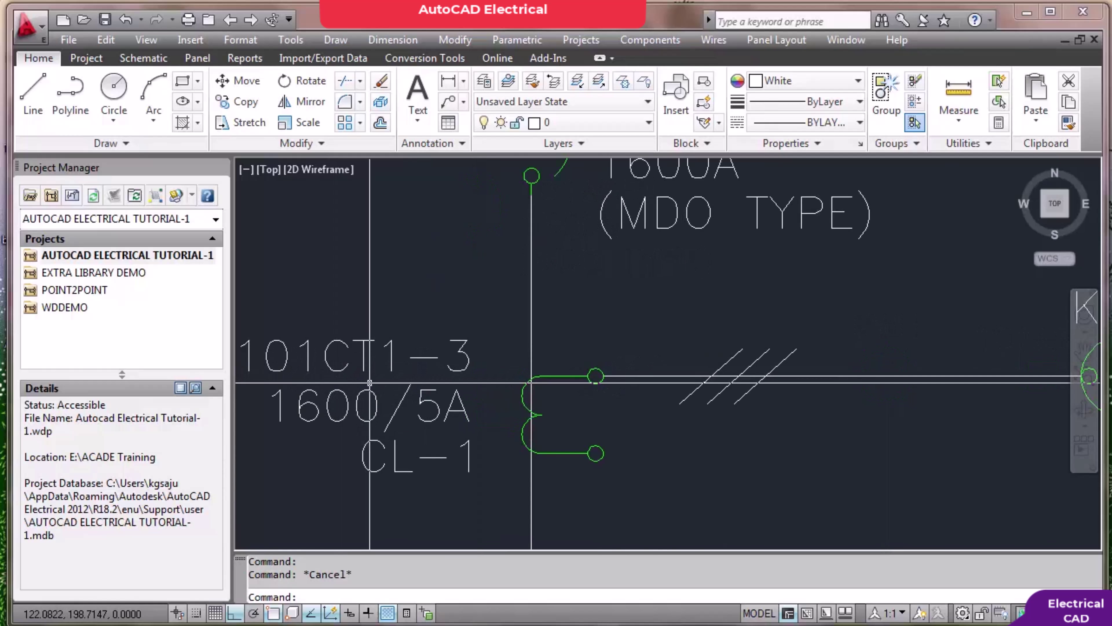
pyautogui.scroll(-3, 369, 382)
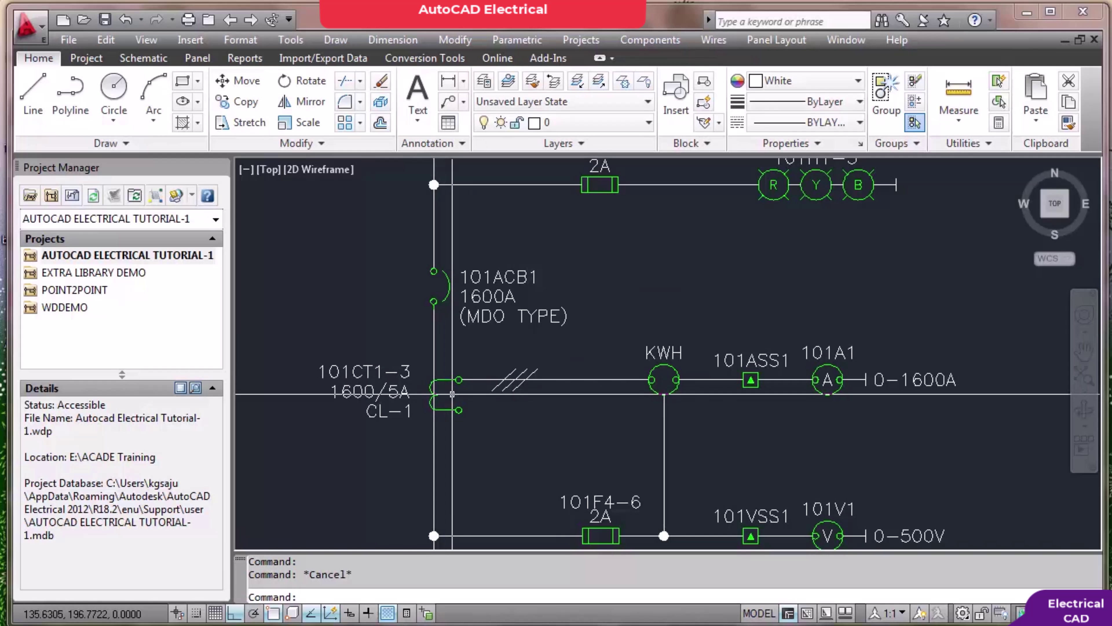
pyautogui.hotkey('alt', 'Tab')
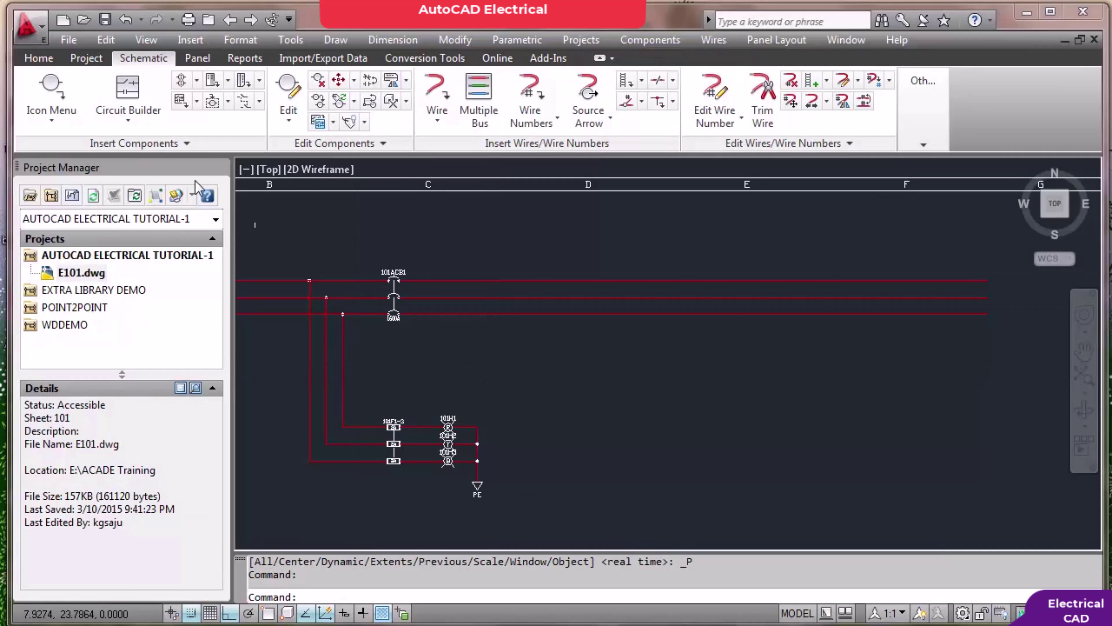
pyautogui.click(61, 105)
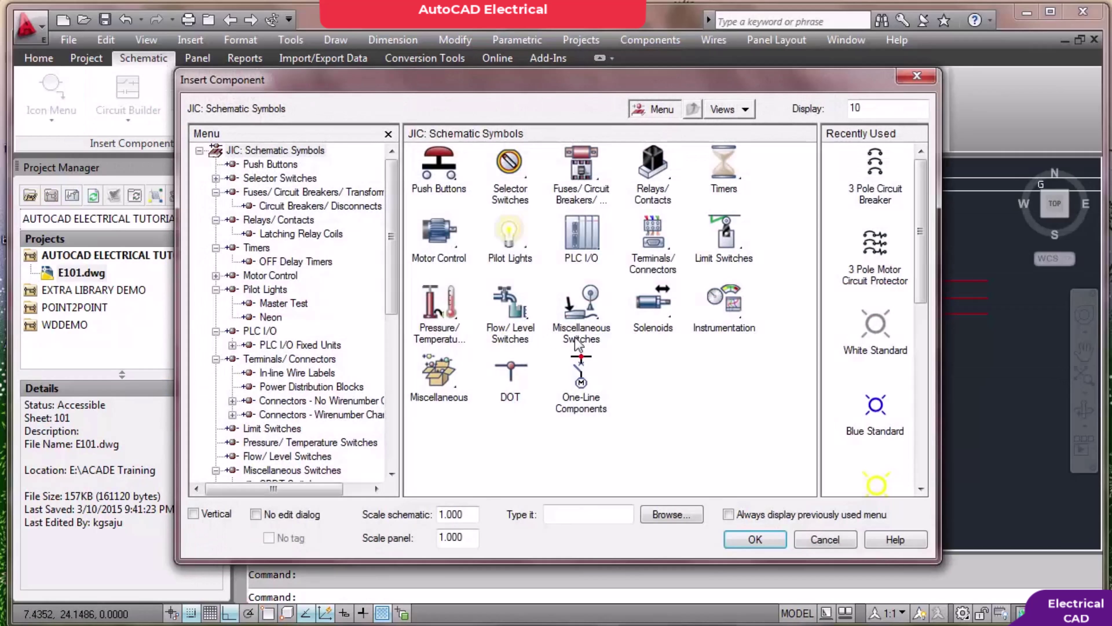
pyautogui.moveTo(923, 285); pyautogui.dragTo(926, 242)
pyautogui.click(314, 195)
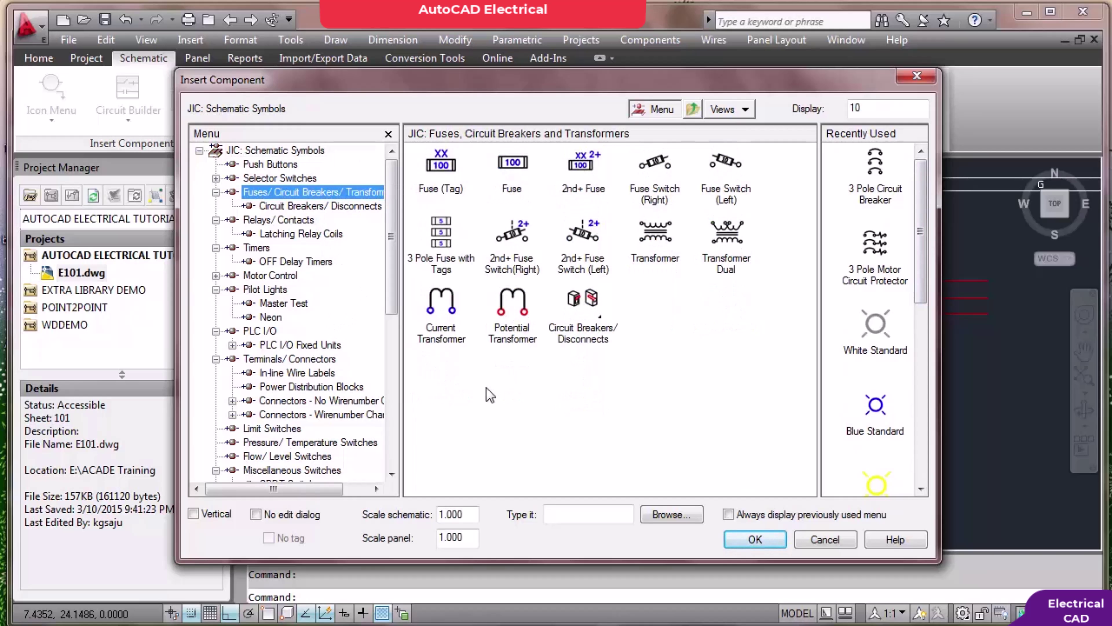
pyautogui.click(441, 303)
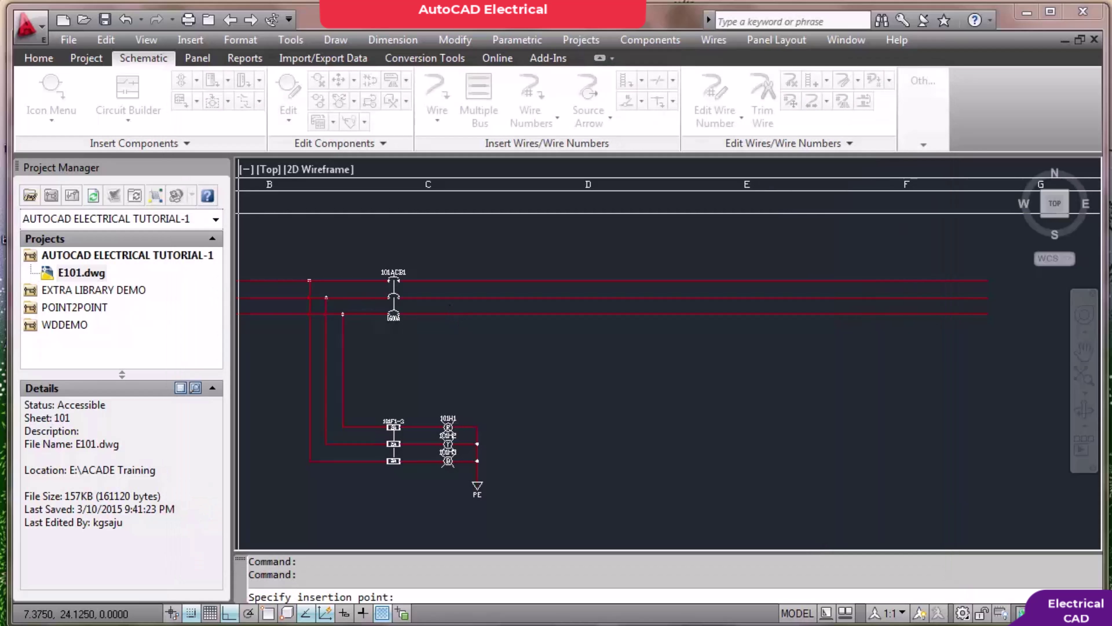
pyautogui.scroll(3, 612, 263)
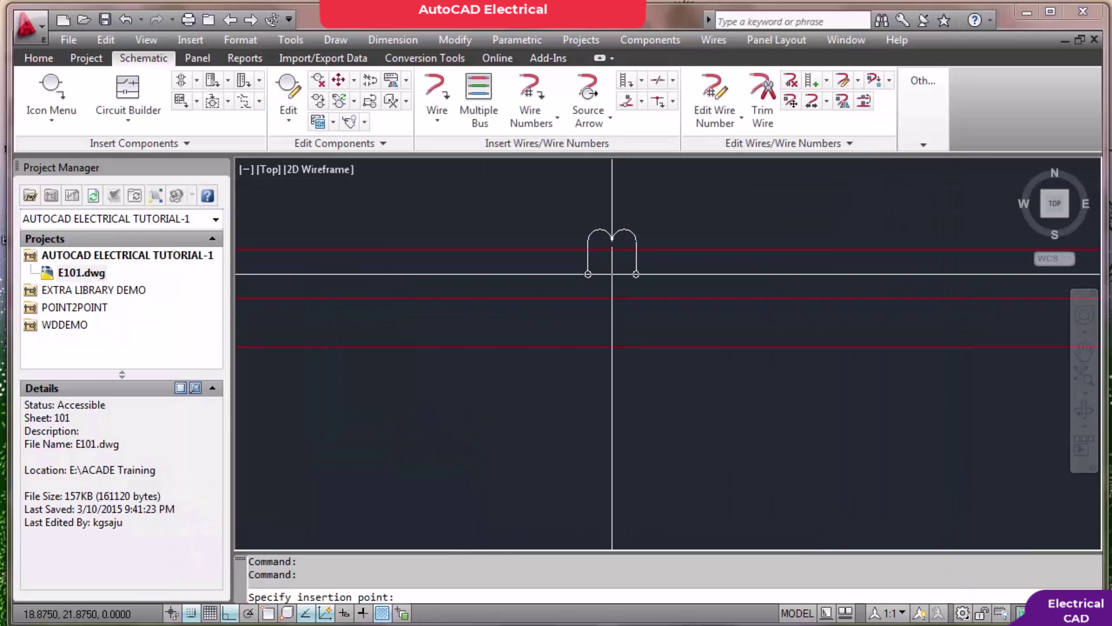
pyautogui.click(612, 274)
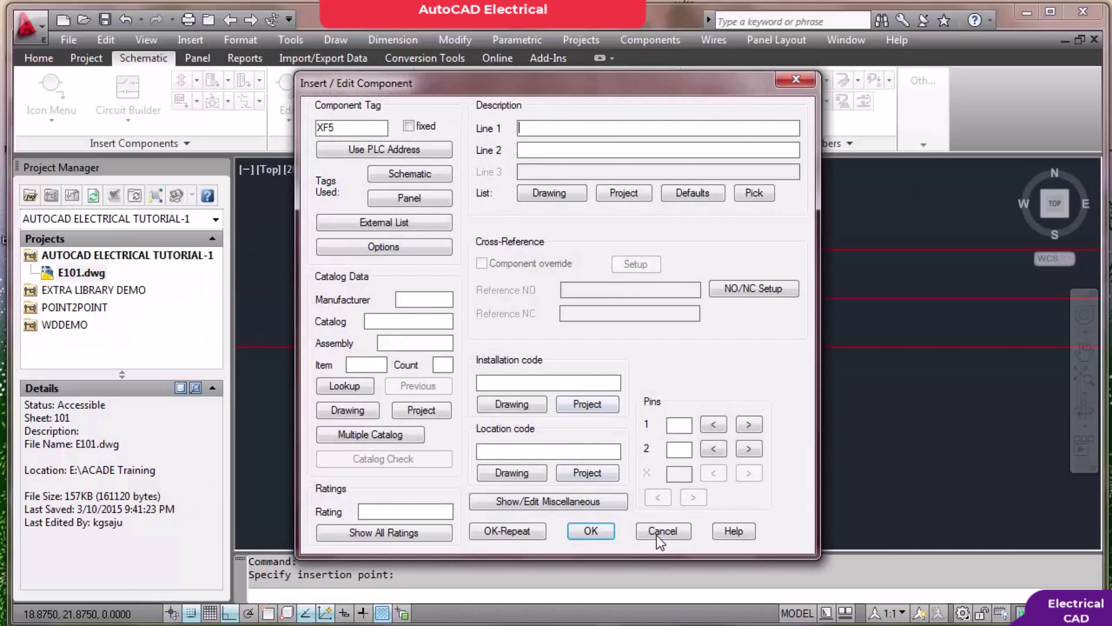
pyautogui.click(657, 530)
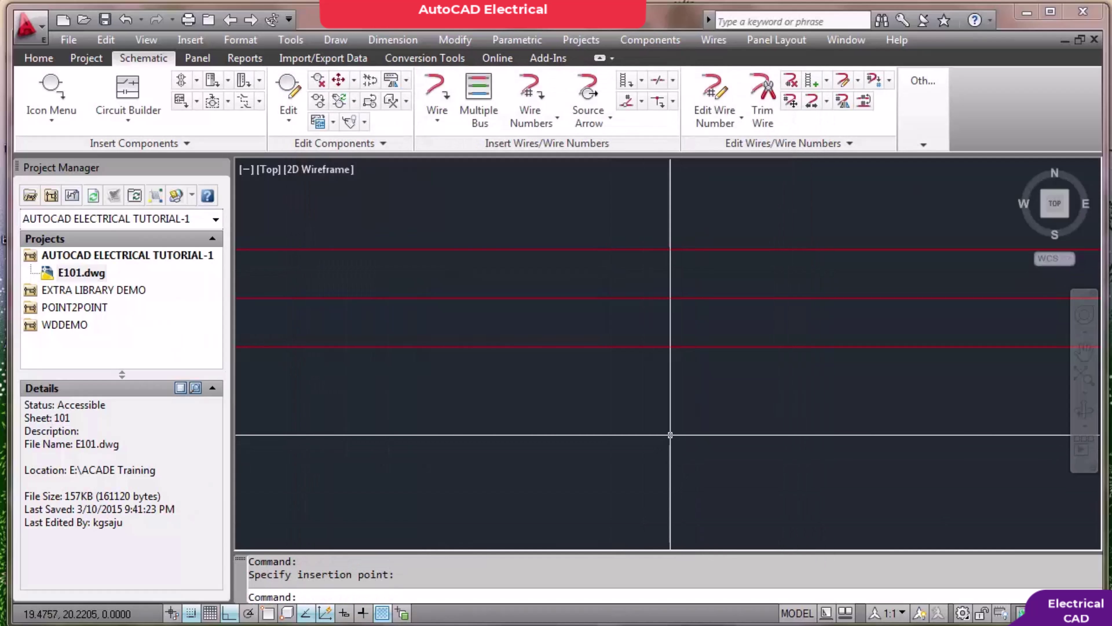
# Place current transformer 101CT1 on the top bus wire
pyautogui.press('Return')
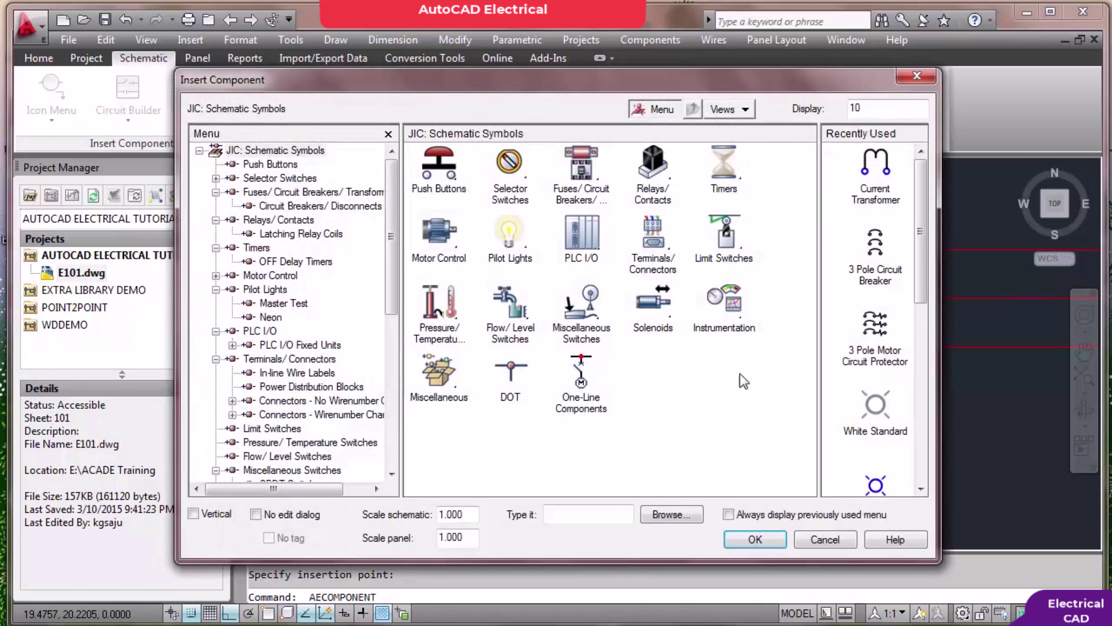
pyautogui.click(887, 176)
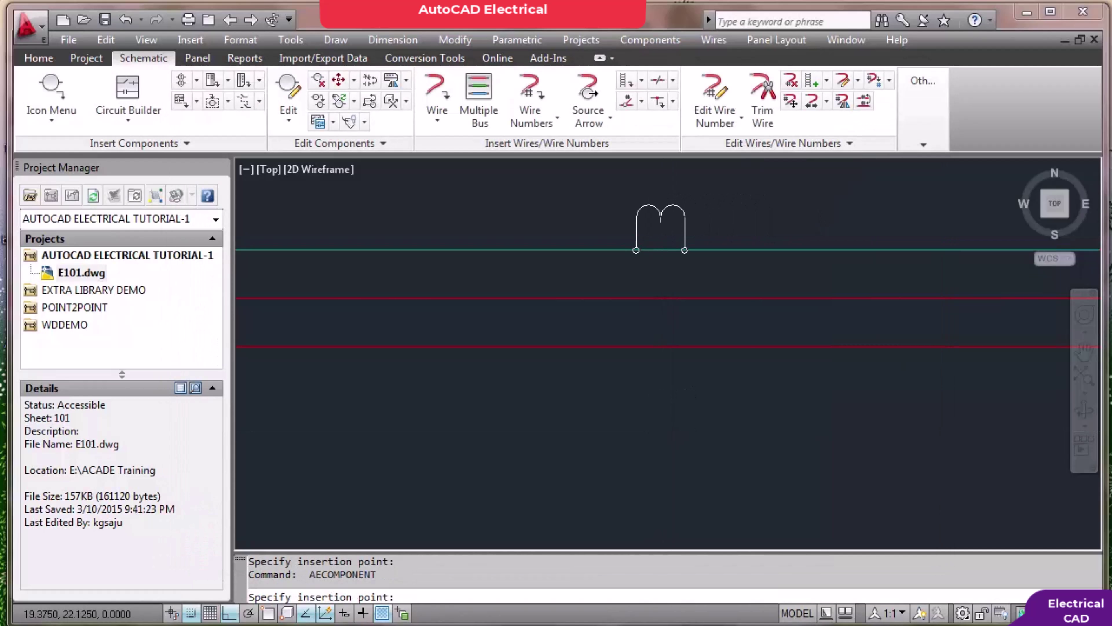
pyautogui.click(647, 250)
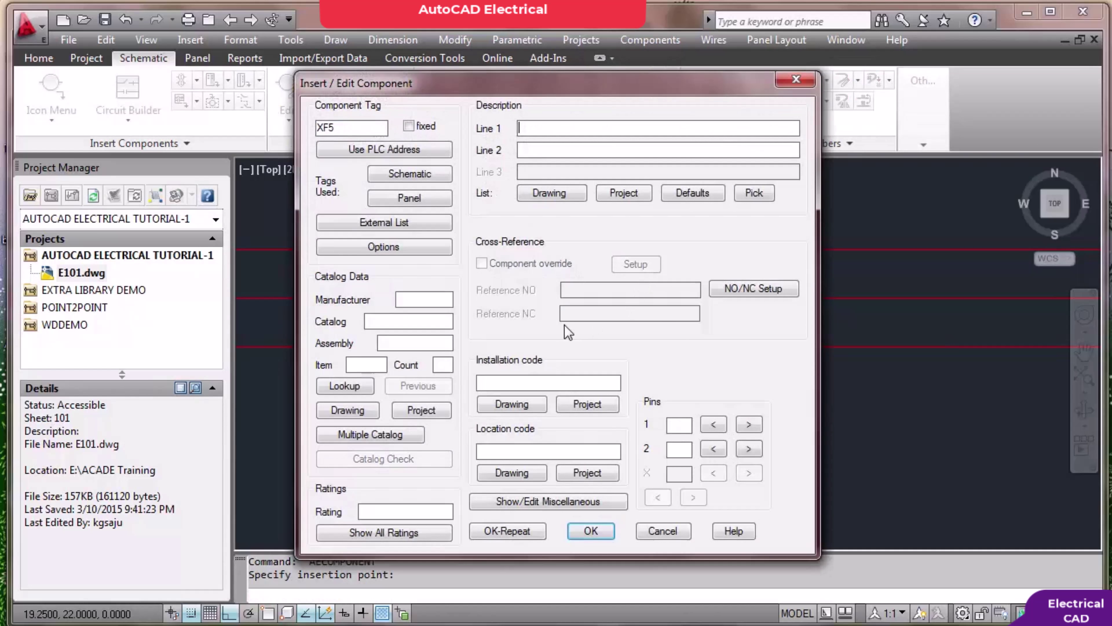
pyautogui.write('101CT1')
pyautogui.click(508, 531)
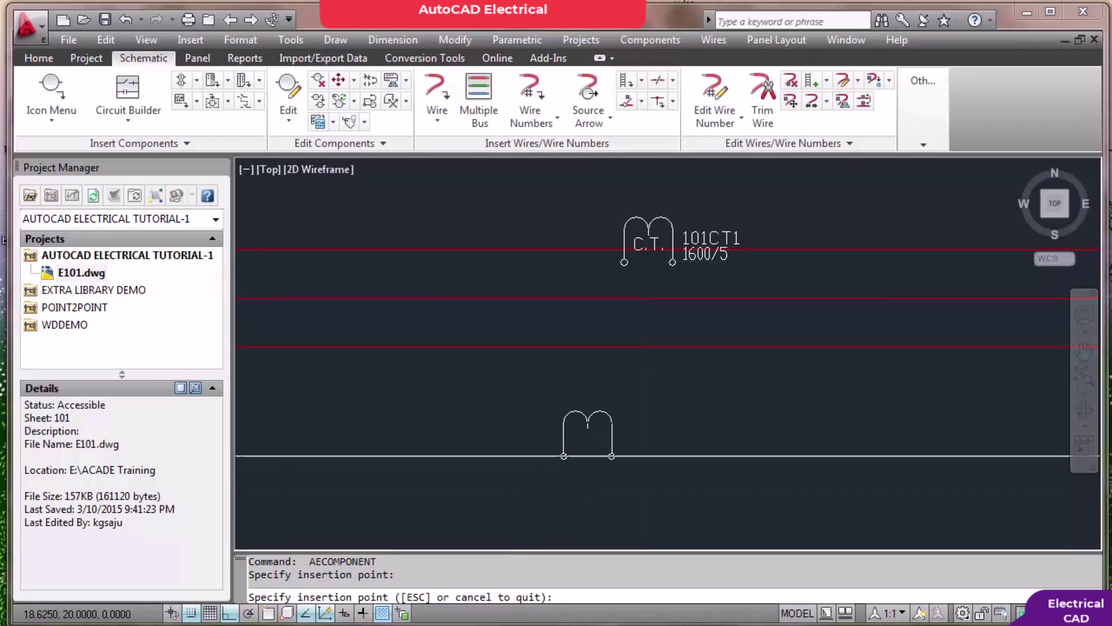
# Discard the extra transformer copy and reselect the current transformer symbol
pyautogui.click(639, 421)
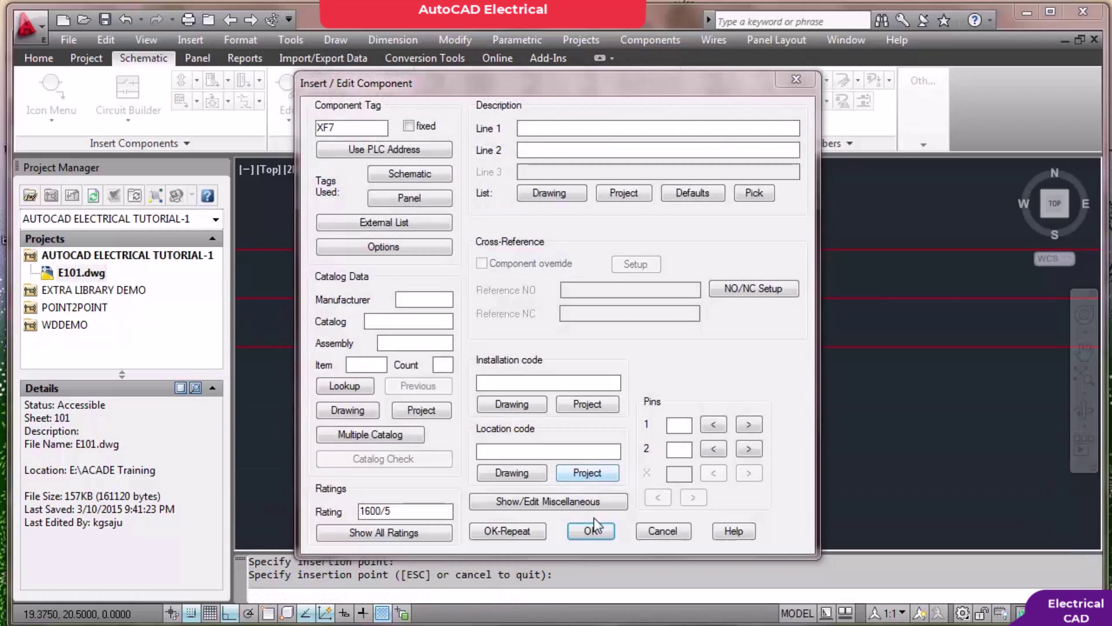
pyautogui.click(661, 530)
pyautogui.press('Return')
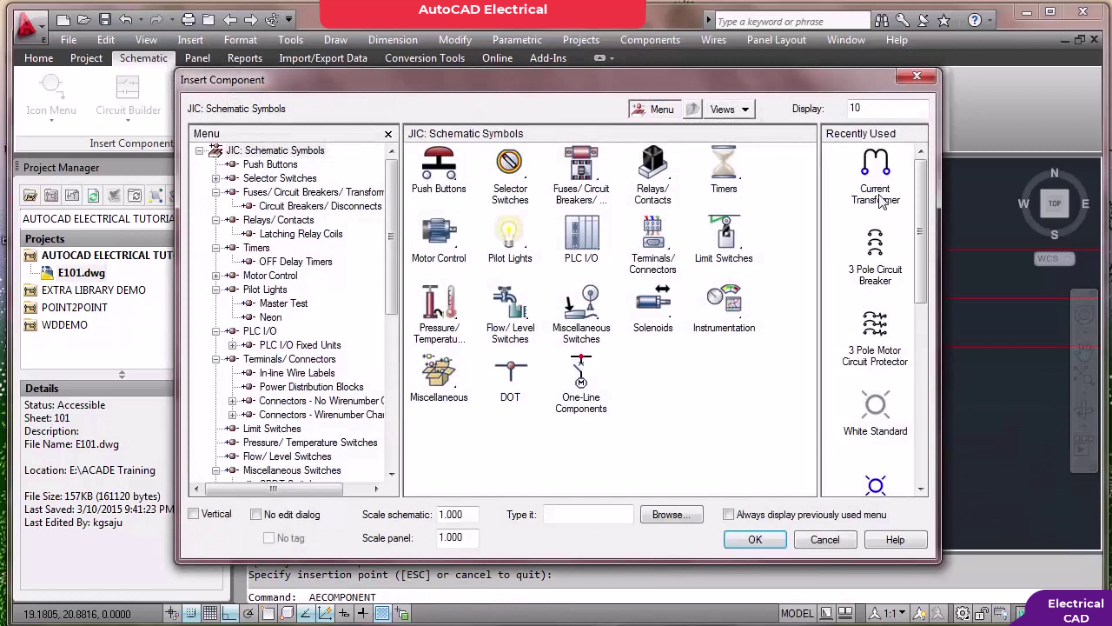
pyautogui.click(871, 176)
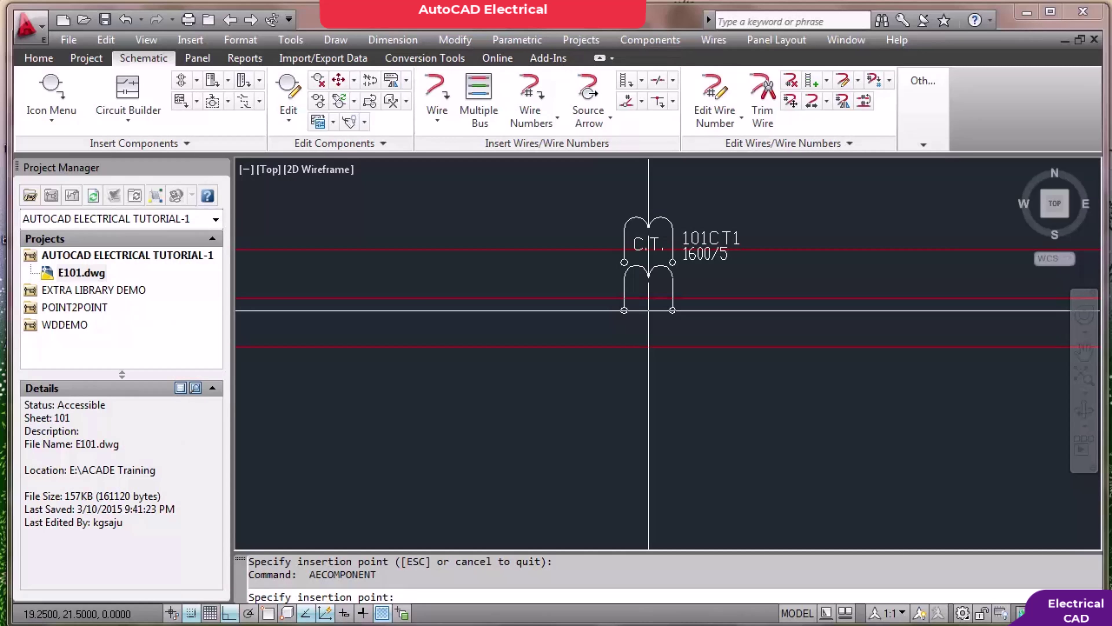
# Place current transformers 101CT2 and 101CT3, rated 1600/5, on the middle and bottom incoming lines
pyautogui.click(649, 311)
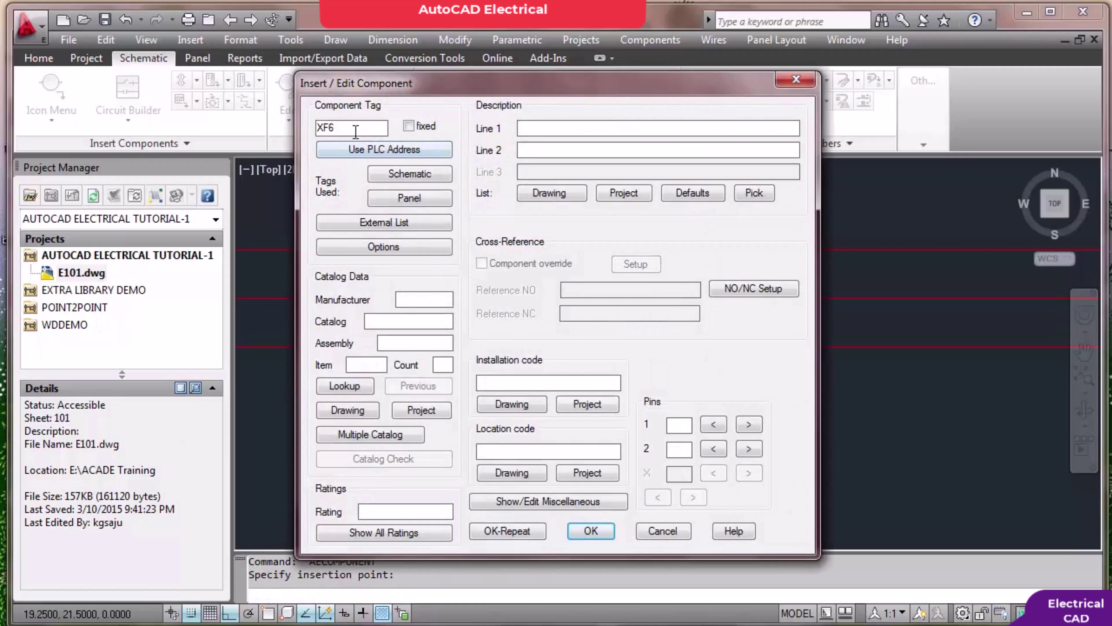
pyautogui.moveTo(356, 131); pyautogui.dragTo(274, 132)
pyautogui.click(507, 531)
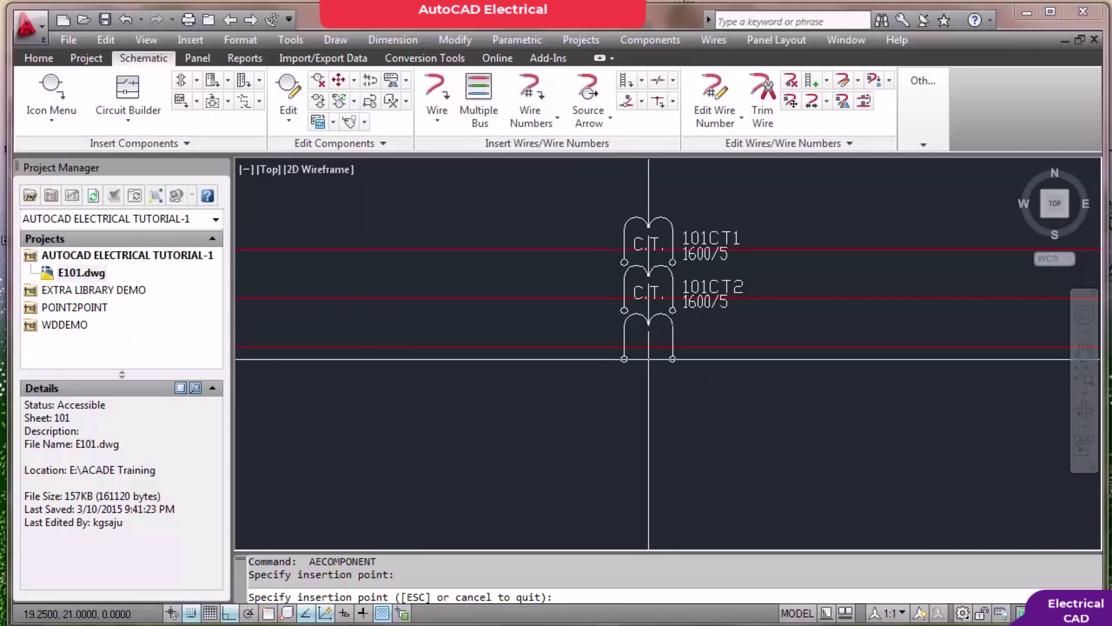
pyautogui.click(648, 359)
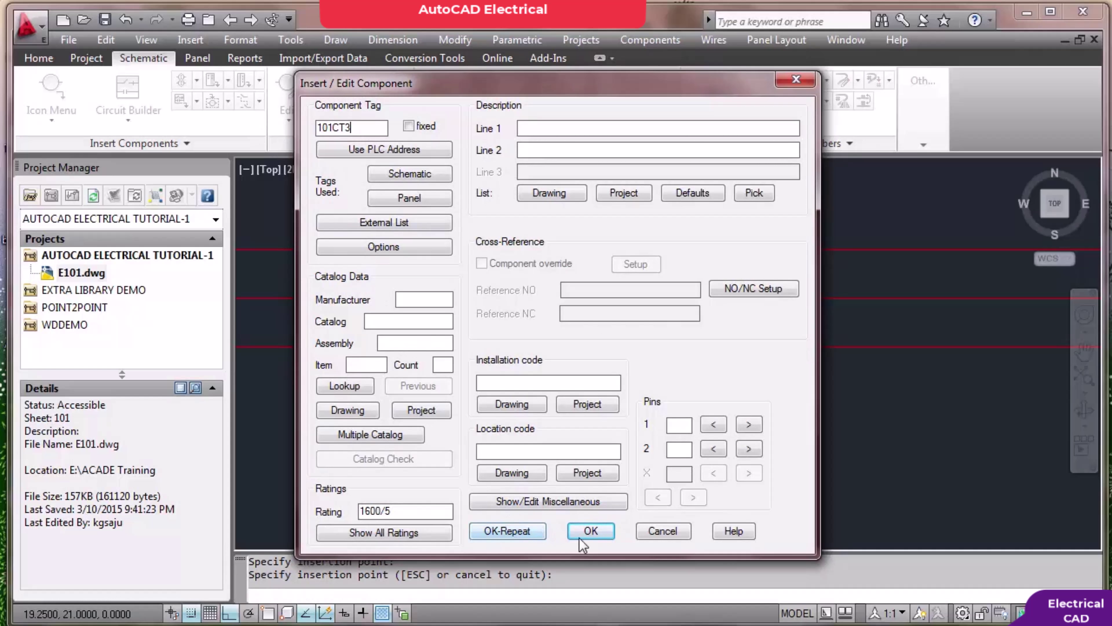
pyautogui.click(595, 530)
pyautogui.press('Escape')
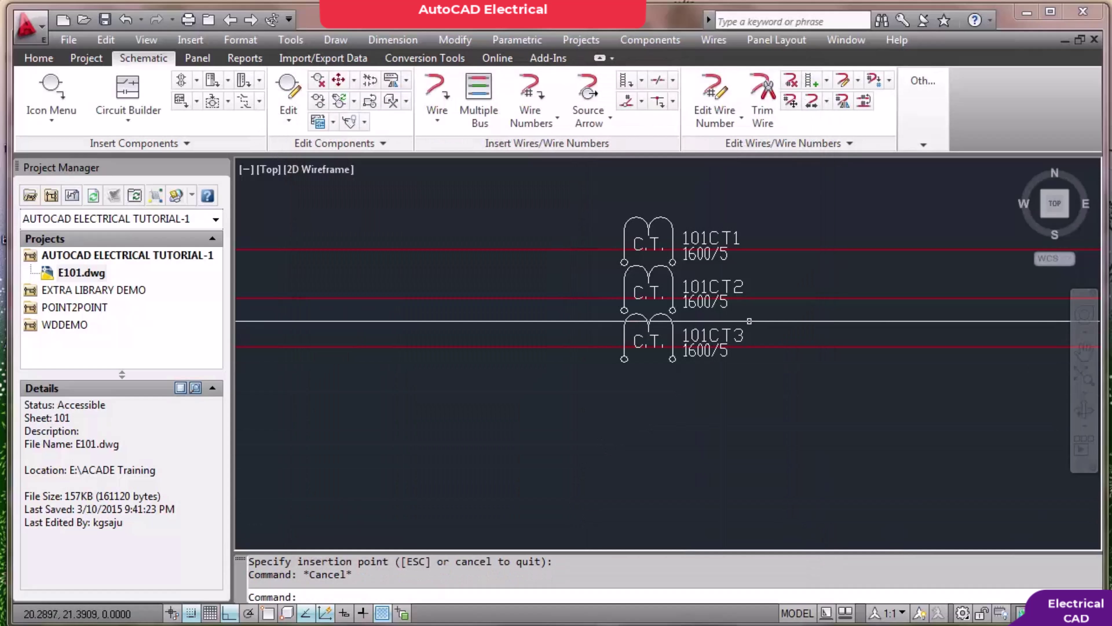
pyautogui.moveTo(751, 317); pyautogui.dragTo(636, 319, button='middle')
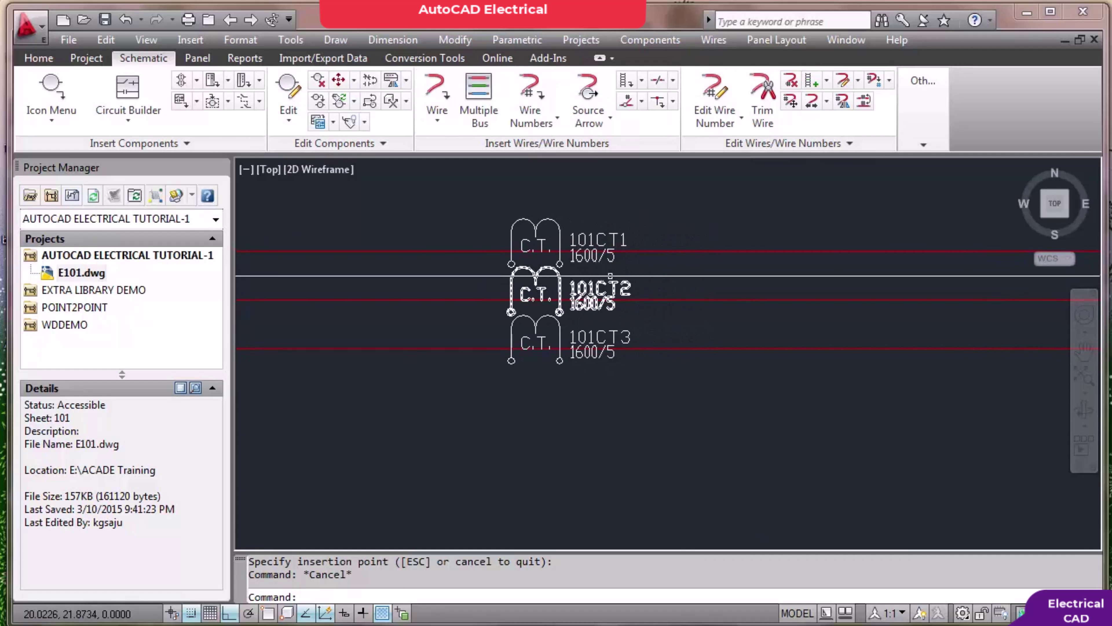
# With Move/Show Attribute, pick the 101CT1–101CT3 tag labels and the 1600/5 rating labels
pyautogui.press('Escape')
pyautogui.click(364, 121)
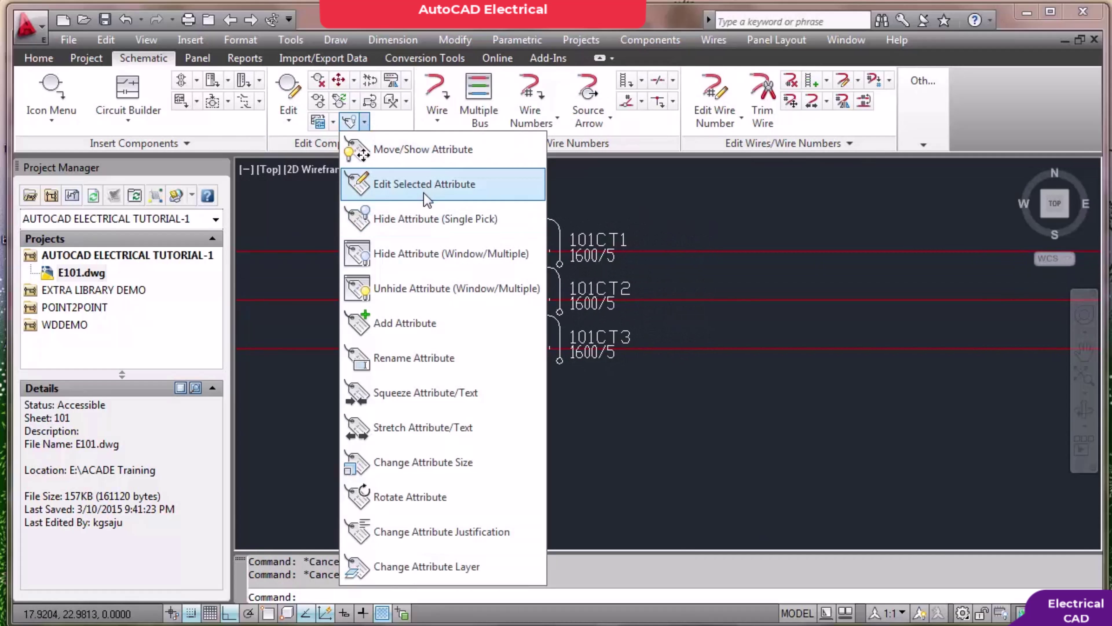
pyautogui.click(423, 151)
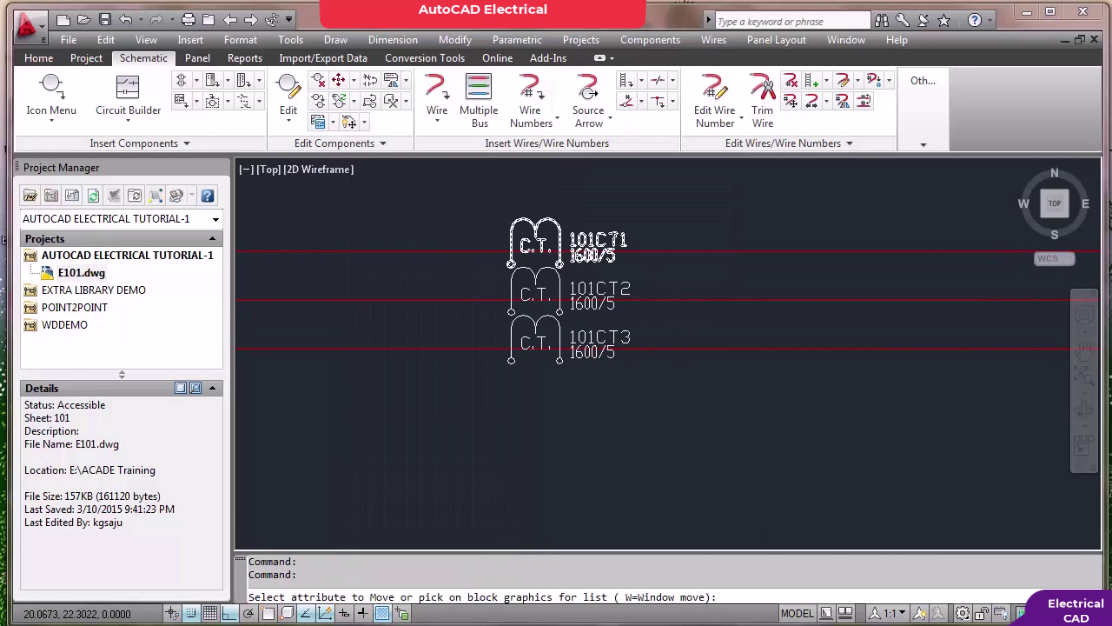
pyautogui.click(598, 241)
pyautogui.click(599, 288)
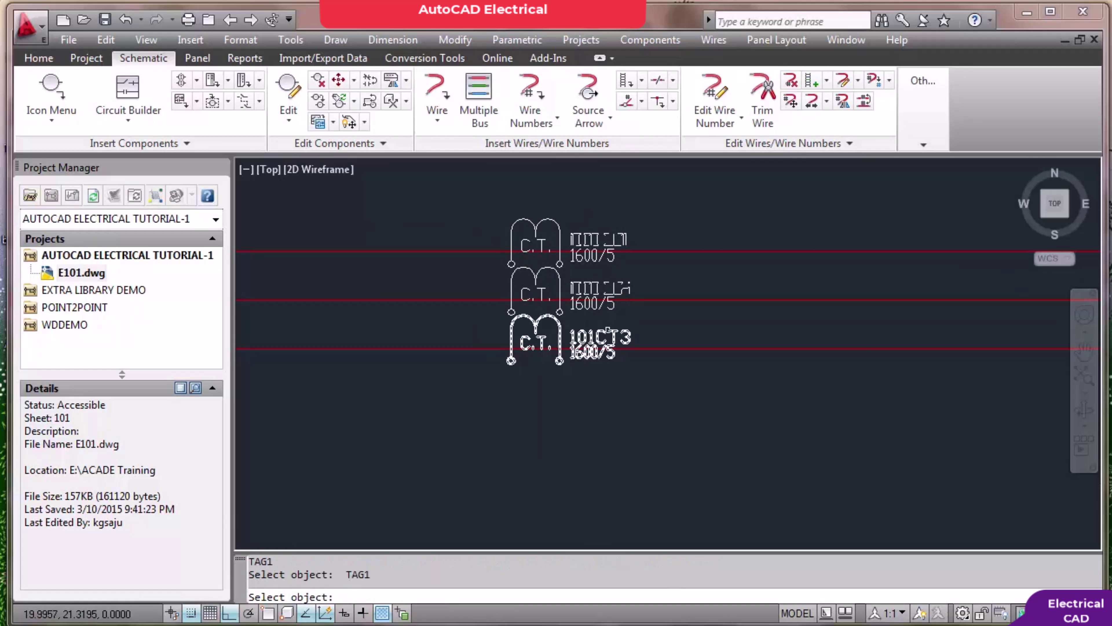
pyautogui.click(598, 337)
pyautogui.click(589, 352)
pyautogui.click(587, 307)
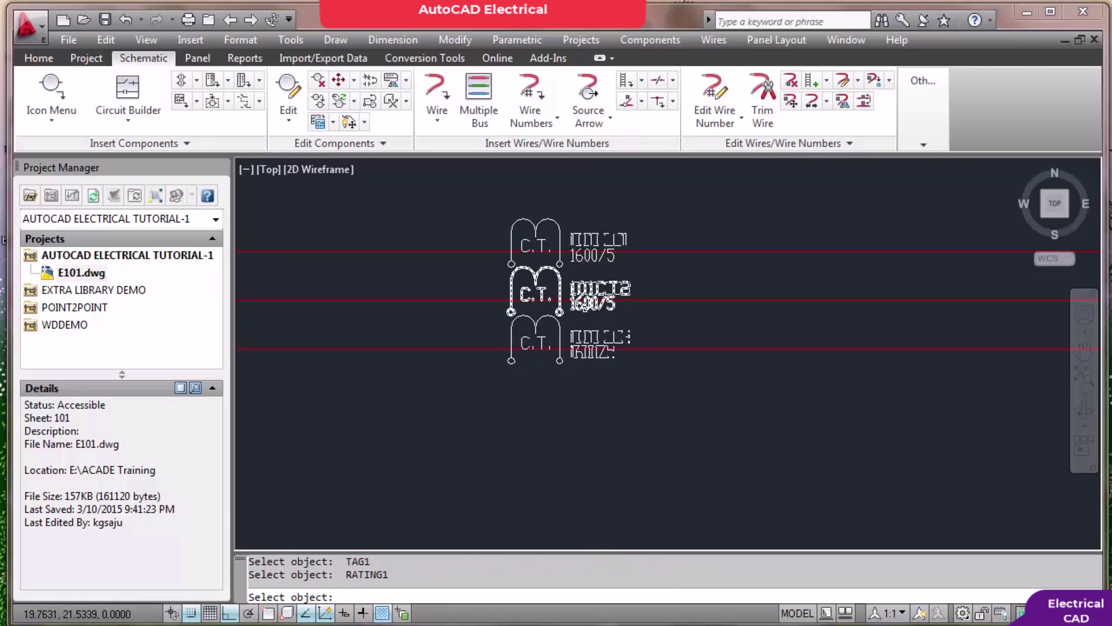
# Shift the selected tag and rating labels slightly upward, clear of the lines
pyautogui.scroll(3, 594, 280)
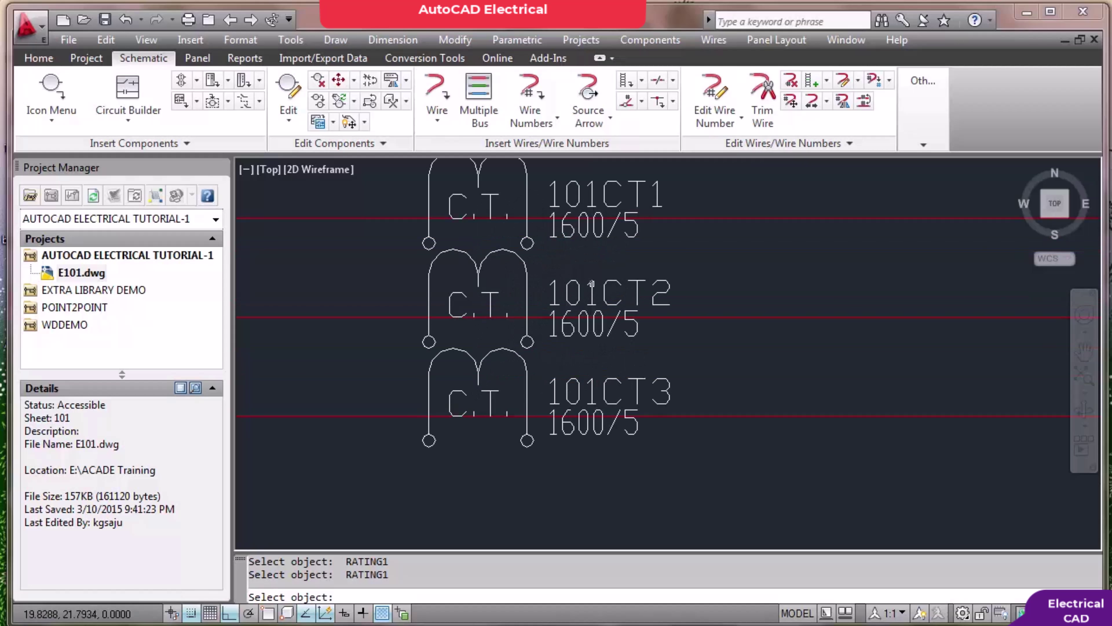
pyautogui.press('Return')
pyautogui.click(599, 251)
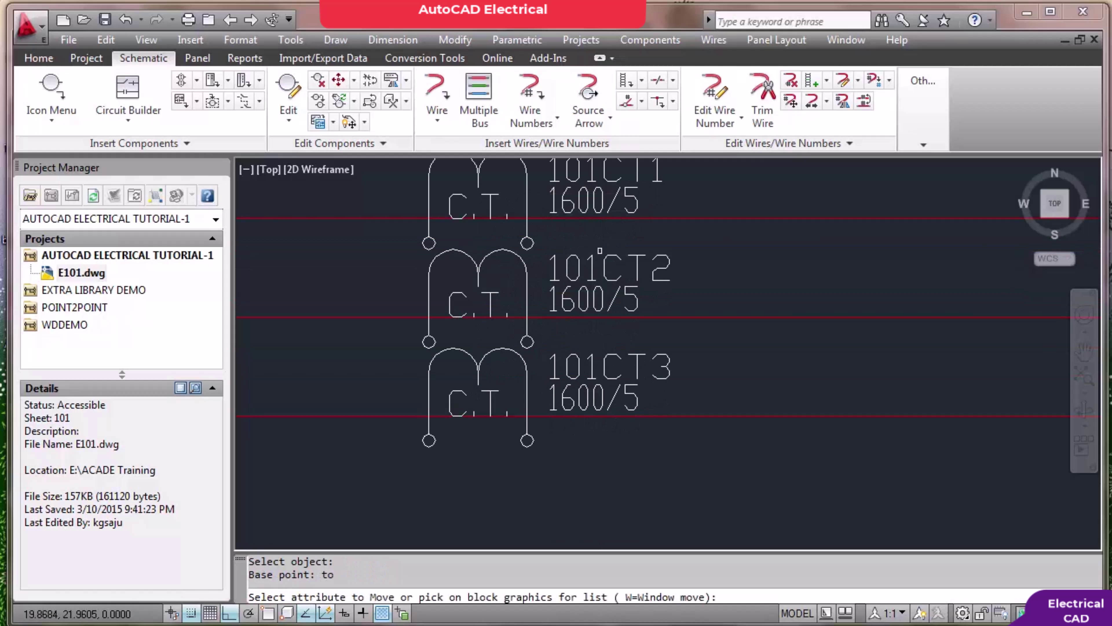
pyautogui.scroll(-5, 625, 329)
pyautogui.scroll(4, 599, 348)
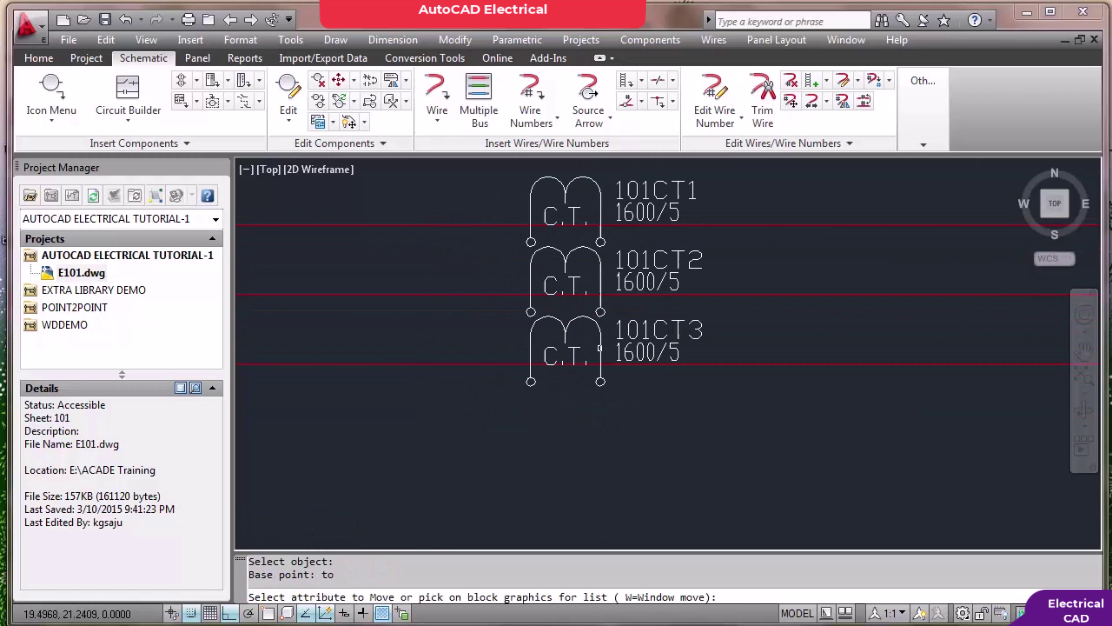
pyautogui.press('Escape')
pyautogui.scroll(-2, 582, 342)
pyautogui.scroll(-2, 567, 261)
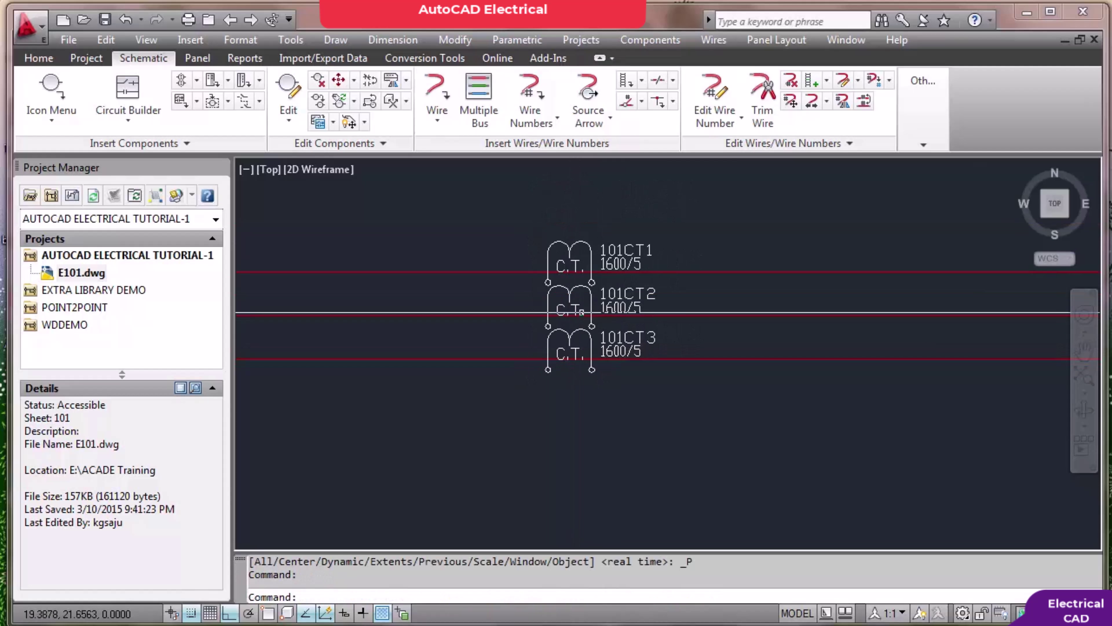
pyautogui.scroll(4, 572, 269)
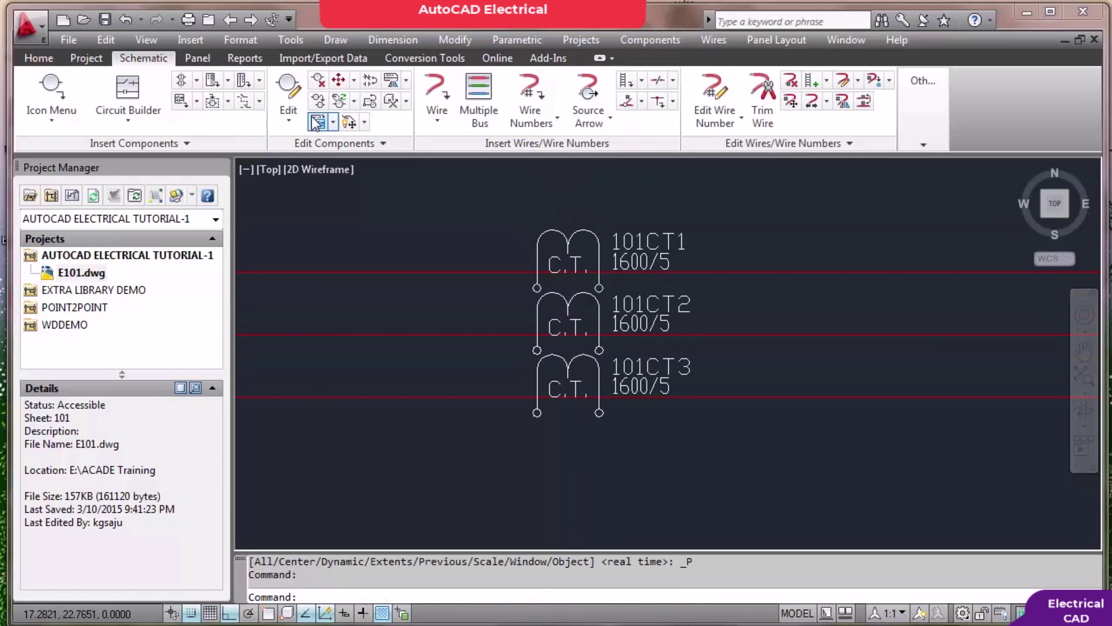
# Draw L-shaped wires down from 101CT2's right terminal and 101CT1's left terminal
pyautogui.click(437, 105)
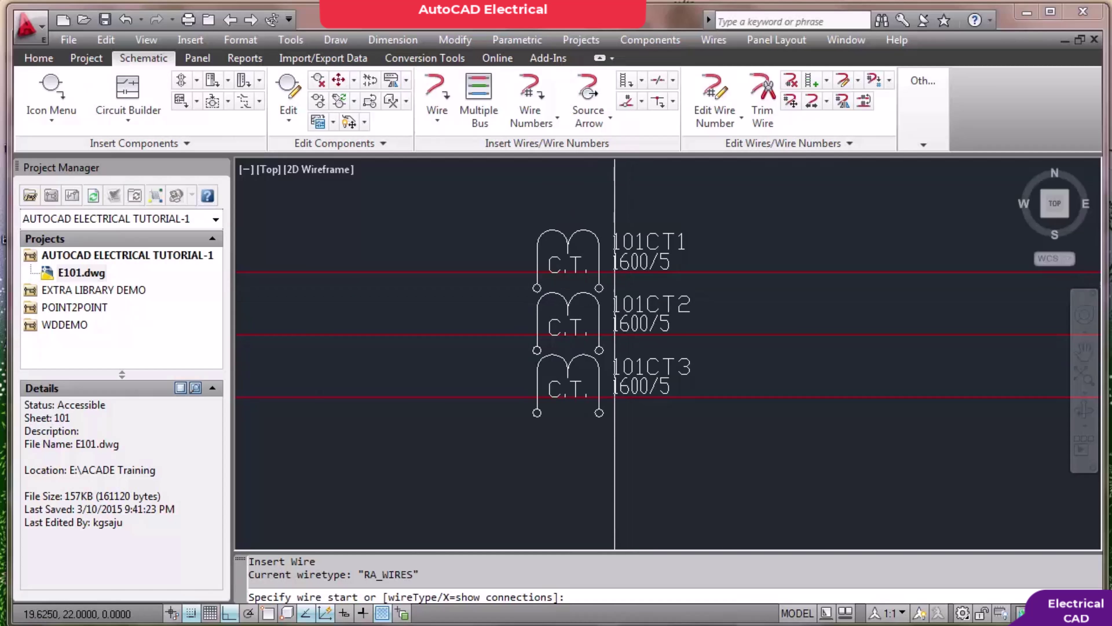
pyautogui.scroll(-4, 615, 287)
pyautogui.click(605, 287)
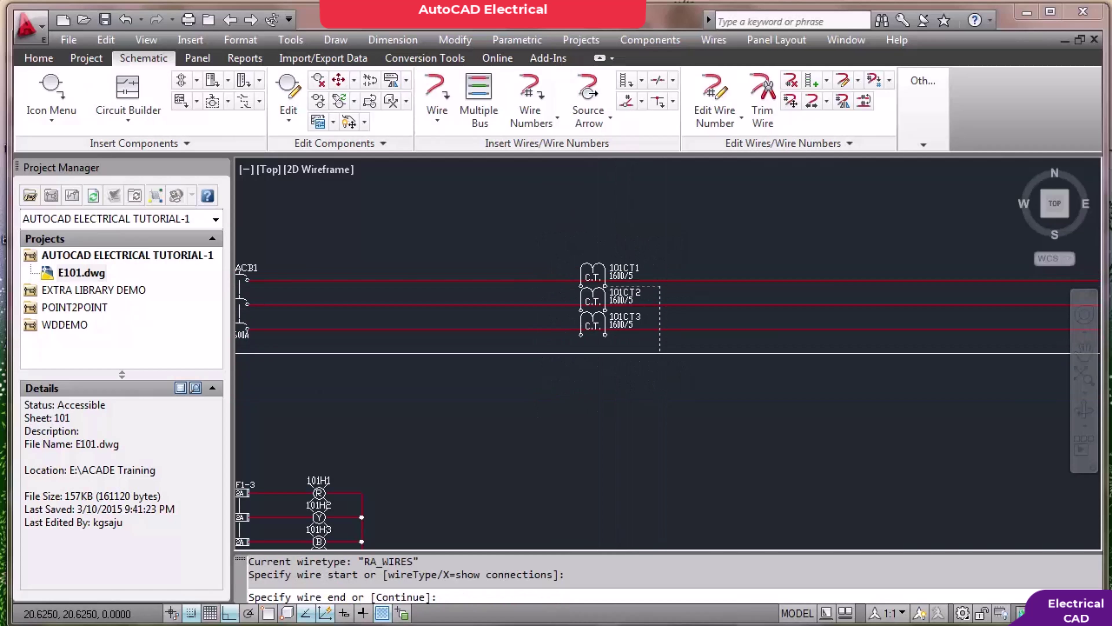
pyautogui.click(660, 382)
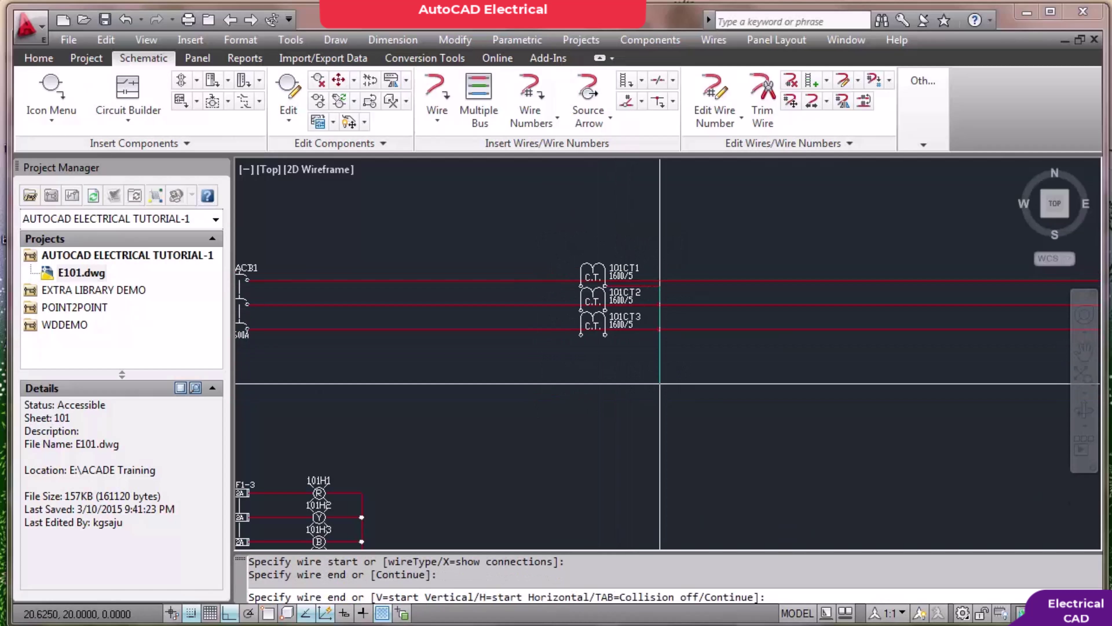
pyautogui.press('Return')
pyautogui.scroll(3, 587, 306)
pyautogui.press('Return')
pyautogui.click(573, 266)
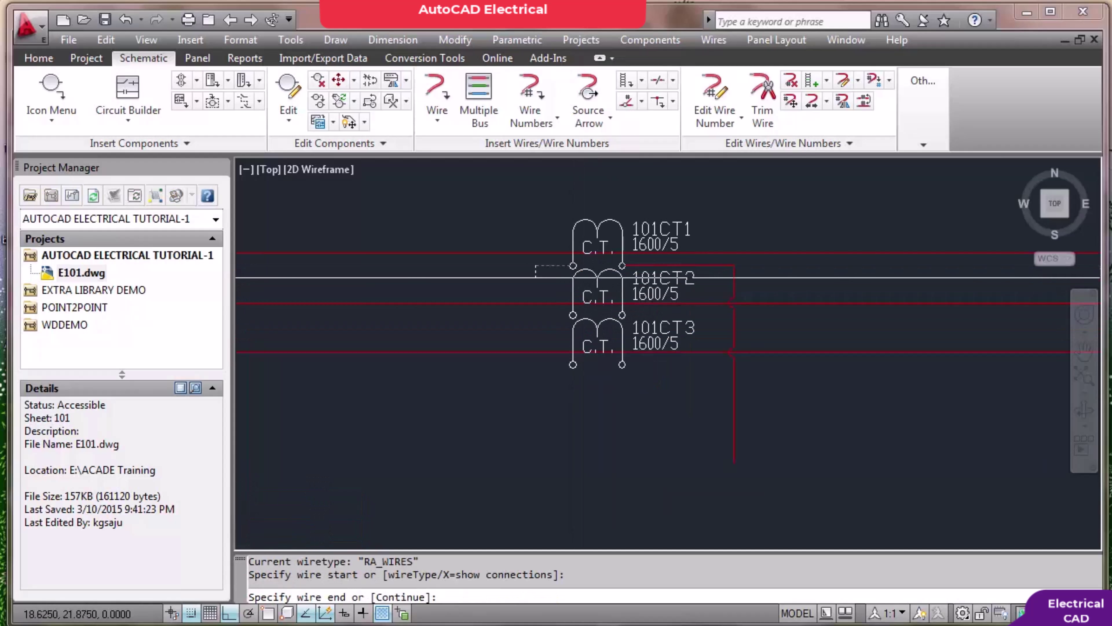
pyautogui.click(461, 463)
pyautogui.press('Return')
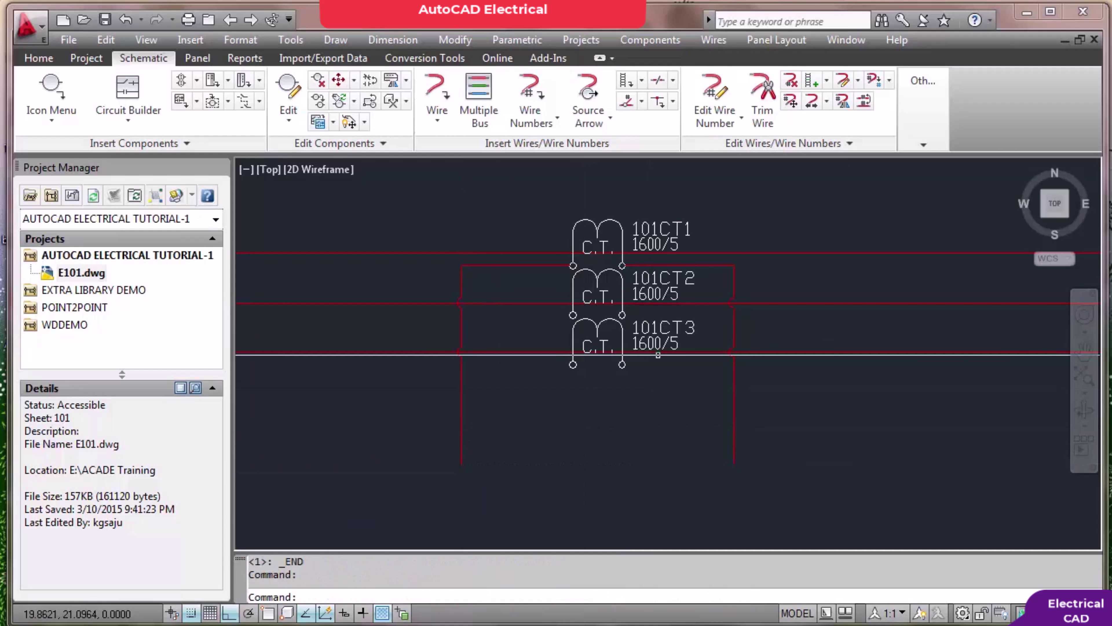
# Join the right terminals of 101CT2 and 101CT3 to the vertical wire
pyautogui.press('Return')
pyautogui.click(626, 314)
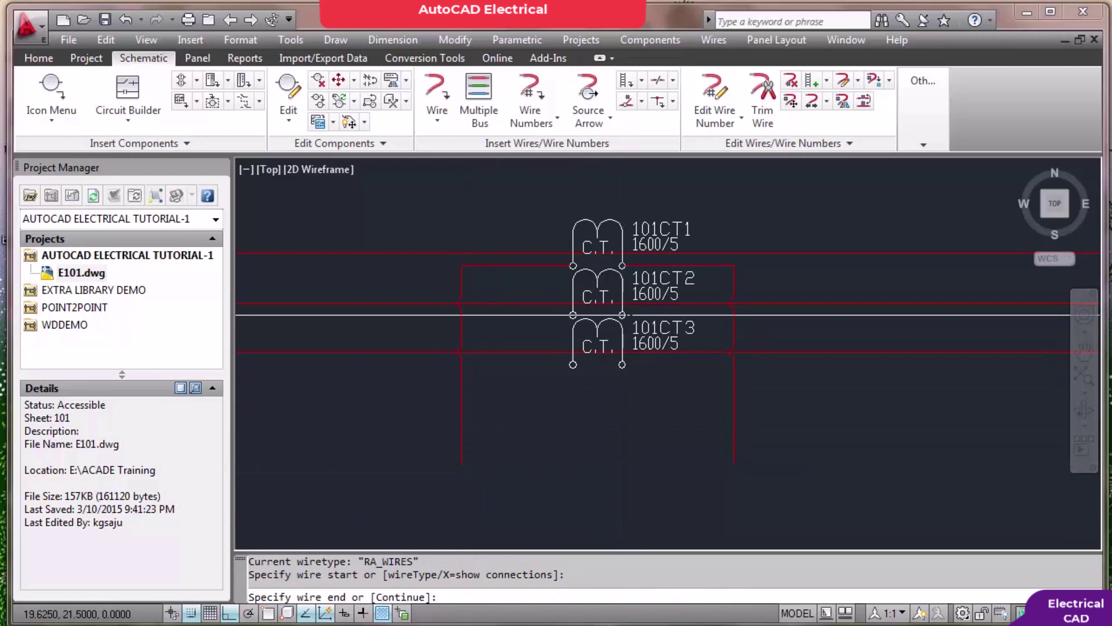
pyautogui.click(733, 315)
pyautogui.press('Return')
pyautogui.press('Return')
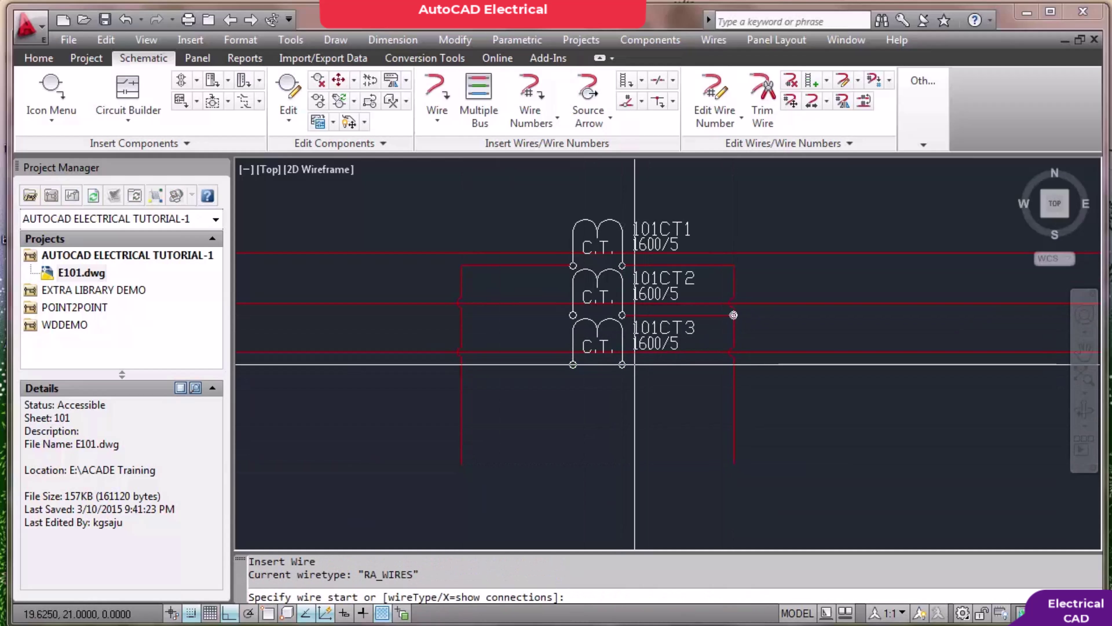
pyautogui.click(622, 365)
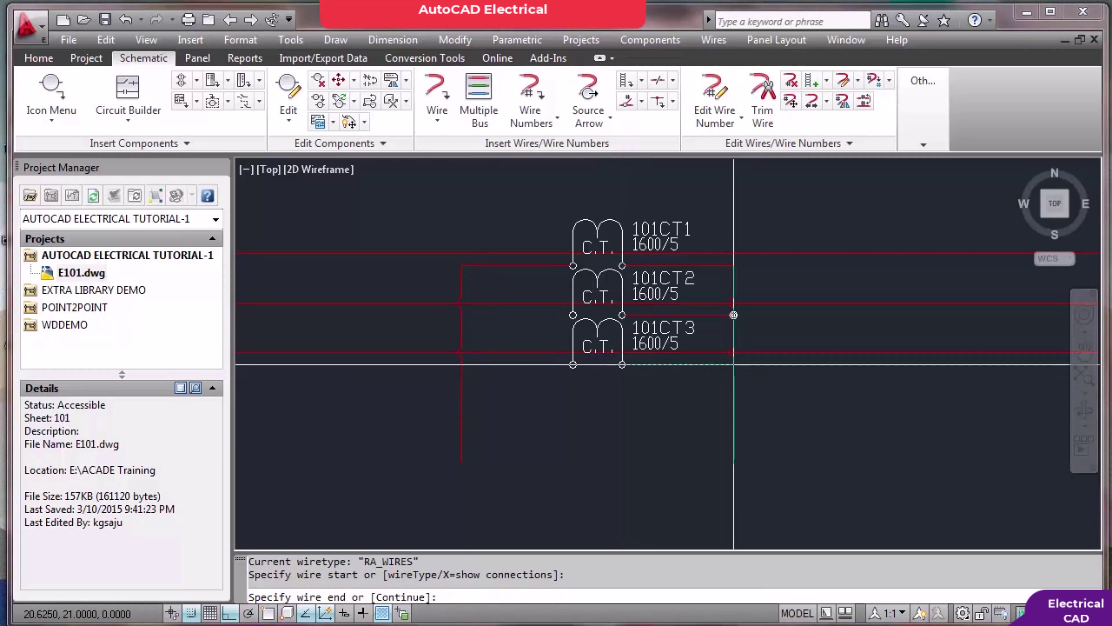
pyautogui.click(733, 364)
# Run wires from the left terminals of 101CT2 and 101CT3 down below the transformers
pyautogui.press('Return')
pyautogui.press('Return')
pyautogui.click(565, 315)
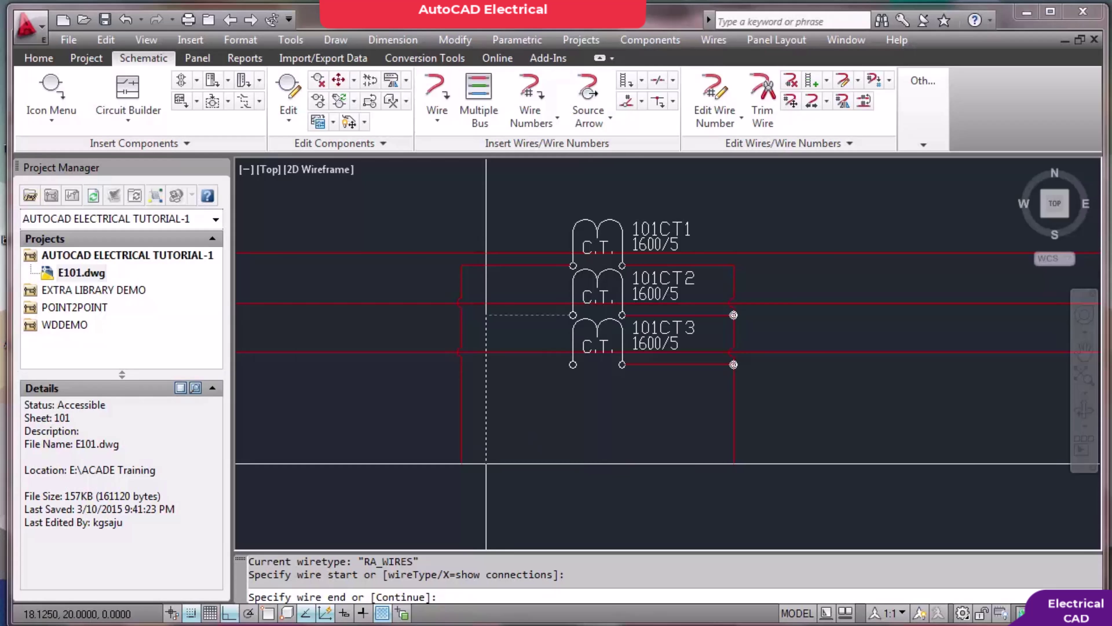
pyautogui.click(485, 487)
pyautogui.press('Return')
pyautogui.press('Return')
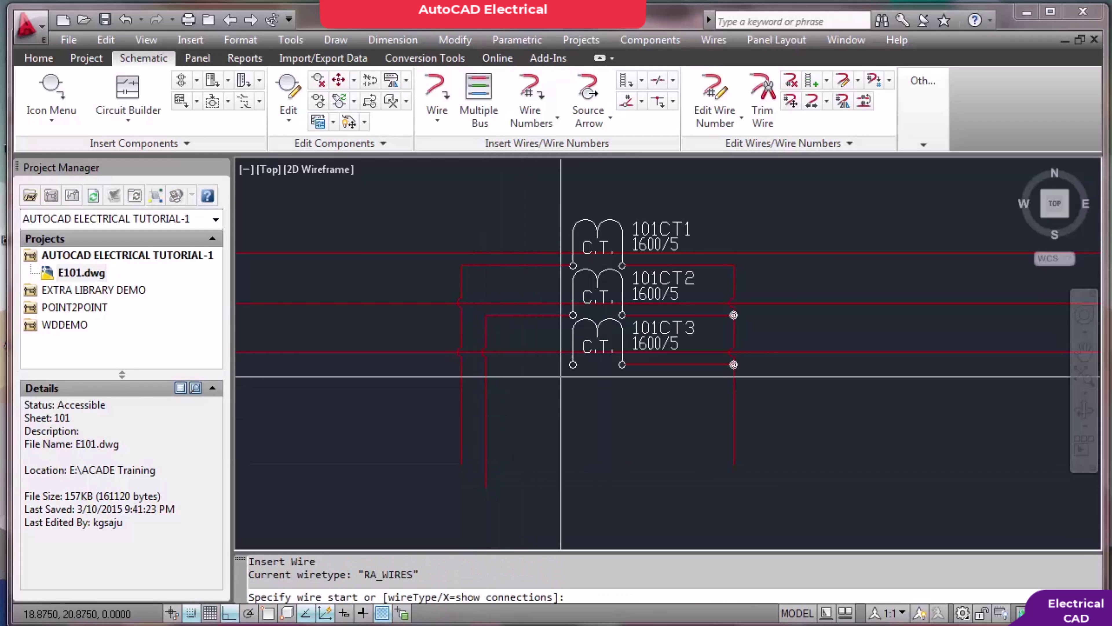
pyautogui.click(573, 364)
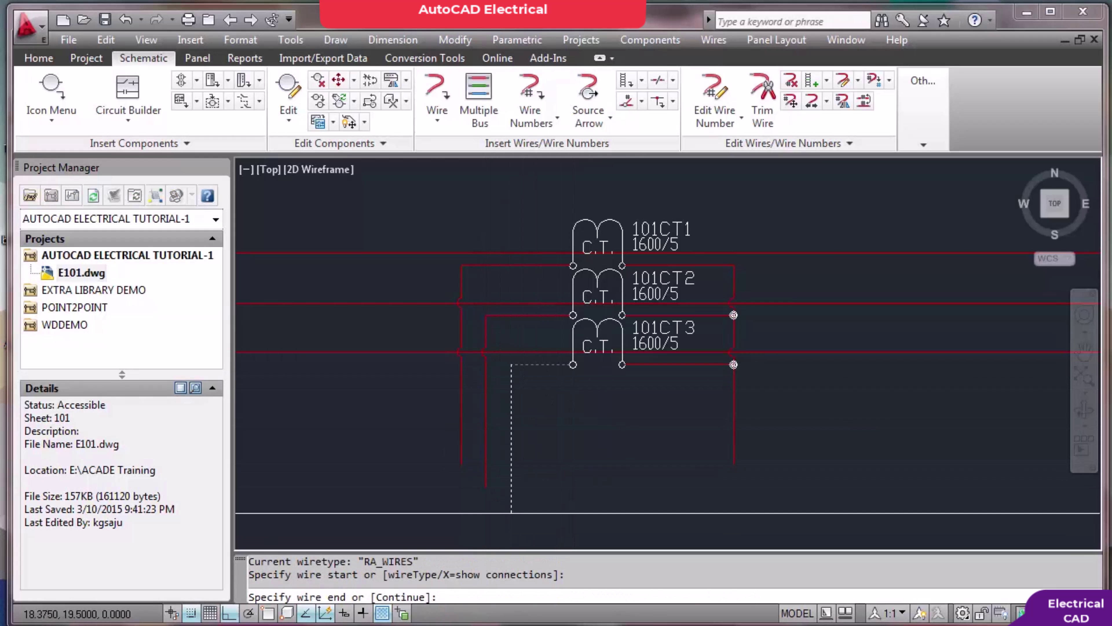
pyautogui.click(511, 512)
pyautogui.press('Return')
pyautogui.scroll(-5, 521, 373)
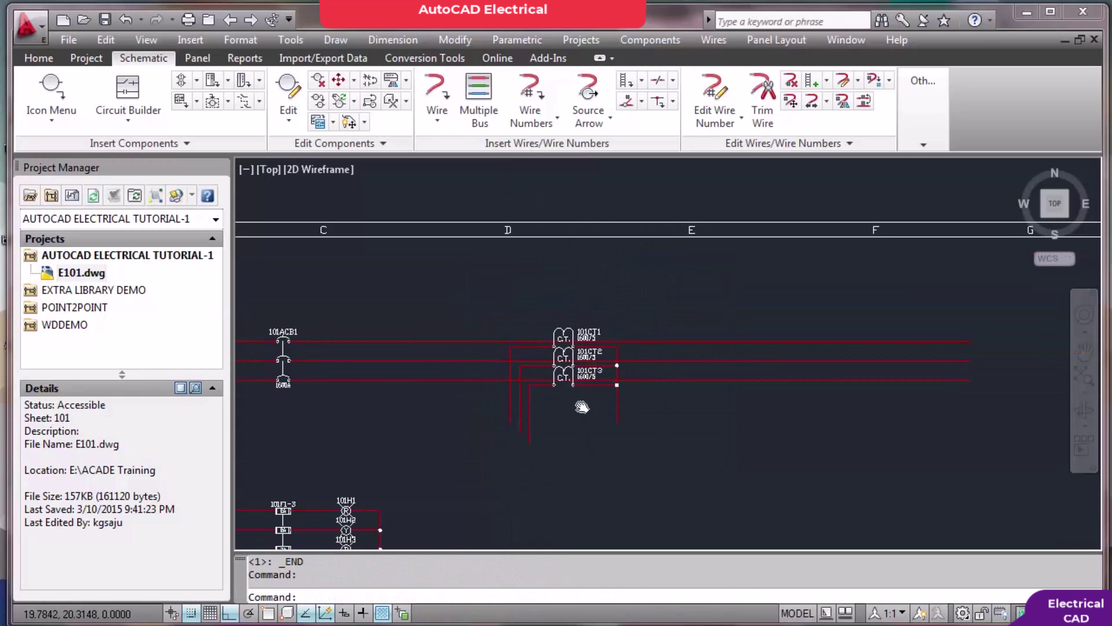
# Zoom in and out around the current-transformer area to review the new wiring
pyautogui.scroll(3, 523, 318)
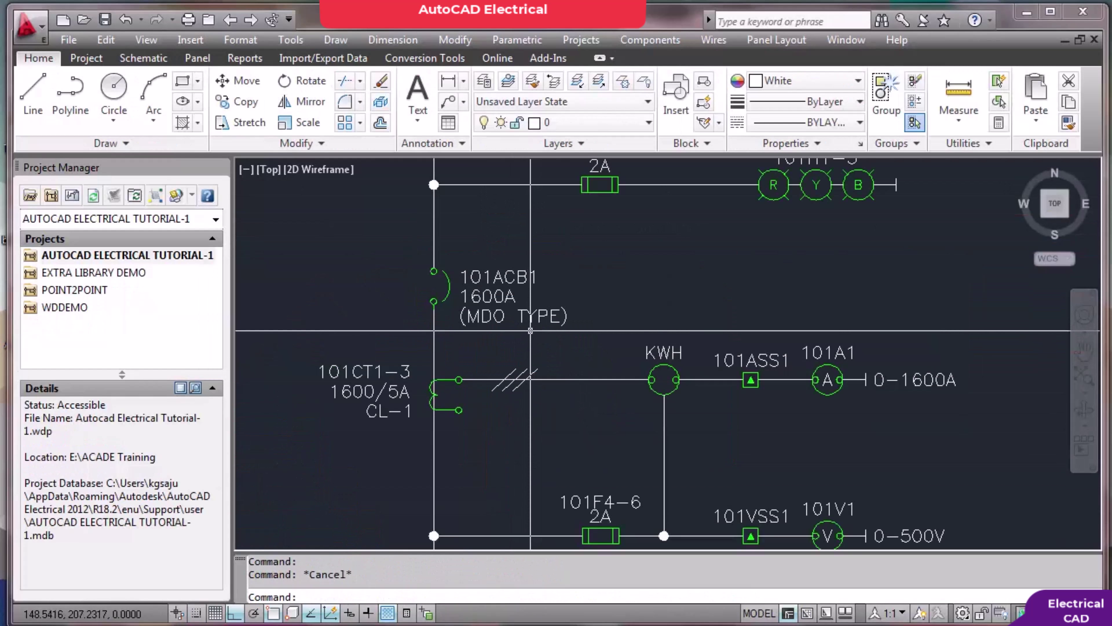
pyautogui.scroll(-3, 513, 378)
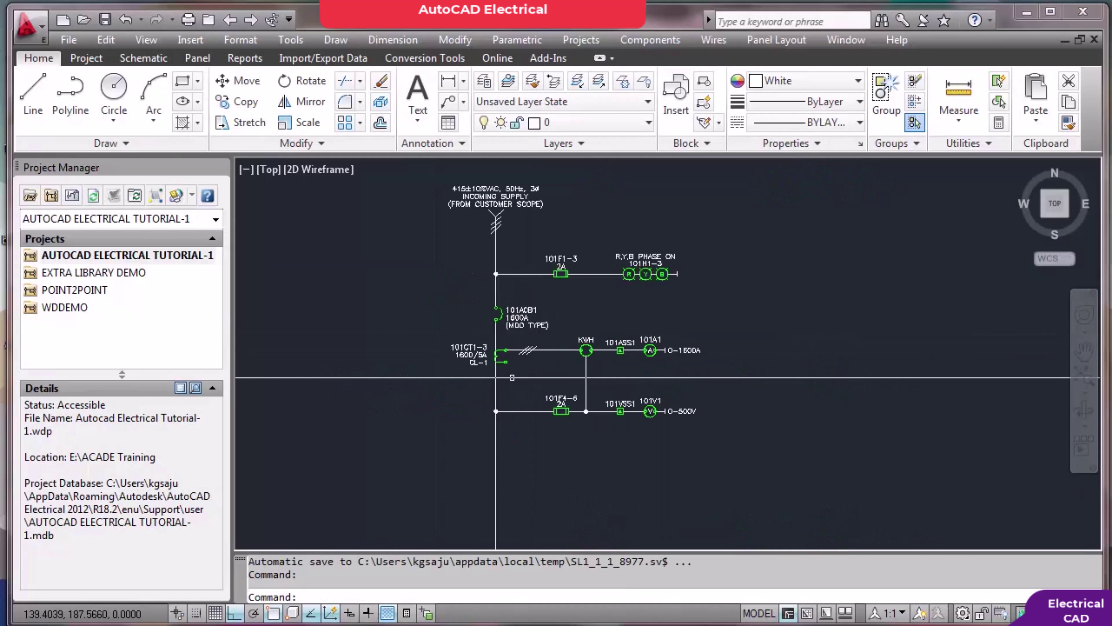
pyautogui.scroll(3, 513, 377)
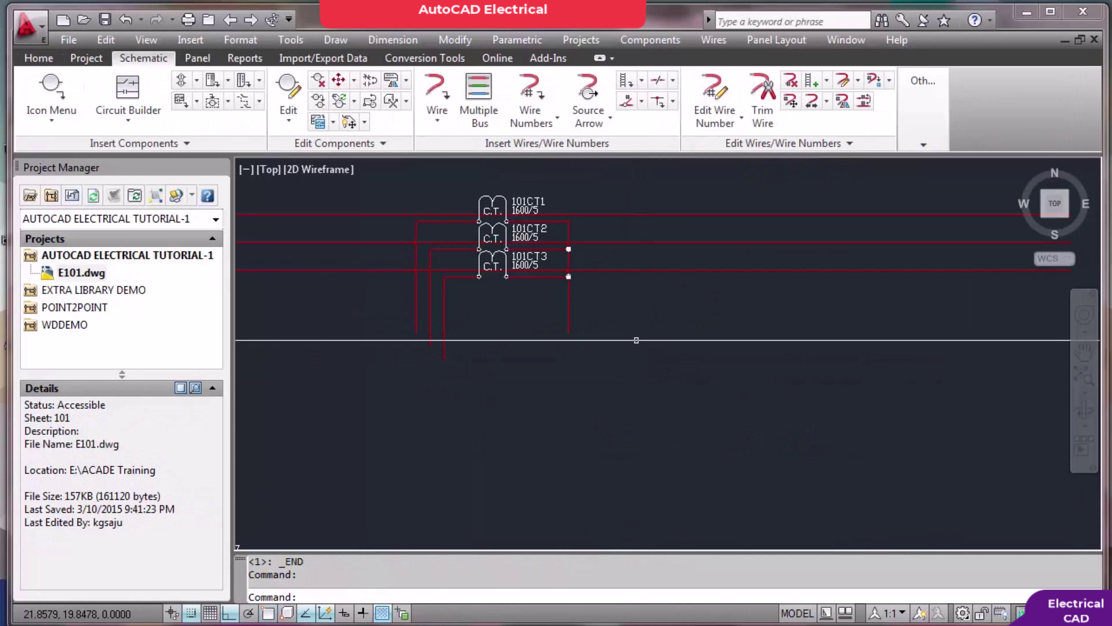
pyautogui.scroll(-3, 632, 340)
pyautogui.scroll(2, 516, 340)
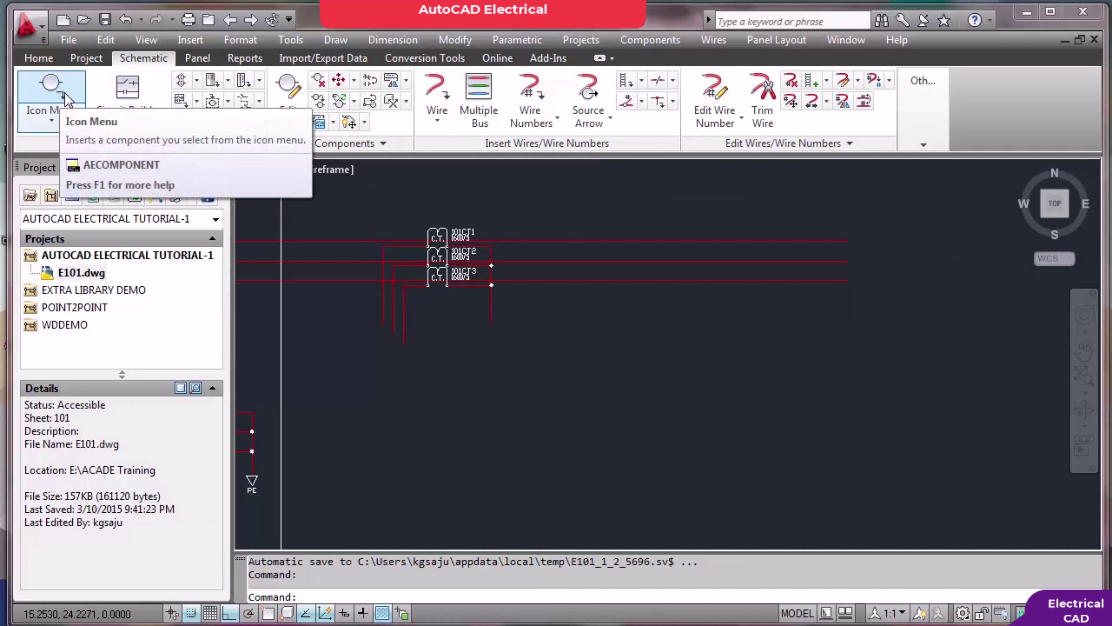
pyautogui.scroll(2, 145, 101)
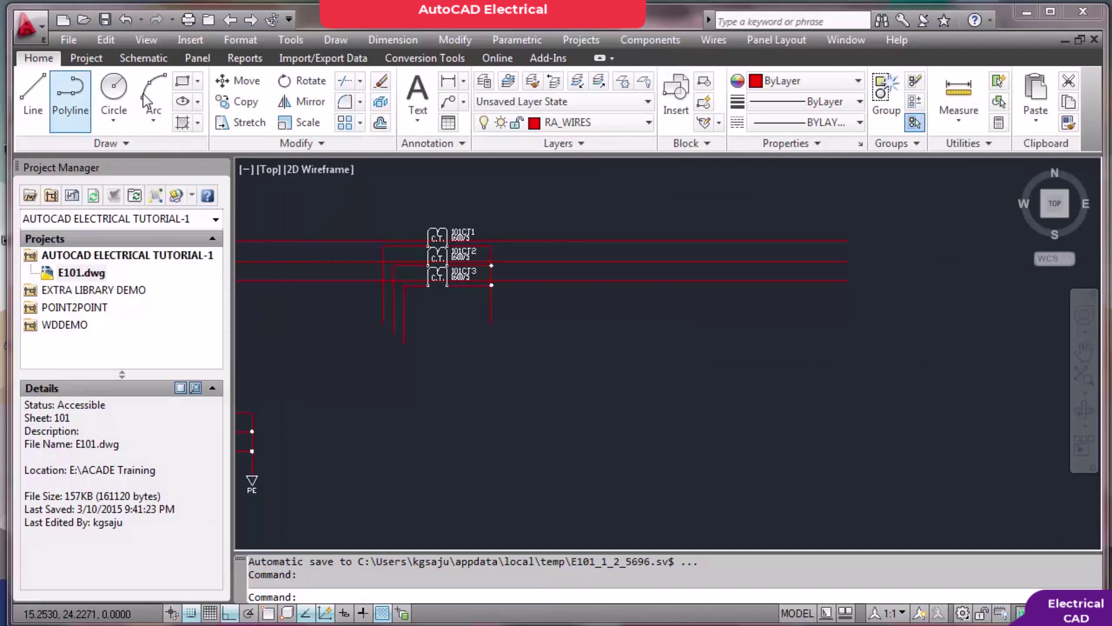
# Draw a rectangular meter box below the current transformers
pyautogui.click(182, 80)
pyautogui.scroll(1, 549, 357)
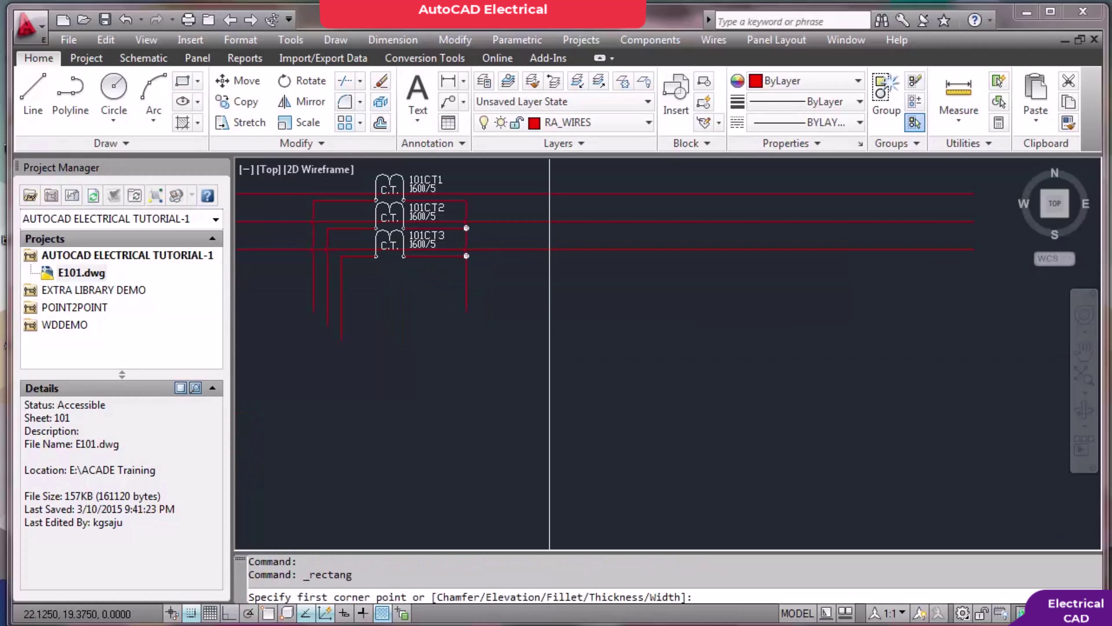
pyautogui.click(549, 347)
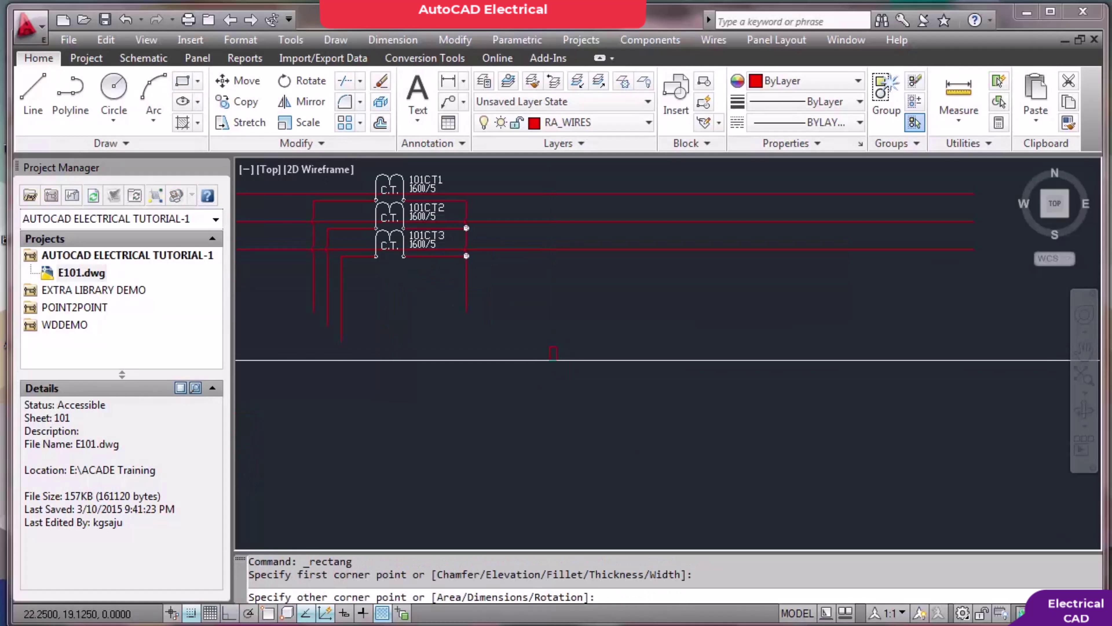
pyautogui.click(591, 423)
pyautogui.press('Escape')
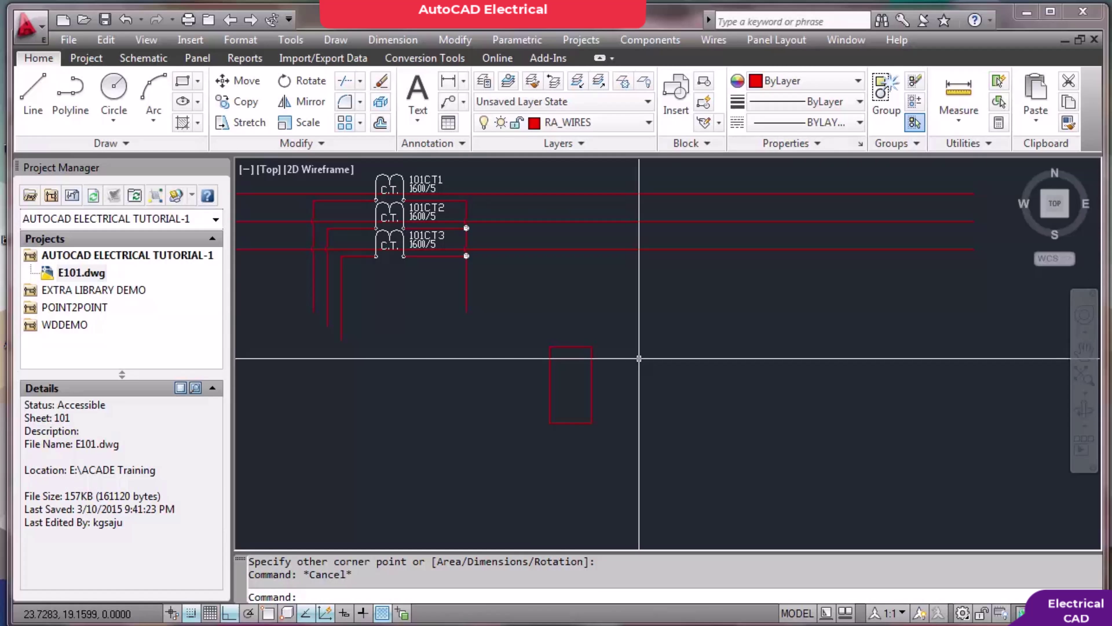
# Move the meter box rectangle onto layer 0 using CHANGE
pyautogui.press('Return')
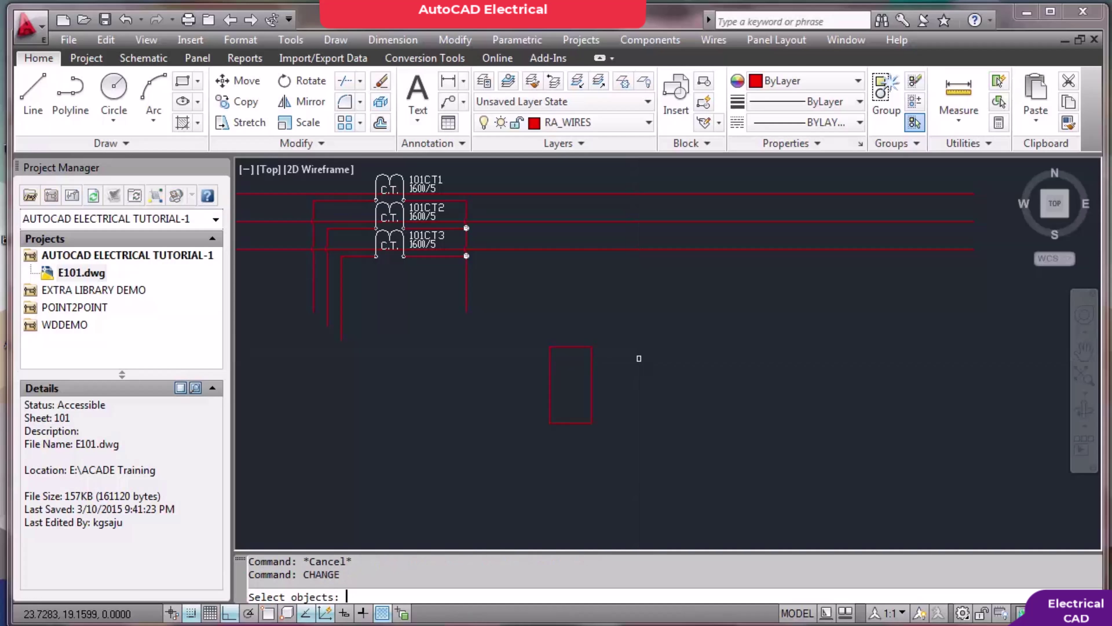
pyautogui.click(638, 359)
pyautogui.click(532, 374)
pyautogui.press('Return')
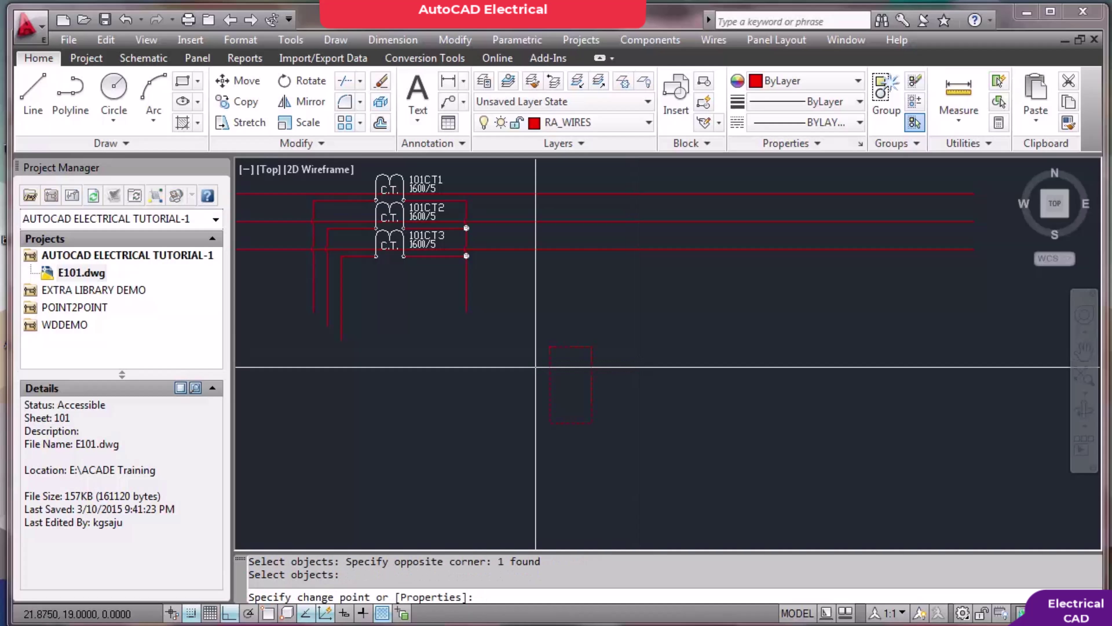
pyautogui.write('P')
pyautogui.press('Return')
pyautogui.write('LA')
pyautogui.press('Return')
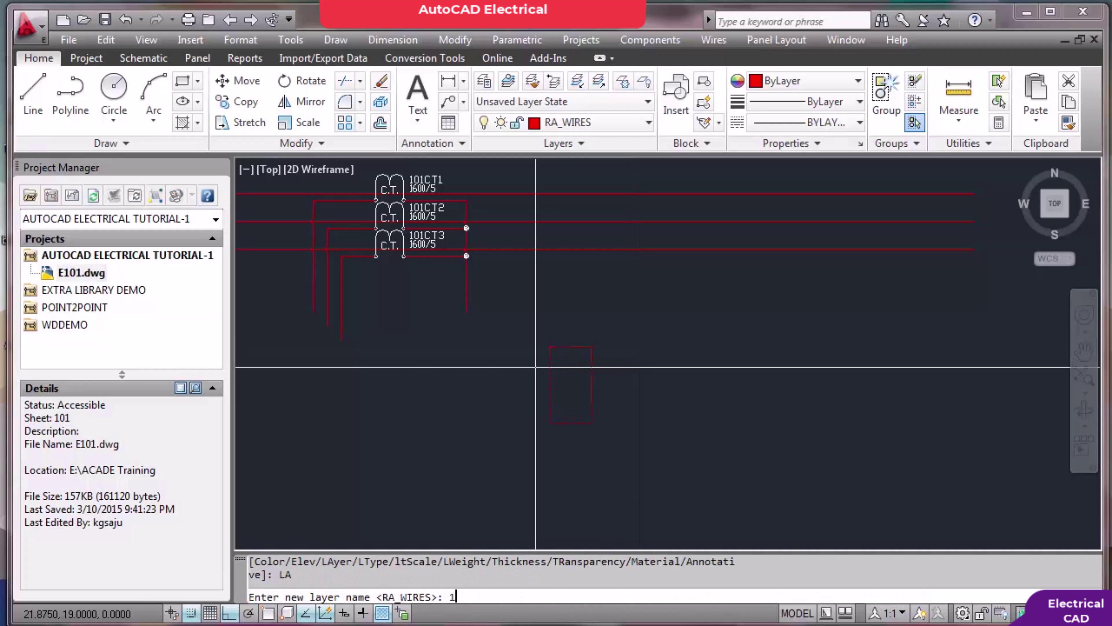
pyautogui.write('0')
pyautogui.press('Return')
pyautogui.press('Return')
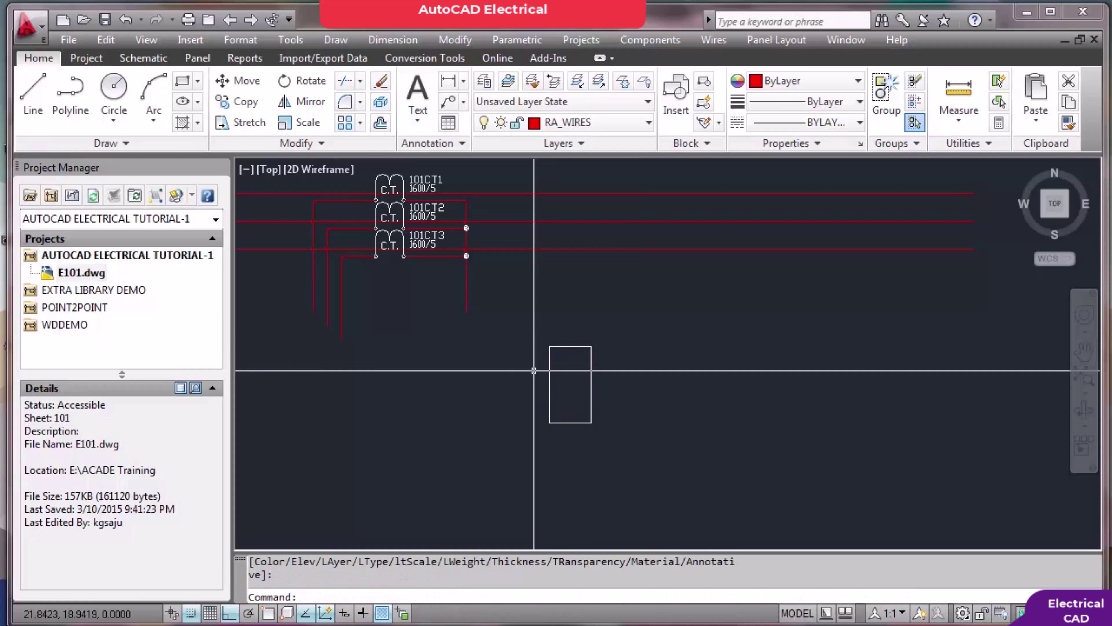
# Stretch the first two CT wire drops further down toward the meter box
pyautogui.write('STR')
pyautogui.press('Return')
pyautogui.click(489, 342)
pyautogui.click(412, 276)
pyautogui.press('Return')
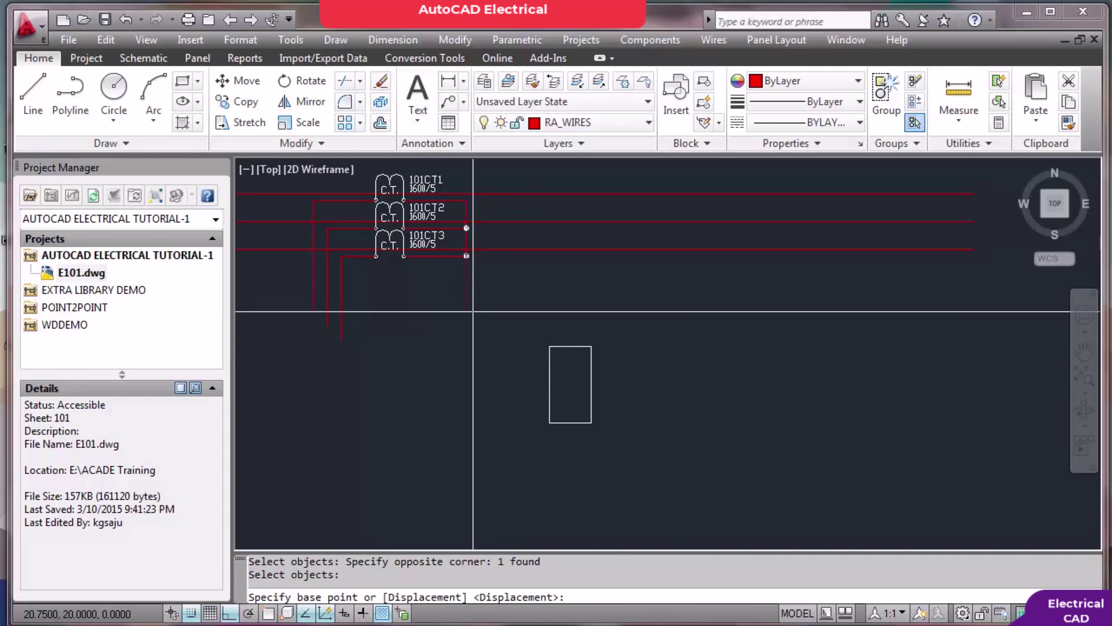
pyautogui.click(467, 311)
pyautogui.click(472, 360)
pyautogui.press('Return')
pyautogui.click(373, 350)
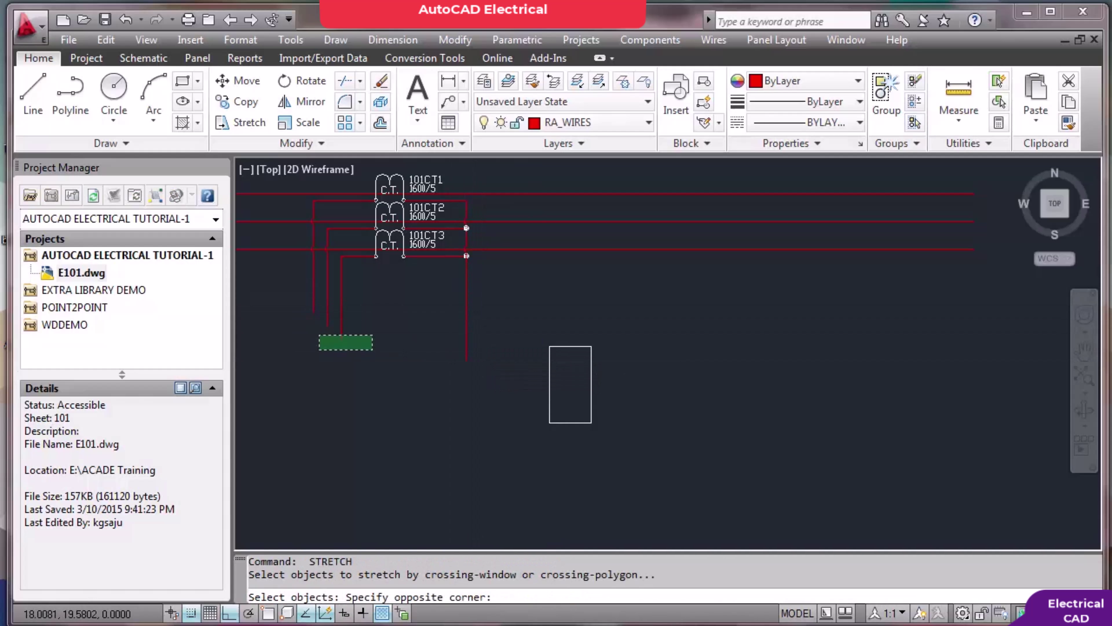
pyautogui.click(318, 334)
pyautogui.press('Return')
pyautogui.click(355, 339)
pyautogui.click(361, 374)
# Stretch another wire drop down, abandoning the final three-wire stretch
pyautogui.press('Return')
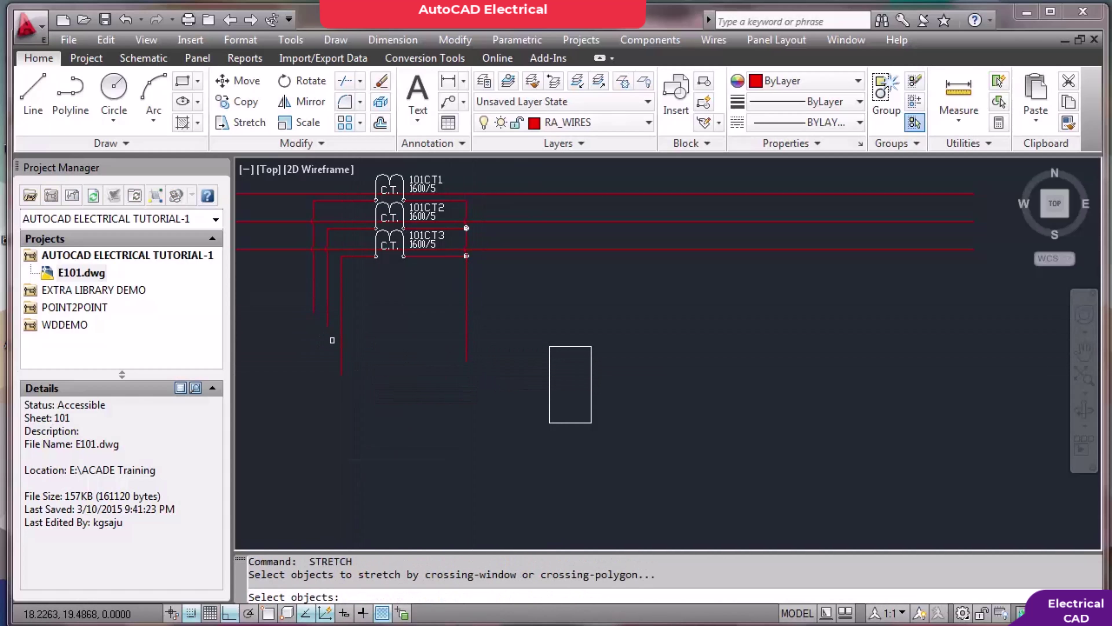
pyautogui.click(324, 340)
pyautogui.press('Return')
pyautogui.click(354, 325)
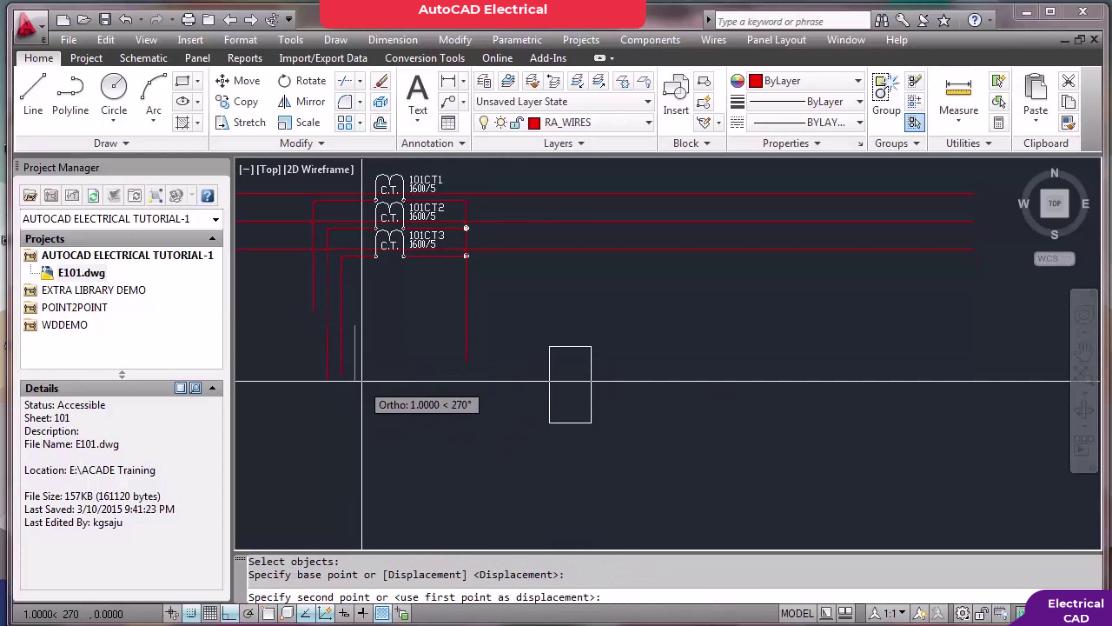
pyautogui.click(362, 381)
pyautogui.press('Return')
pyautogui.click(359, 325)
pyautogui.click(306, 303)
pyautogui.press('Return')
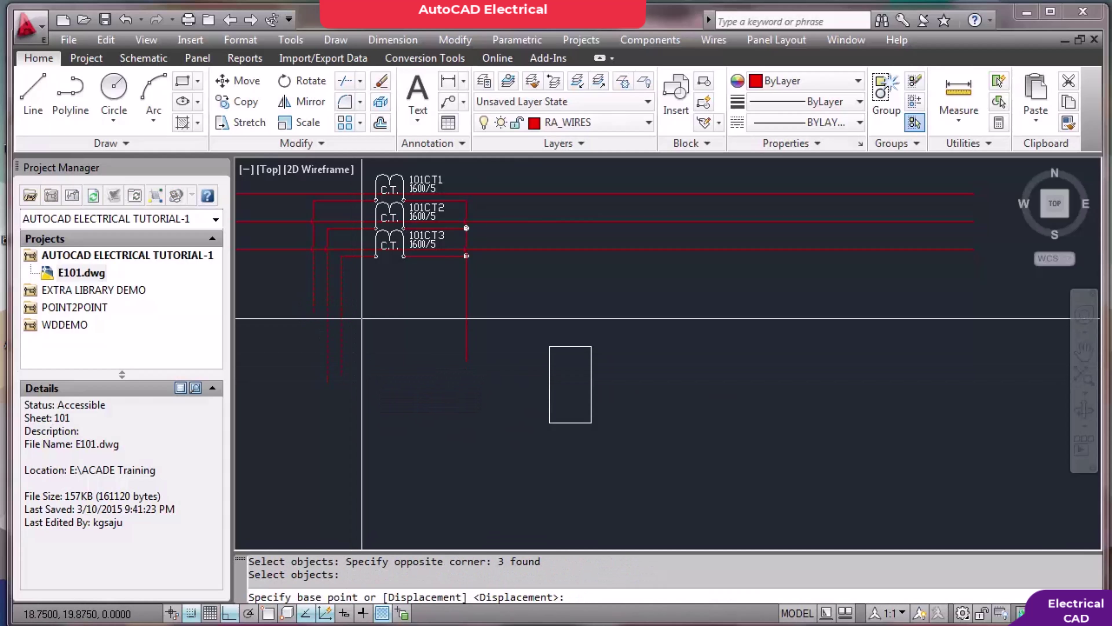
pyautogui.click(362, 311)
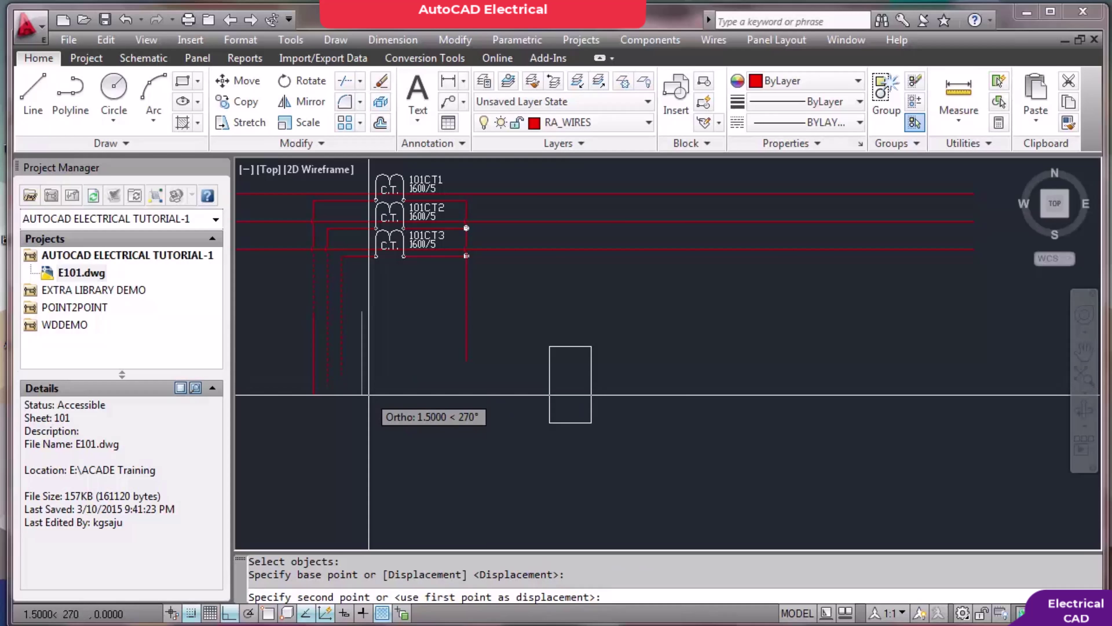
pyautogui.press('Escape')
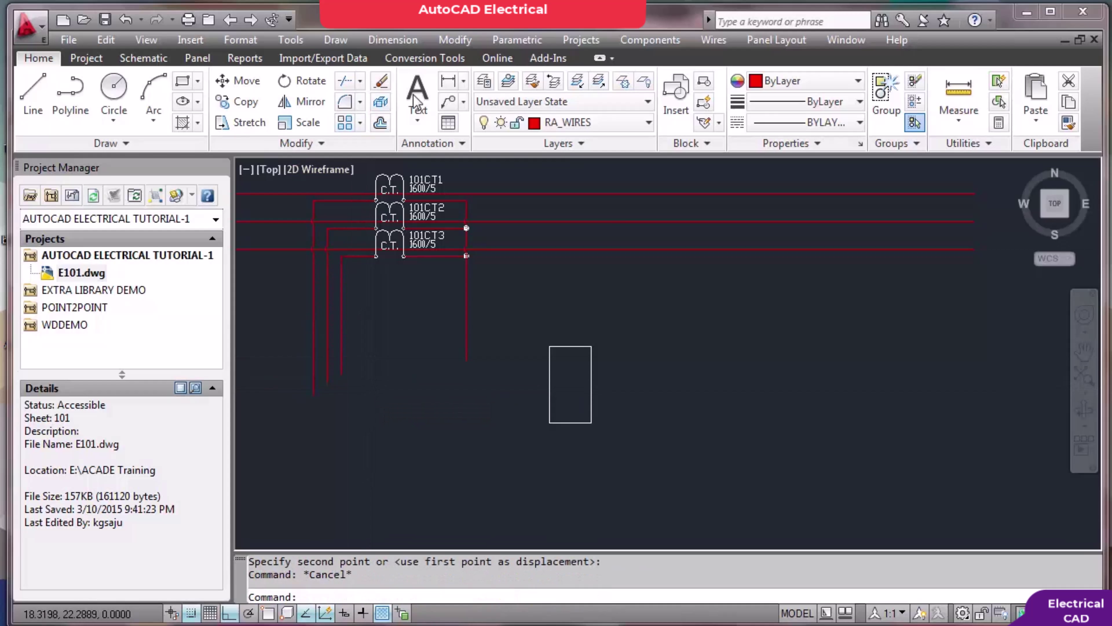
pyautogui.click(145, 59)
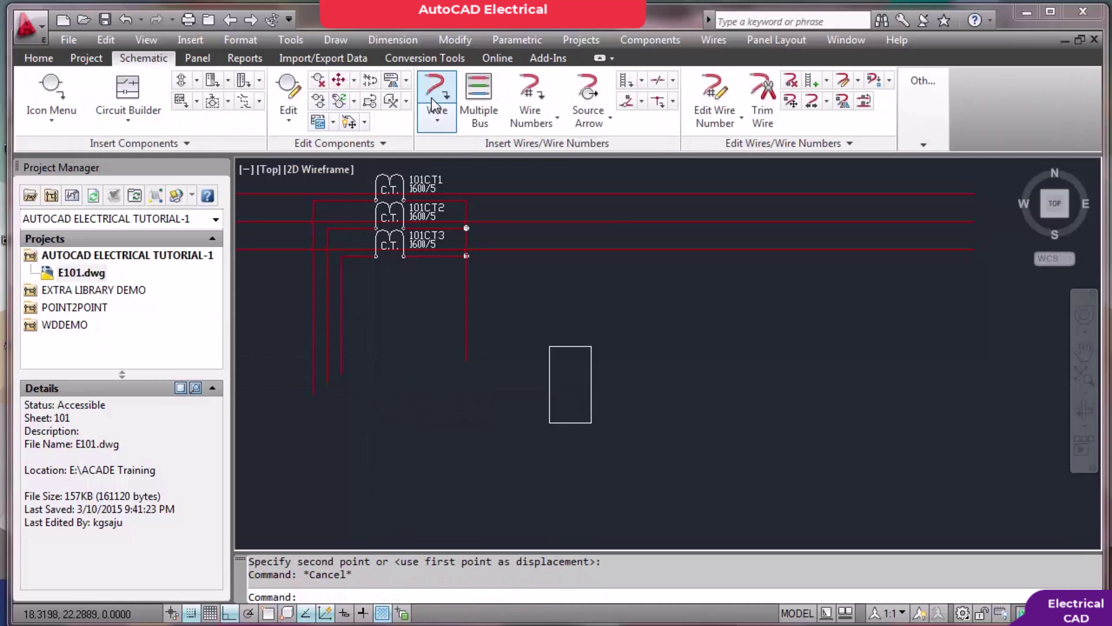
pyautogui.click(444, 99)
# Draw four horizontal wires from the CT drops into the meter box's left edge
pyautogui.click(467, 360)
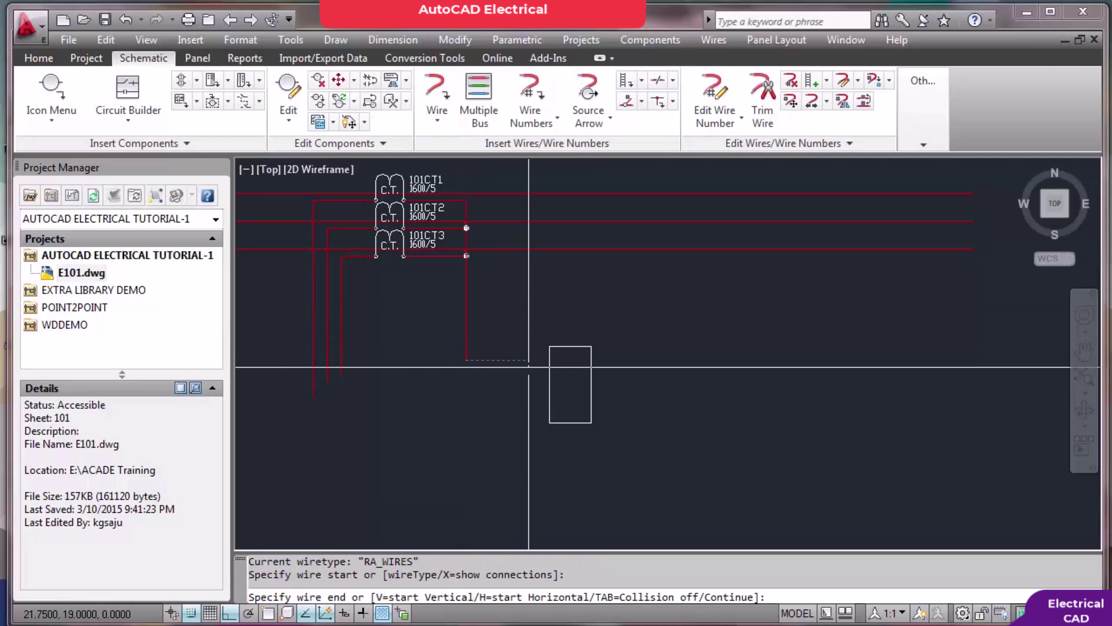
pyautogui.click(550, 360)
pyautogui.press('Return')
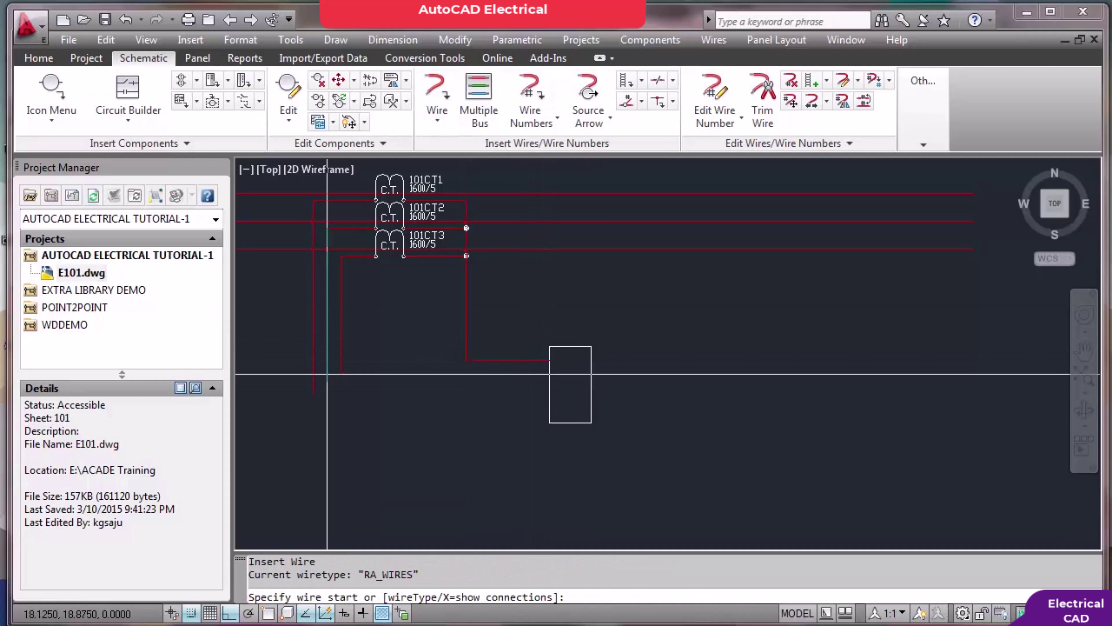
pyautogui.click(341, 374)
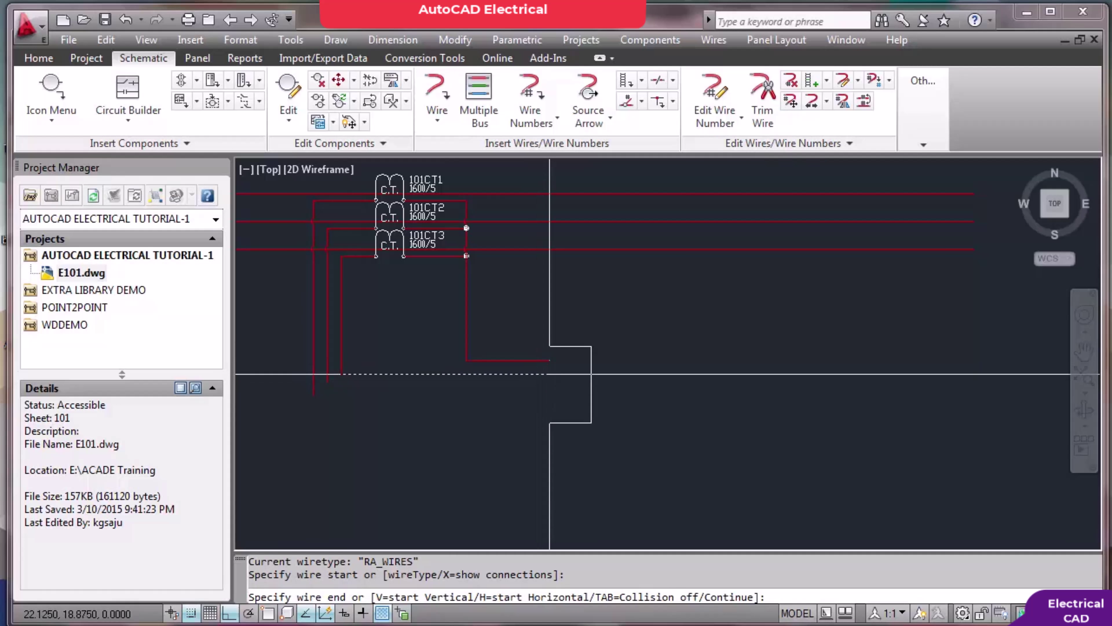
pyautogui.click(549, 374)
pyautogui.press('Return')
pyautogui.click(327, 380)
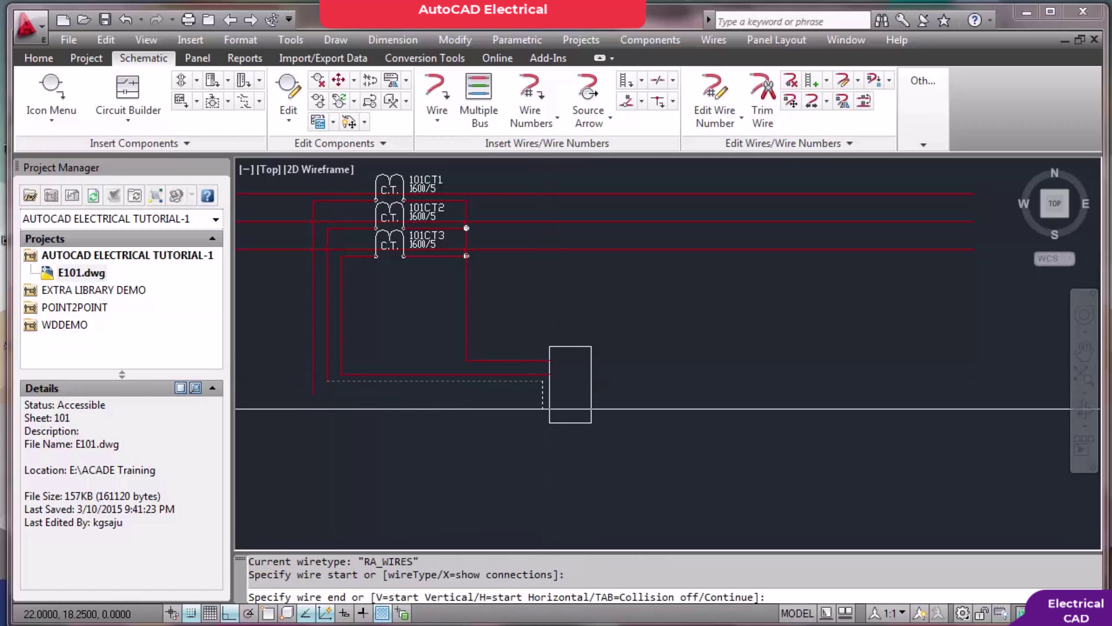
pyautogui.click(549, 381)
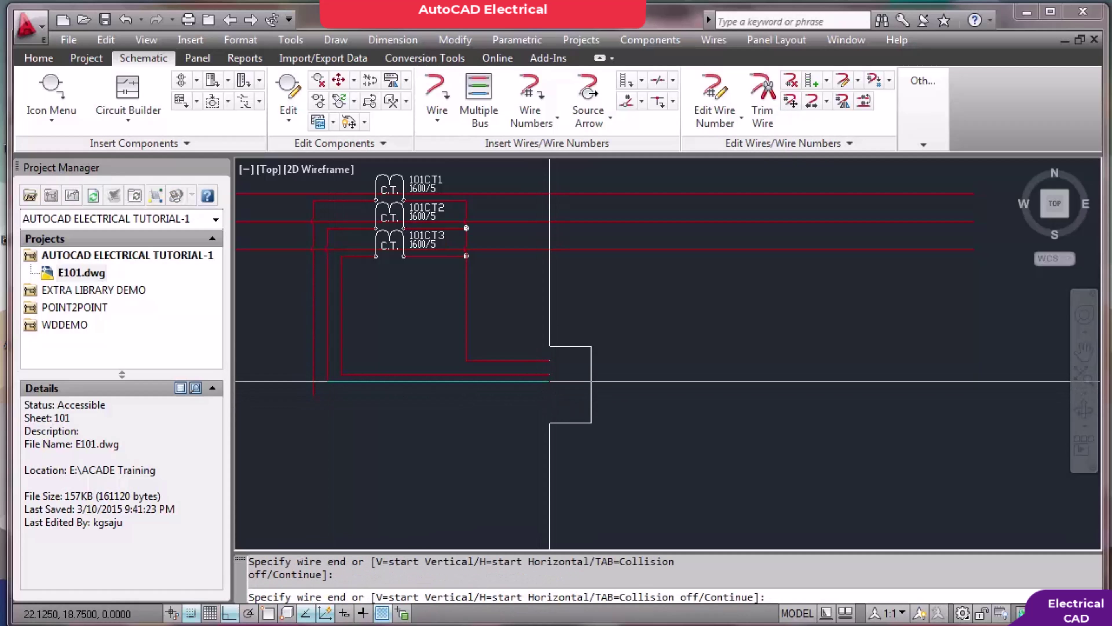
pyautogui.press('Return')
pyautogui.click(313, 395)
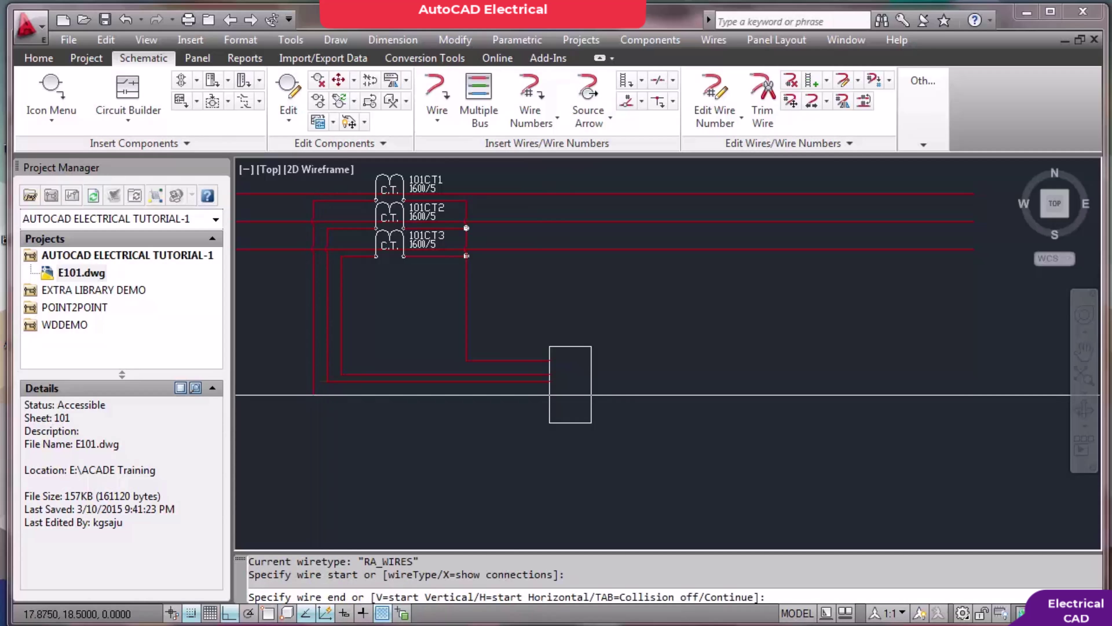
pyautogui.click(549, 394)
pyautogui.press('Return')
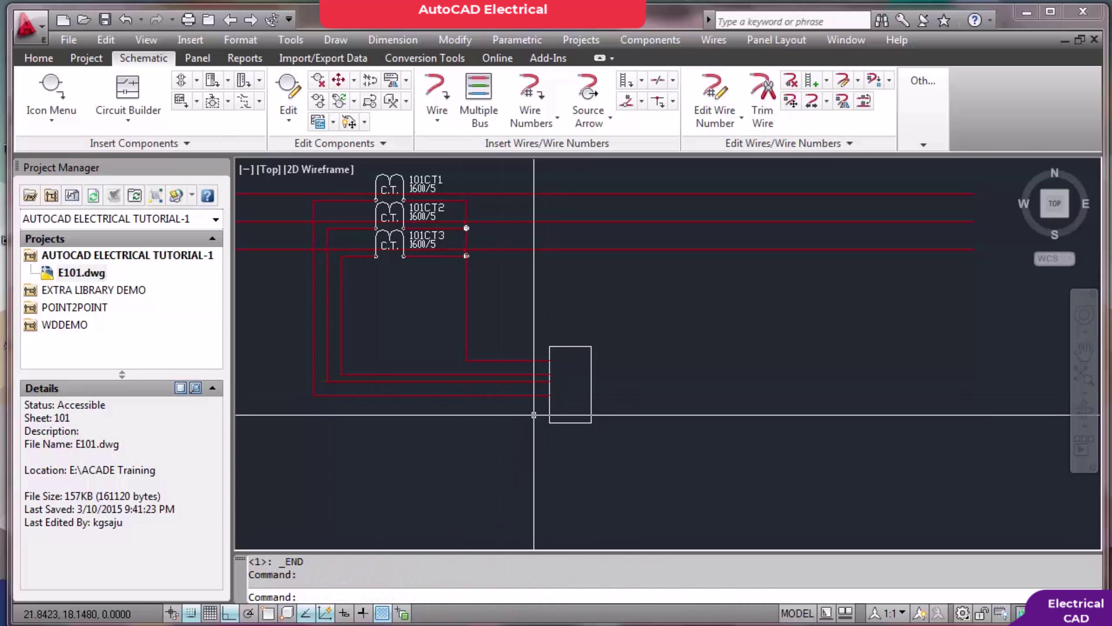
# Stretch the wire ends entering the box slightly downward along its edge
pyautogui.press('Return')
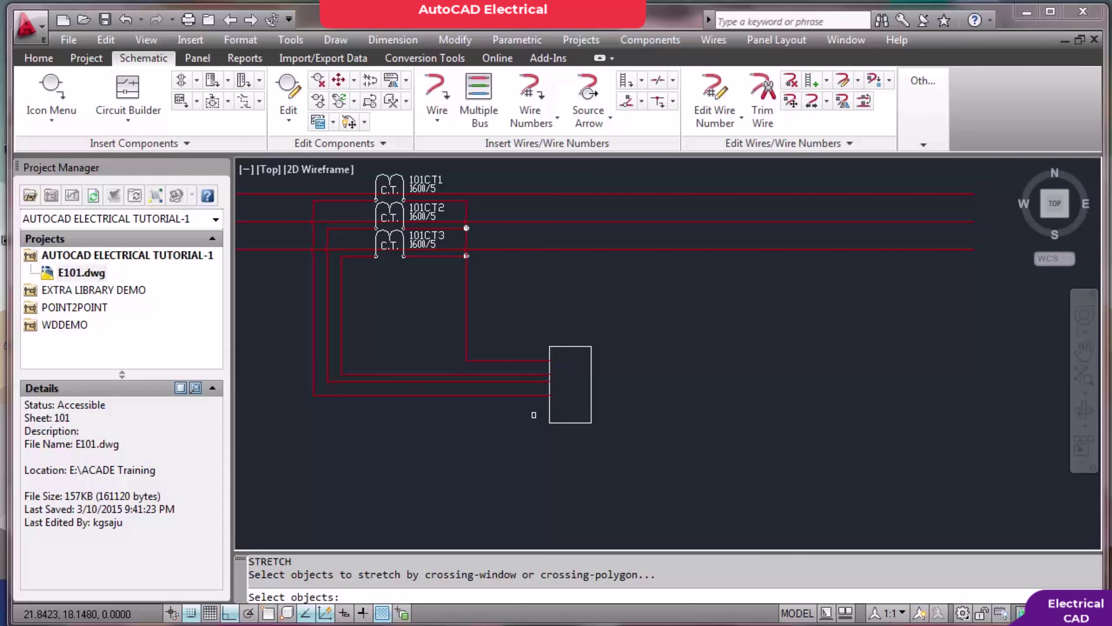
pyautogui.scroll(3, 383, 395)
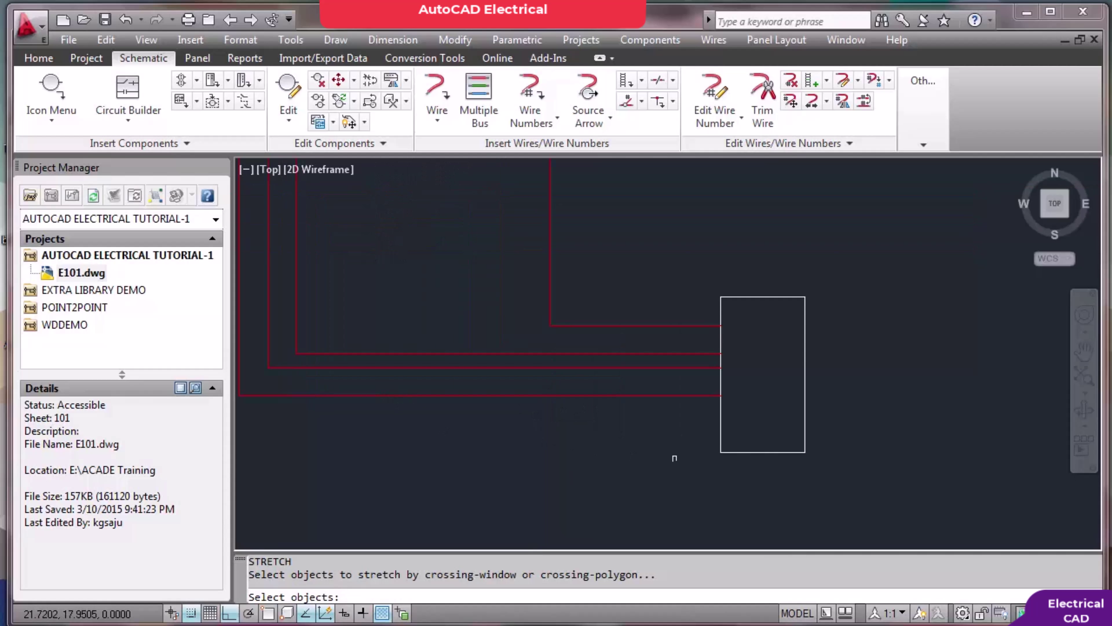
pyautogui.scroll(-2, 753, 435)
pyautogui.click(750, 430)
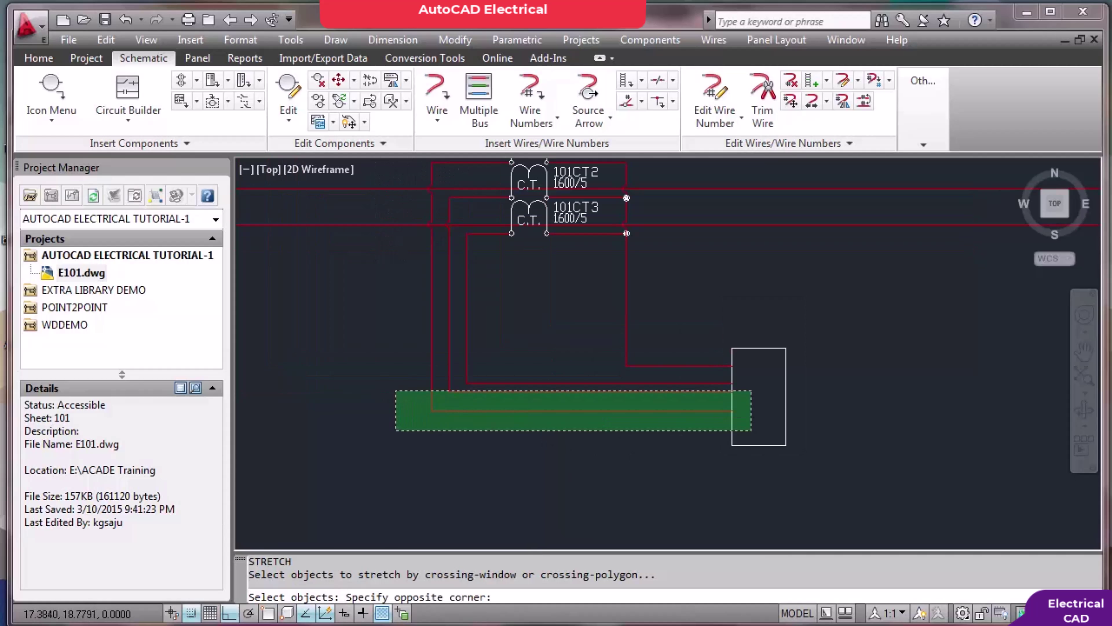
pyautogui.click(396, 389)
pyautogui.press('Return')
pyautogui.click(396, 401)
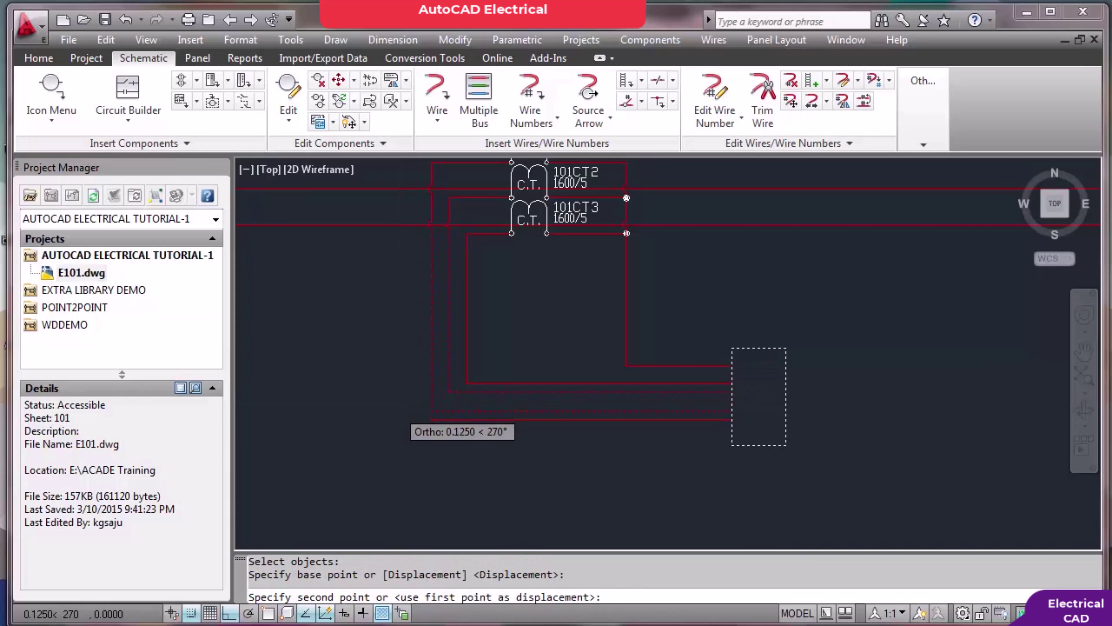
pyautogui.click(396, 402)
# Raise the meter box's bottom edge with STRETCH so the box is shorter
pyautogui.press('Return')
pyautogui.click(836, 463)
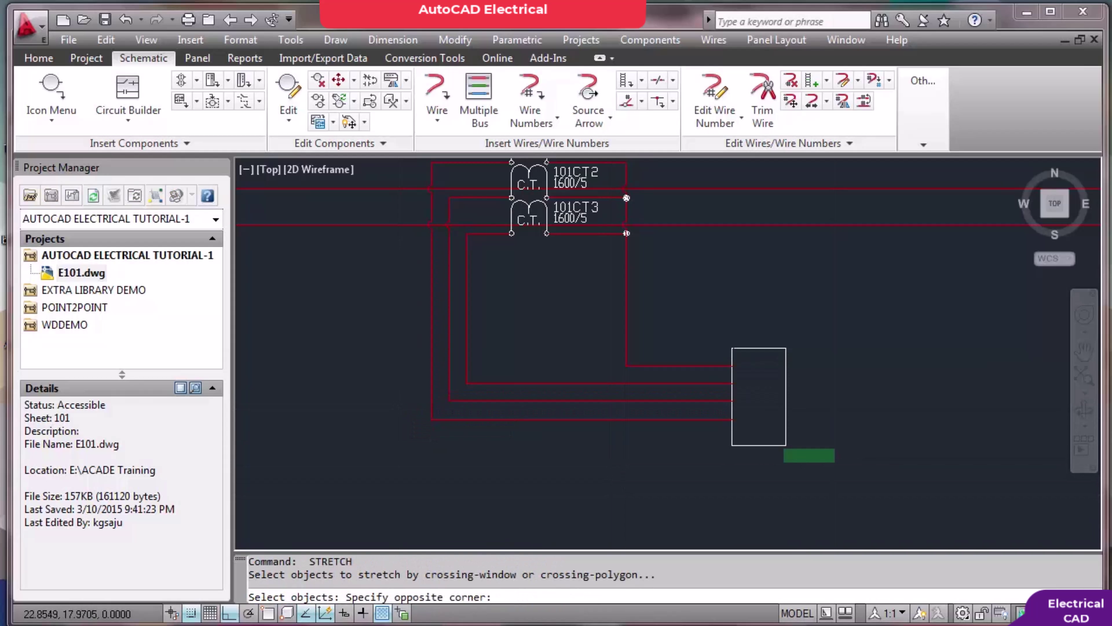
pyautogui.click(699, 436)
pyautogui.press('Return')
pyautogui.click(694, 461)
pyautogui.click(695, 453)
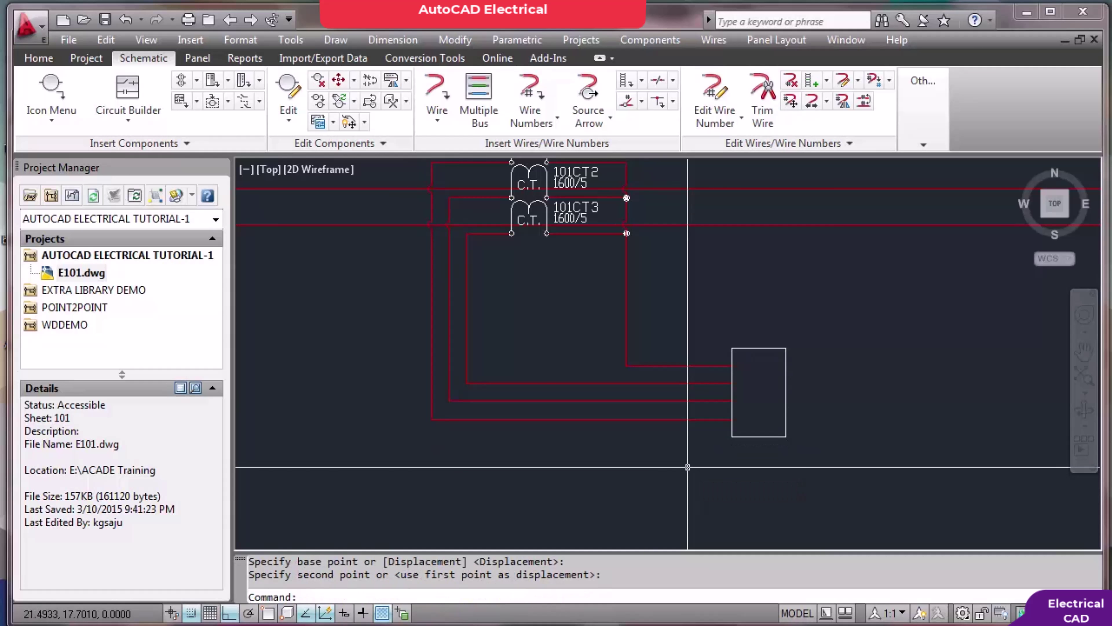
pyautogui.scroll(-2, 696, 453)
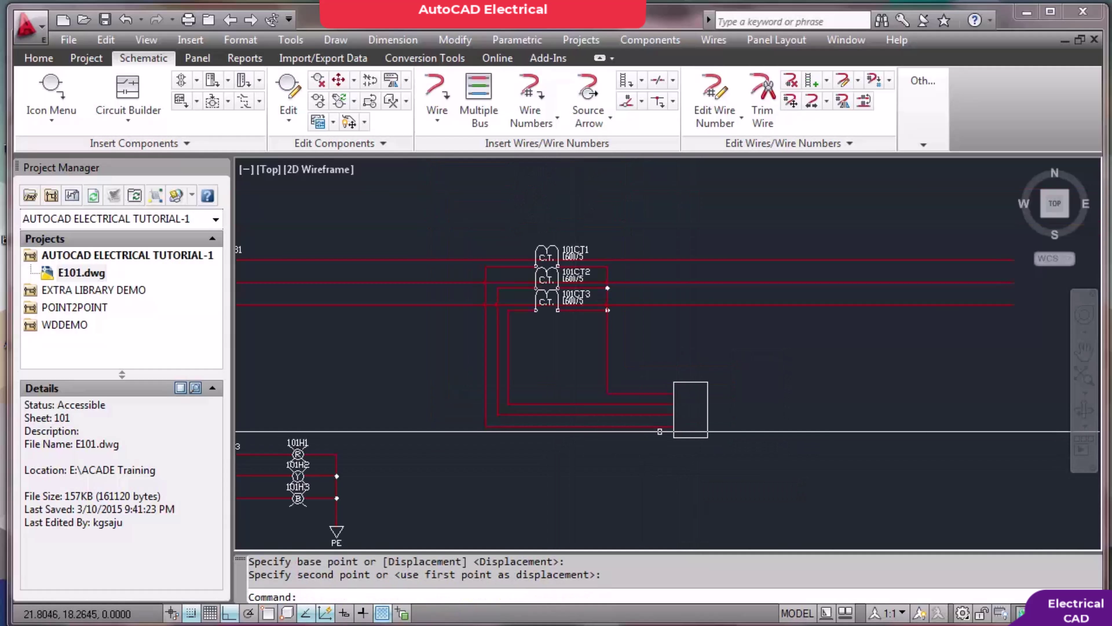
pyautogui.scroll(1, 693, 400)
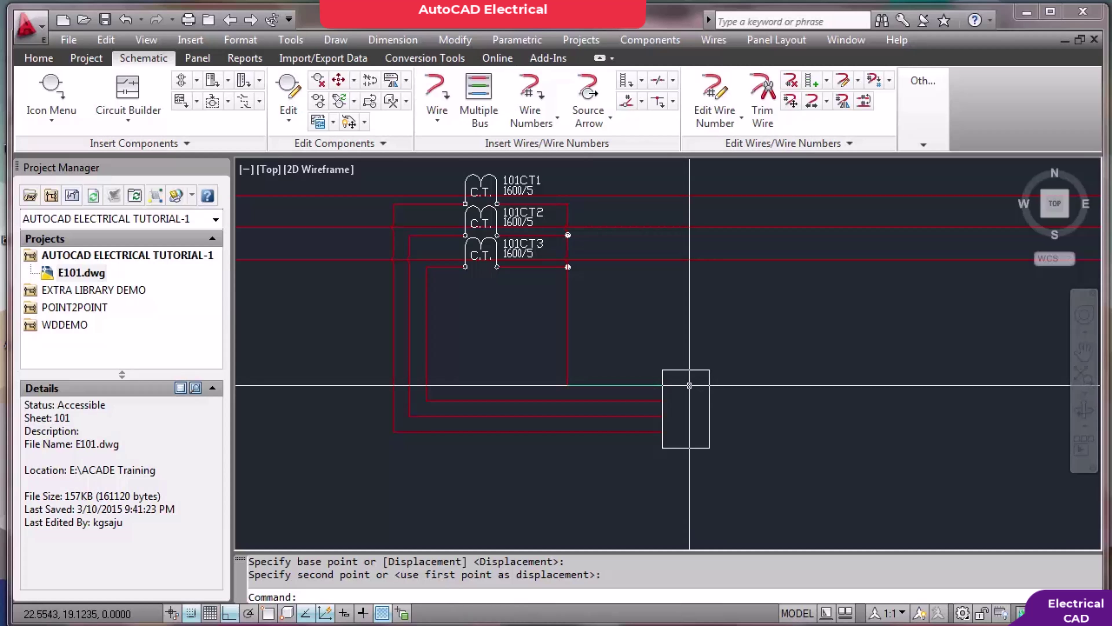
pyautogui.scroll(2, 688, 381)
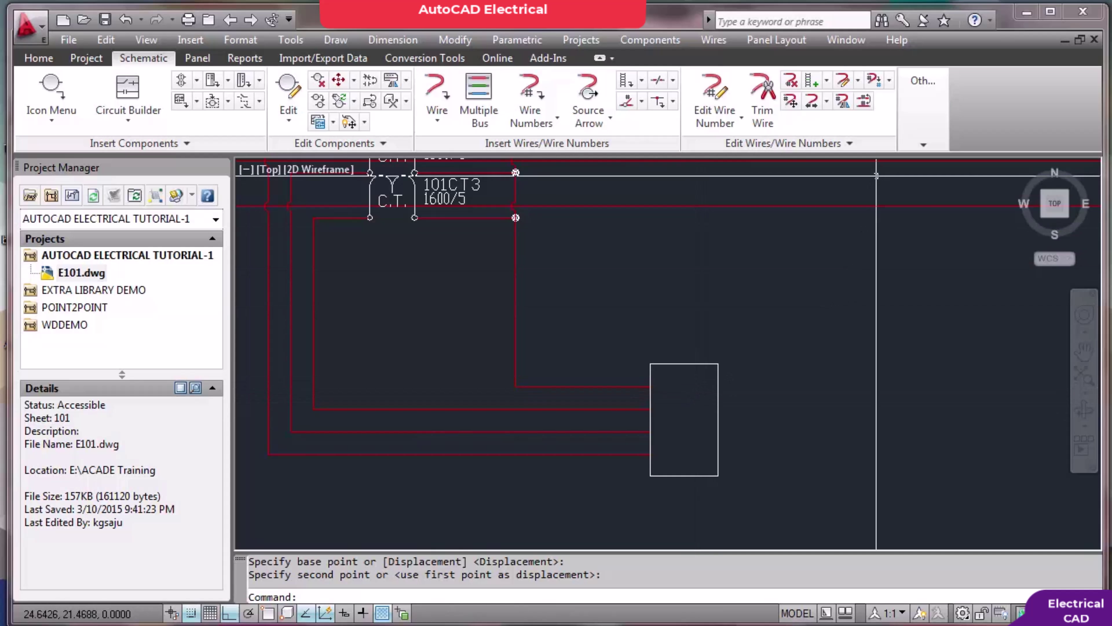
pyautogui.click(923, 145)
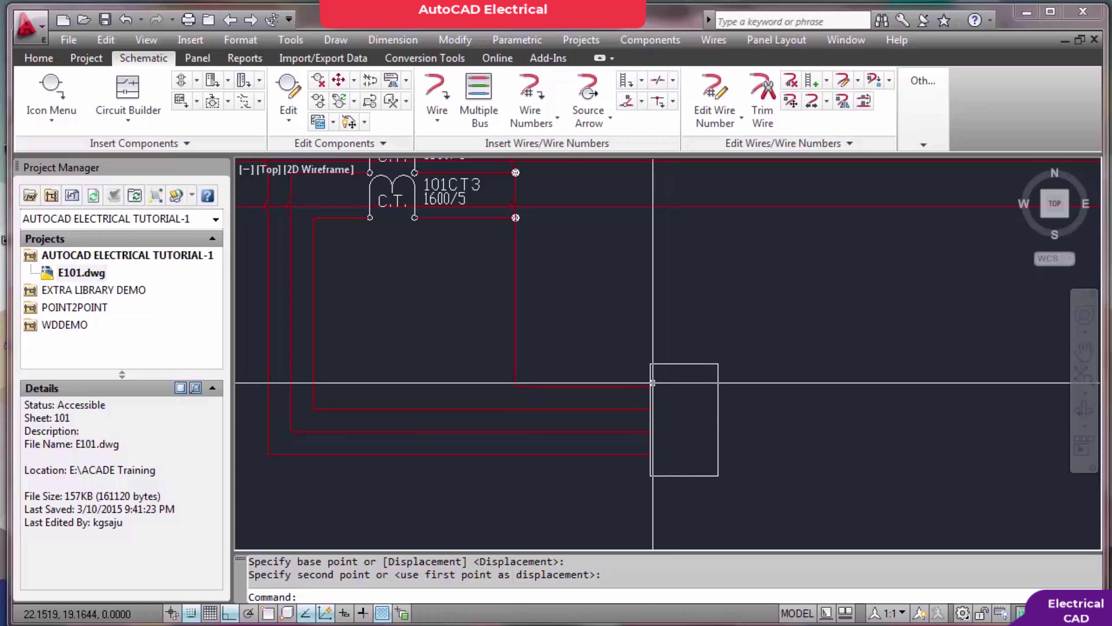
pyautogui.click(51, 91)
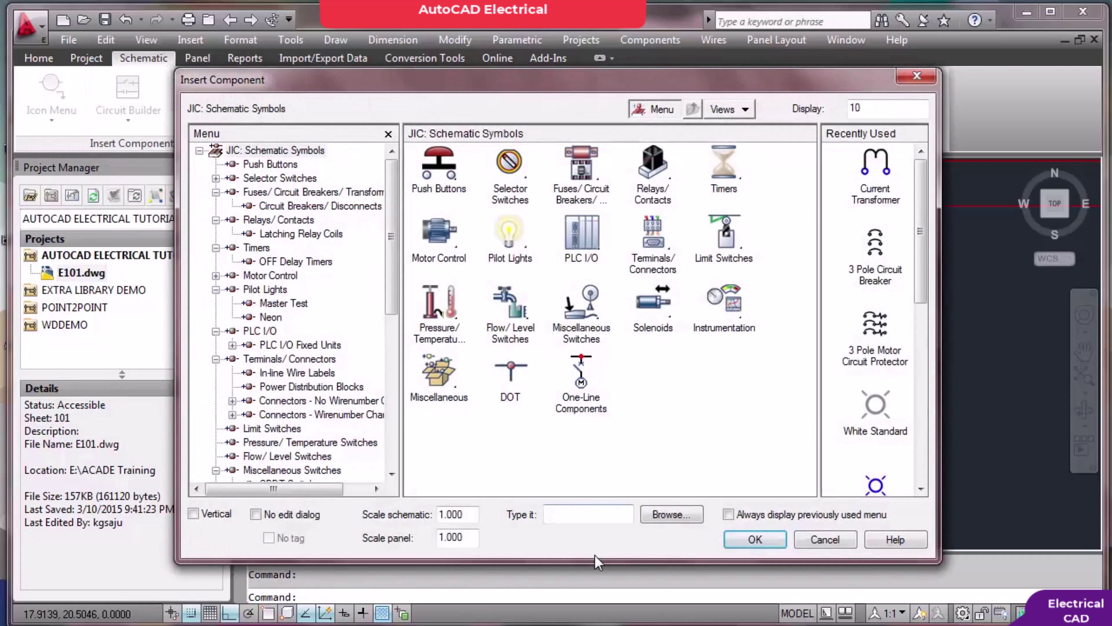
pyautogui.click(661, 519)
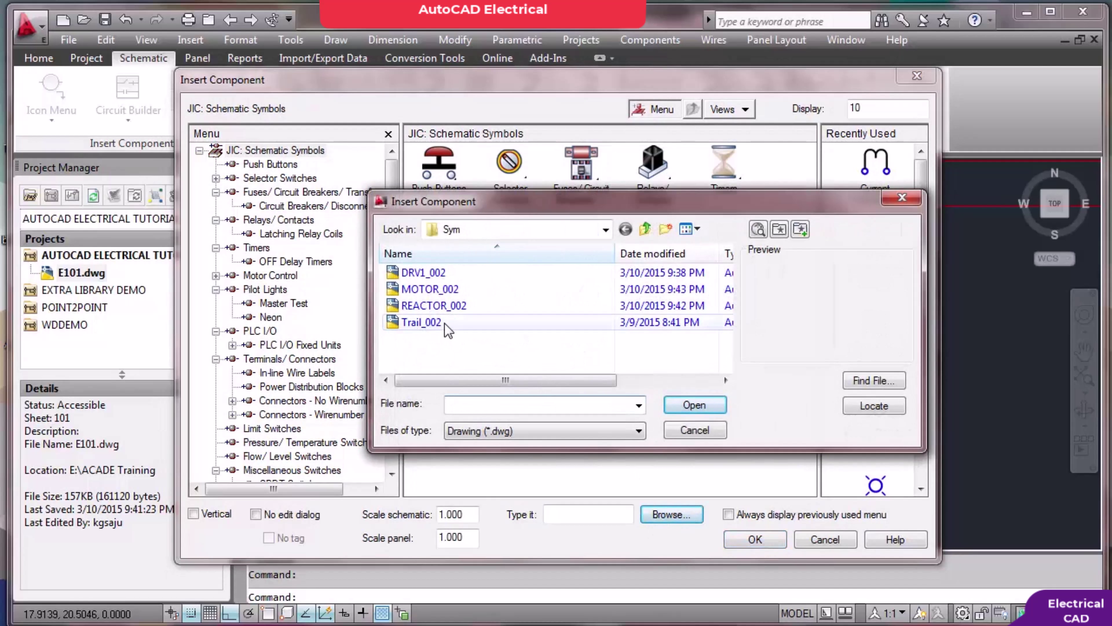
pyautogui.click(693, 430)
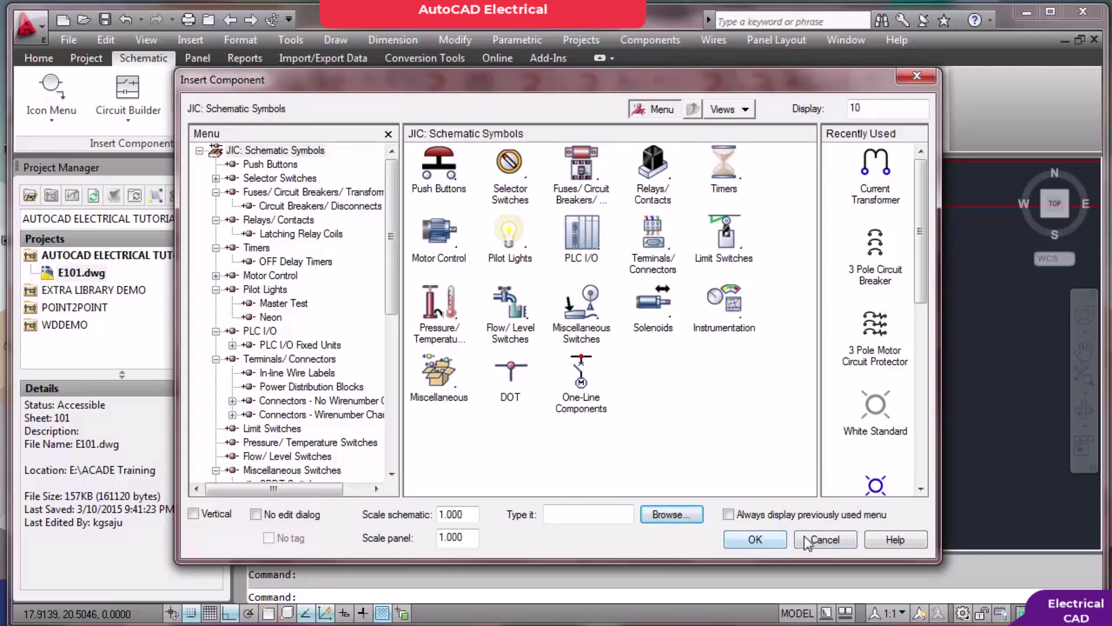
pyautogui.click(808, 538)
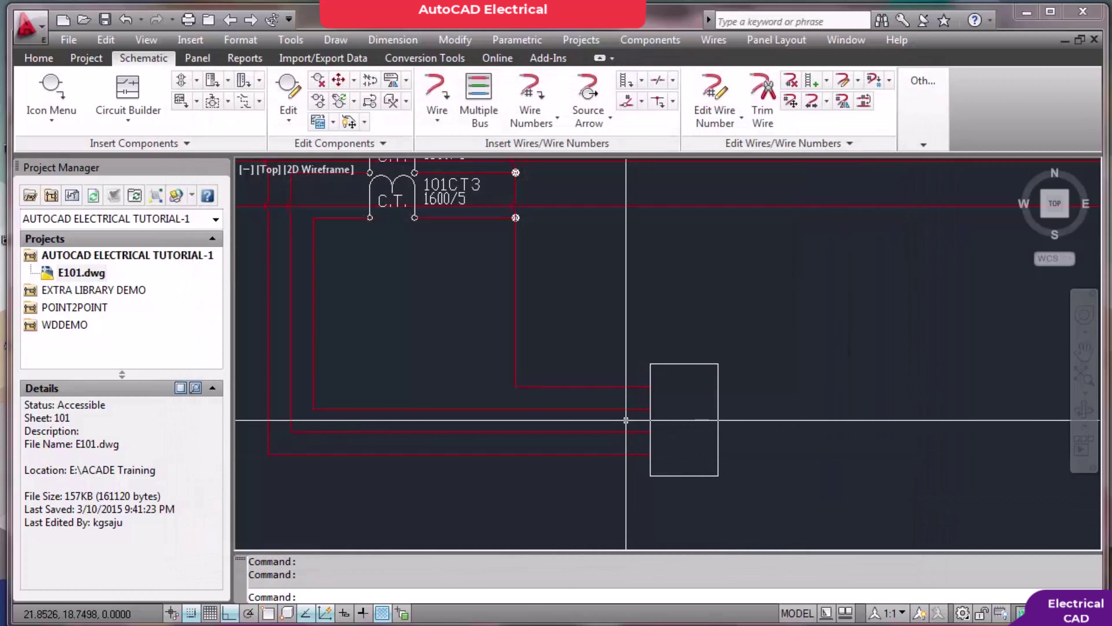
# Draw two parallel wires from the meter box's right edge out to the right
pyautogui.write('p')
pyautogui.press('Return')
pyautogui.moveTo(721, 411); pyautogui.dragTo(625, 373)
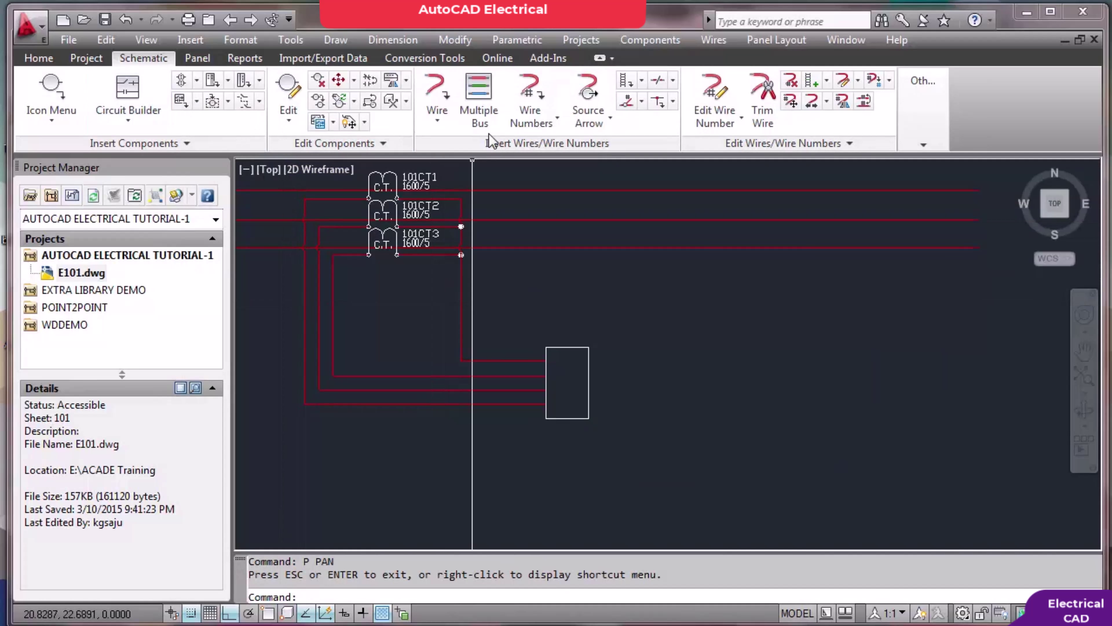
pyautogui.click(438, 94)
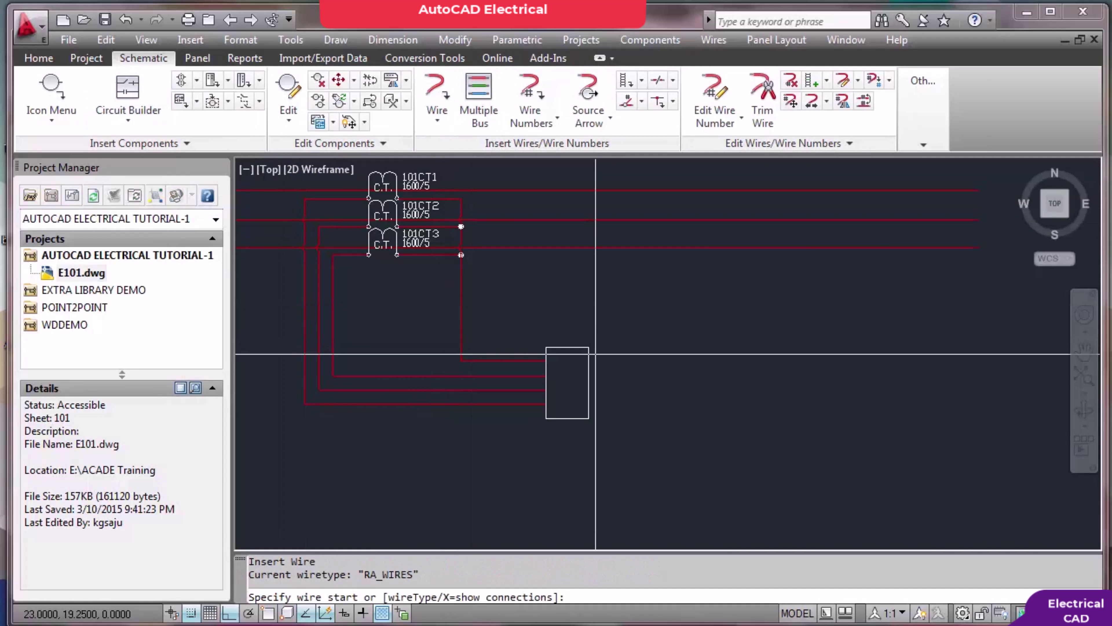
pyautogui.click(589, 361)
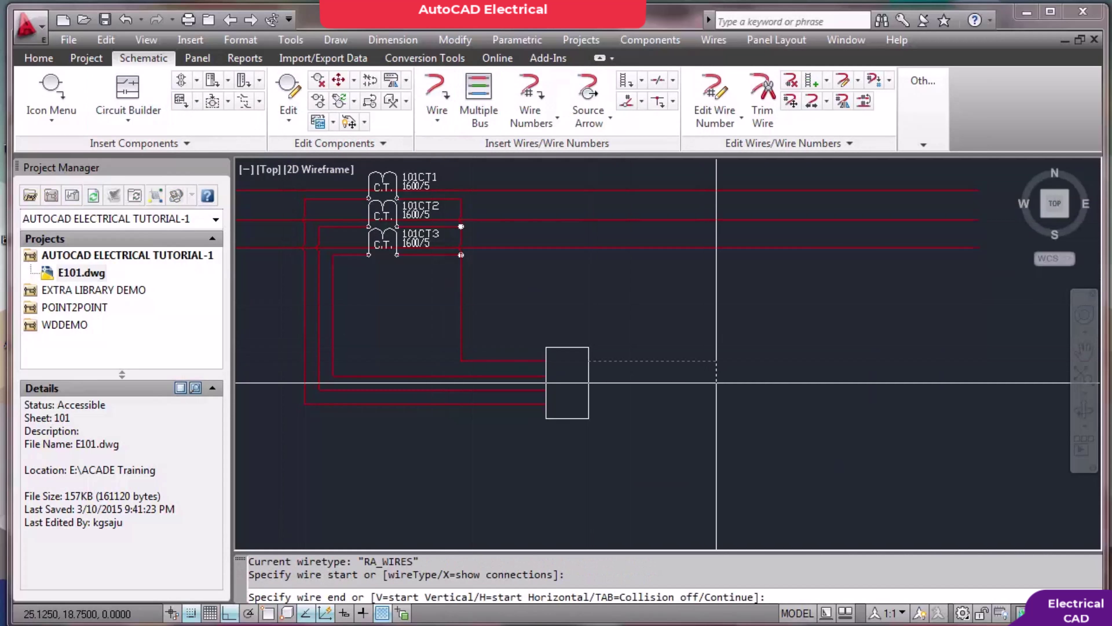
pyautogui.click(710, 361)
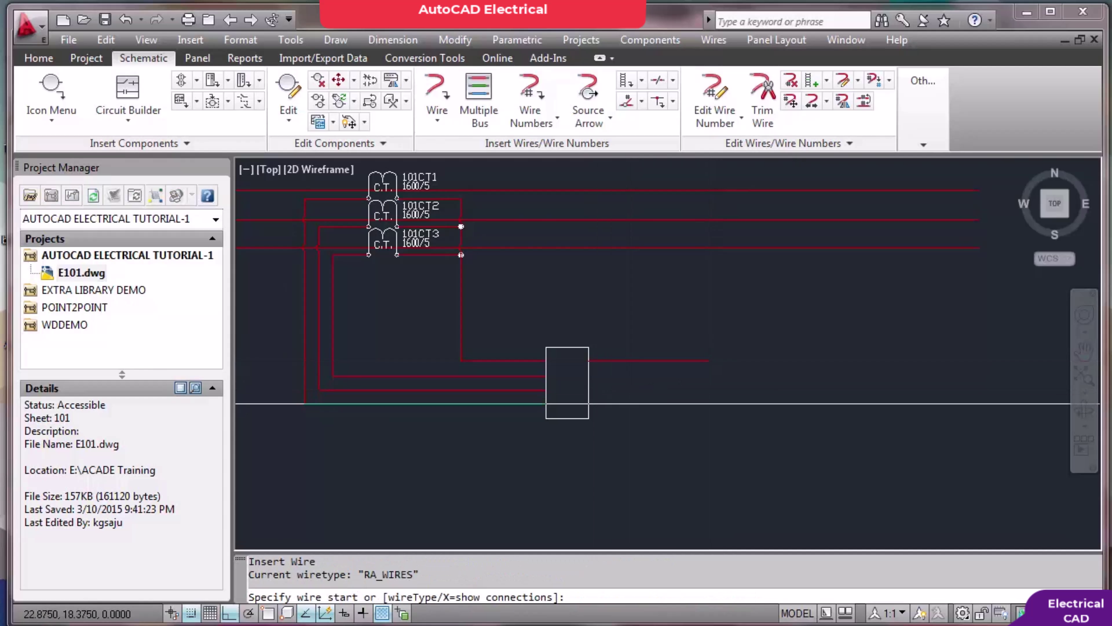
pyautogui.click(589, 403)
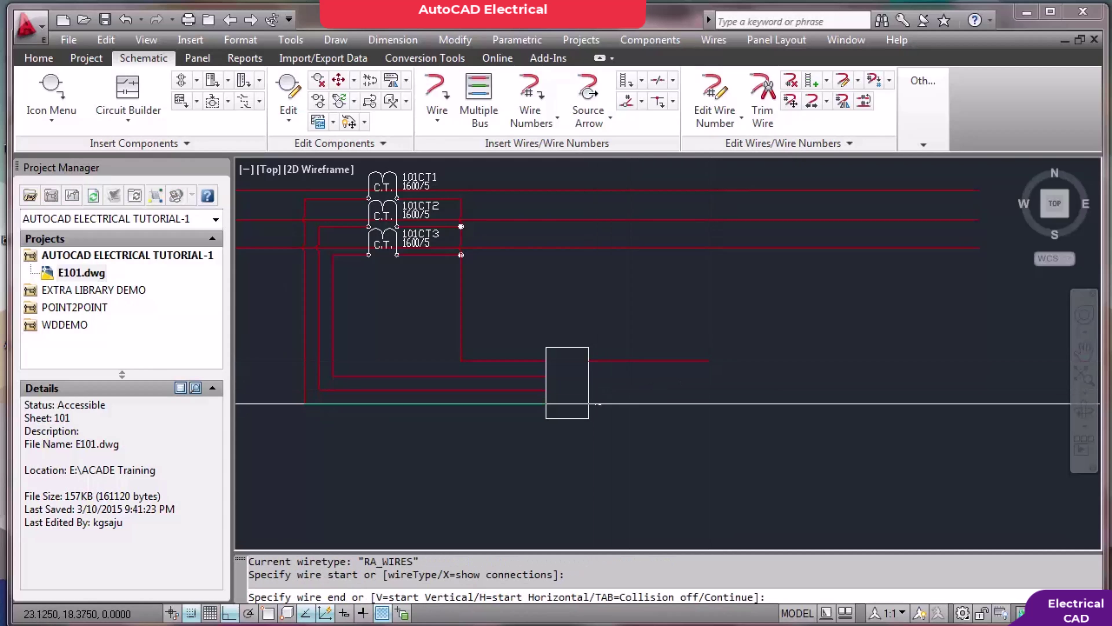
pyautogui.click(709, 403)
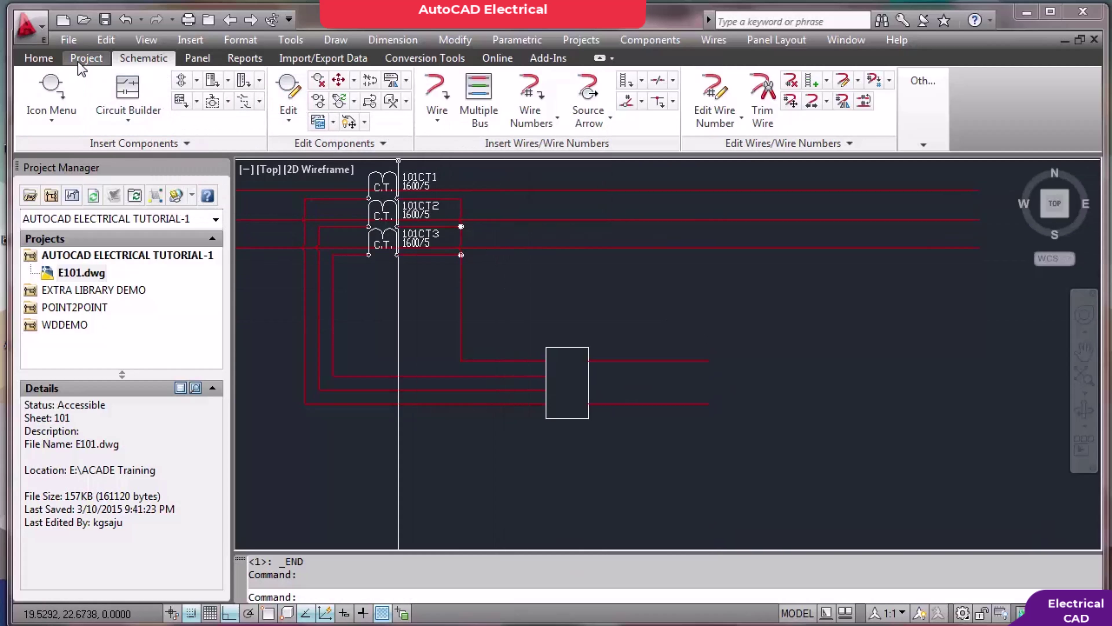
# Draw a rectangle at the wire ends as the second box
pyautogui.click(39, 58)
pyautogui.click(191, 88)
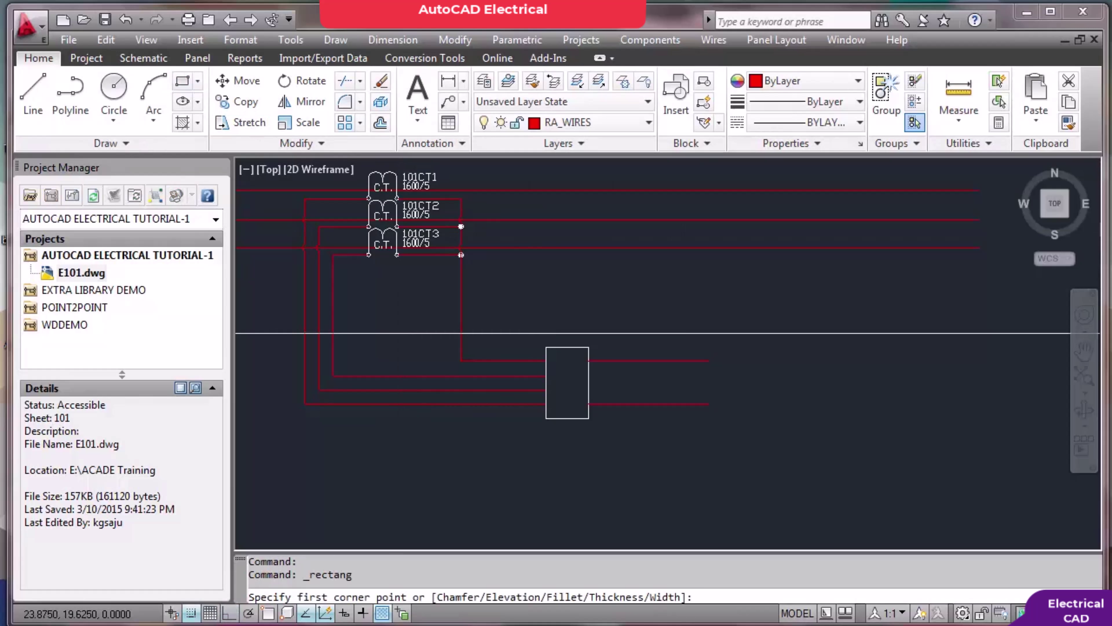
pyautogui.click(710, 347)
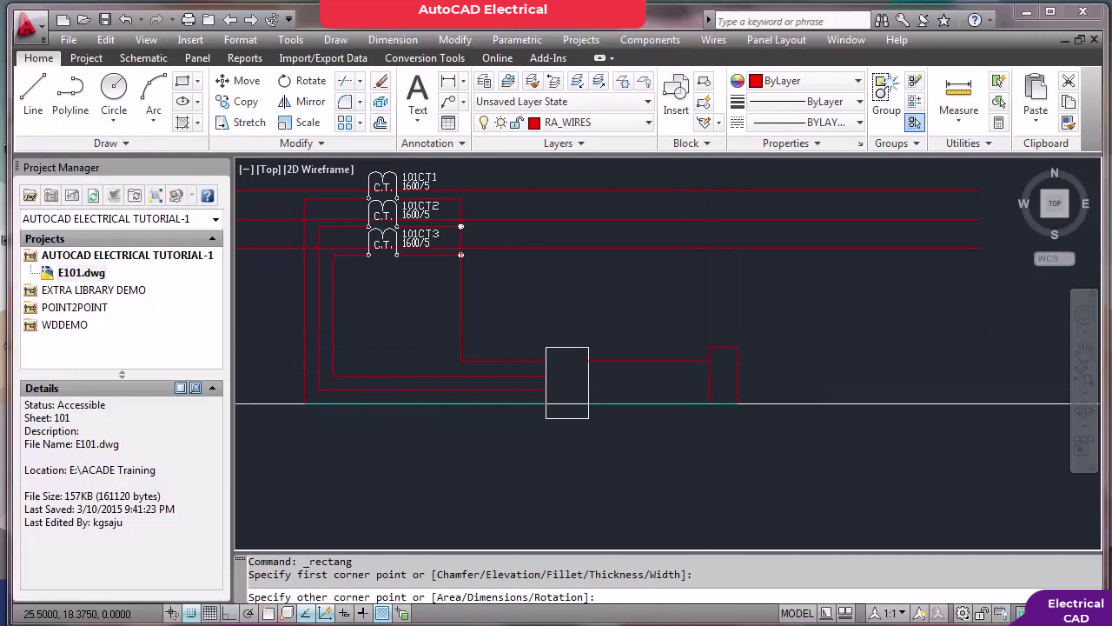
pyautogui.click(737, 417)
pyautogui.press('Escape')
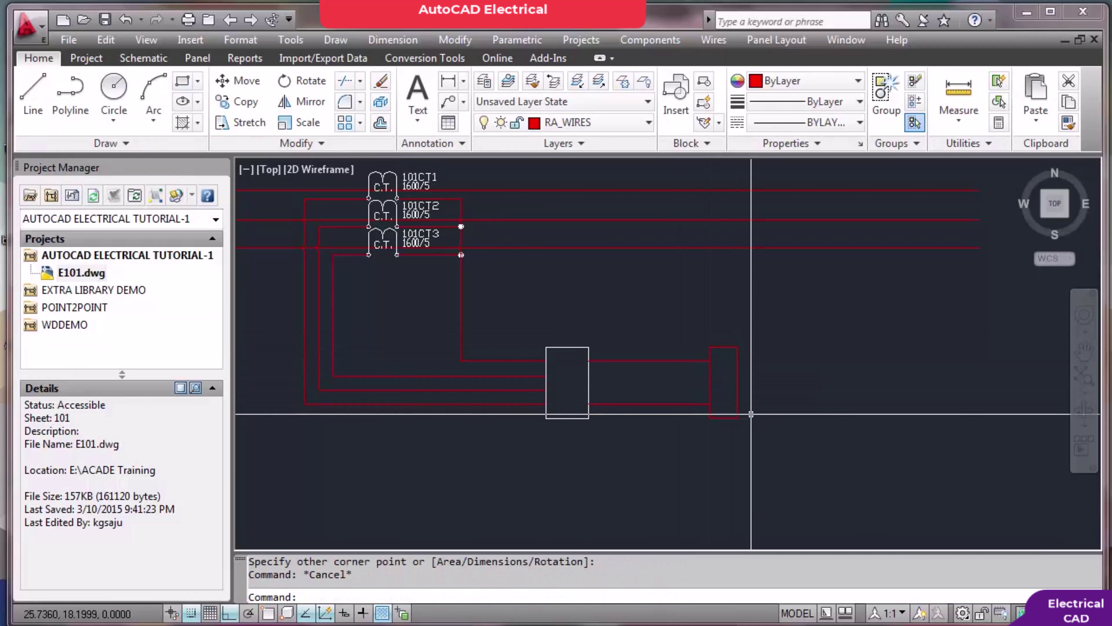
# Use MATCHPROP to make the new box white like the meter box
pyautogui.write('MA')
pyautogui.press('Return')
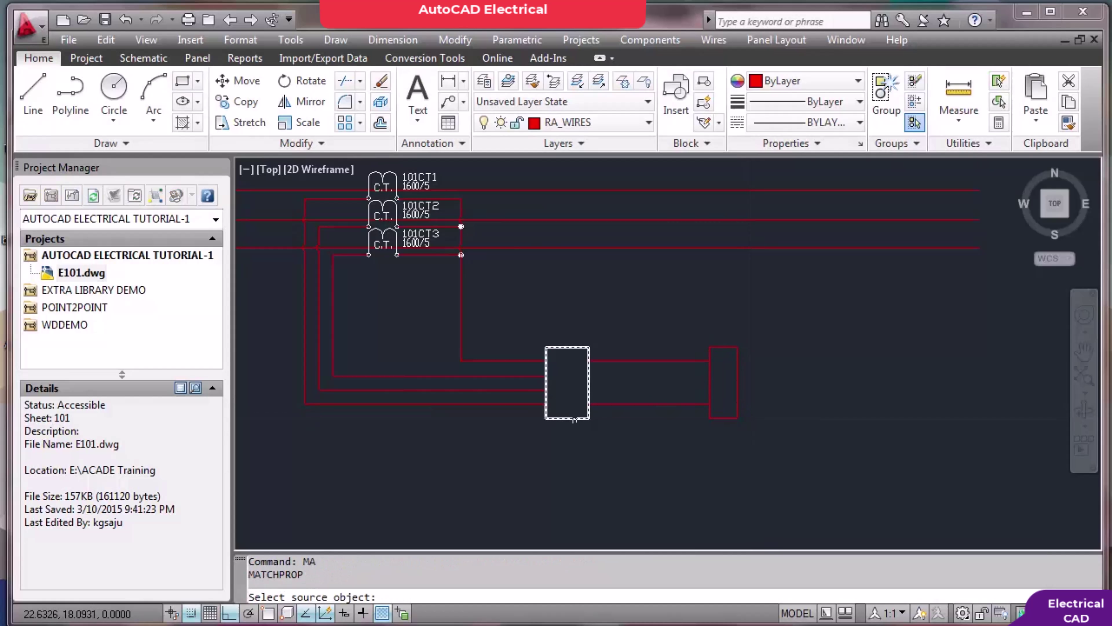
pyautogui.click(566, 417)
pyautogui.click(727, 408)
pyautogui.click(701, 386)
pyautogui.press('Escape')
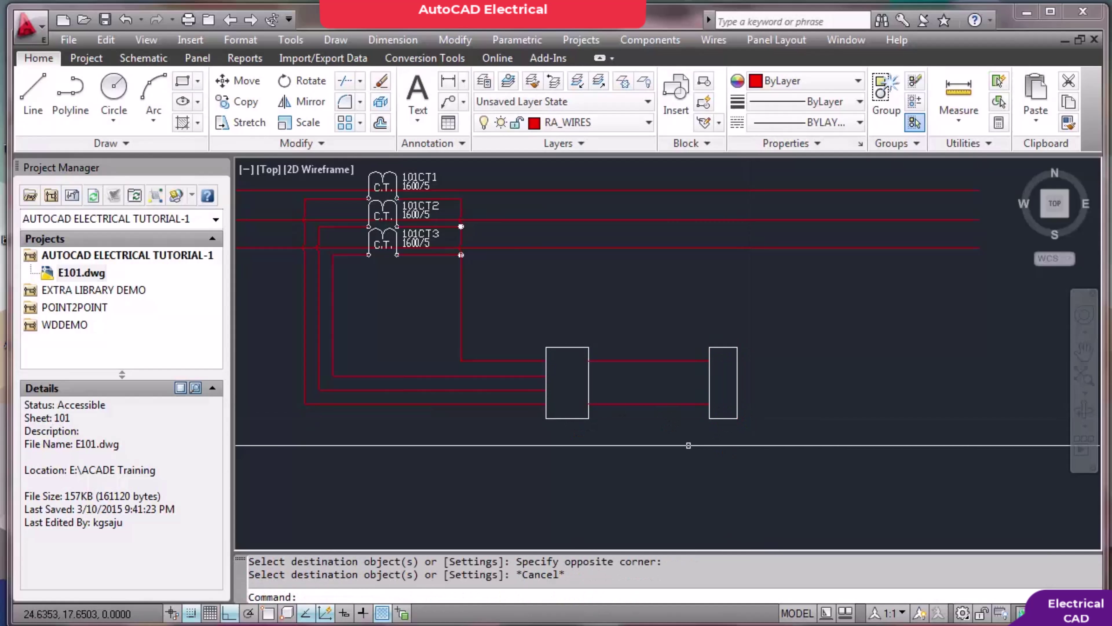
# Write middle-justified KWH text with DTEXT below the meter box
pyautogui.write('DT')
pyautogui.press('Return')
pyautogui.write('m')
pyautogui.press('Return')
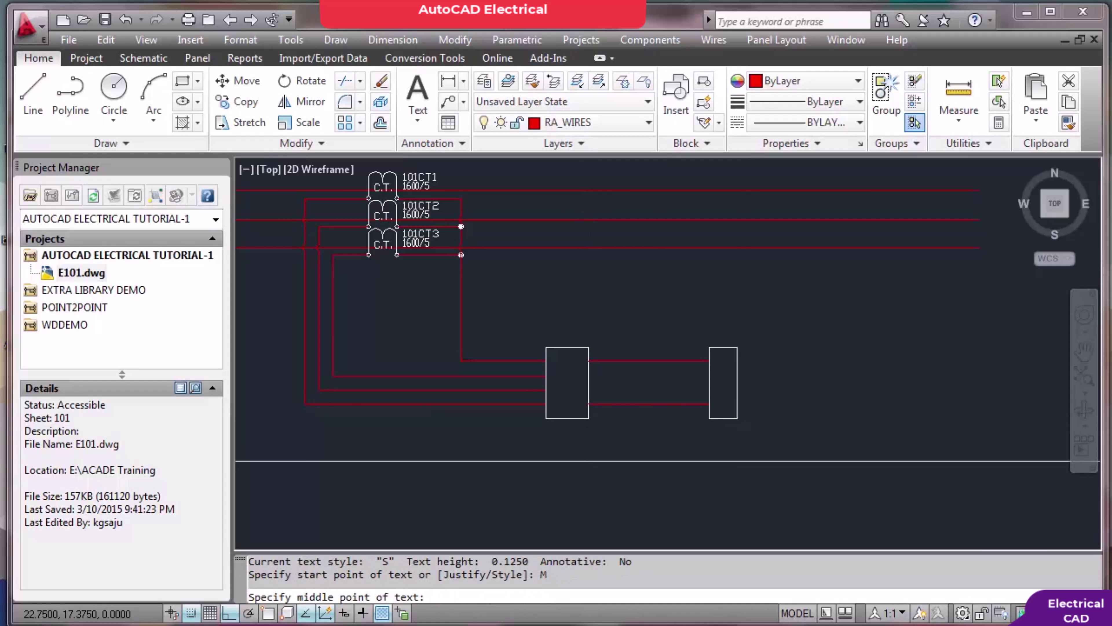
pyautogui.click(588, 447)
pyautogui.click(587, 464)
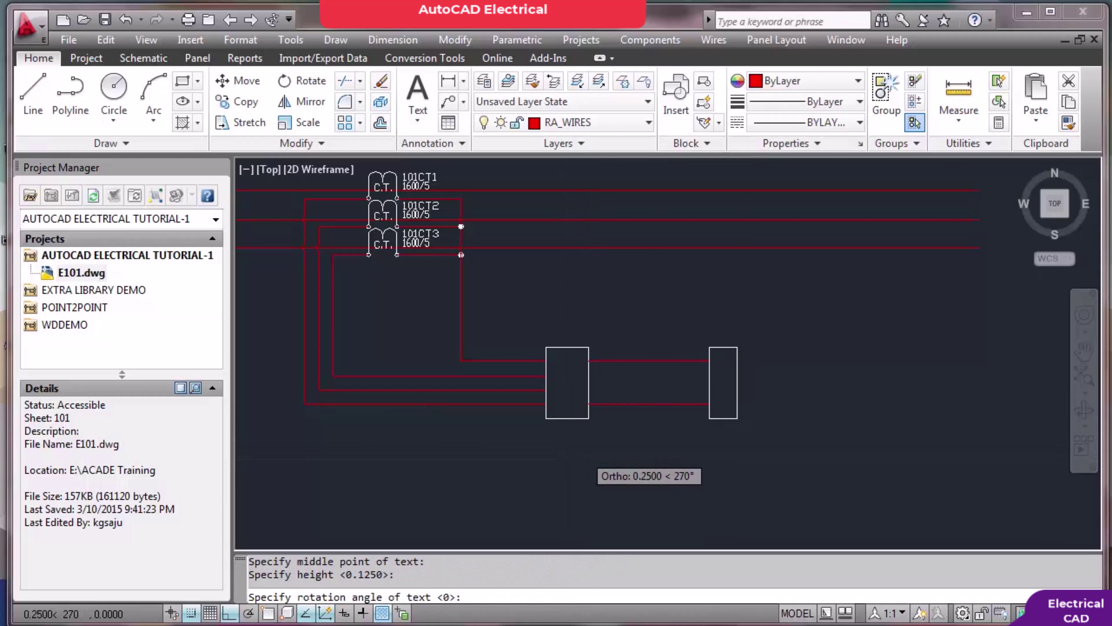
pyautogui.press('Return')
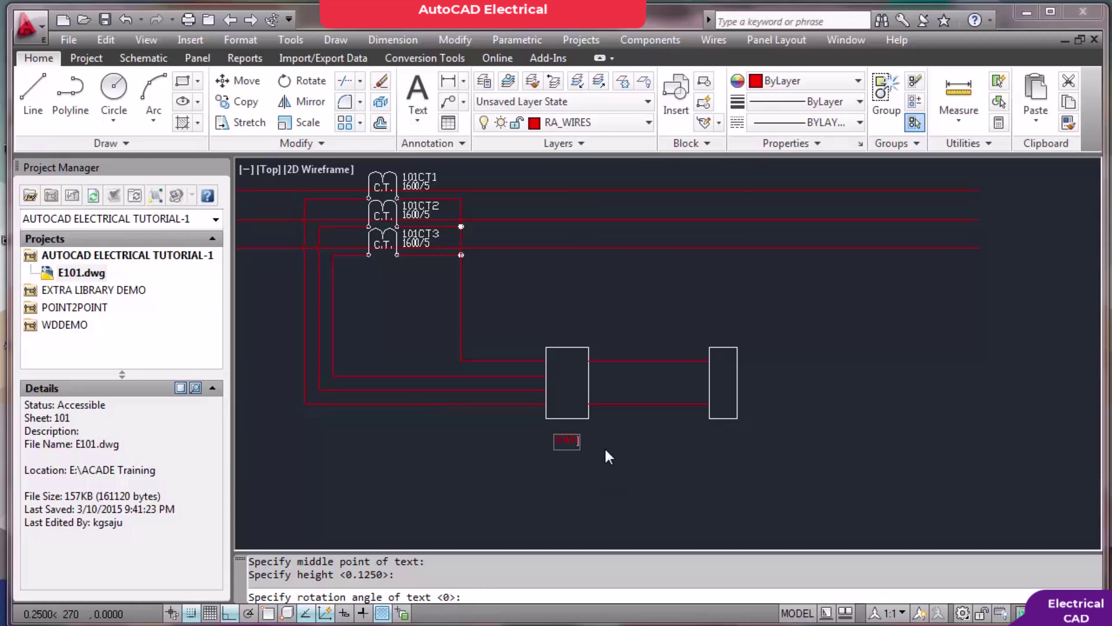
pyautogui.press('Return')
# Match the KWH text's properties to the white meter box
pyautogui.write('MA')
pyautogui.press('Return')
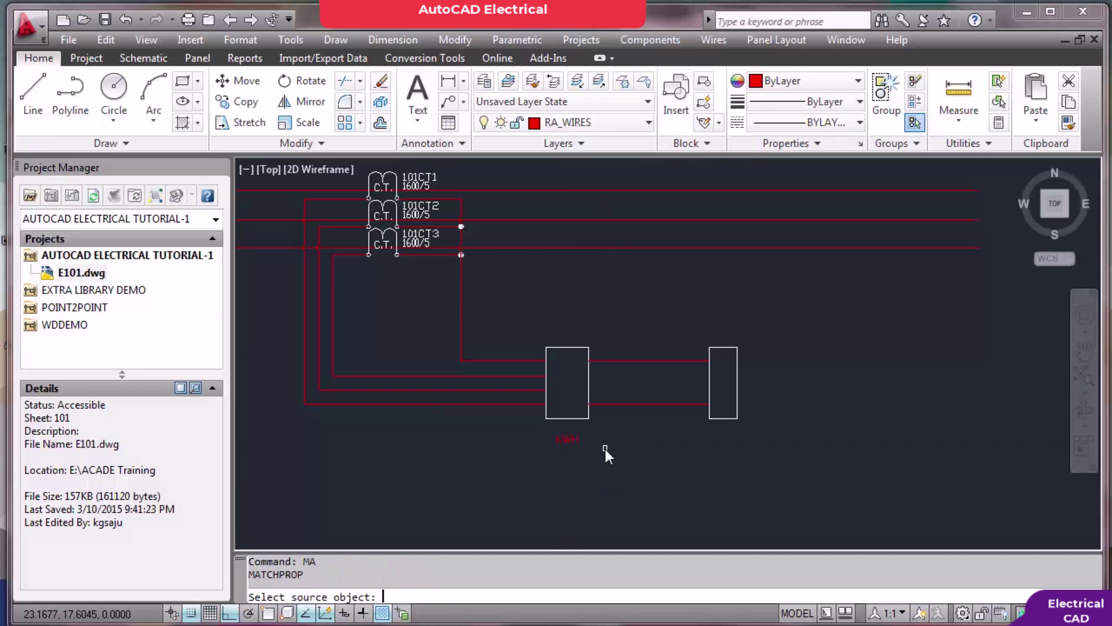
pyautogui.scroll(2, 543, 424)
pyautogui.click(571, 418)
pyautogui.click(602, 456)
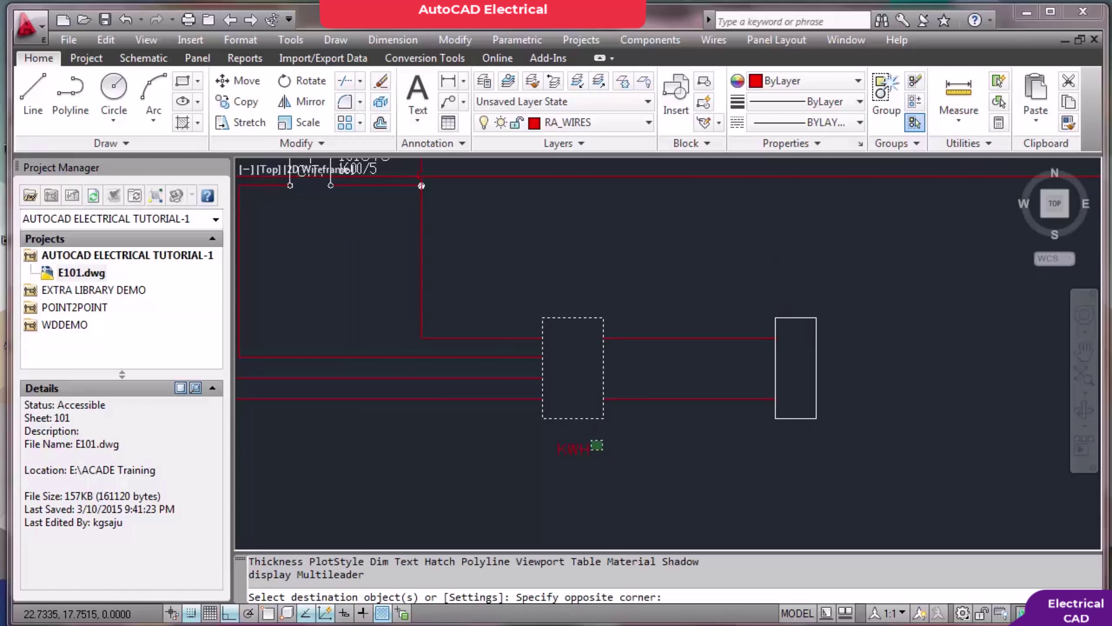
pyautogui.click(586, 443)
pyautogui.press('Escape')
# Move the KWH text just under the first meter box
pyautogui.write('M')
pyautogui.press('Return')
pyautogui.click(552, 438)
pyautogui.click(613, 460)
pyautogui.press('Return')
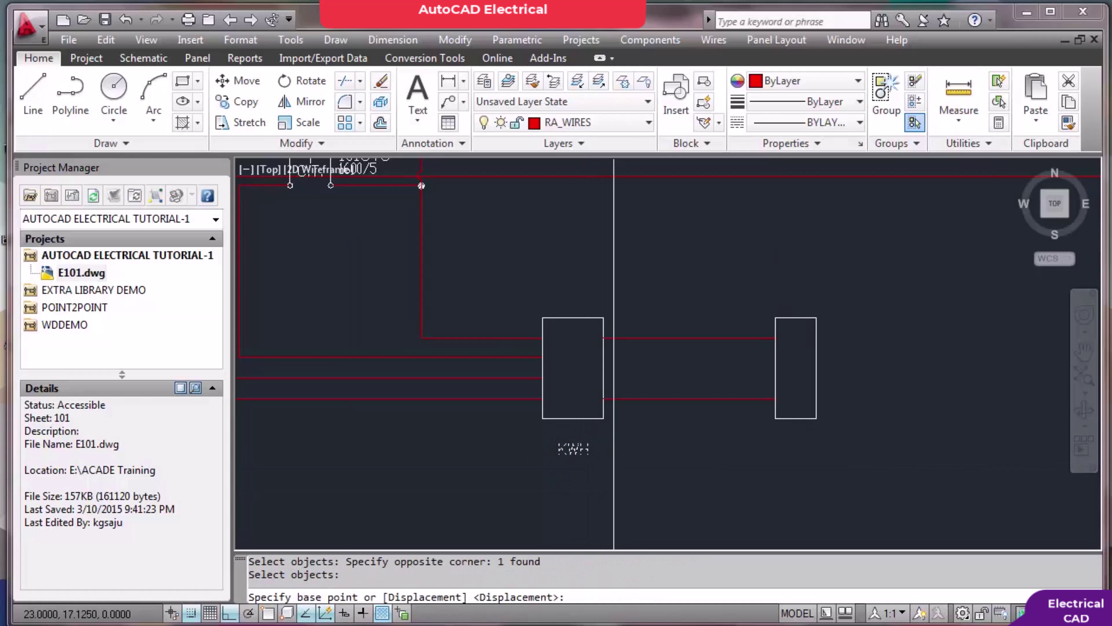
pyautogui.click(624, 508)
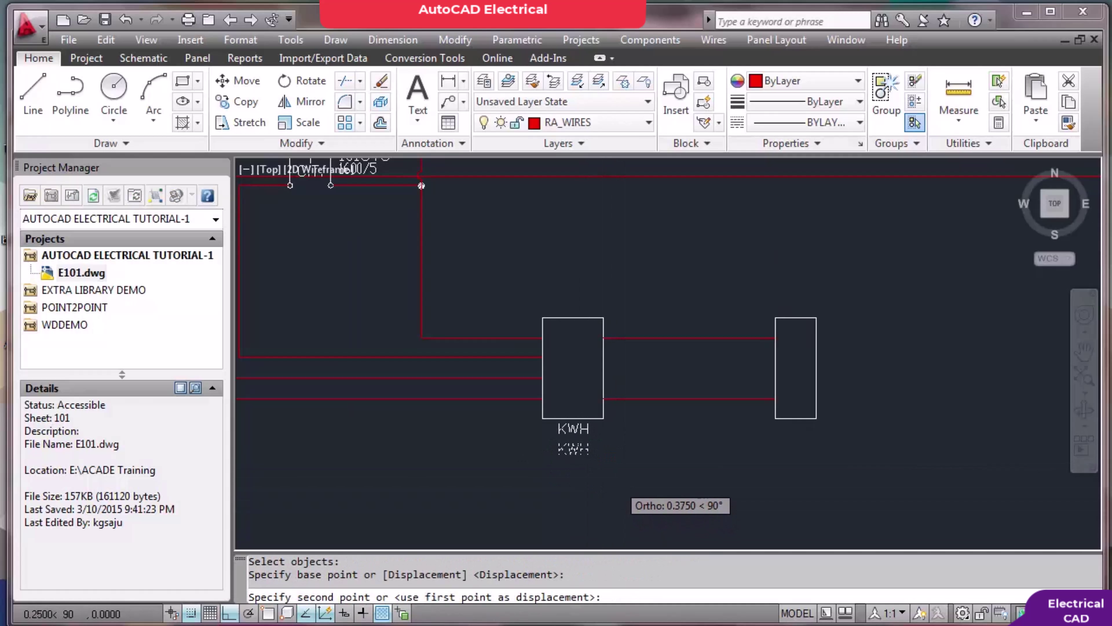
pyautogui.click(614, 481)
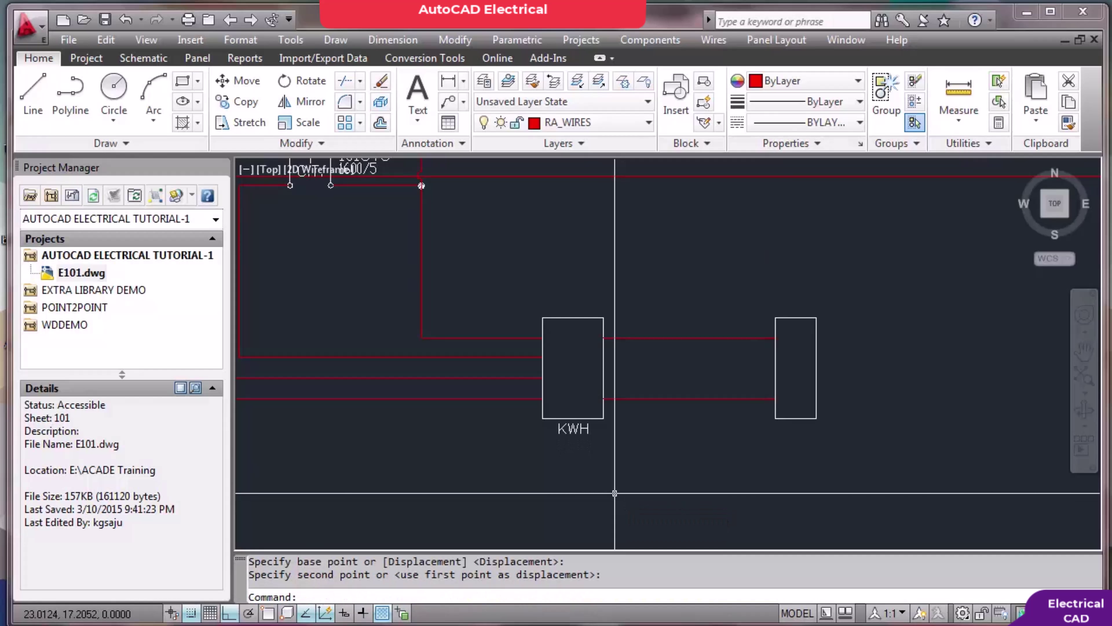
pyautogui.press('Return')
# Move the KWH text across to sit under the second meter box
pyautogui.click(574, 429)
pyautogui.press('Return')
pyautogui.click(553, 482)
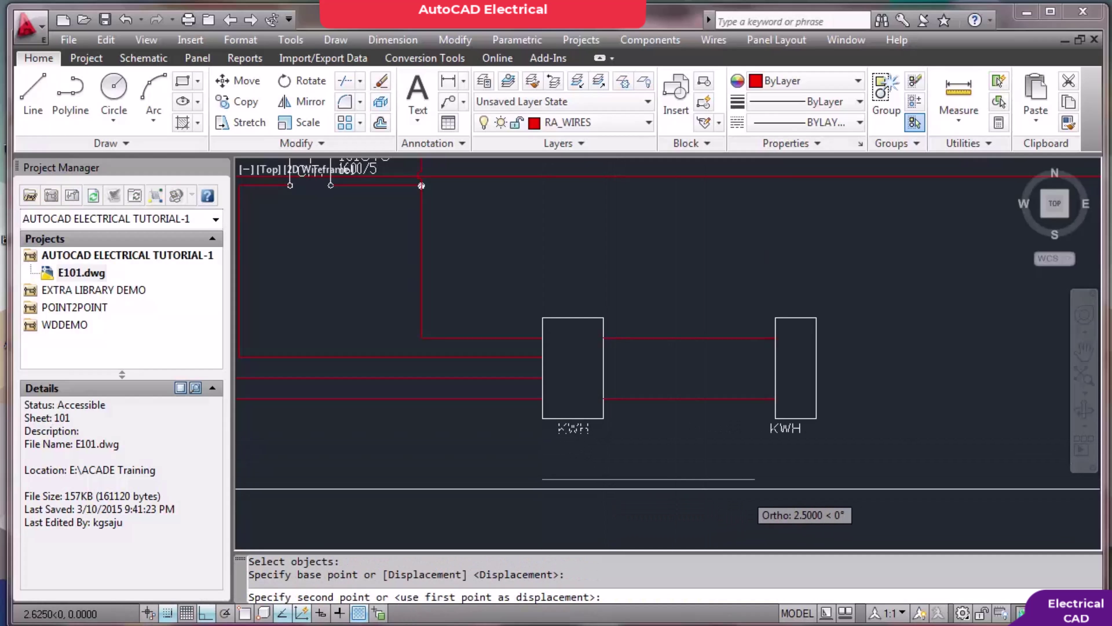
pyautogui.click(775, 483)
pyautogui.press('Escape')
# Undo the last move and copy the KWH label to beneath the second box
pyautogui.press('Escape')
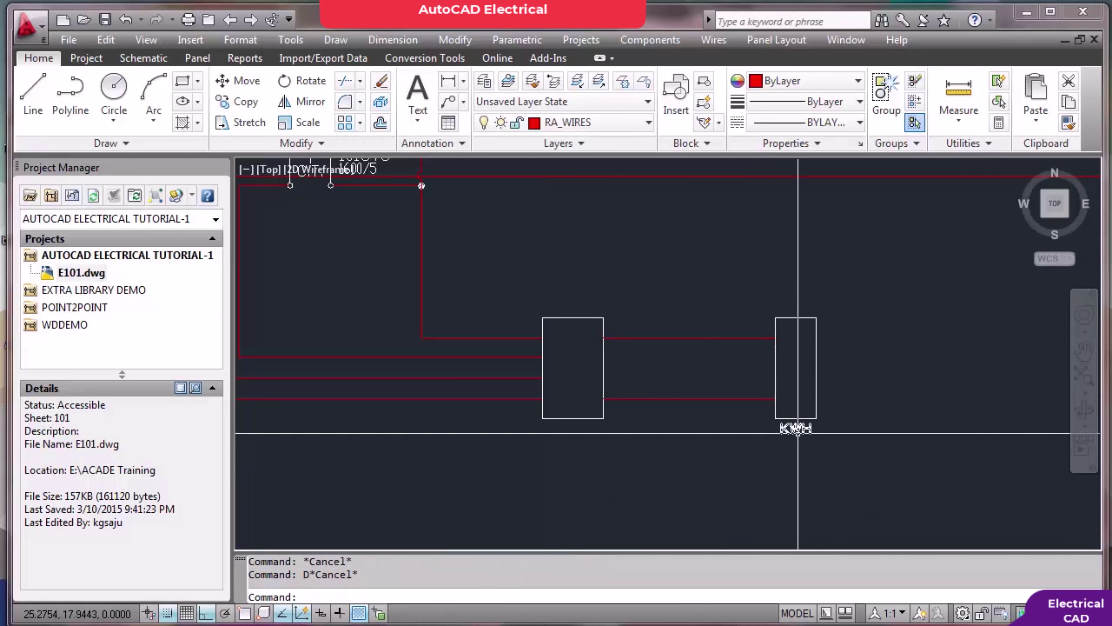
pyautogui.write('D')
pyautogui.press('Escape')
pyautogui.write('U')
pyautogui.press('Return')
pyautogui.write('CO')
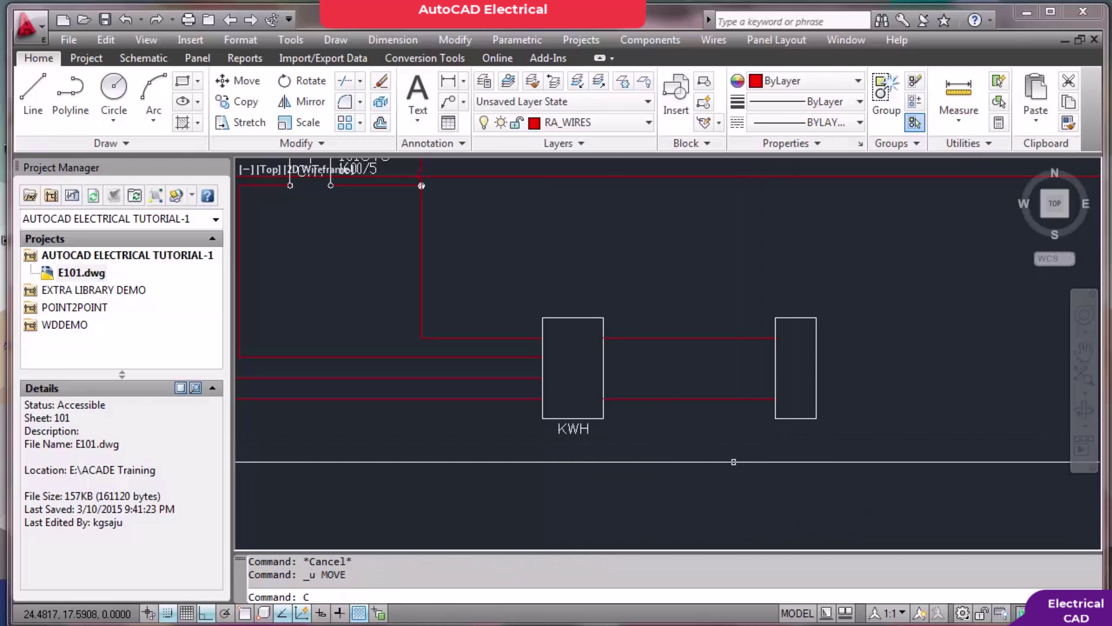
pyautogui.press('Return')
pyautogui.click(589, 431)
pyautogui.press('Return')
pyautogui.click(572, 459)
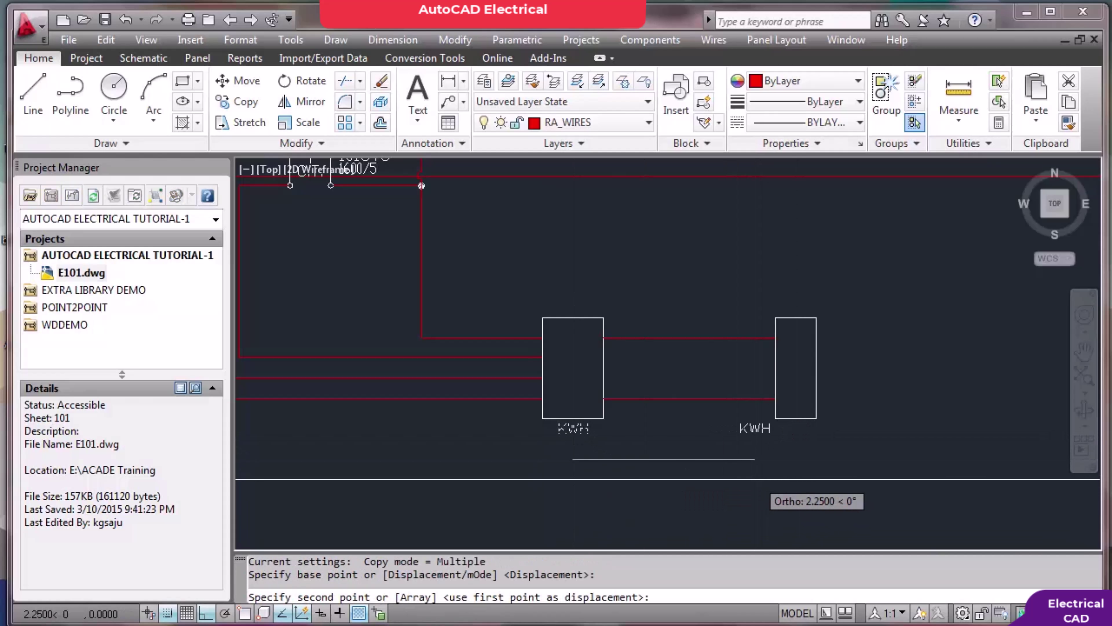
pyautogui.click(796, 479)
pyautogui.press('Escape')
# Edit the copied label's text to read ASS
pyautogui.doubleClick(795, 429)
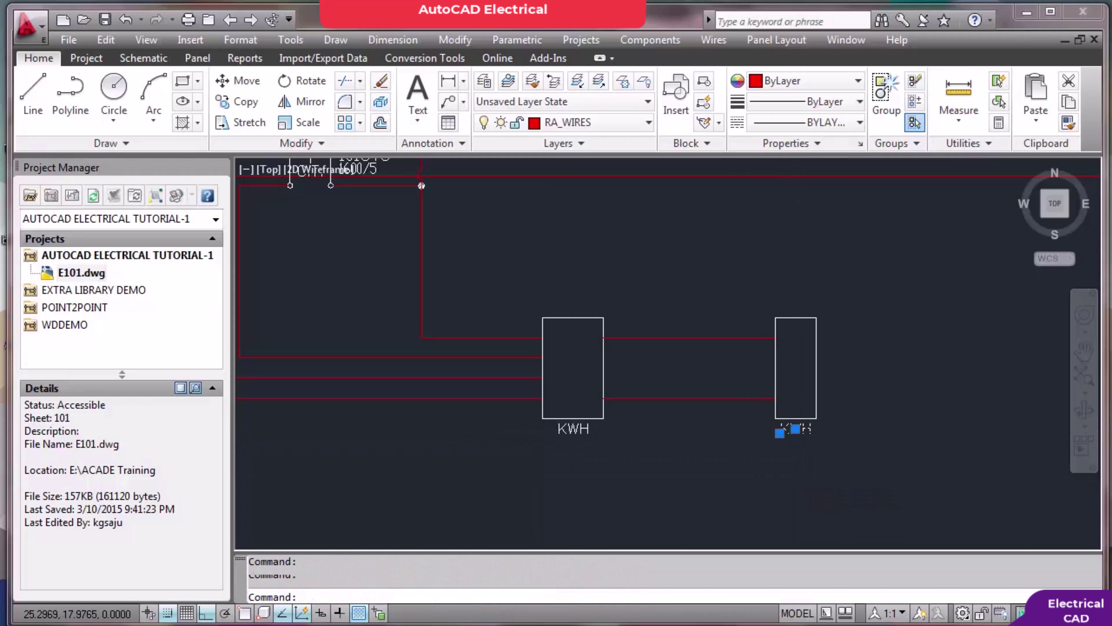
pyautogui.write('ASS')
pyautogui.press('Return')
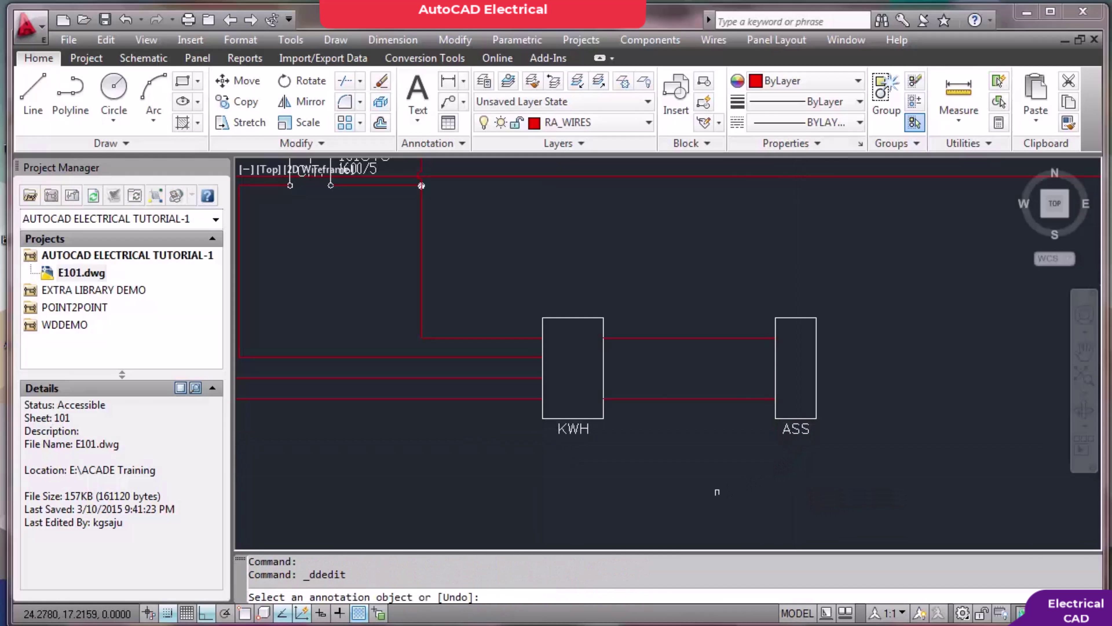
pyautogui.rightClick(701, 303)
pyautogui.click(739, 316)
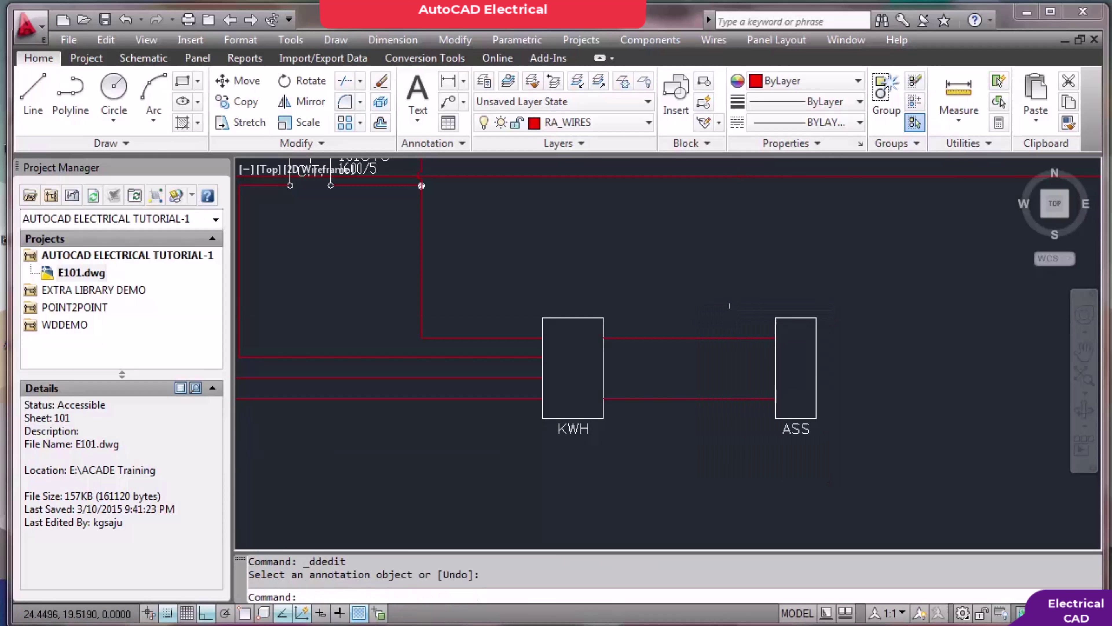
pyautogui.scroll(-2, 725, 306)
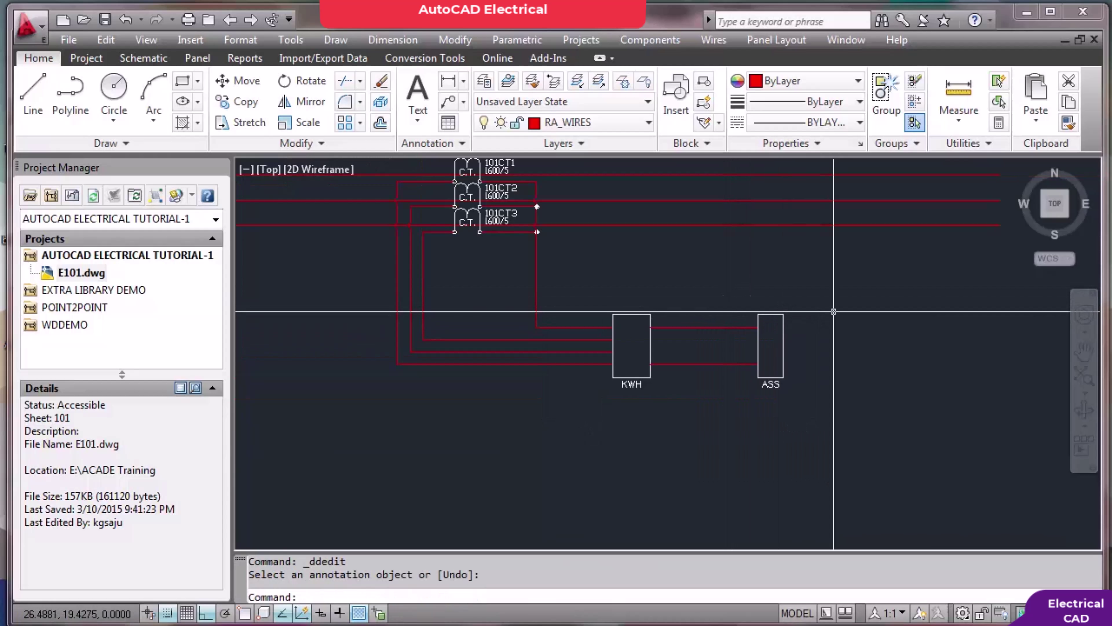
pyautogui.scroll(2, 828, 318)
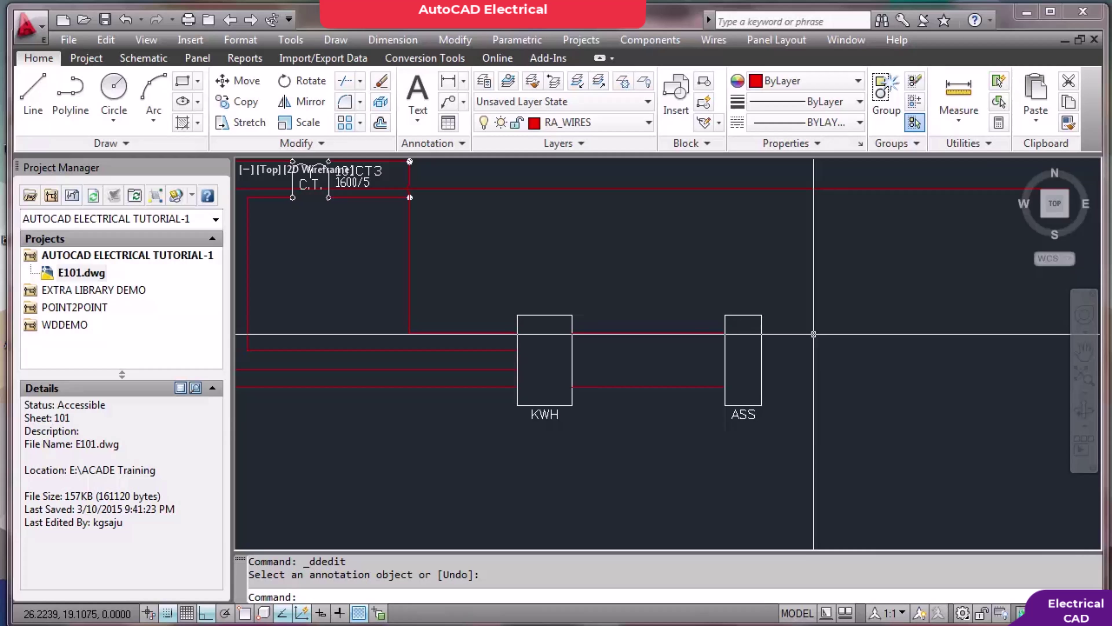
pyautogui.scroll(-4, 812, 341)
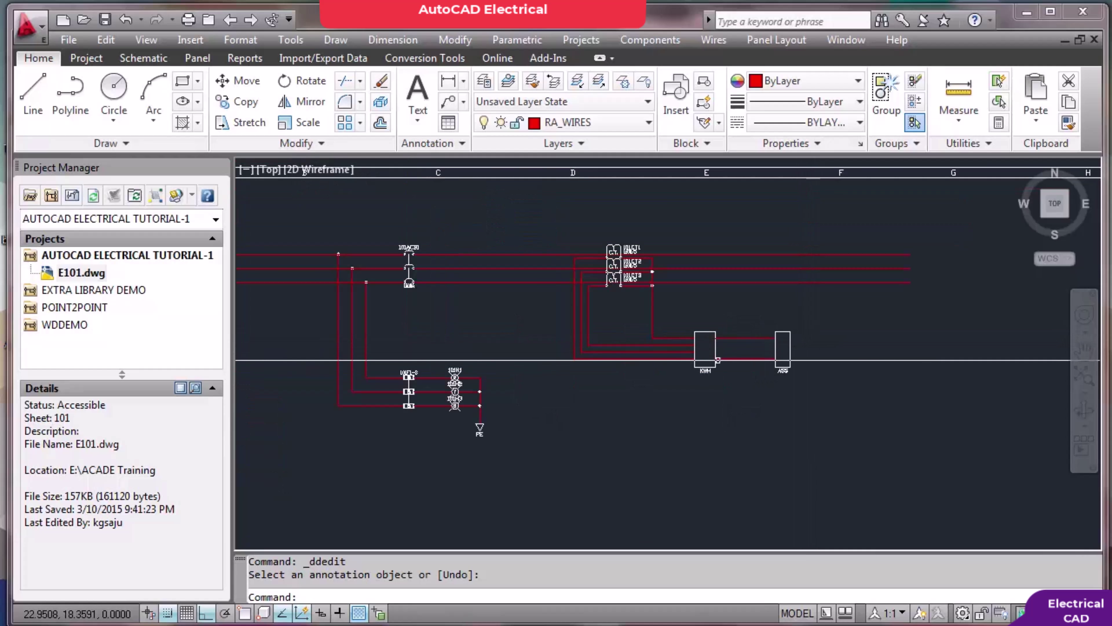
pyautogui.press('Escape')
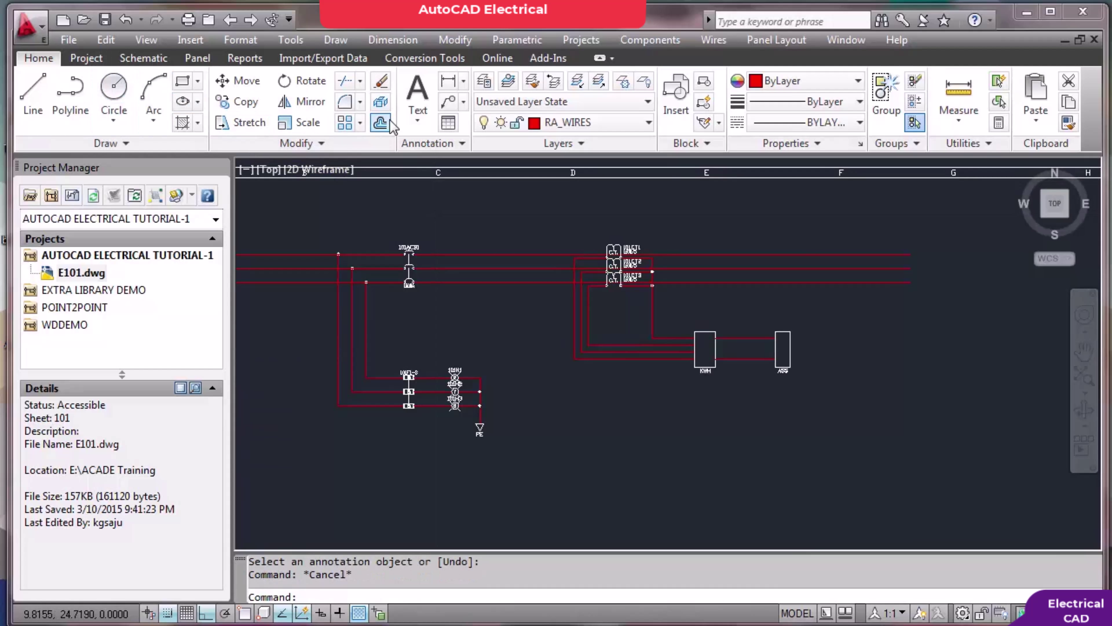
# Draw a wire from the ASS box's right edge out, down, and back toward the box
pyautogui.click(143, 59)
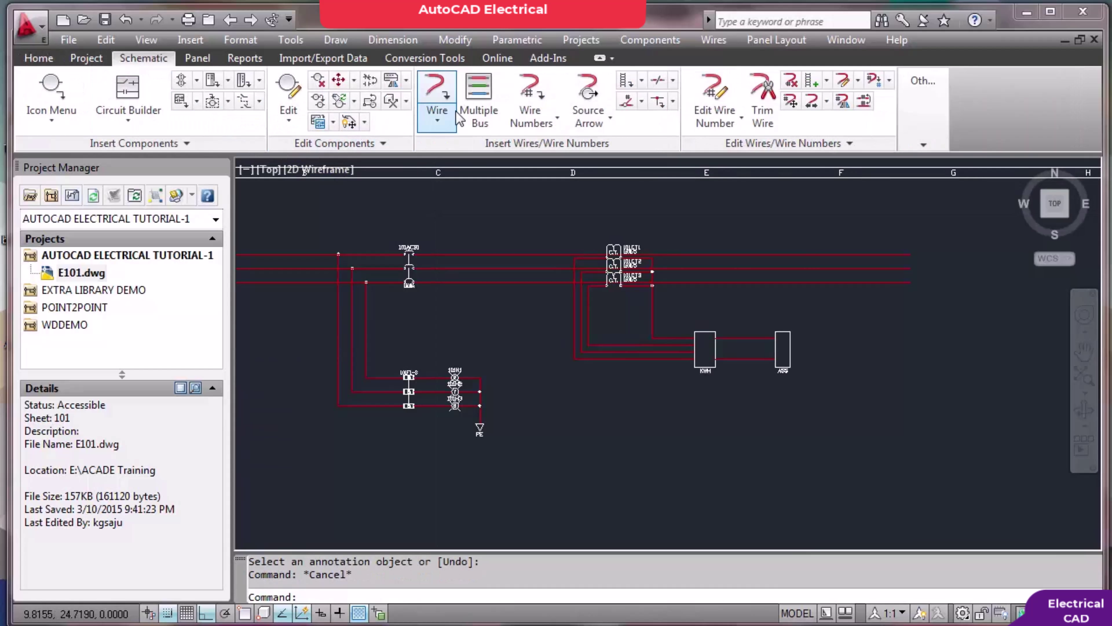
pyautogui.click(437, 98)
pyautogui.scroll(5, 886, 346)
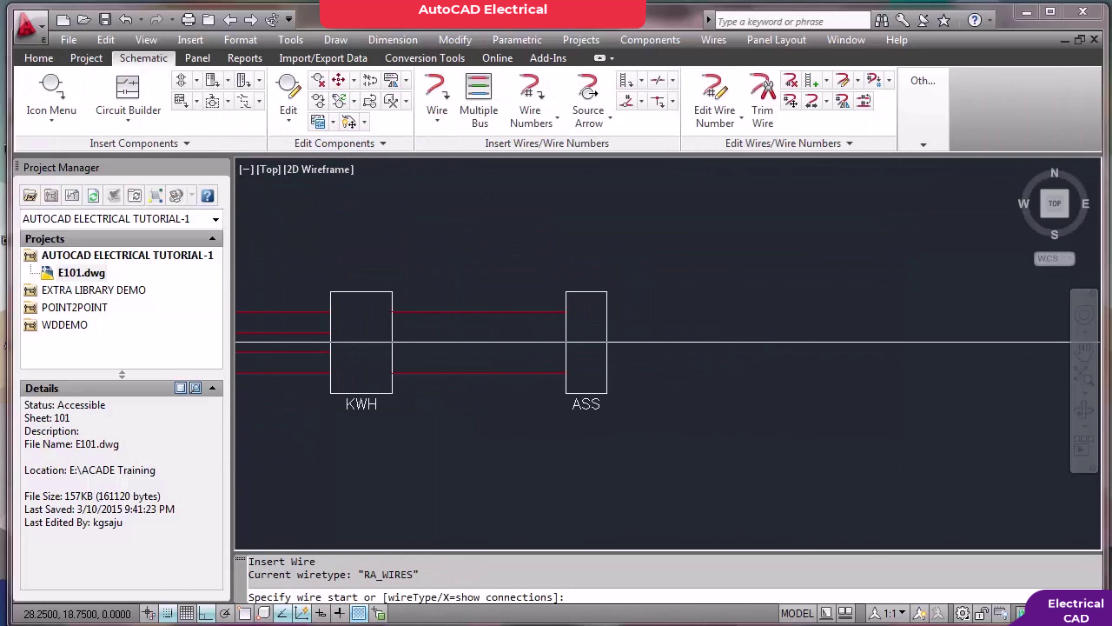
pyautogui.click(608, 312)
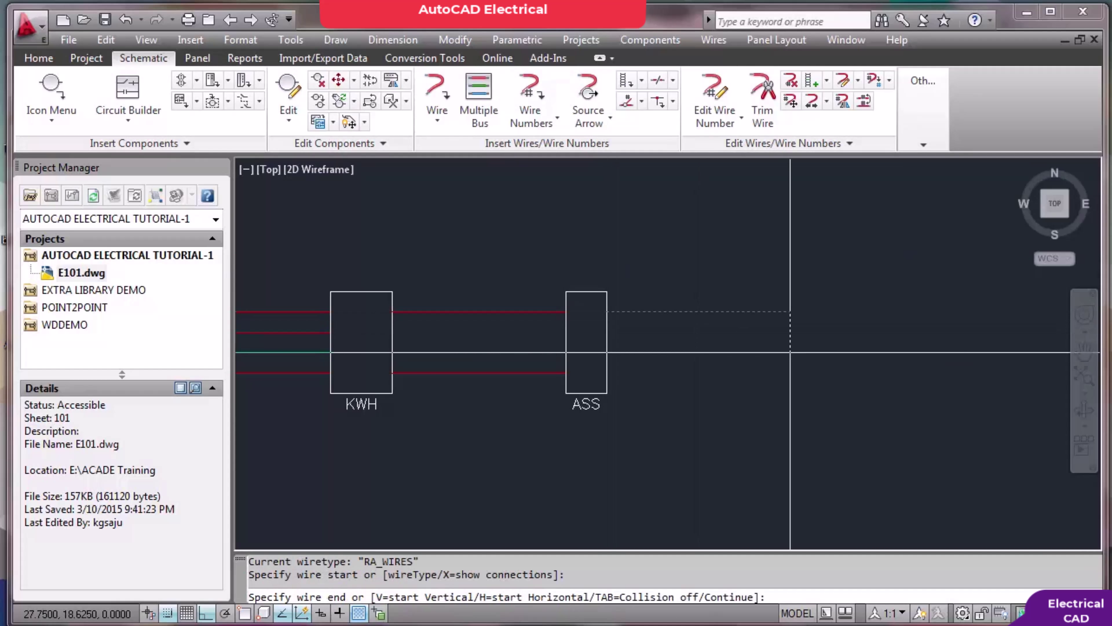
pyautogui.click(811, 373)
pyautogui.click(608, 373)
pyautogui.press('Escape')
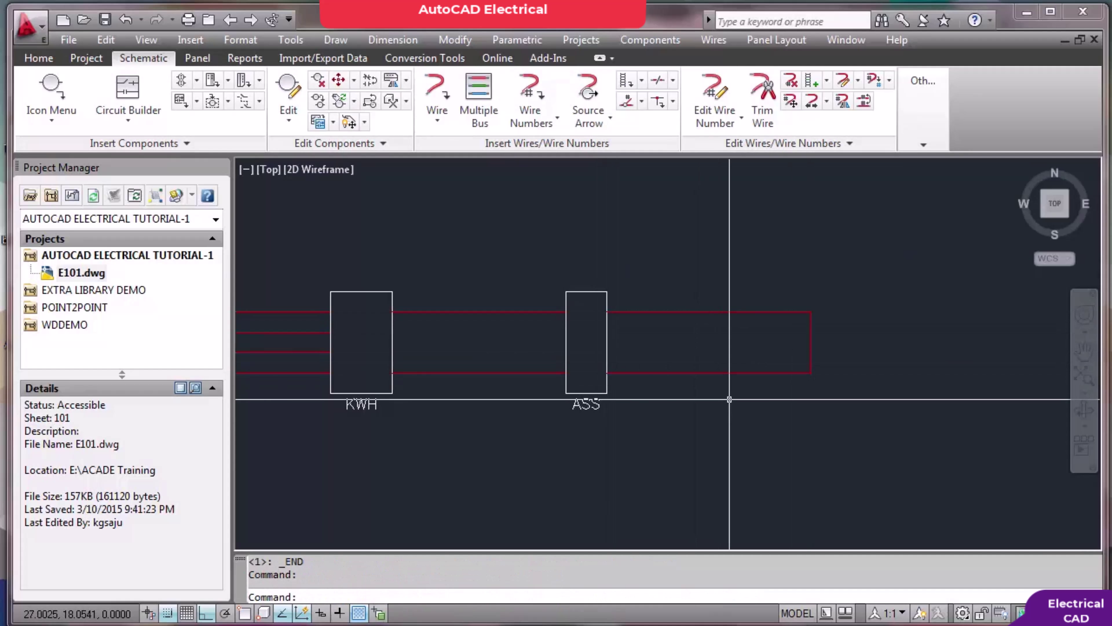
# Open the Icon Menu library and browse to the JIC Instrumentation symbols
pyautogui.click(50, 99)
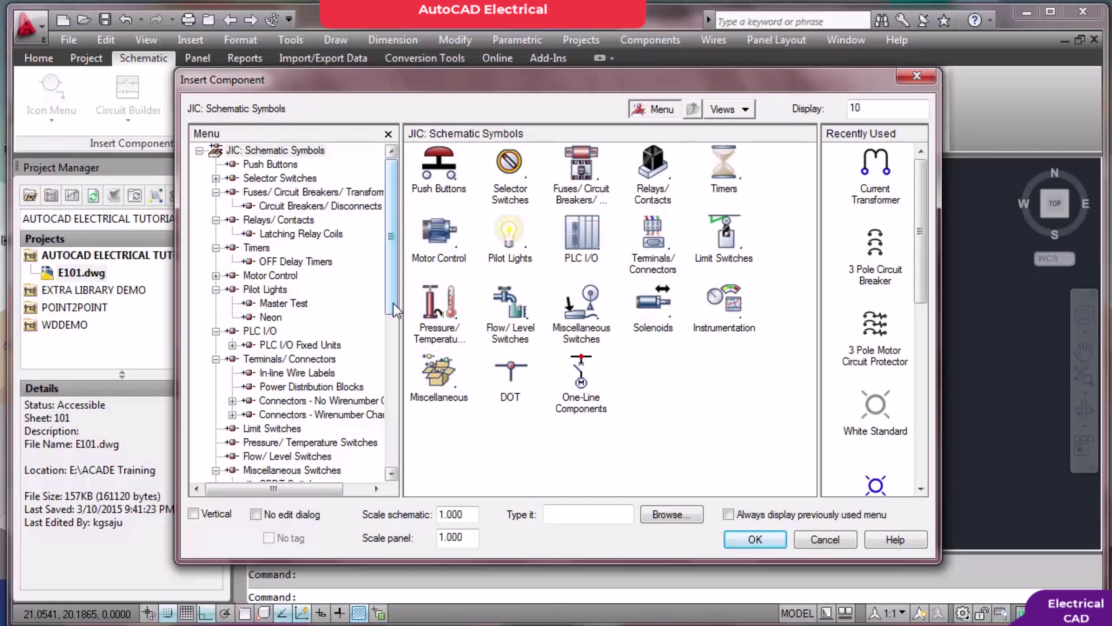
pyautogui.moveTo(395, 311); pyautogui.dragTo(394, 344)
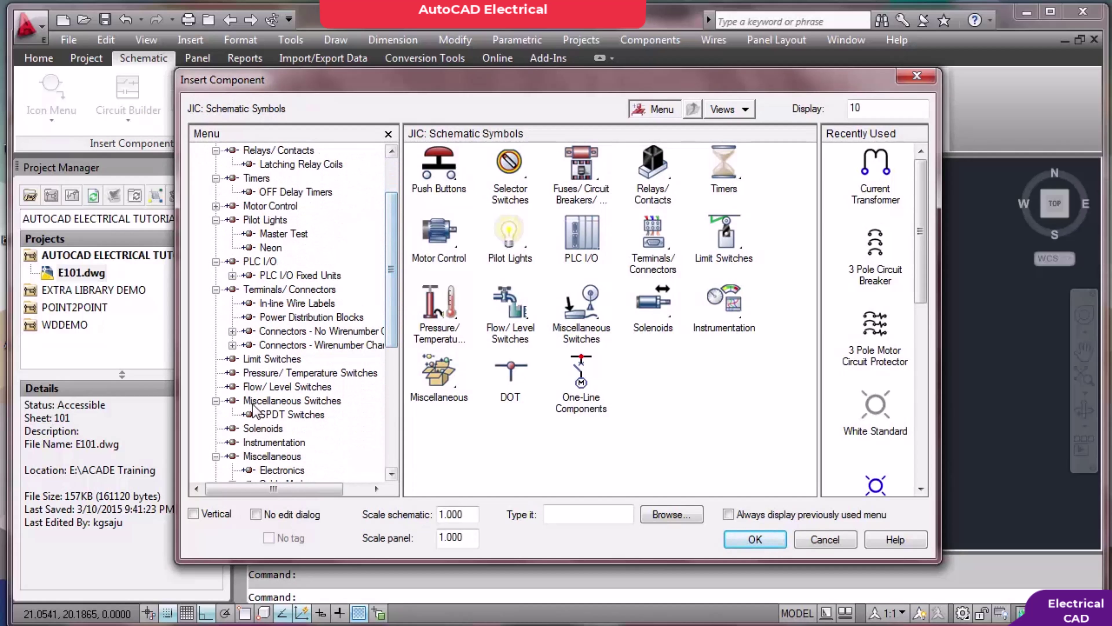
pyautogui.click(215, 400)
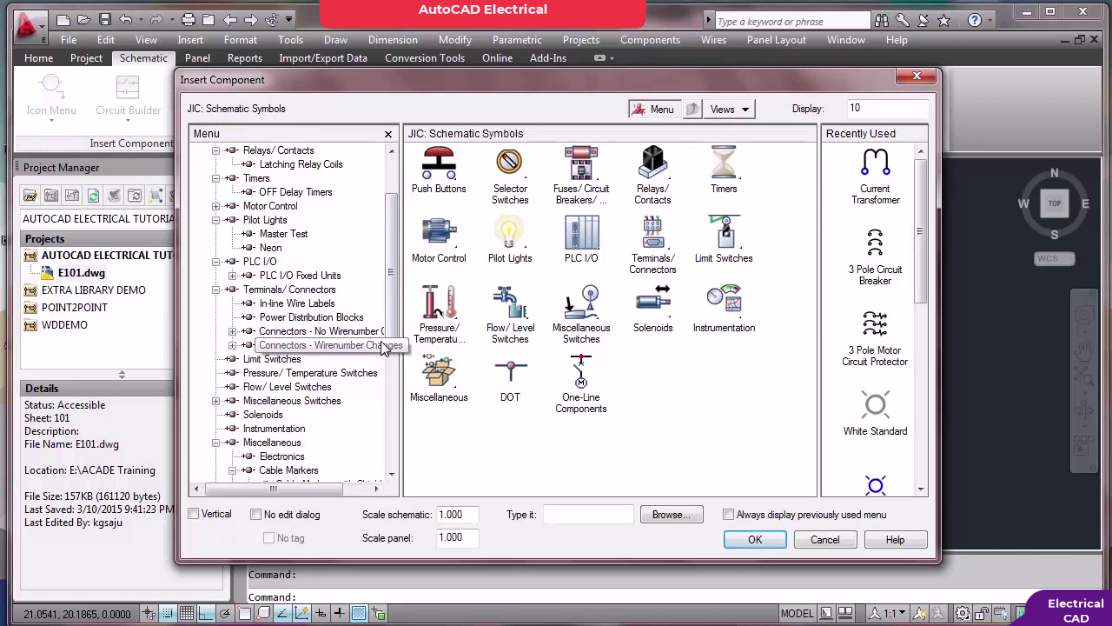
pyautogui.click(274, 443)
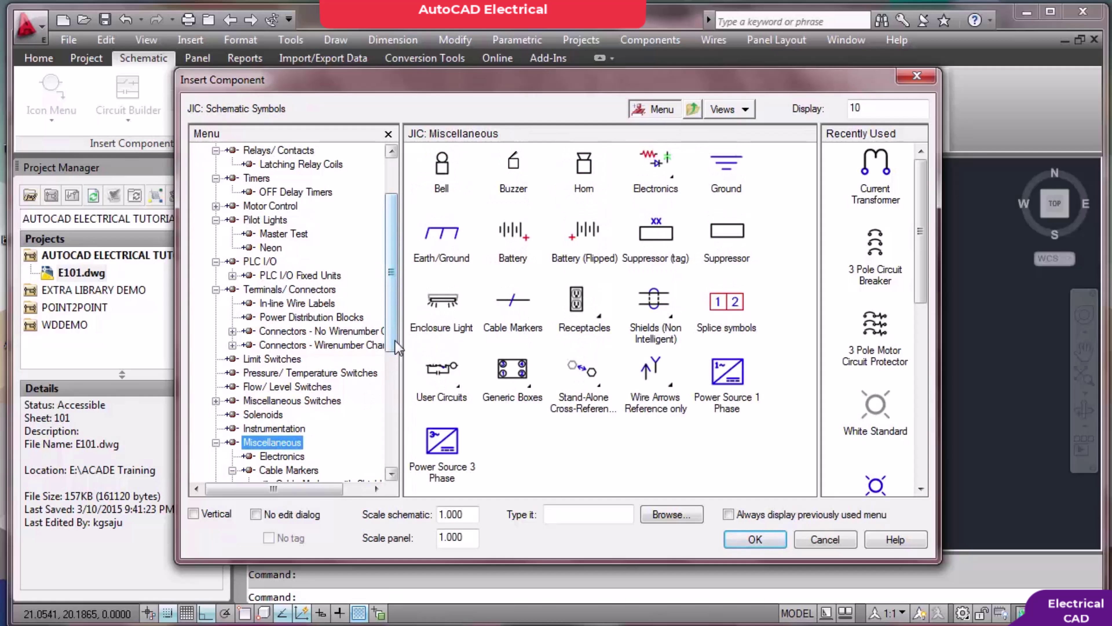
pyautogui.moveTo(398, 342); pyautogui.dragTo(400, 380)
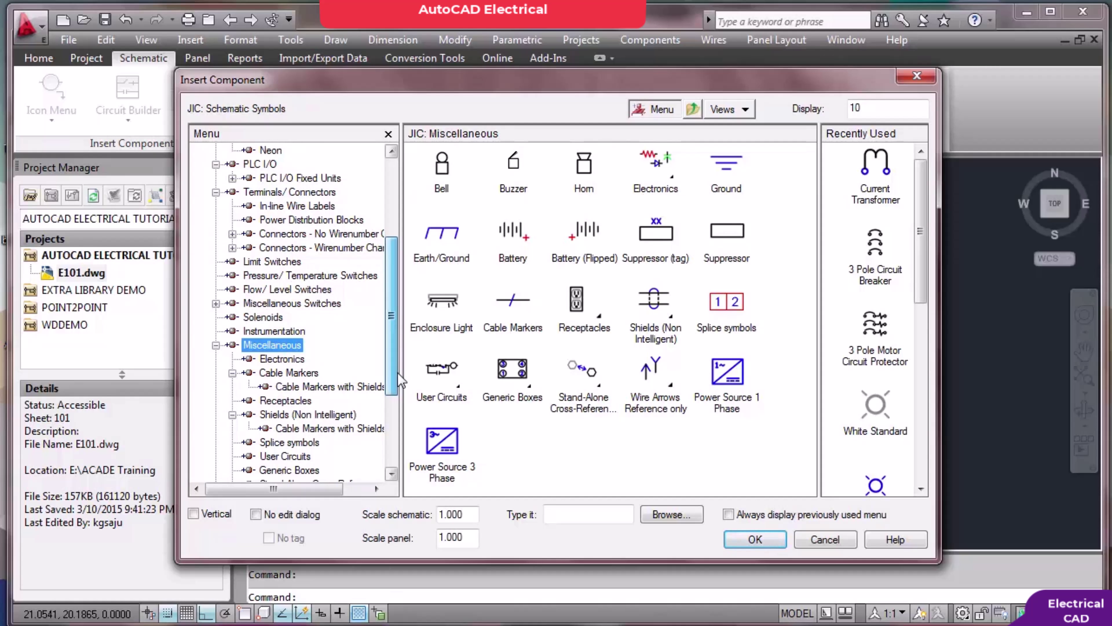
pyautogui.moveTo(401, 380); pyautogui.dragTo(400, 400)
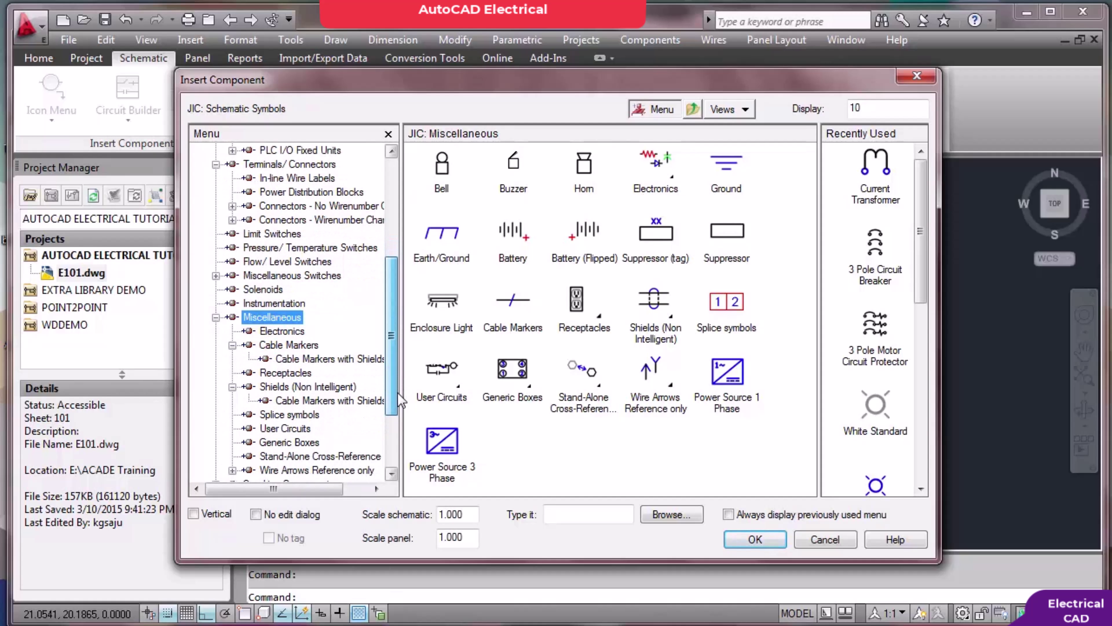
pyautogui.click(282, 304)
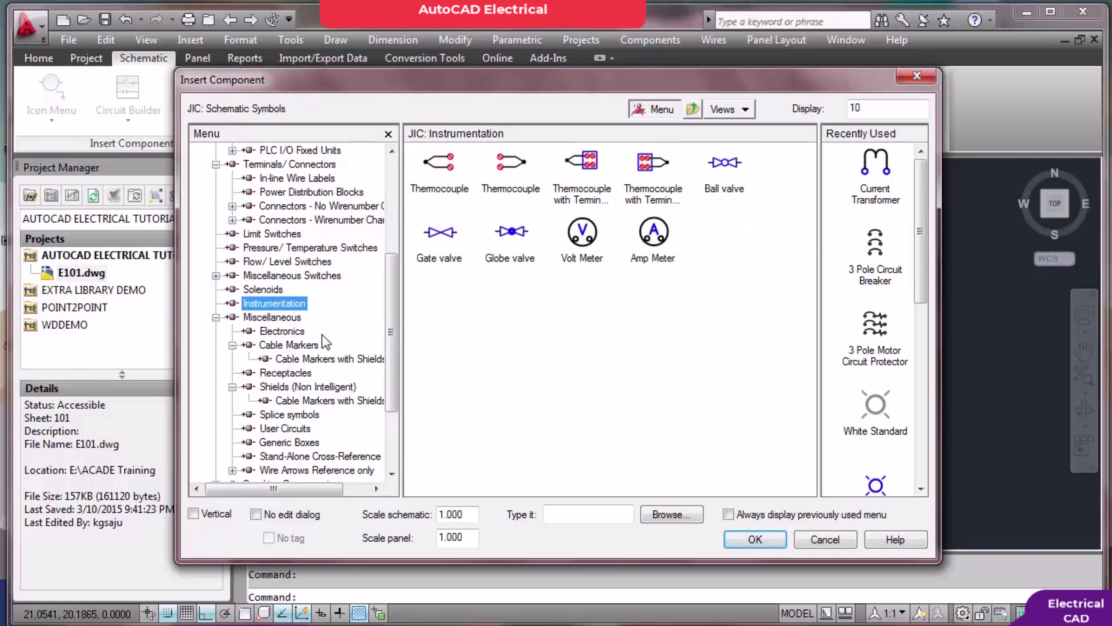
# Insert the Amp Meter on the loop wire with tag 101A1 and rating 0-1600A
pyautogui.click(654, 245)
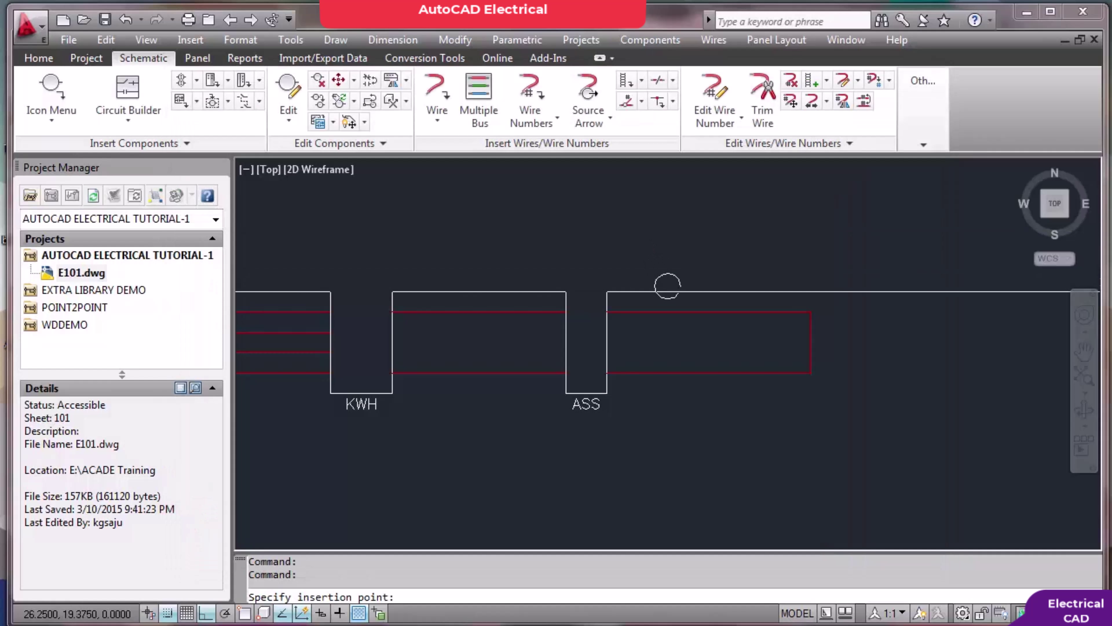
pyautogui.click(721, 308)
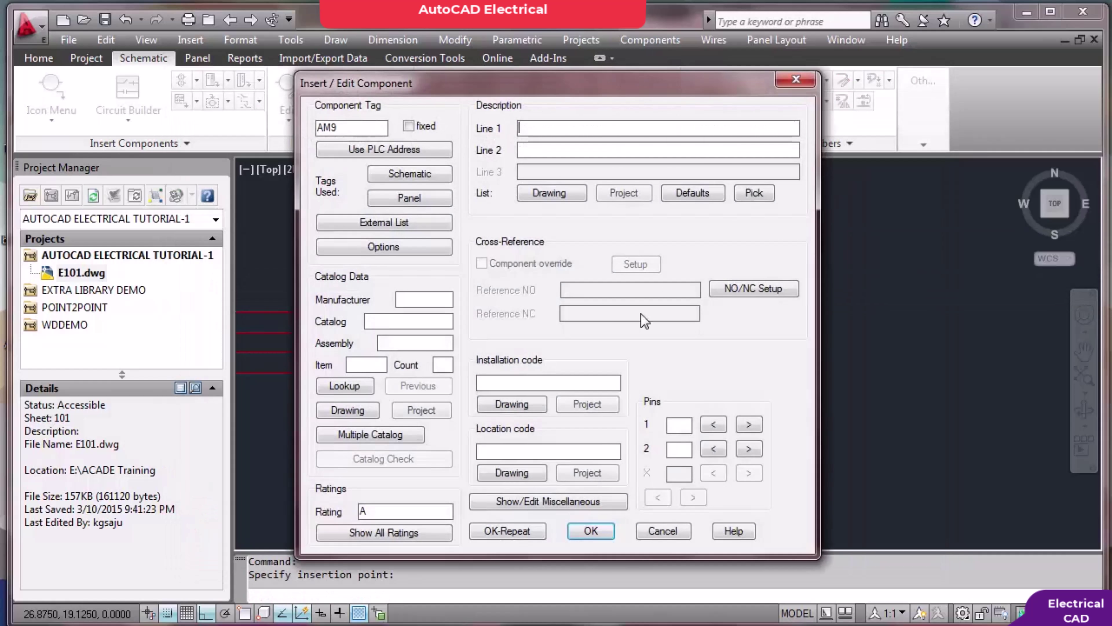
pyautogui.write('101A1')
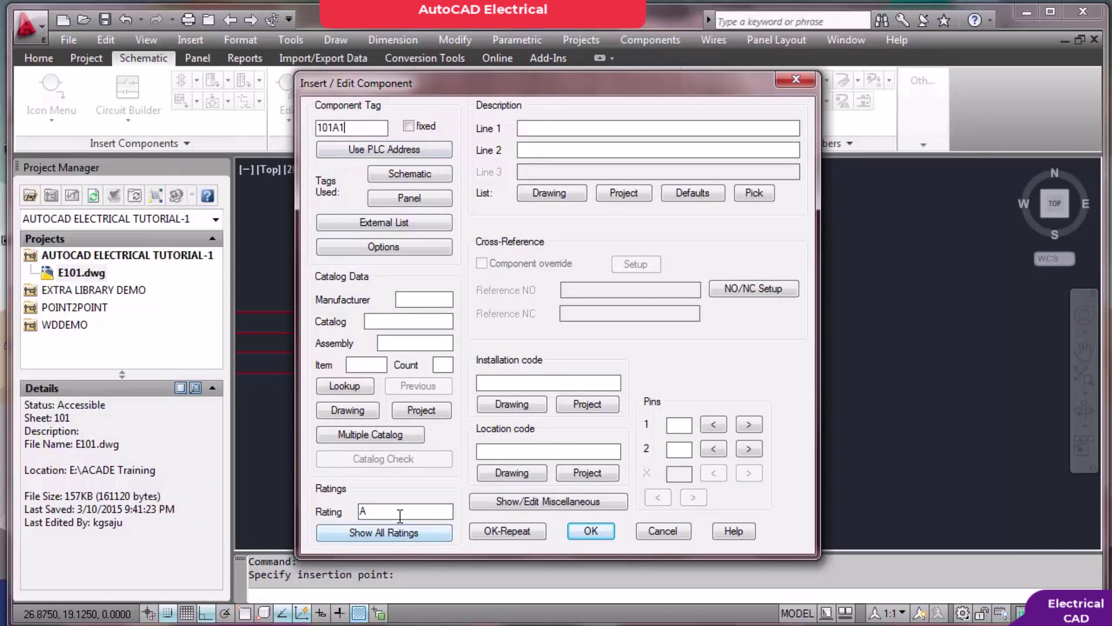
pyautogui.write('0-1600A')
pyautogui.click(520, 386)
pyautogui.click(579, 532)
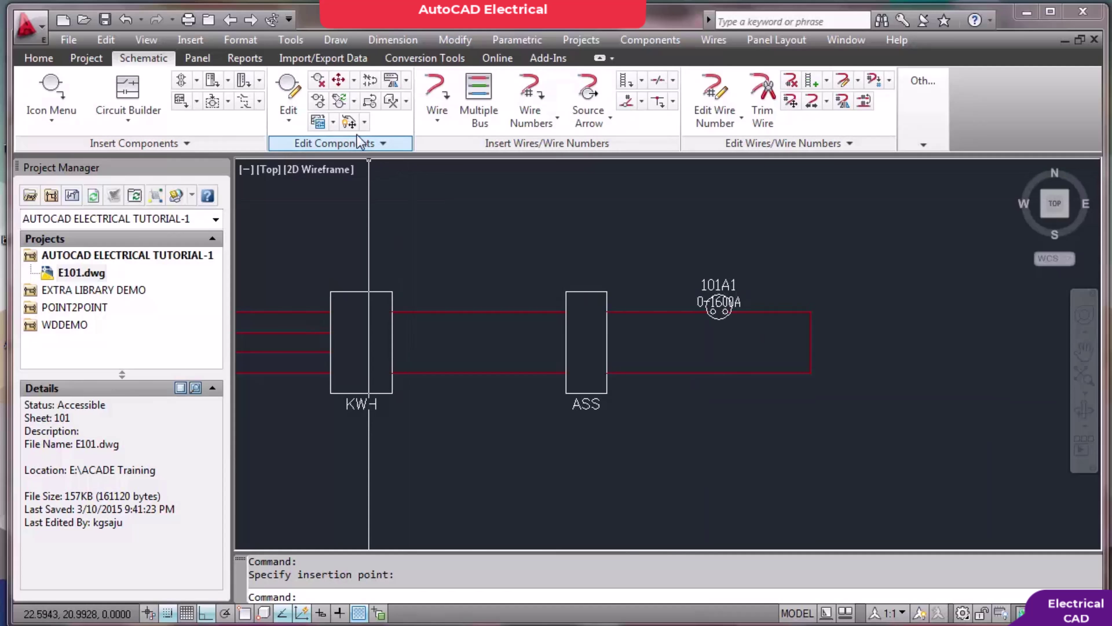
# Use Move/Show Attribute to shift the TAG1 and RATING1 labels above the ammeter
pyautogui.click(364, 123)
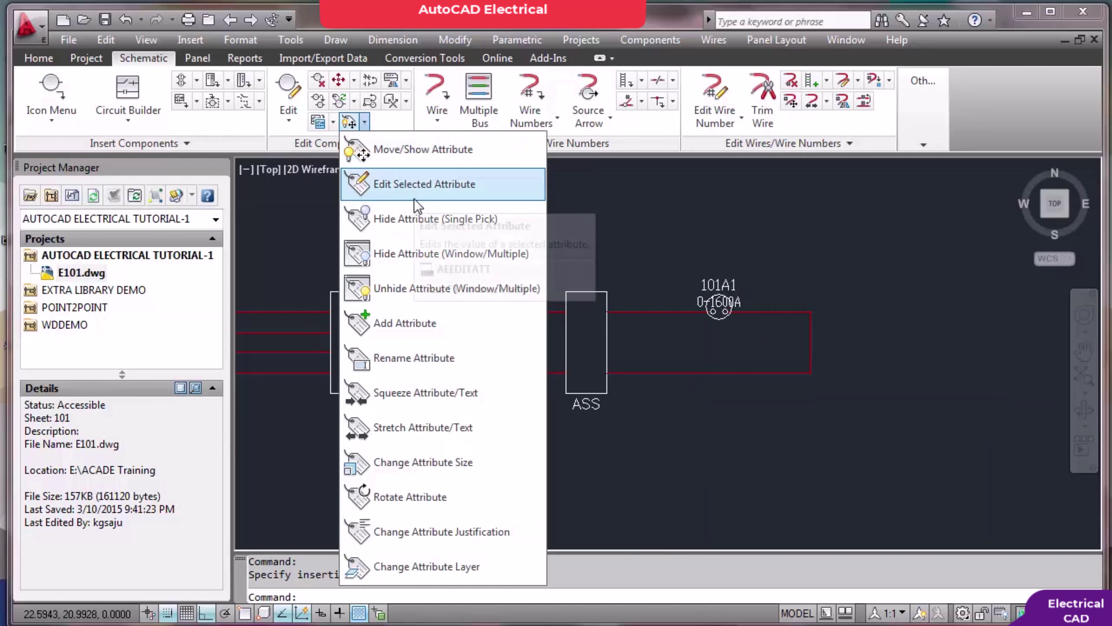
pyautogui.click(385, 149)
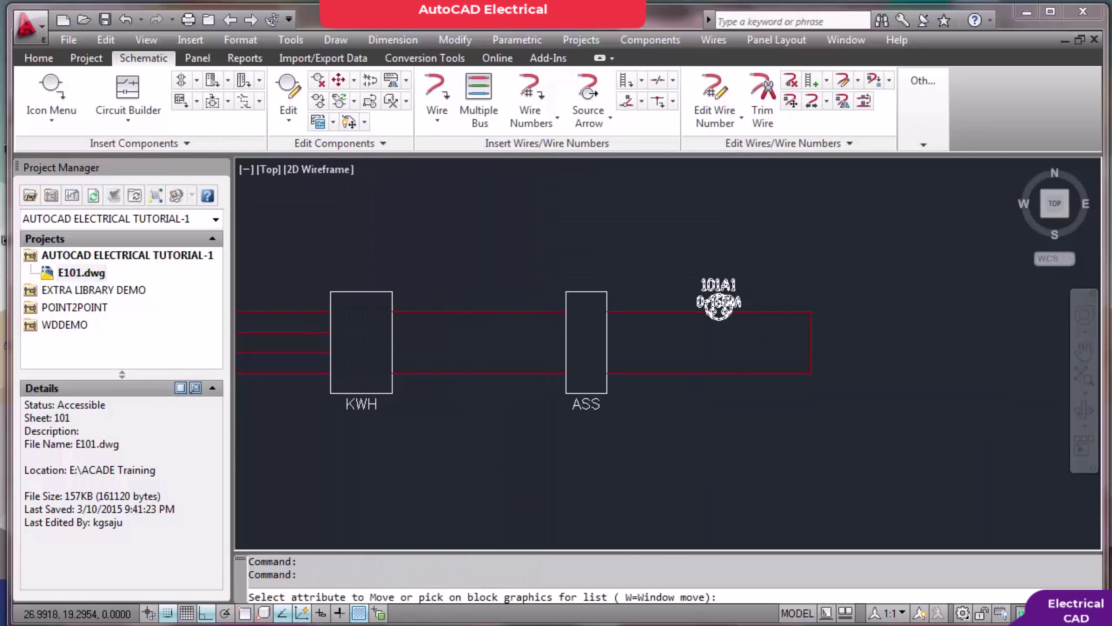
pyautogui.scroll(5, 729, 288)
pyautogui.click(727, 285)
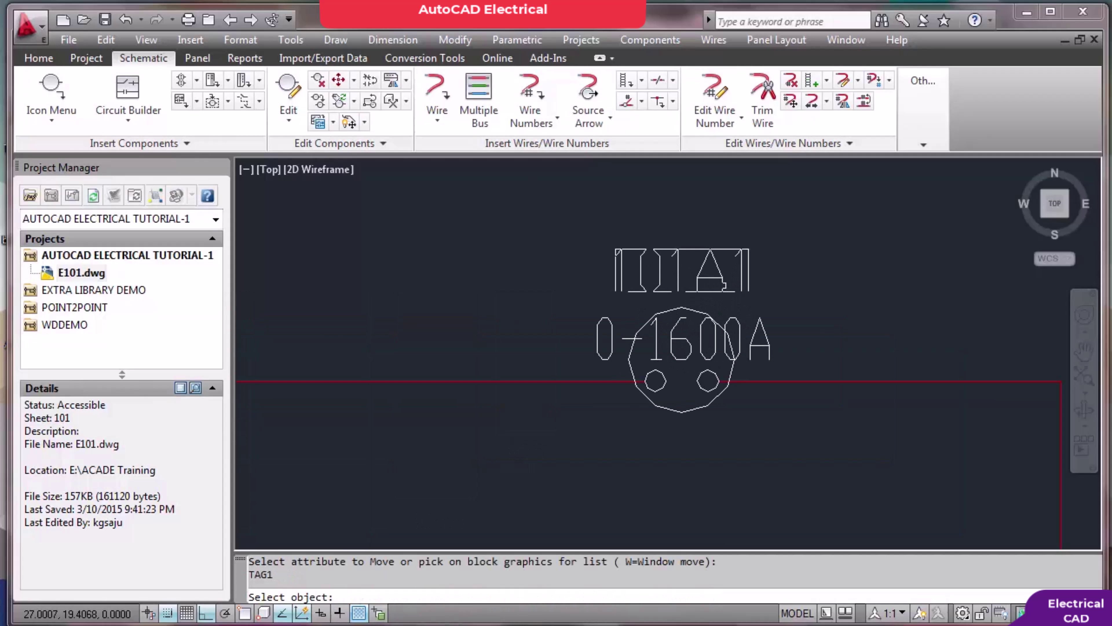
pyautogui.click(753, 338)
pyautogui.press('Return')
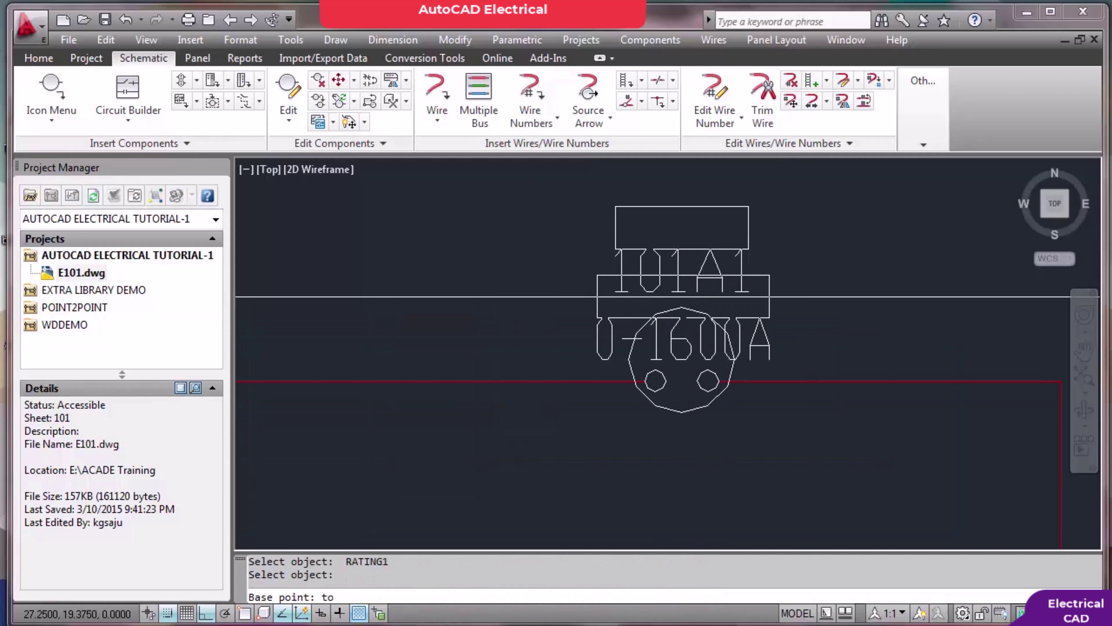
pyautogui.click(808, 253)
pyautogui.click(808, 253)
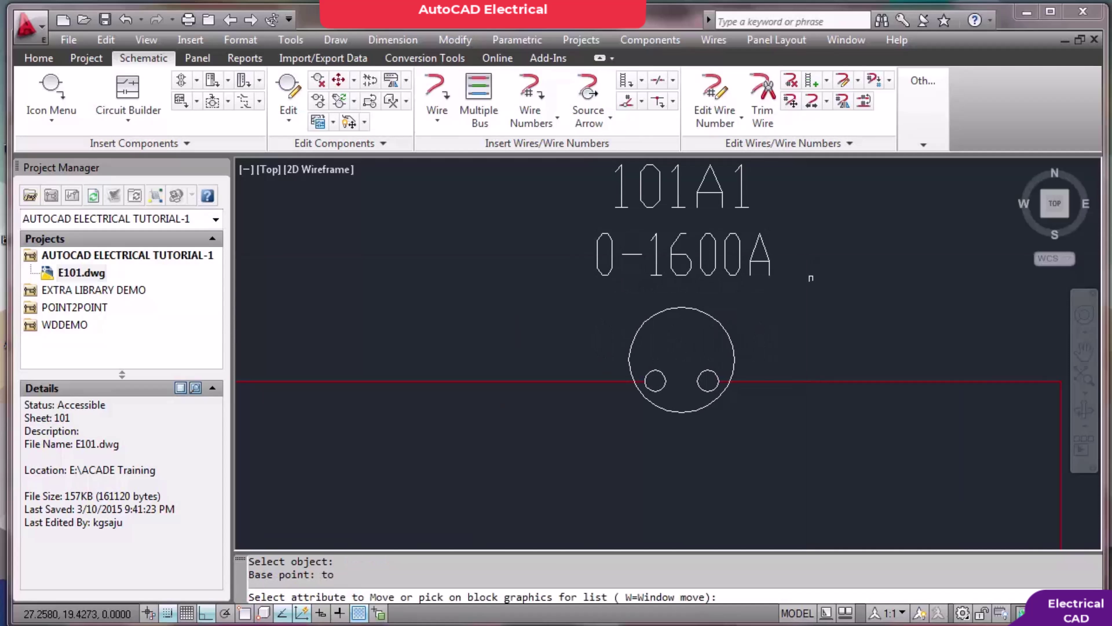
pyautogui.scroll(-4, 548, 397)
pyautogui.press('Return')
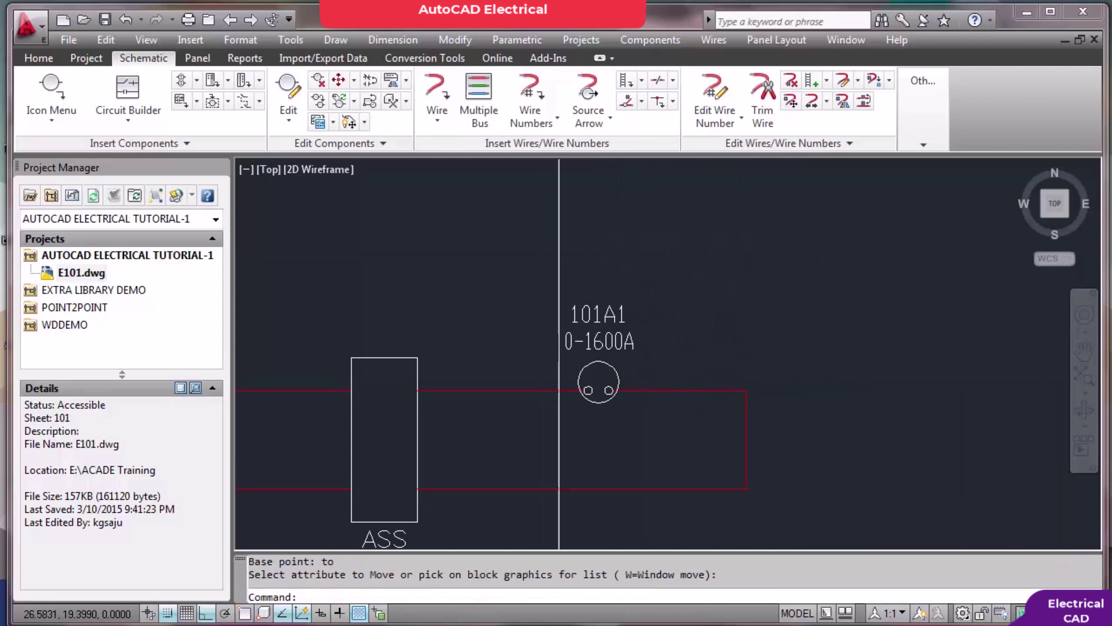
pyautogui.scroll(-5, 548, 351)
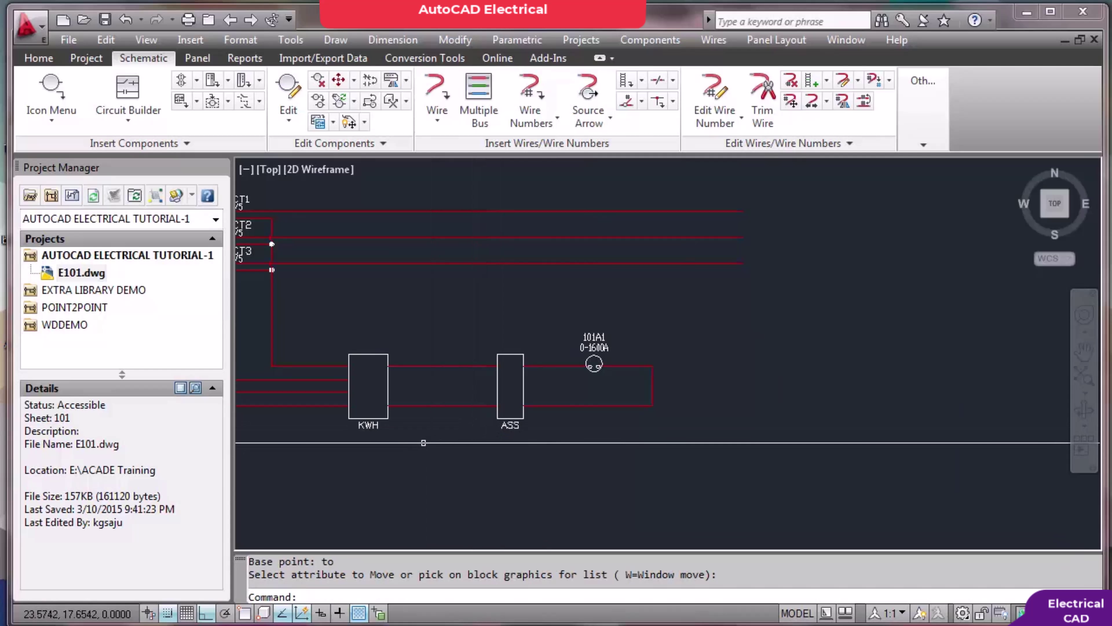
# Pan across the E101 schematic and zoom out and back in on the power circuit
pyautogui.write('p')
pyautogui.press('Return')
pyautogui.moveTo(454, 442); pyautogui.dragTo(668, 428)
pyautogui.scroll(-2, 514, 367)
pyautogui.scroll(-5, 482, 369)
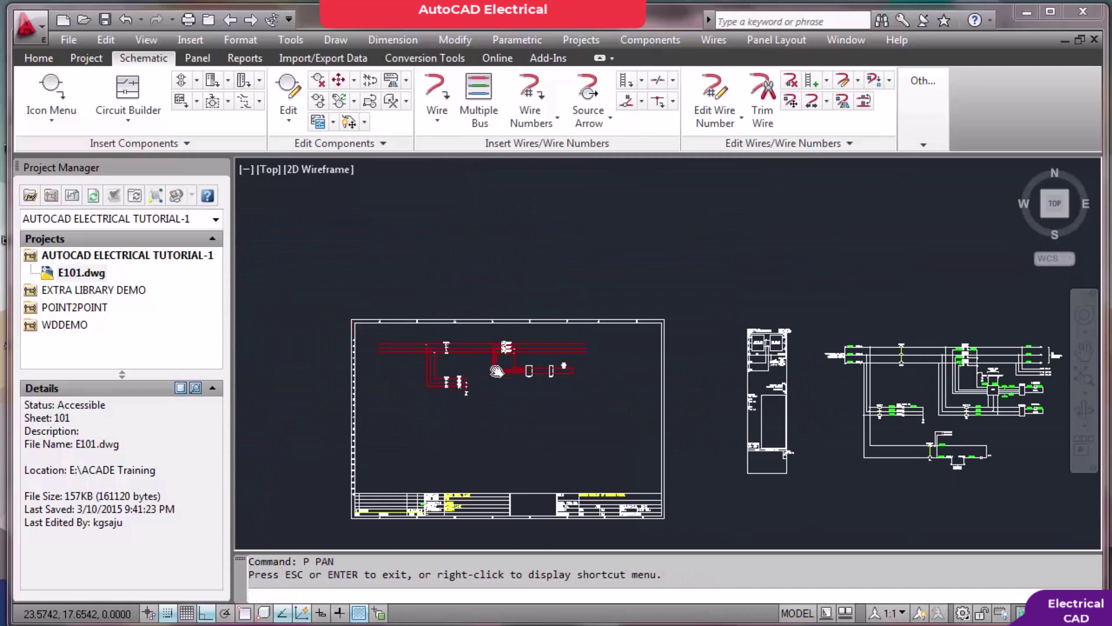
pyautogui.scroll(4, 459, 371)
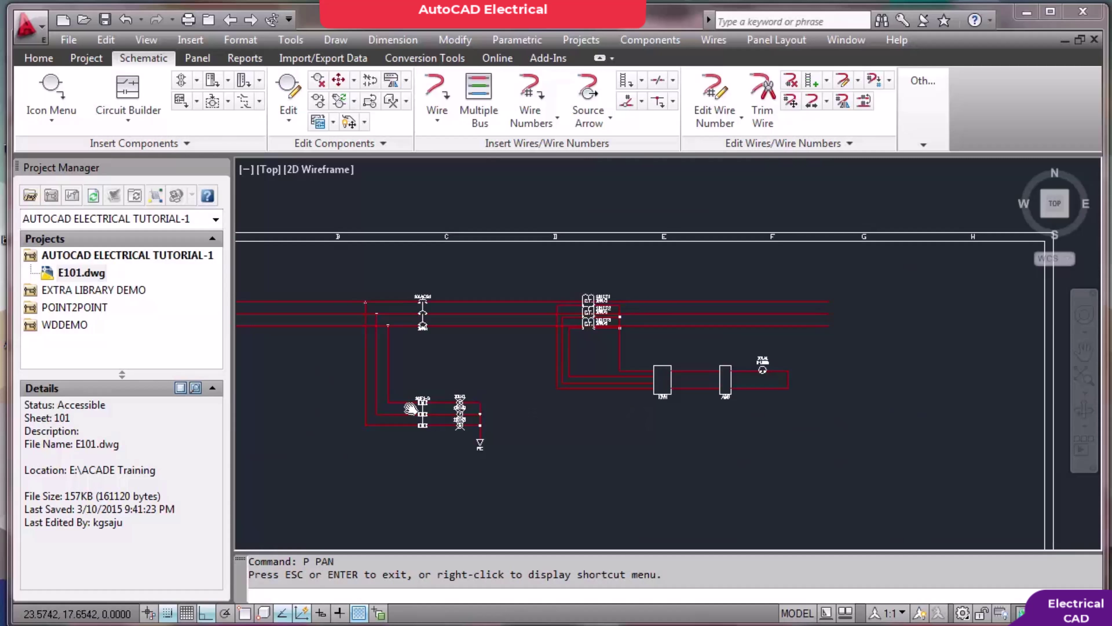
pyautogui.scroll(2, 451, 418)
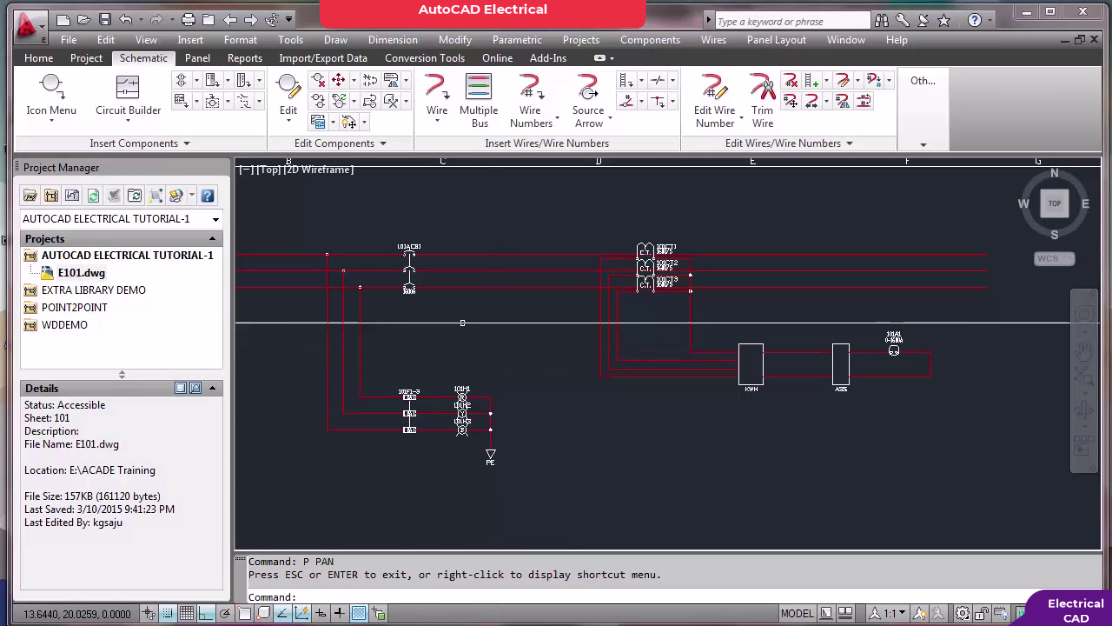
# Add a 3-wire Multiple Bus from the top incoming line, running down then right
pyautogui.click(478, 97)
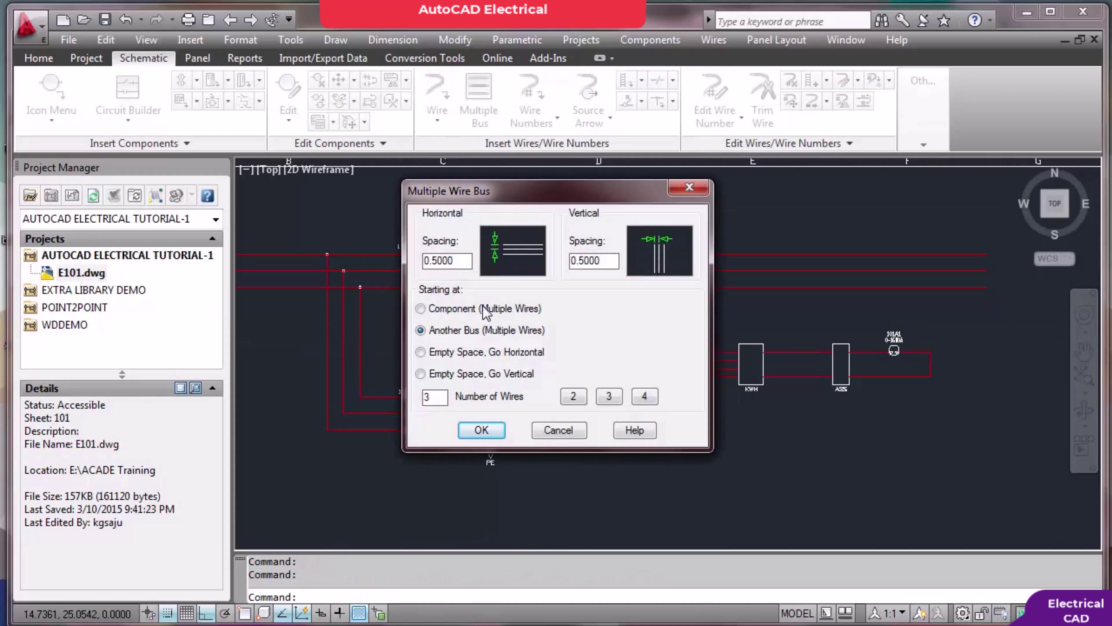
pyautogui.click(481, 430)
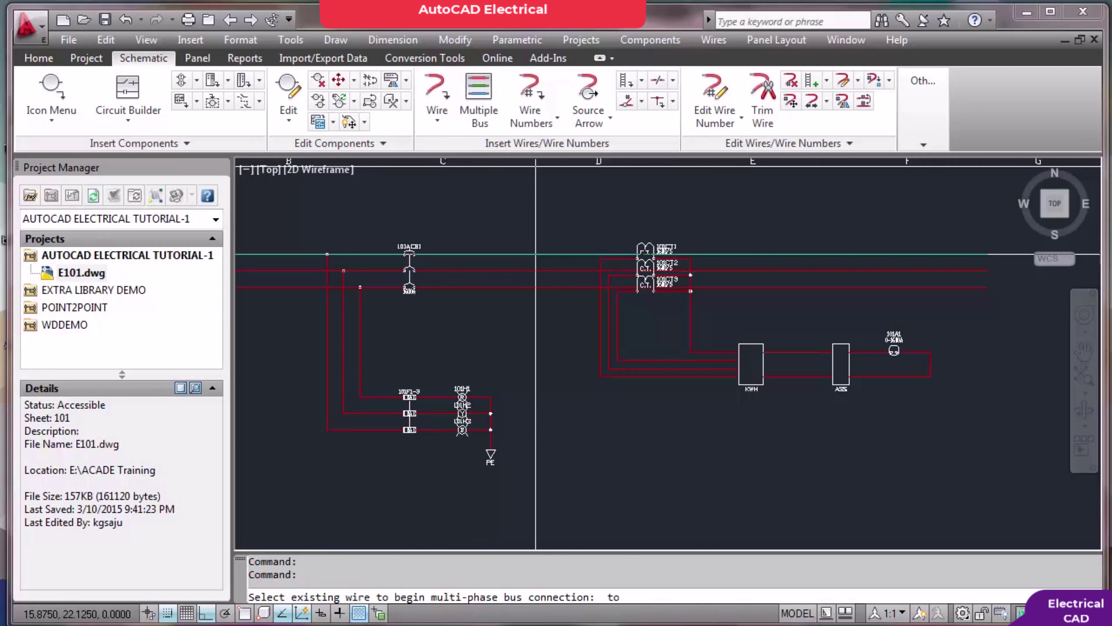
pyautogui.click(535, 254)
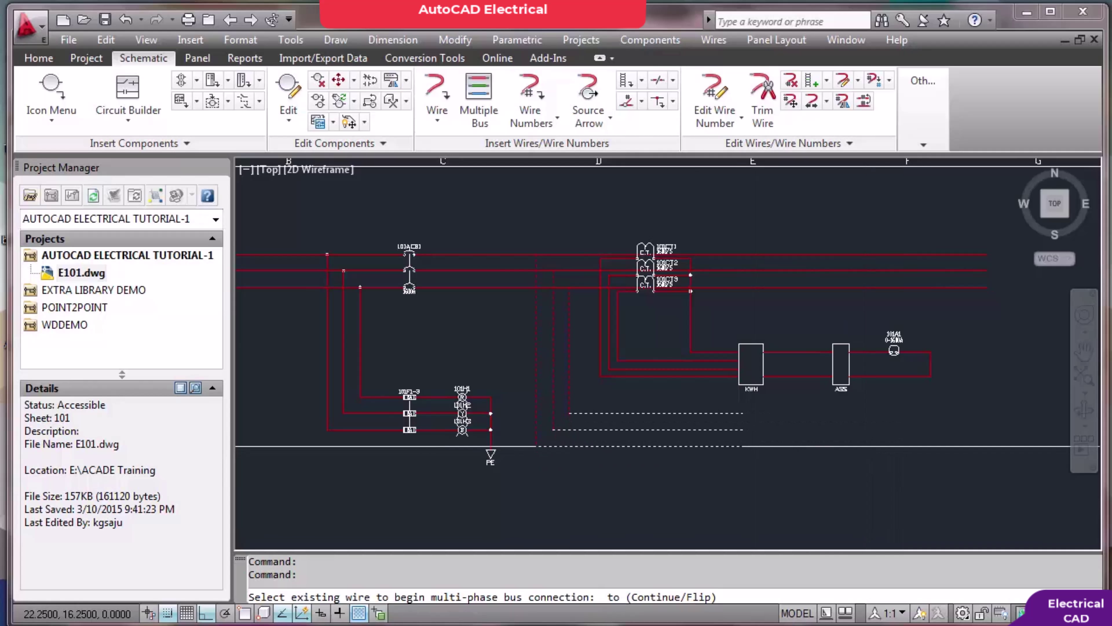
pyautogui.click(738, 449)
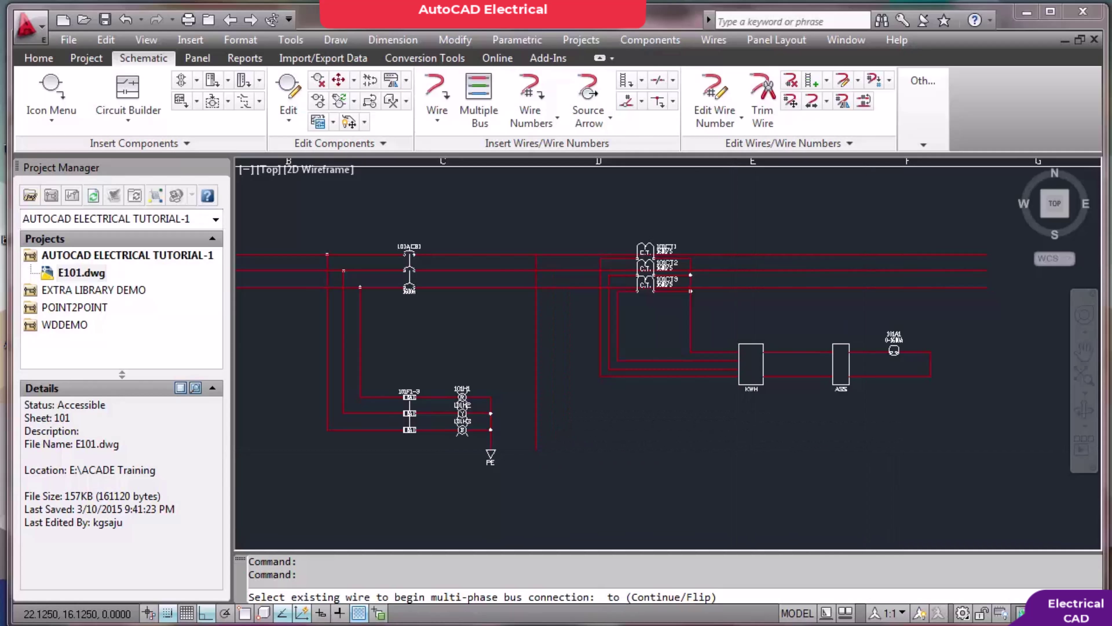
pyautogui.press('Return')
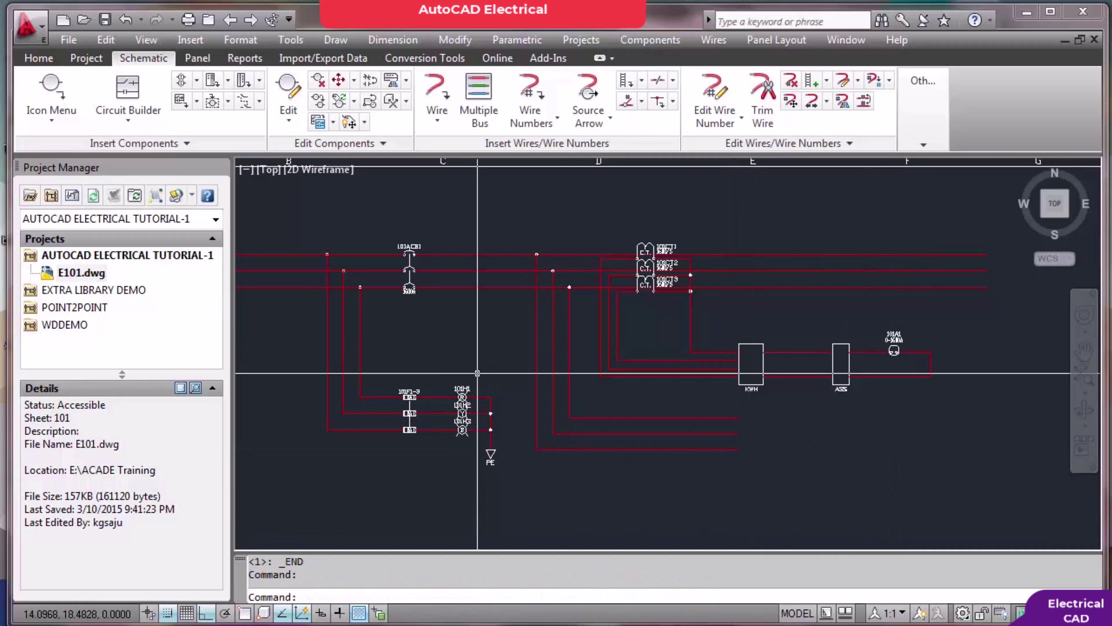
# Insert a 3 Pole Fuse with Tags on the new bus, poles down, tagged 1F4-6, rated 2A
pyautogui.click(50, 92)
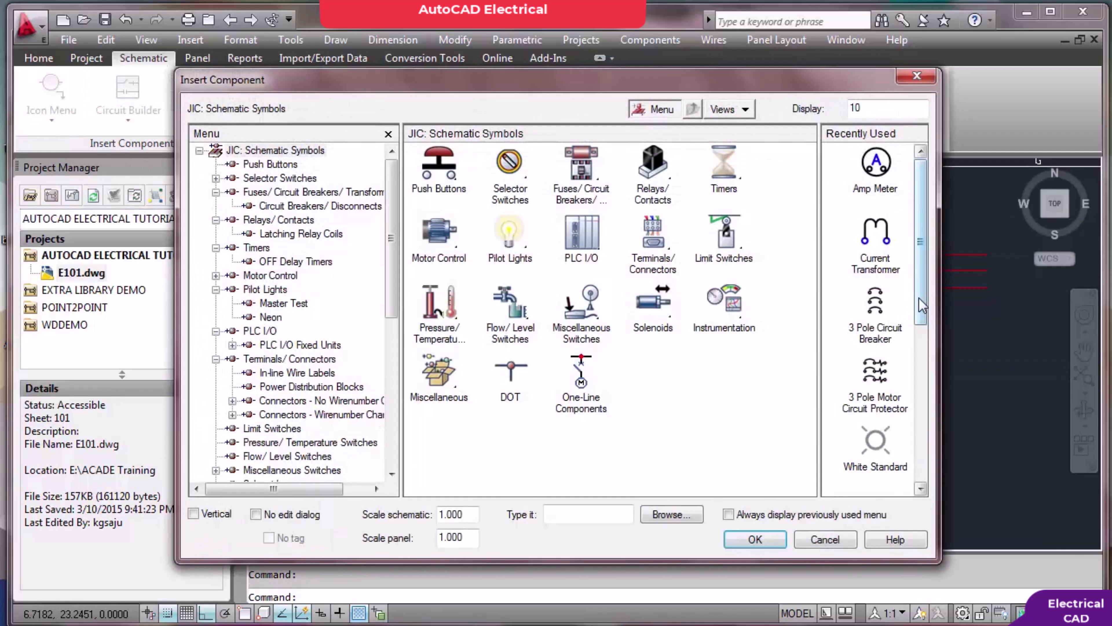
pyautogui.moveTo(922, 305); pyautogui.dragTo(924, 309)
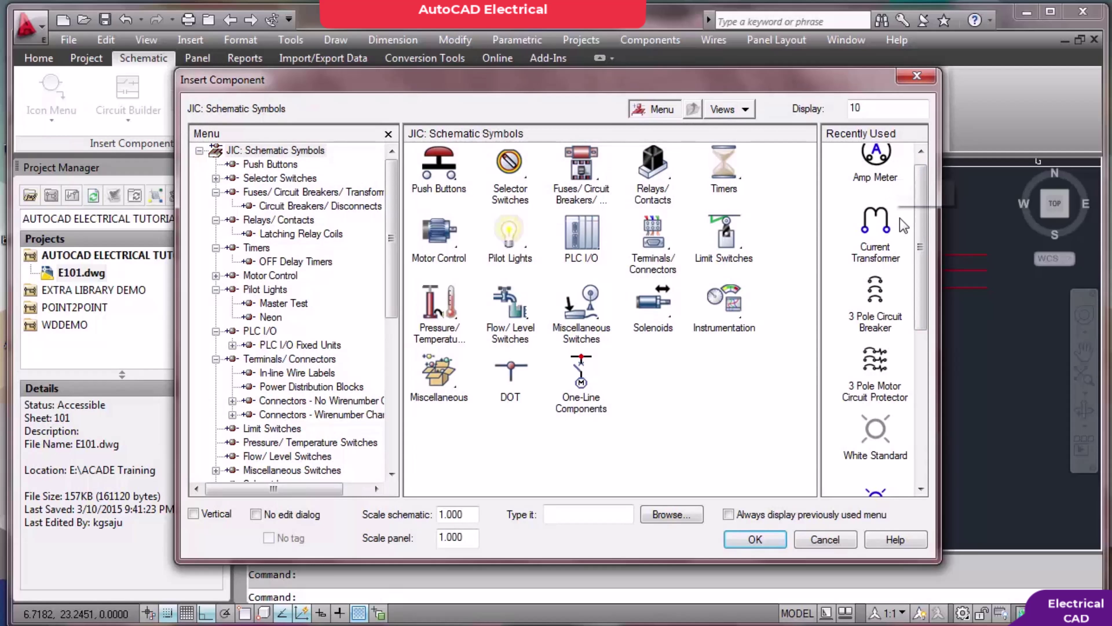
pyautogui.moveTo(924, 238); pyautogui.dragTo(925, 394)
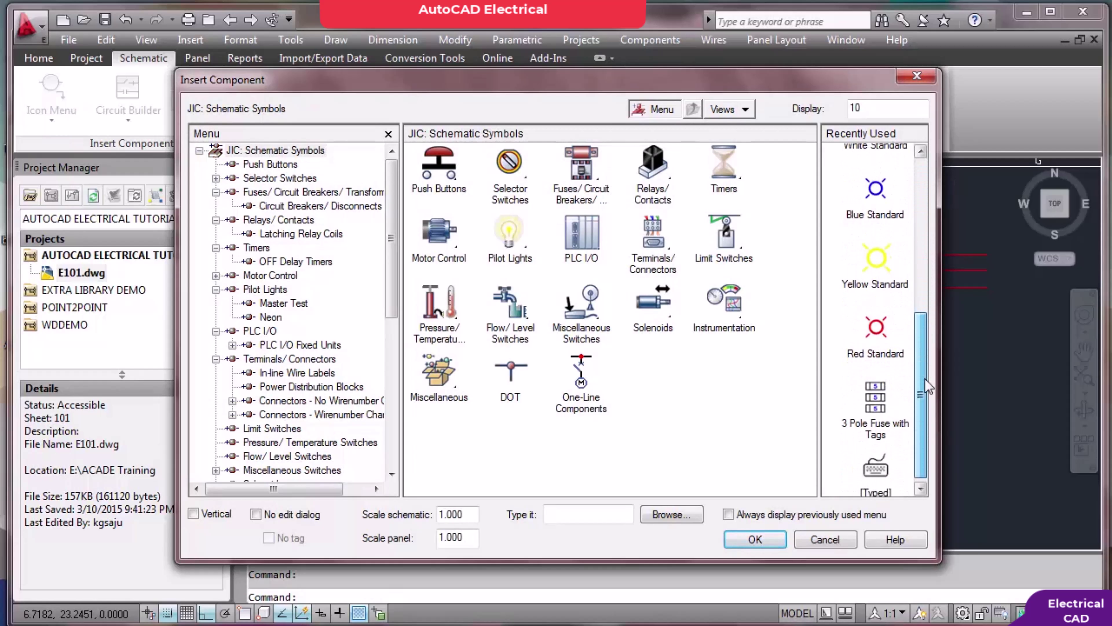
pyautogui.click(875, 385)
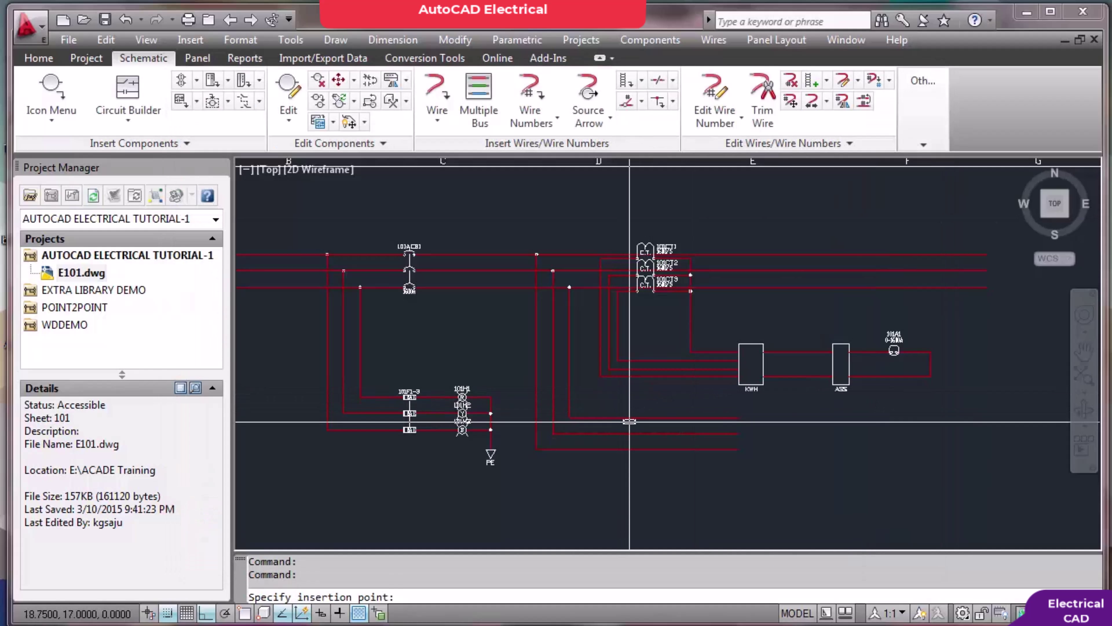
pyautogui.scroll(-2, 644, 417)
pyautogui.scroll(1, 644, 418)
pyautogui.scroll(3, 644, 417)
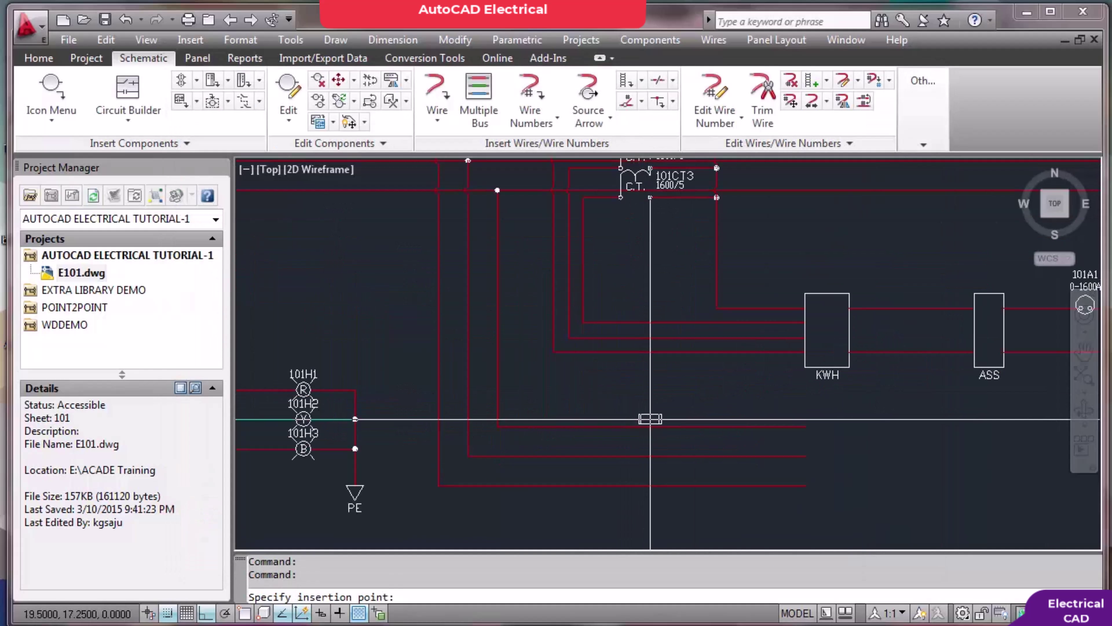
pyautogui.click(650, 426)
pyautogui.click(546, 328)
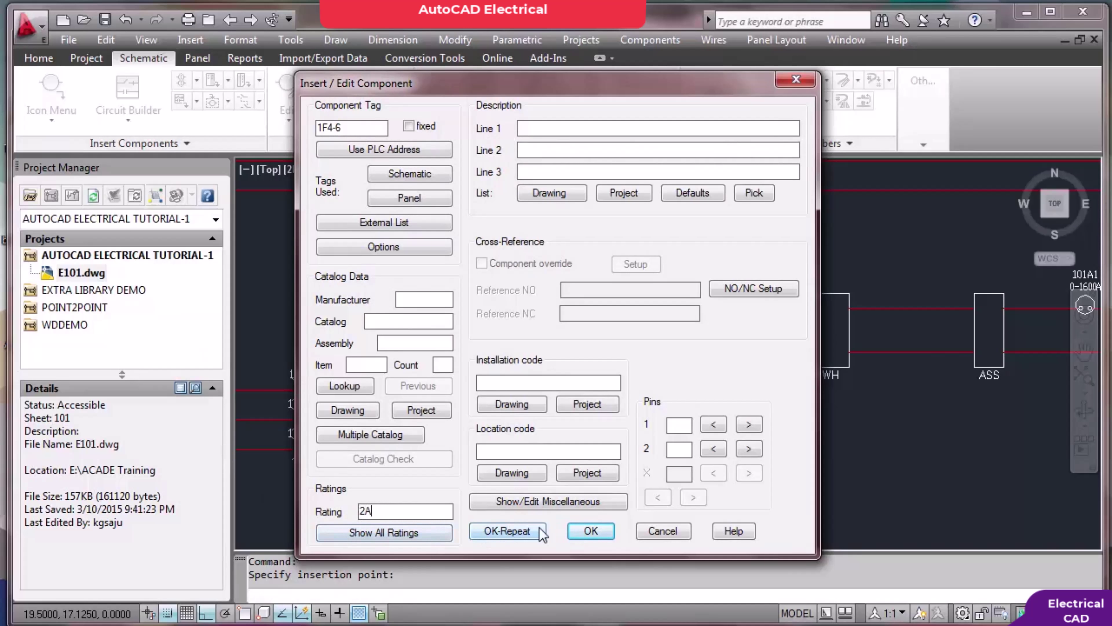
pyautogui.click(590, 531)
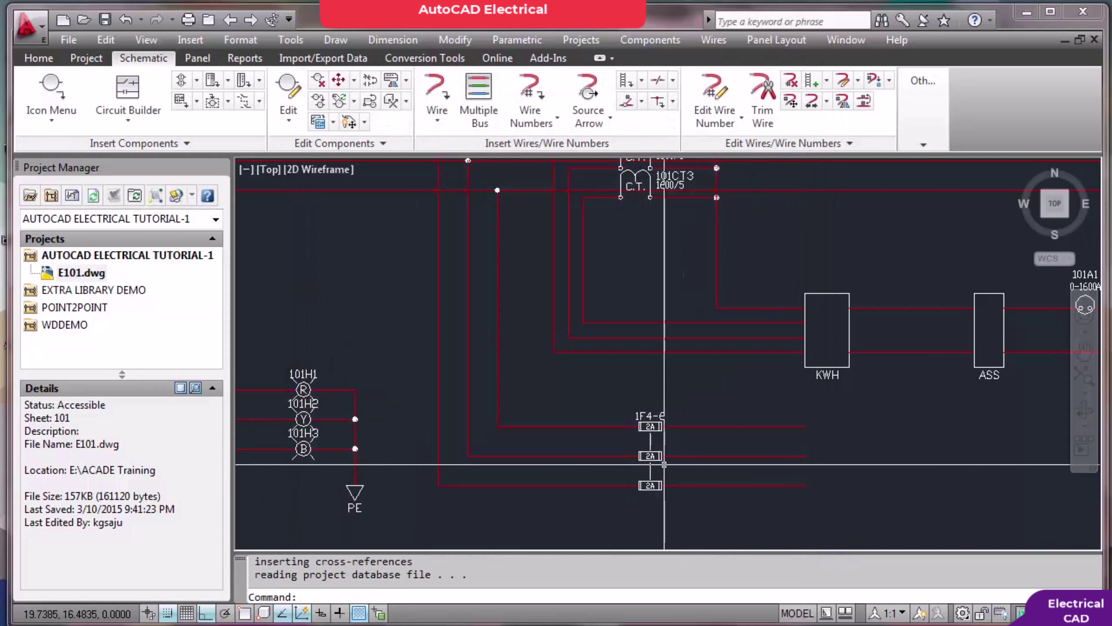
pyautogui.scroll(5, 670, 452)
pyautogui.scroll(-6, 670, 452)
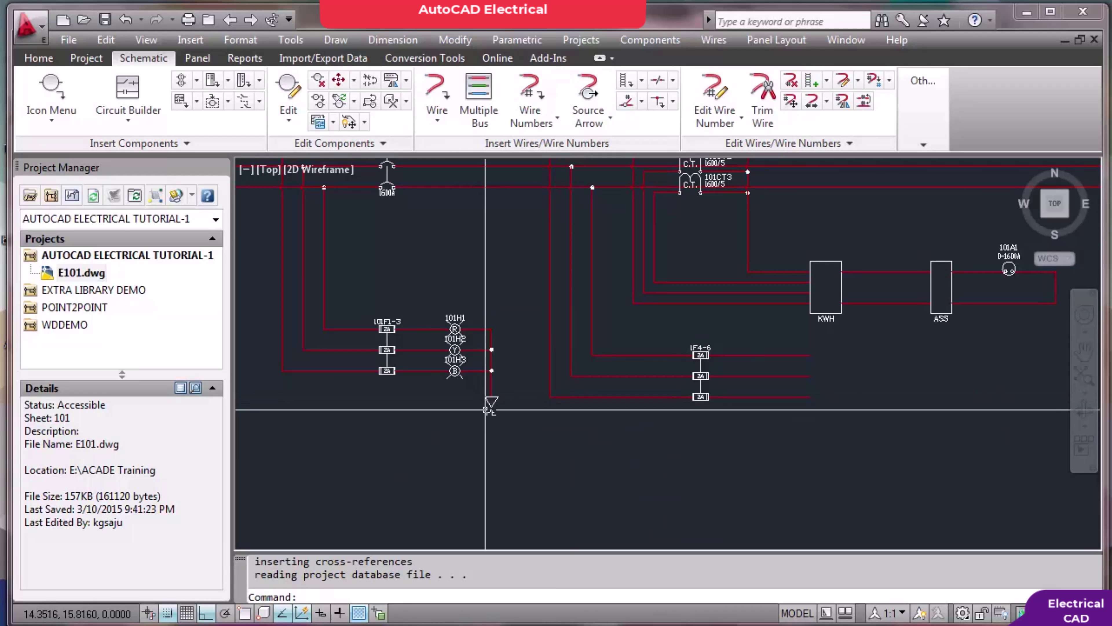
# Stretch the 1F1-3 fuses and 101H1–101H3 pilot lights down, level with the 1F4-6 fuse row
pyautogui.press('Return')
pyautogui.click(521, 436)
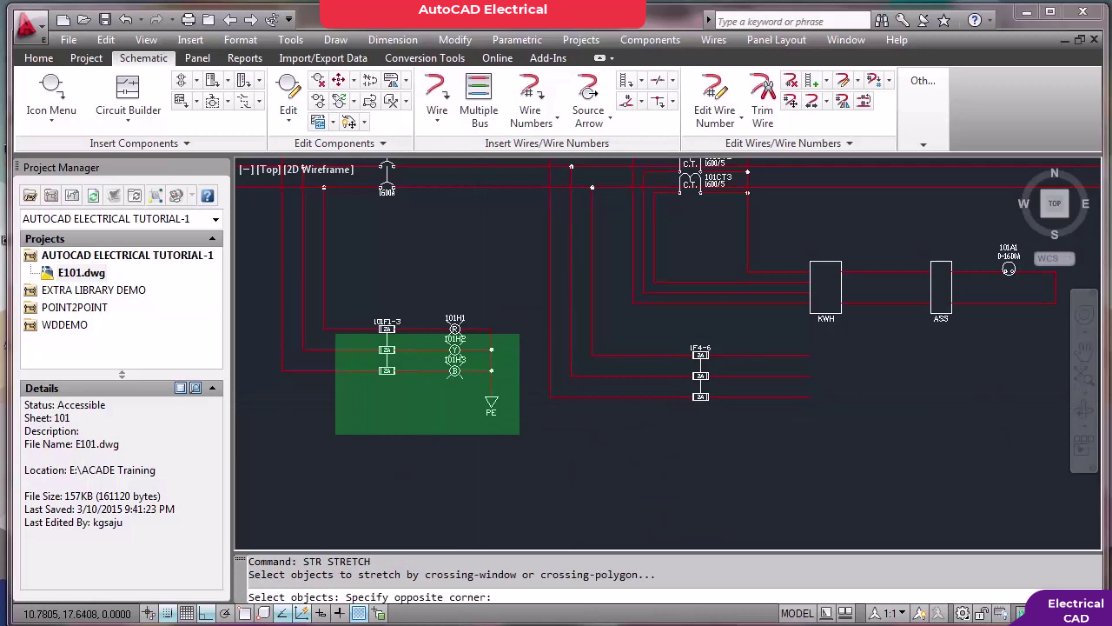
pyautogui.click(270, 294)
pyautogui.click(287, 329)
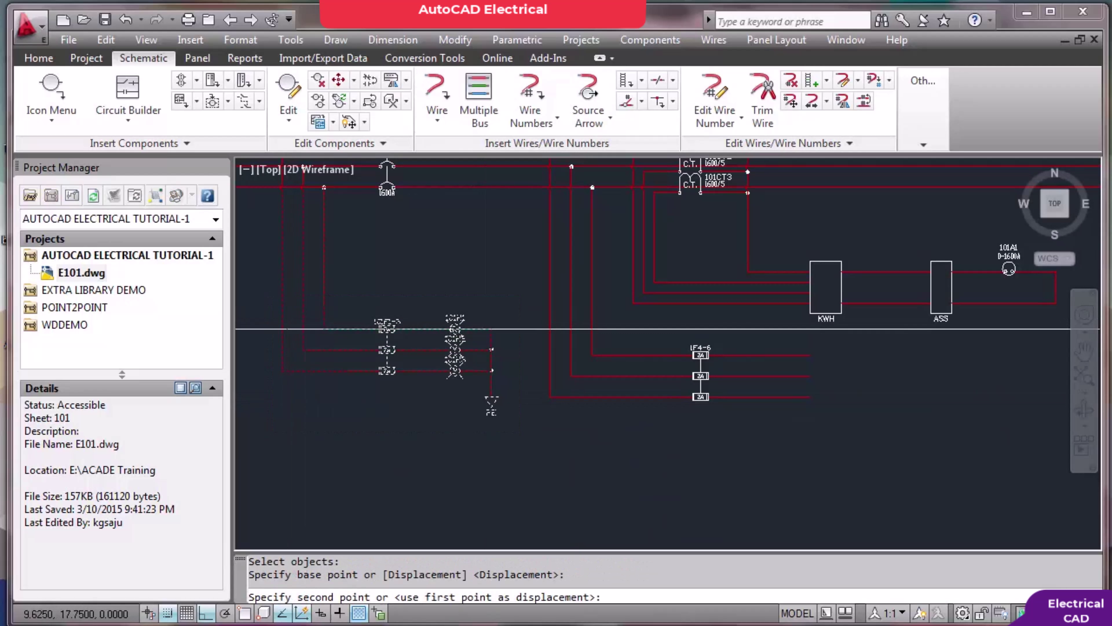
pyautogui.click(298, 354)
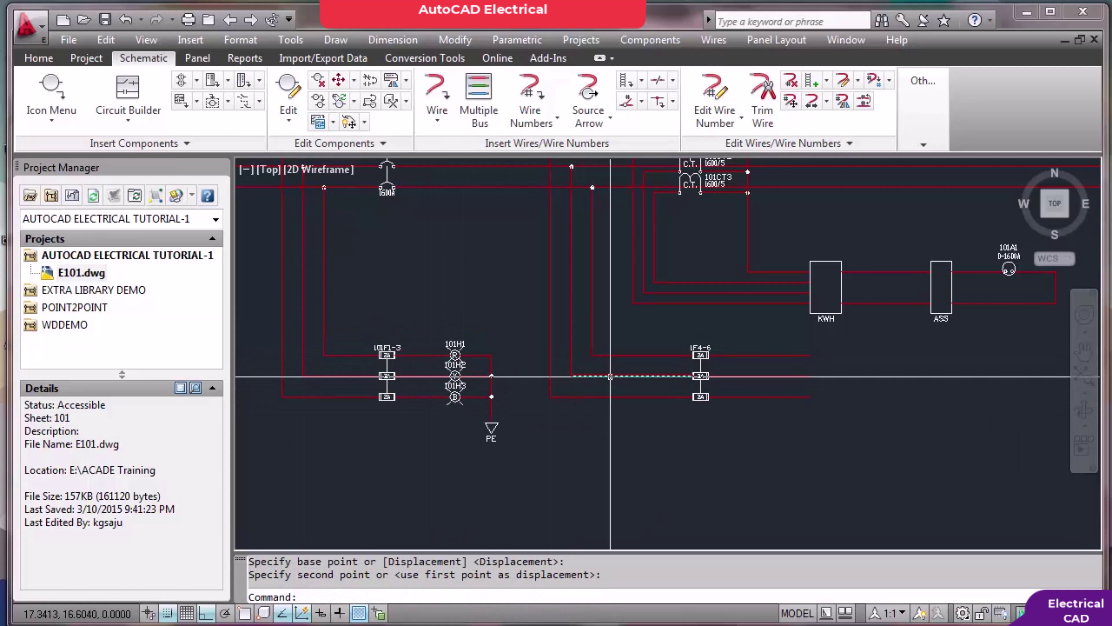
pyautogui.scroll(-2, 768, 384)
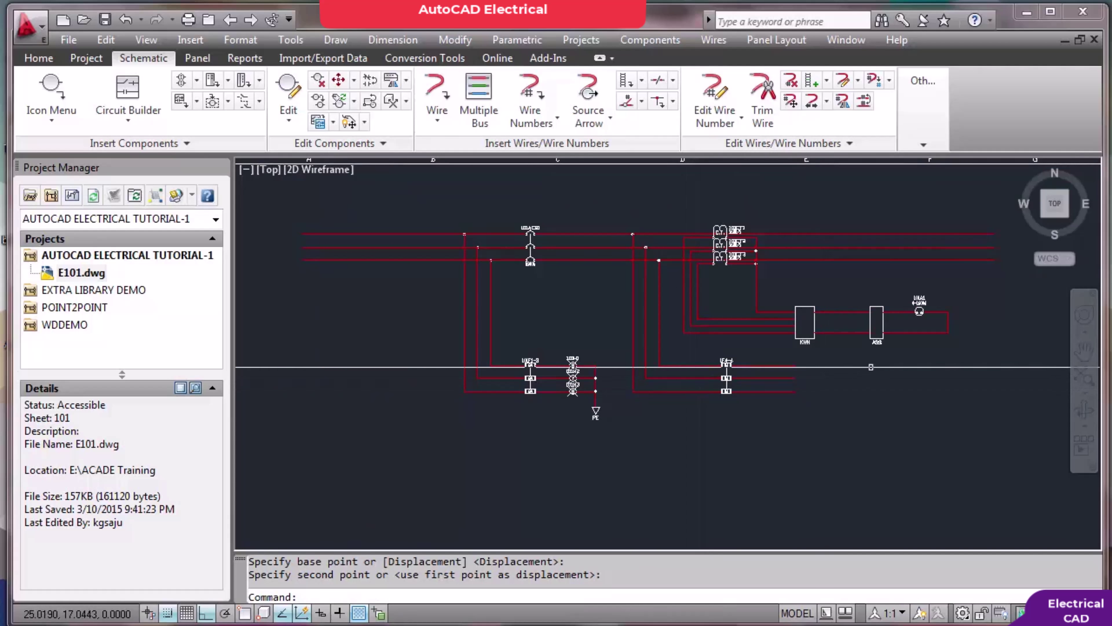
pyautogui.scroll(3, 736, 324)
# Copy the ASS meter box to a spot directly below the original
pyautogui.write('co')
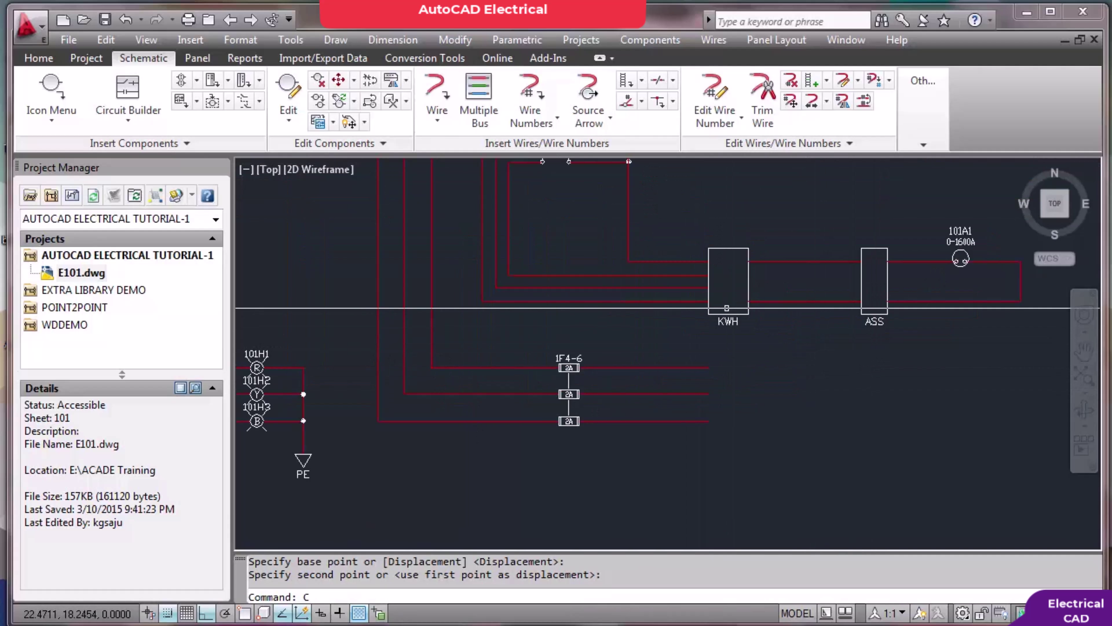
pyautogui.press('Return')
pyautogui.click(697, 235)
pyautogui.click(762, 321)
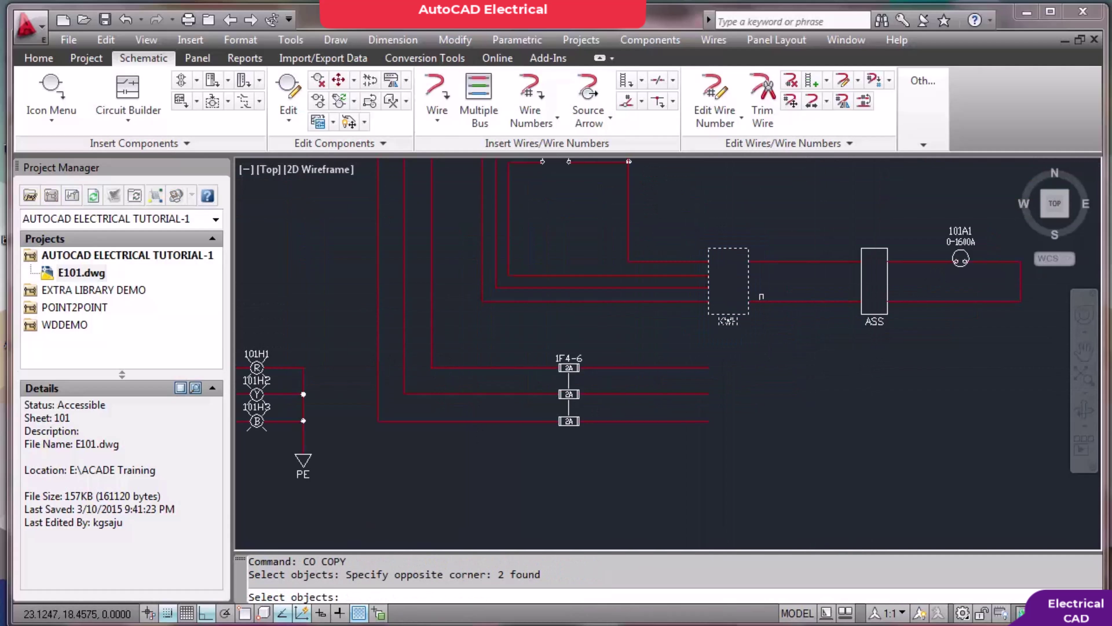
pyautogui.press('Escape')
pyautogui.press('Return')
pyautogui.click(846, 228)
pyautogui.click(903, 355)
pyautogui.press('Return')
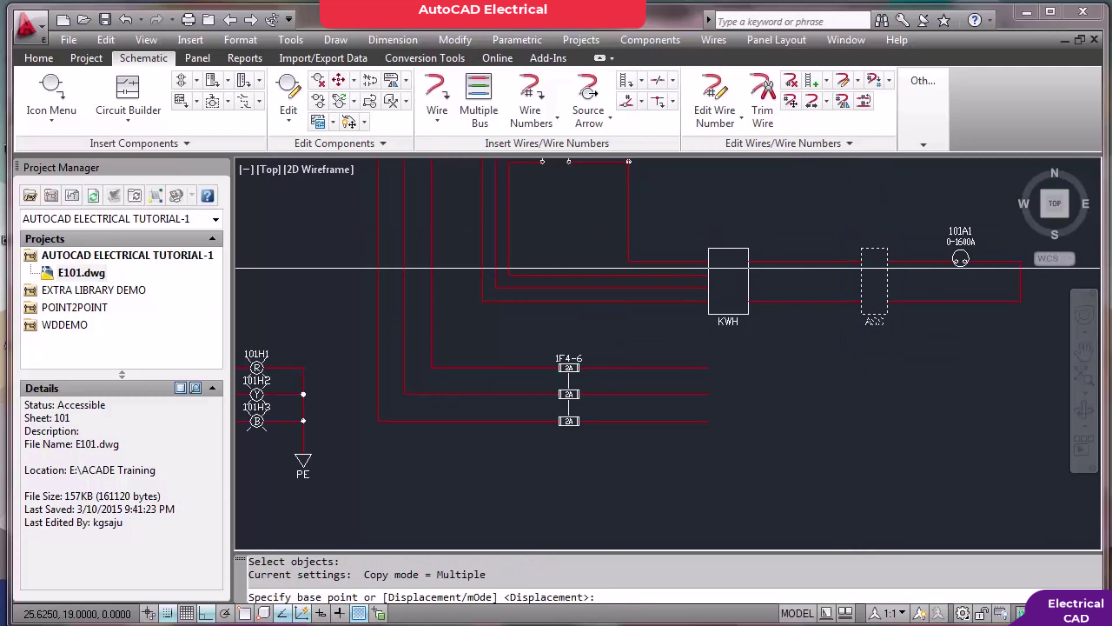
pyautogui.click(894, 263)
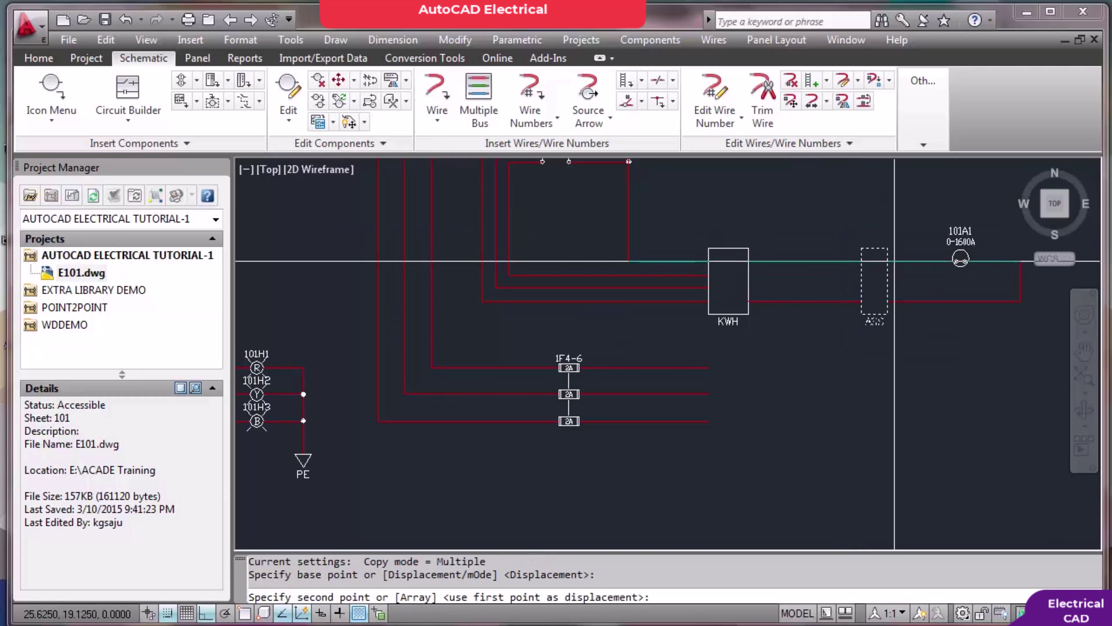
pyautogui.click(894, 367)
pyautogui.press('Escape')
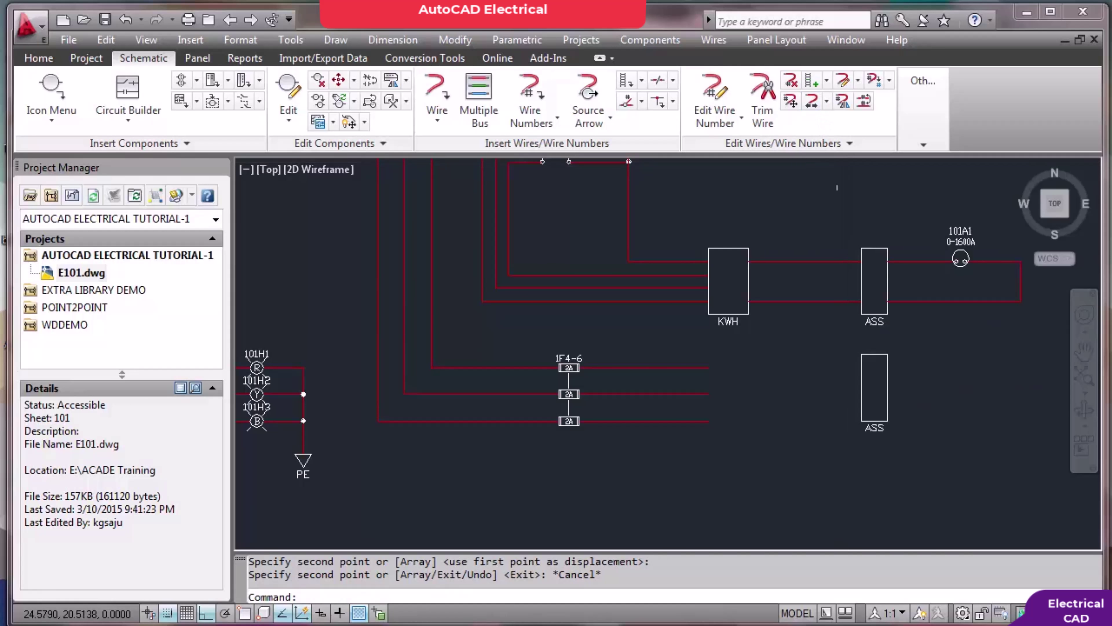
# Change the copied box's label from ASS to VSS
pyautogui.doubleClick(873, 427)
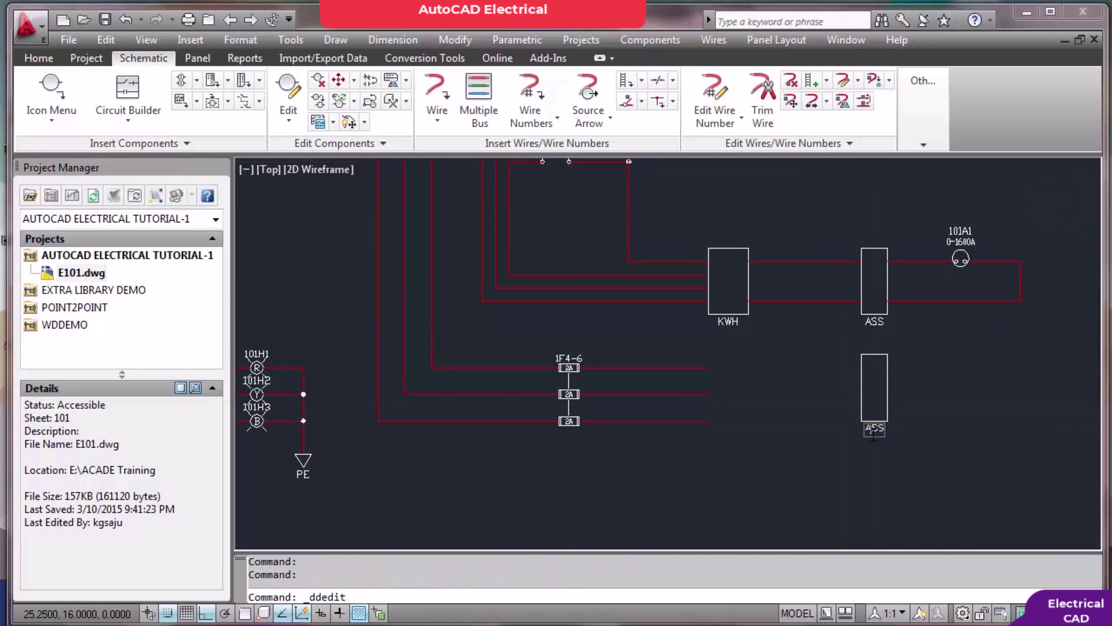
pyautogui.write('VSS')
pyautogui.press('Return')
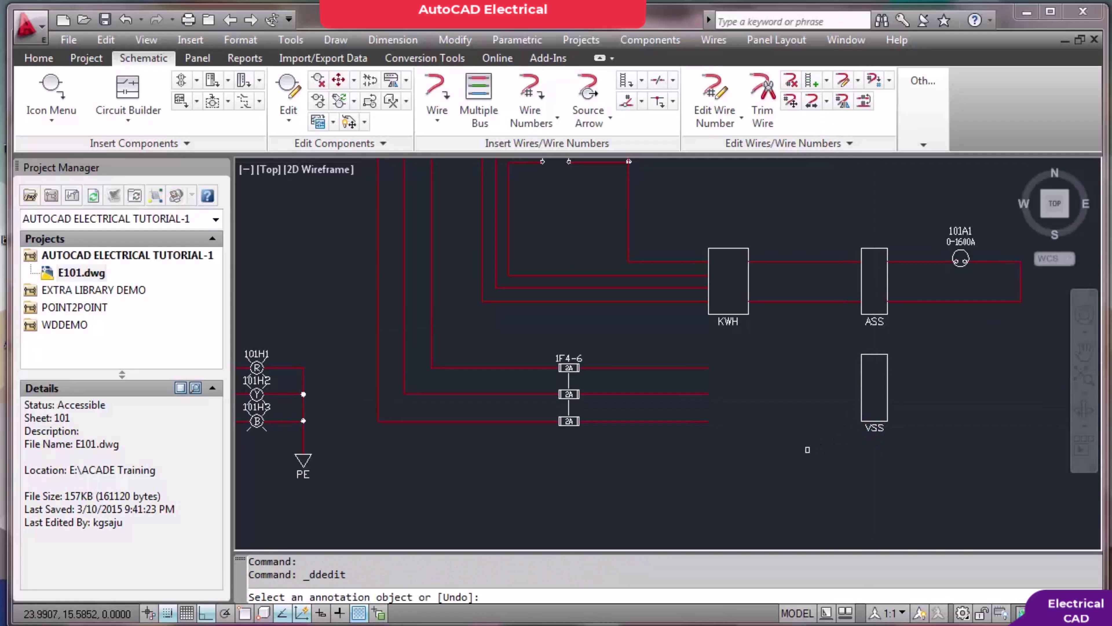
pyautogui.rightClick(806, 450)
pyautogui.click(846, 460)
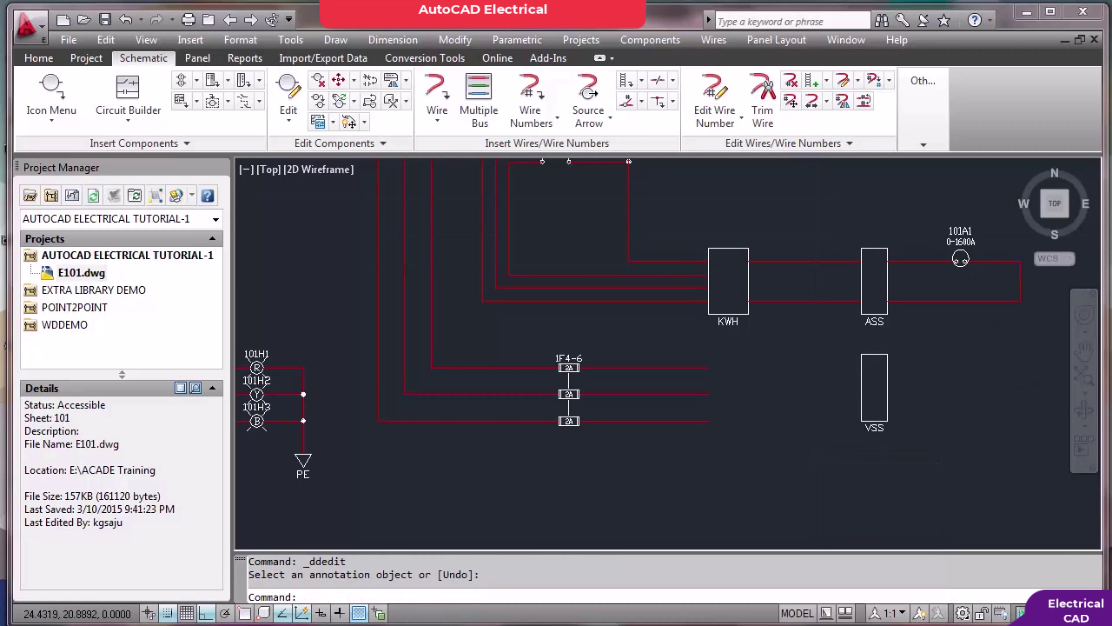
# Attempt to stretch a fuse wire end toward VSS, then cancel the attempt
pyautogui.click(811, 101)
pyautogui.click(860, 363)
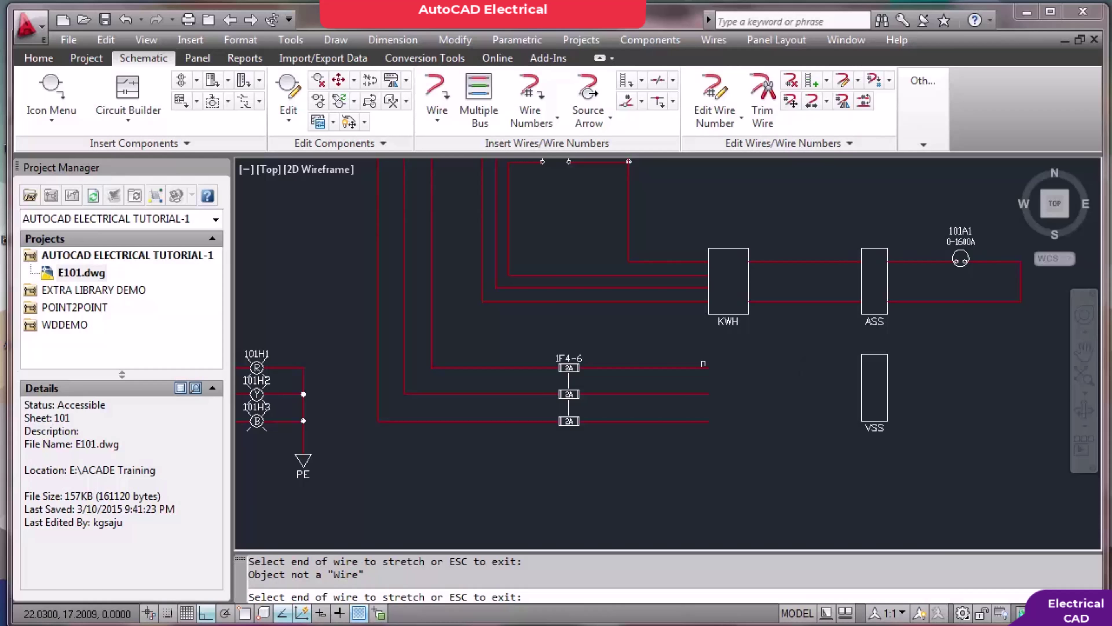
pyautogui.press('Escape')
pyautogui.press('Return')
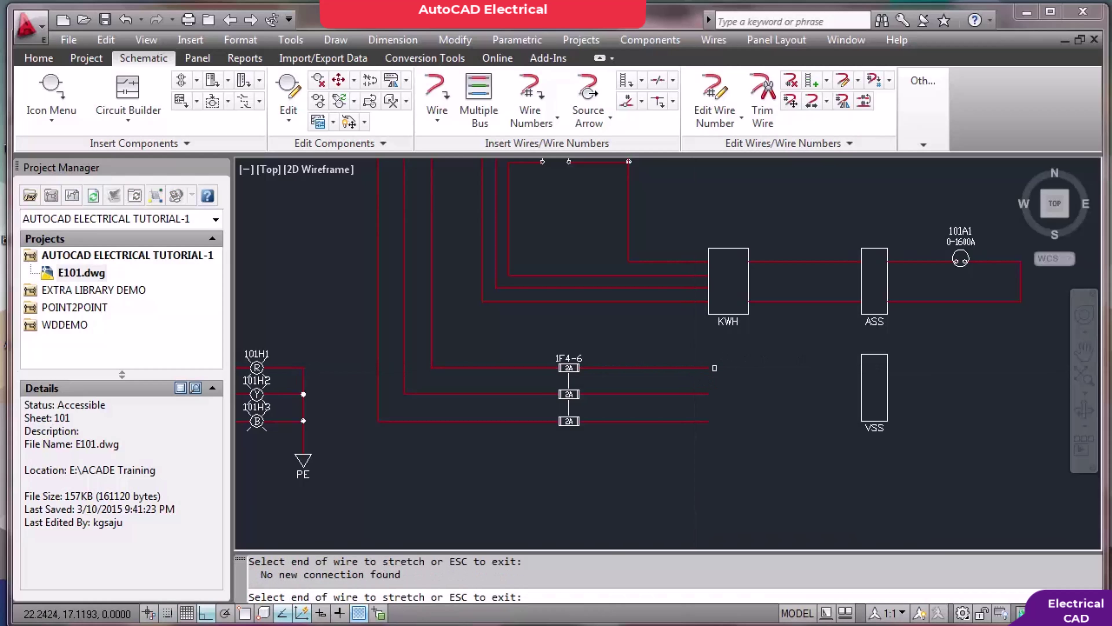
pyautogui.press('Escape')
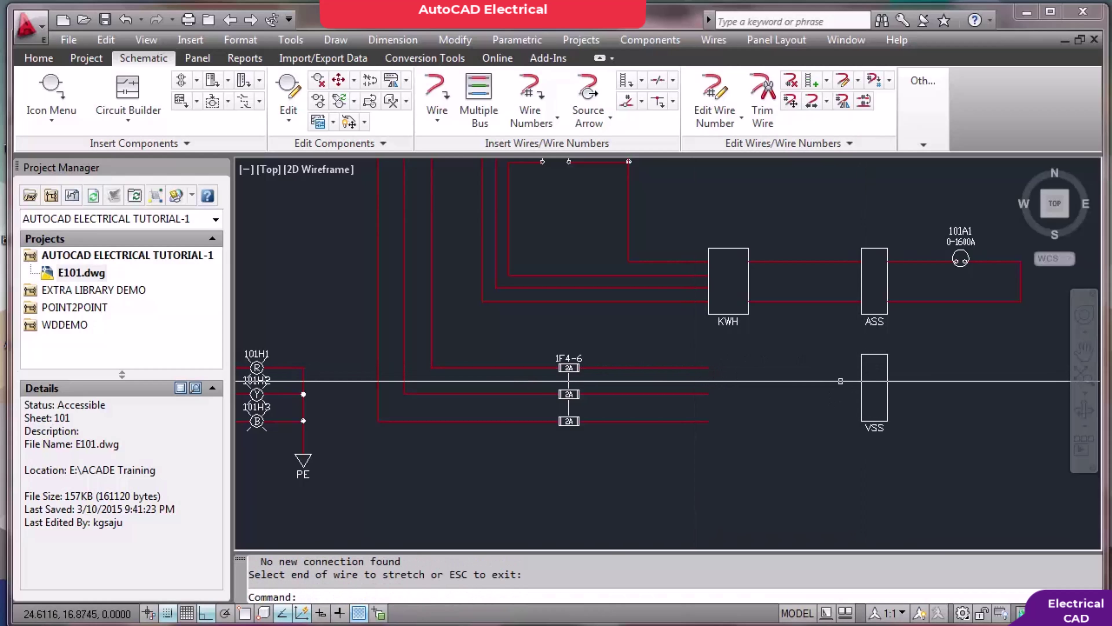
pyautogui.press('Return')
pyautogui.press('Escape')
# Extend the three fuse wires to the VSS box, using VSS as the EXTEND boundary
pyautogui.write('ex')
pyautogui.press('Return')
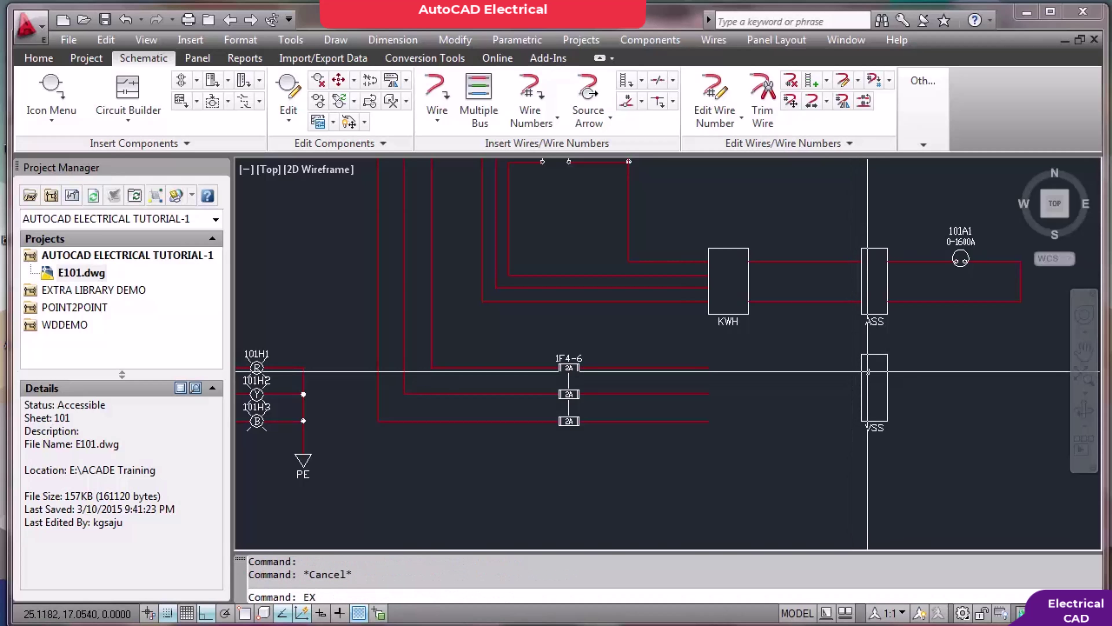
pyautogui.click(845, 341)
pyautogui.click(902, 443)
pyautogui.press('Return')
pyautogui.click(712, 341)
pyautogui.click(684, 406)
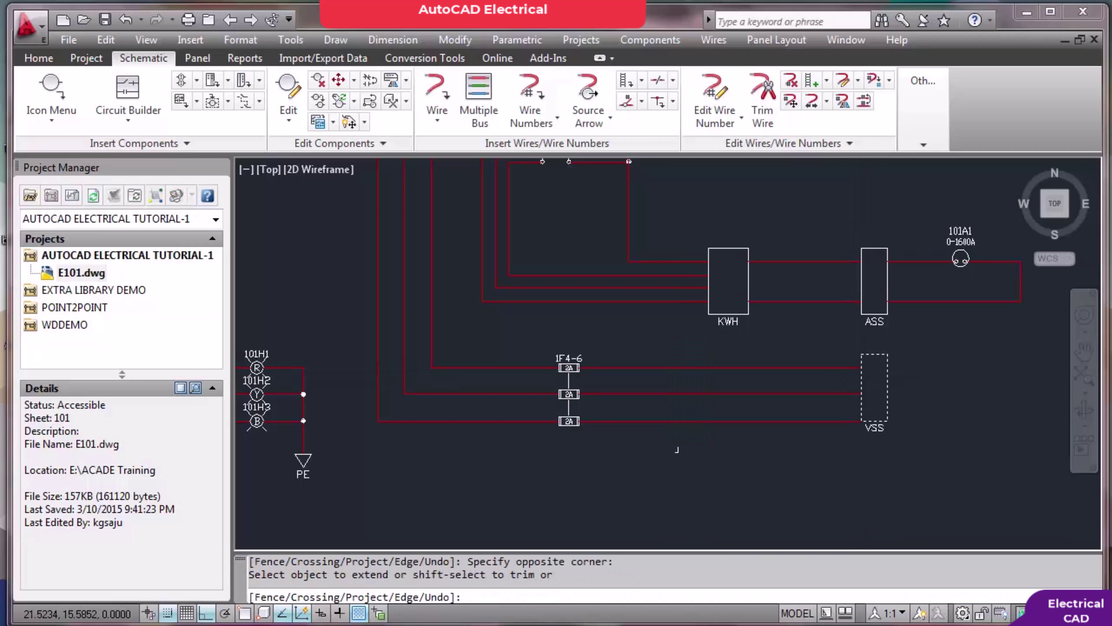
pyautogui.press('Escape')
# Move the VSS component slightly lower
pyautogui.scroll(3, 900, 418)
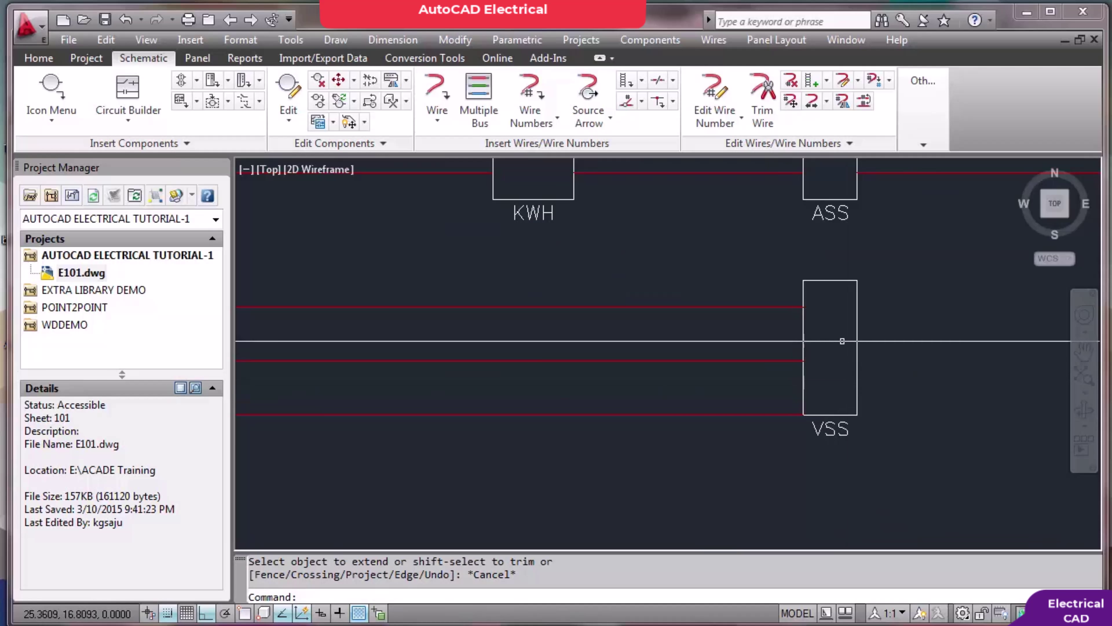
pyautogui.write('m')
pyautogui.press('Return')
pyautogui.click(777, 262)
pyautogui.click(902, 494)
pyautogui.press('Return')
pyautogui.click(858, 401)
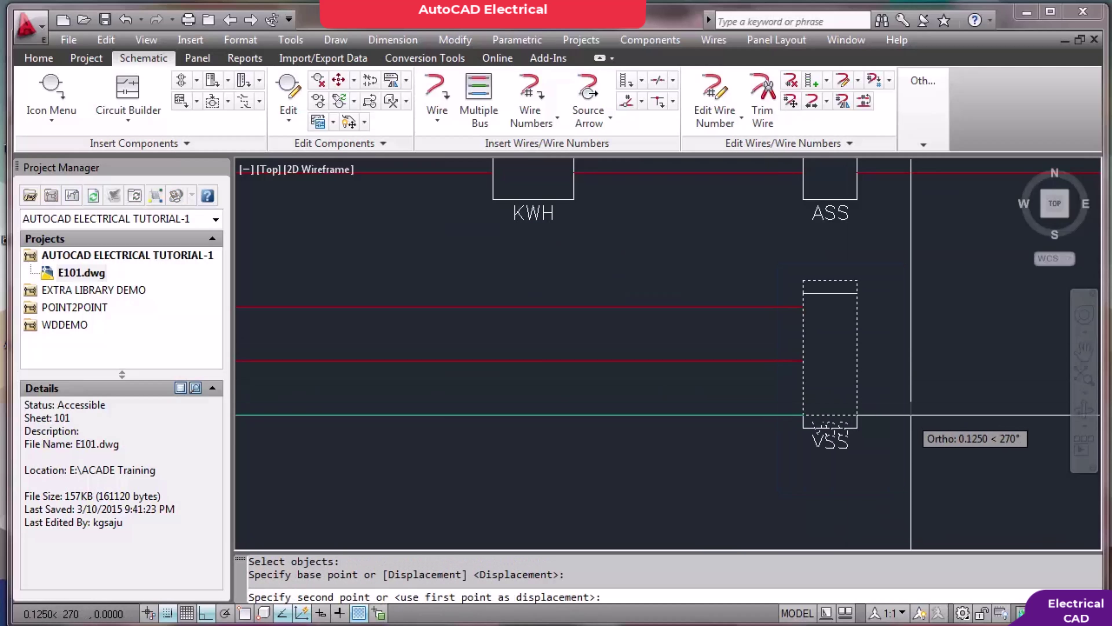
pyautogui.click(911, 427)
pyautogui.scroll(-5, 778, 365)
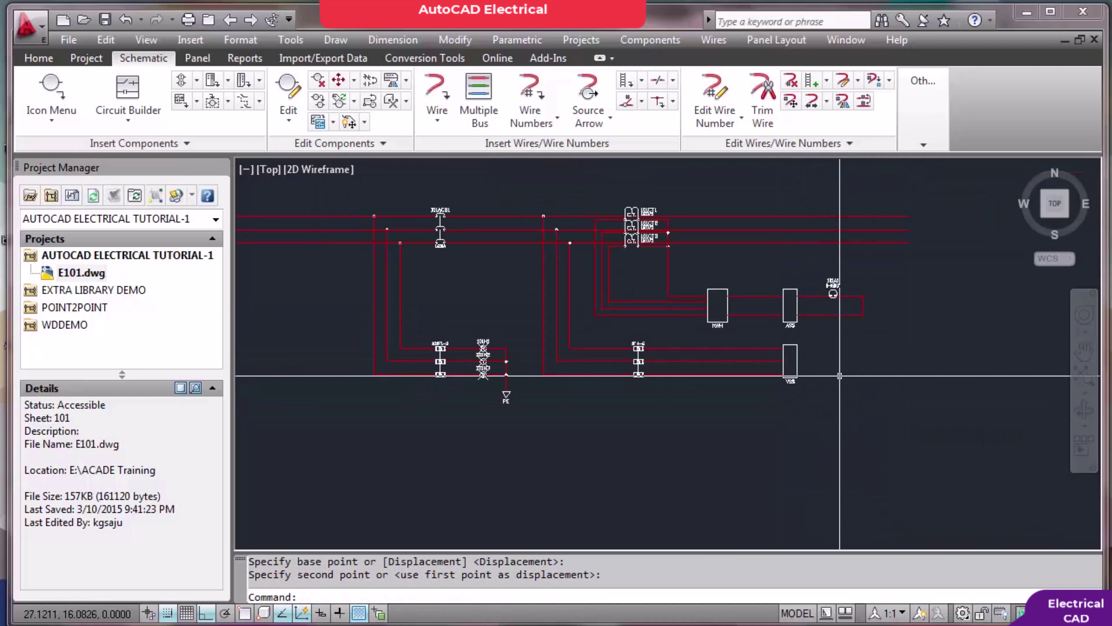
pyautogui.scroll(2, 865, 363)
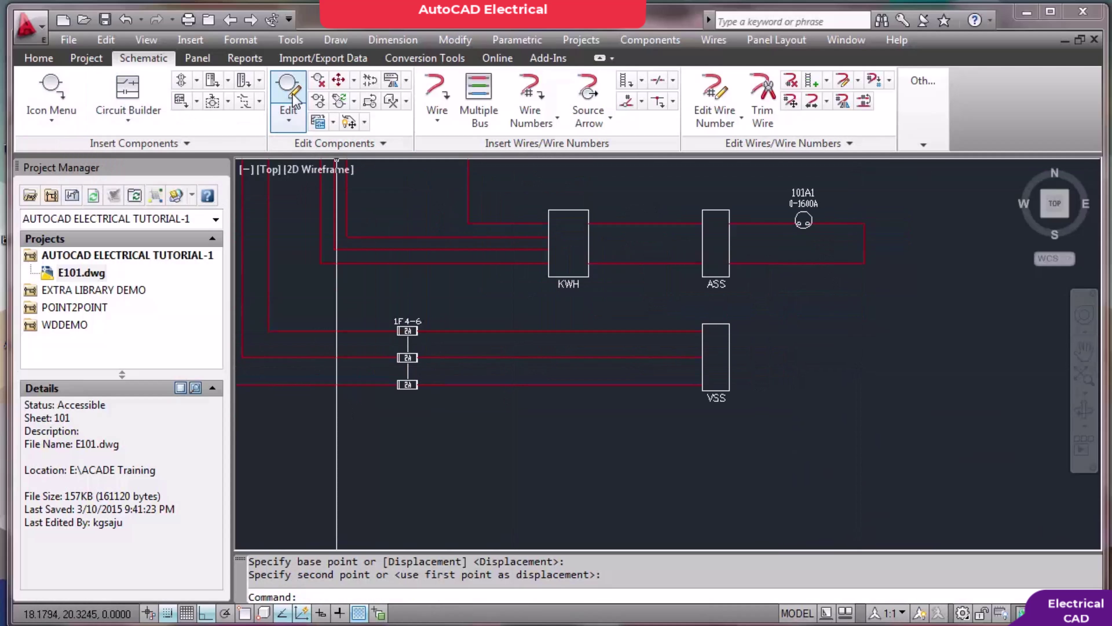
# Draw a wire loop from the top wire's end around to the VSS box's right side
pyautogui.click(451, 97)
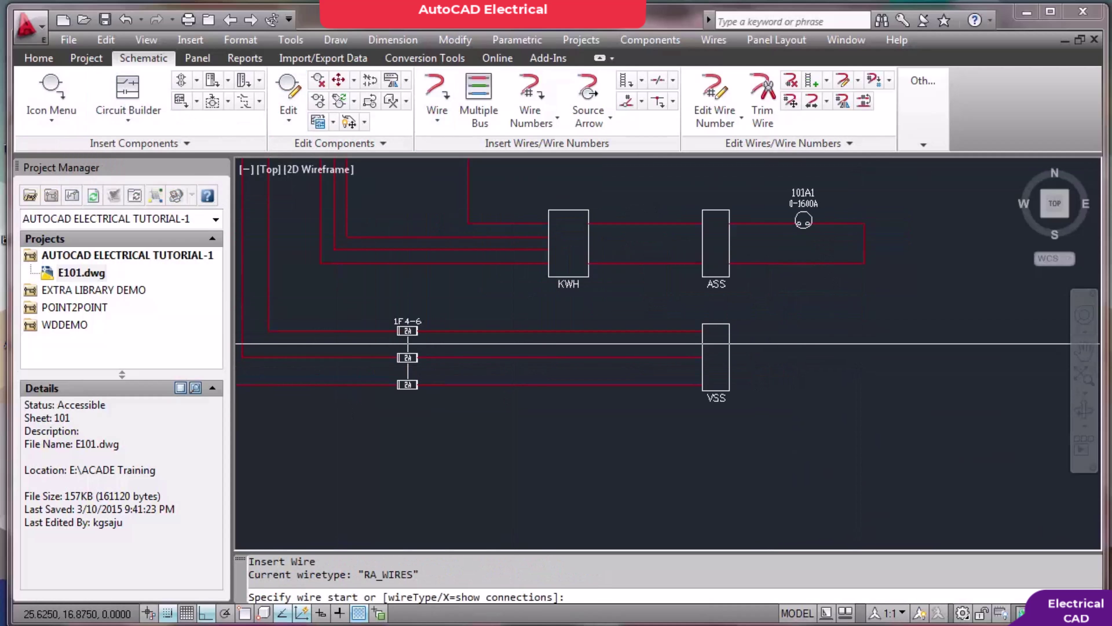
pyautogui.click(729, 330)
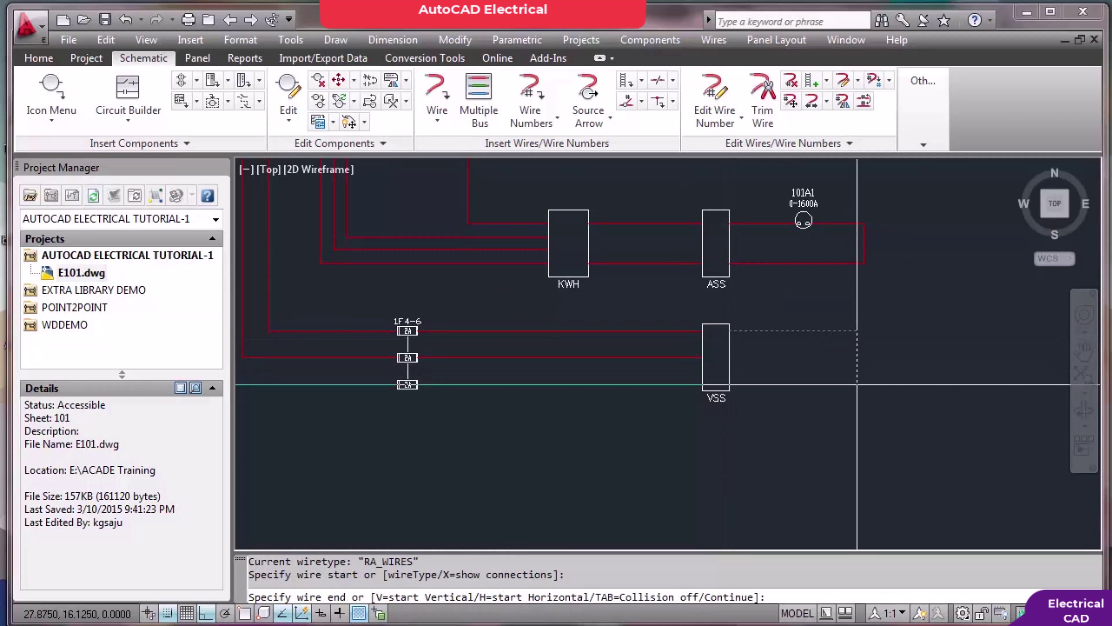
pyautogui.click(863, 385)
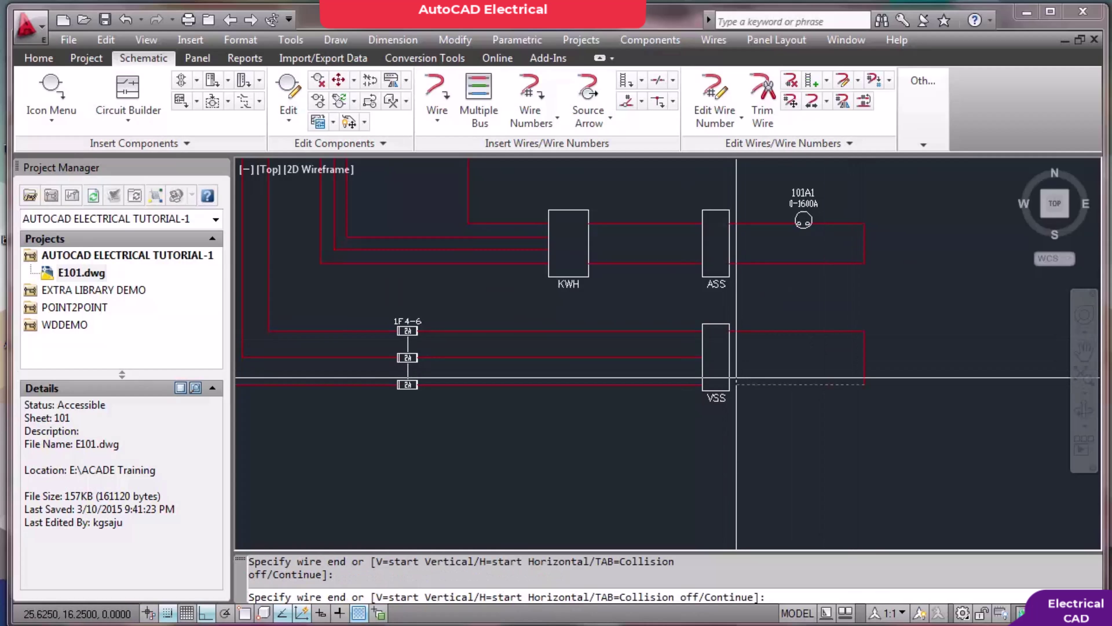
pyautogui.click(729, 382)
pyautogui.press('Escape')
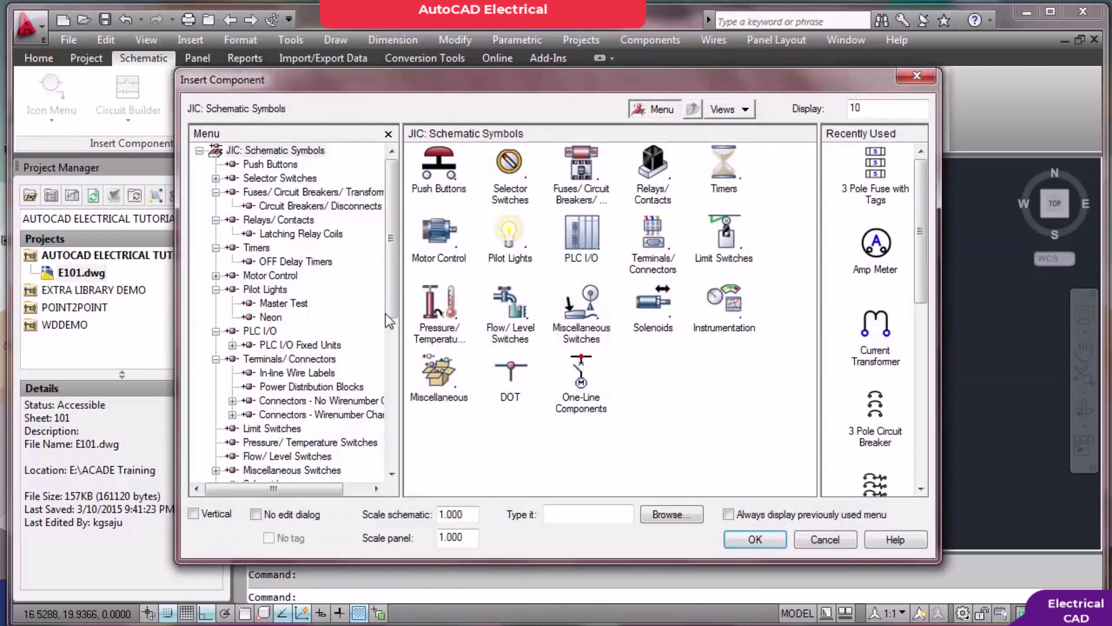
# Insert an instrumentation volt meter, 101V1 rated 0-500VAC, on the VSS loop wire
pyautogui.moveTo(396, 294); pyautogui.dragTo(395, 328)
pyautogui.click(275, 443)
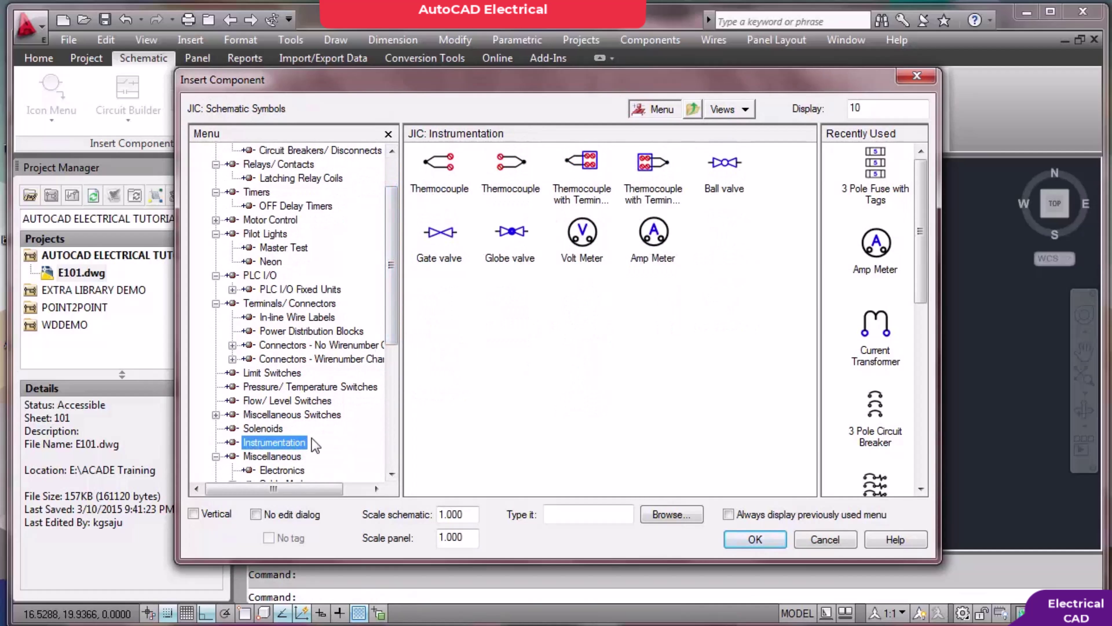
pyautogui.click(583, 234)
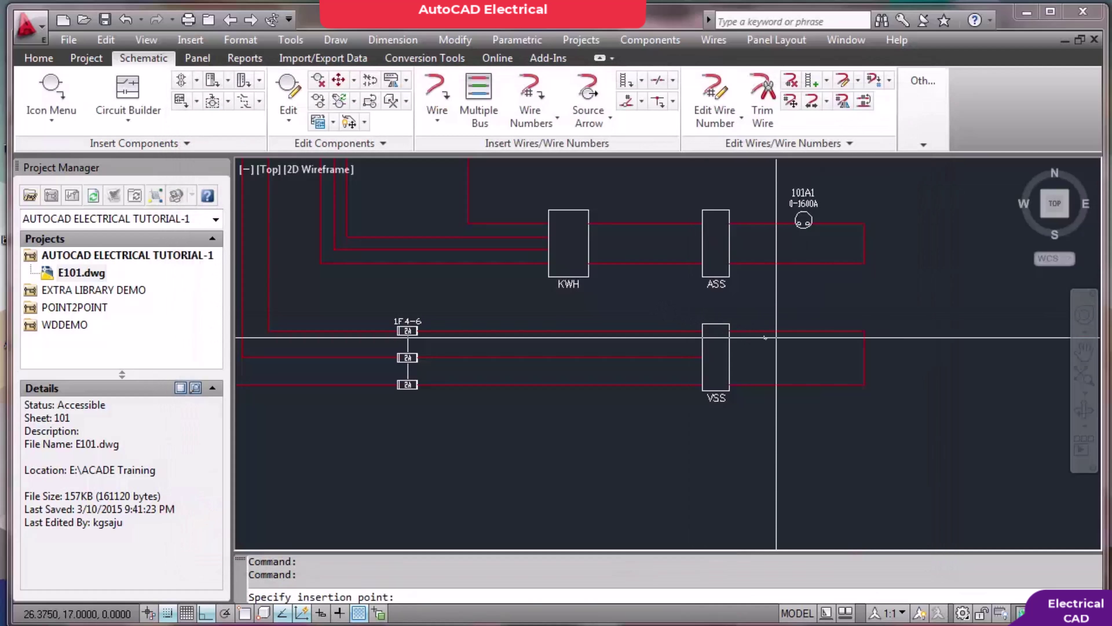
pyautogui.click(803, 328)
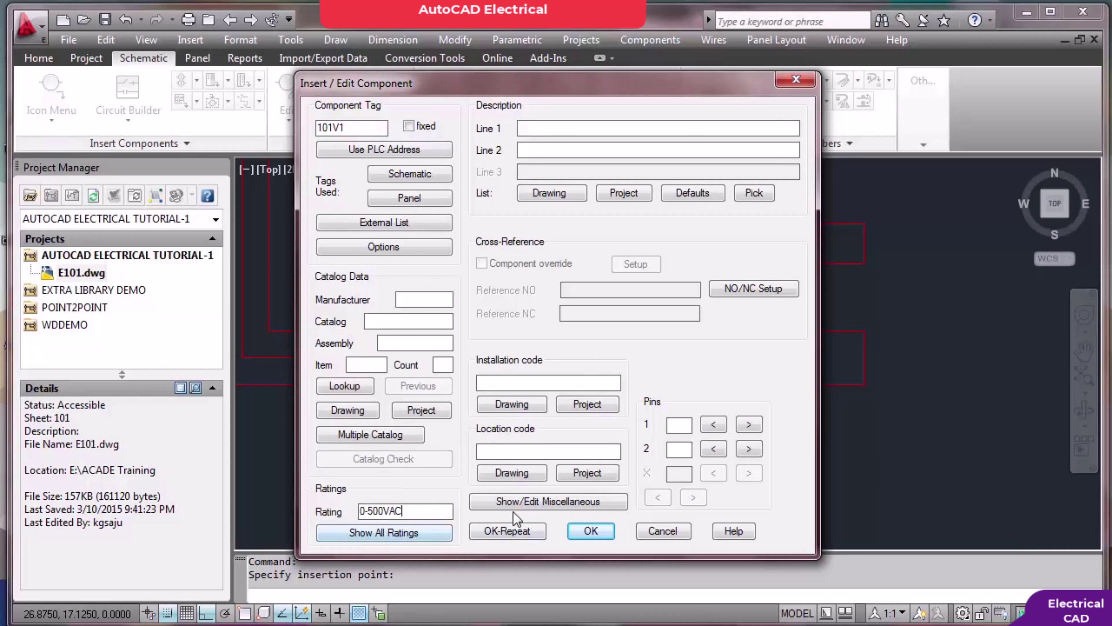
pyautogui.click(590, 530)
# Raise the 101V1 tag and 0-500VAC rating labels above the meter circle
pyautogui.scroll(5, 569, 183)
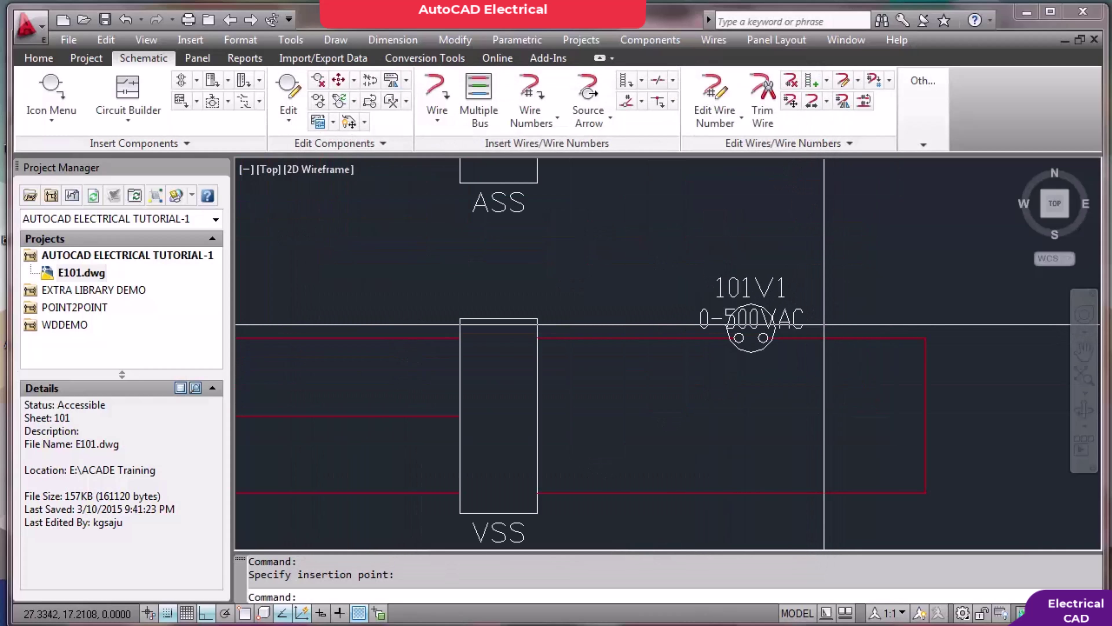
pyautogui.click(349, 122)
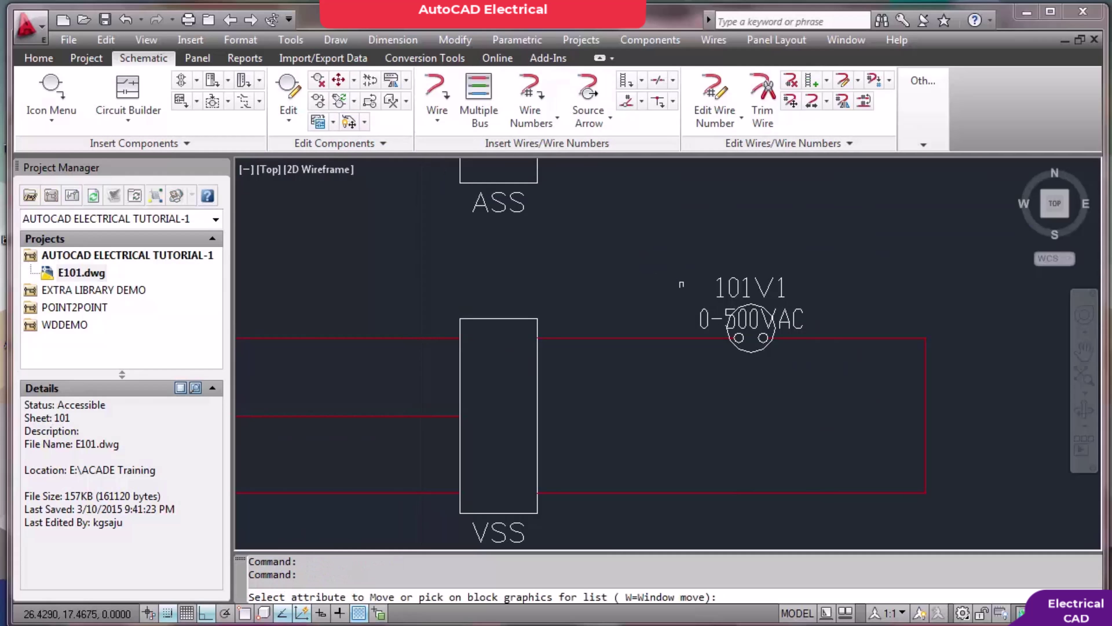
pyautogui.click(726, 287)
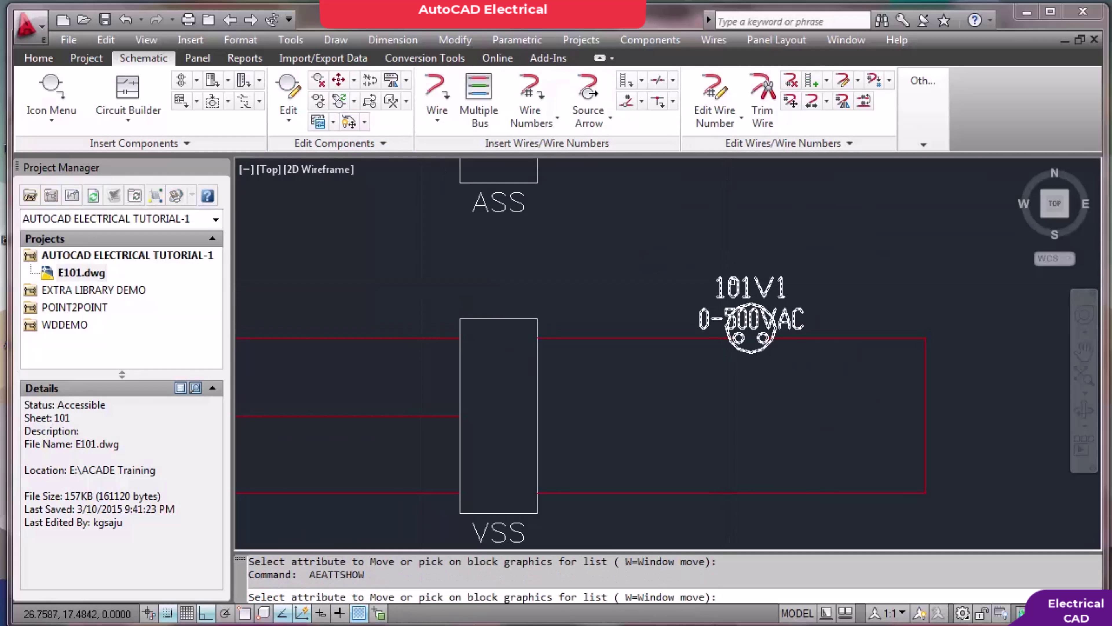
pyautogui.click(751, 319)
pyautogui.press('Return')
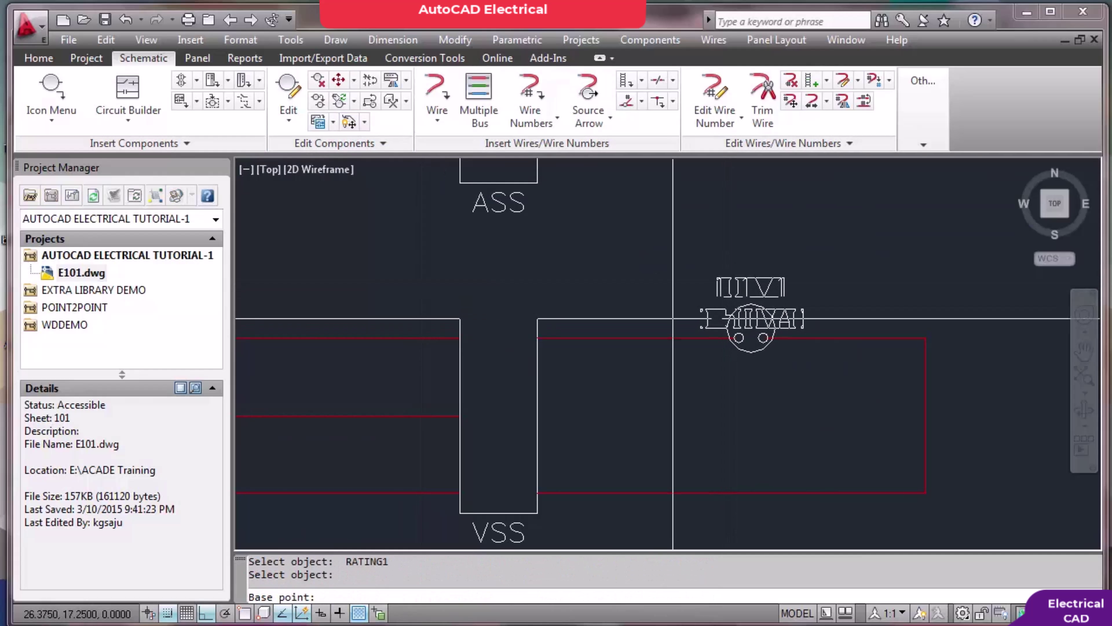
pyautogui.click(673, 319)
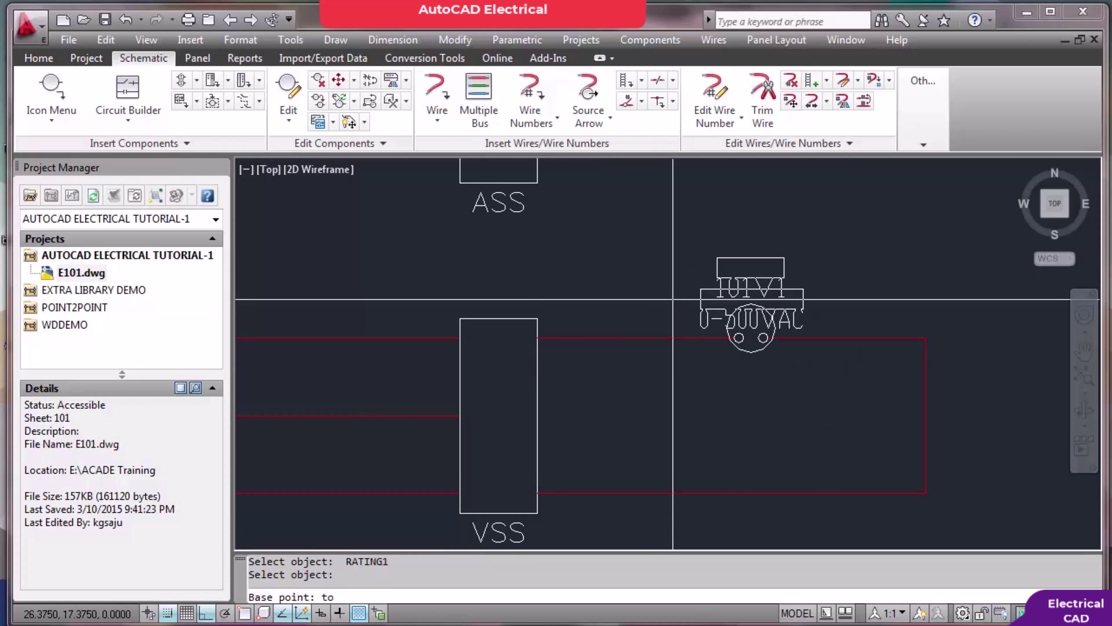
pyautogui.click(673, 280)
pyautogui.press('Escape')
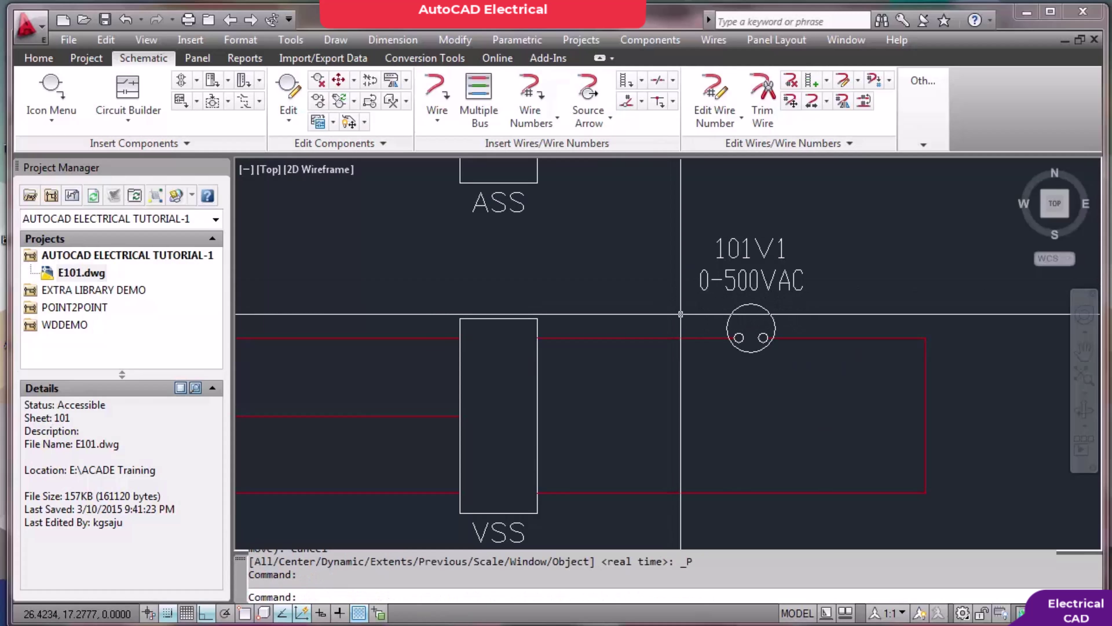
pyautogui.press('Escape')
pyautogui.press('Escape')
pyautogui.scroll(-5, 717, 328)
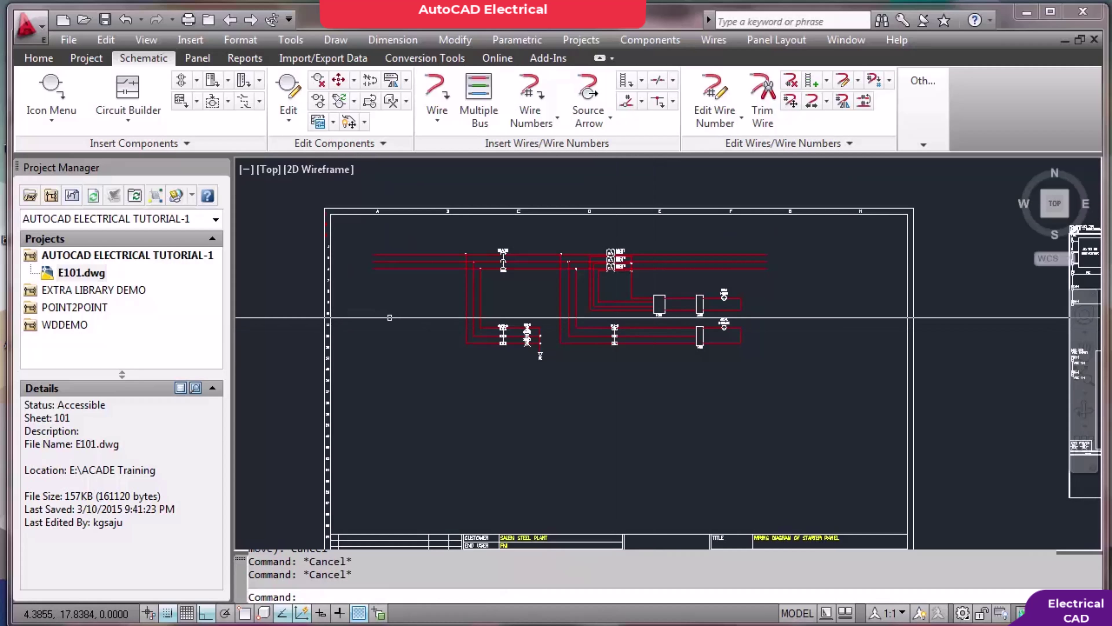
# Insert a volt meter tagged VM21 from Recently Used onto the rung-21 wire at the left edge
pyautogui.scroll(2, 379, 321)
pyautogui.click(50, 94)
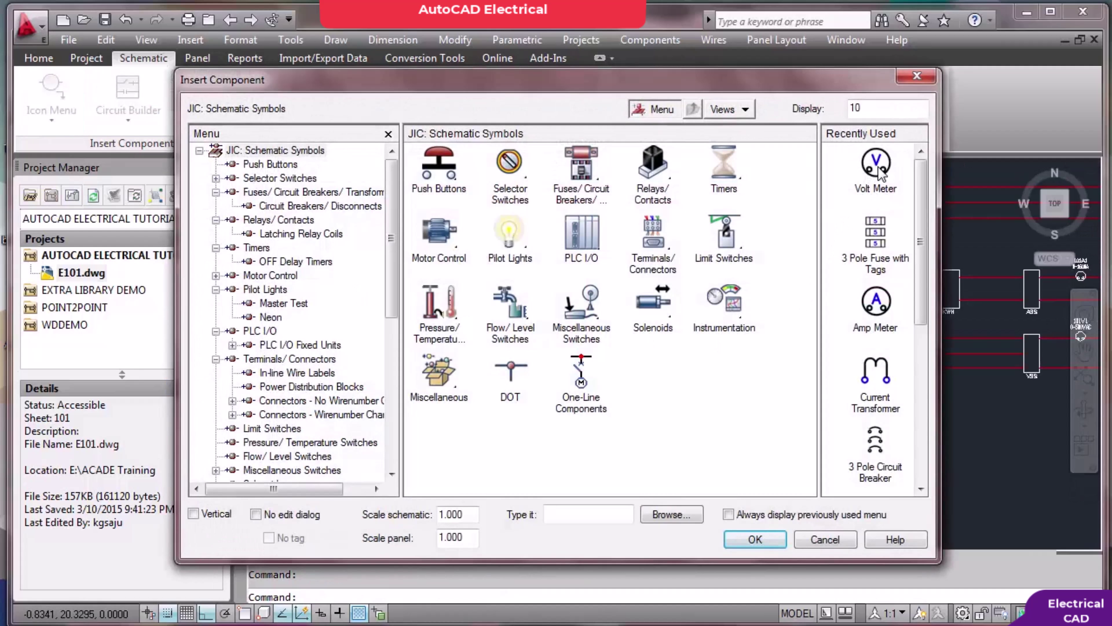
pyautogui.click(876, 167)
pyautogui.scroll(5, 360, 335)
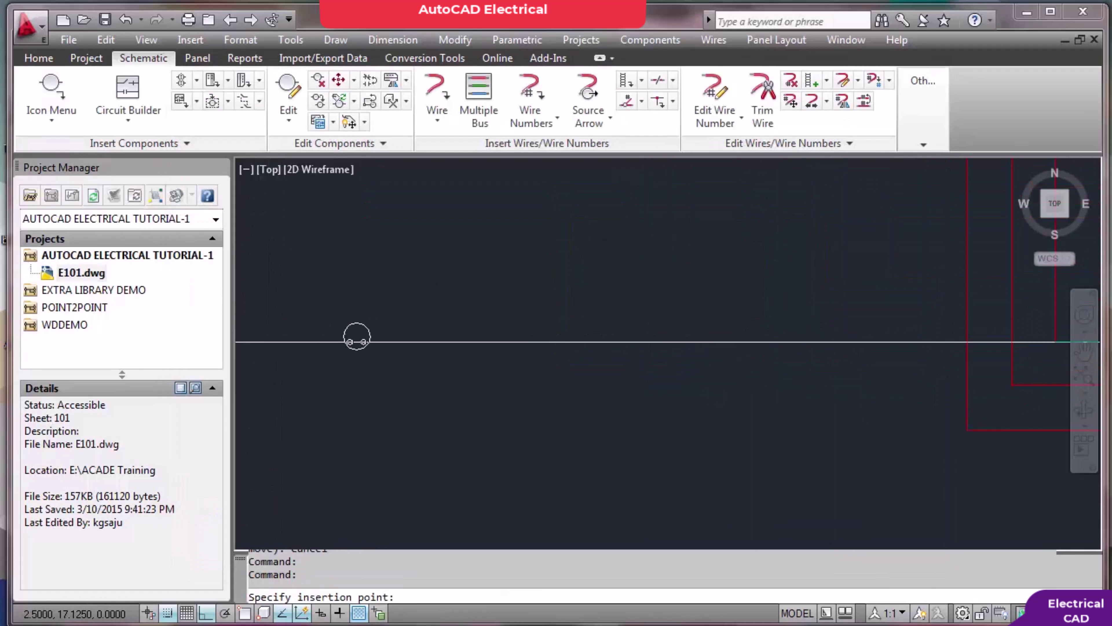
pyautogui.scroll(-5, 488, 347)
pyautogui.scroll(6, 438, 484)
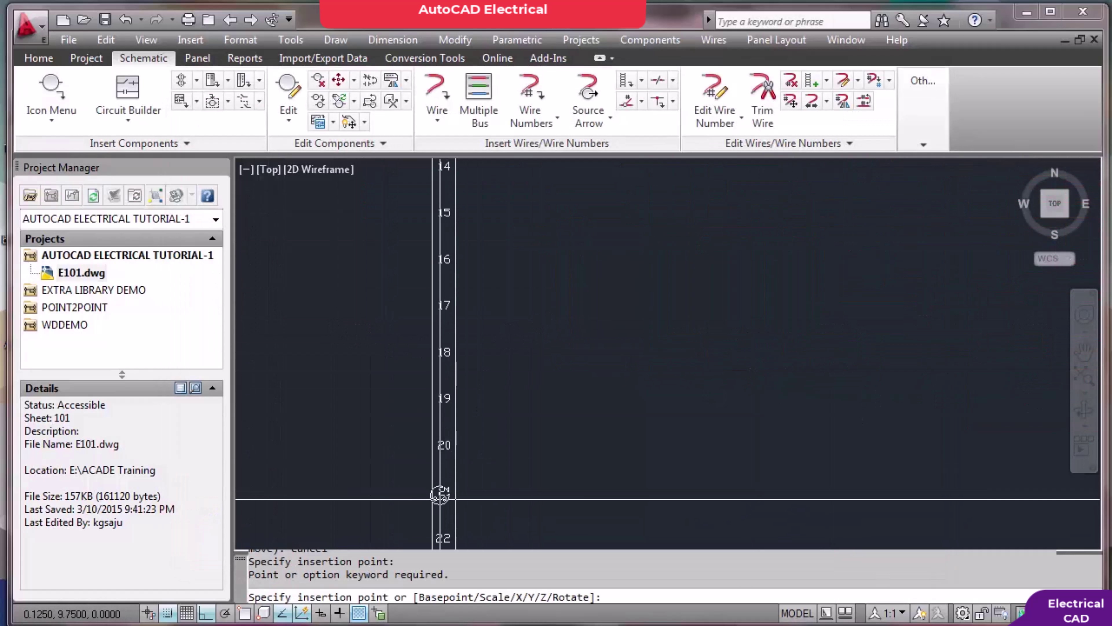
pyautogui.scroll(3, 444, 472)
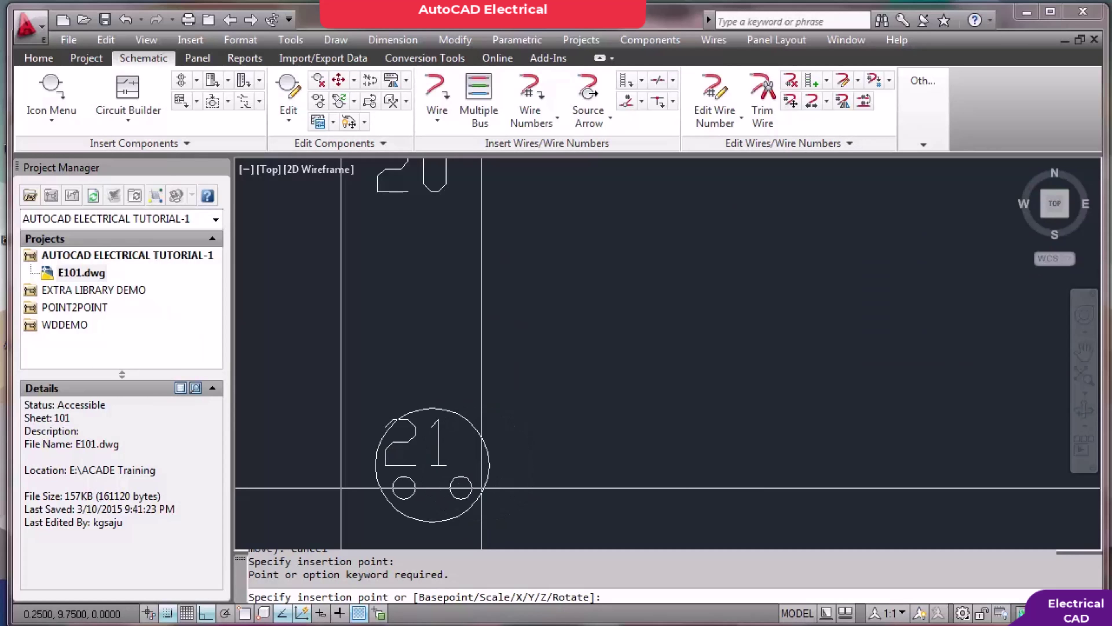
pyautogui.scroll(-4, 442, 469)
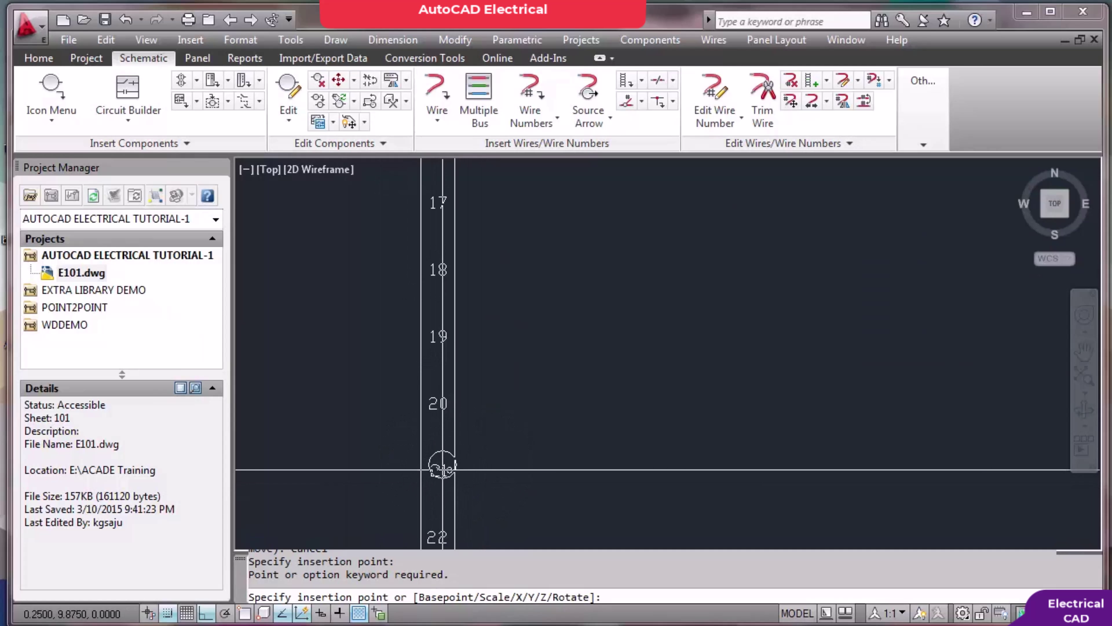
pyautogui.click(576, 469)
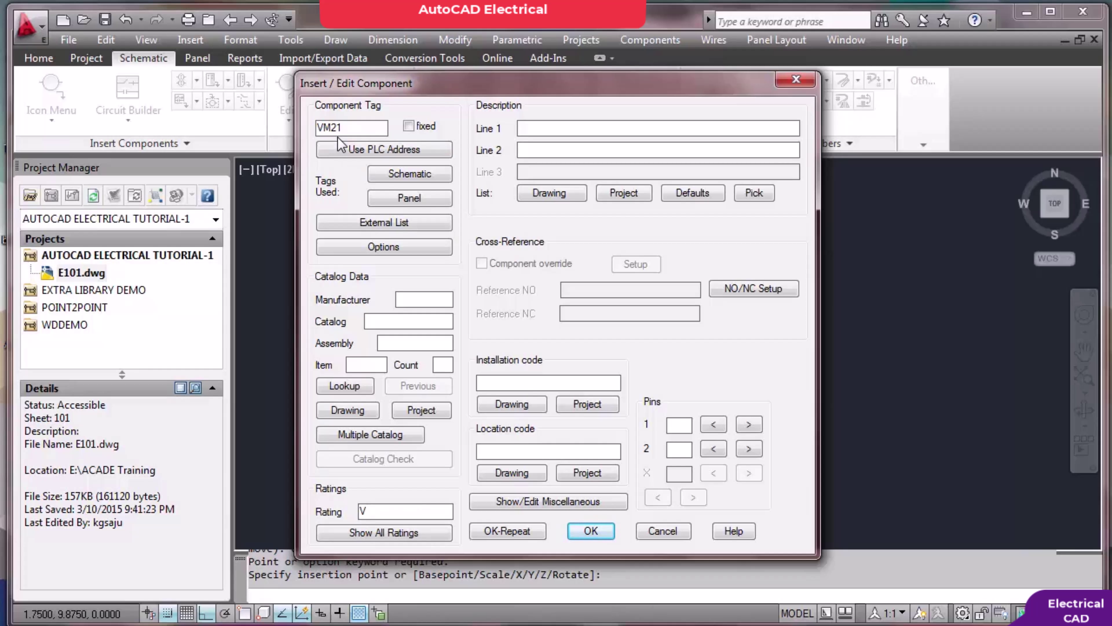
pyautogui.press('Escape')
pyautogui.scroll(5, 807, 313)
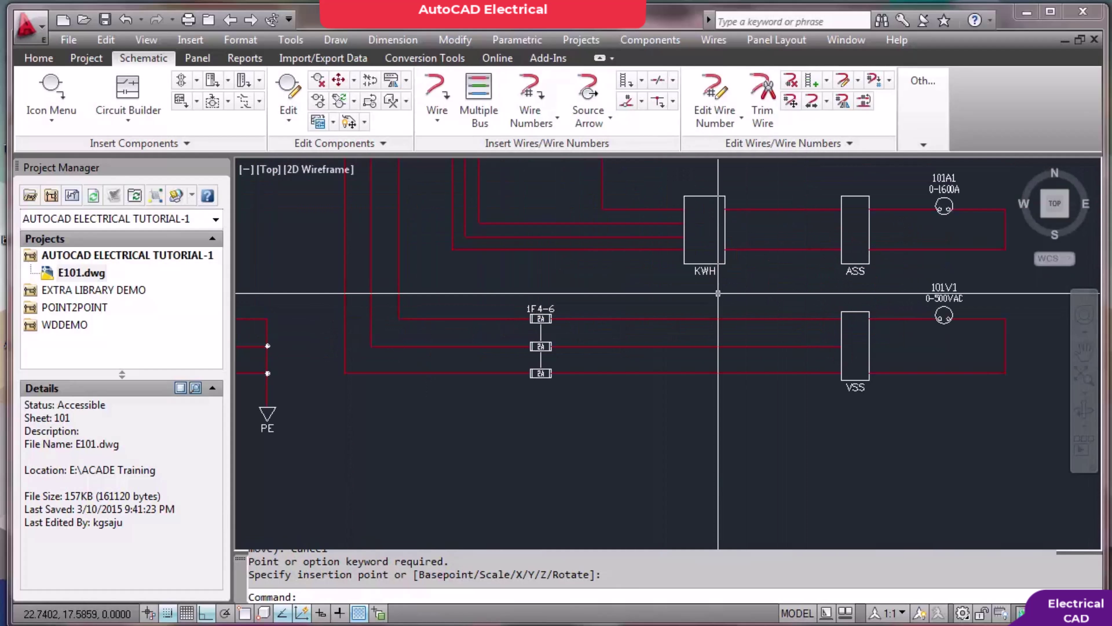
# Change fuse tag 1F4-6 to 101F4-6 and update both related fuse contacts
pyautogui.scroll(3, 716, 274)
pyautogui.scroll(-3, 591, 303)
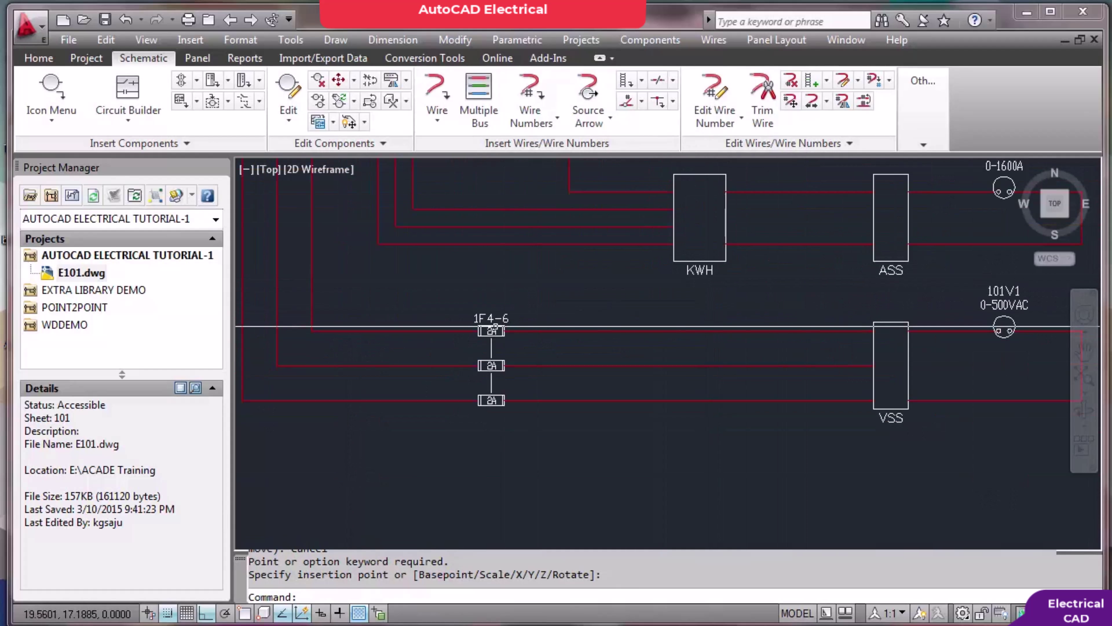
pyautogui.scroll(3, 499, 318)
pyautogui.press('Escape')
pyautogui.click(285, 101)
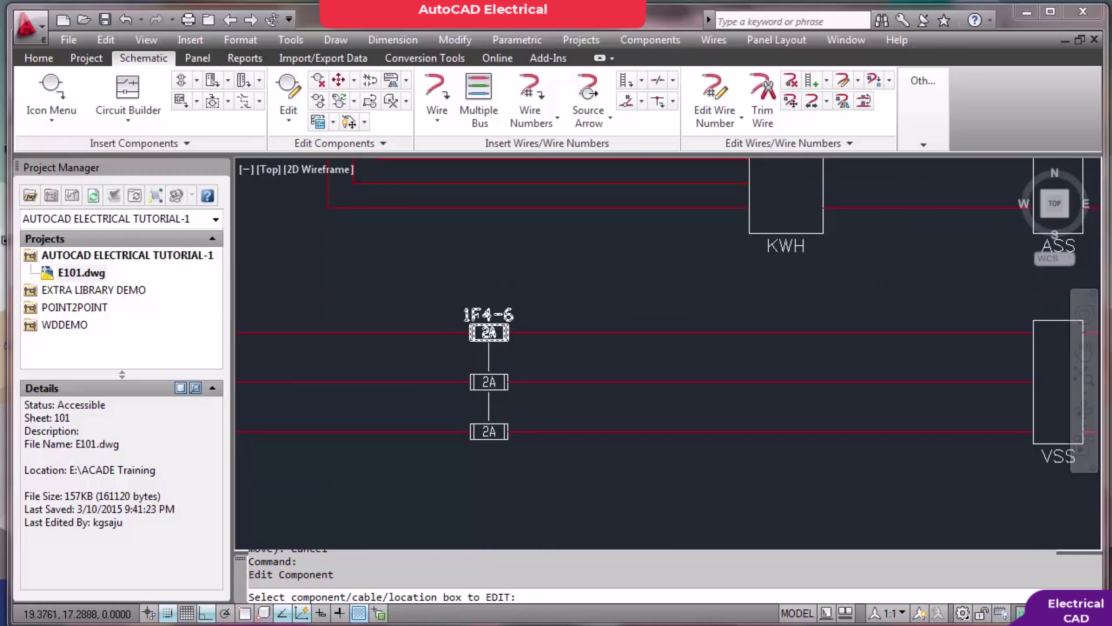
pyautogui.click(489, 332)
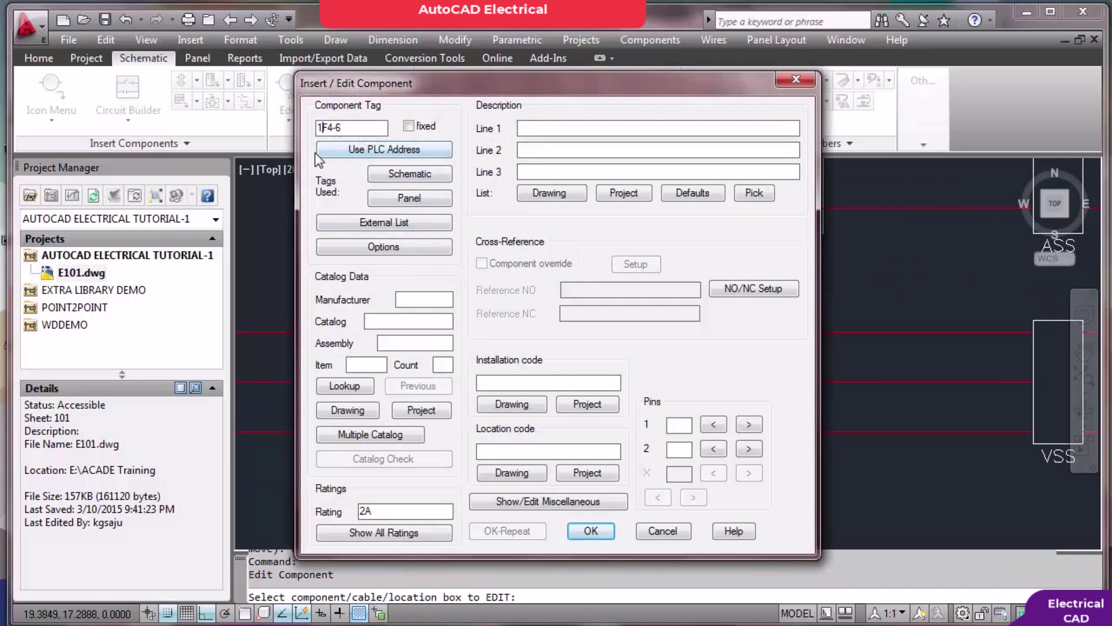
pyautogui.click(601, 534)
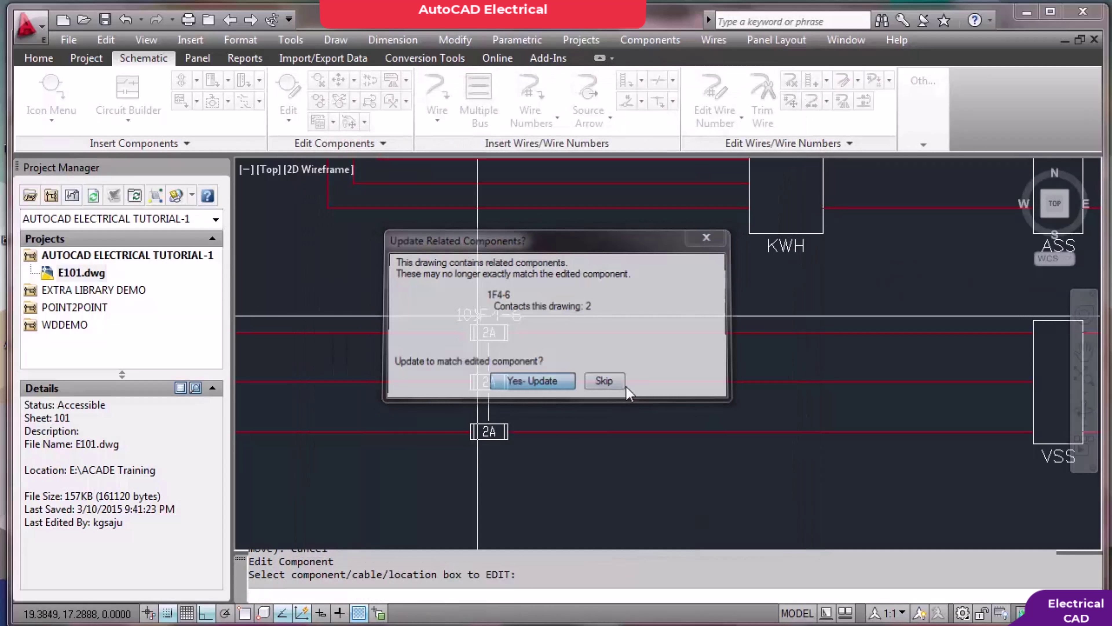
pyautogui.press('Return')
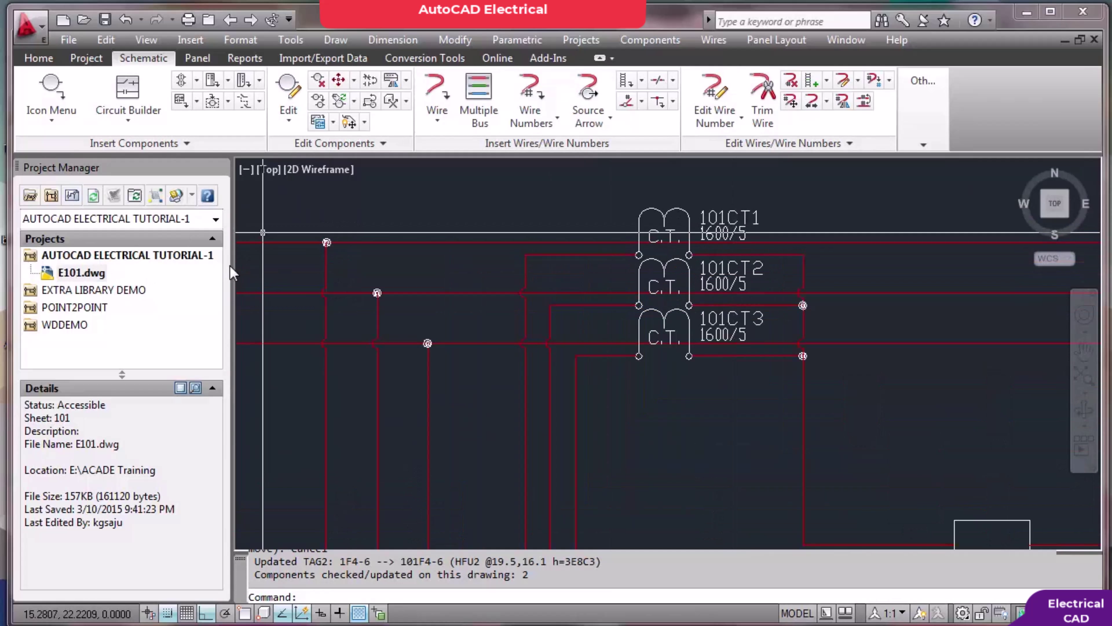
# Rename the ASS meter box label to 101ASS1
pyautogui.scroll(3, 720, 374)
pyautogui.scroll(-2, 712, 445)
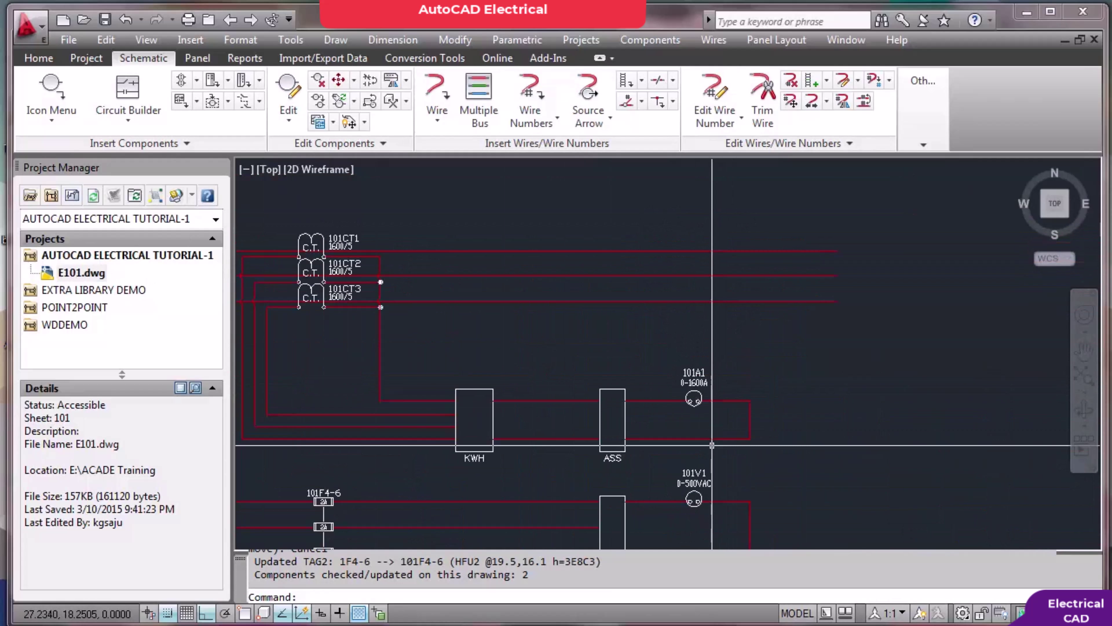
pyautogui.scroll(2, 624, 468)
pyautogui.doubleClick(598, 454)
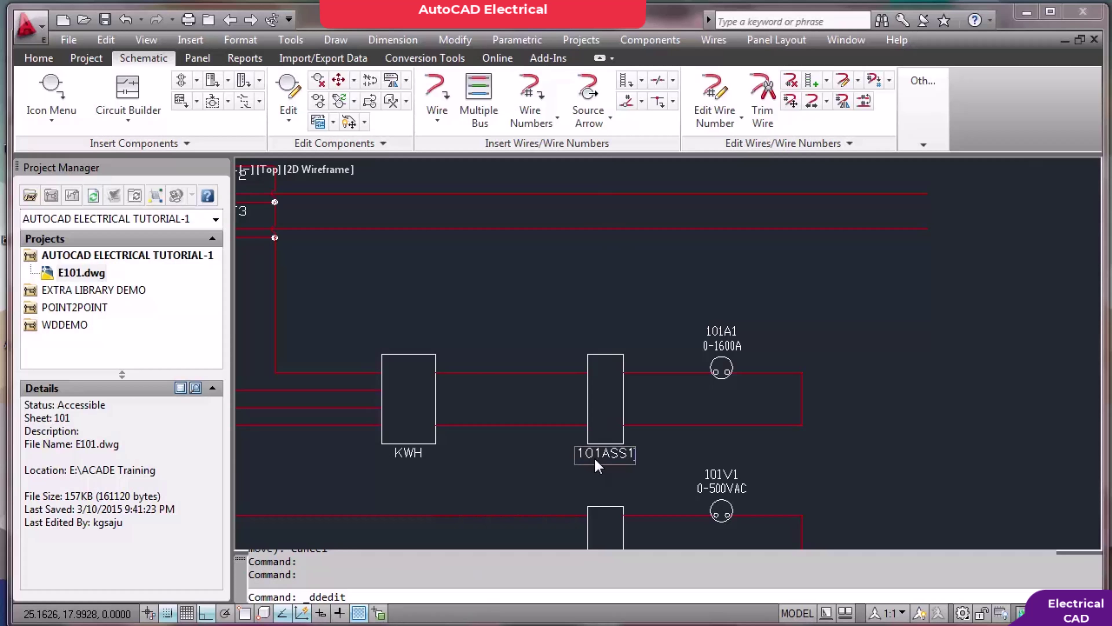
pyautogui.write('101ASS1')
pyautogui.press('Return')
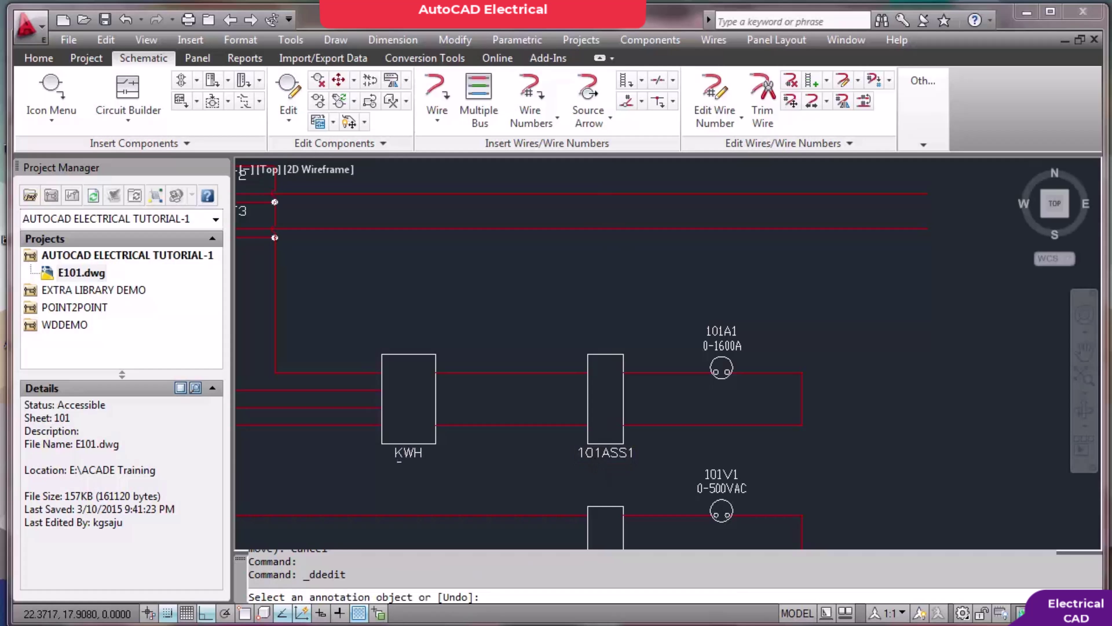
# Rename the KWH and VSS box labels to 101KWH1 and 101VSS1
pyautogui.click(407, 456)
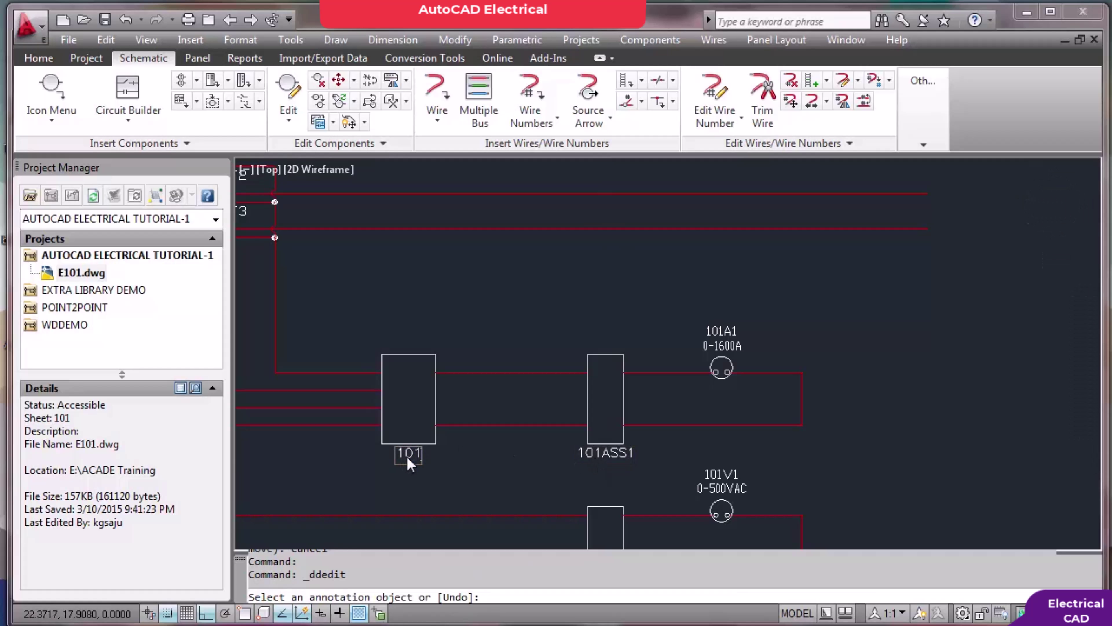
pyautogui.write('101KWH1')
pyautogui.press('Return')
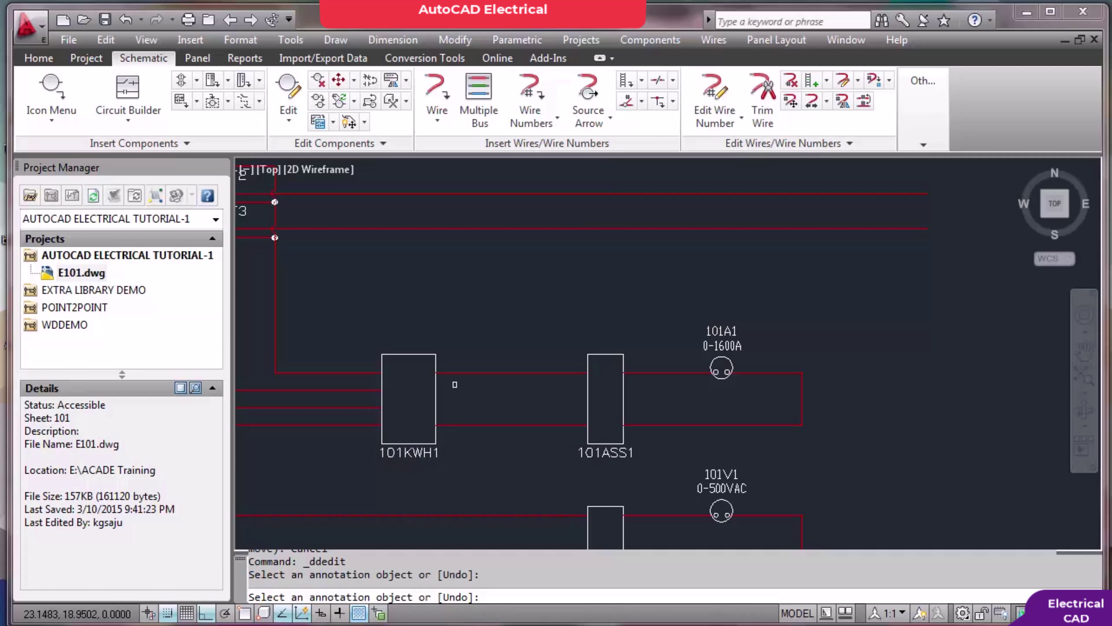
pyautogui.scroll(-2, 455, 381)
pyautogui.scroll(2, 520, 510)
pyautogui.click(552, 524)
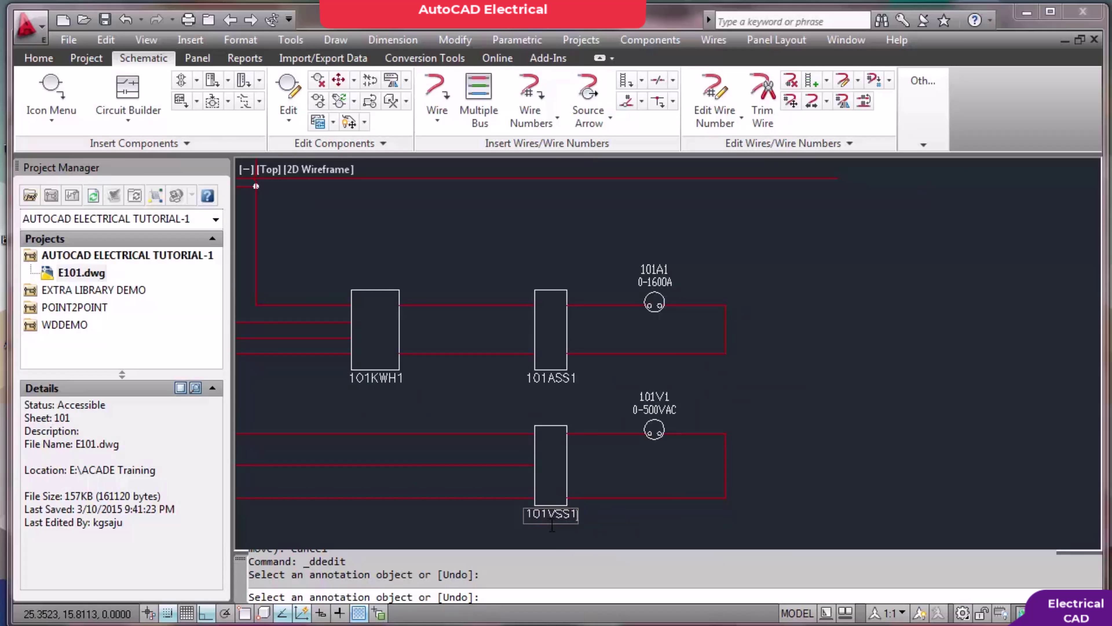
pyautogui.press('Return')
pyautogui.press('Return')
pyautogui.scroll(-2, 705, 417)
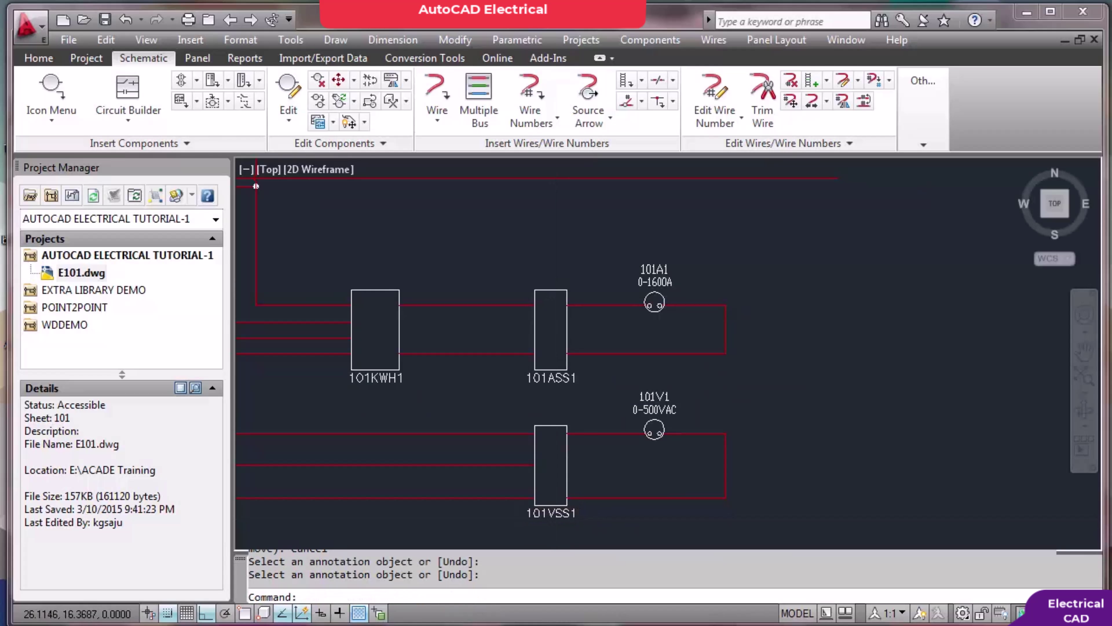
pyautogui.scroll(-2, 707, 417)
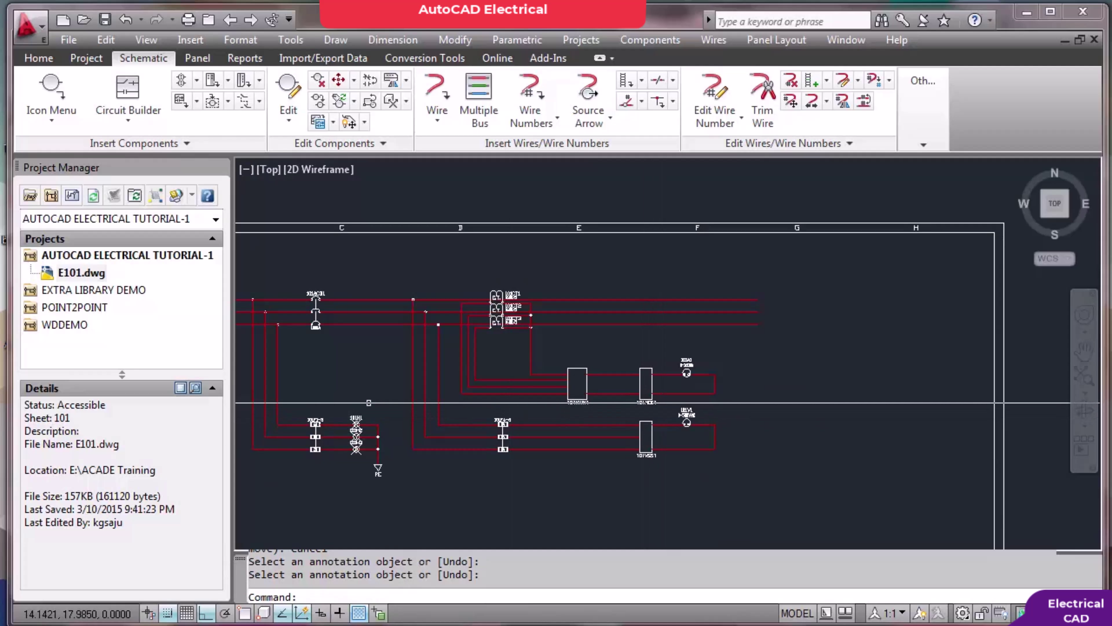
# Move the 101KWH1 text with MOVE from beneath the KWH box to above it
pyautogui.scroll(-3, 382, 413)
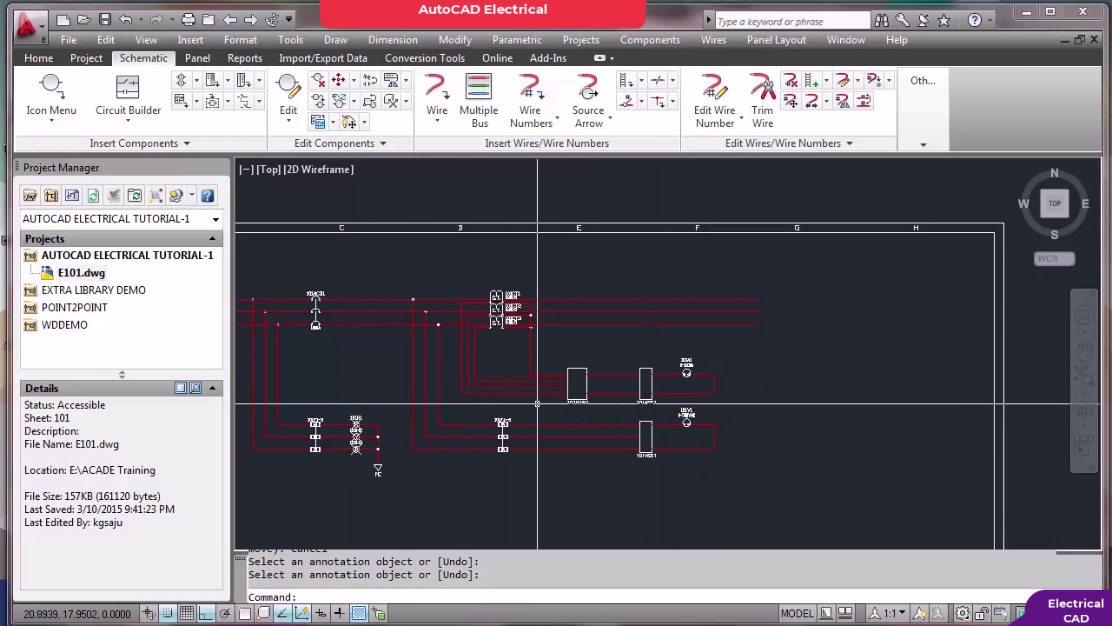
pyautogui.hotkey('alt', 'Tab')
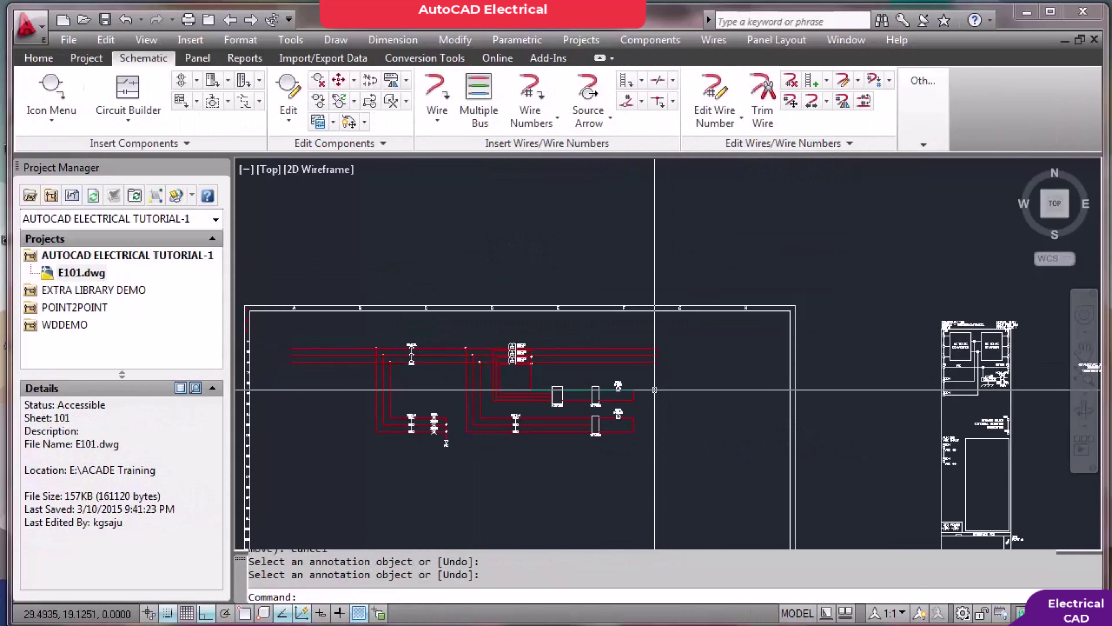
pyautogui.scroll(-1, 559, 377)
pyautogui.scroll(5, 507, 345)
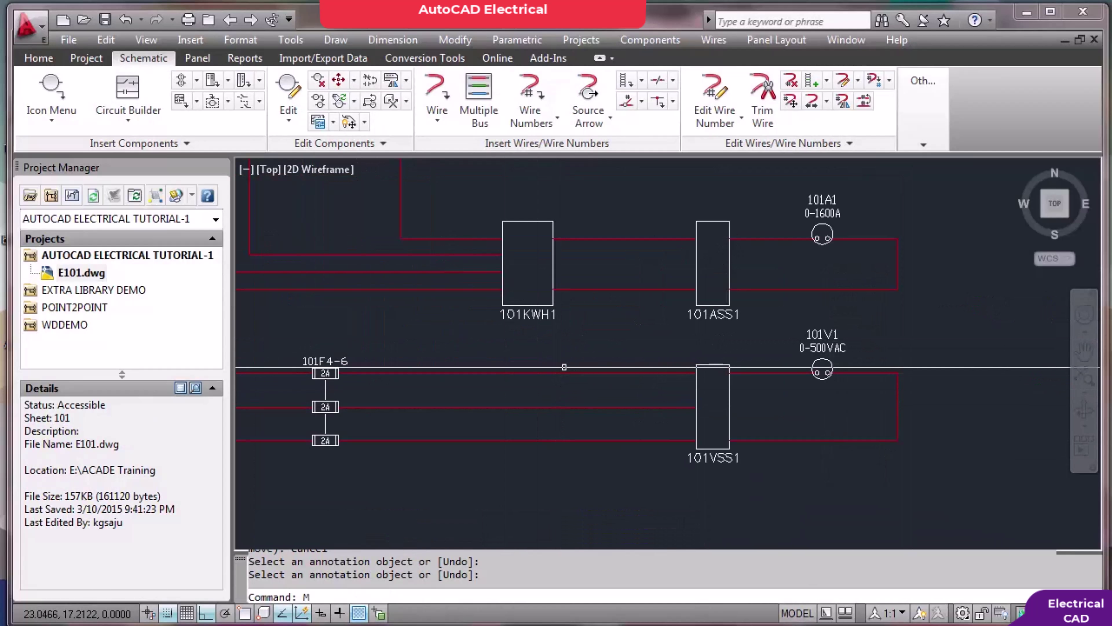
pyautogui.write('m')
pyautogui.press('Return')
pyautogui.click(549, 315)
pyautogui.press('Return')
pyautogui.click(587, 340)
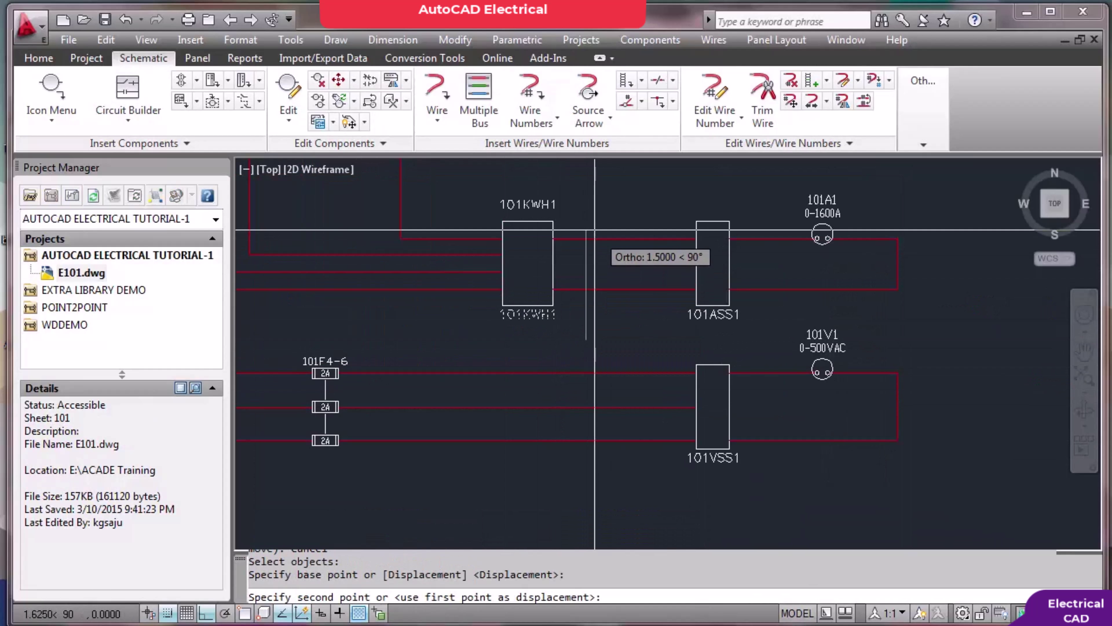
pyautogui.click(597, 232)
pyautogui.press('Escape')
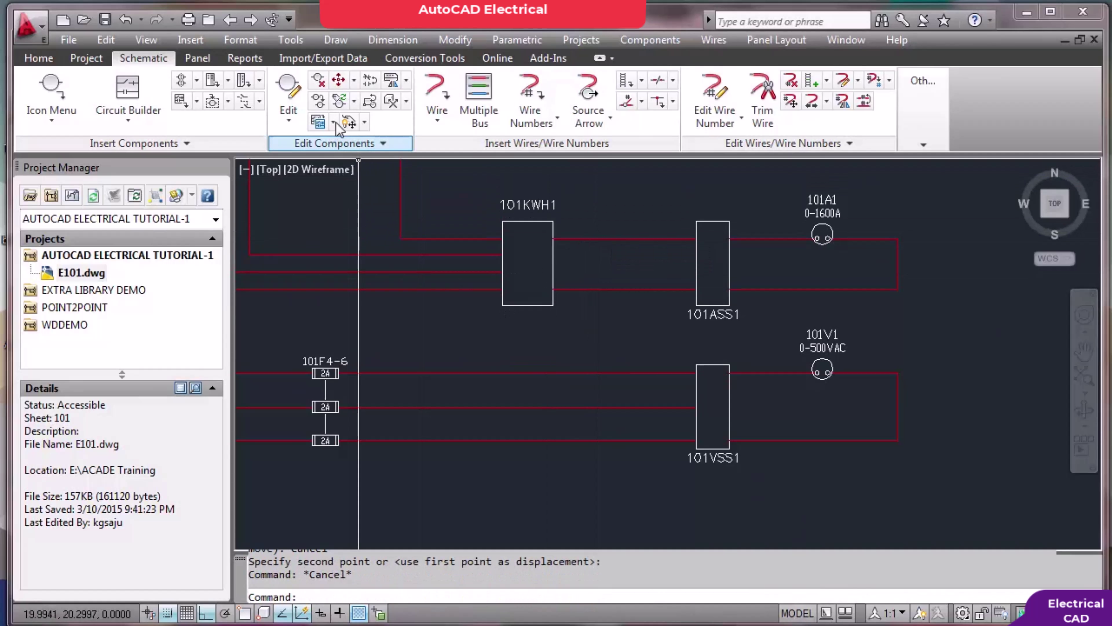
# Draw three vertical wires from 101KWH1's bottom to the top, middle and bottom 101F4-6 fuse lines
pyautogui.click(440, 96)
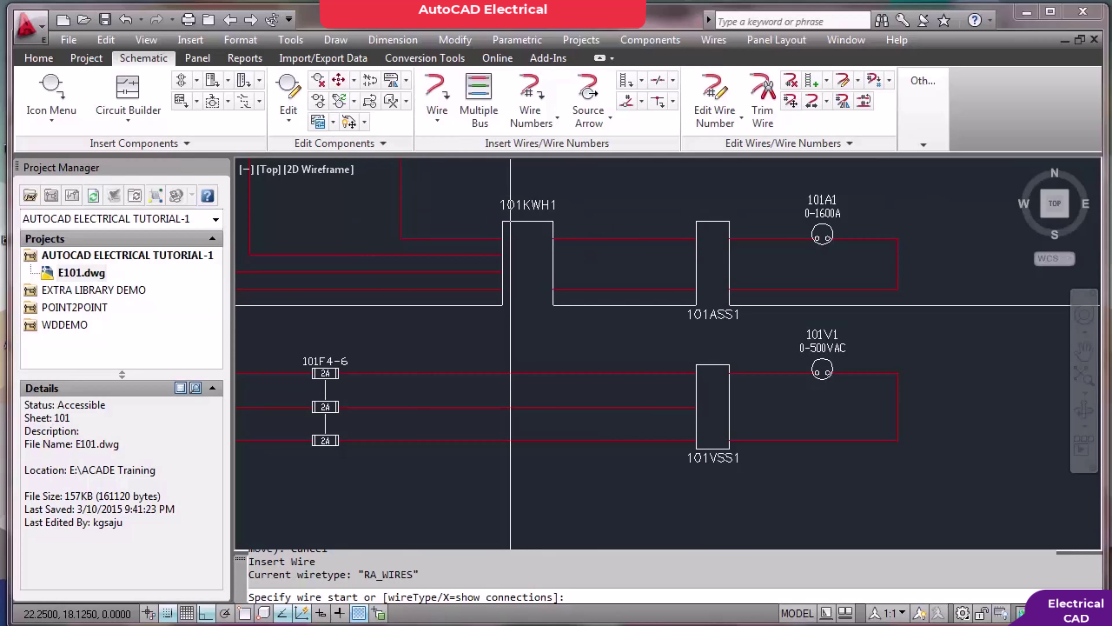
pyautogui.click(510, 306)
pyautogui.click(510, 372)
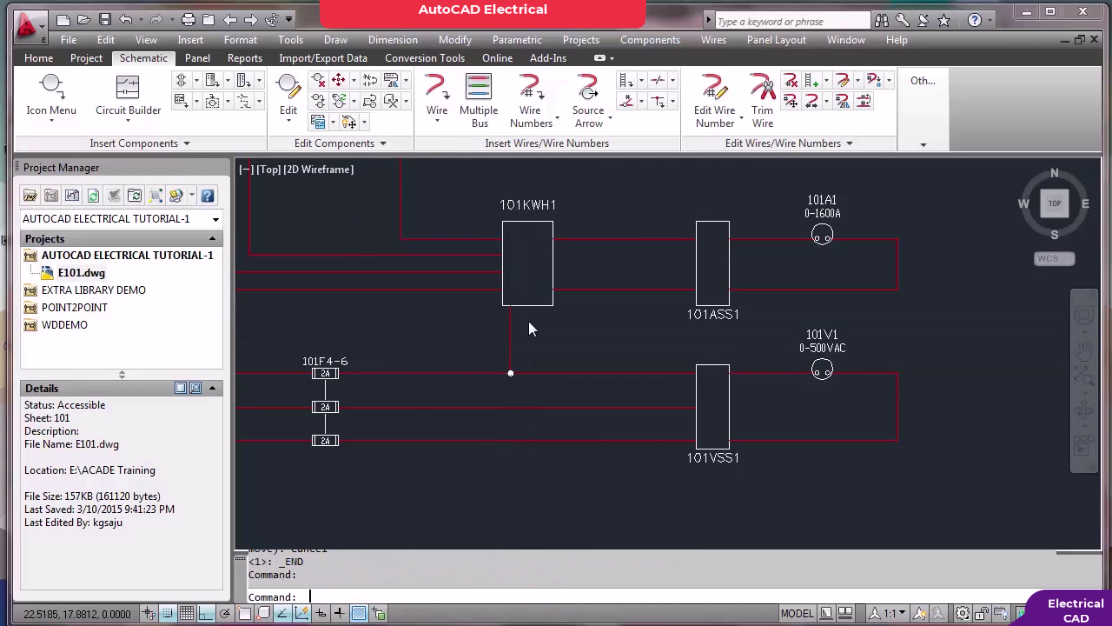
pyautogui.press('Return')
pyautogui.click(528, 306)
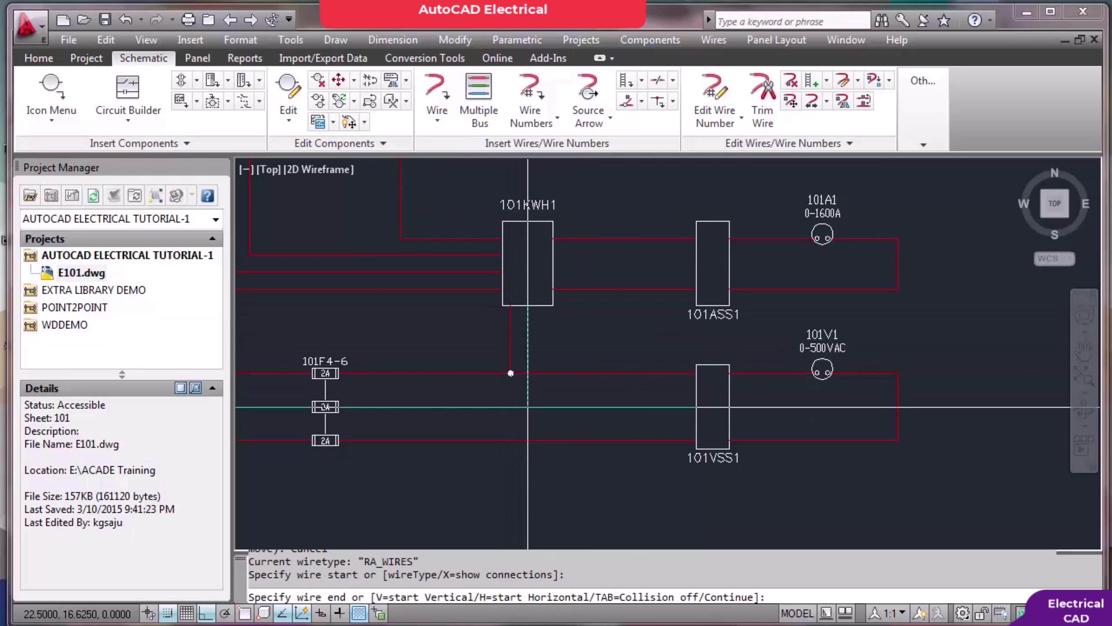
pyautogui.click(527, 407)
pyautogui.press('Return')
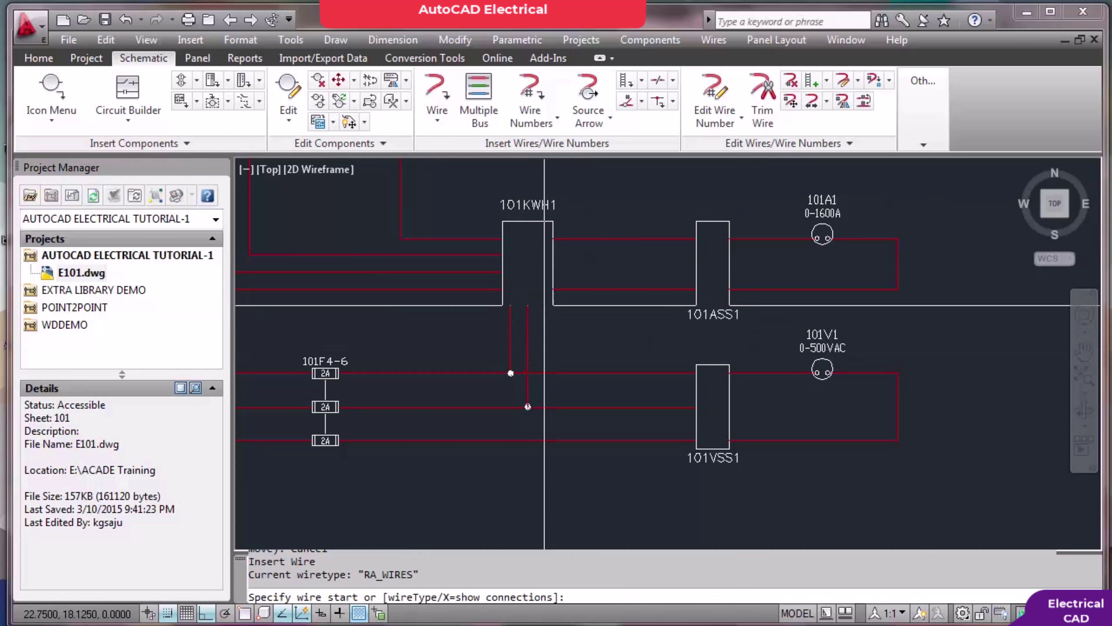
pyautogui.click(544, 305)
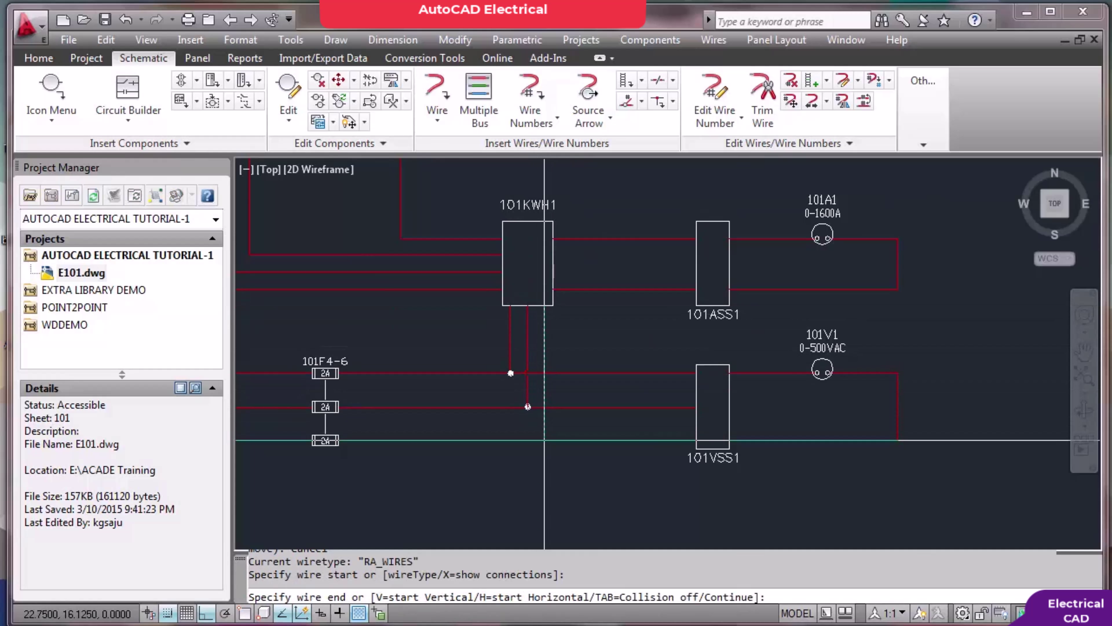
pyautogui.click(545, 440)
pyautogui.press('Return')
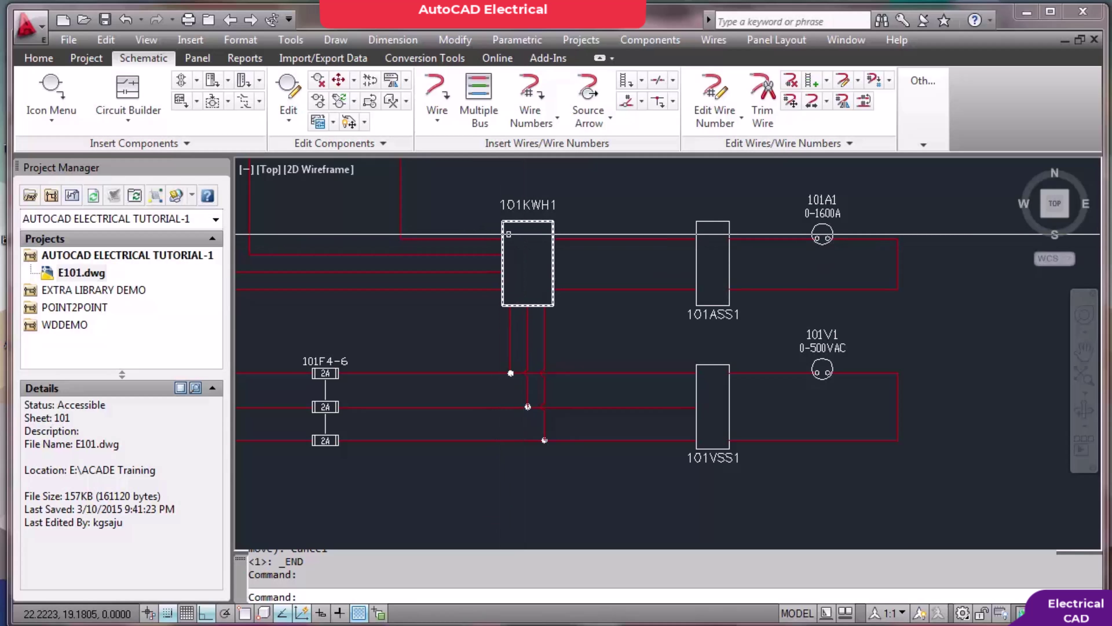
pyautogui.scroll(4, 508, 234)
pyautogui.scroll(-3, 517, 242)
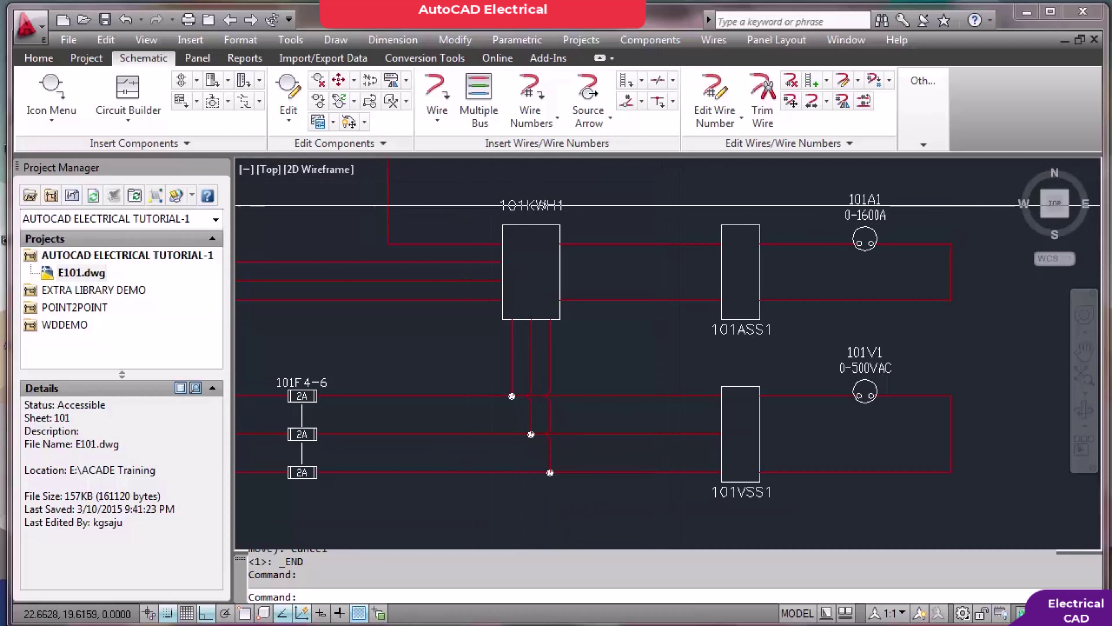
# Add right-justified text 'INCOMING 415VAC, 50Hz SUPPLY' left of the incoming lines
pyautogui.scroll(-4, 574, 204)
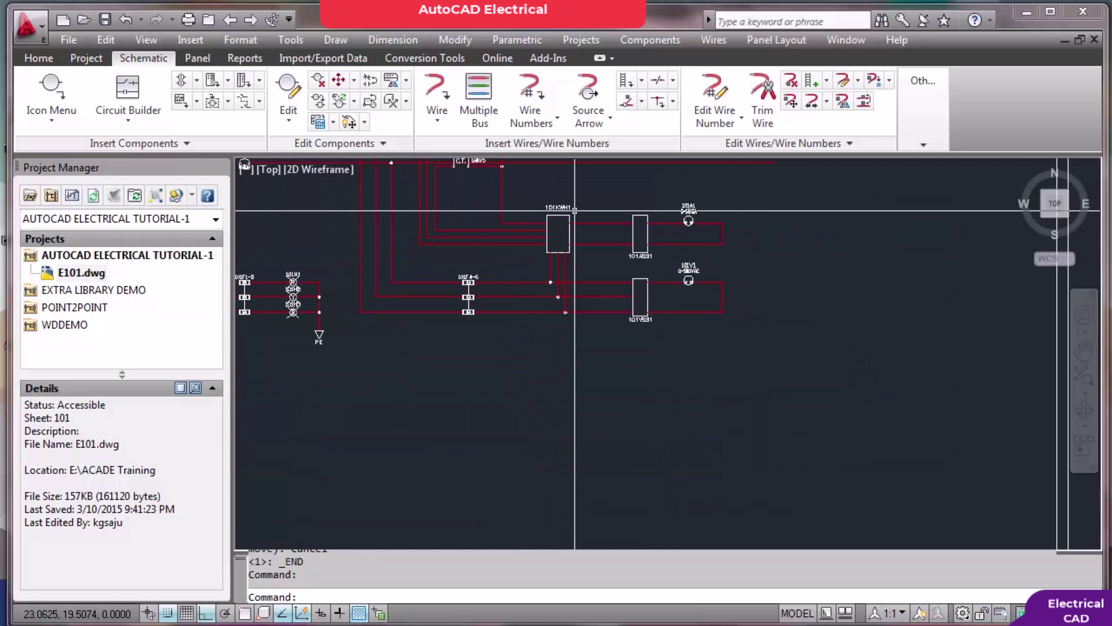
pyautogui.scroll(-3, 586, 208)
pyautogui.moveTo(584, 257); pyautogui.dragTo(582, 270, button='middle')
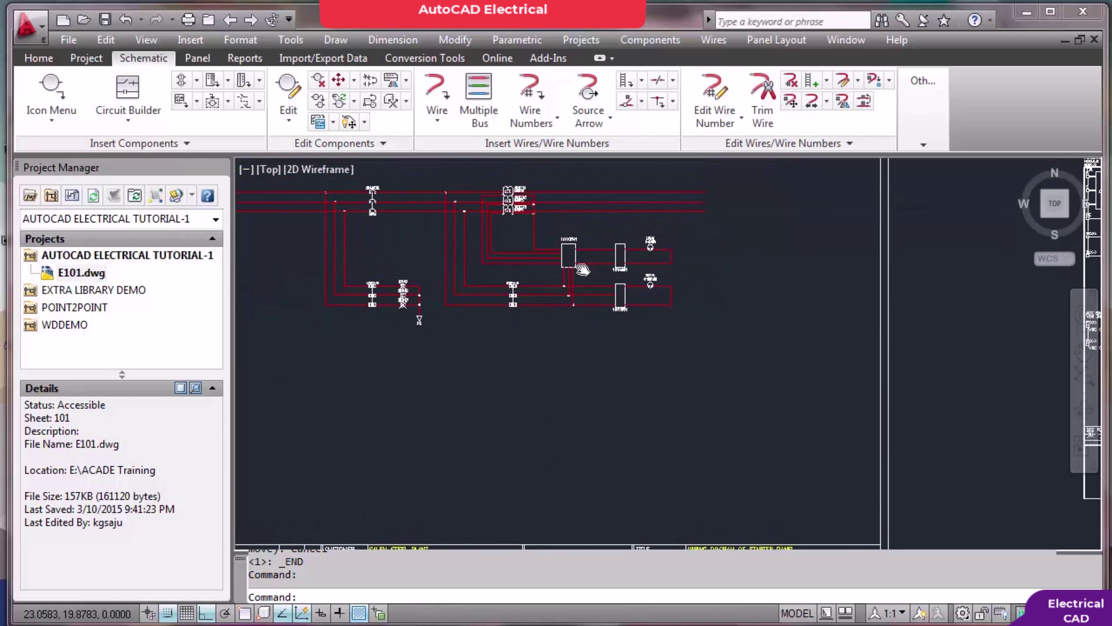
pyautogui.scroll(-2, 583, 269)
pyautogui.scroll(2, 573, 296)
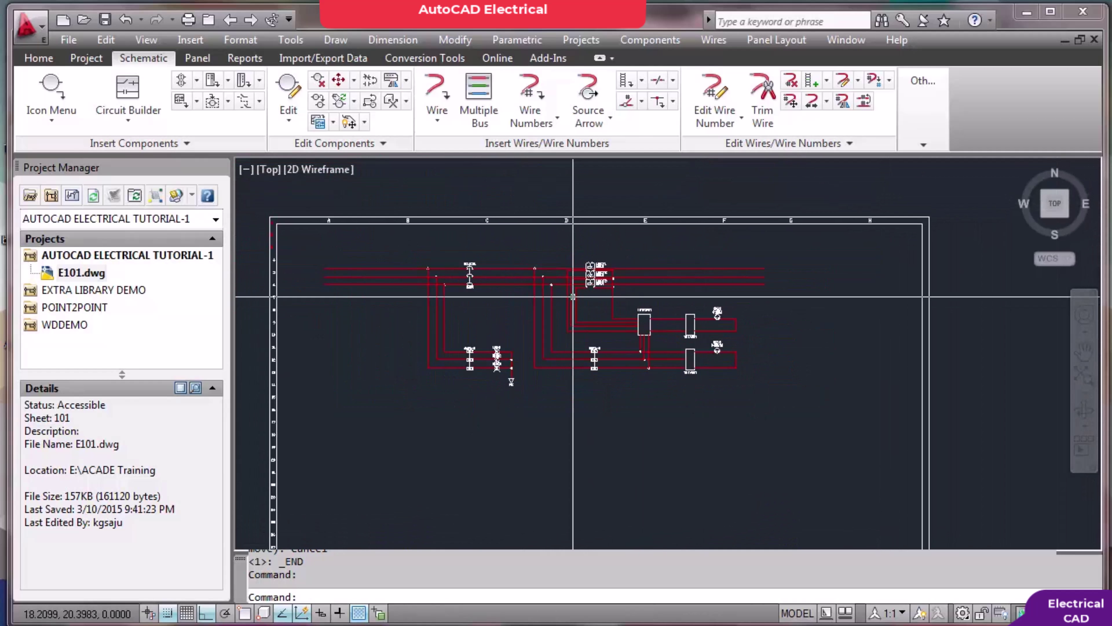
pyautogui.scroll(6, 572, 297)
pyautogui.moveTo(332, 254); pyautogui.dragTo(405, 261, button='middle')
pyautogui.write('T')
pyautogui.press('Return')
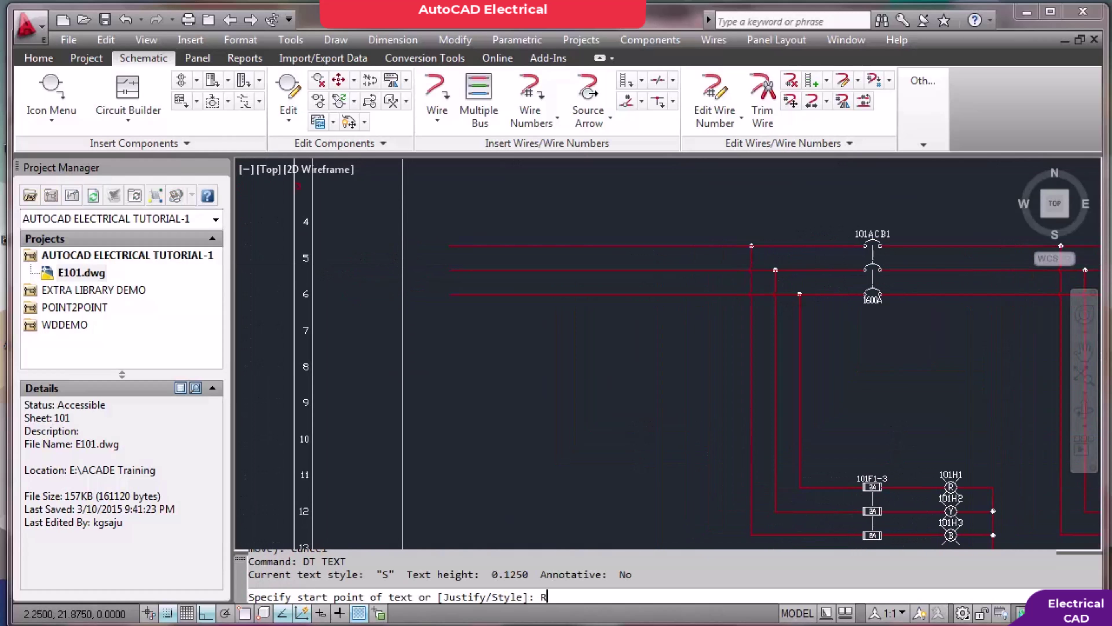
pyautogui.write('R')
pyautogui.press('Return')
pyautogui.click(415, 254)
pyautogui.press('Return')
pyautogui.press('Return')
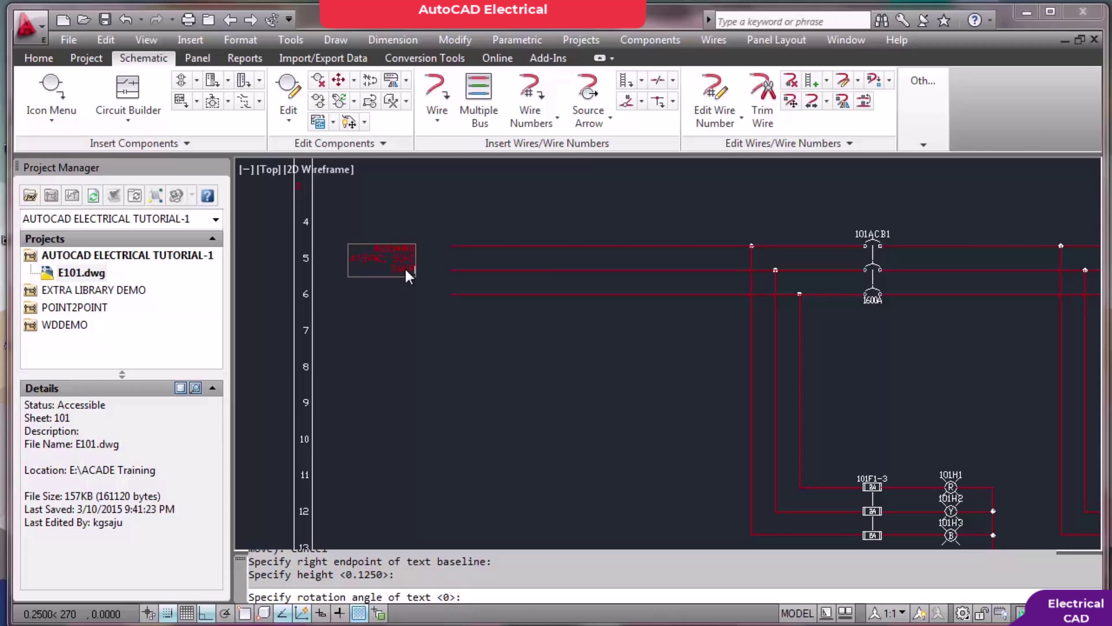
pyautogui.press('Return')
pyautogui.press('Return')
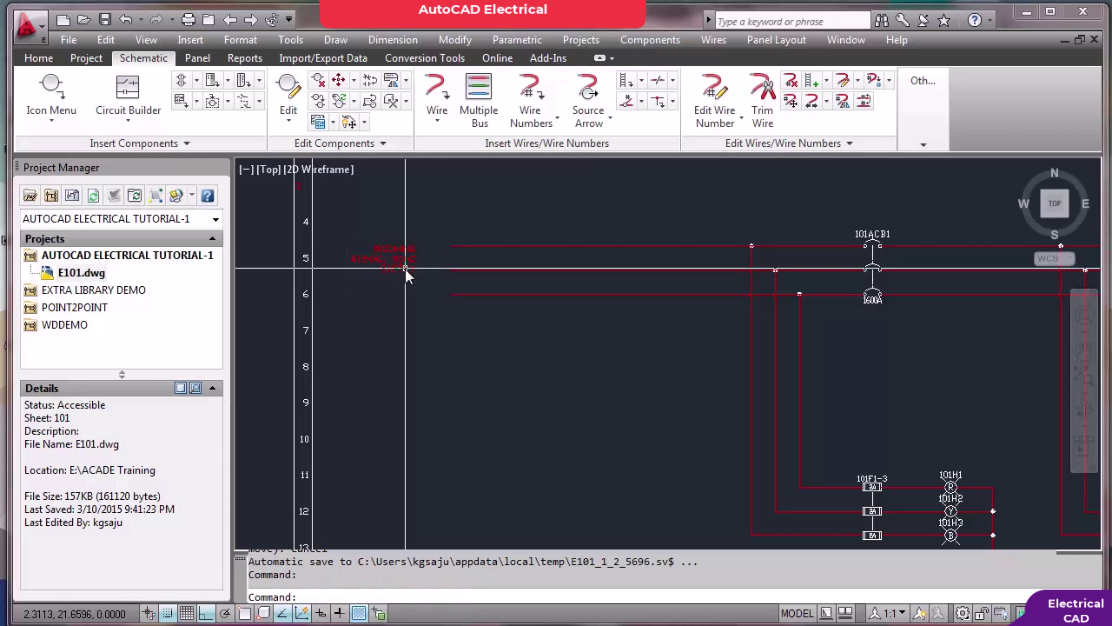
# Use CHANGE > Properties > LAyer to put the INCOMING supply text on layer W
pyautogui.write('CHANGE')
pyautogui.press('Return')
pyautogui.click(427, 267)
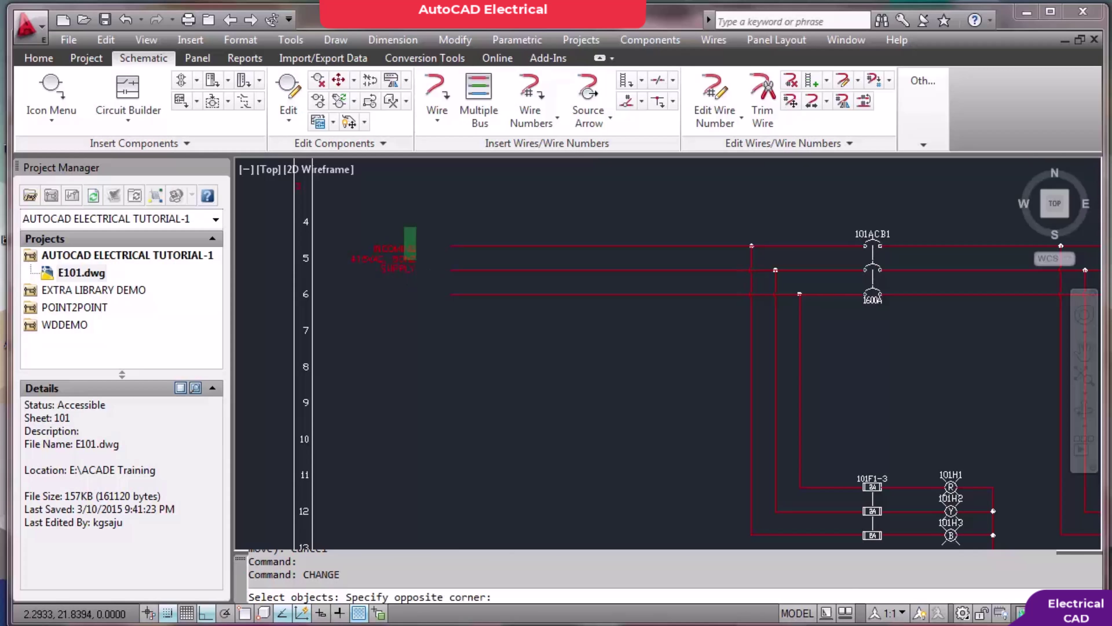
pyautogui.click(346, 234)
pyautogui.press('Return')
pyautogui.write('P')
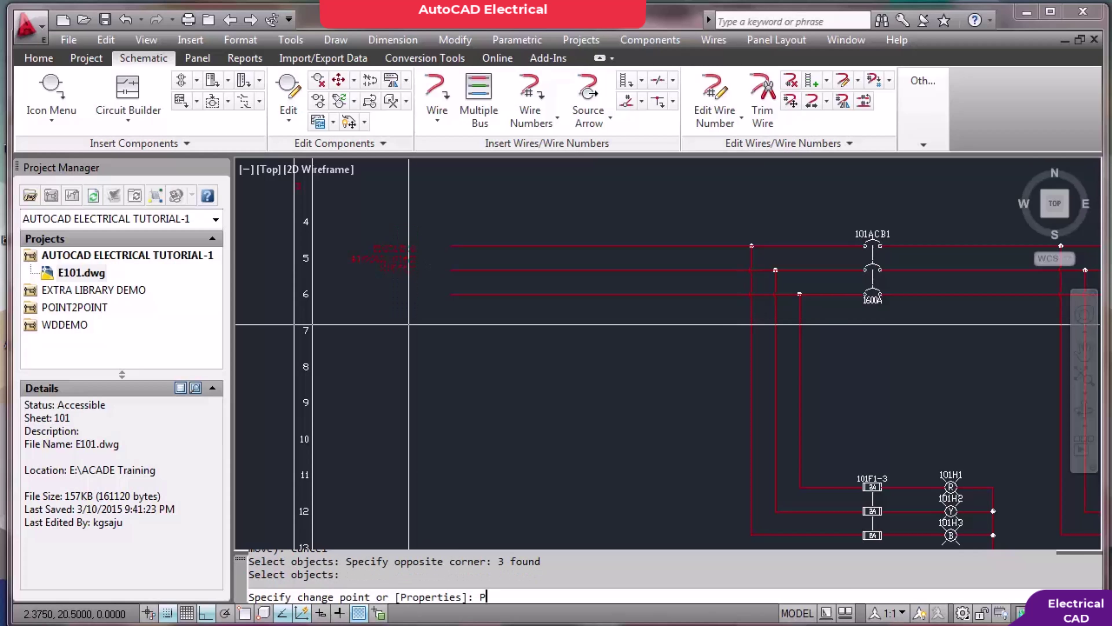
pyautogui.press('Return')
pyautogui.write('LA')
pyautogui.press('Return')
pyautogui.write('W')
pyautogui.press('Return')
pyautogui.press('Return')
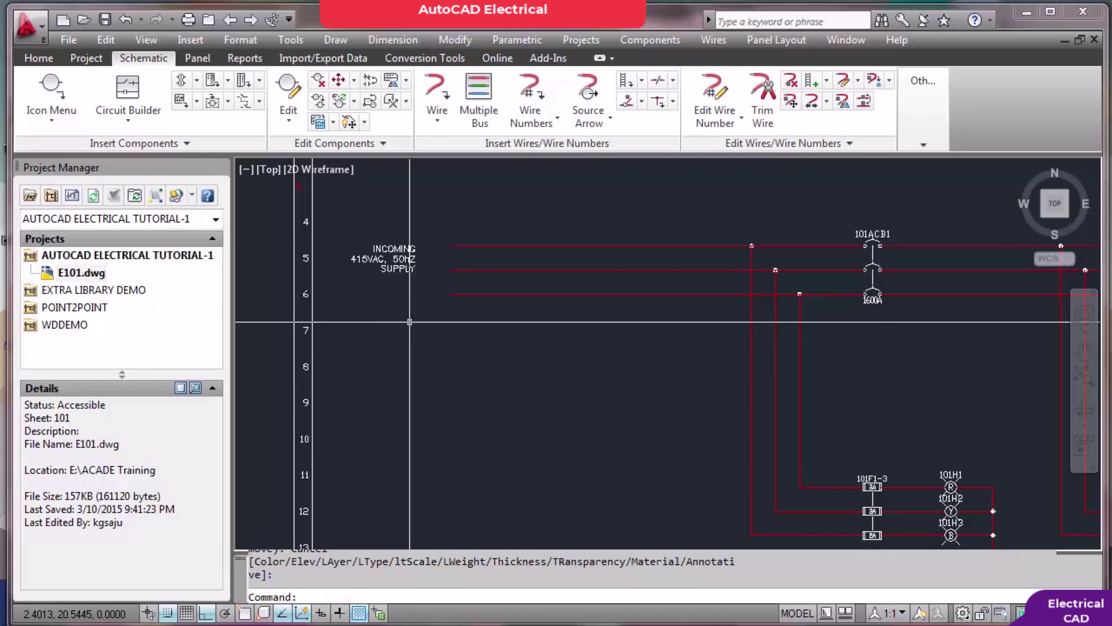
pyautogui.write('M')
# Move the INCOMING supply text lower on the sheet
pyautogui.press('Return')
pyautogui.click(418, 227)
pyautogui.click(380, 273)
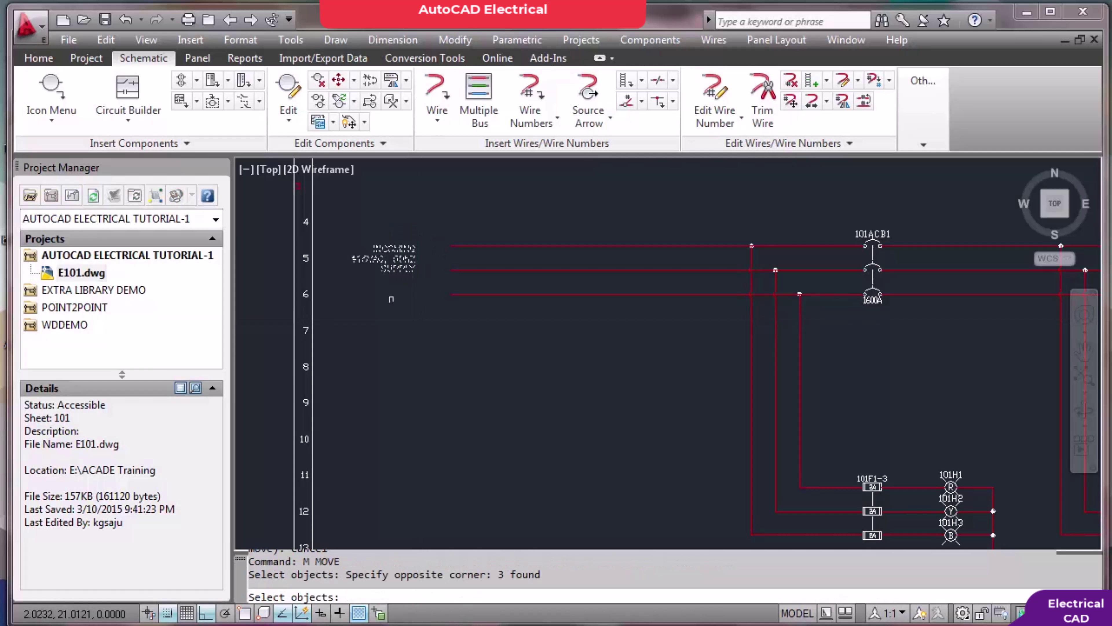
pyautogui.press('Return')
pyautogui.click(418, 232)
pyautogui.click(424, 243)
# Shift the INCOMING supply text right, beside the incoming supply lines
pyautogui.press('Return')
pyautogui.click(424, 243)
pyautogui.click(372, 285)
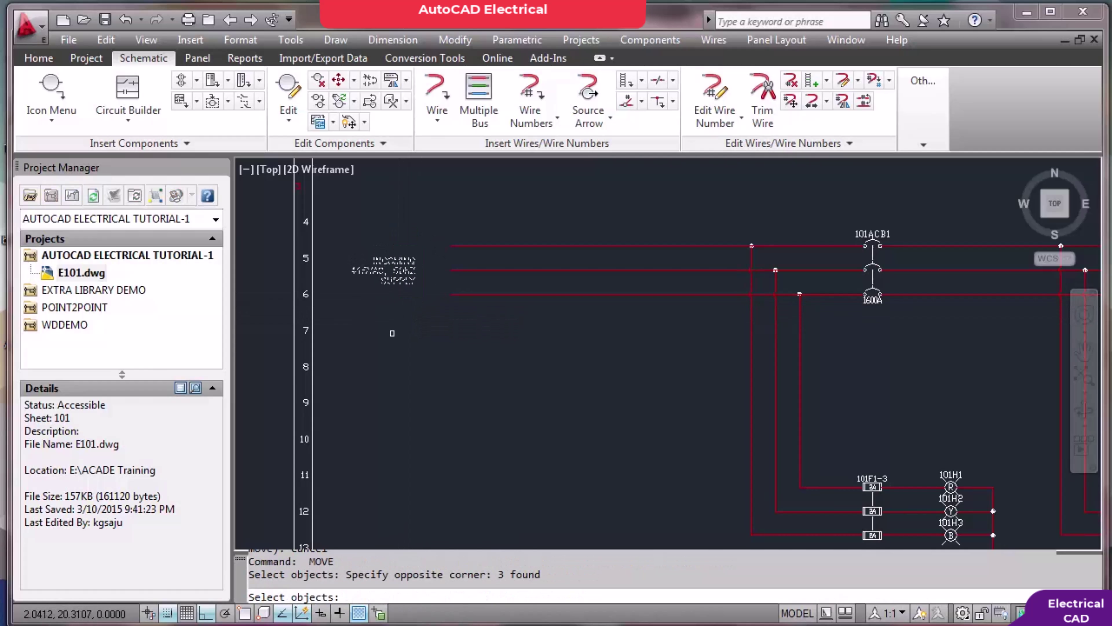
pyautogui.press('Return')
pyautogui.click(394, 334)
pyautogui.click(407, 333)
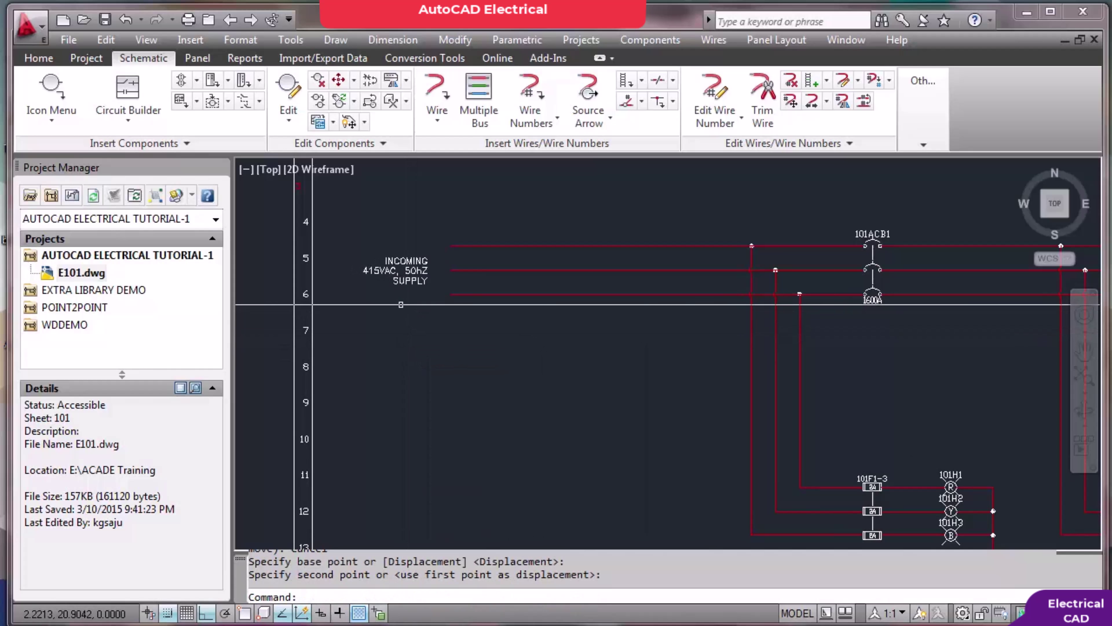
pyautogui.scroll(-2, 425, 284)
pyautogui.moveTo(424, 285); pyautogui.dragTo(429, 290, button='middle')
pyautogui.scroll(6, 383, 268)
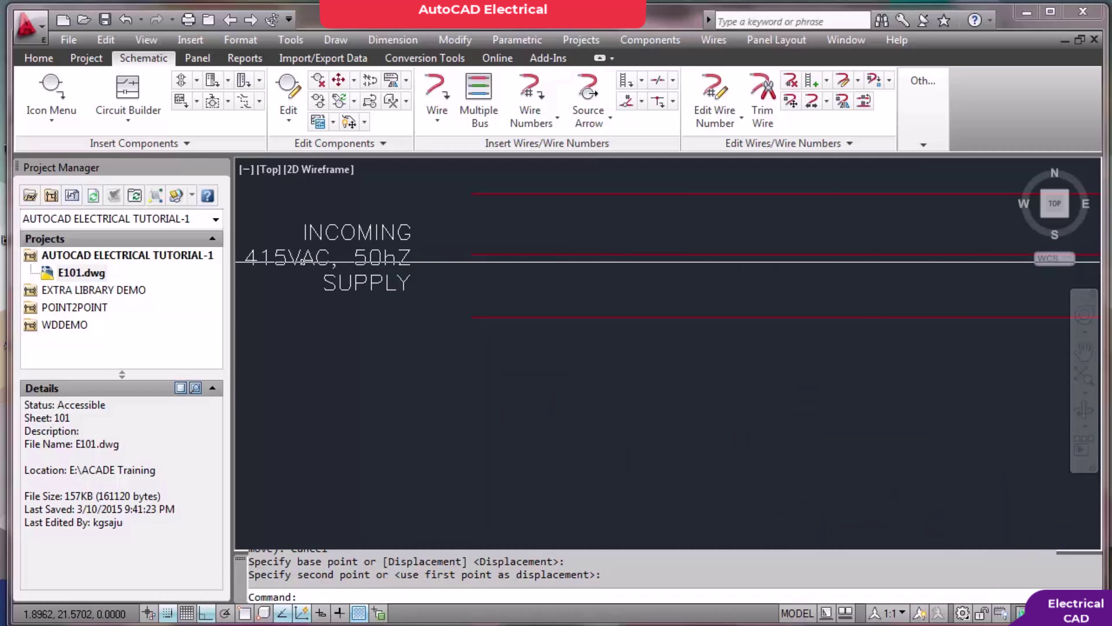
pyautogui.scroll(-3, 290, 255)
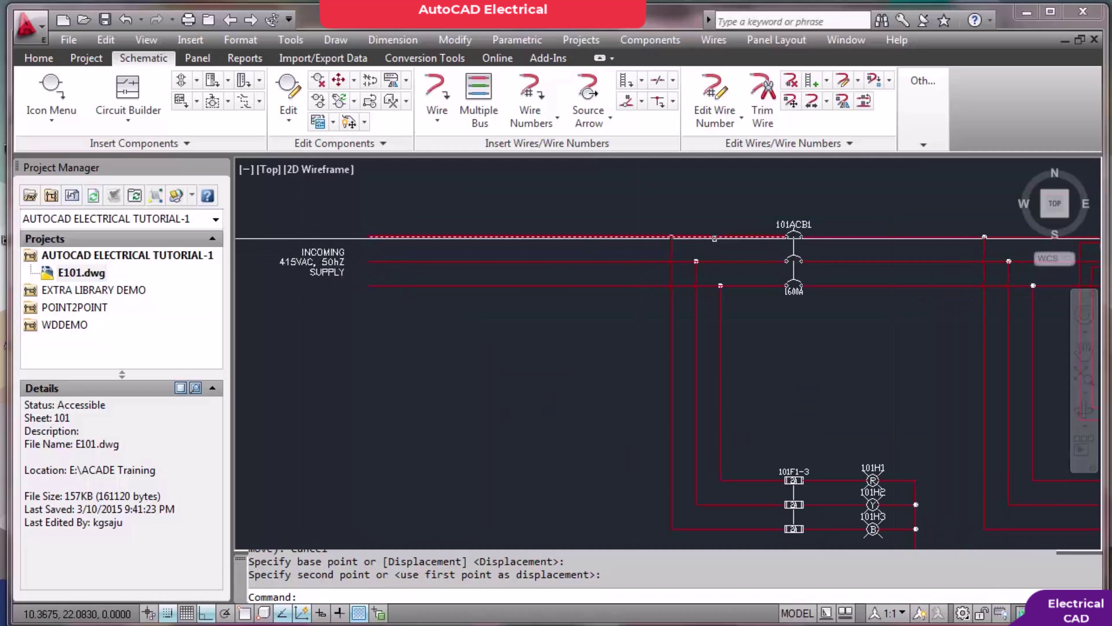
# Pick the round terminal from the Icon Menu's one-line Terminal category, cancelling a first trial placement
pyautogui.click(59, 97)
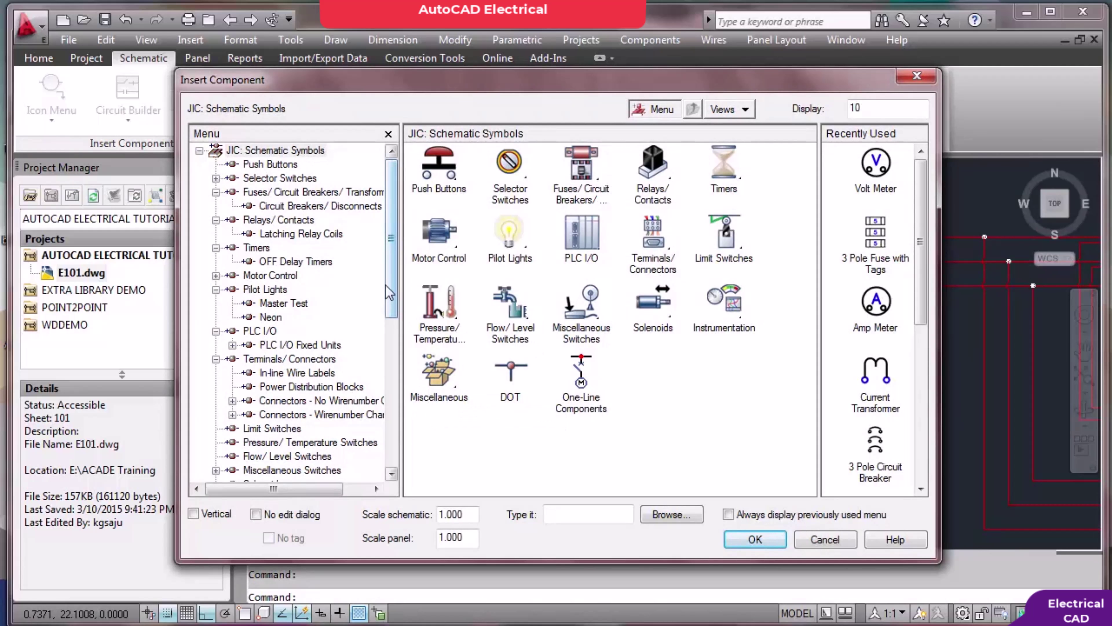
pyautogui.moveTo(395, 294); pyautogui.dragTo(401, 444)
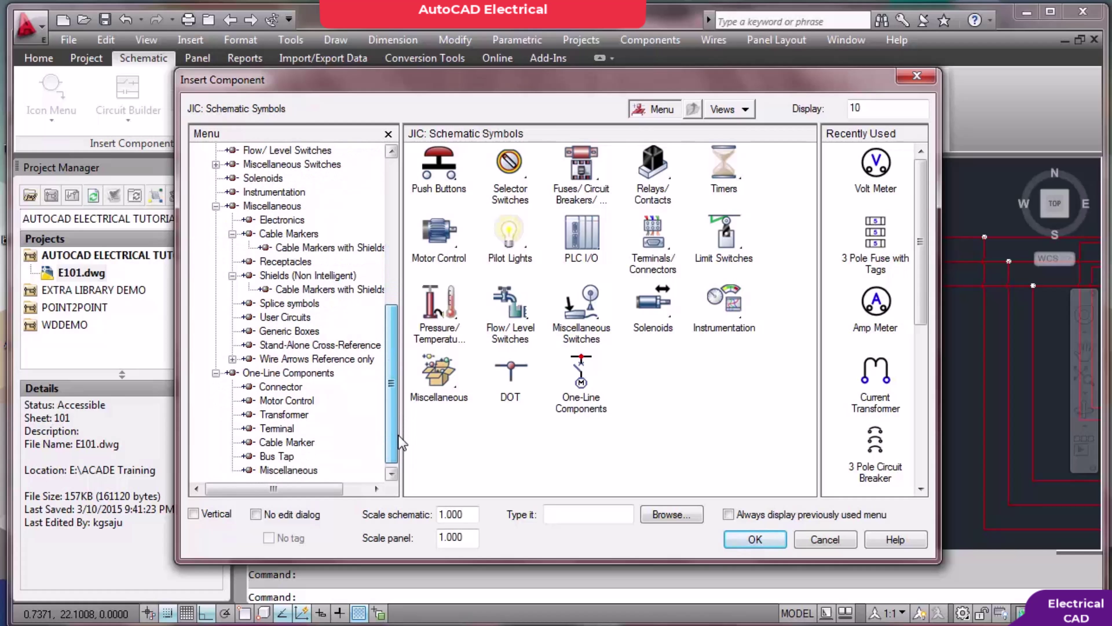
pyautogui.click(276, 429)
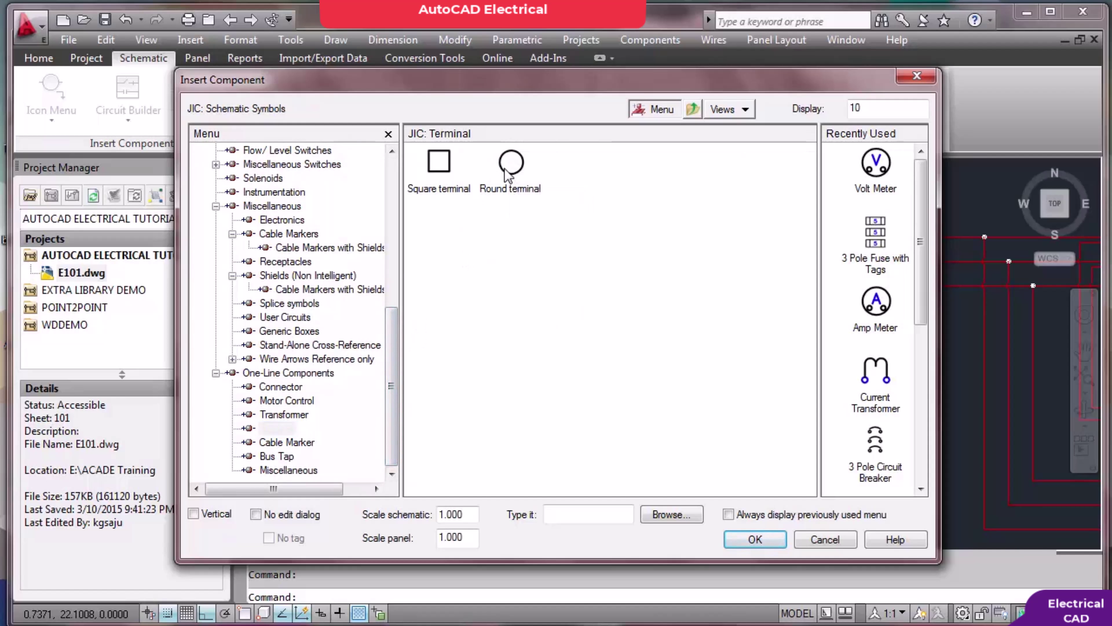
pyautogui.click(485, 197)
pyautogui.click(481, 262)
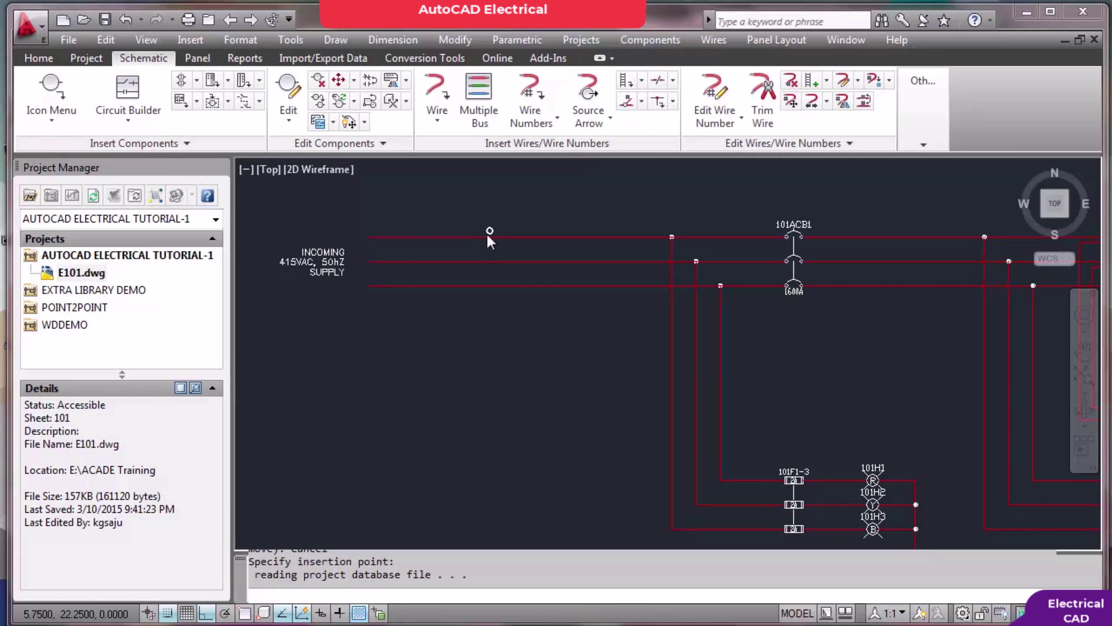
pyautogui.press('Return')
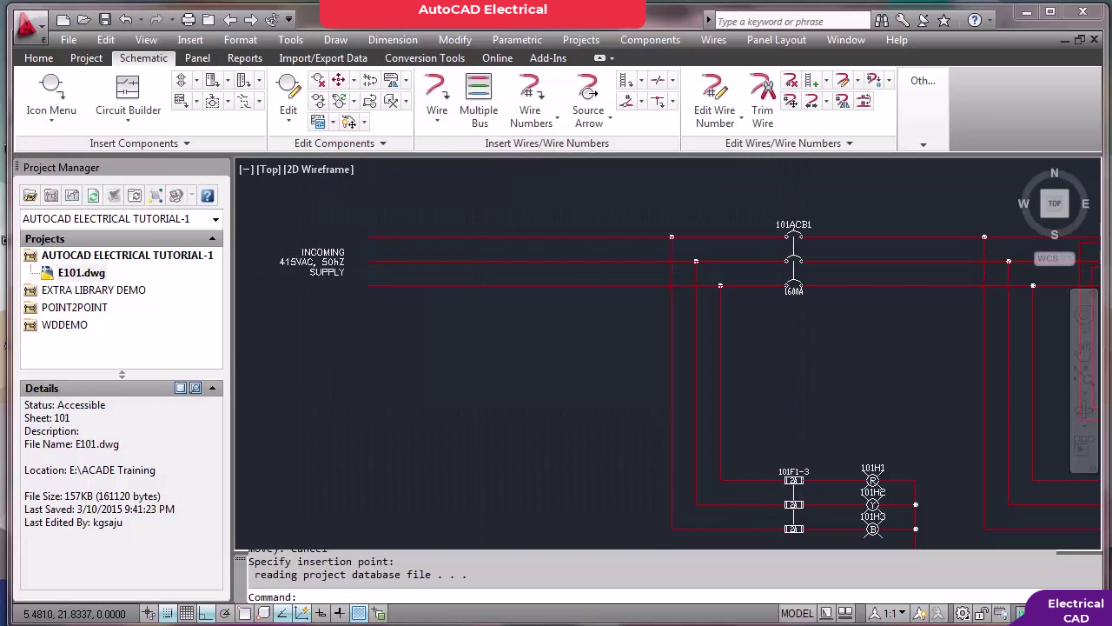
pyautogui.press('Return')
# Insert round terminals tagged 101T1 on all three incoming supply lines
pyautogui.click(876, 164)
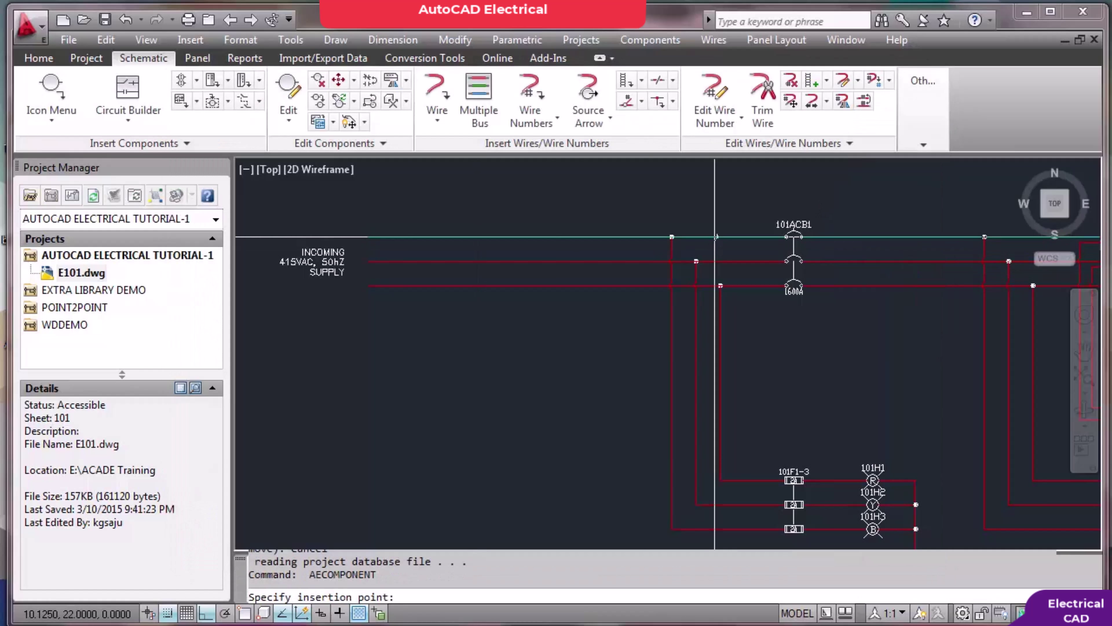
pyautogui.click(467, 276)
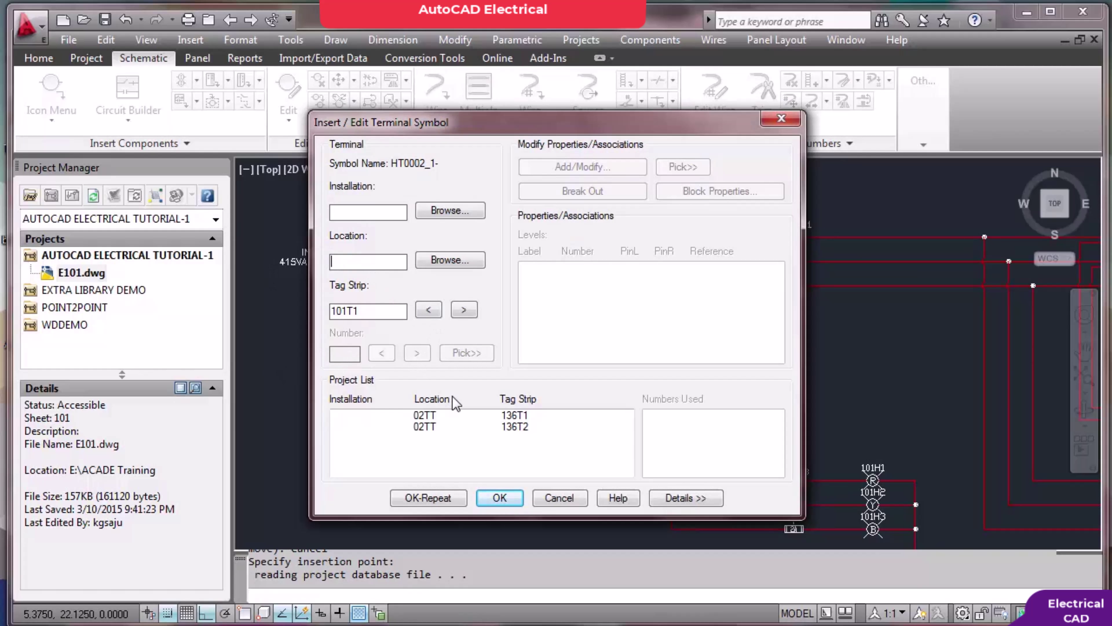
pyautogui.click(427, 497)
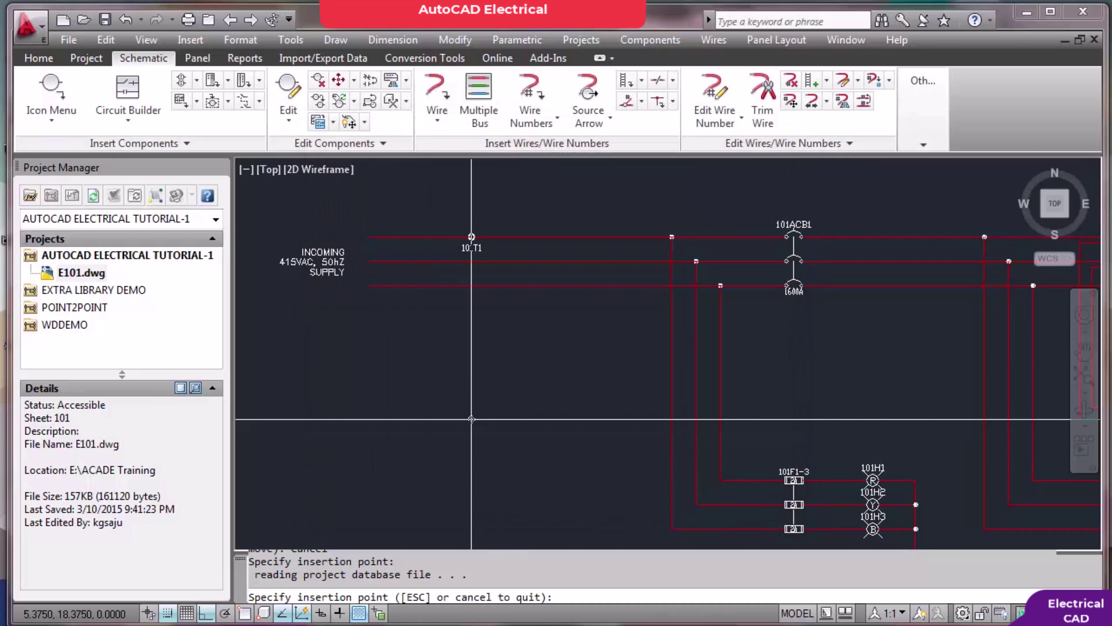
pyautogui.scroll(2, 465, 254)
pyautogui.click(465, 264)
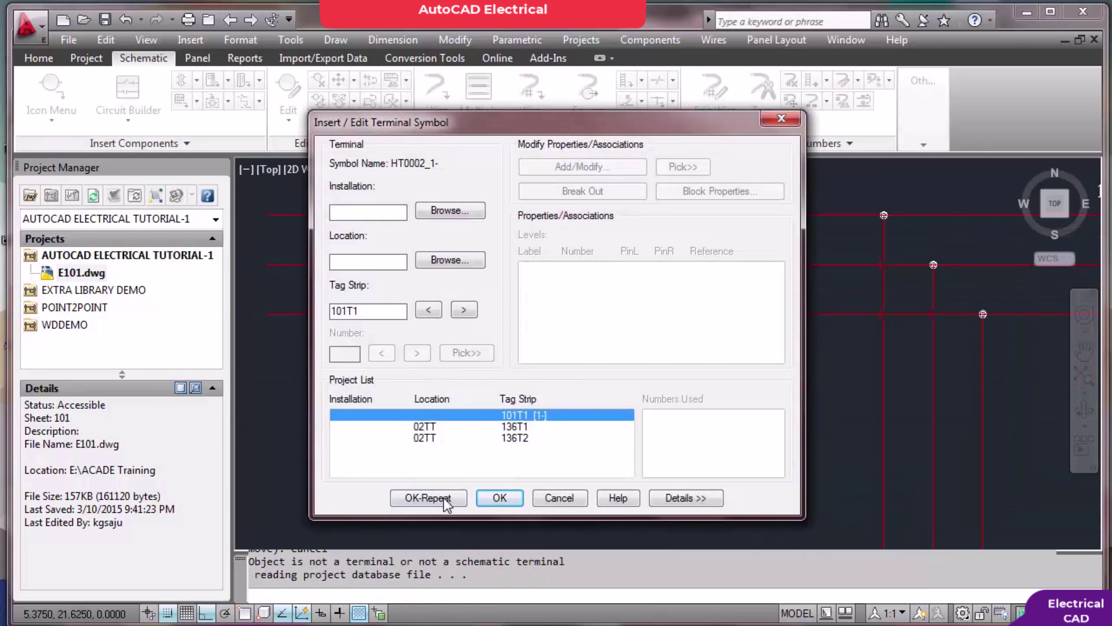
pyautogui.click(446, 499)
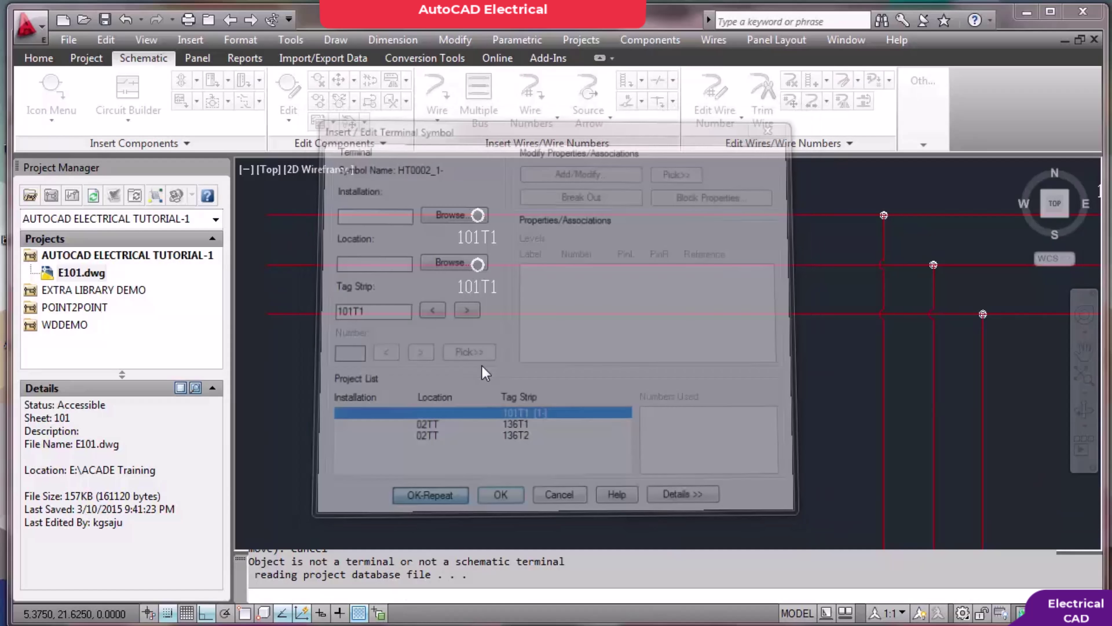
pyautogui.click(477, 314)
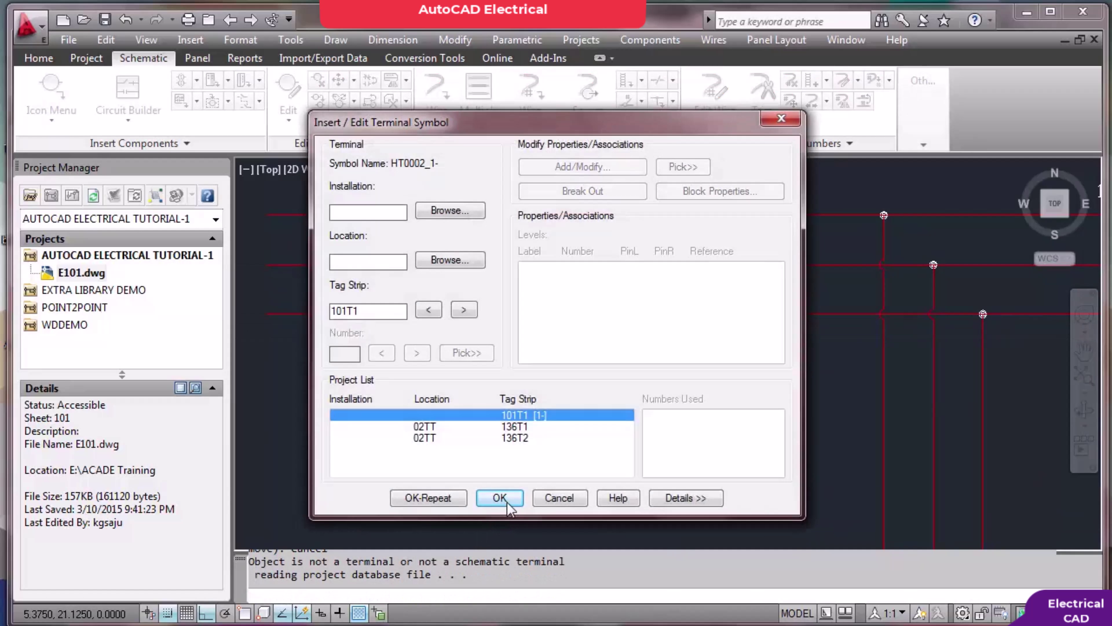
pyautogui.click(505, 478)
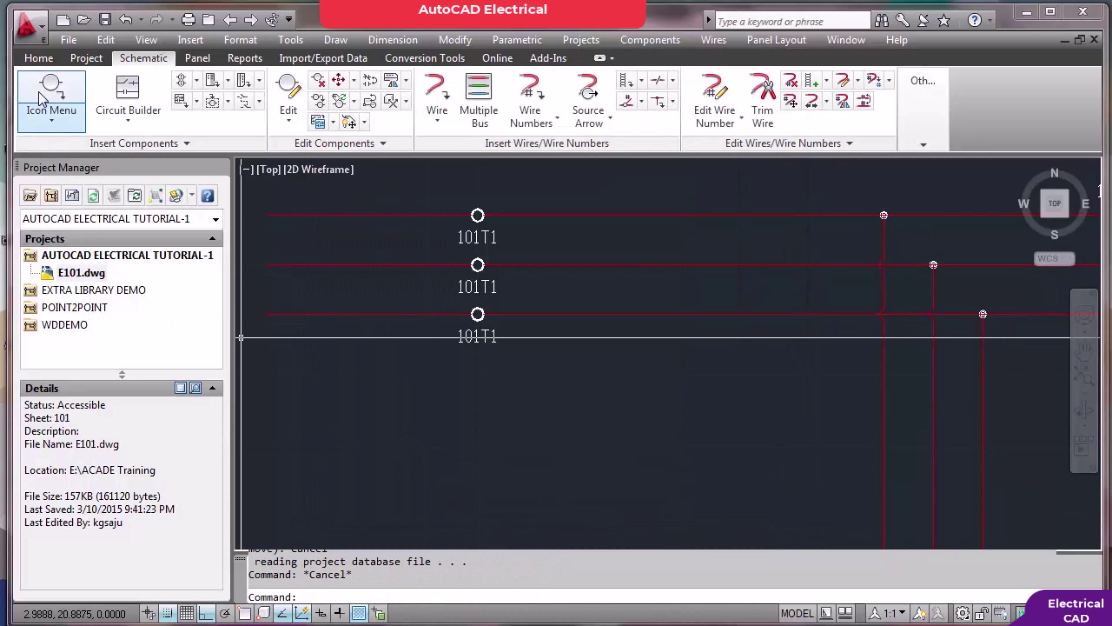
# Collapse the PLC I/O, Terminals/Connectors and Miscellaneous branches, then reopen the library on Terminals/Connectors
pyautogui.click(51, 89)
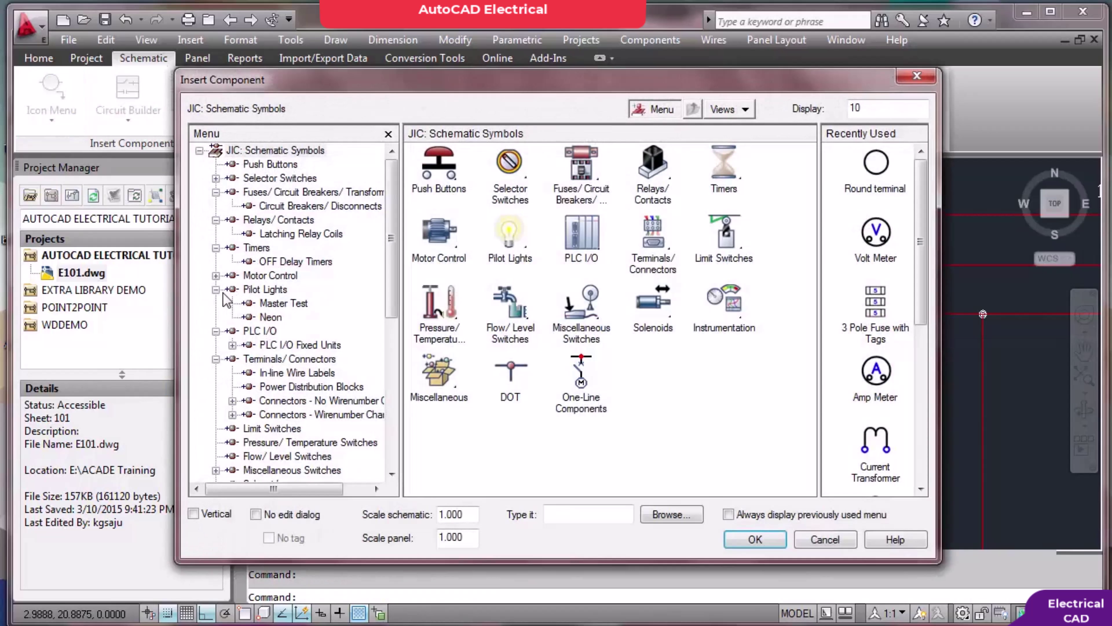
pyautogui.click(215, 331)
pyautogui.click(215, 345)
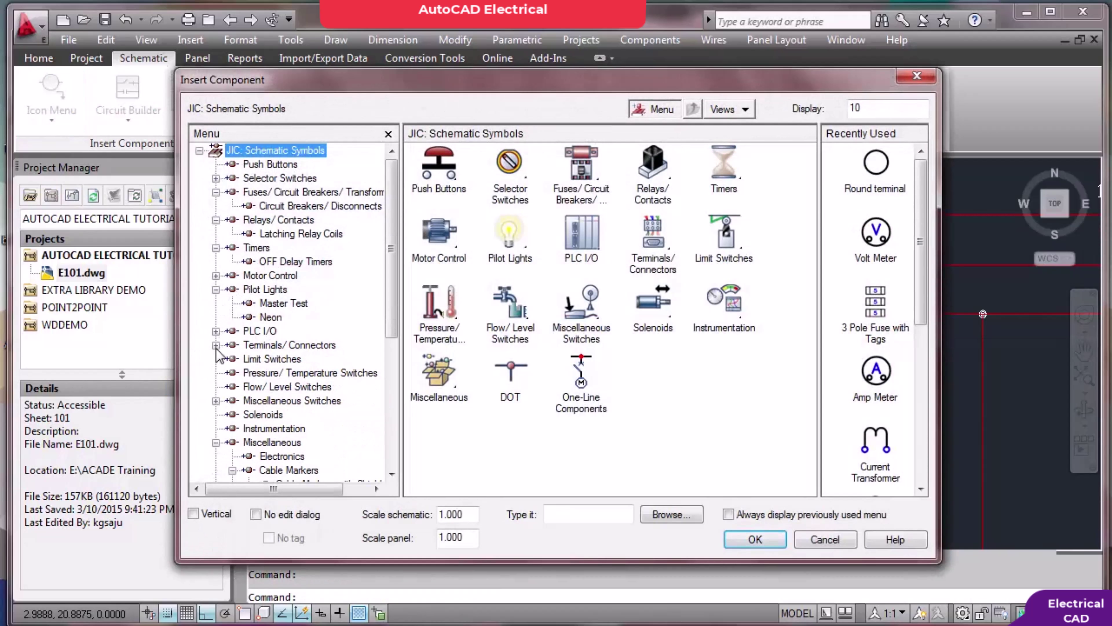
pyautogui.click(215, 443)
pyautogui.click(254, 346)
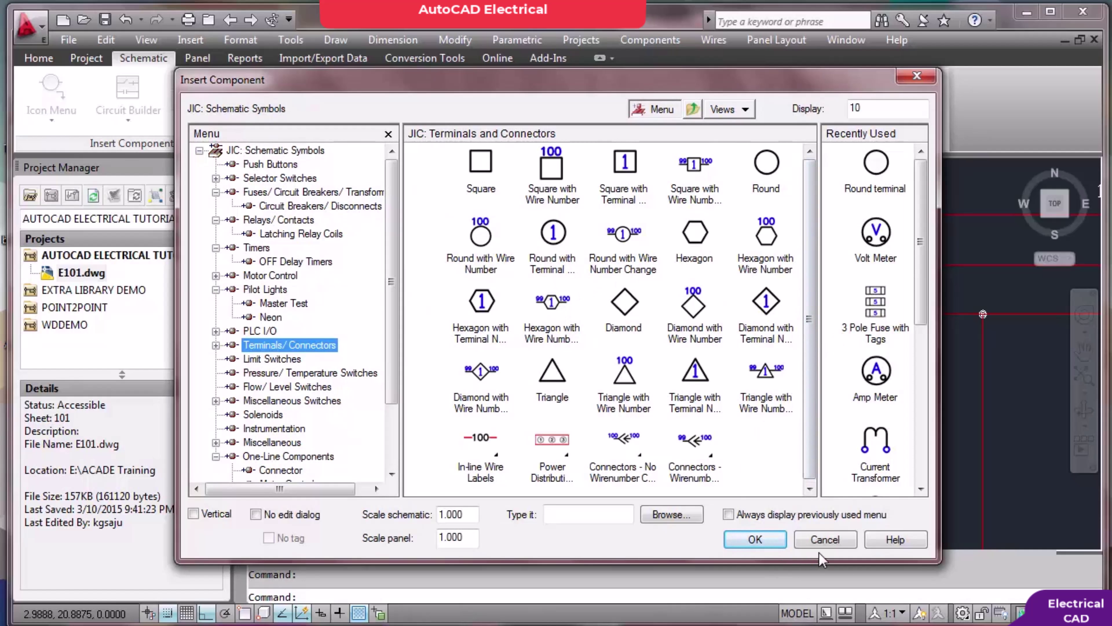
pyautogui.click(825, 539)
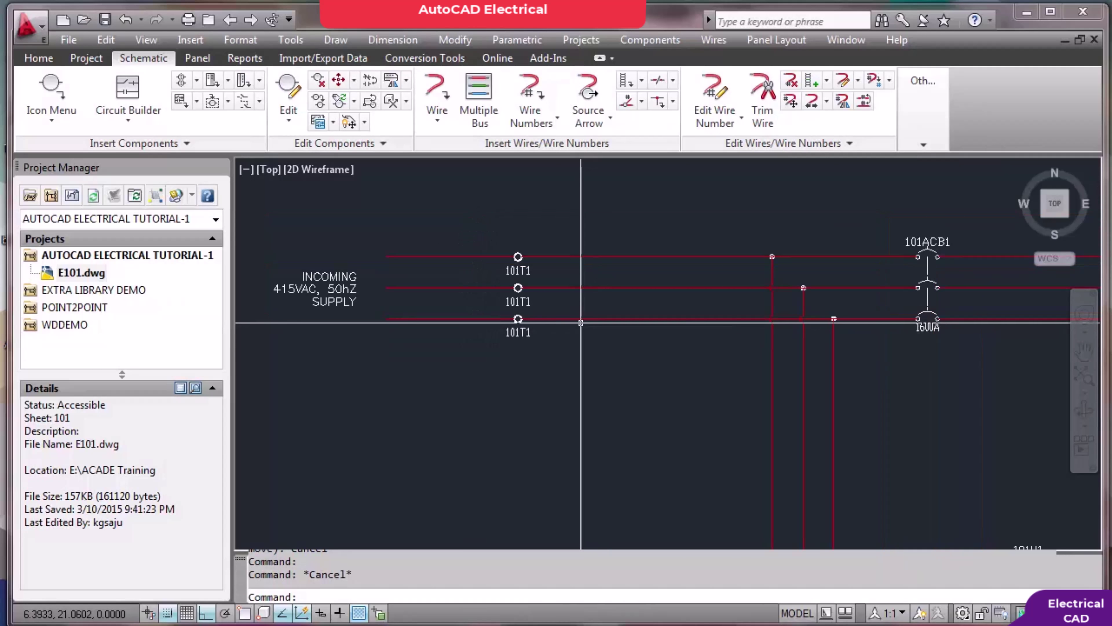
pyautogui.click(51, 94)
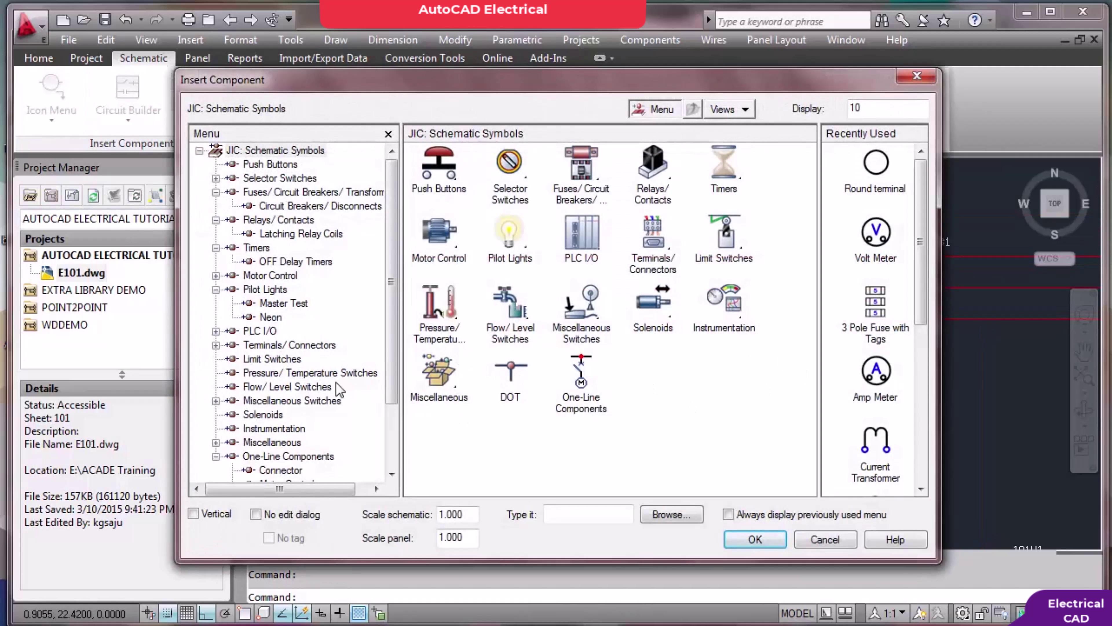
pyautogui.click(289, 346)
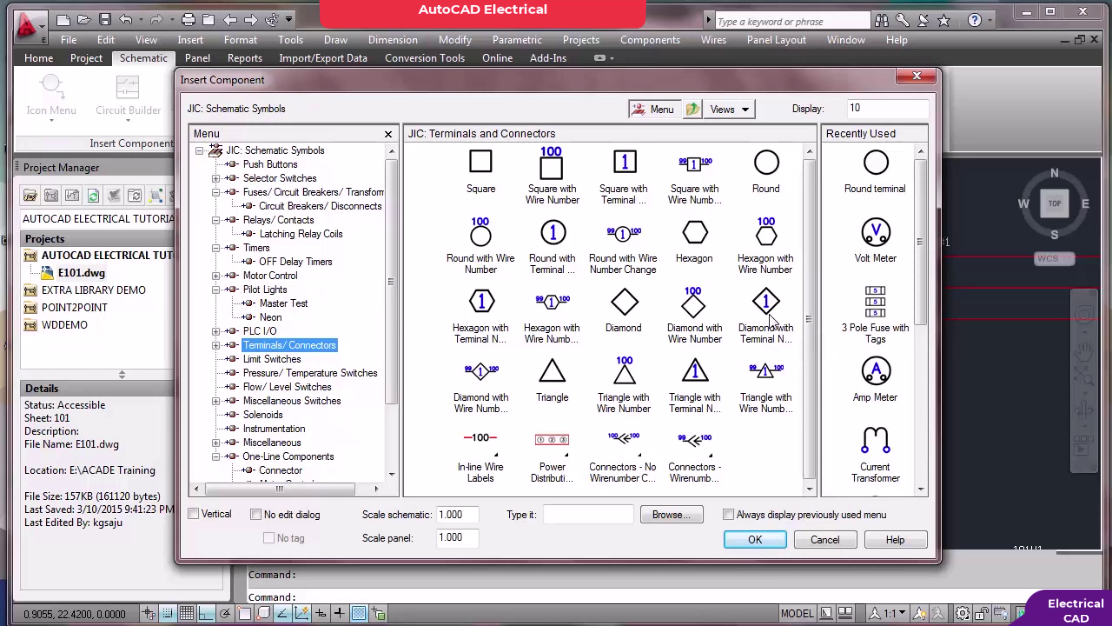
# Place three numbered diamond 101T2 terminals (1, 2, 3) stacked below the 415VAC supply terminals
pyautogui.click(767, 306)
pyautogui.click(421, 424)
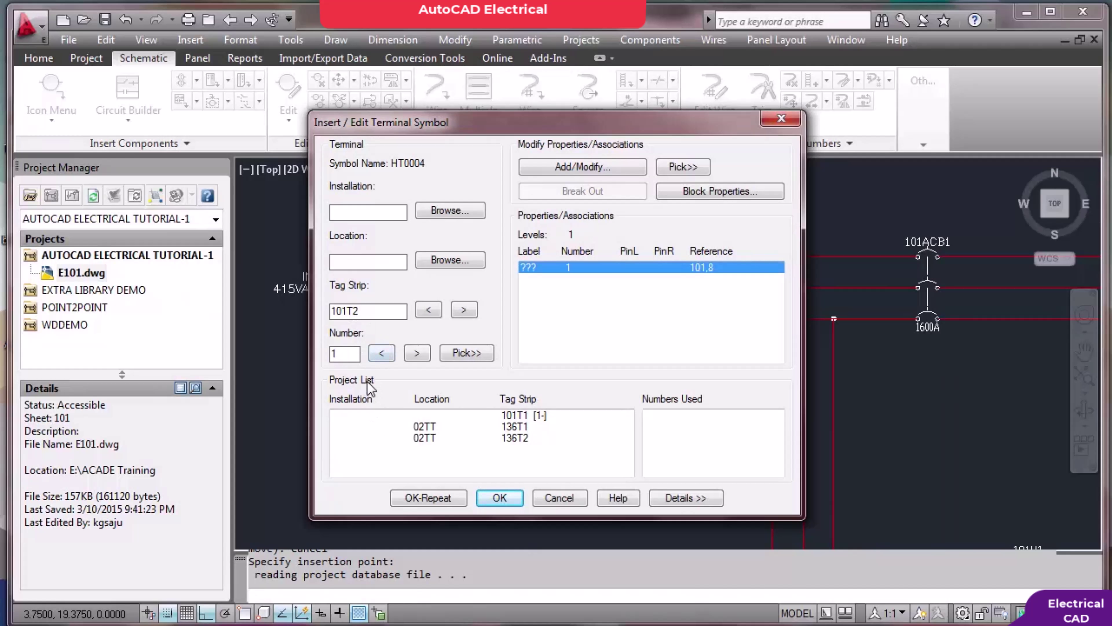
pyautogui.click(444, 498)
pyautogui.click(418, 464)
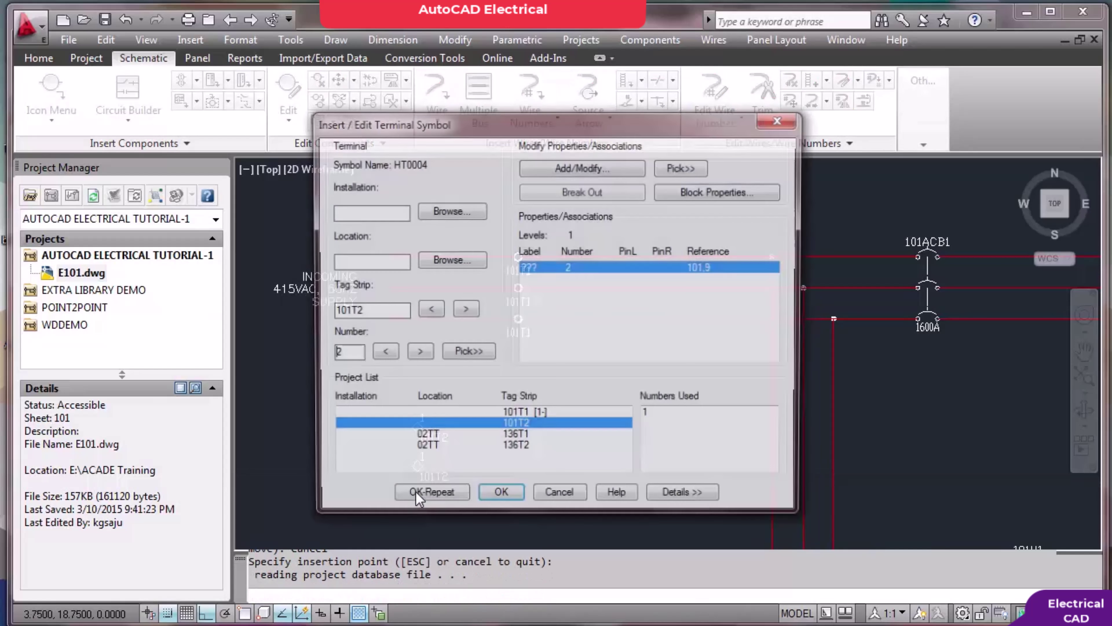
pyautogui.click(414, 495)
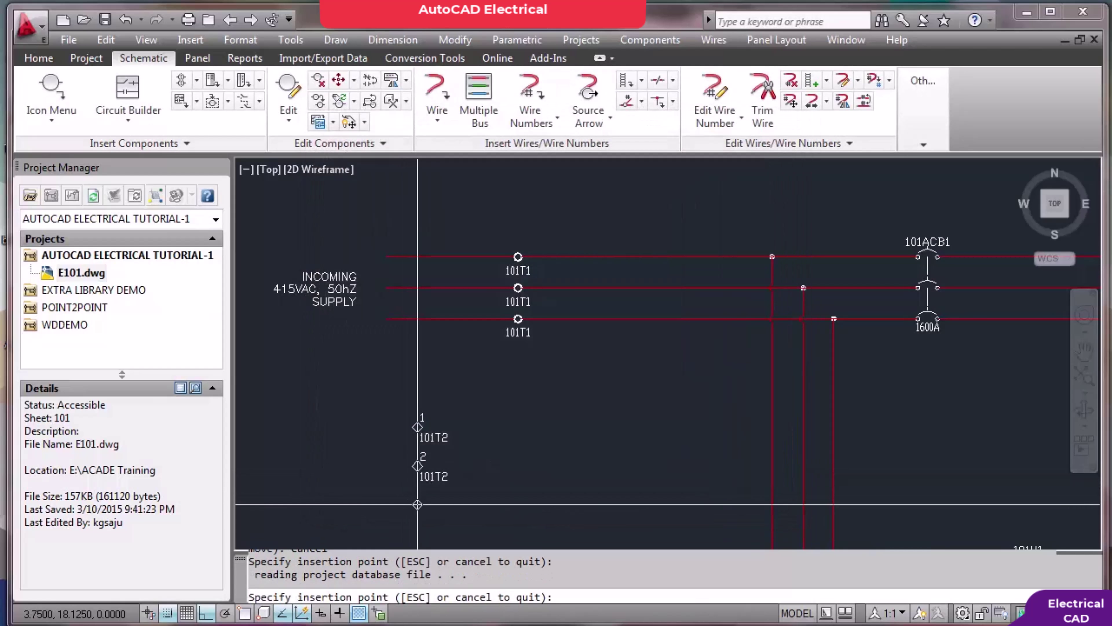
pyautogui.click(418, 504)
pyautogui.click(499, 498)
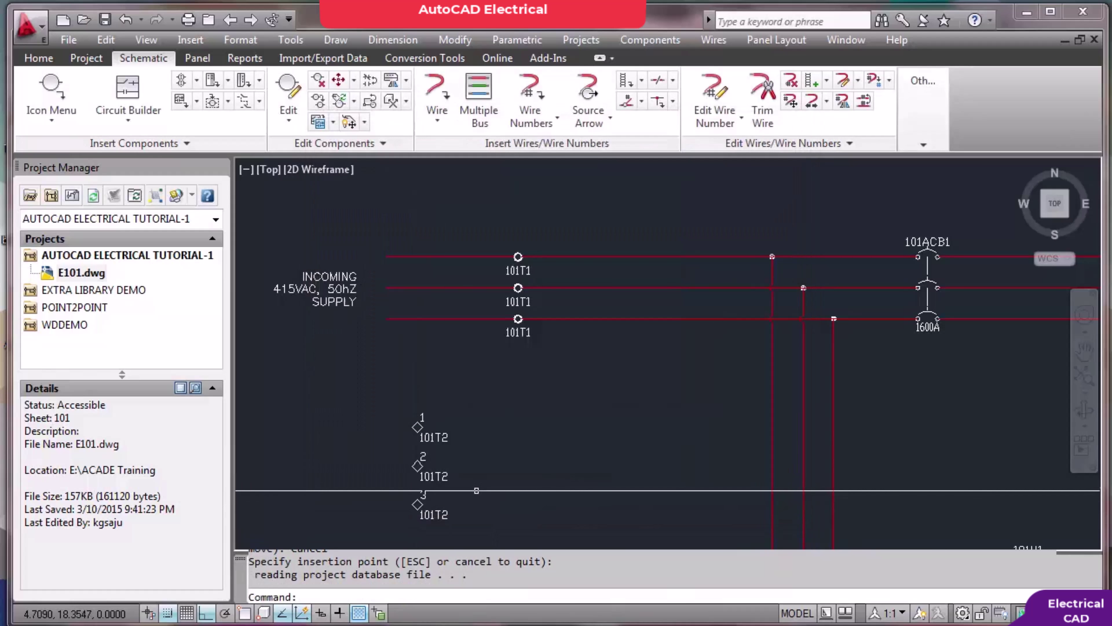
# Zoom in and out to check the new 101T2 terminals beneath 101T1
pyautogui.scroll(4, 467, 460)
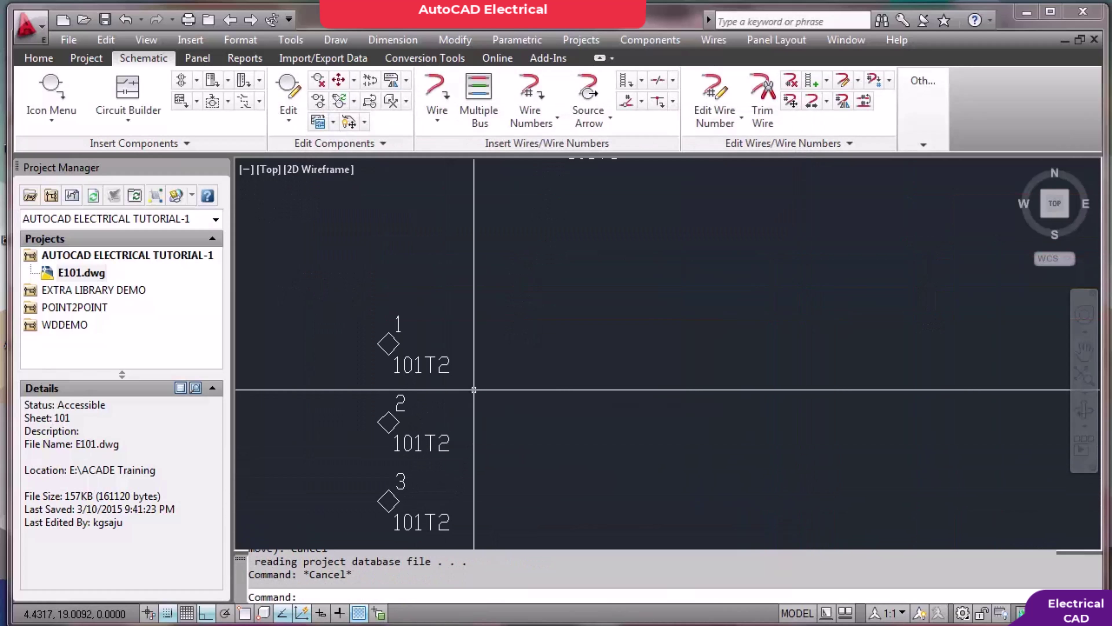
pyautogui.scroll(-4, 534, 227)
pyautogui.scroll(4, 534, 227)
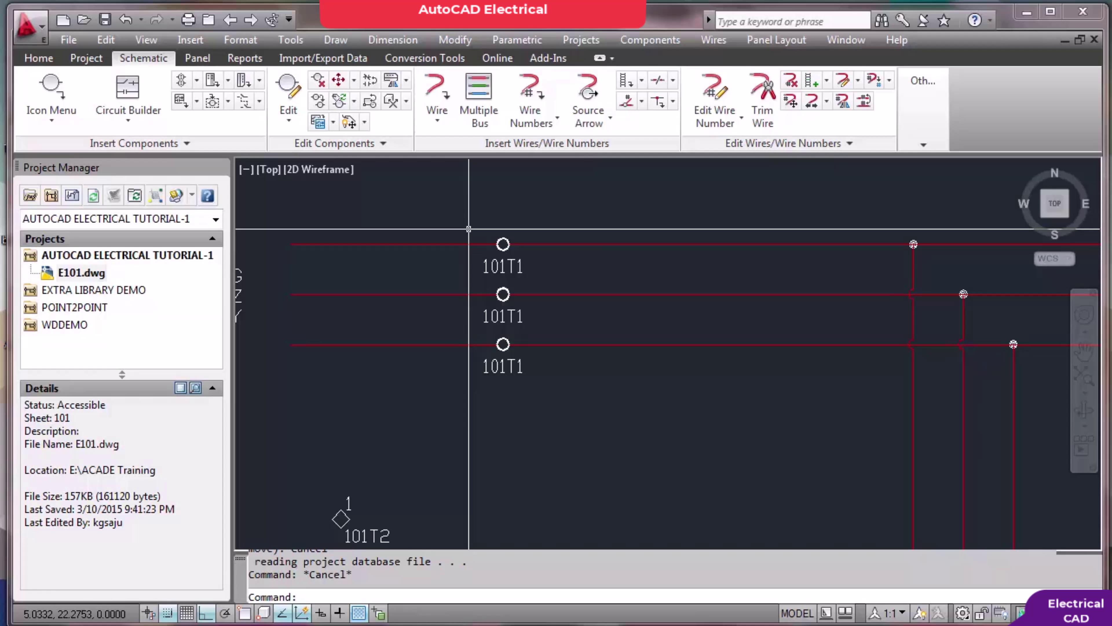
pyautogui.scroll(-5, 468, 228)
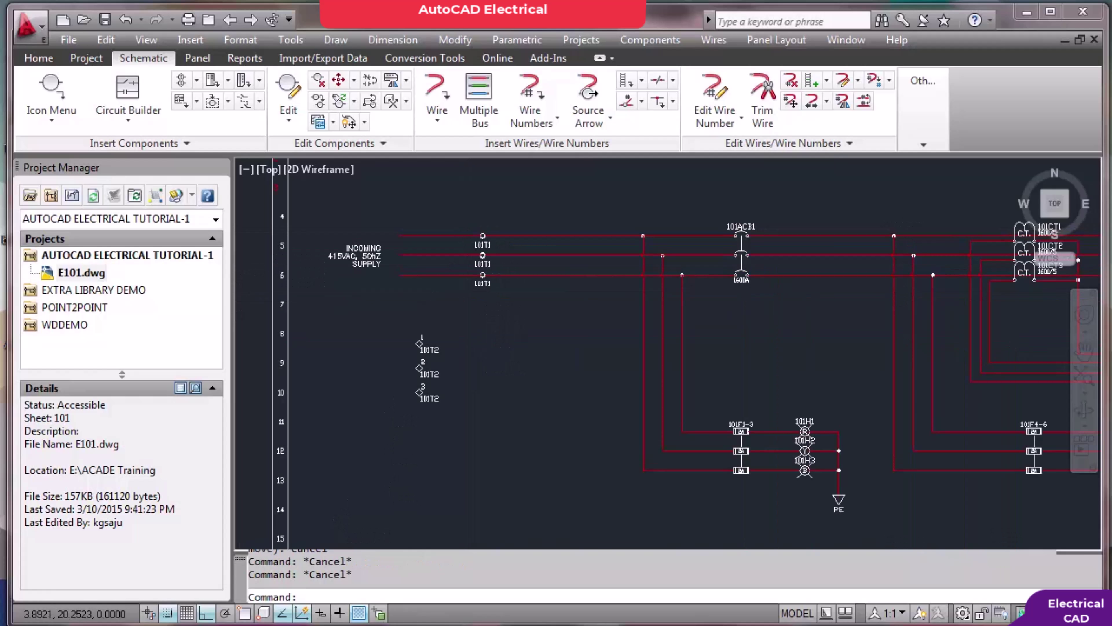
pyautogui.rightClick(421, 313)
# Window-select the three 101T2 terminals and erase them
pyautogui.press('Escape')
pyautogui.click(414, 318)
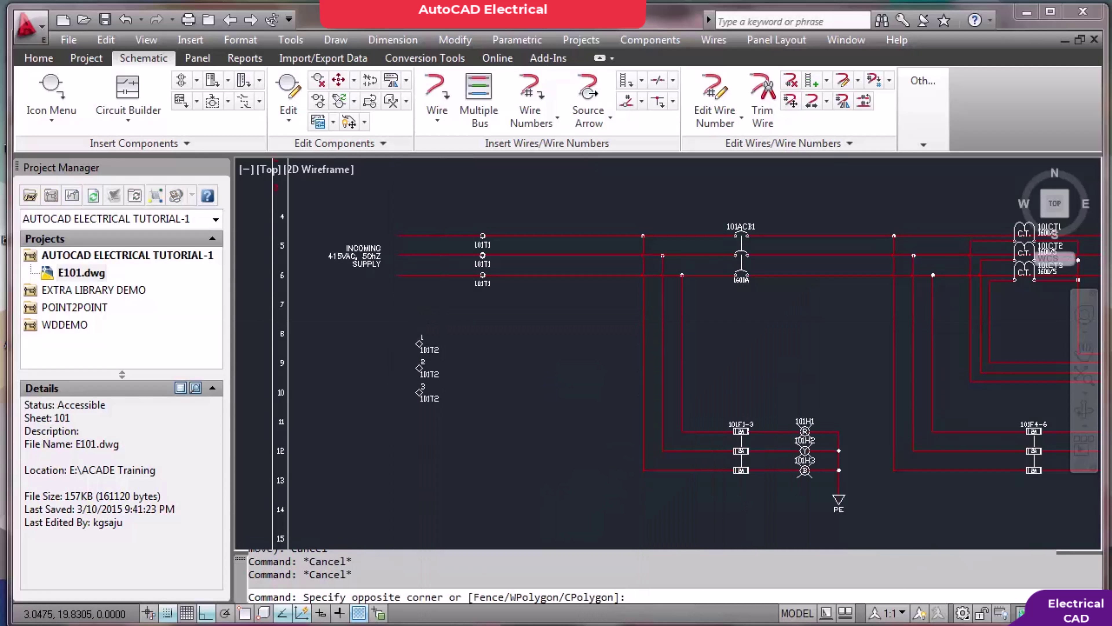
pyautogui.press('Delete')
pyautogui.scroll(-3, 657, 350)
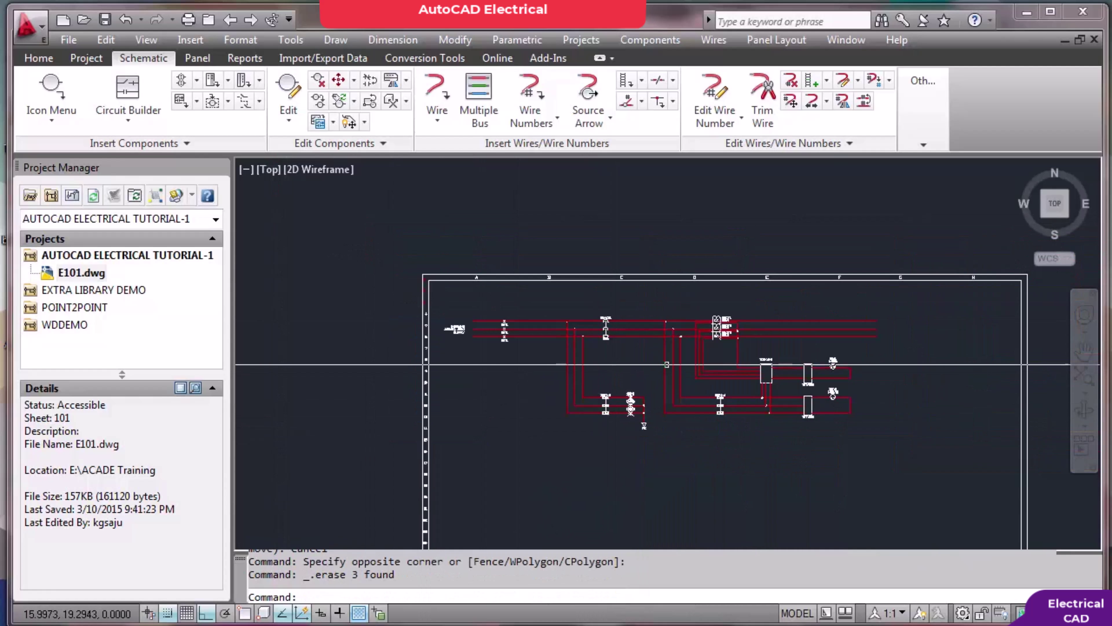
pyautogui.scroll(2, 657, 350)
pyautogui.scroll(-2, 821, 376)
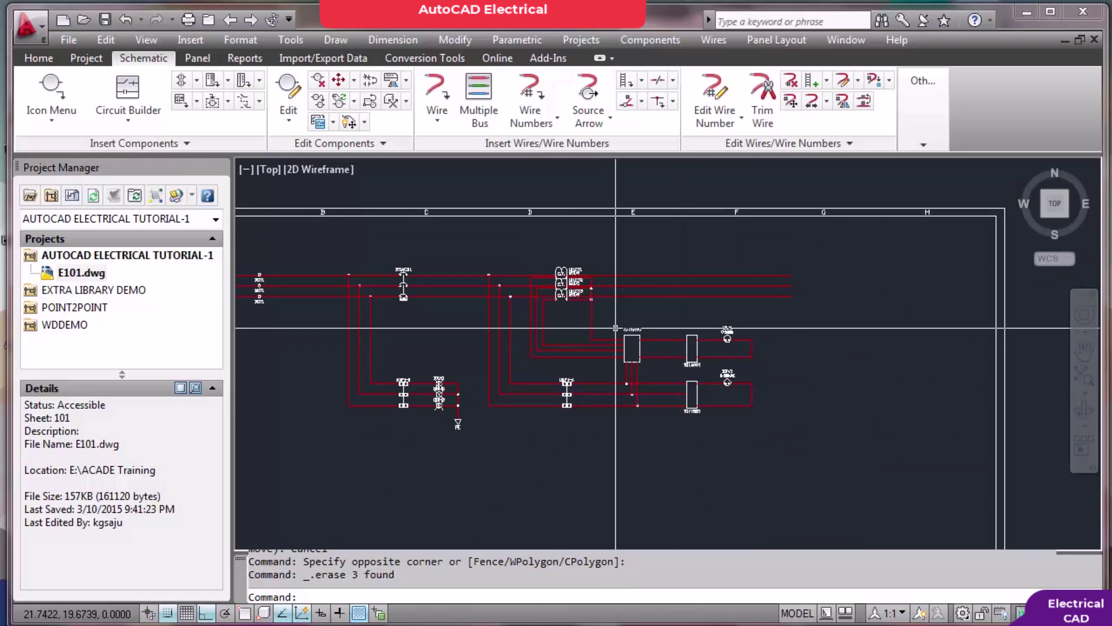
# Pan and zoom across the sheet to review the CT and meter circuits
pyautogui.moveTo(682, 346); pyautogui.dragTo(718, 332, button='middle')
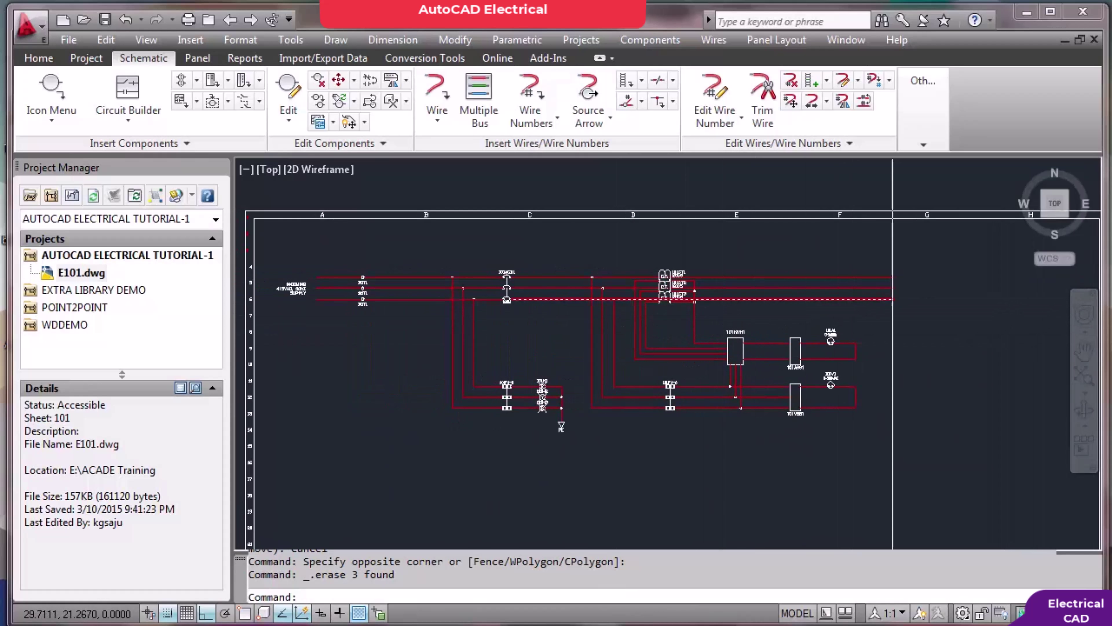
pyautogui.scroll(3, 853, 302)
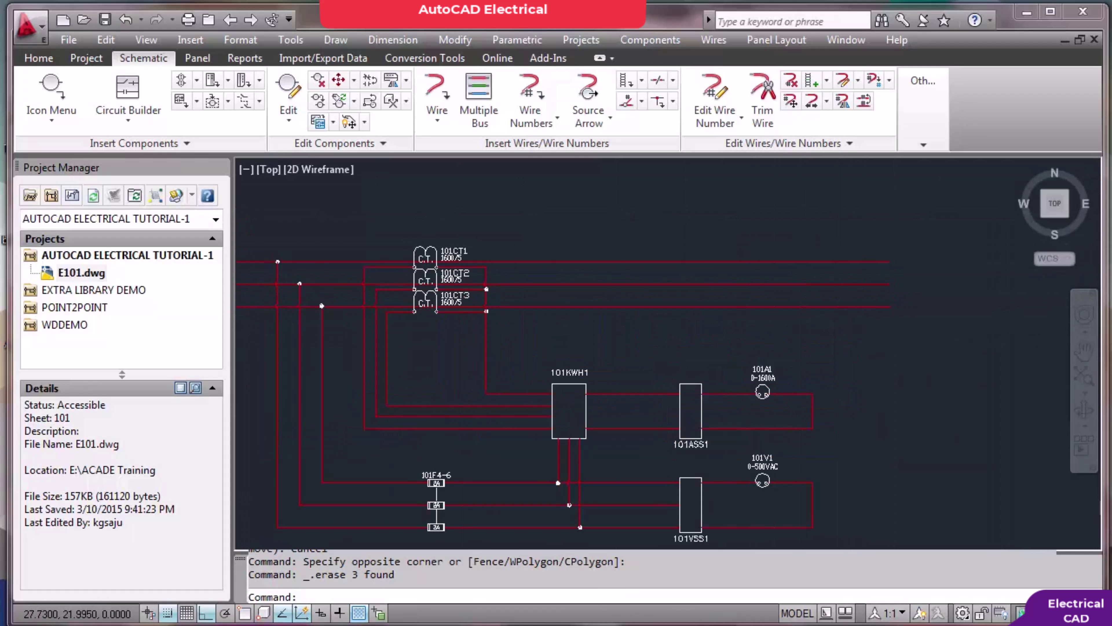
pyautogui.moveTo(800, 267); pyautogui.dragTo(595, 272, button='middle')
pyautogui.scroll(-3, 594, 272)
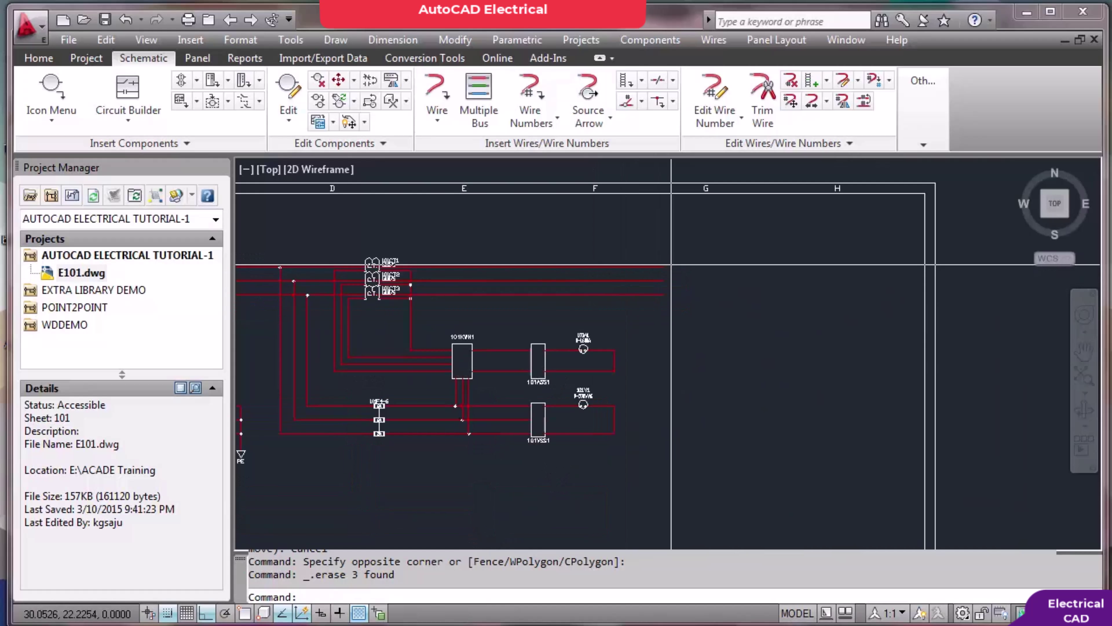
pyautogui.rightClick(672, 195)
pyautogui.press('Escape')
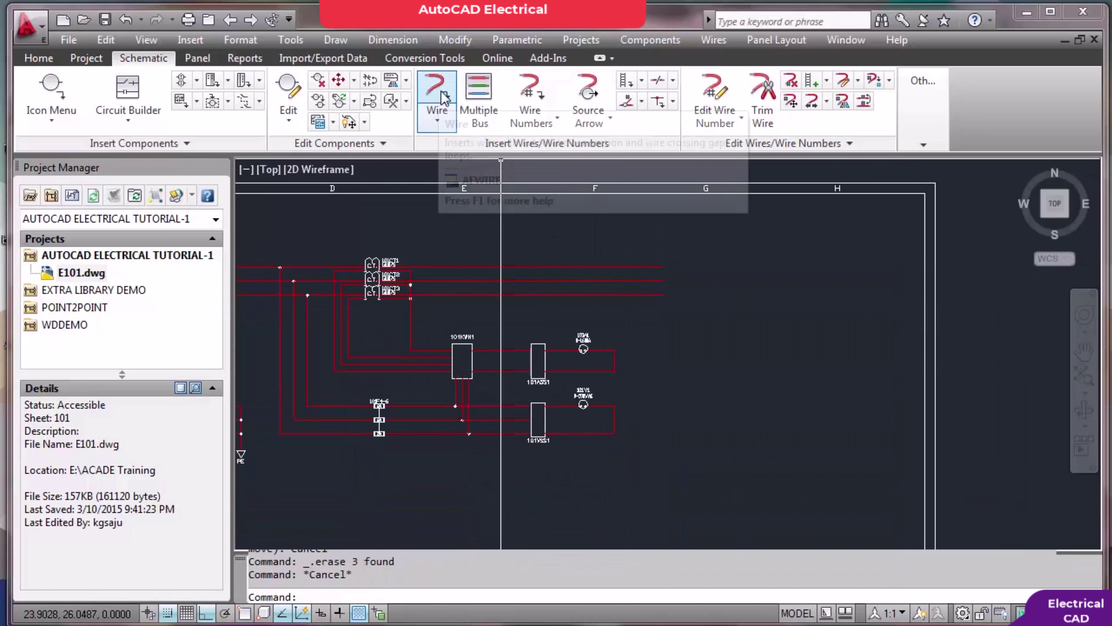
pyautogui.click(443, 97)
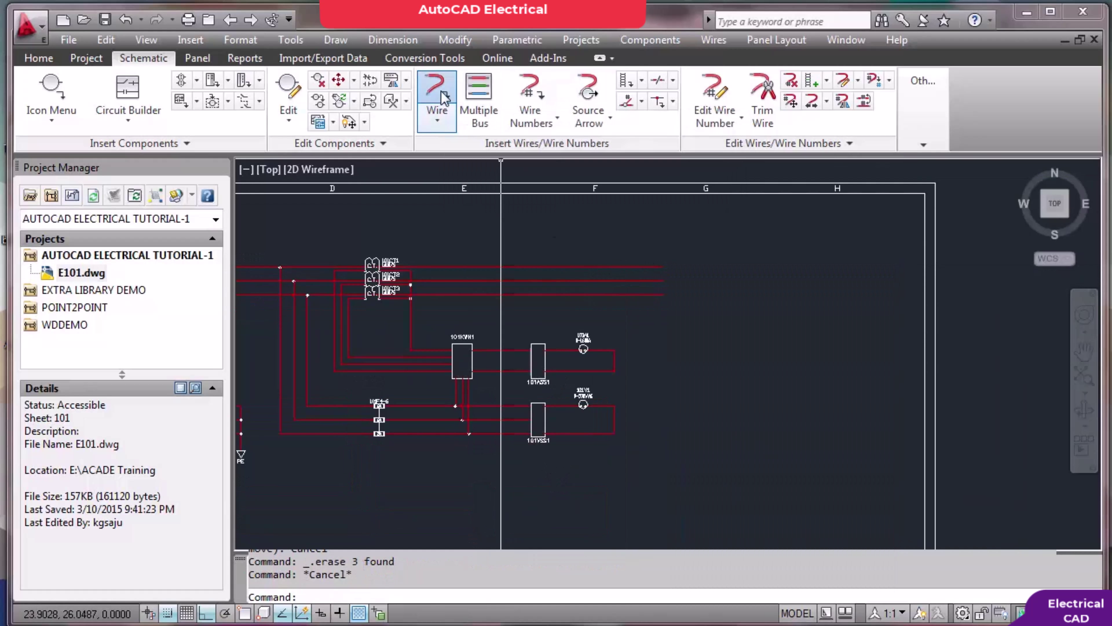
pyautogui.click(662, 267)
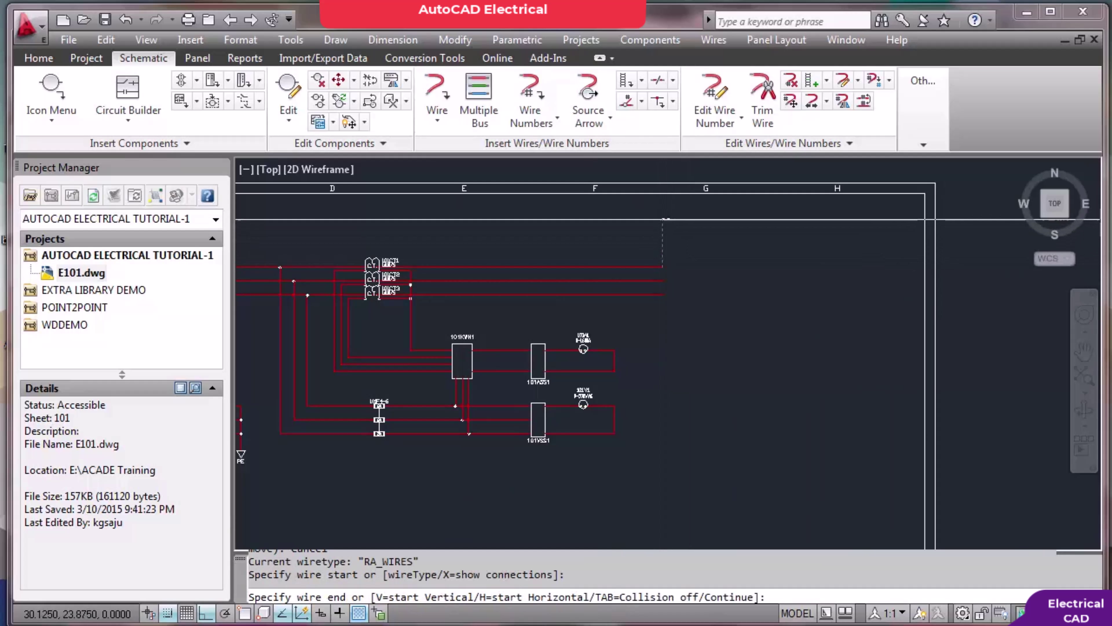
pyautogui.click(663, 219)
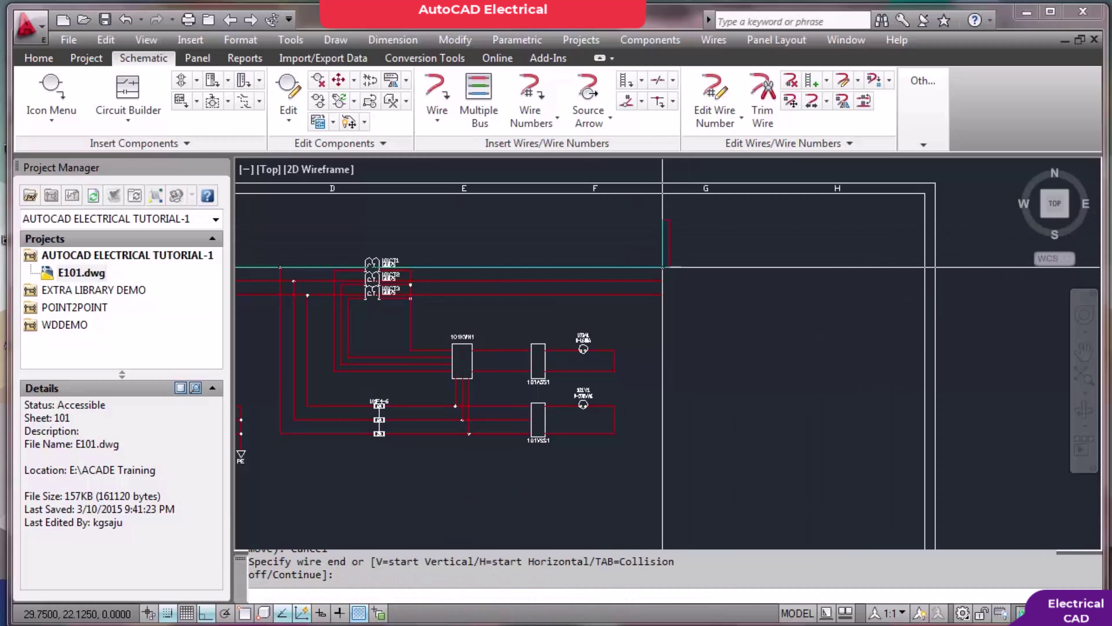
pyautogui.press('Return')
pyautogui.press('Return')
pyautogui.click(662, 294)
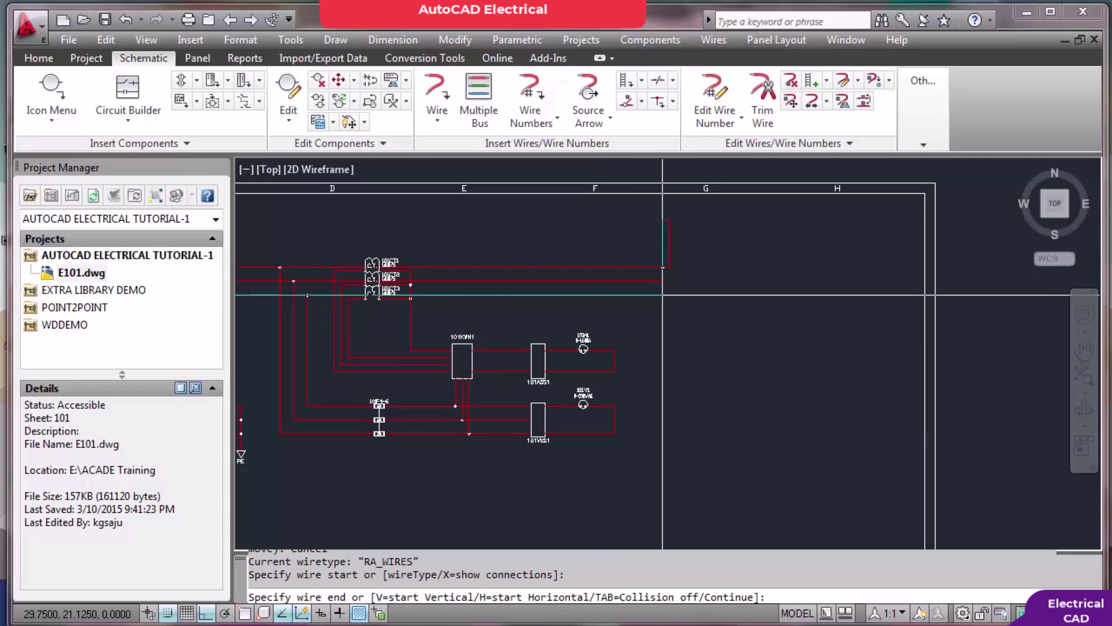
pyautogui.click(669, 344)
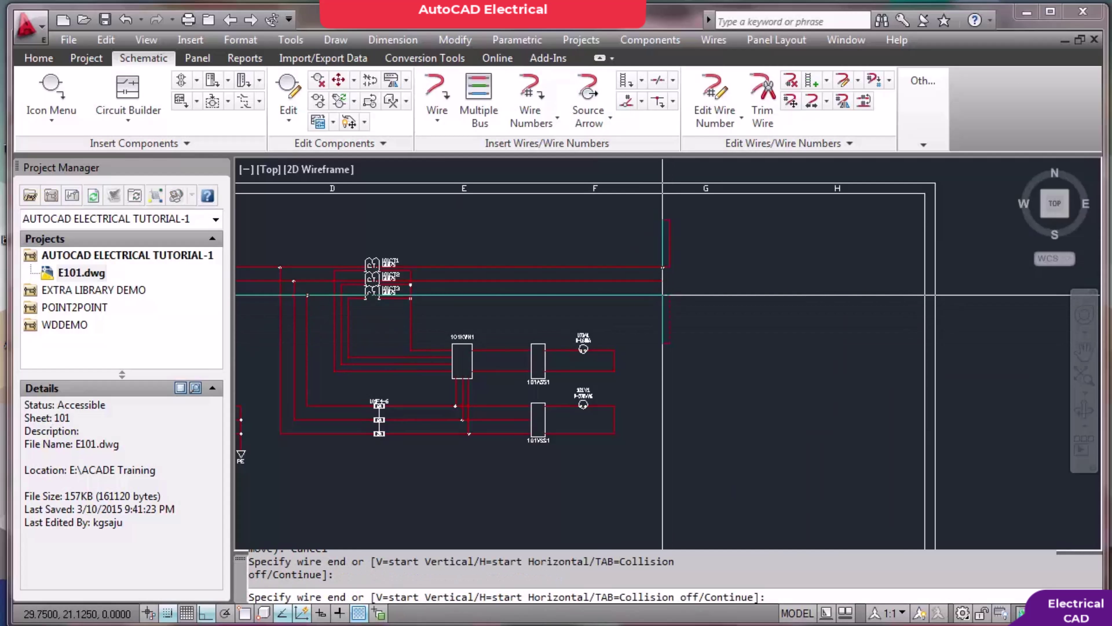
pyautogui.press('Return')
pyautogui.scroll(3, 662, 295)
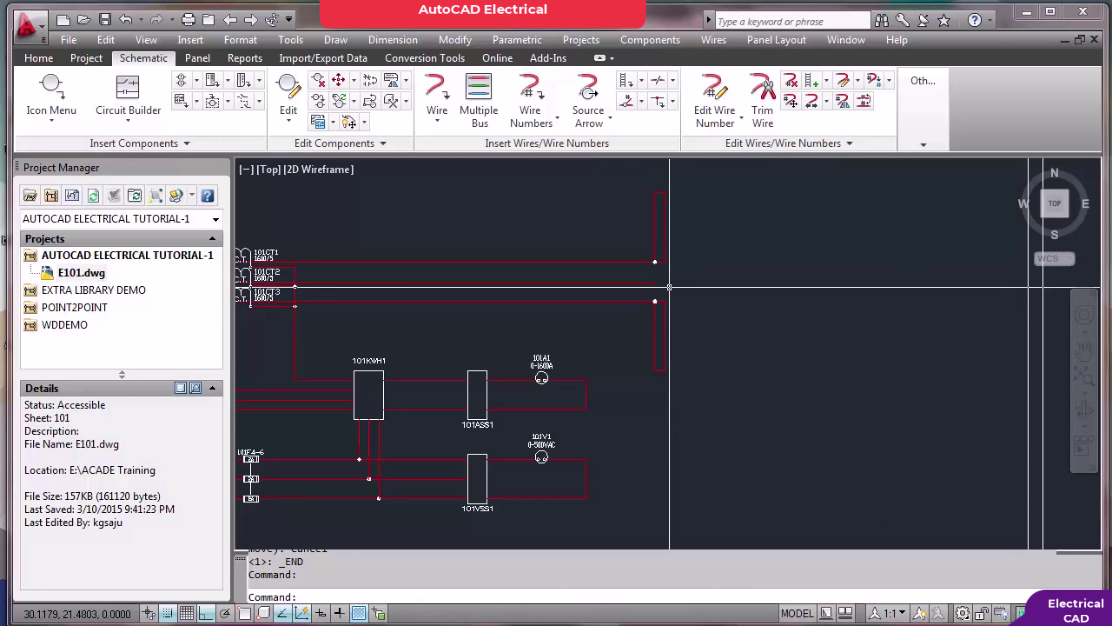
pyautogui.write('STR')
pyautogui.press('Return')
pyautogui.click(670, 274)
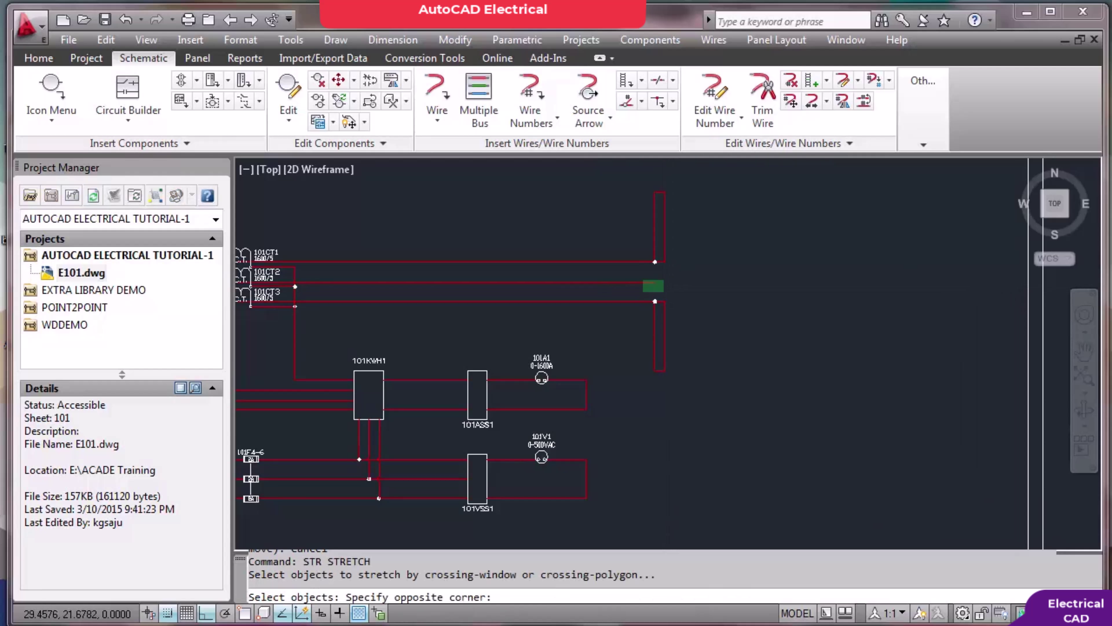
pyautogui.click(648, 291)
pyautogui.press('Return')
pyautogui.click(663, 296)
pyautogui.press('Escape')
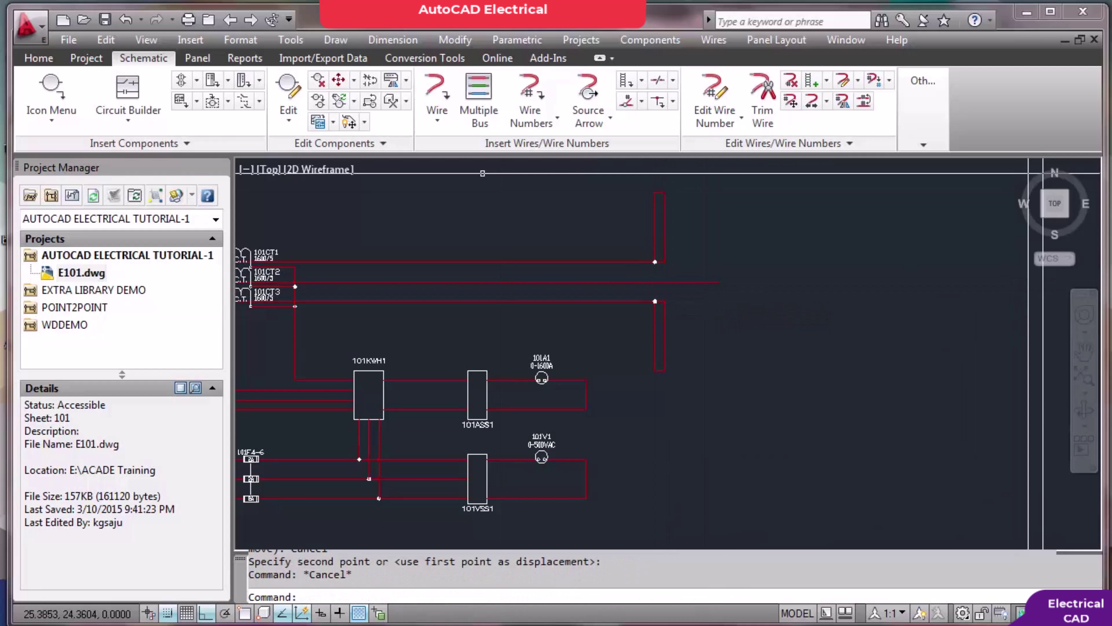
pyautogui.click(437, 94)
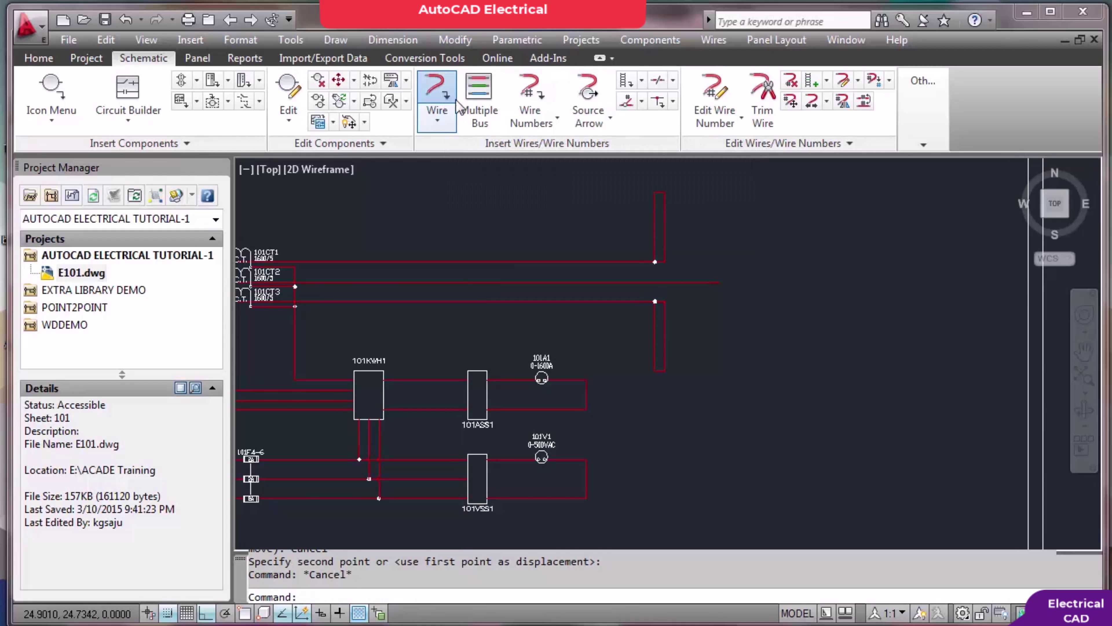
pyautogui.click(718, 282)
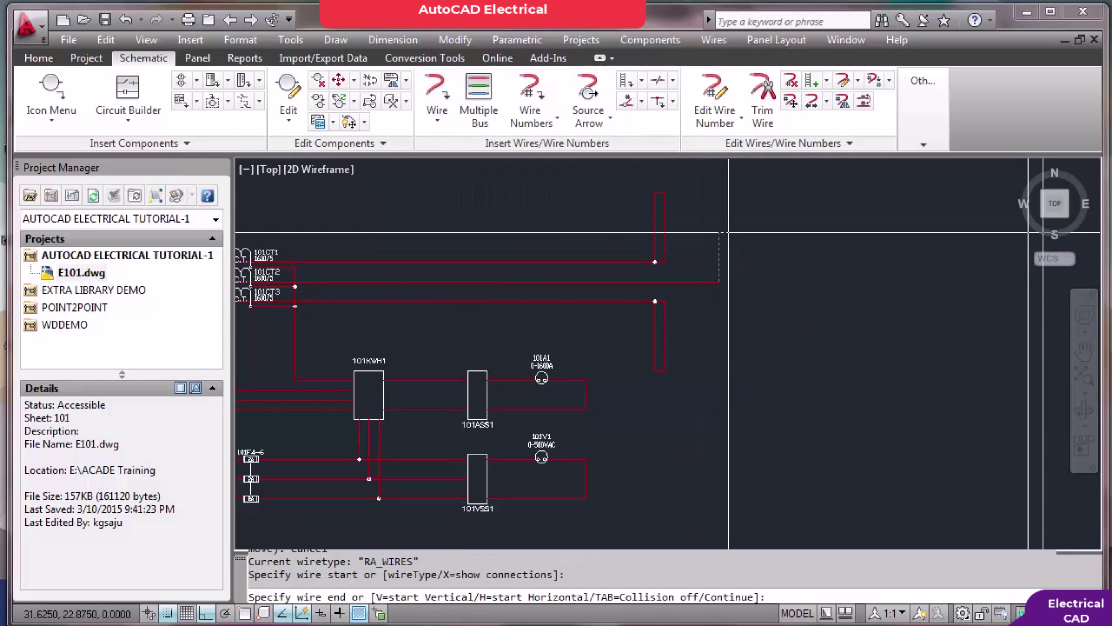
pyautogui.click(726, 234)
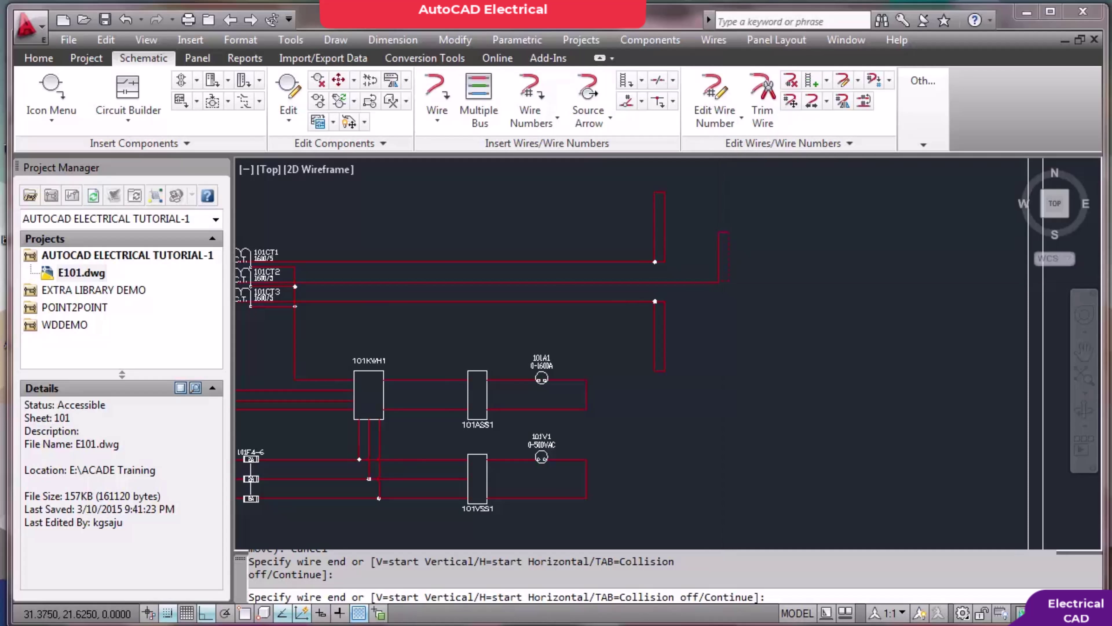
pyautogui.press('Return')
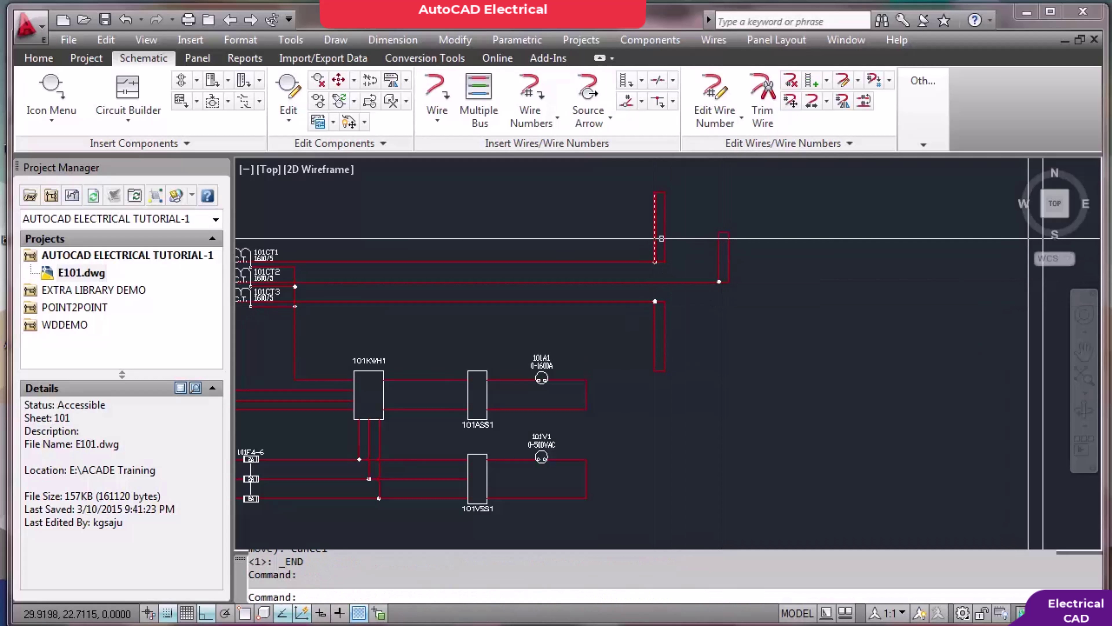
pyautogui.scroll(-2, 661, 238)
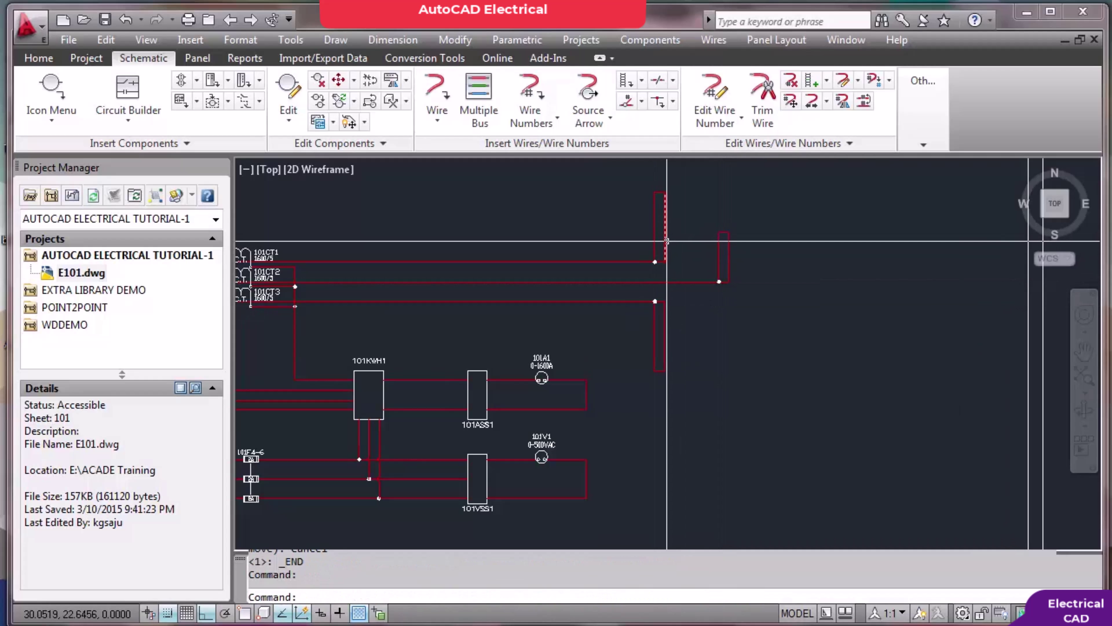
pyautogui.click(51, 88)
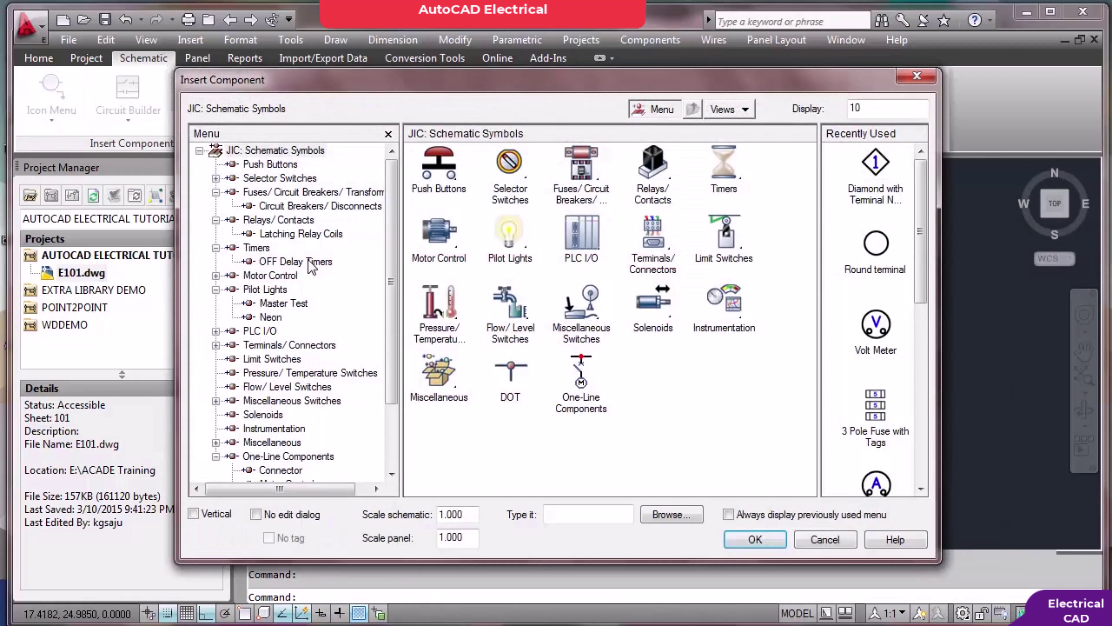
pyautogui.click(823, 539)
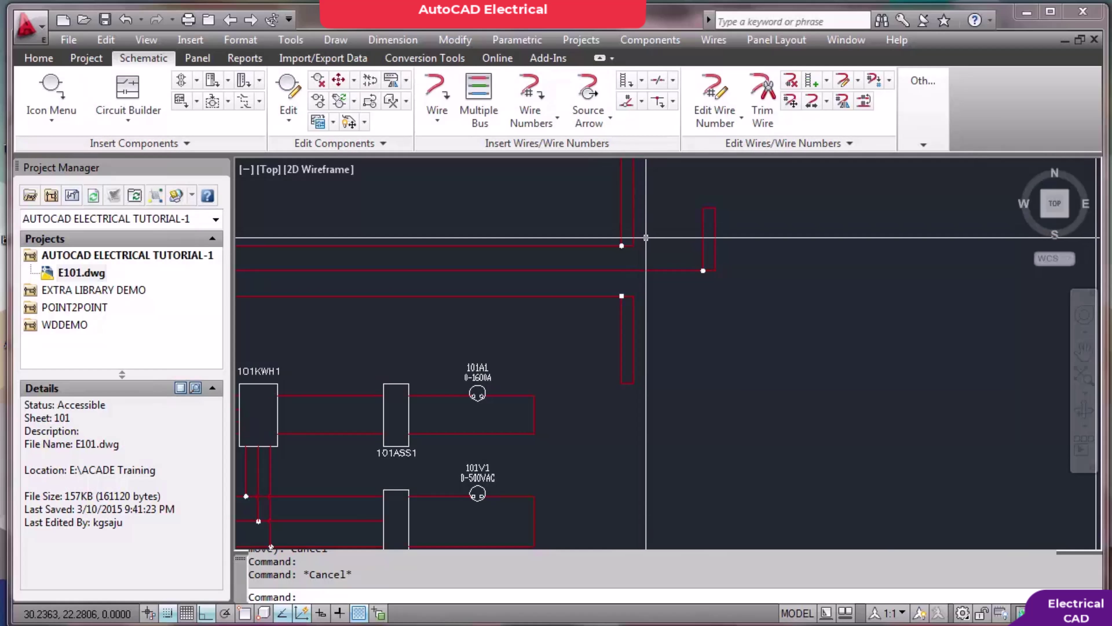
pyautogui.moveTo(636, 236); pyautogui.dragTo(636, 304, button='middle')
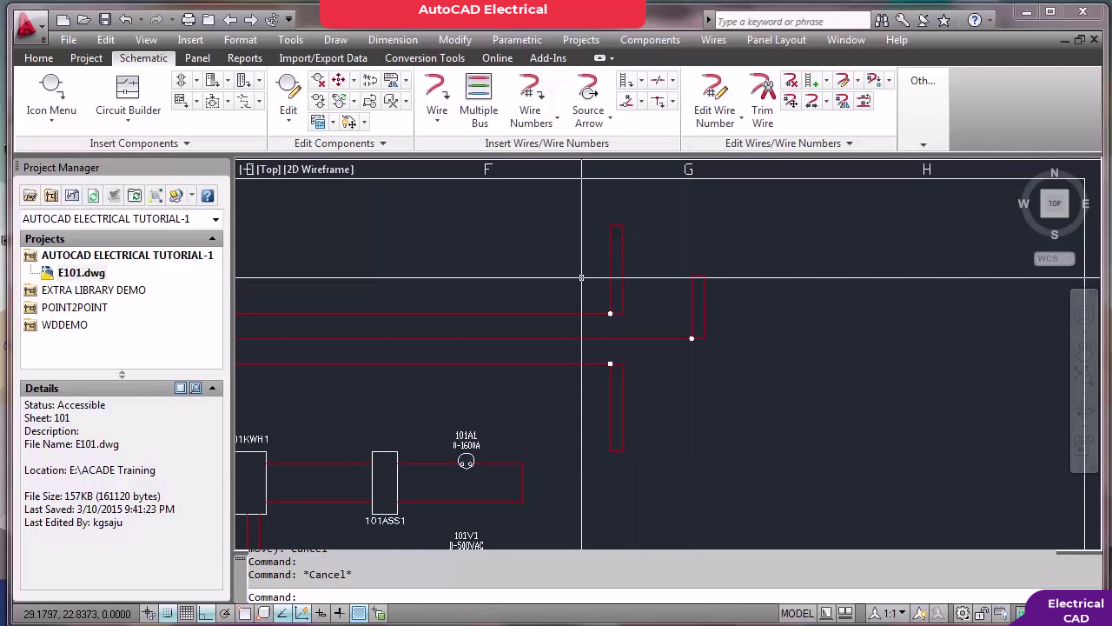
pyautogui.moveTo(582, 277); pyautogui.dragTo(645, 291, button='middle')
# Start a COPY of the INCOMING supply label, picking the label and a base point
pyautogui.press('Escape')
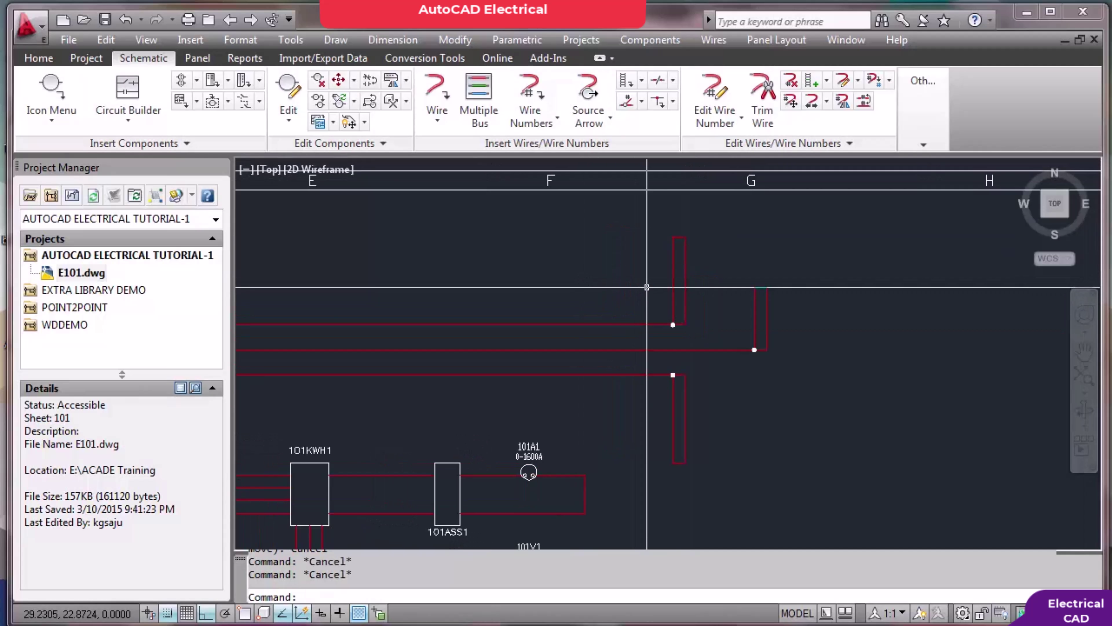
pyautogui.scroll(-2, 646, 290)
pyautogui.scroll(-3, 645, 284)
pyautogui.scroll(4, 470, 297)
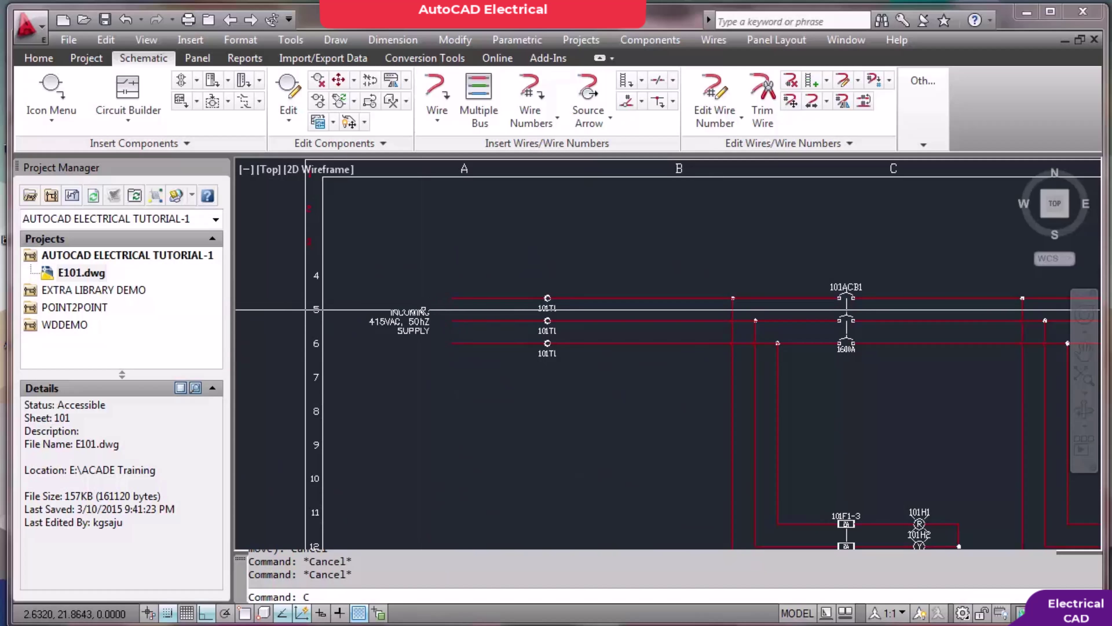
pyautogui.write('c')
pyautogui.press('Return')
pyautogui.click(424, 310)
pyautogui.press('Escape')
pyautogui.write('co')
pyautogui.press('Return')
pyautogui.click(427, 312)
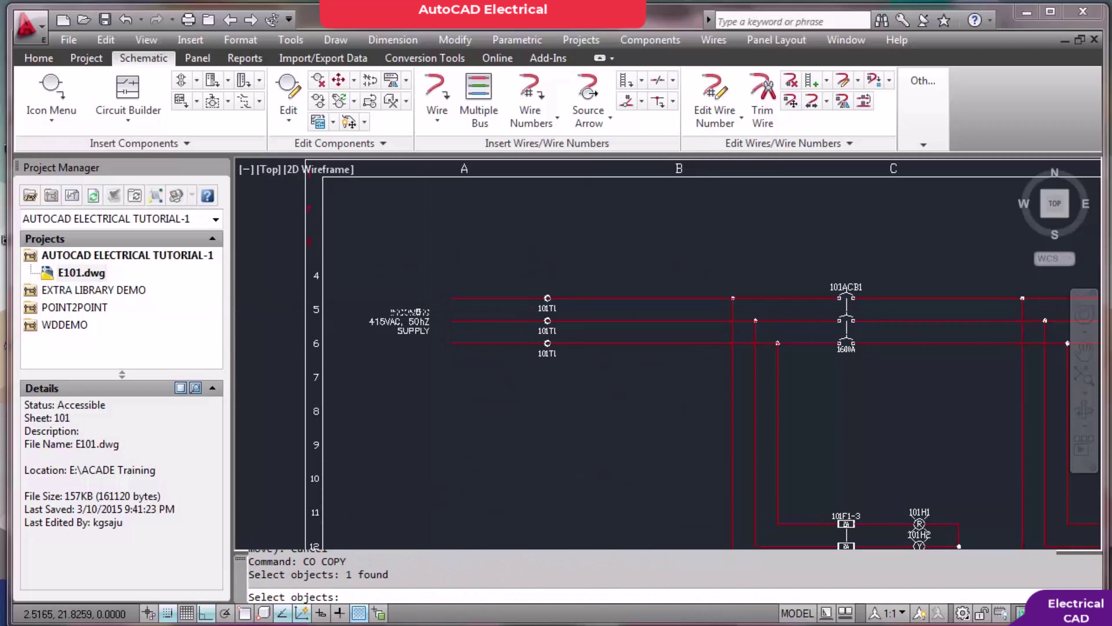
pyautogui.press('Return')
pyautogui.click(431, 311)
# Drop the INCOMING label copy beside the phase wire ends with Ortho off
pyautogui.scroll(-2, 551, 296)
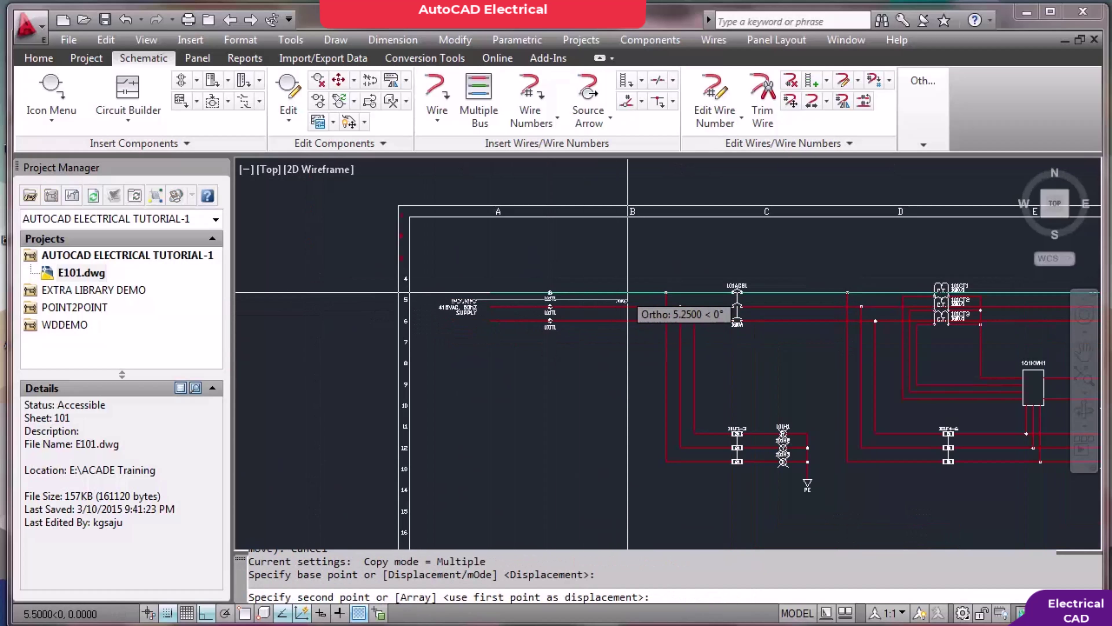
pyautogui.press('F8')
pyautogui.moveTo(690, 234); pyautogui.dragTo(556, 292, button='middle')
pyautogui.scroll(6, 556, 293)
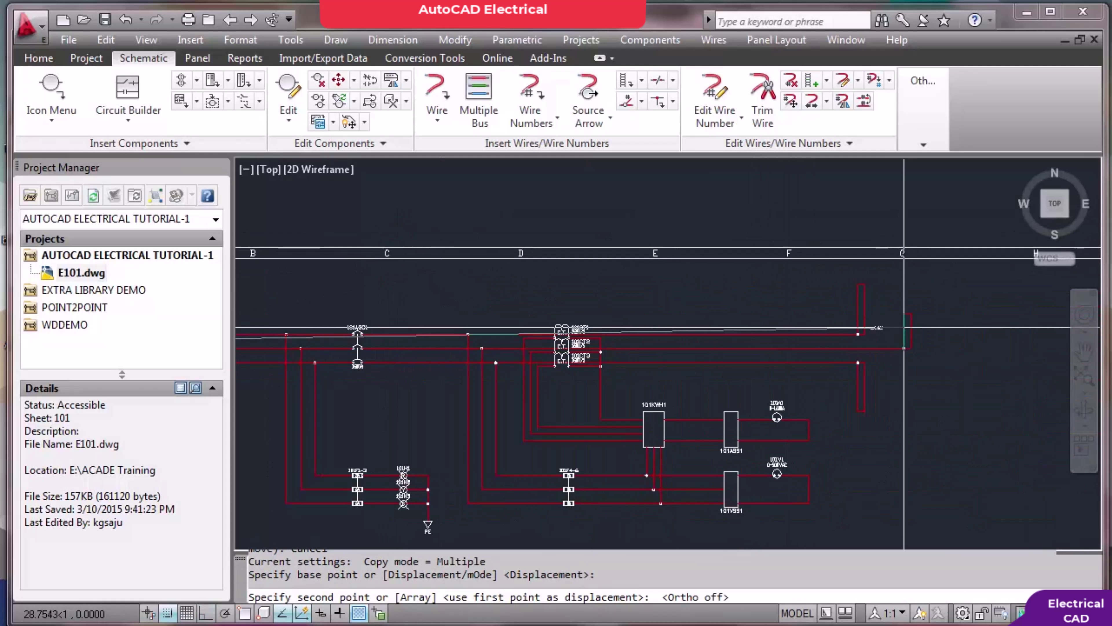
pyautogui.click(827, 296)
pyautogui.press('Escape')
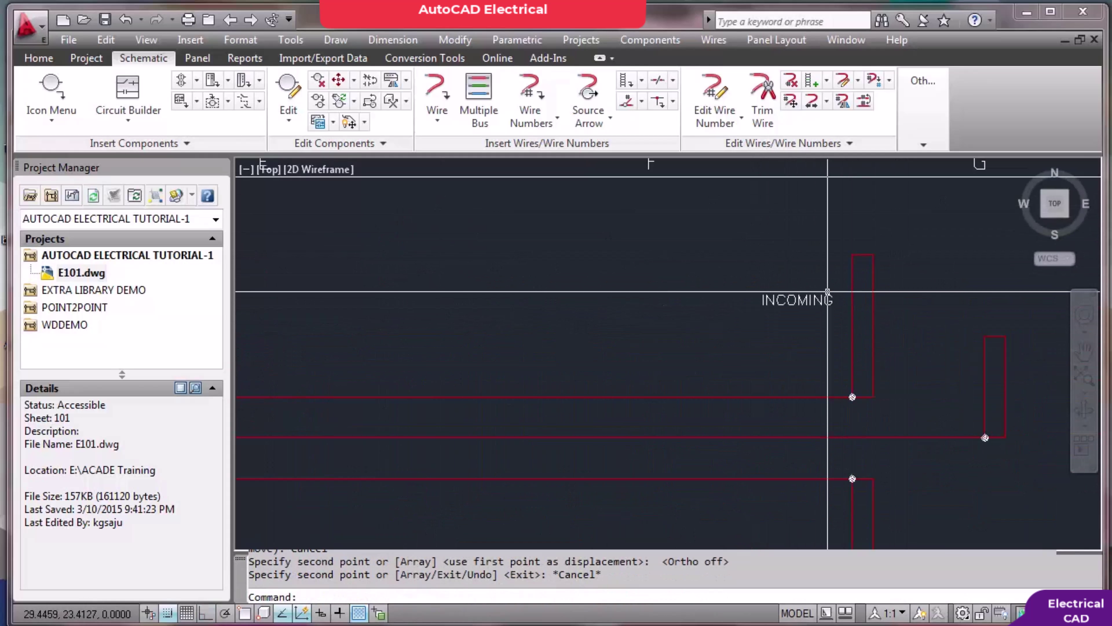
# Edit the copied label text to read 'R' PHASE BUS
pyautogui.click(784, 302)
pyautogui.press('Escape')
pyautogui.doubleClick(797, 300)
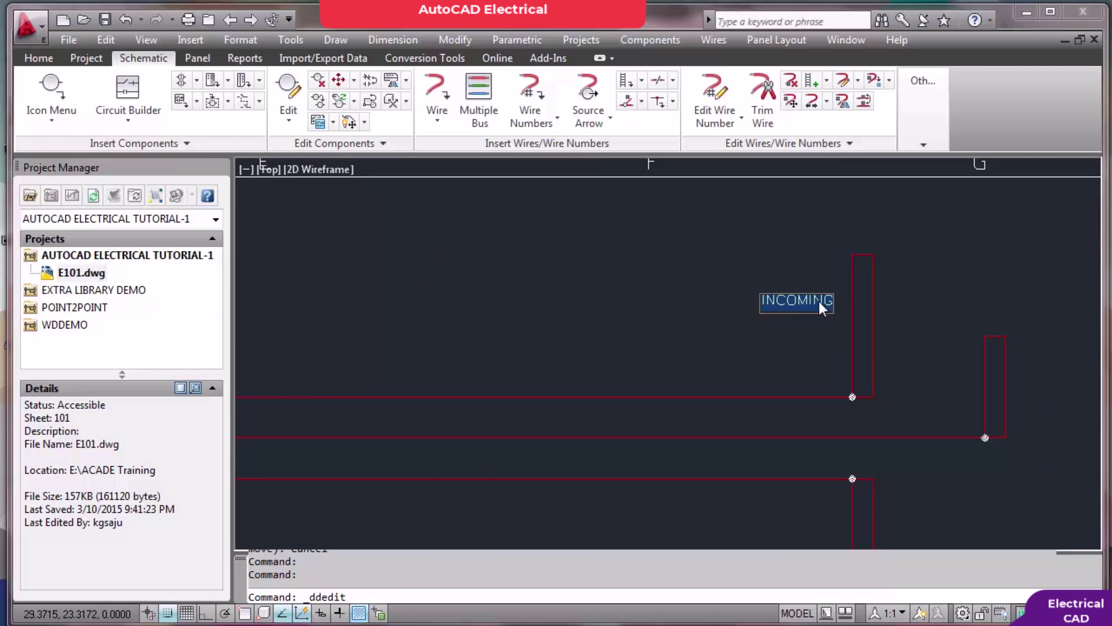
pyautogui.press('BackSpace')
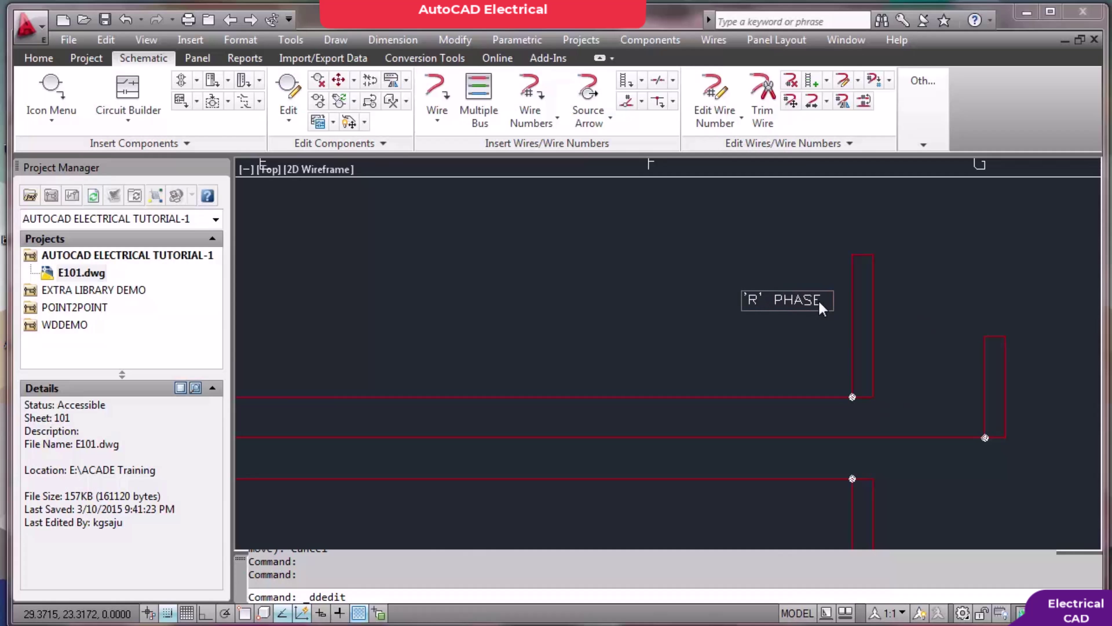
pyautogui.press('Return')
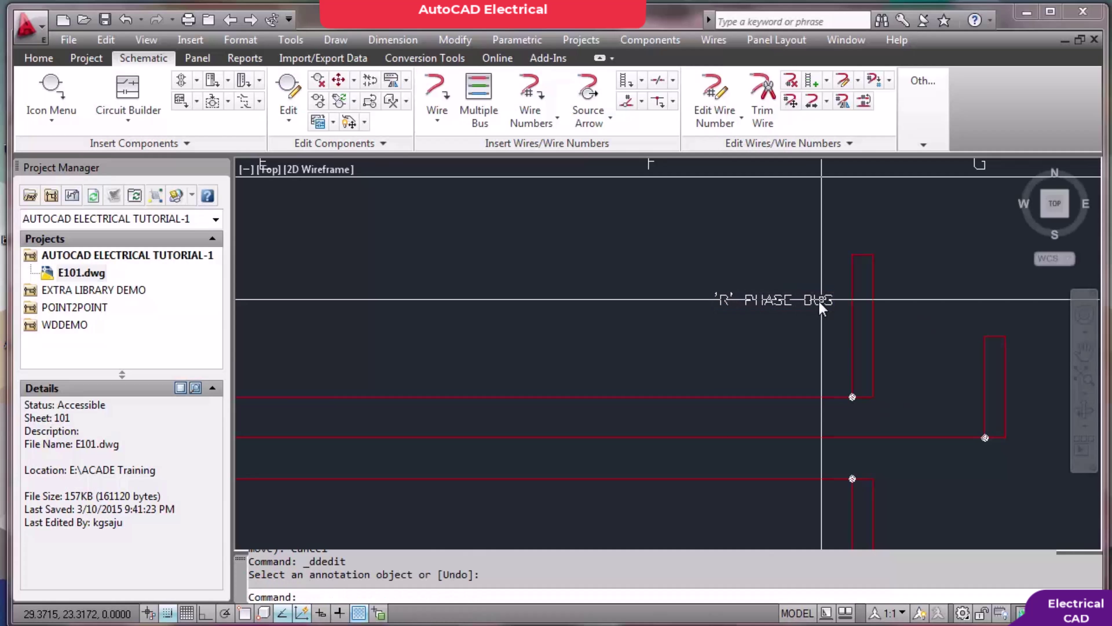
pyautogui.press('Return')
# Move the 'R' PHASE BUS label slightly to sit by its wire
pyautogui.write('m')
pyautogui.press('Return')
pyautogui.click(800, 307)
pyautogui.press('Return')
pyautogui.click(818, 313)
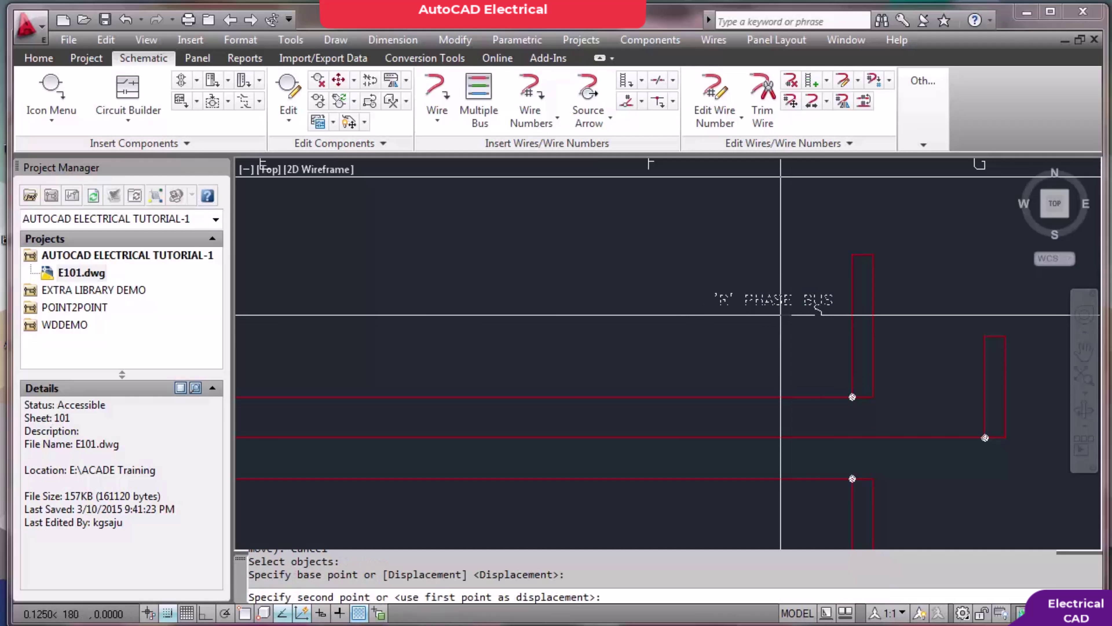
pyautogui.click(804, 312)
# Copy the label beside the second wire and change it to 'Y' PHASE BUS
pyautogui.write('c')
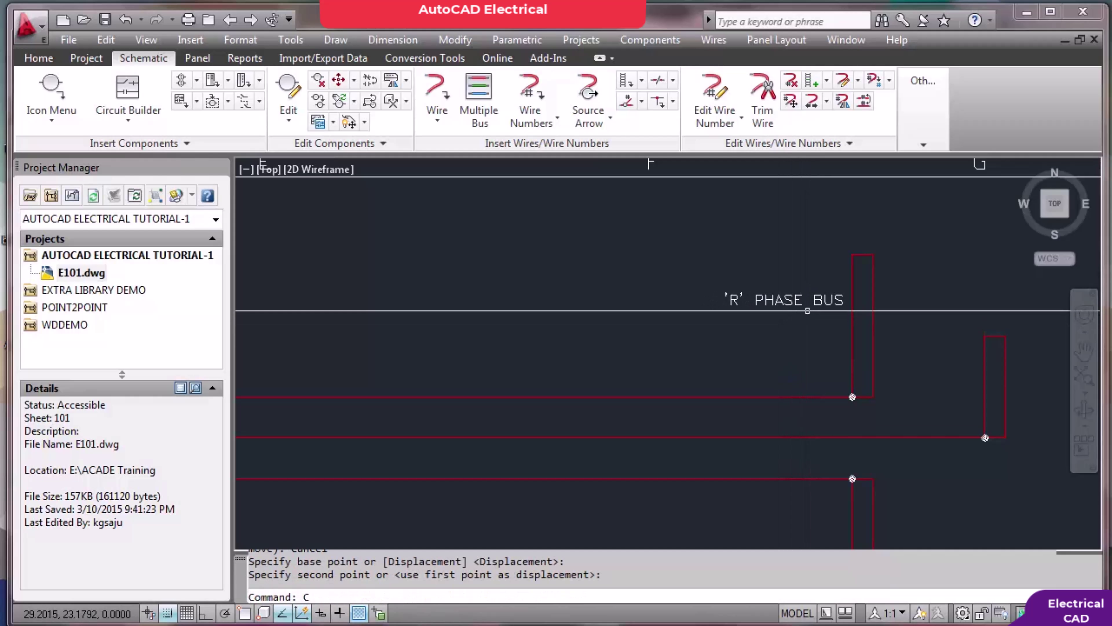
pyautogui.write('o')
pyautogui.press('Return')
pyautogui.press('Return')
pyautogui.click(770, 326)
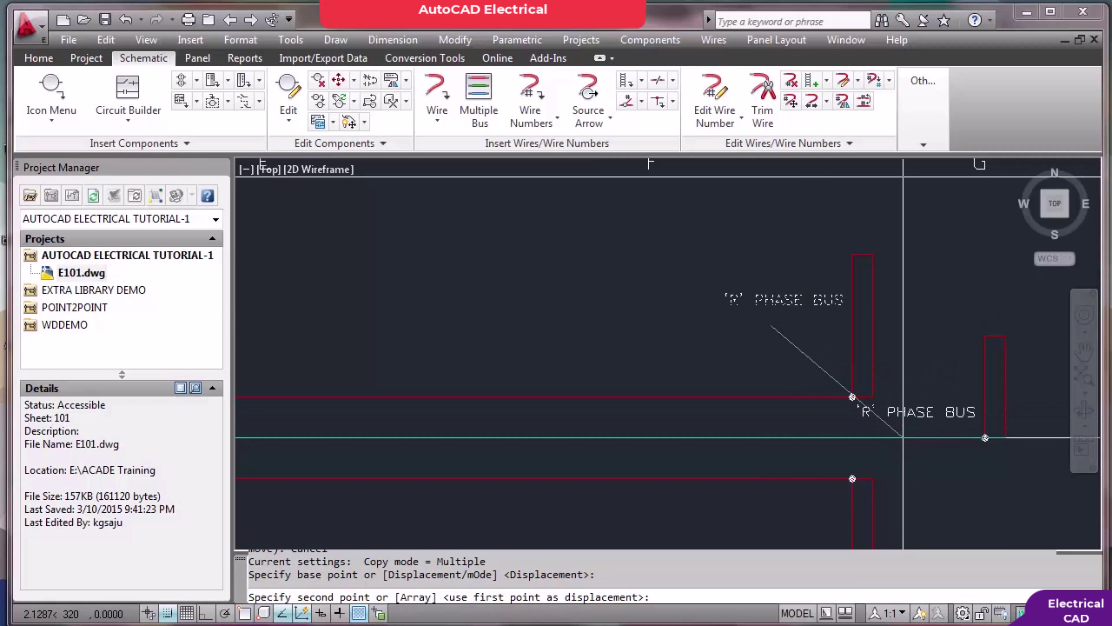
pyautogui.click(903, 447)
pyautogui.press('Escape')
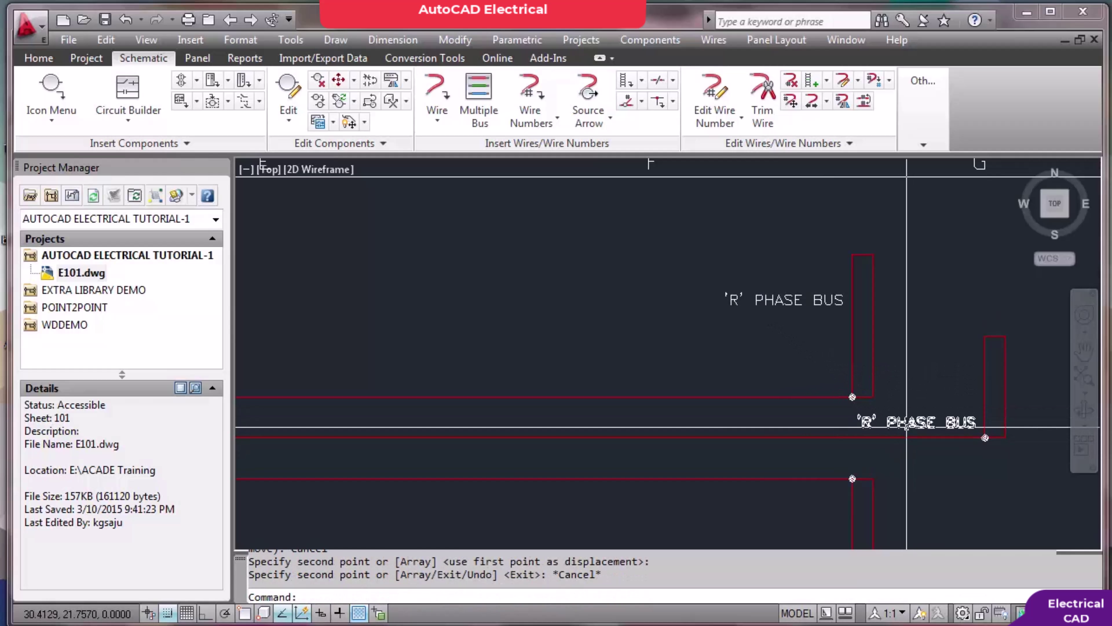
pyautogui.click(885, 430)
pyautogui.doubleClick(873, 430)
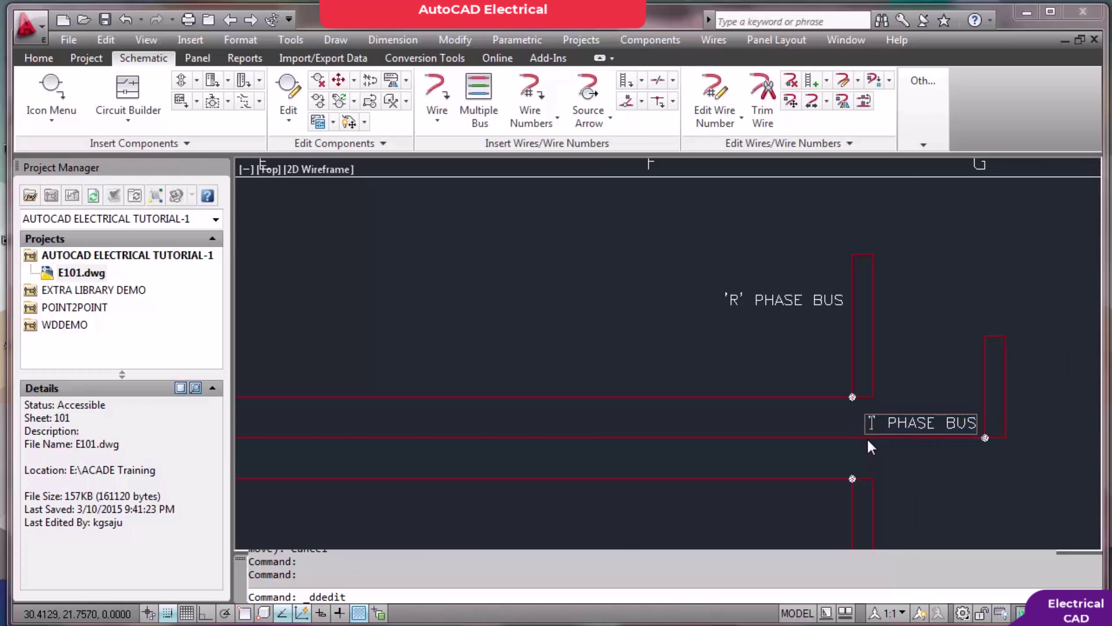
pyautogui.write("'Y'")
pyautogui.press('Return')
# Copy the label beside the third wire and change it to 'B' PHASE BUS
pyautogui.press('Return')
pyautogui.write('CO COPY')
pyautogui.press('Return')
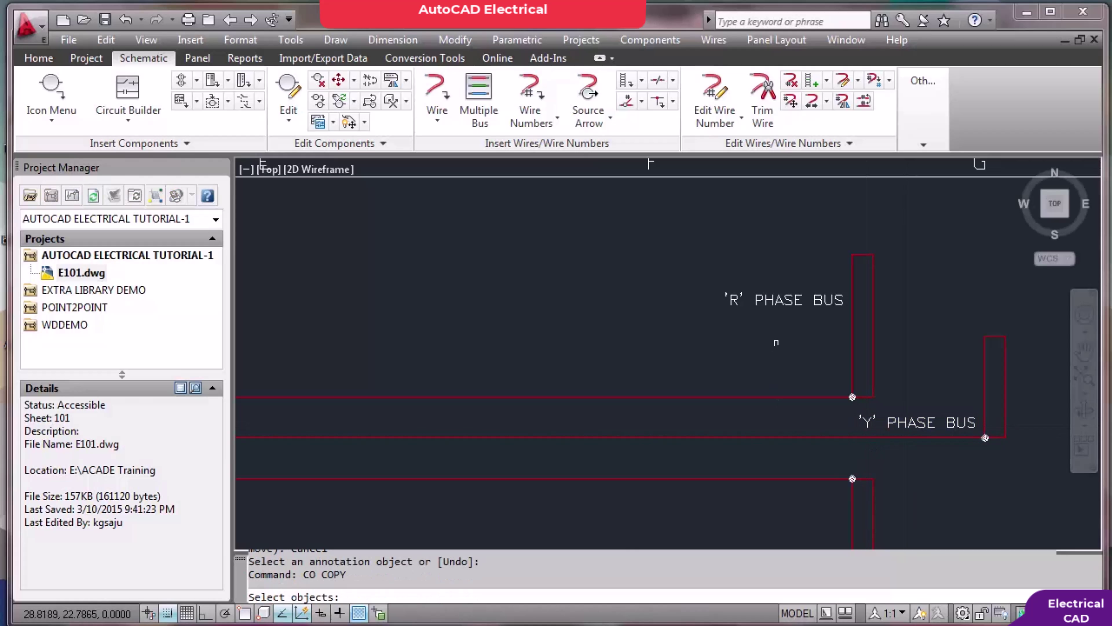
pyautogui.click(762, 292)
pyautogui.press('Return')
pyautogui.click(770, 295)
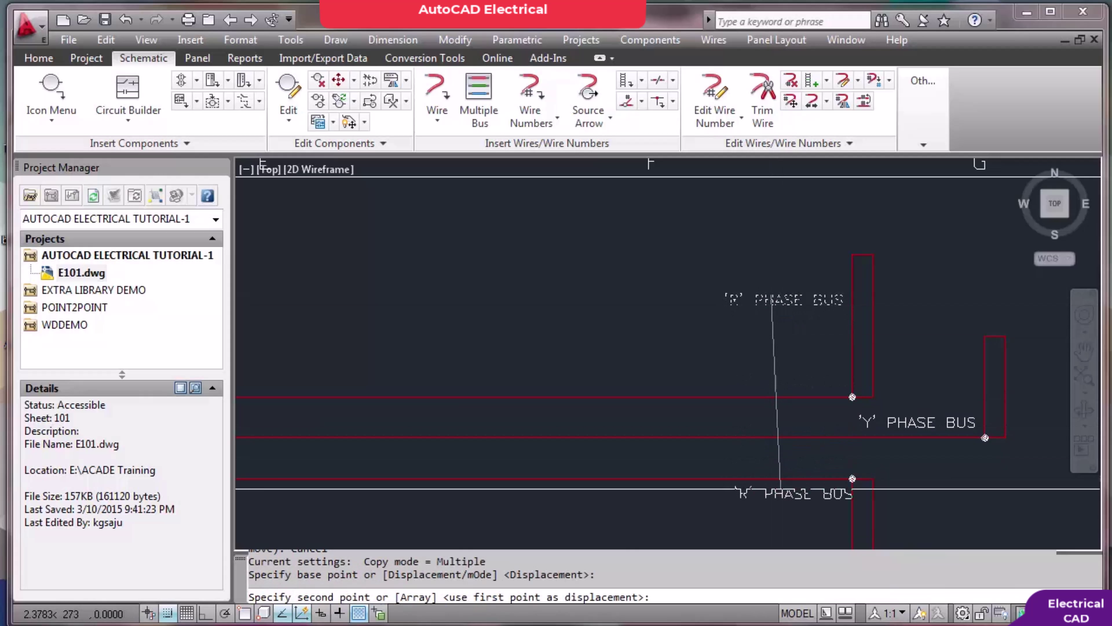
pyautogui.press('F8')
pyautogui.moveTo(780, 488); pyautogui.dragTo(773, 377, button='middle')
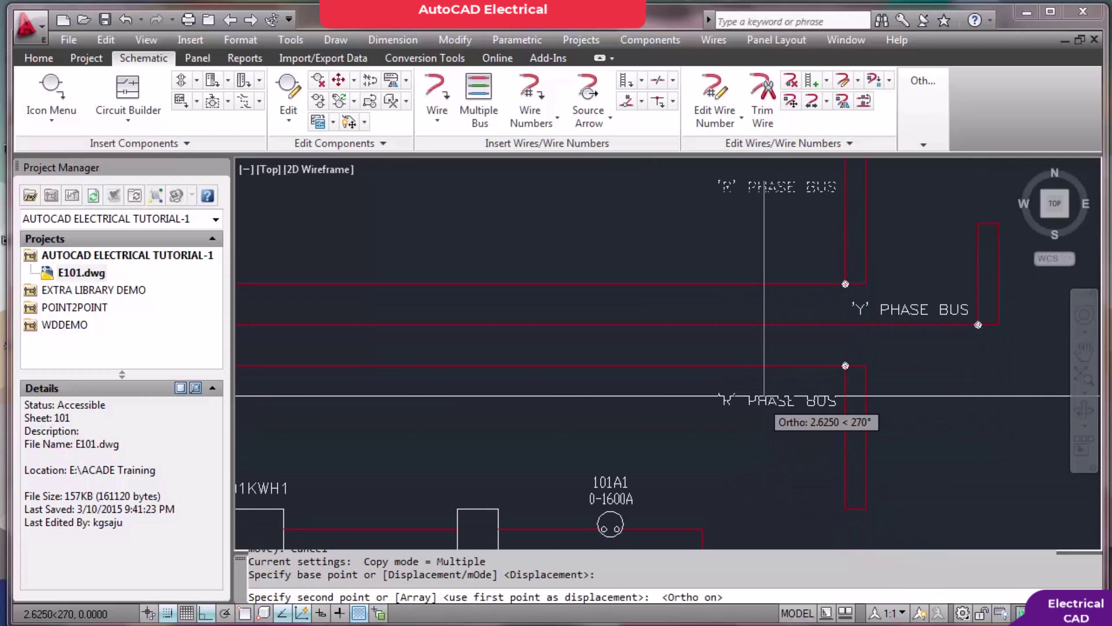
pyautogui.click(760, 437)
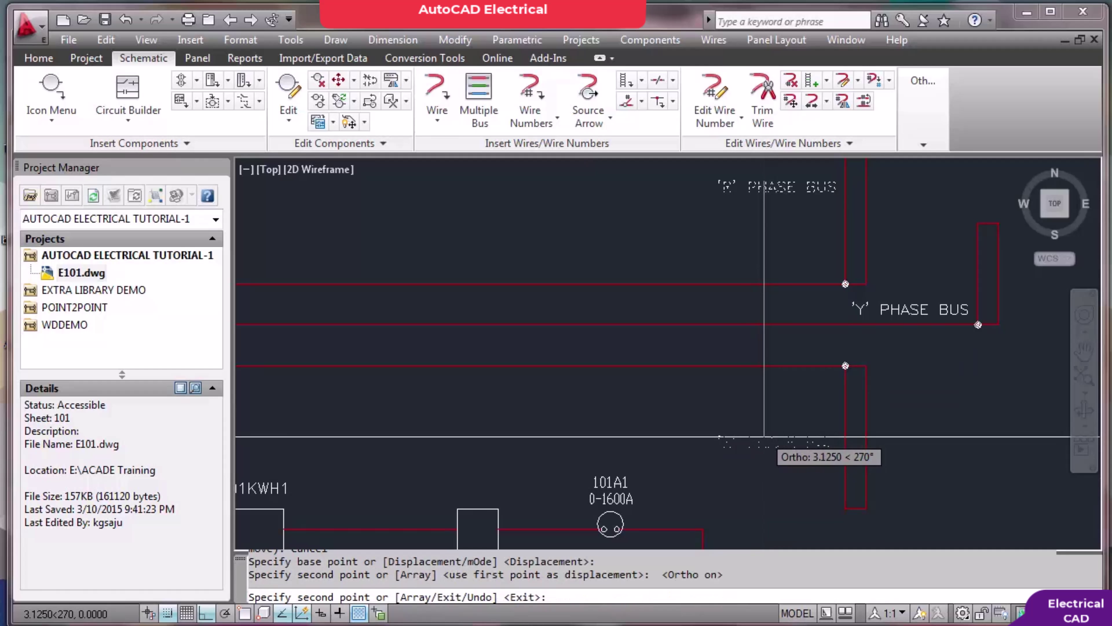
pyautogui.press('Escape')
pyautogui.doubleClick(758, 440)
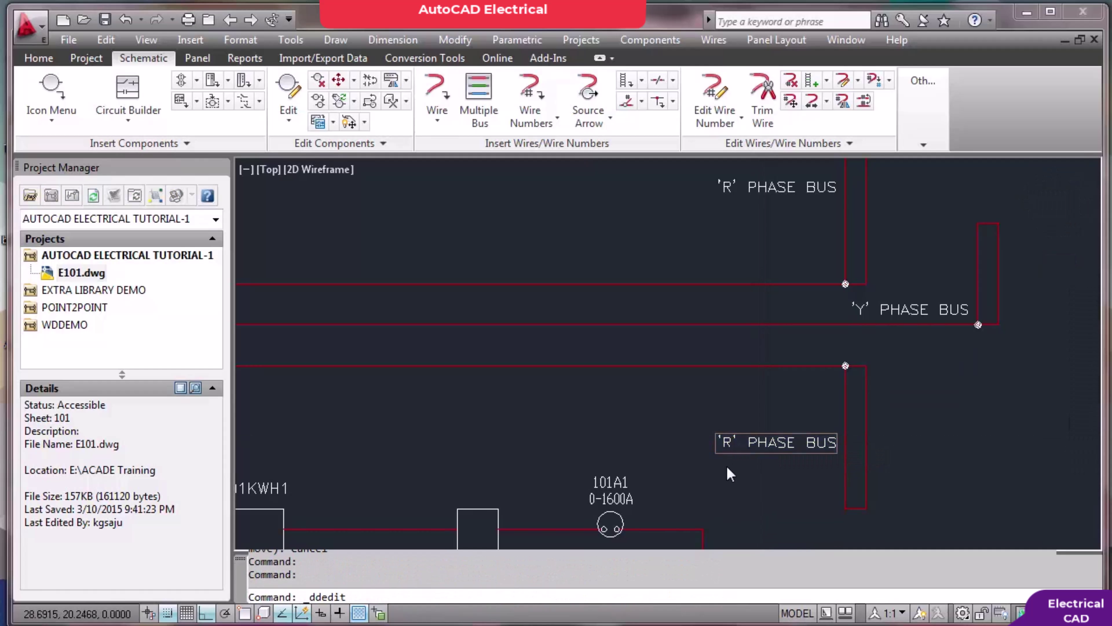
pyautogui.press('Return')
pyautogui.press('Return')
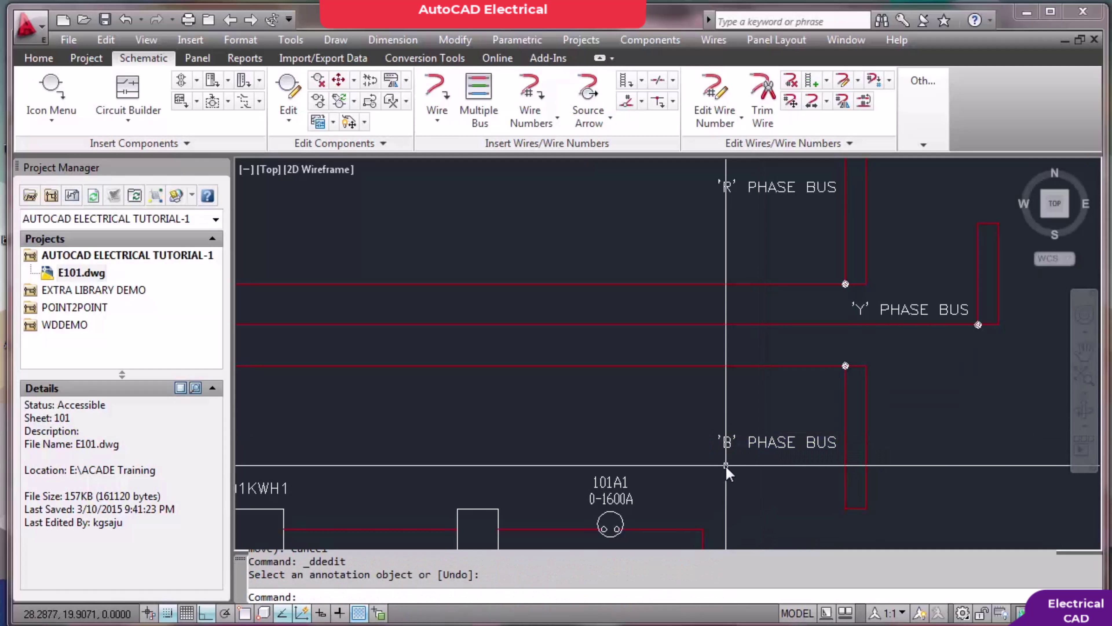
pyautogui.scroll(-5, 725, 465)
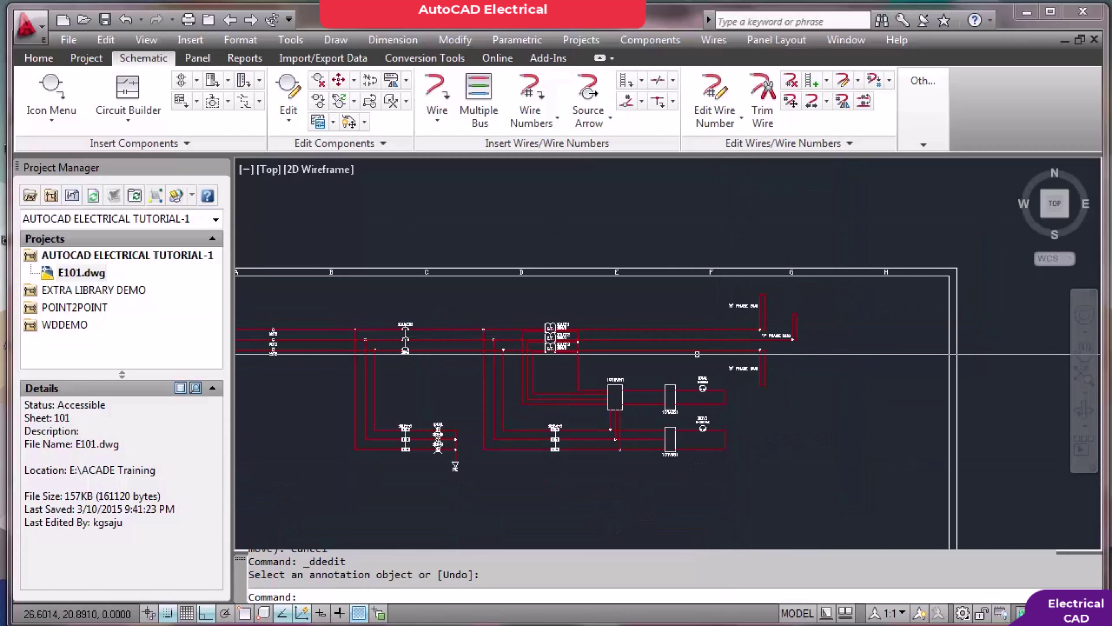
# Pan and zoom across the schematic to view its left border and layout
pyautogui.moveTo(391, 380); pyautogui.dragTo(490, 356, button='middle')
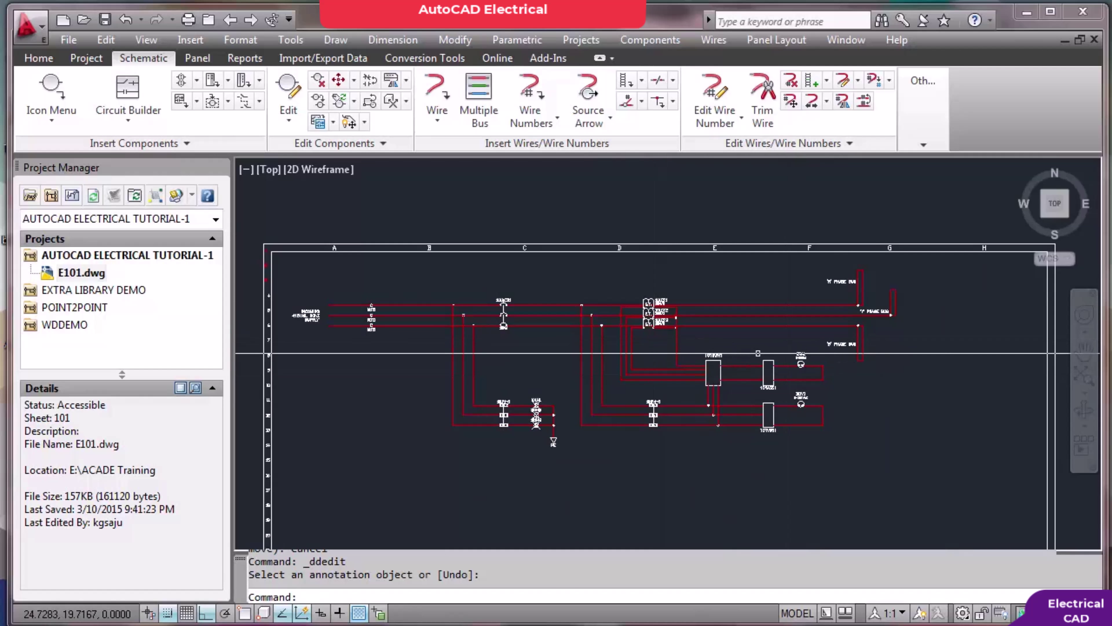
pyautogui.scroll(6, 504, 327)
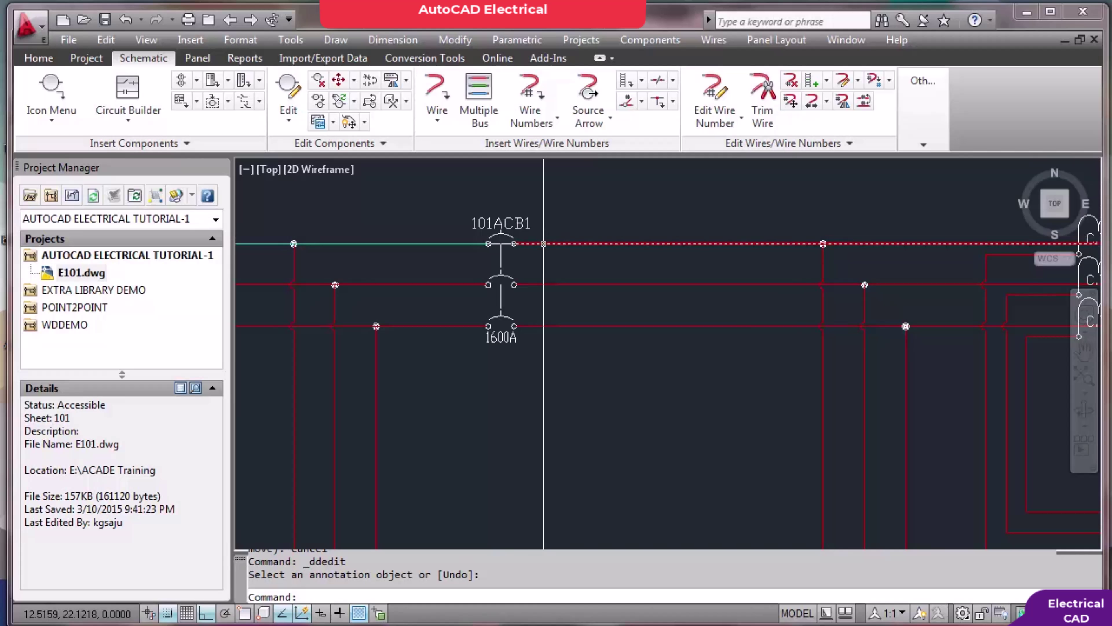
pyautogui.scroll(-5, 543, 244)
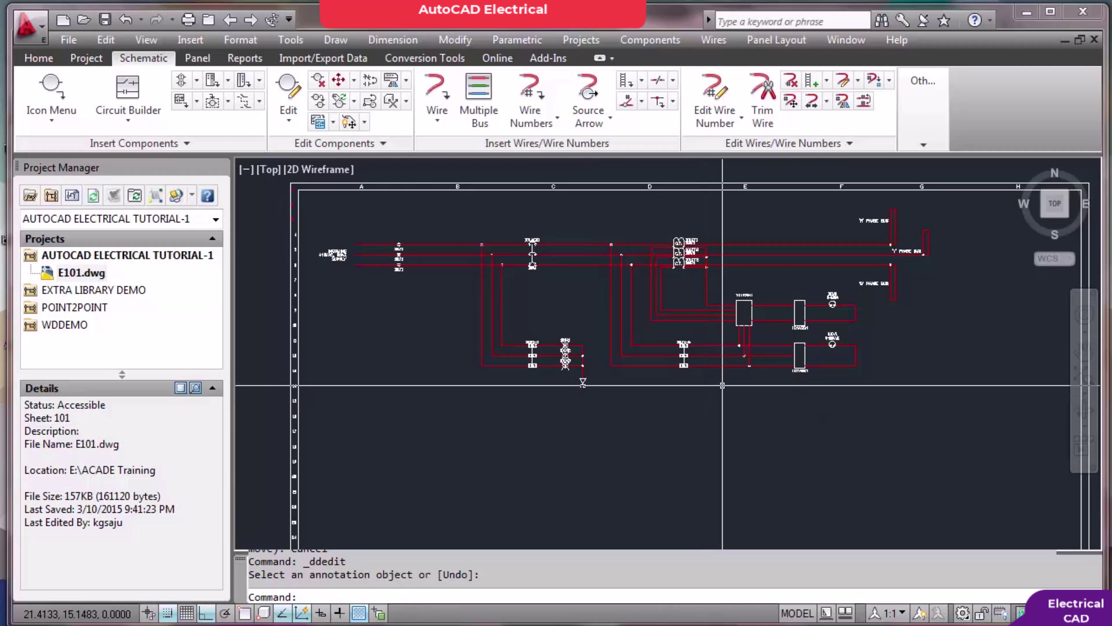
pyautogui.moveTo(720, 387); pyautogui.dragTo(690, 396, button='middle')
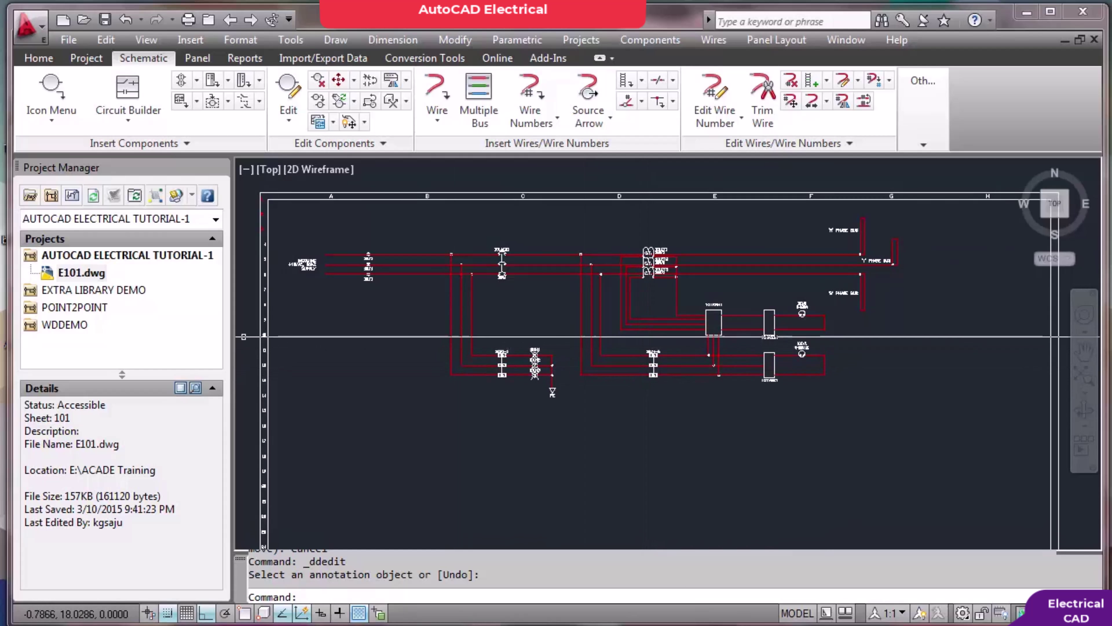
pyautogui.moveTo(422, 304); pyautogui.dragTo(422, 254, button='middle')
# Open and close the drawing properties, then zoom in on the R, Y and B buses
pyautogui.click(924, 101)
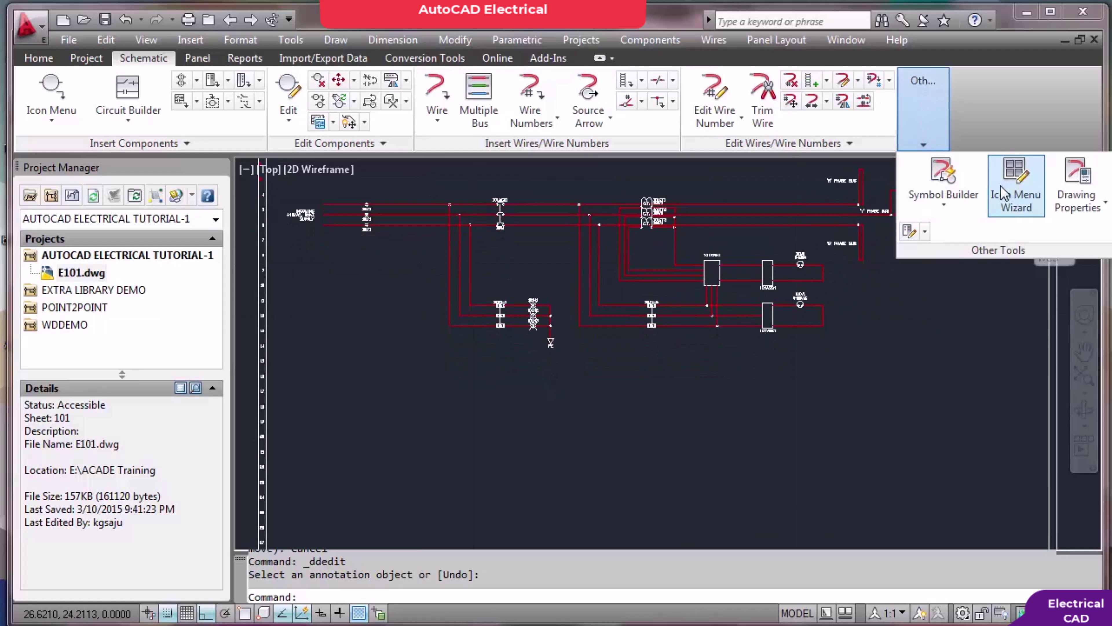
pyautogui.click(1050, 206)
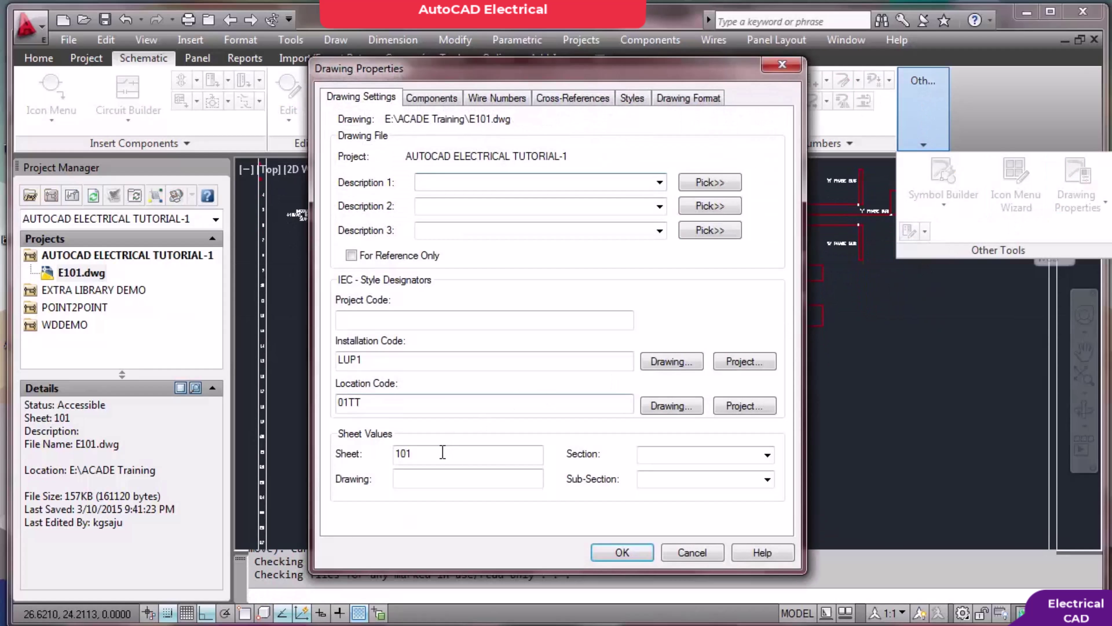
pyautogui.press('Return')
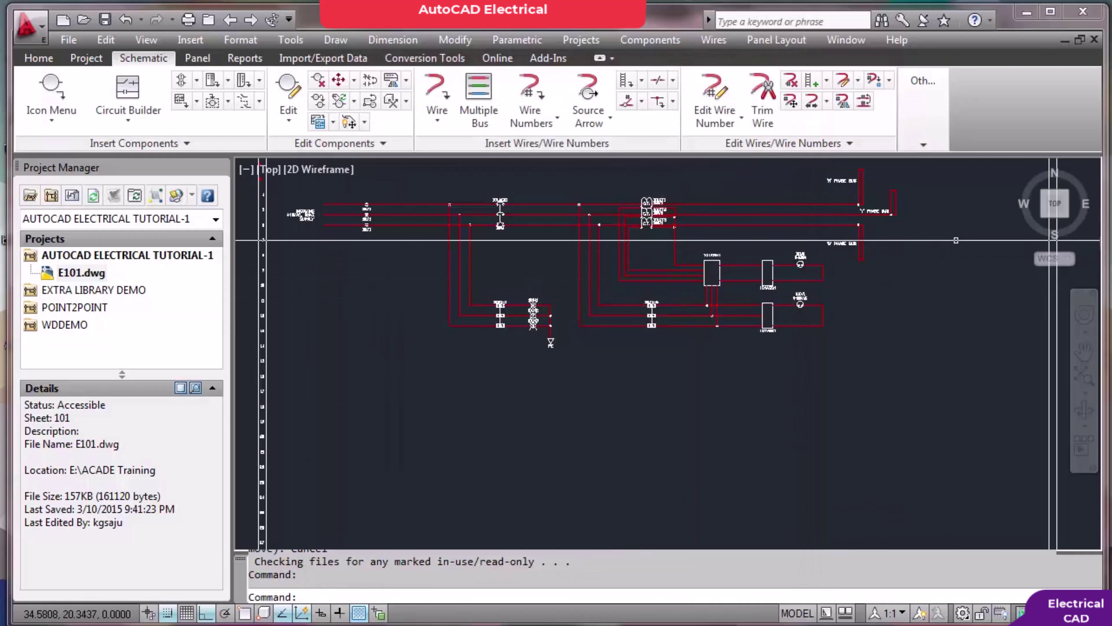
pyautogui.scroll(4, 861, 376)
pyautogui.scroll(2, 811, 355)
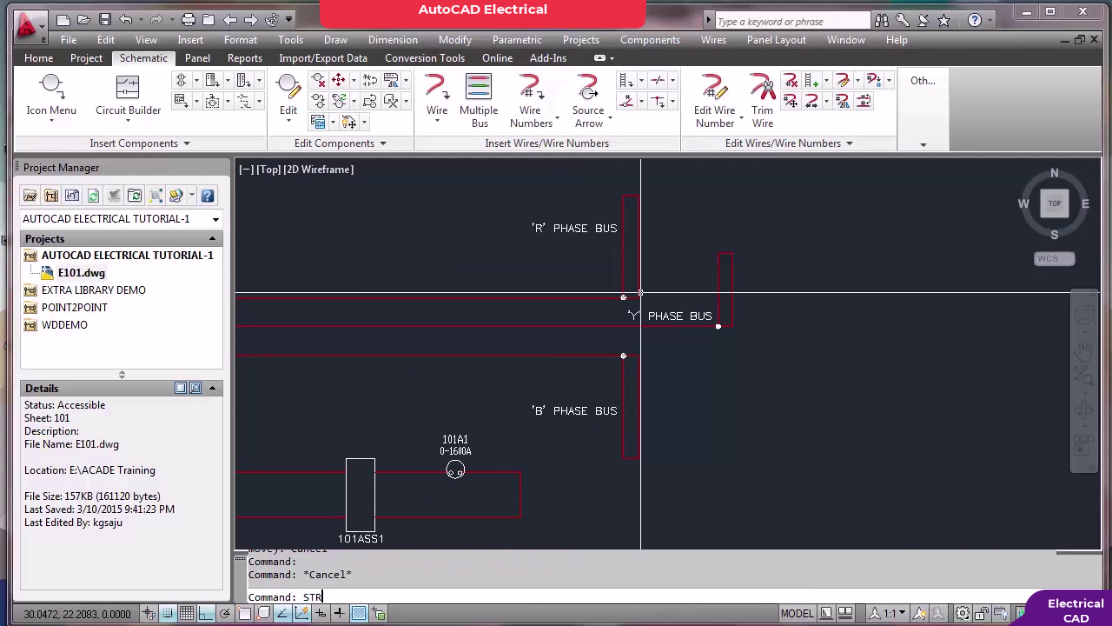
# Crossing-select the Y phase bus end and stretch it right, clear of the R and B risers
pyautogui.press('Return')
pyautogui.click(762, 356)
pyautogui.click(675, 238)
pyautogui.press('Return')
pyautogui.click(718, 370)
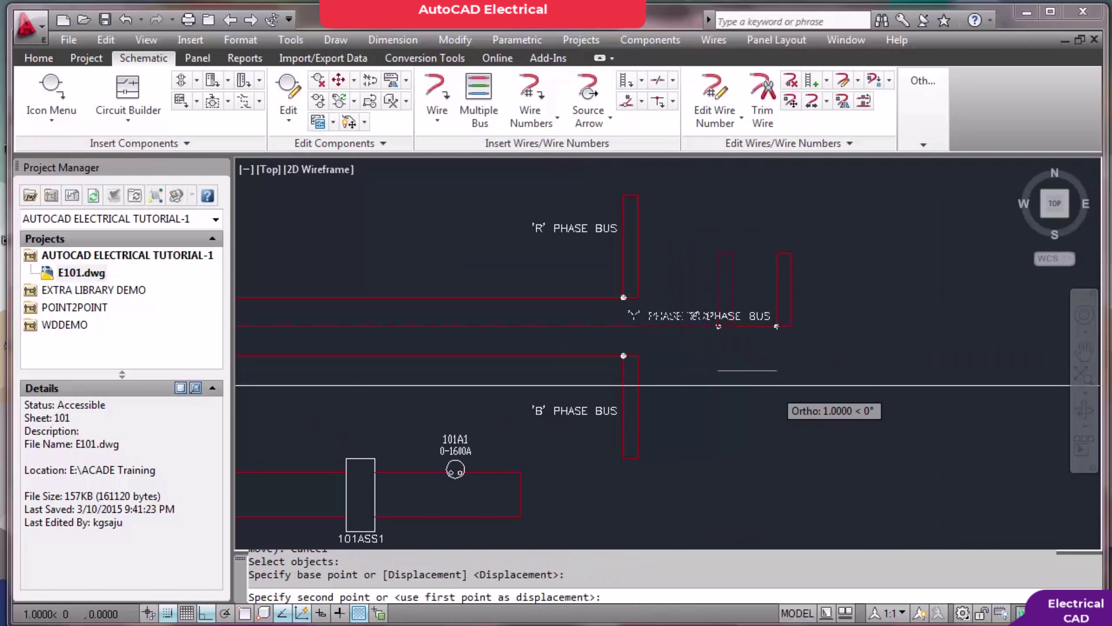
pyautogui.click(791, 385)
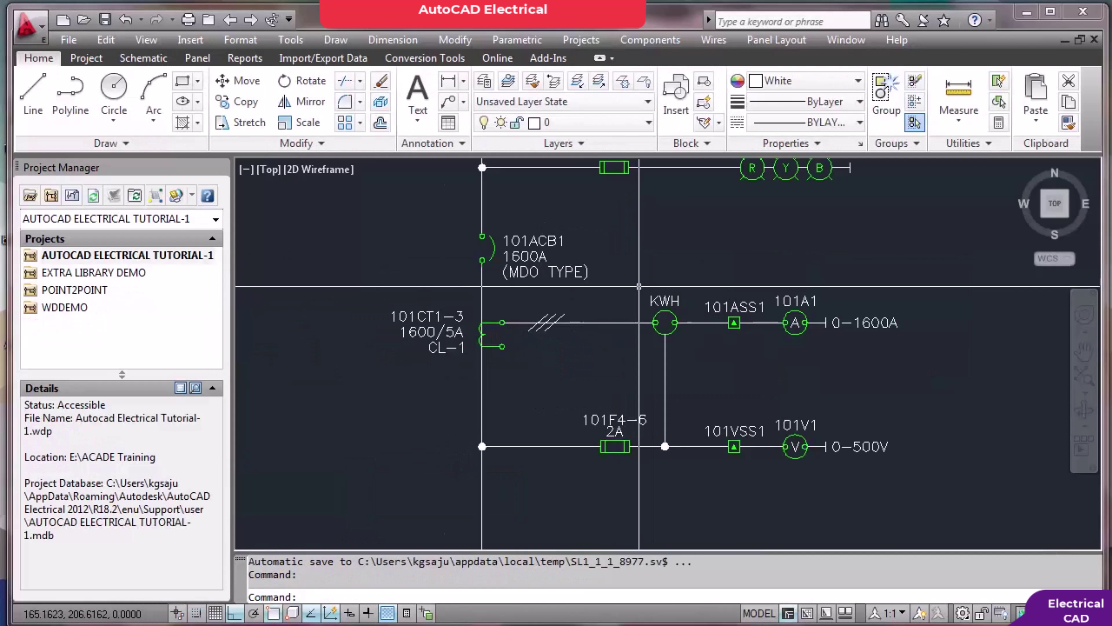
# Inspect the red, yellow and blue bus lines in the panel layout drawing
pyautogui.scroll(-5, 777, 324)
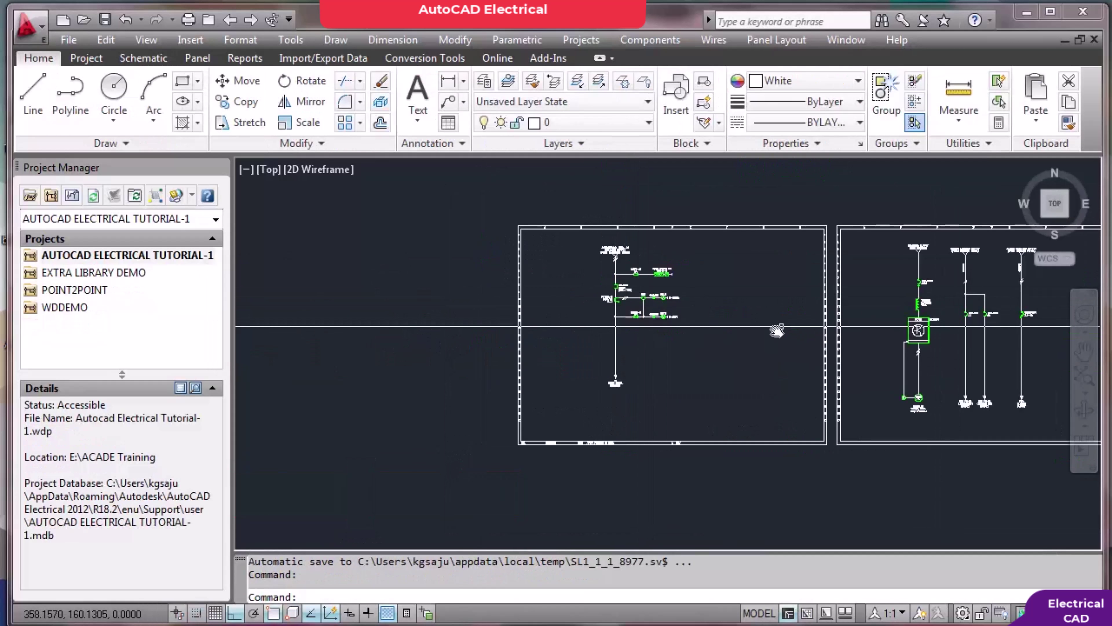
pyautogui.scroll(8, 865, 258)
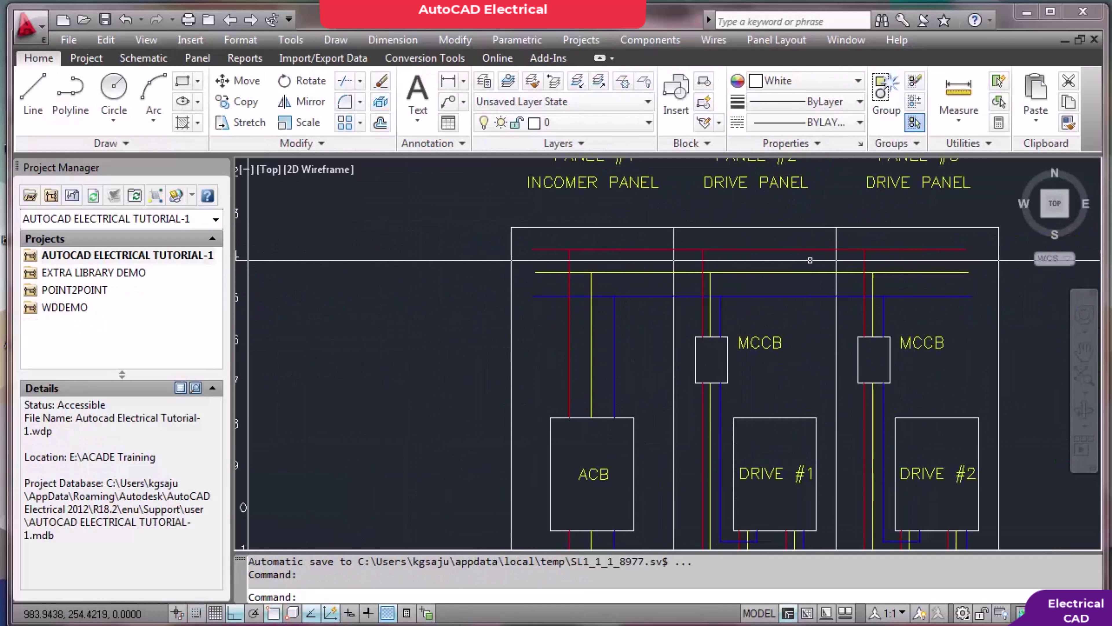
pyautogui.click(813, 244)
pyautogui.click(799, 324)
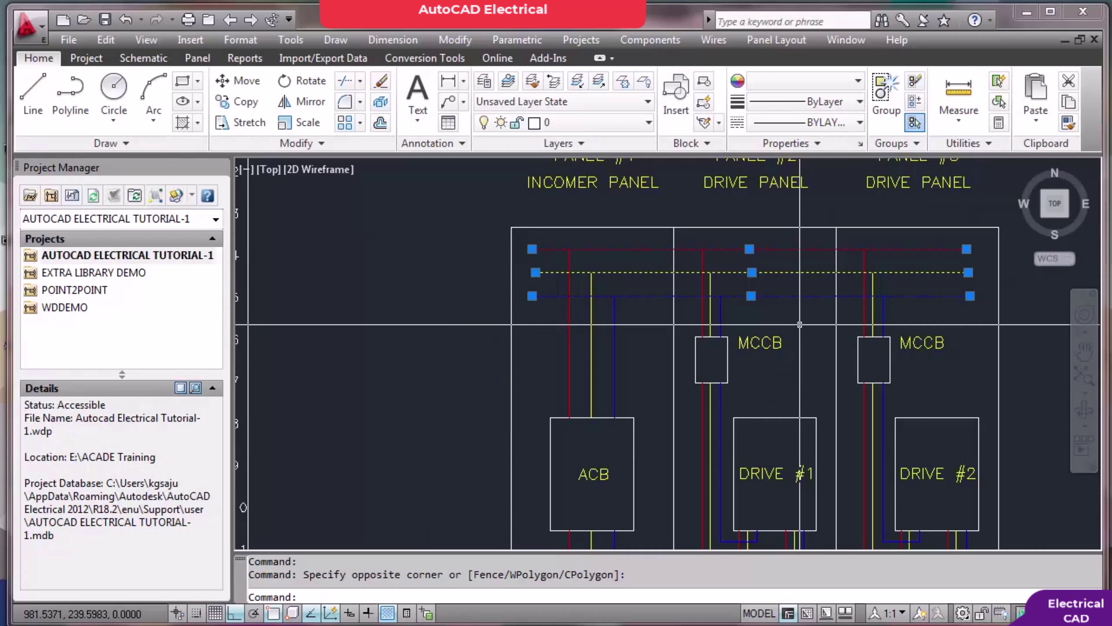
pyautogui.press('Escape')
# Return to E101 and window-select the R, Y and B phase buses to review them
pyautogui.hotkey('alt', 'Tab')
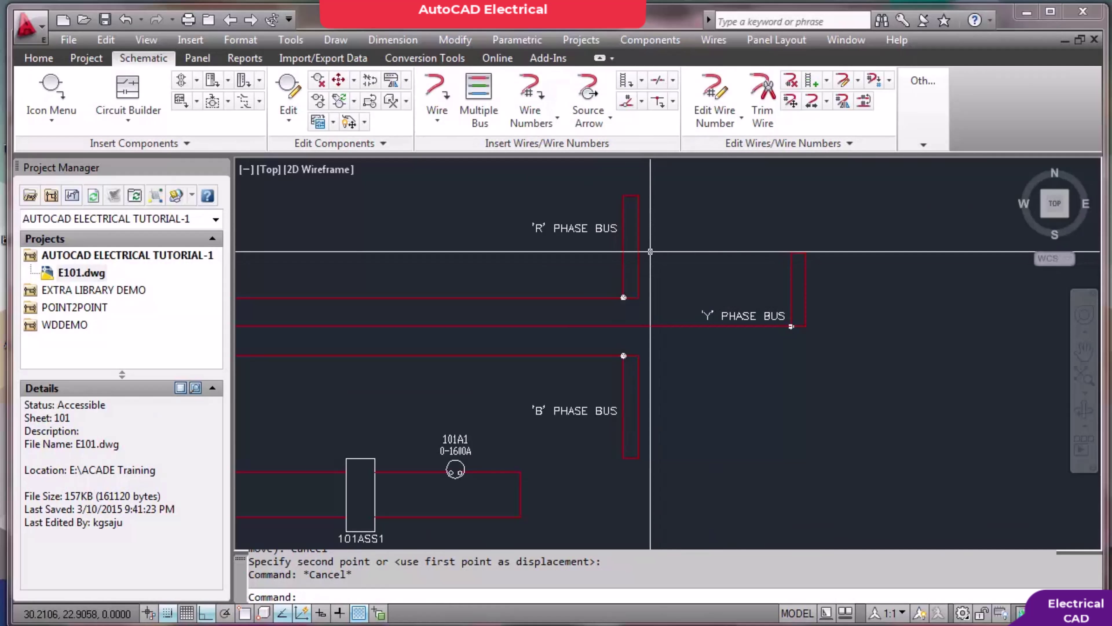
pyautogui.scroll(-4, 650, 251)
pyautogui.scroll(4, 650, 252)
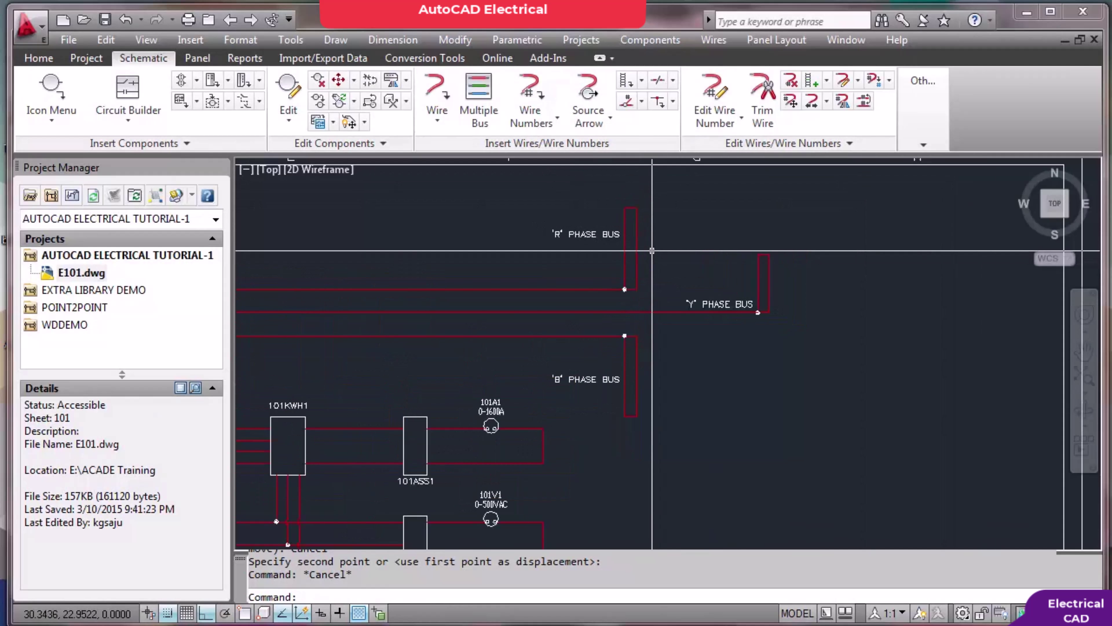
pyautogui.click(544, 198)
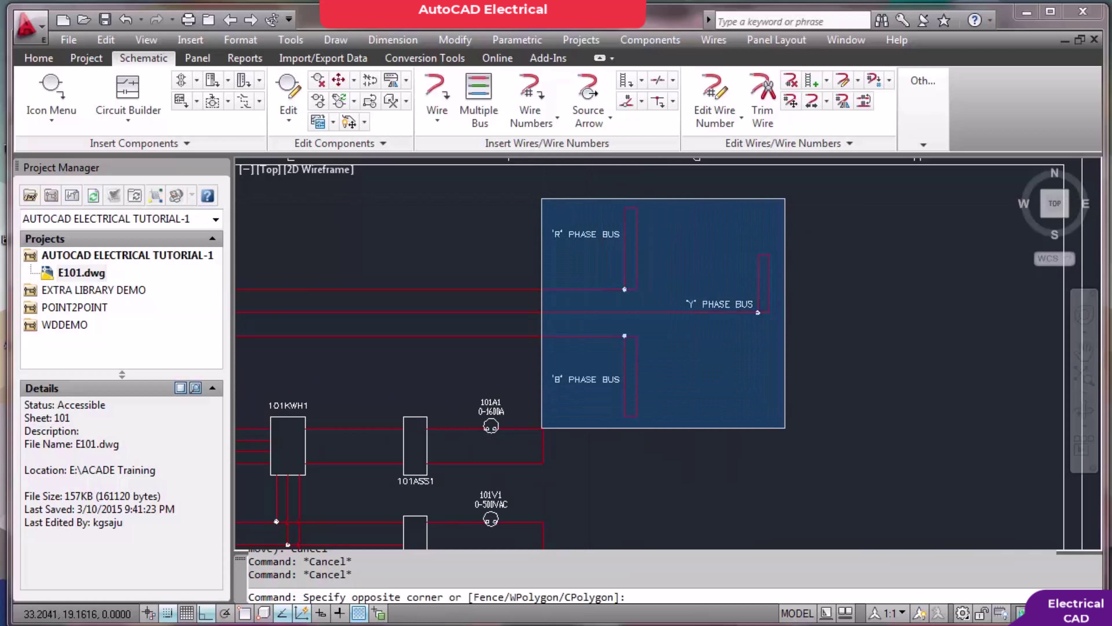
pyautogui.click(787, 427)
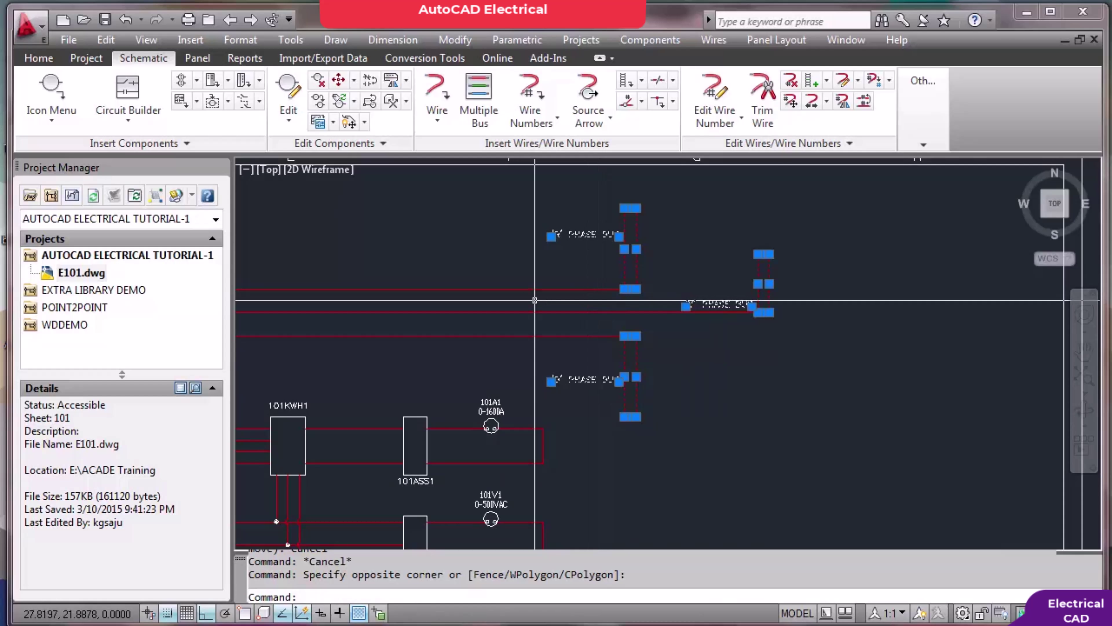
pyautogui.press('Escape')
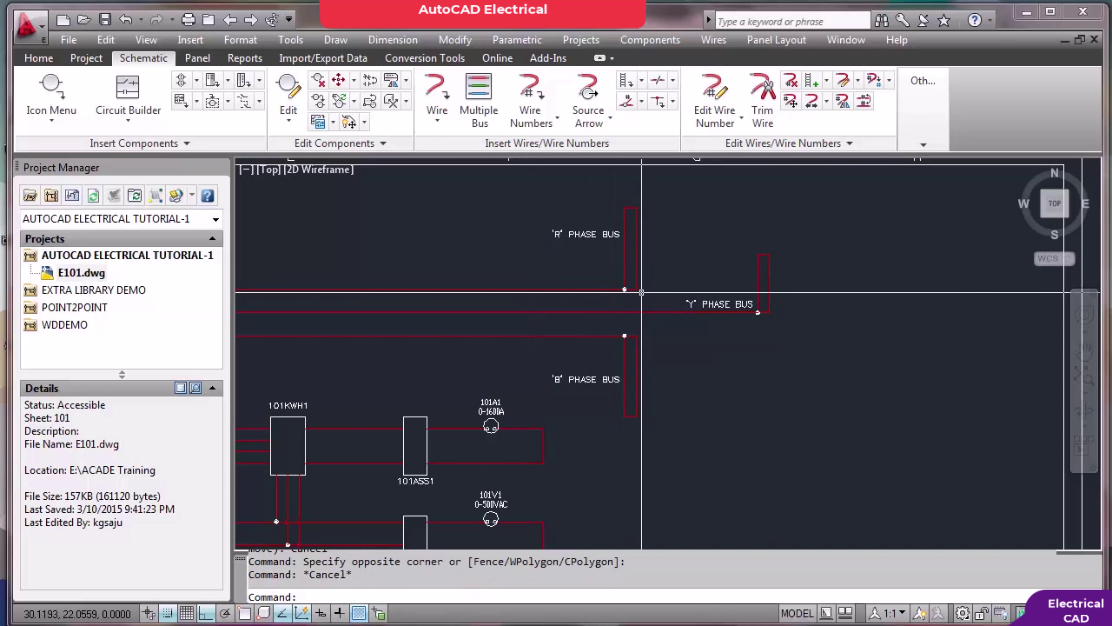
# Draw three short horizontal wire stubs branching right from the R, Y and B bus risers
pyautogui.click(435, 99)
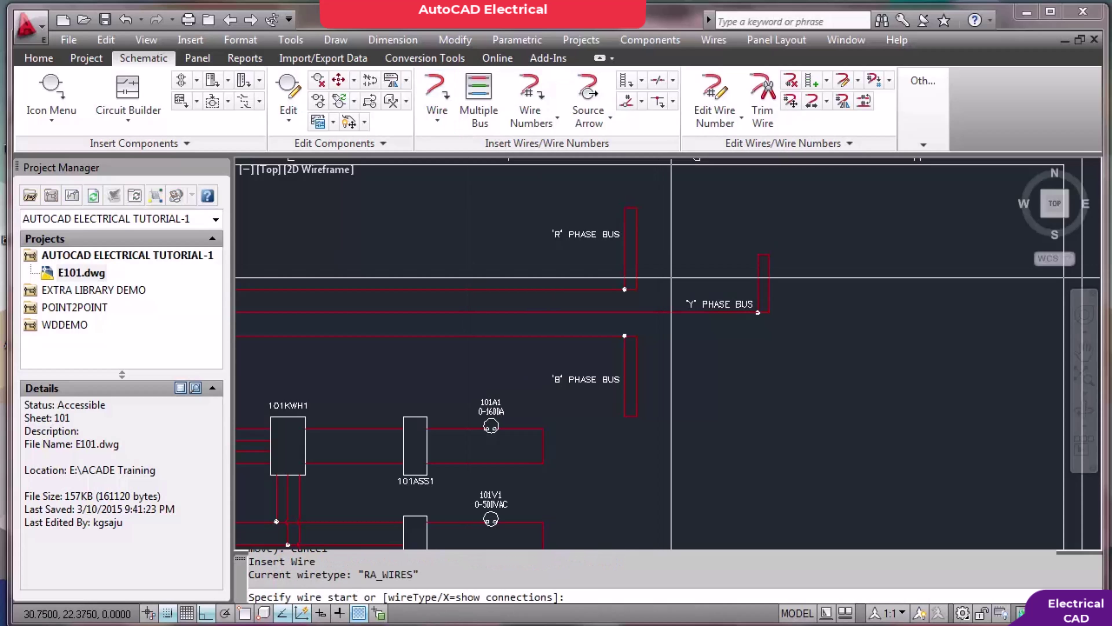
pyautogui.click(672, 278)
pyautogui.click(637, 277)
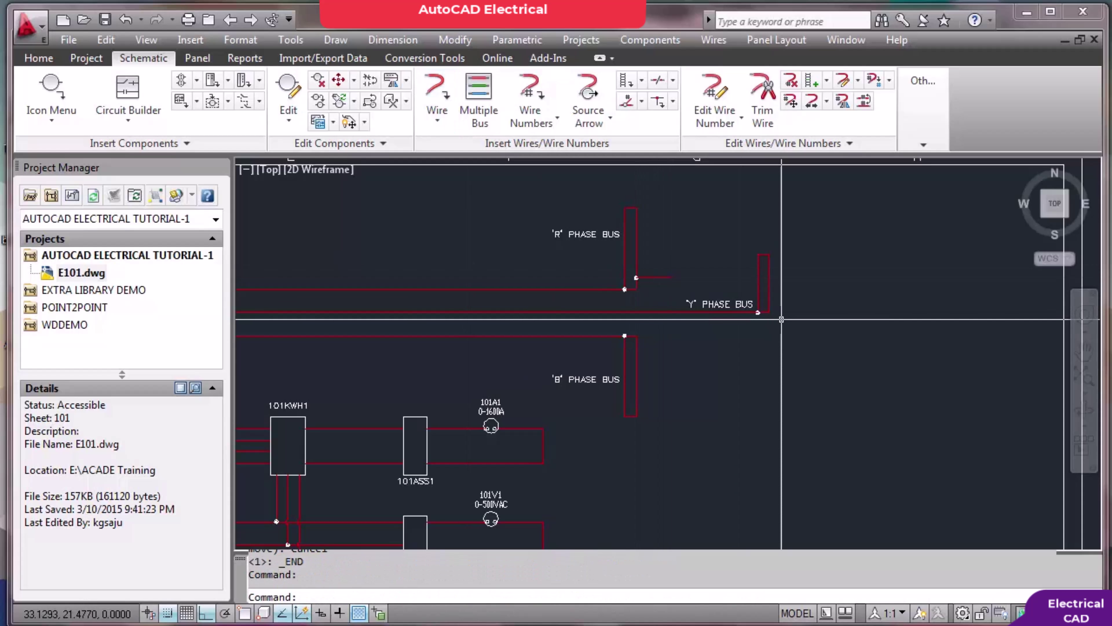
pyautogui.press('Return')
pyautogui.click(799, 301)
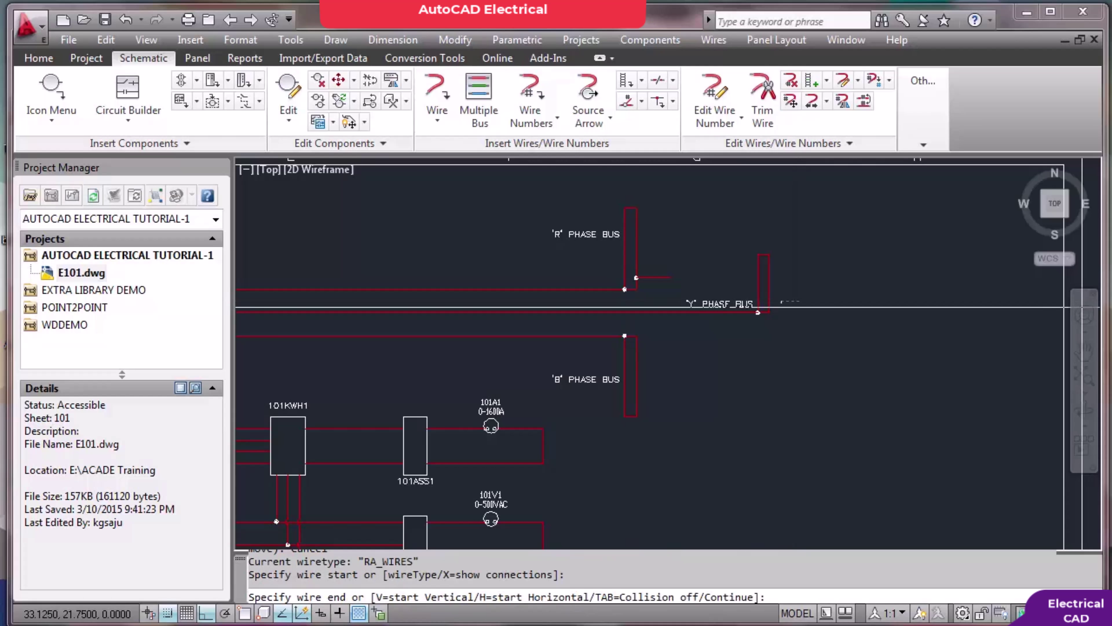
pyautogui.click(770, 304)
pyautogui.press('Return')
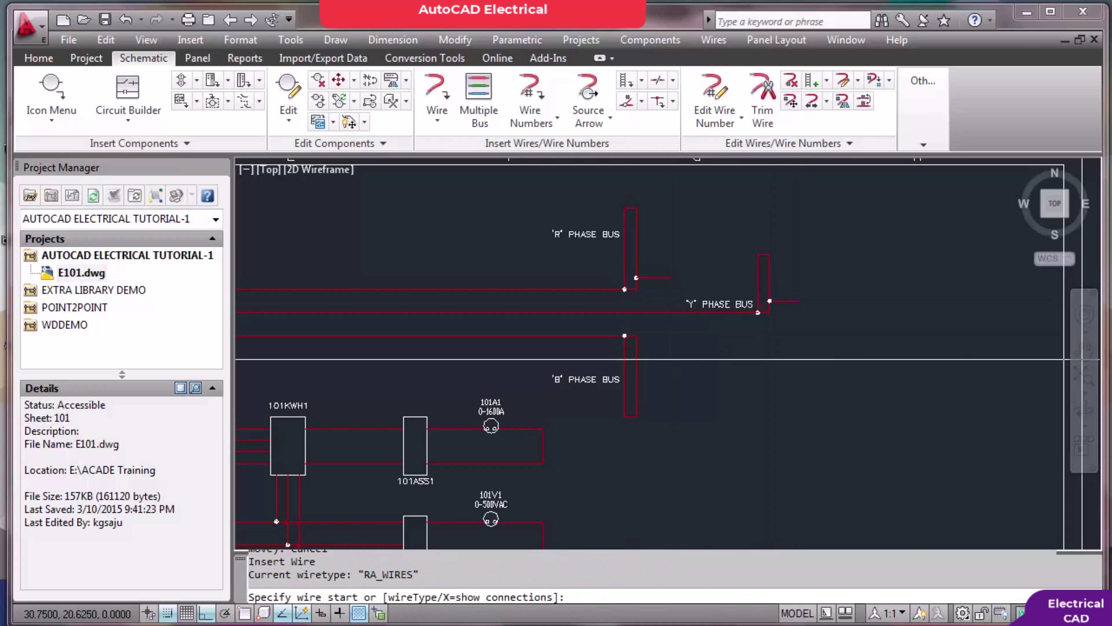
pyautogui.click(671, 341)
pyautogui.click(636, 341)
pyautogui.press('Return')
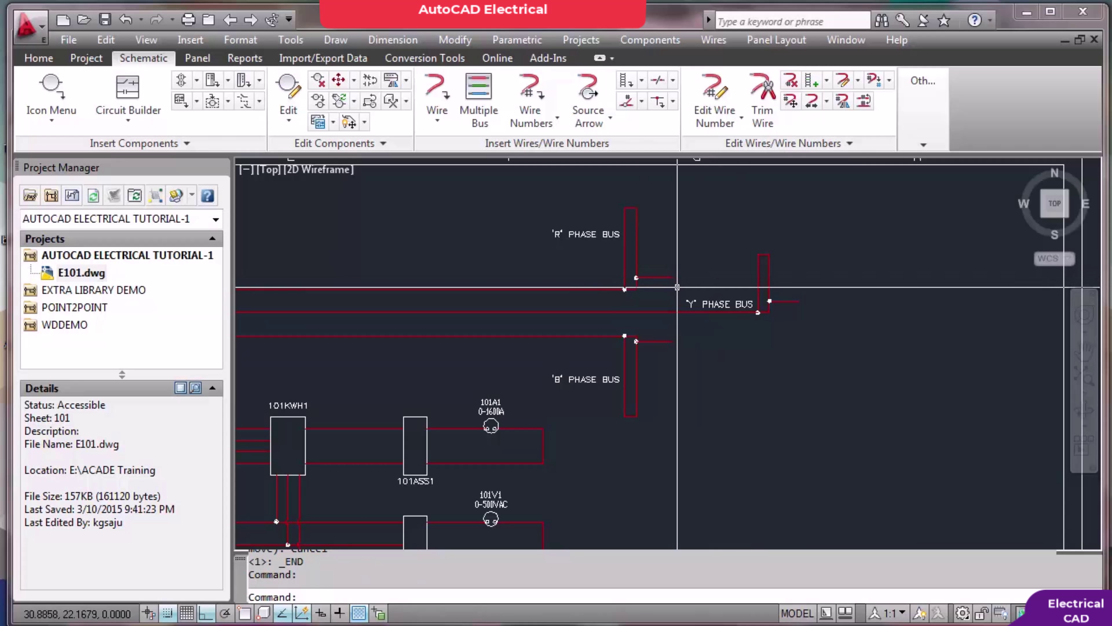
pyautogui.scroll(2, 680, 288)
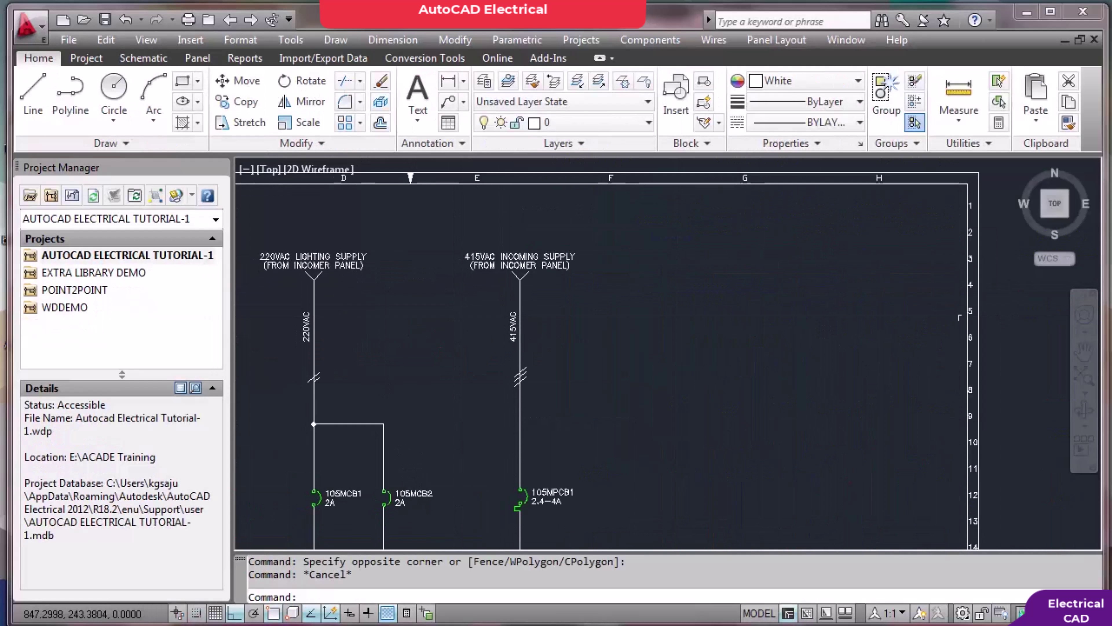
pyautogui.scroll(4, 525, 357)
pyautogui.scroll(4, 525, 356)
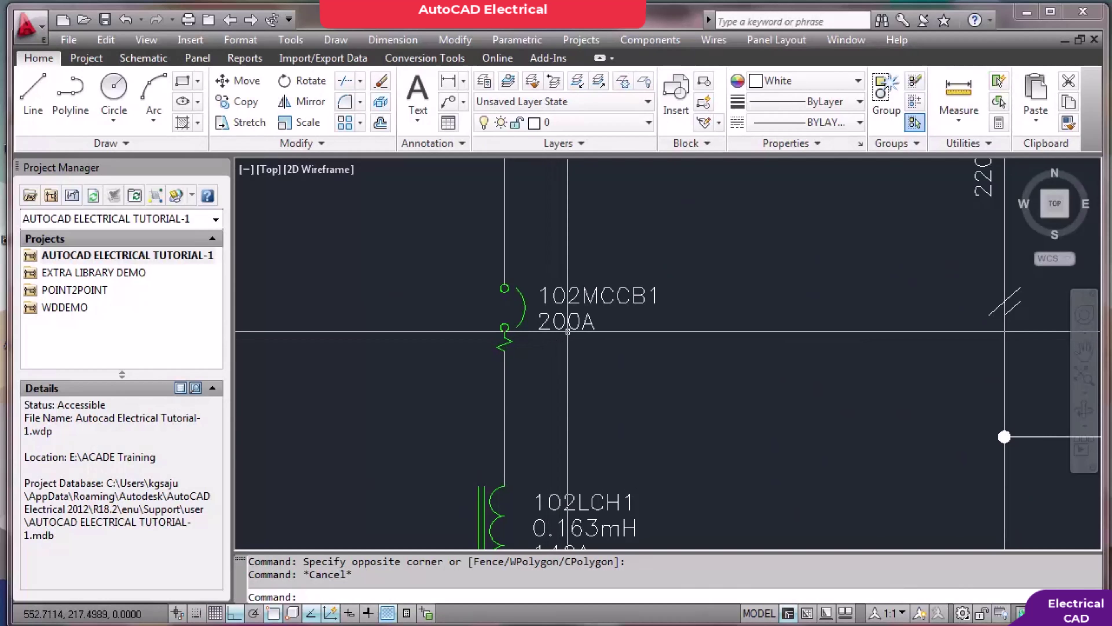
pyautogui.hotkey('alt', 'Tab')
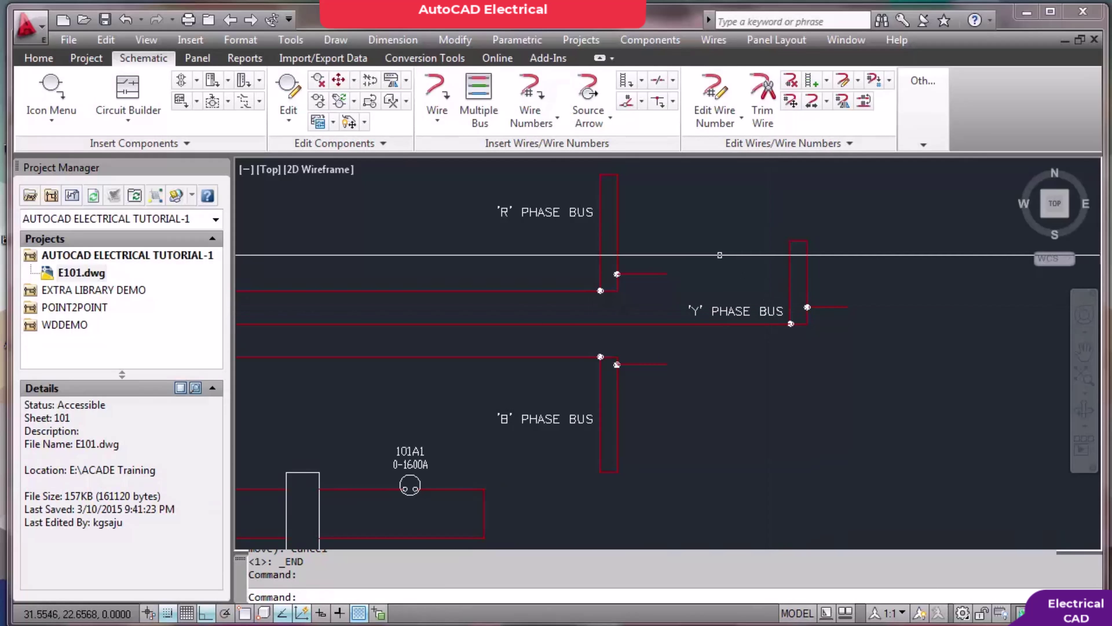
# Tag the R and Y wire stubs with source arrows 102R1 and 102Y1, skipping destination arrows
pyautogui.click(597, 98)
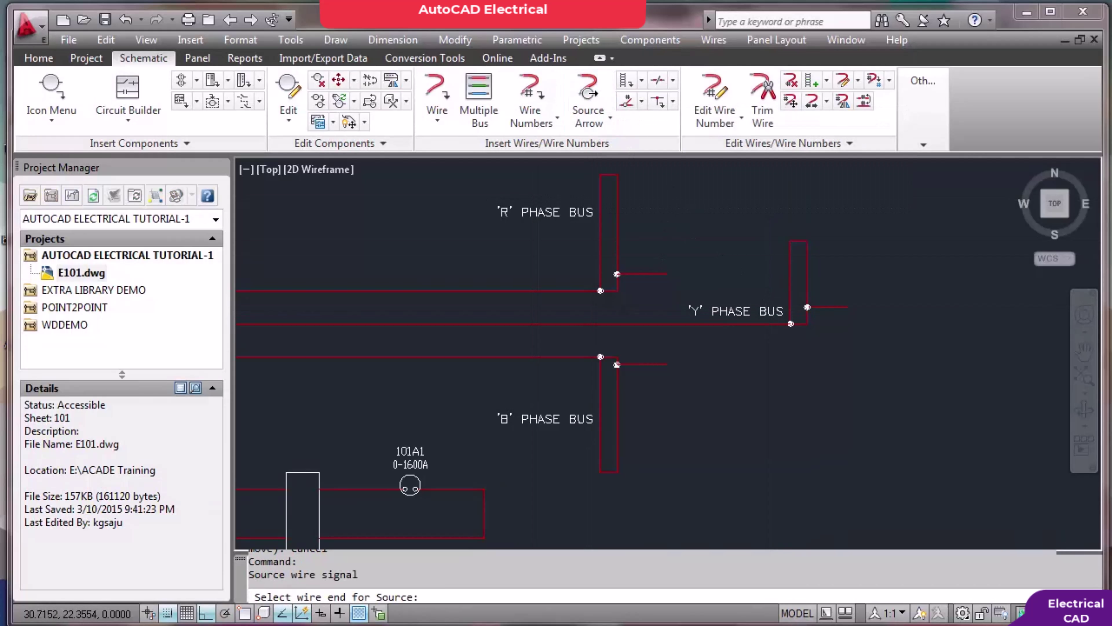
pyautogui.click(591, 291)
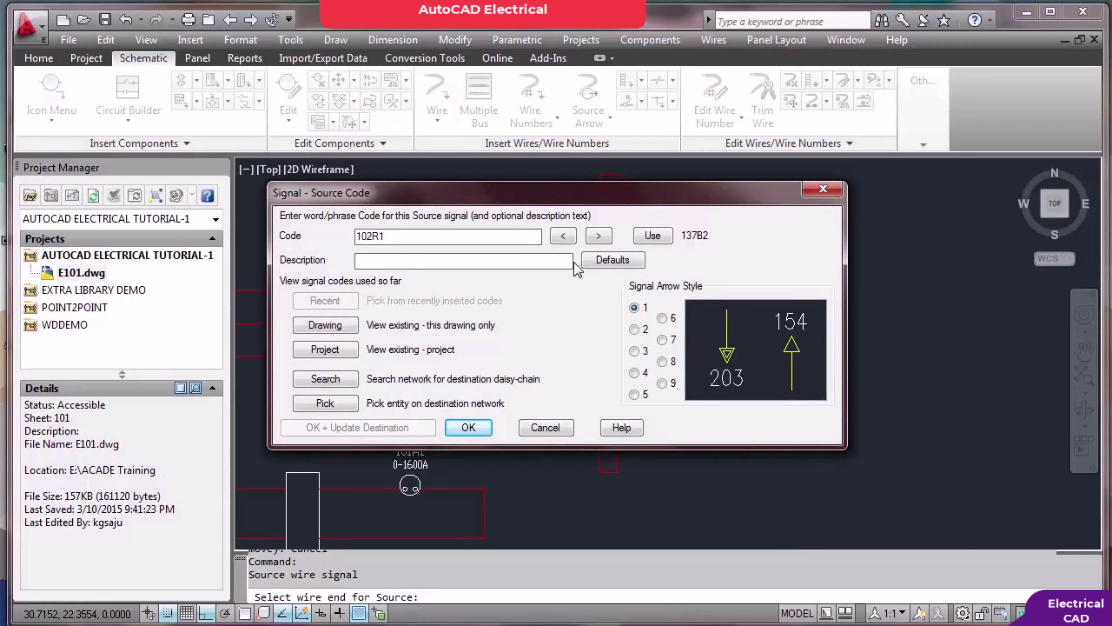
pyautogui.click(469, 426)
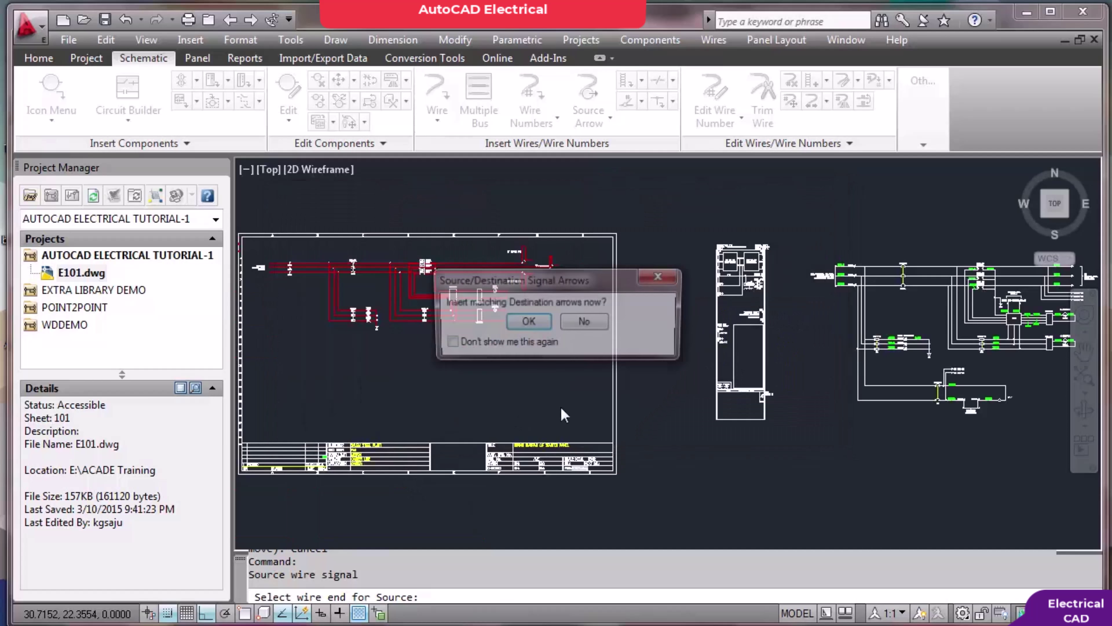
pyautogui.click(606, 323)
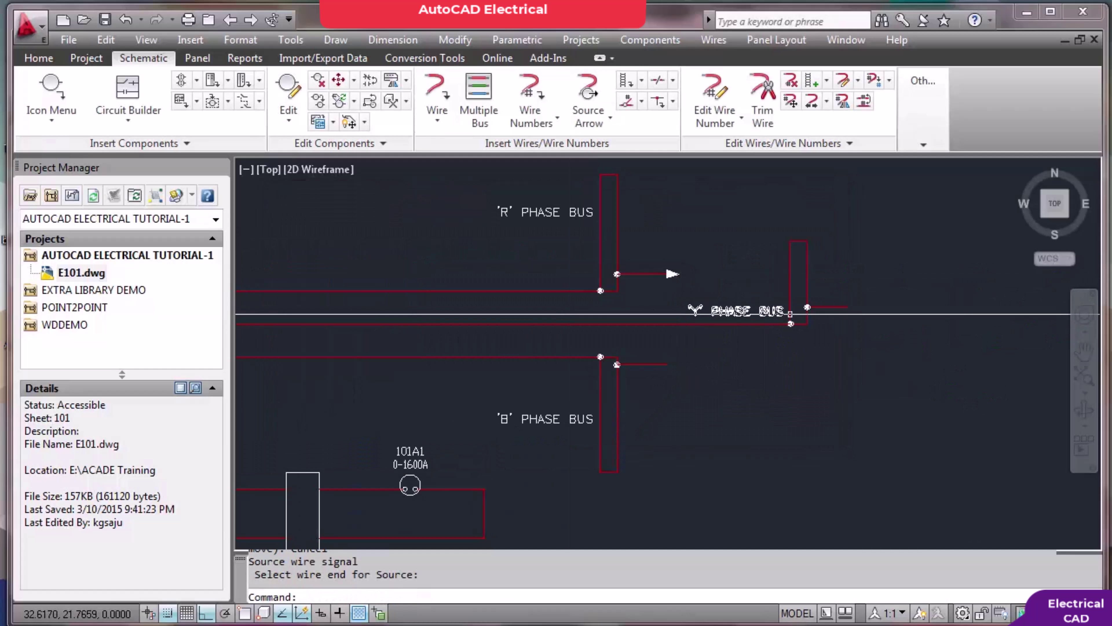
pyautogui.click(844, 308)
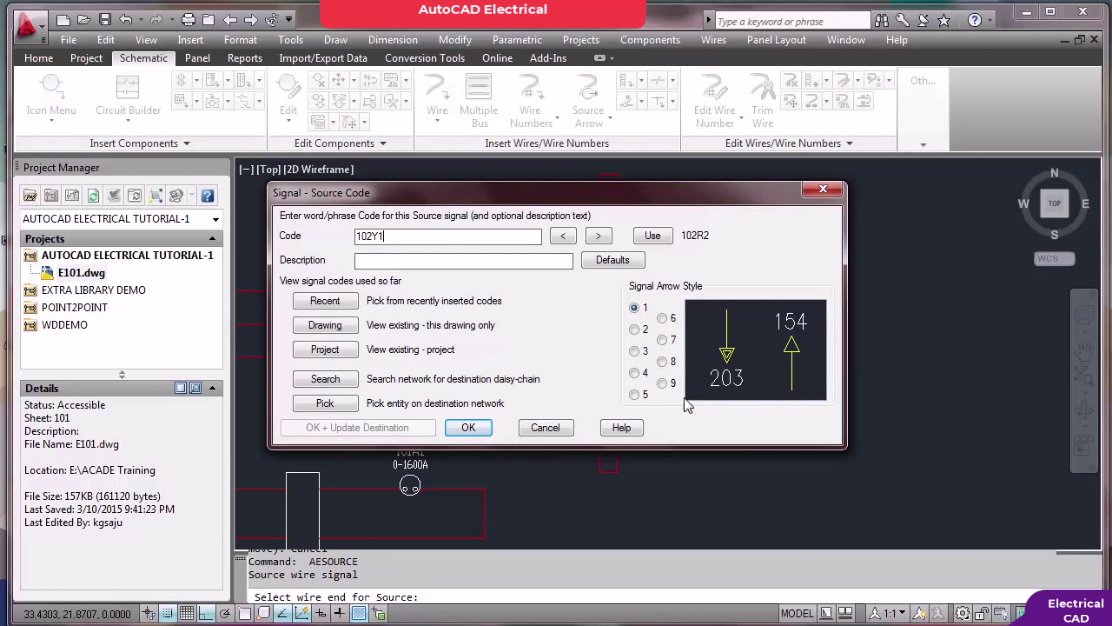
pyautogui.click(482, 432)
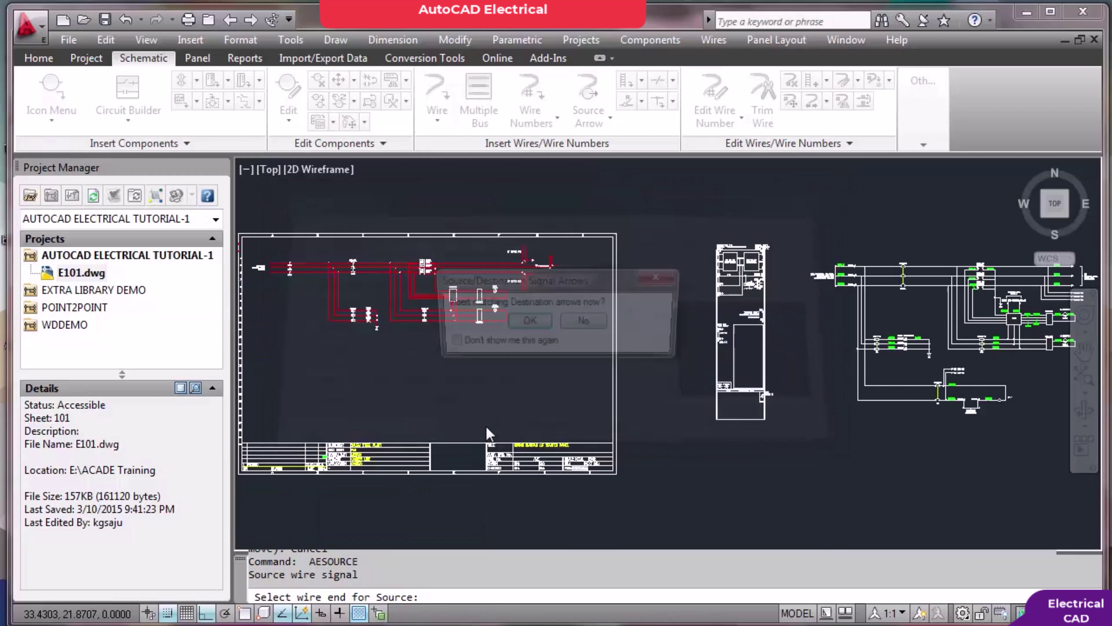
pyautogui.click(584, 323)
# Tag the B wire stub with source arrow 102B1, agreeing to insert destination arrows
pyautogui.click(659, 364)
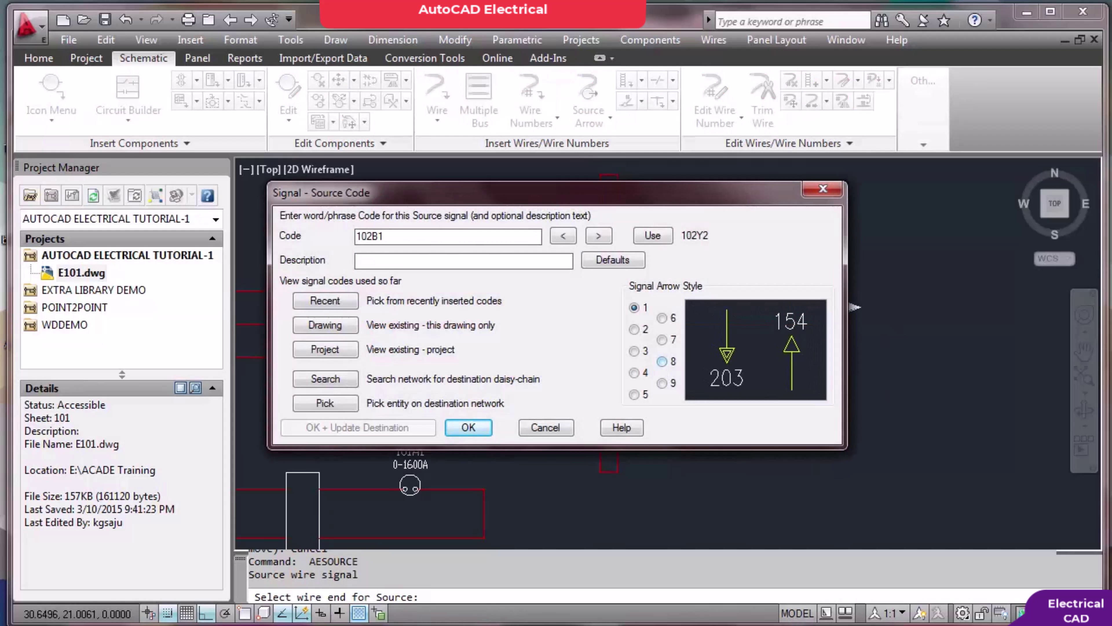
pyautogui.click(468, 427)
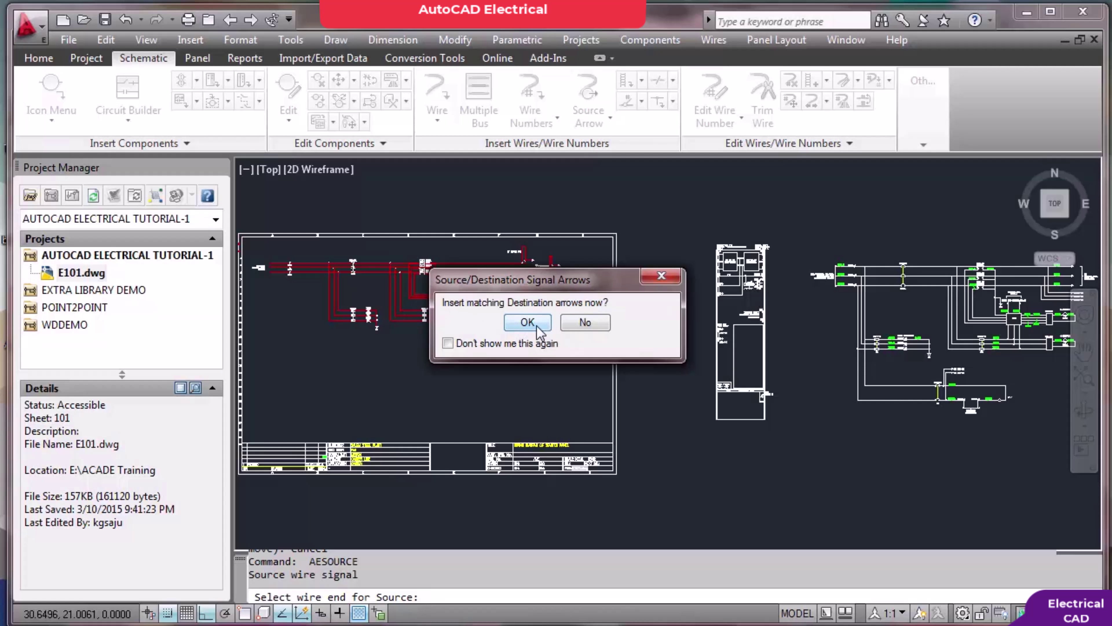
pyautogui.click(528, 323)
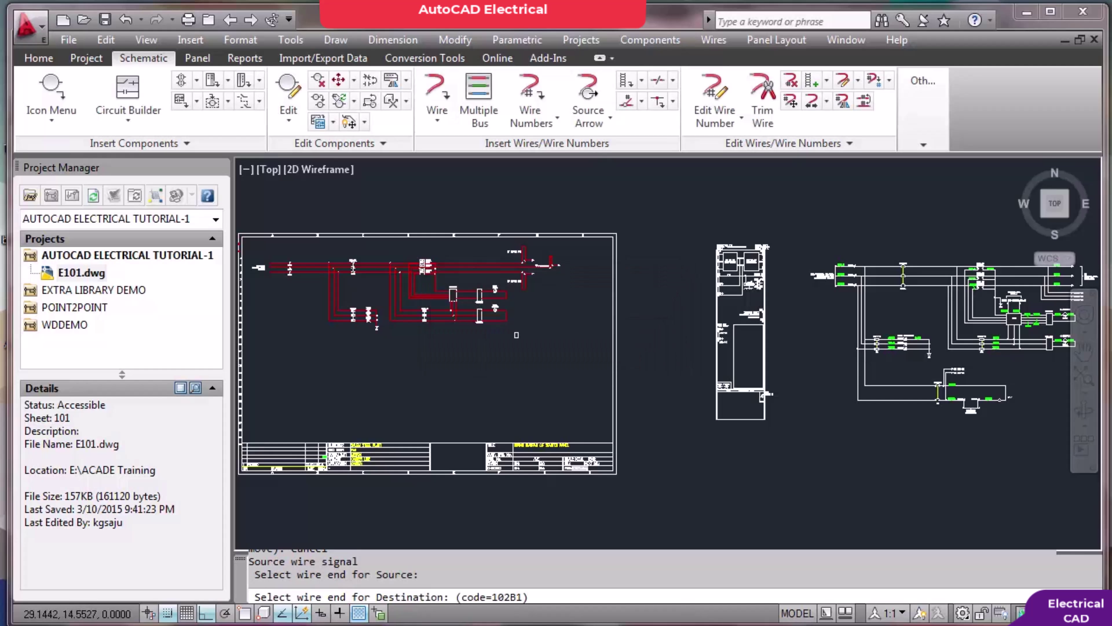
pyautogui.scroll(5, 491, 339)
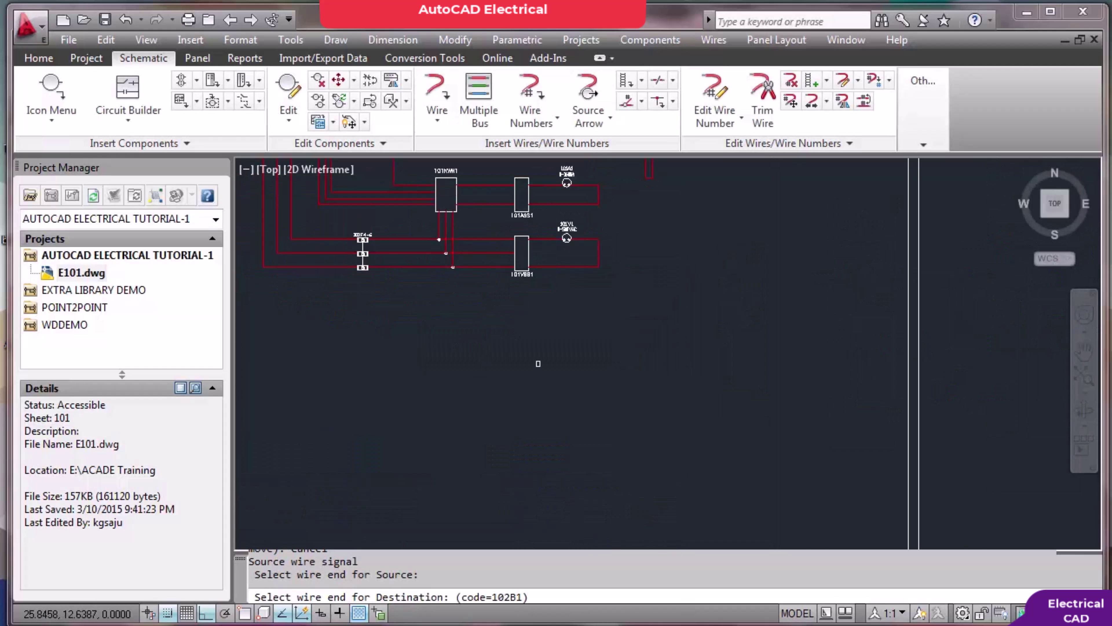
pyautogui.scroll(-3, 538, 362)
pyautogui.scroll(5, 593, 279)
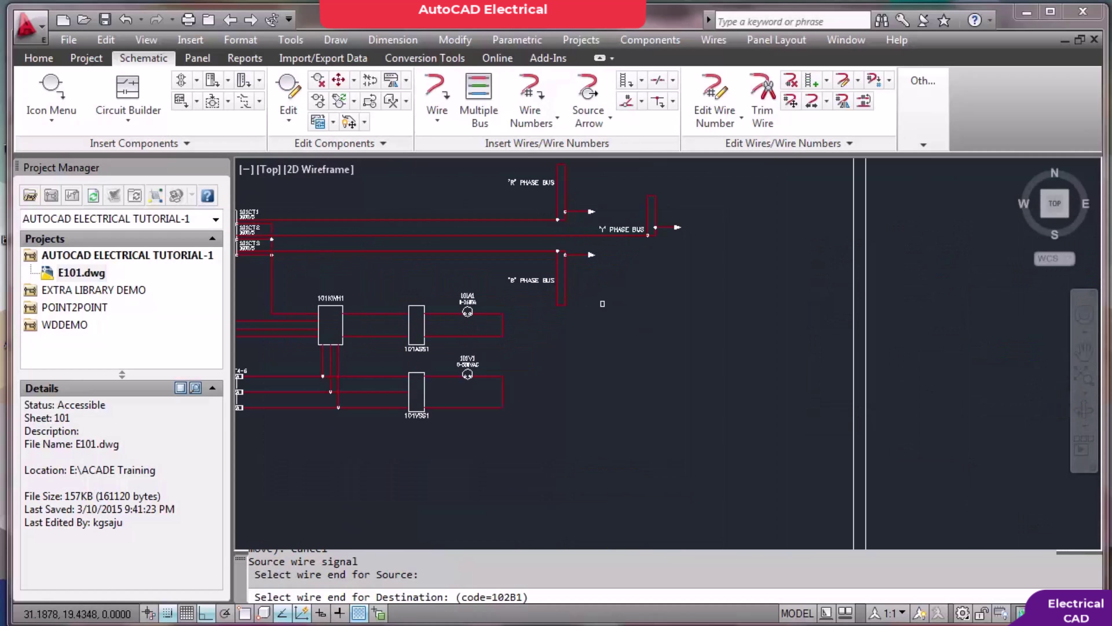
pyautogui.press('Return')
# Zoom to extents with Z, E and save the drawing
pyautogui.scroll(-3, 602, 303)
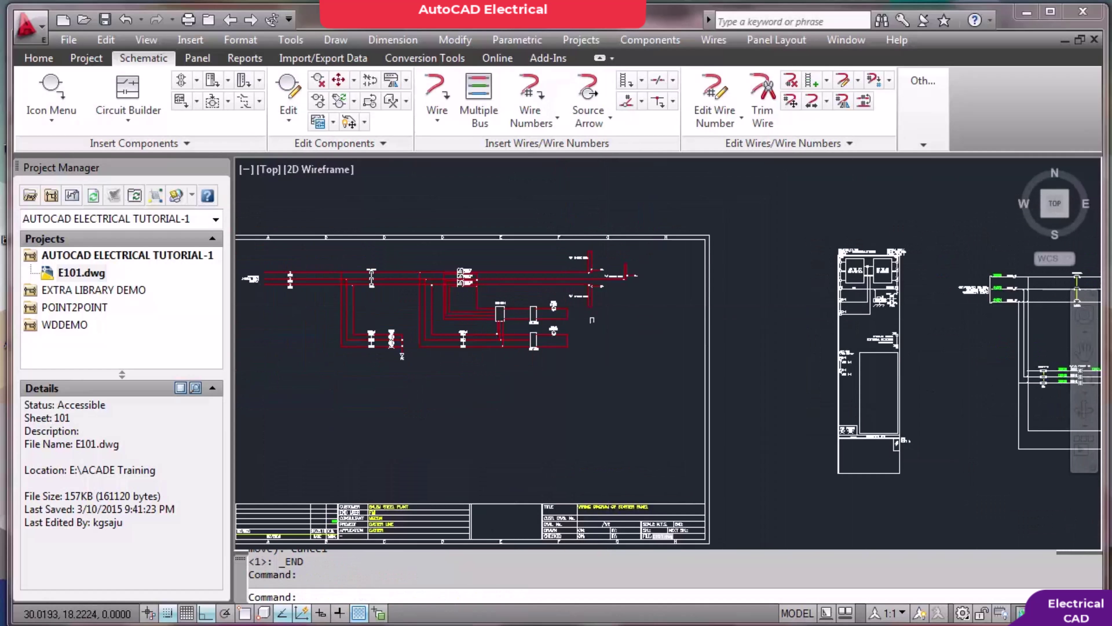
pyautogui.write('Z')
pyautogui.press('Return')
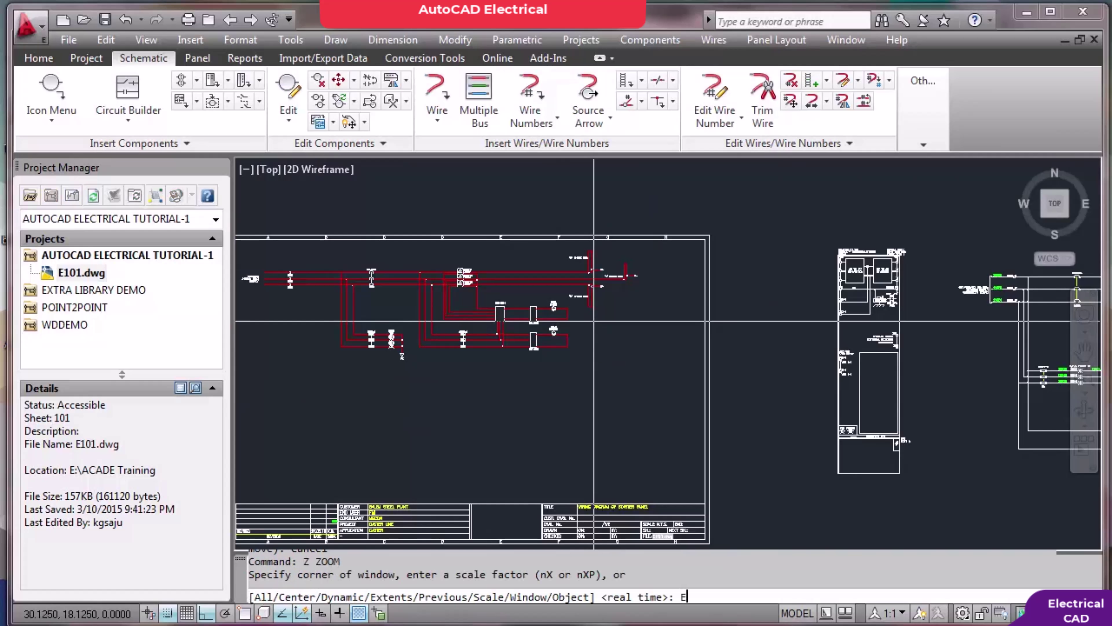
pyautogui.write('E')
pyautogui.press('Return')
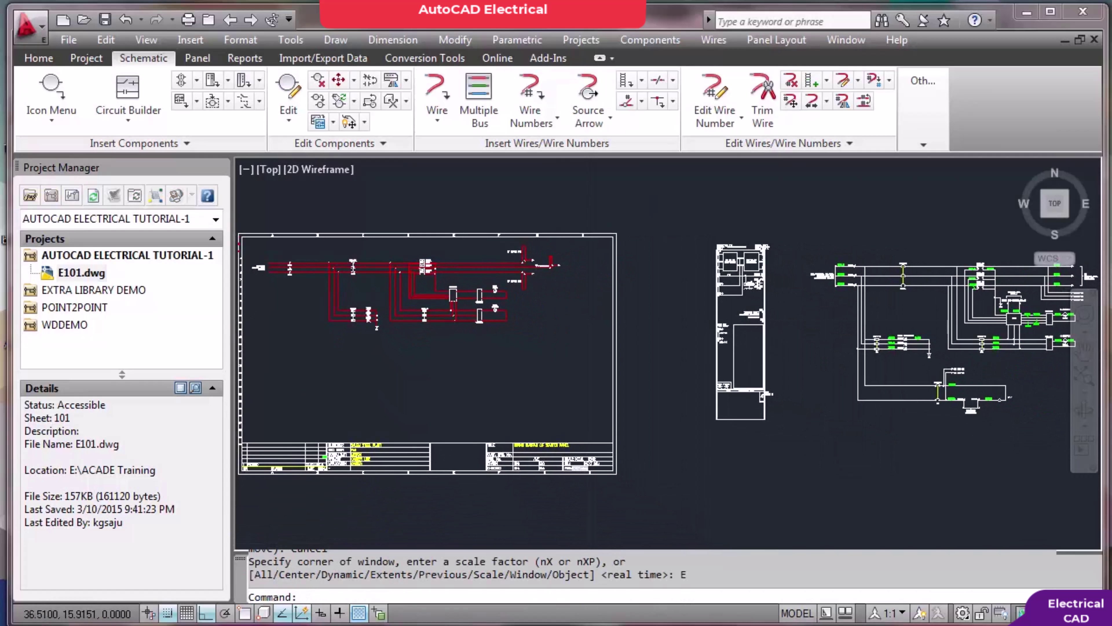
pyautogui.hotkey('ctrl', 's')
# Erase the right-hand schematic and the small drawing beside the E101 sheet
pyautogui.press('Escape')
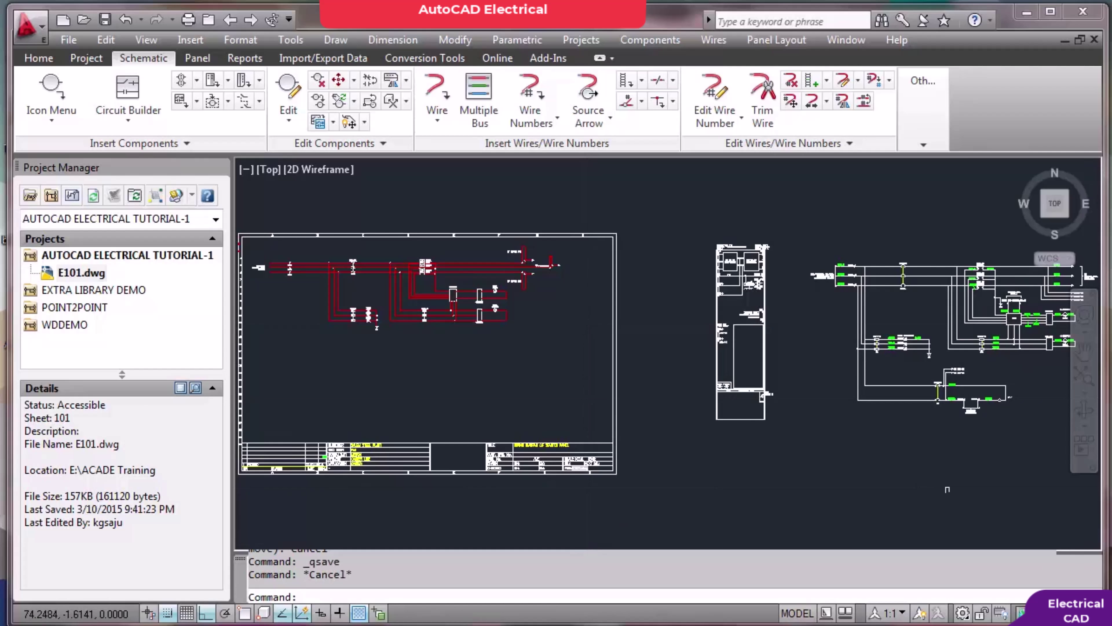
pyautogui.scroll(5, 977, 346)
pyautogui.scroll(-5, 977, 346)
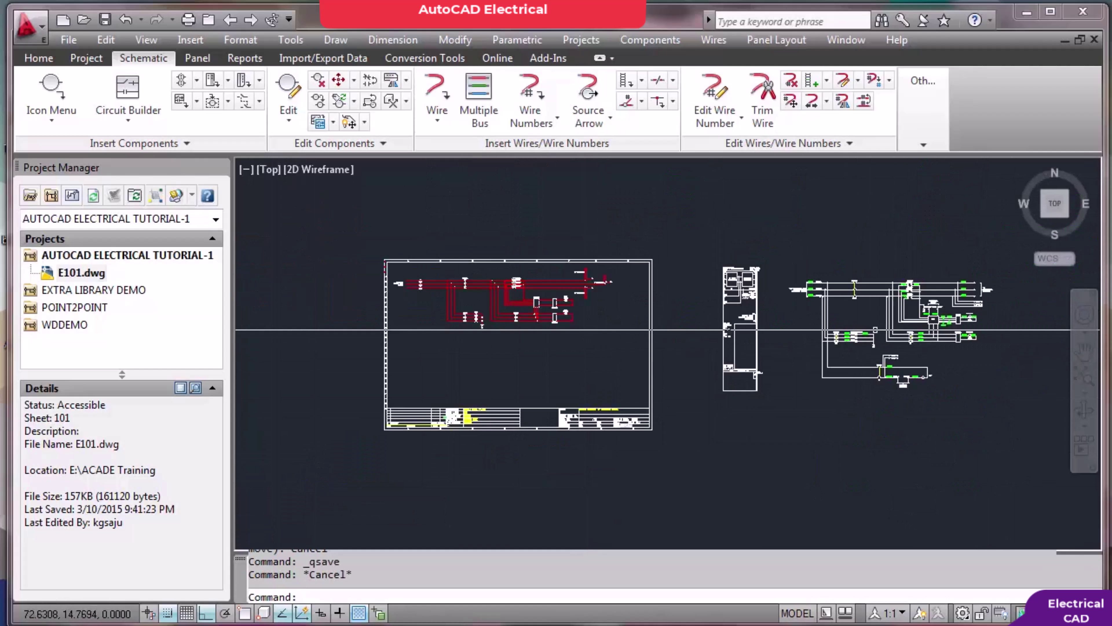
pyautogui.click(789, 266)
pyautogui.click(987, 410)
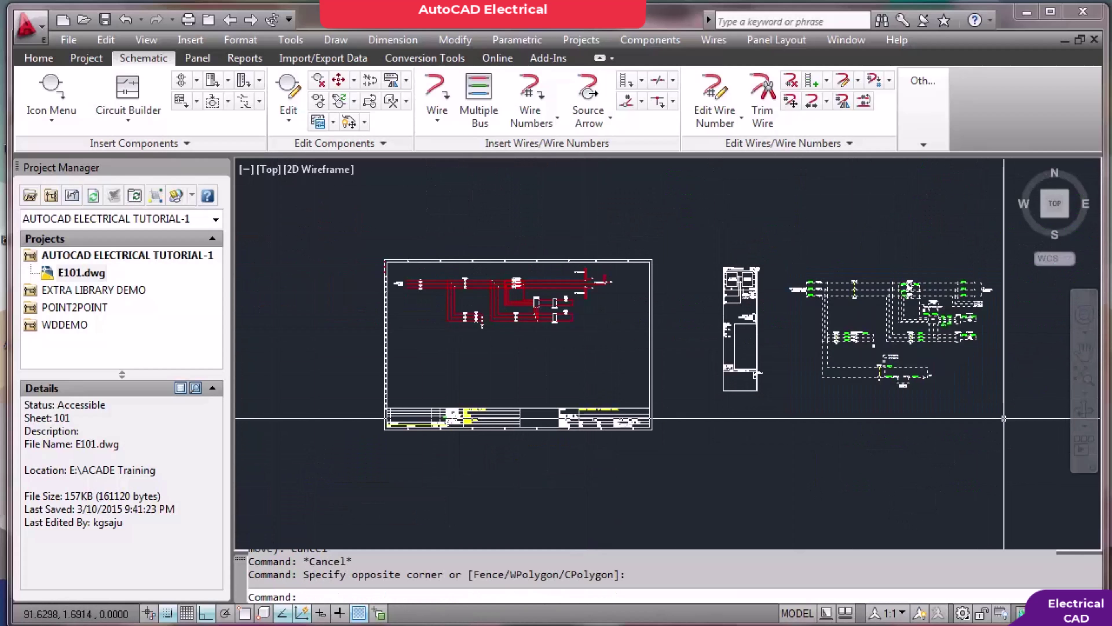
pyautogui.press('Delete')
pyautogui.click(837, 410)
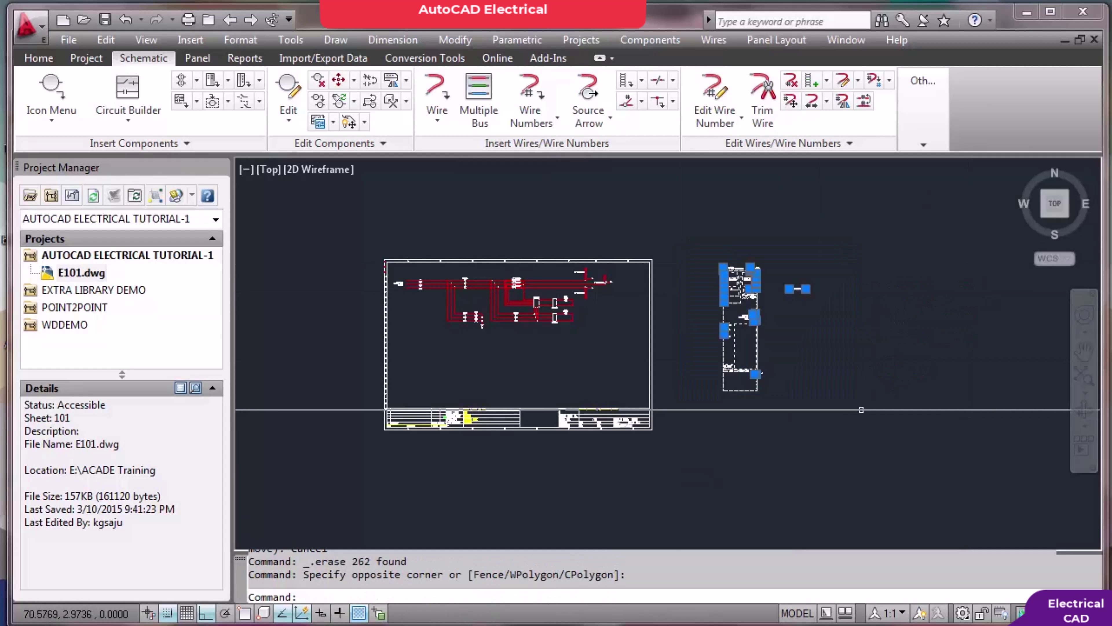
pyautogui.press('Delete')
# Zoom to extents (Z, E) and save the cleaned-up E101 drawing
pyautogui.write('z')
pyautogui.press('Return')
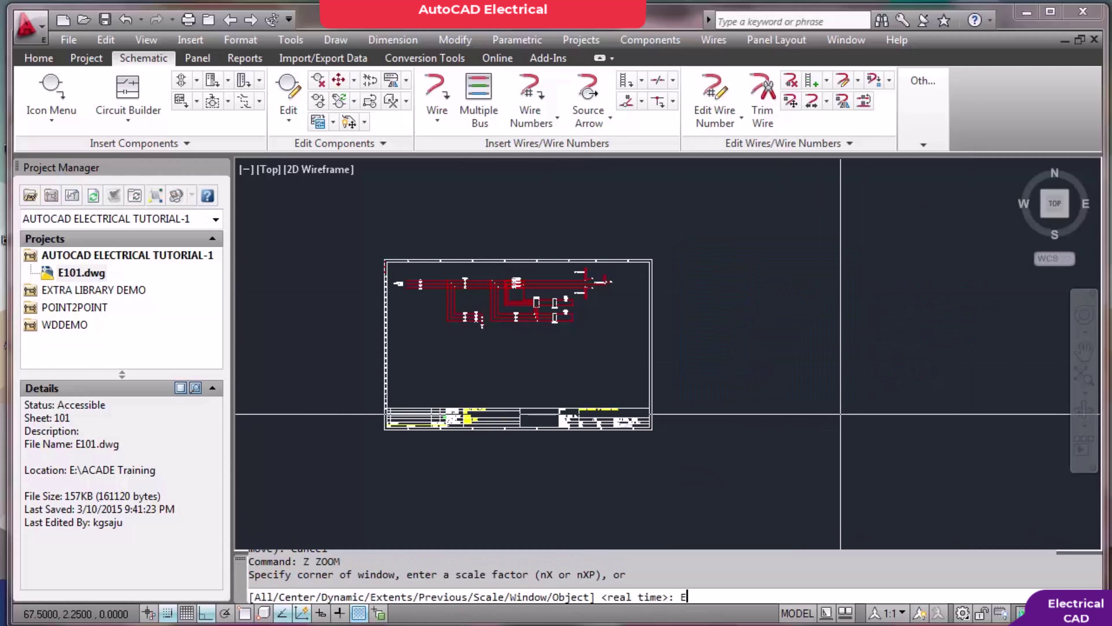
pyautogui.write('e')
pyautogui.press('Return')
pyautogui.hotkey('ctrl', 's')
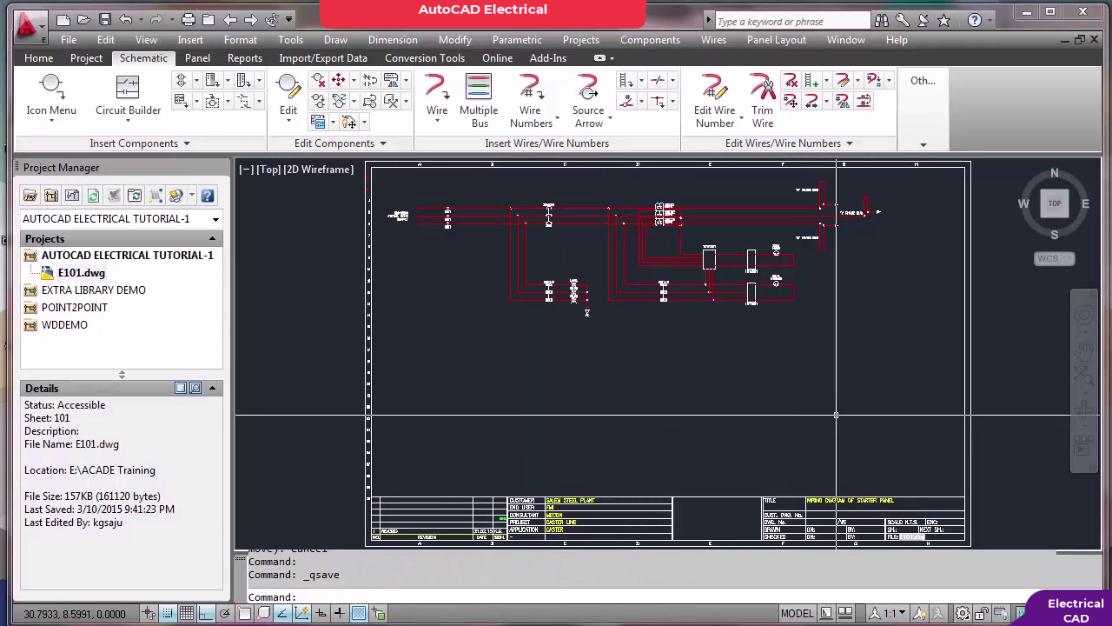
# Save the drawing under the new name E102
pyautogui.press('Return')
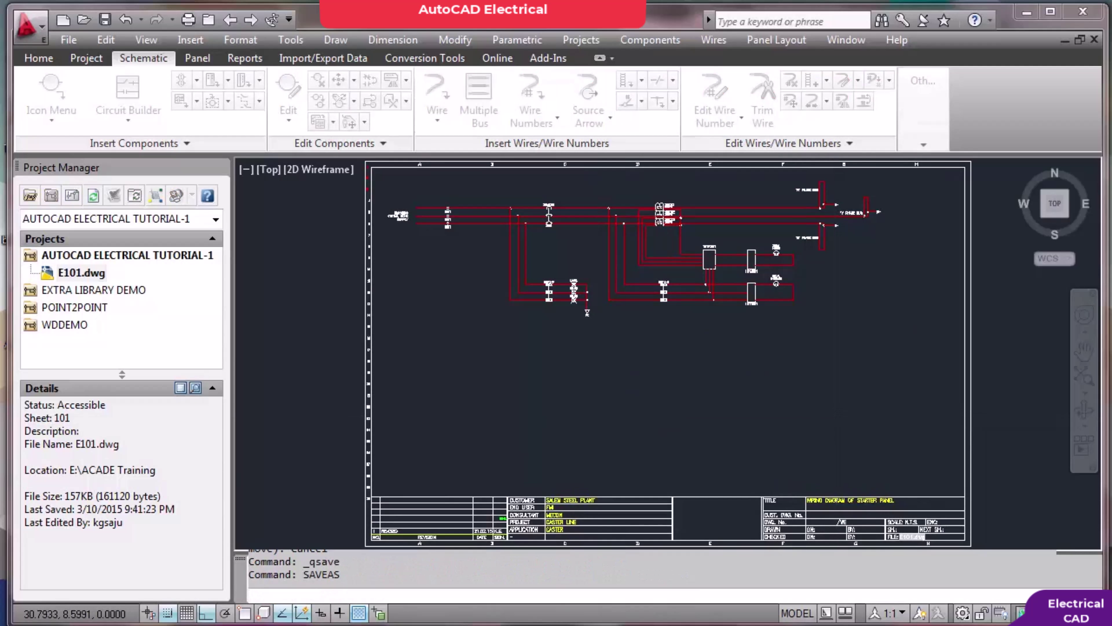
pyautogui.click(477, 457)
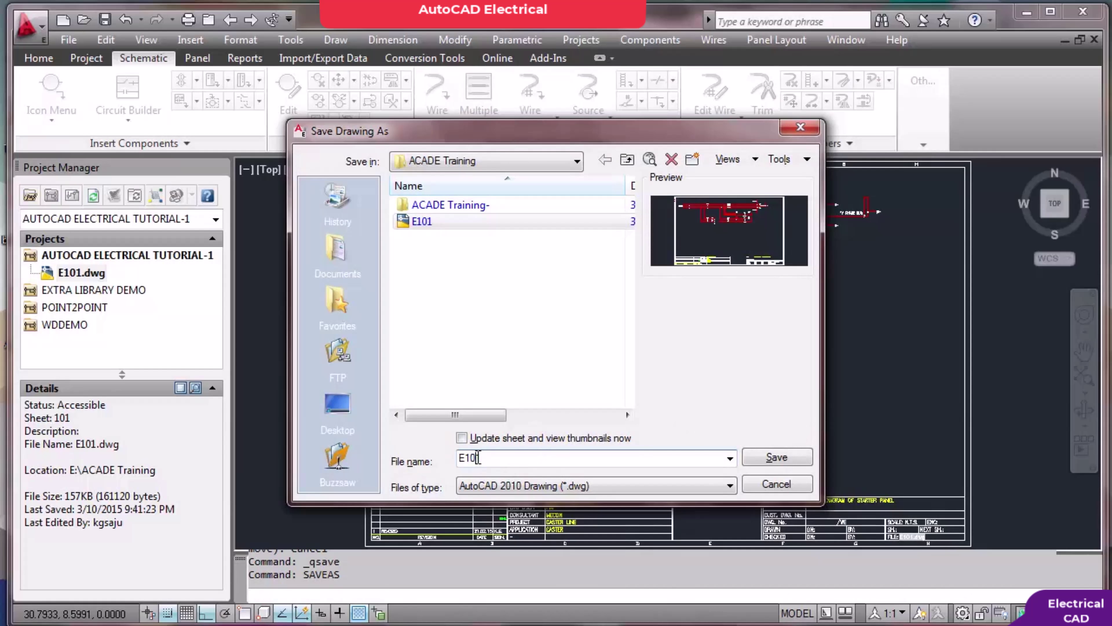
pyautogui.press('Return')
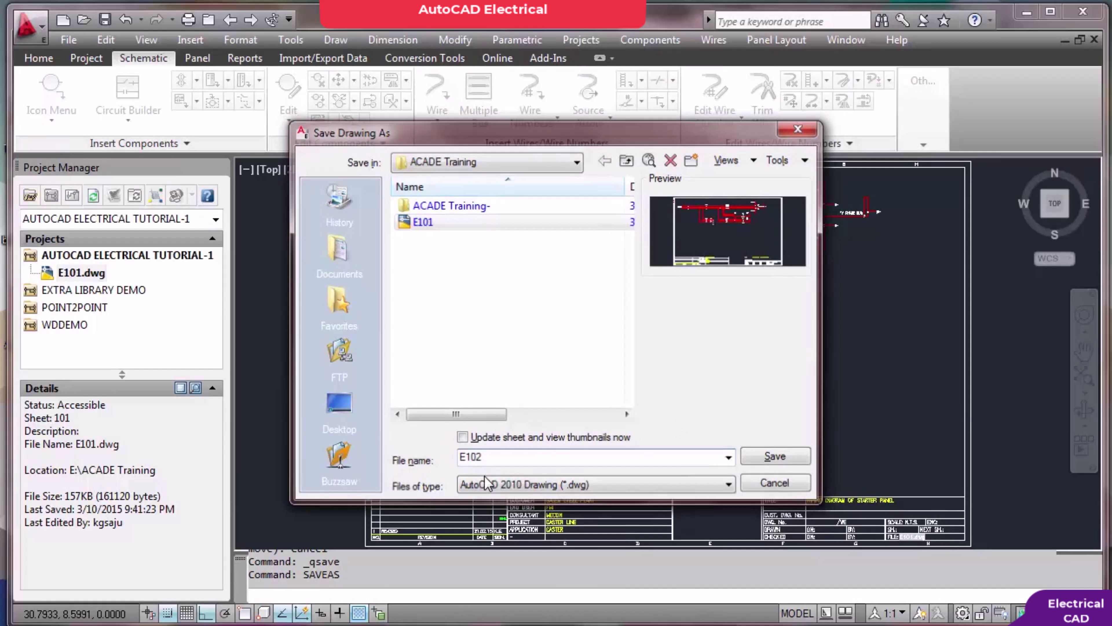
# Check the sheet number in E102's Drawing Properties and close them
pyautogui.click(923, 106)
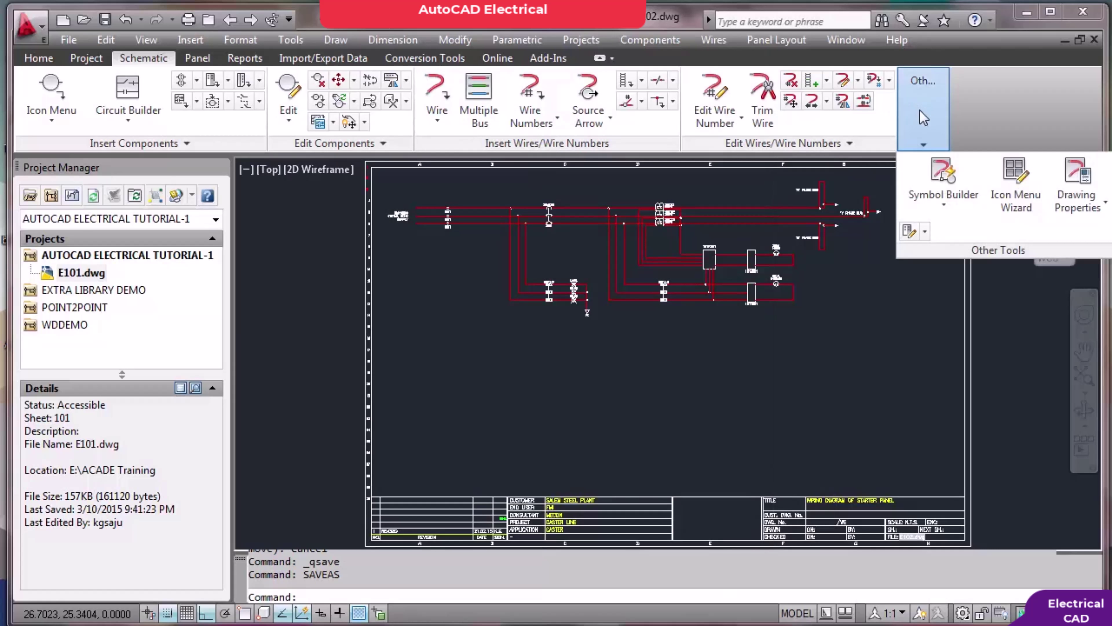
pyautogui.click(1078, 186)
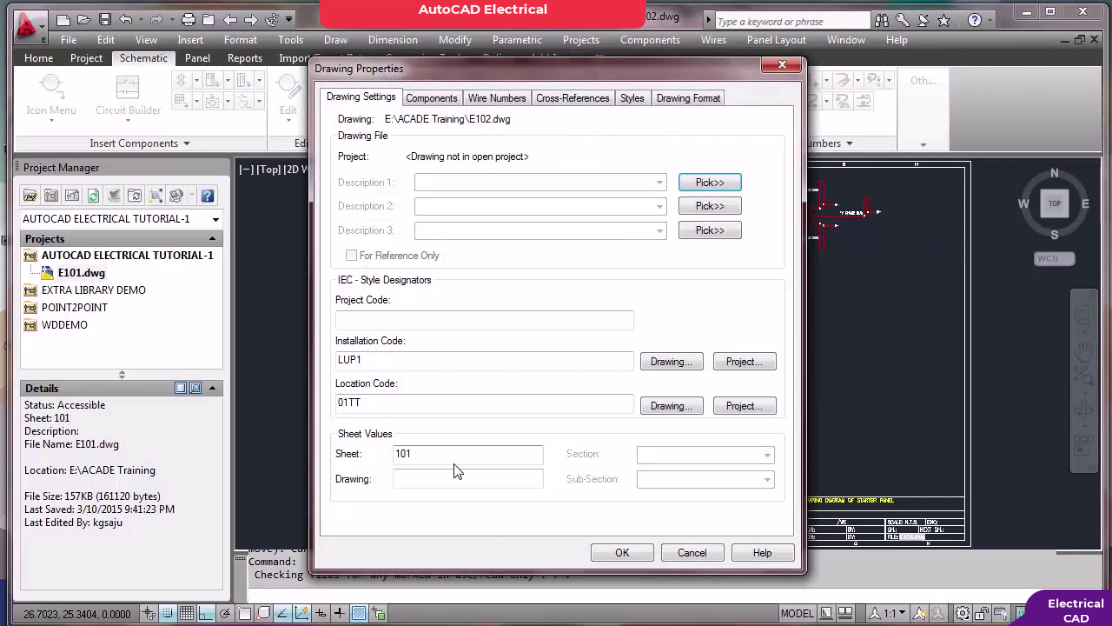
pyautogui.click(459, 460)
pyautogui.click(622, 552)
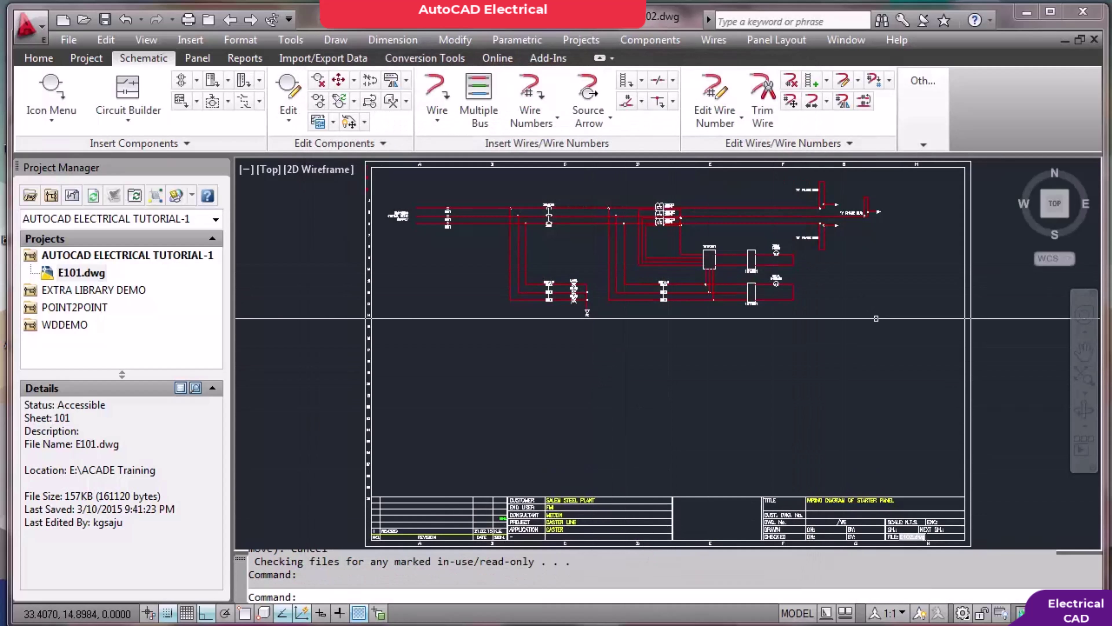
# Crossing-select and erase all schematic wiring, leaving the bare title block
pyautogui.click(893, 341)
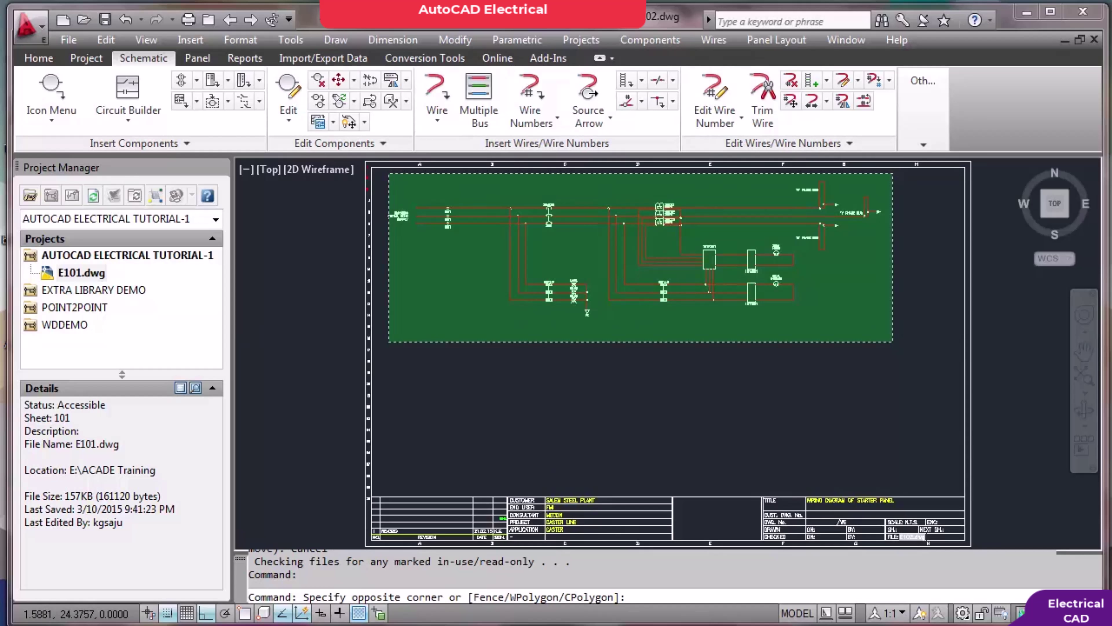
pyautogui.click(389, 173)
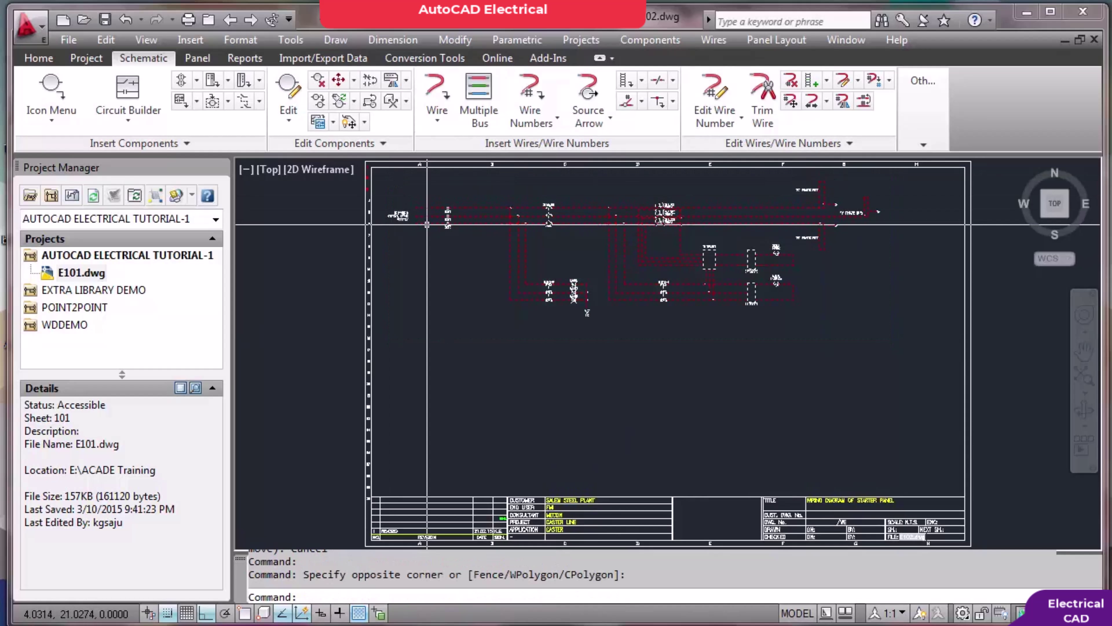
pyautogui.press('Delete')
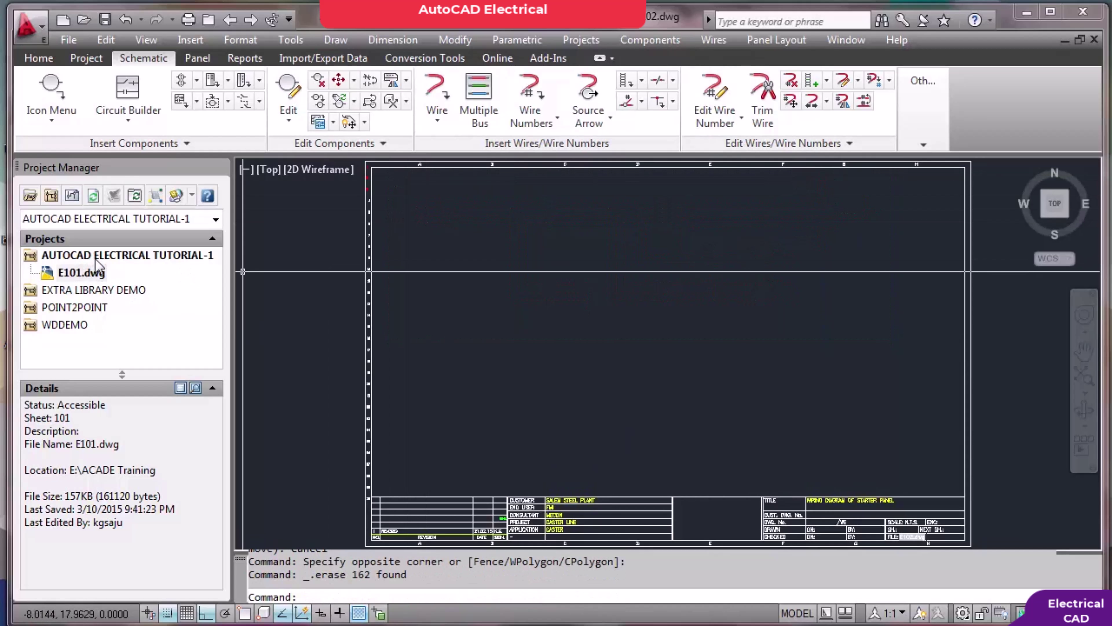
# Add the active E102 drawing to the tutorial project, dismissing the defaults prompt
pyautogui.rightClick(101, 261)
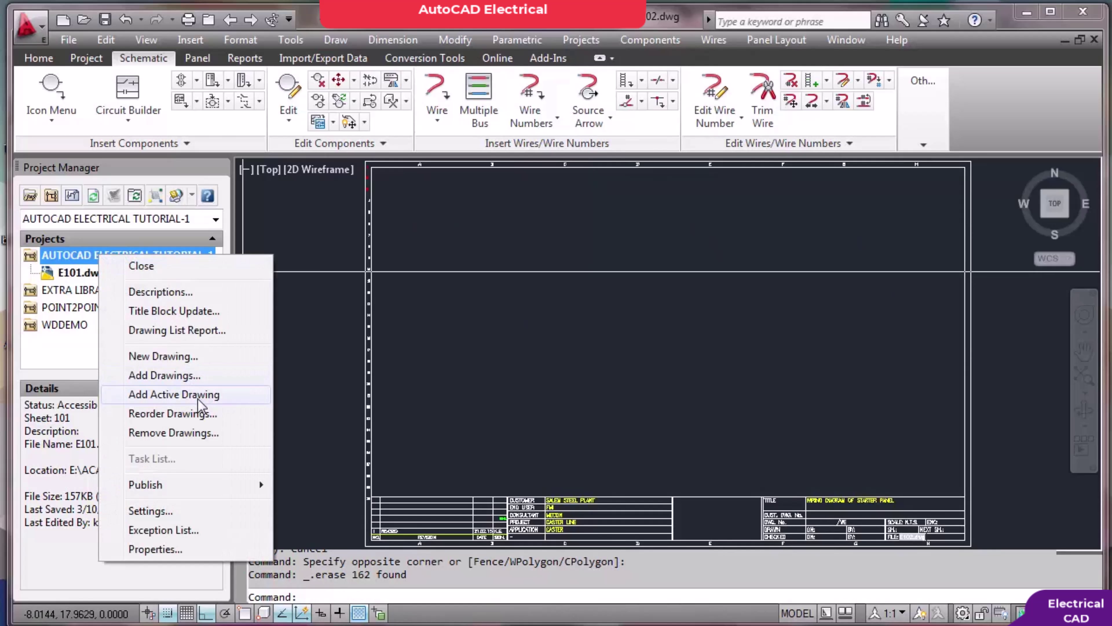
pyautogui.click(176, 394)
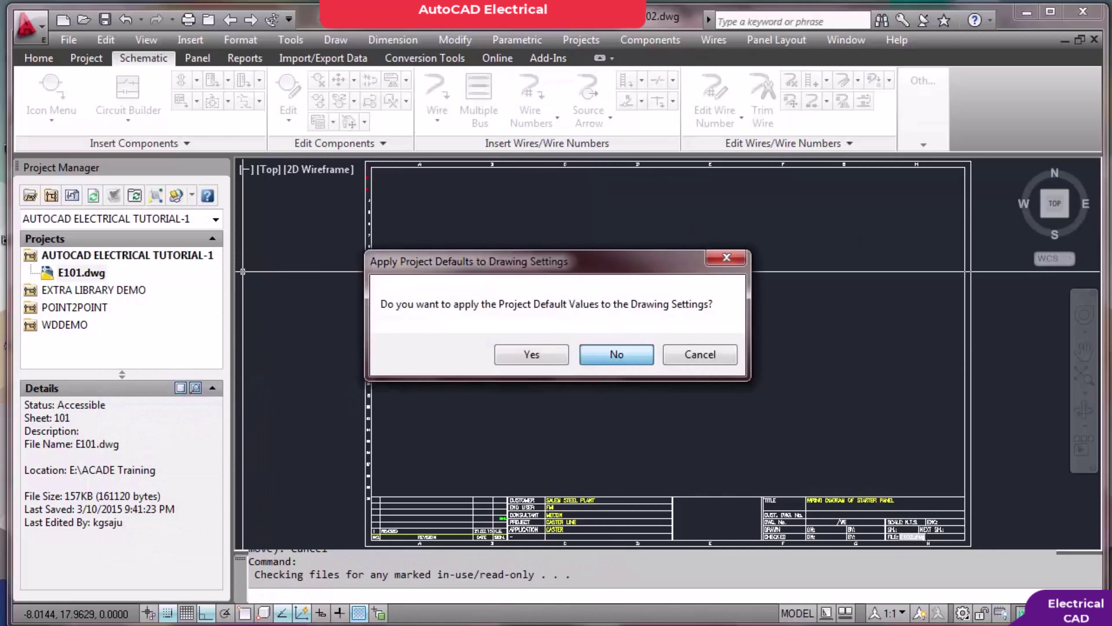
pyautogui.click(564, 352)
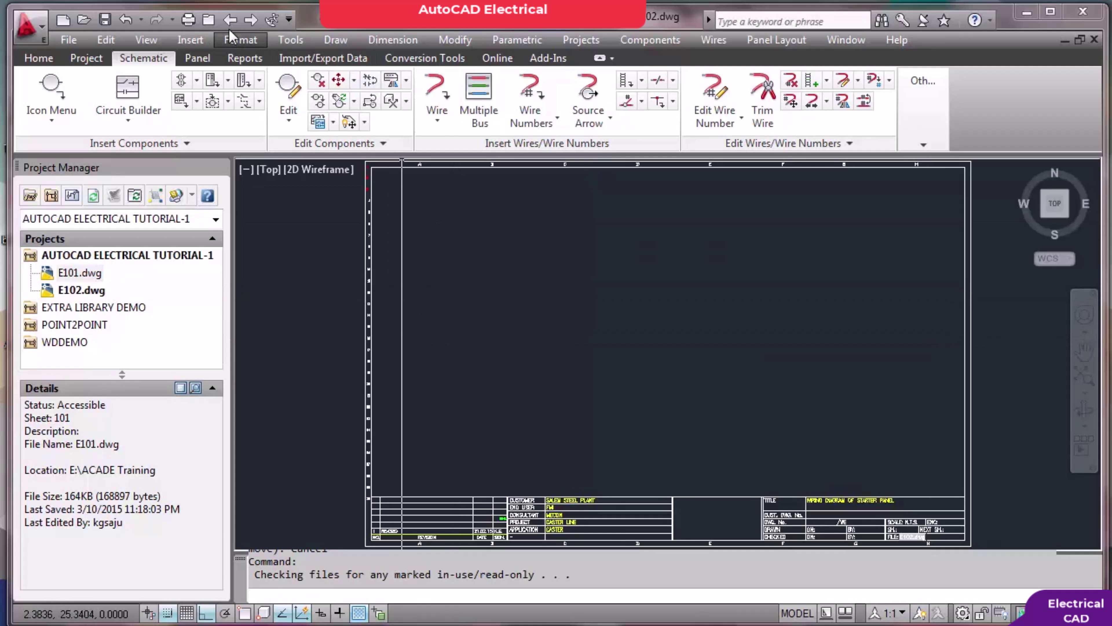
# Open E101.dwg from the project, saving changes to E102 first
pyautogui.click(230, 21)
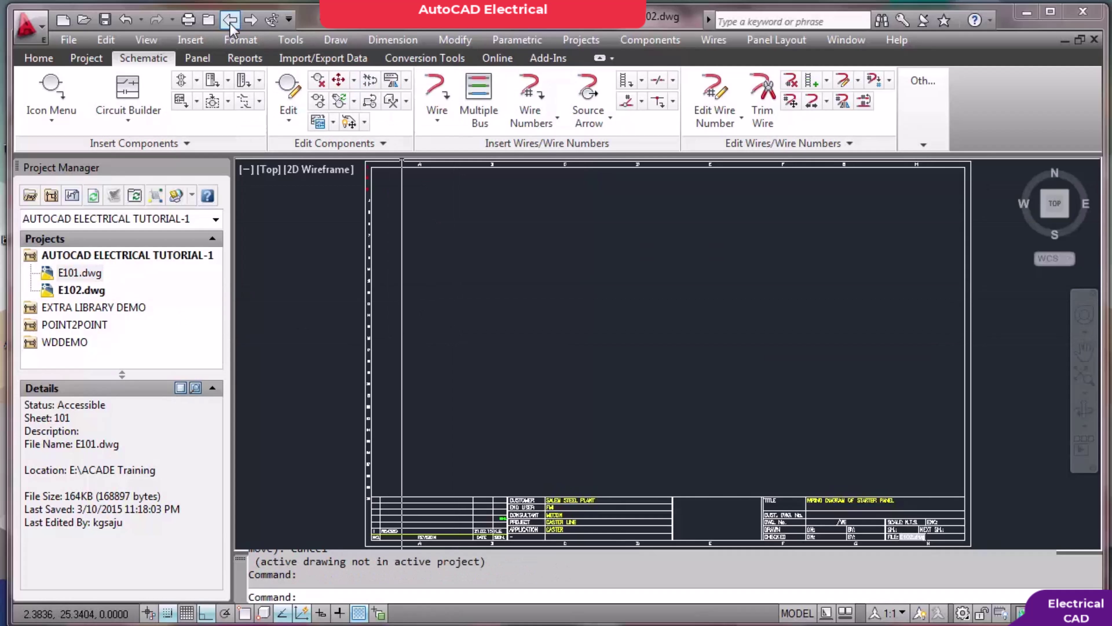
pyautogui.press('Escape')
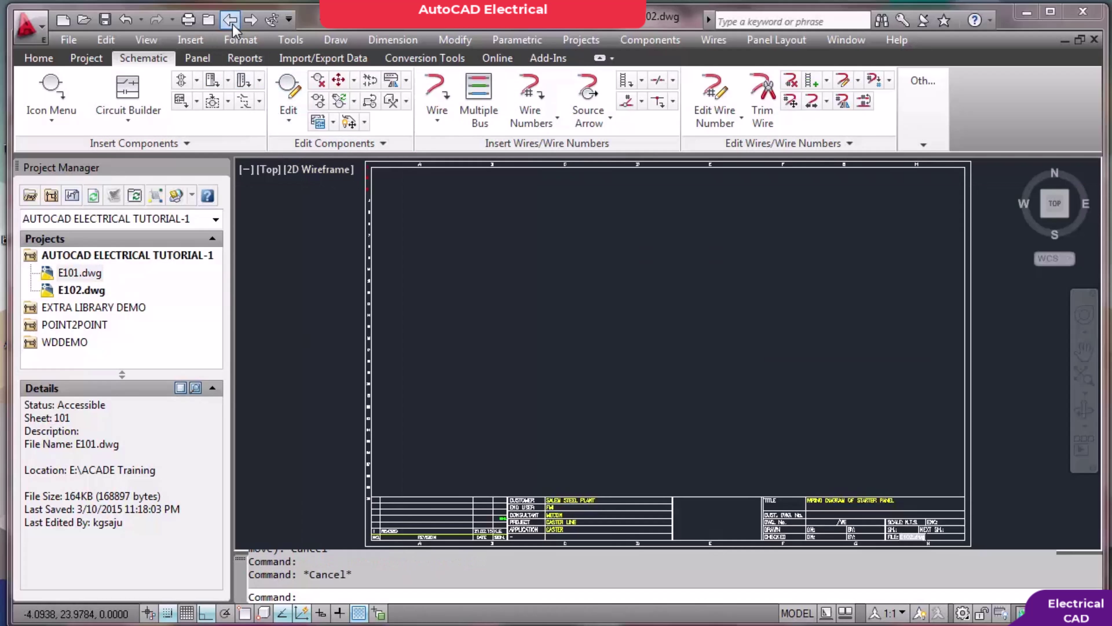
pyautogui.click(231, 22)
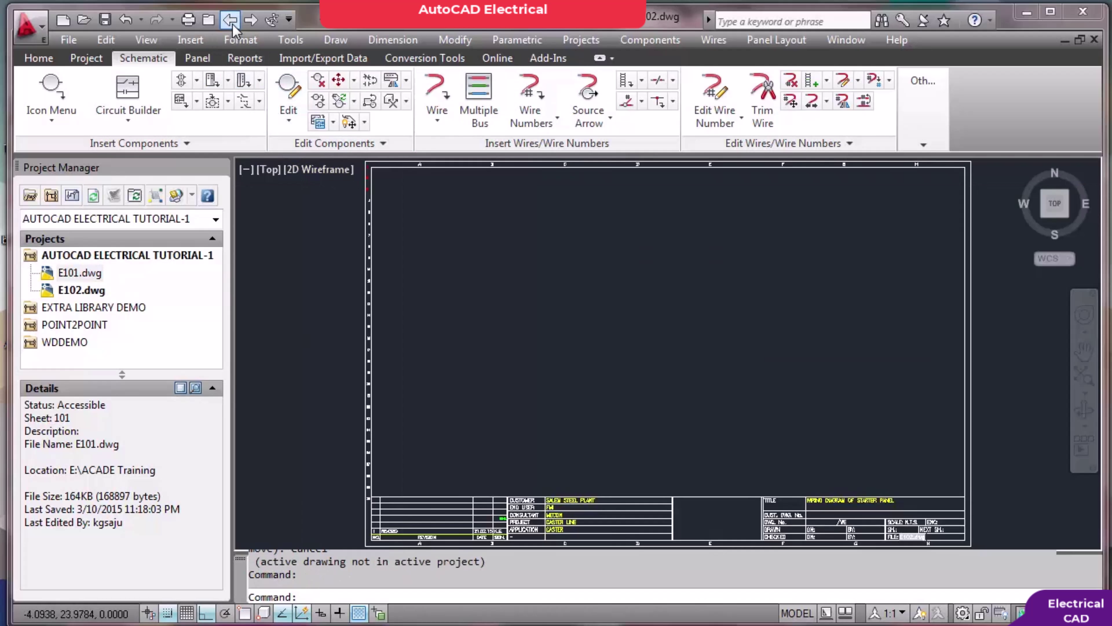
pyautogui.doubleClick(93, 272)
pyautogui.click(516, 367)
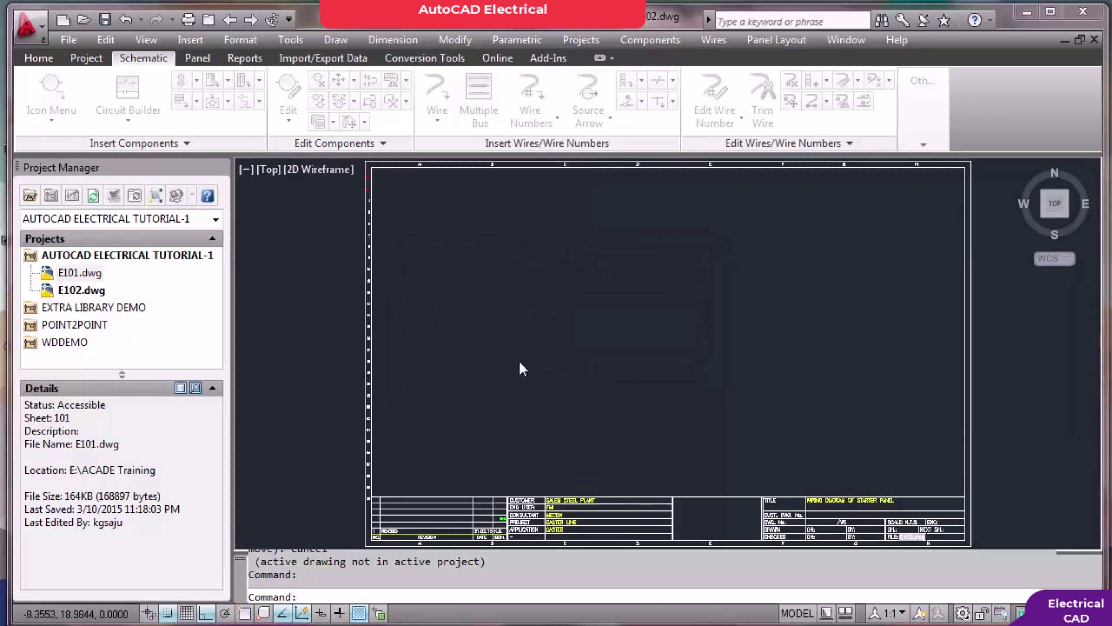
# Toggle between E101 and E102 with Previous/Next Drawing, ending on the empty E102 sheet
pyautogui.click(252, 25)
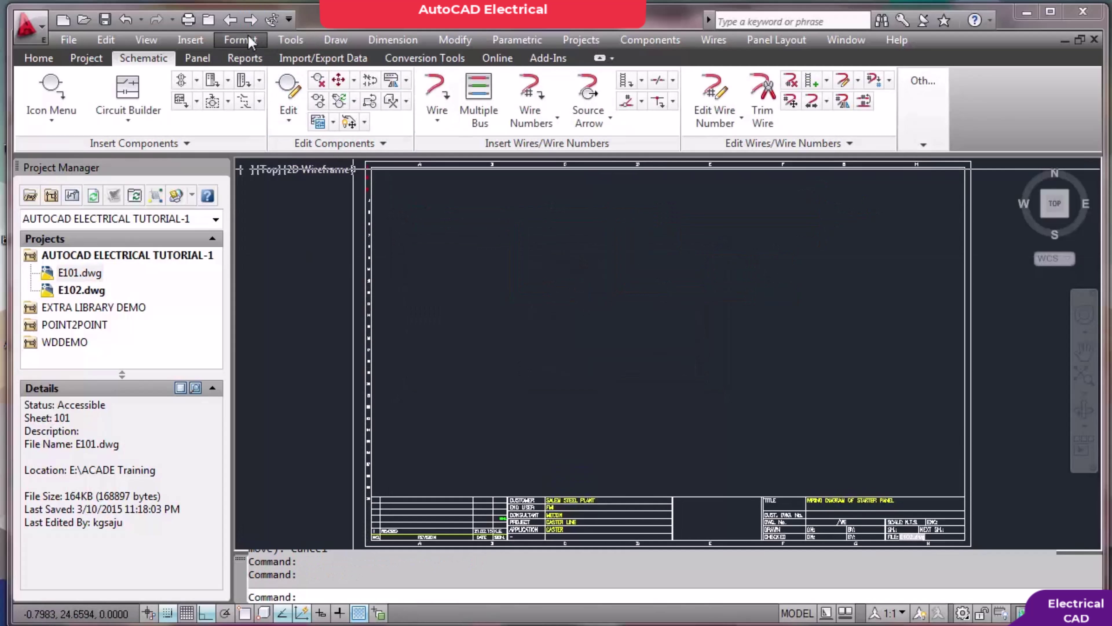
pyautogui.click(232, 21)
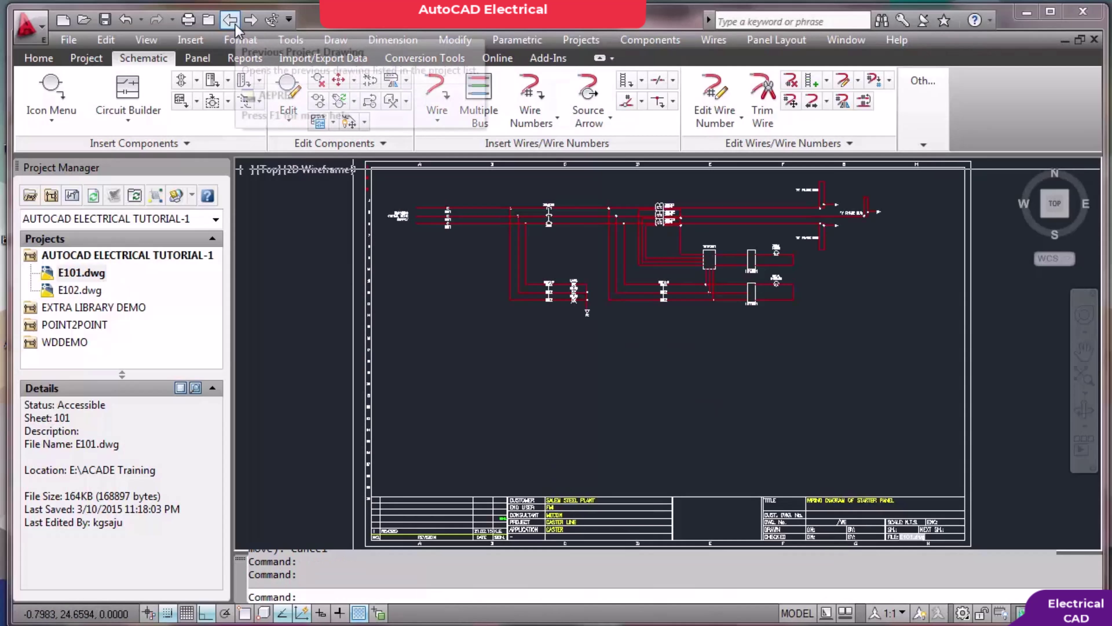
pyautogui.click(231, 21)
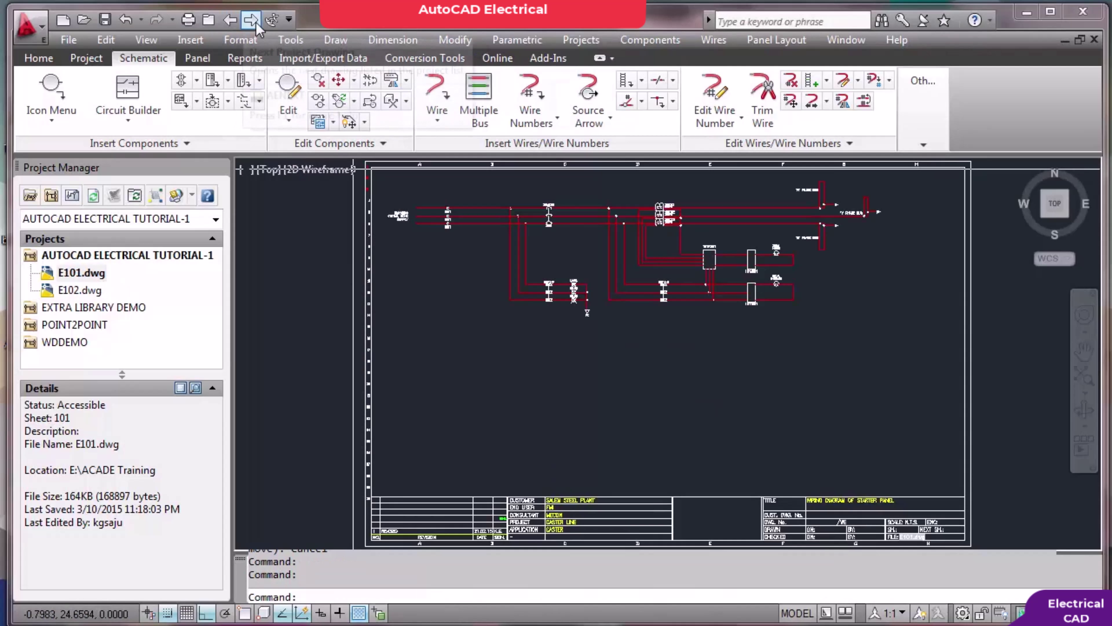
pyautogui.click(231, 21)
pyautogui.click(250, 19)
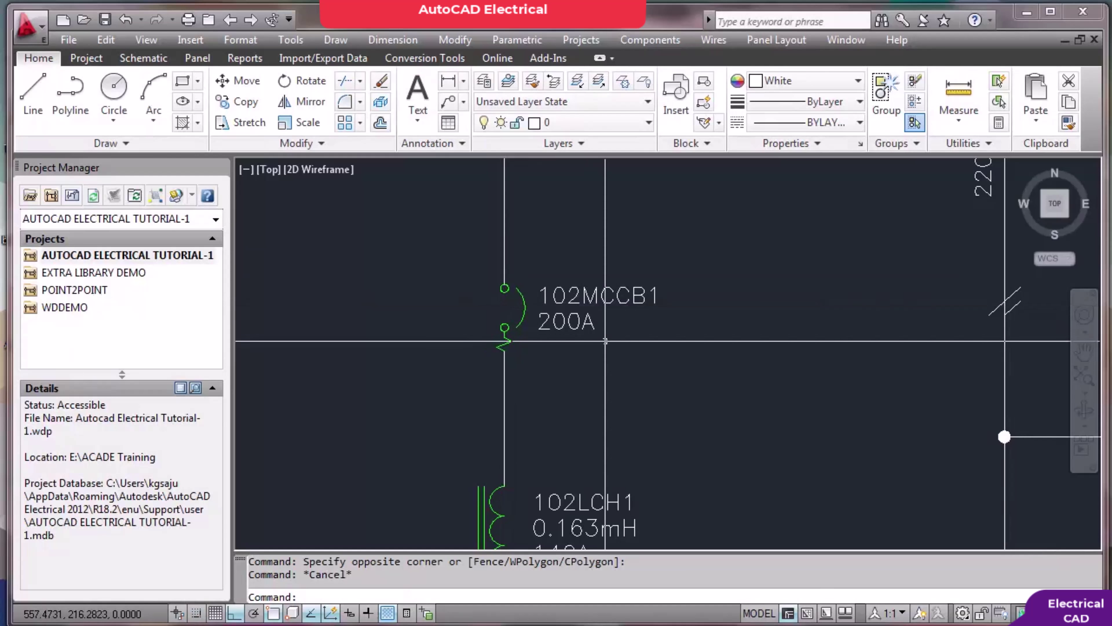
# Pan and zoom to the PF755 drive circuit, then return to the blank-sheet window
pyautogui.scroll(-5, 648, 368)
pyautogui.scroll(-3, 508, 393)
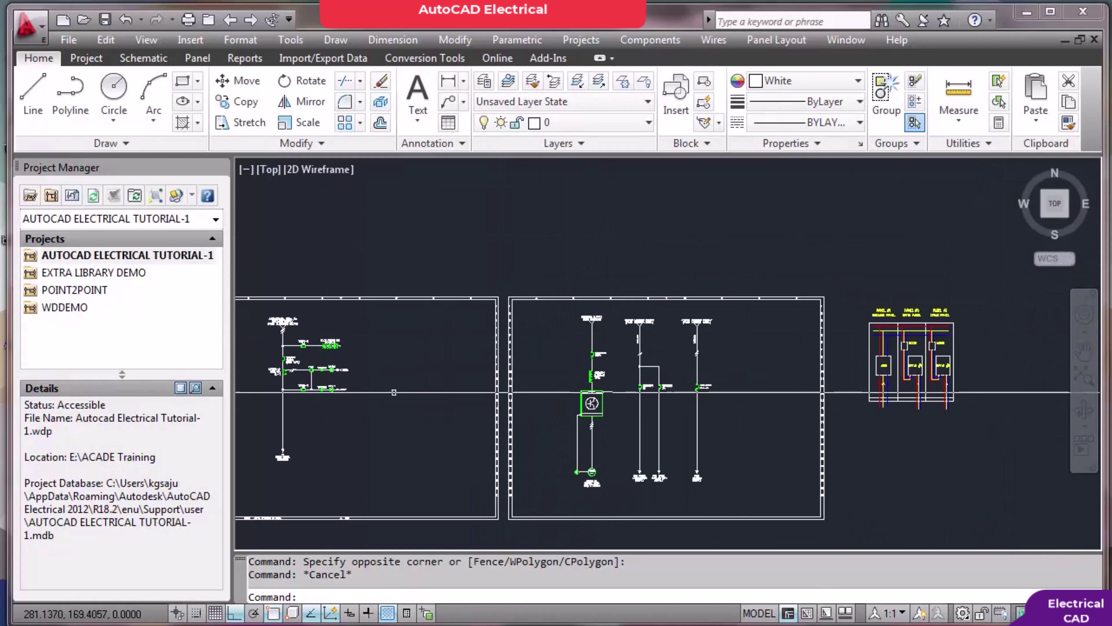
pyautogui.scroll(5, 526, 380)
pyautogui.moveTo(959, 402); pyautogui.dragTo(636, 350, button='middle')
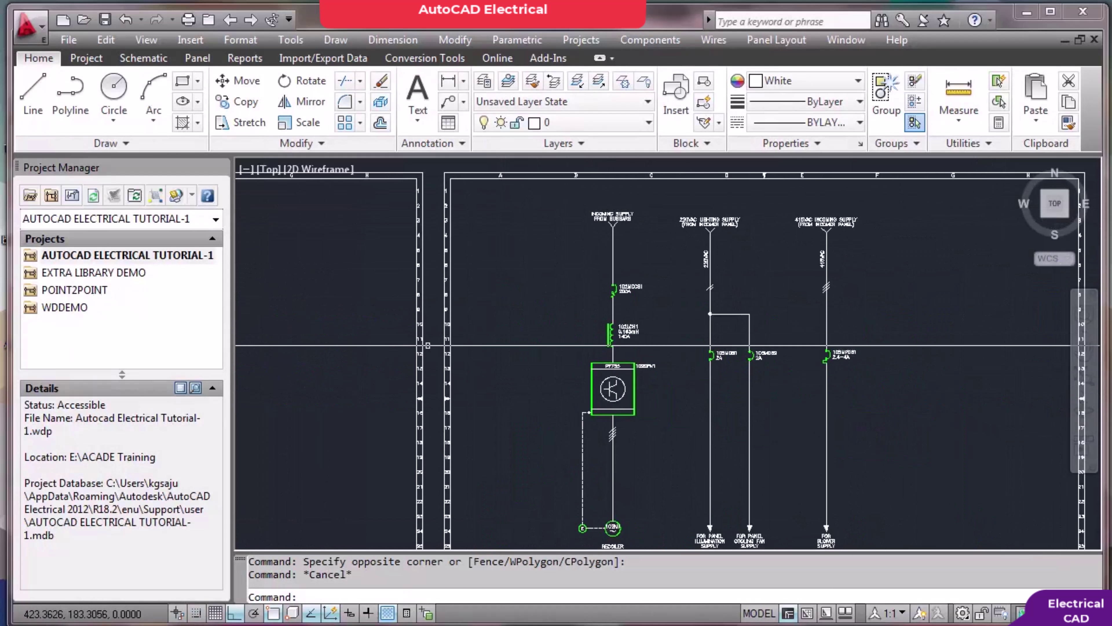
pyautogui.scroll(3, 636, 349)
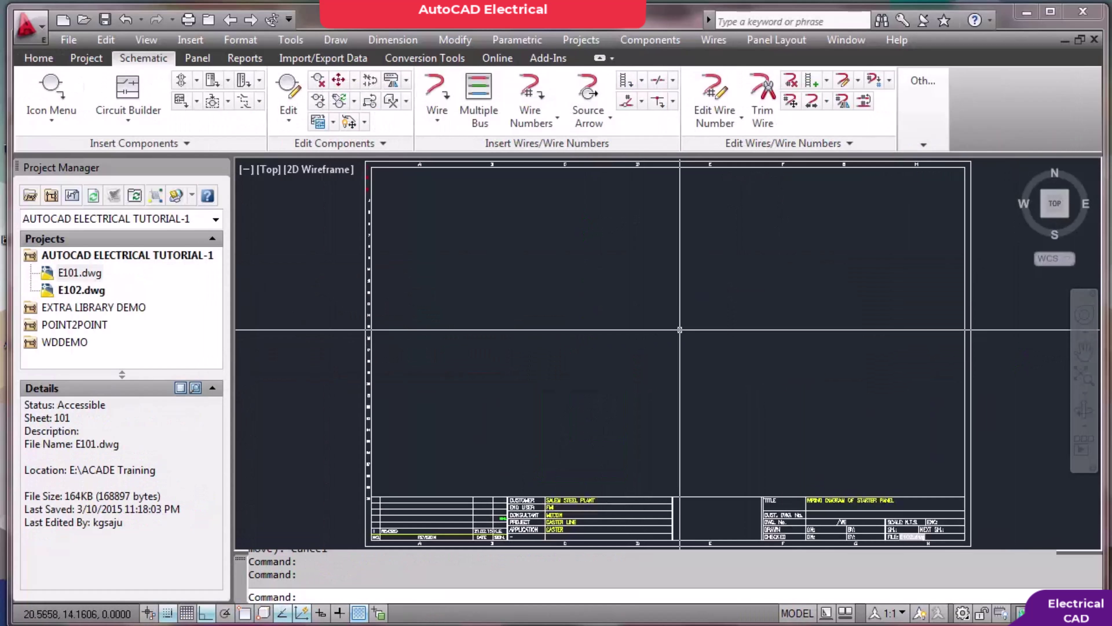
pyautogui.hotkey('alt', 'Tab')
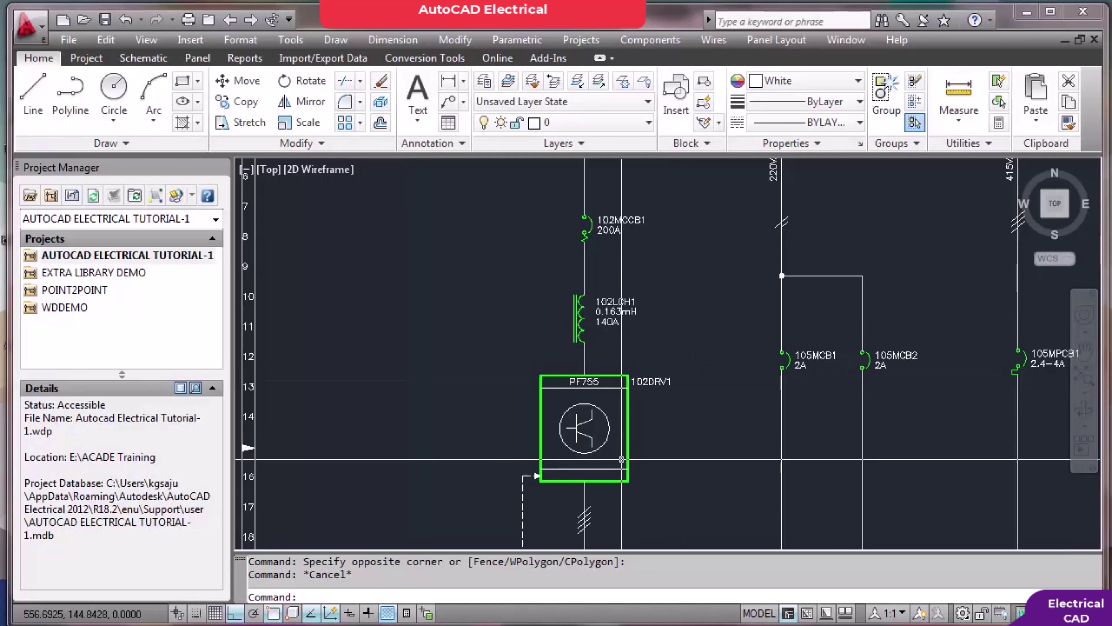
pyautogui.hotkey('alt', 'Tab')
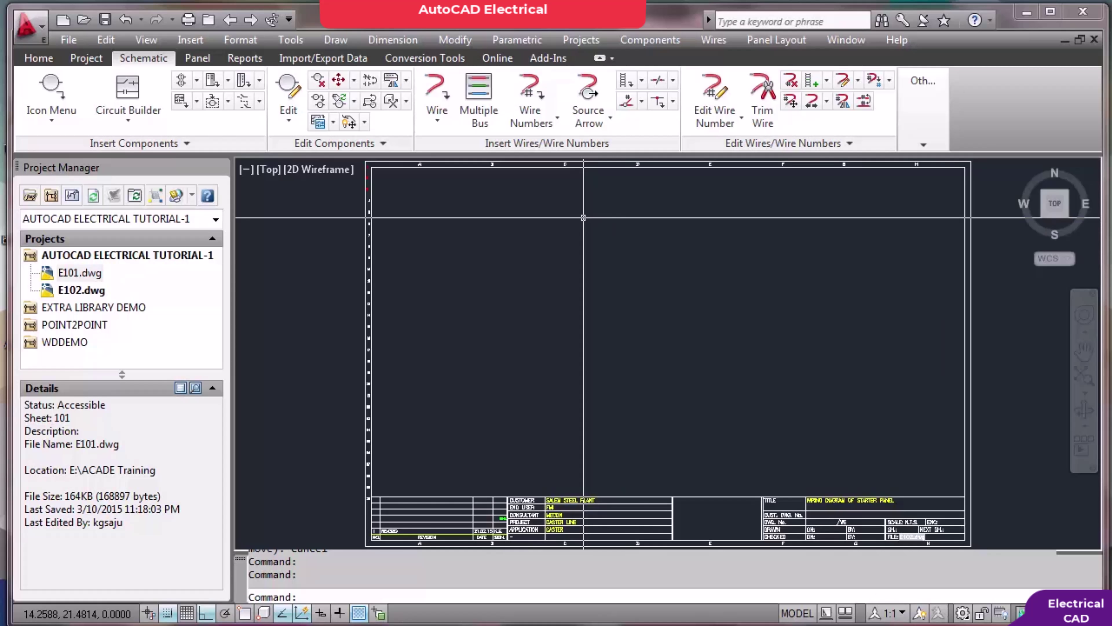
# Insert the DRV1_002 drive symbol from the Sym folder at a point on the sheet
pyautogui.click(56, 116)
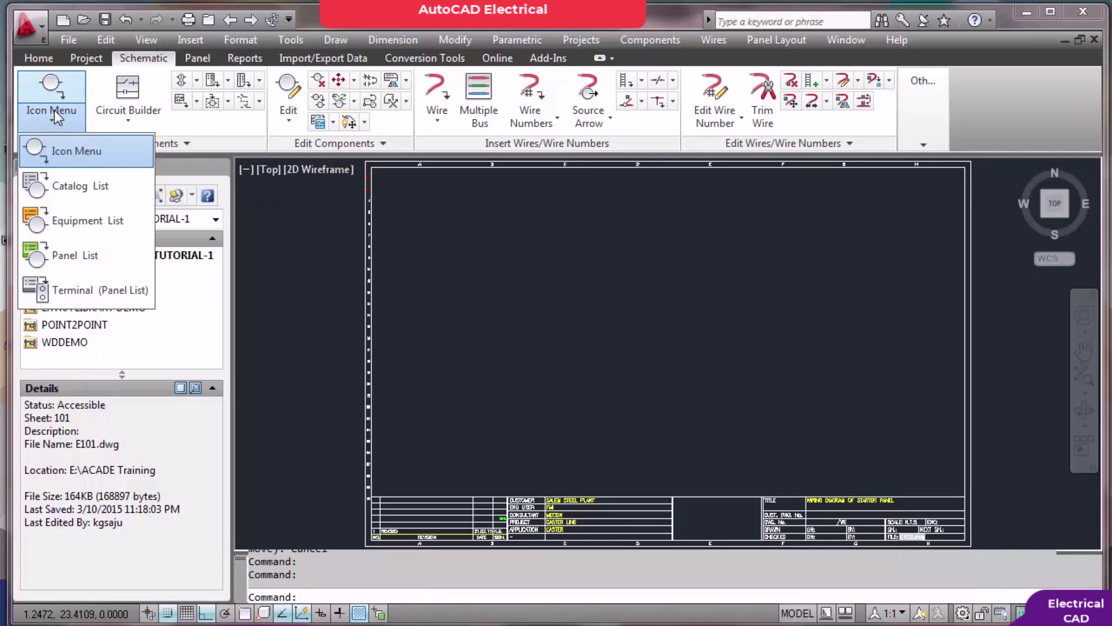
pyautogui.click(57, 146)
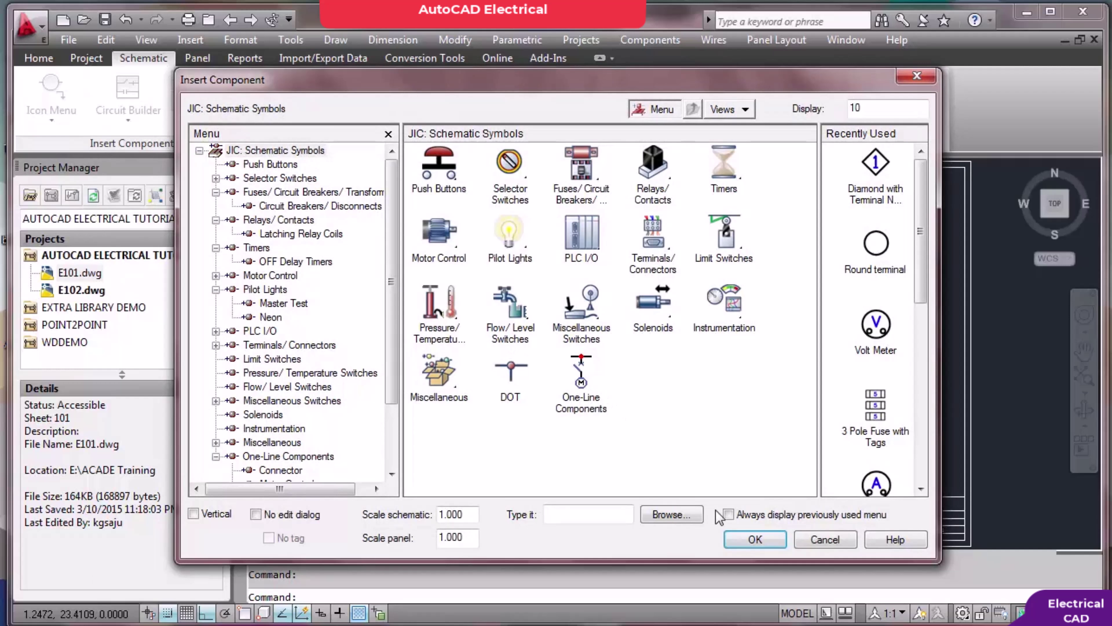
pyautogui.click(690, 520)
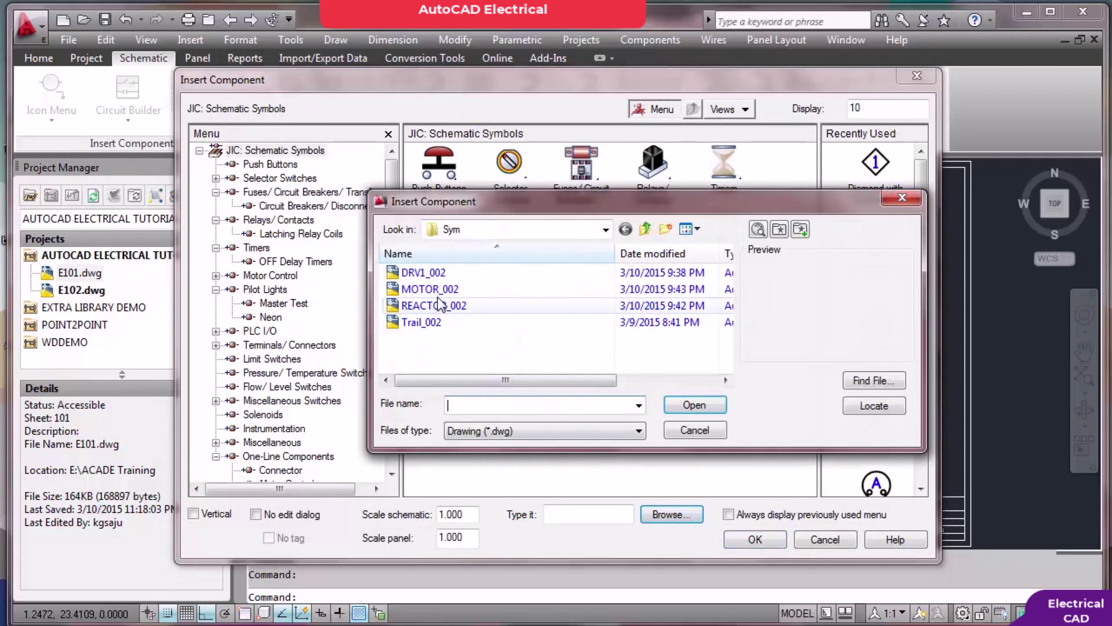
pyautogui.click(441, 274)
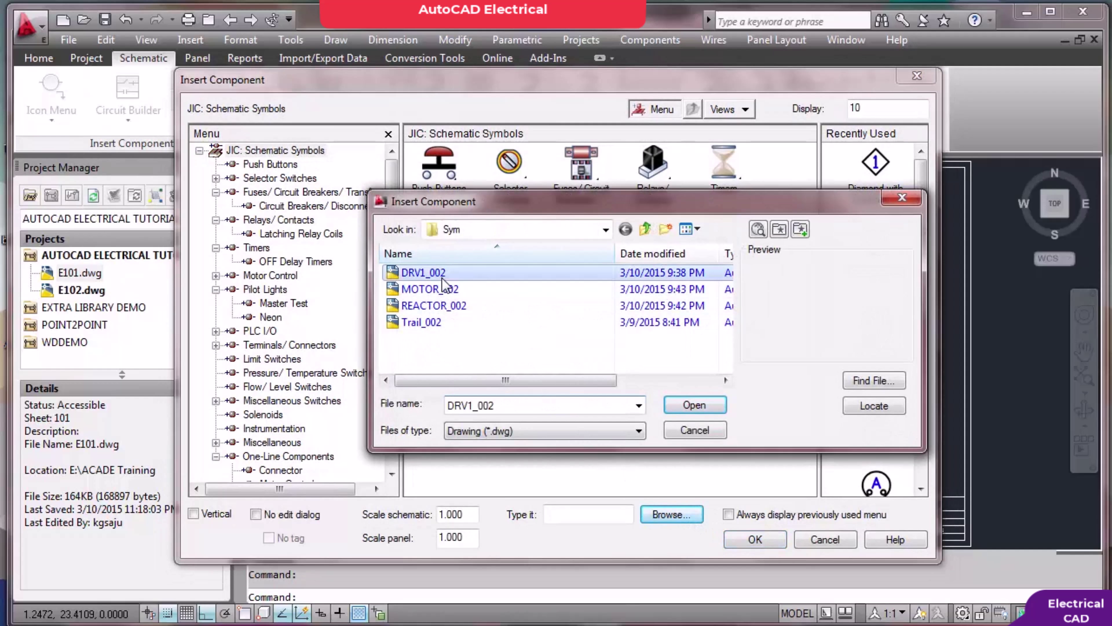
pyautogui.click(685, 405)
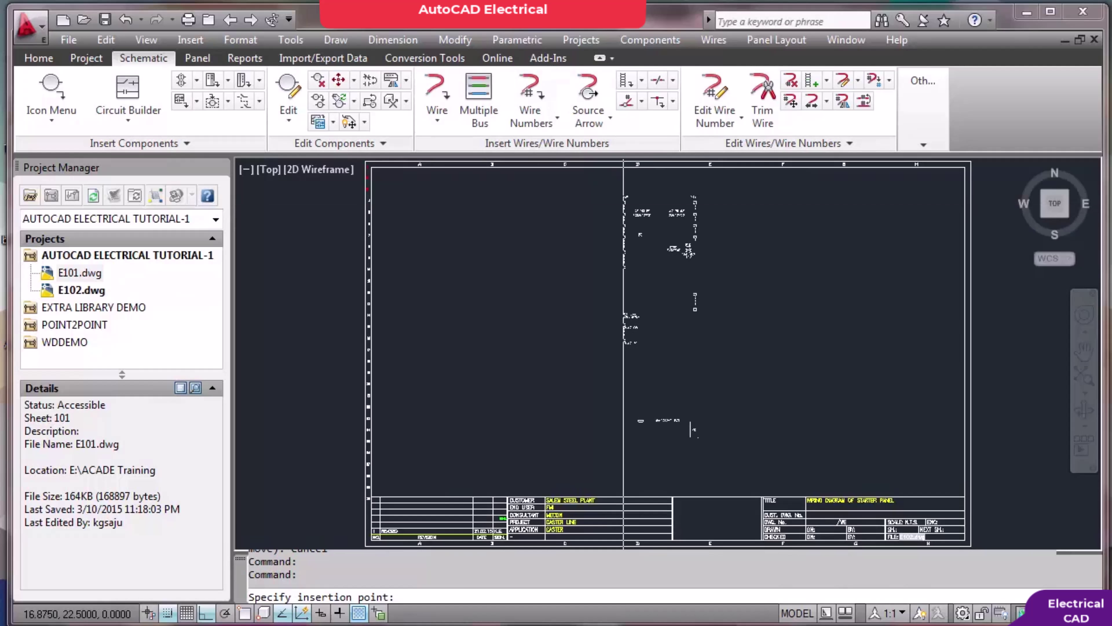
pyautogui.click(515, 247)
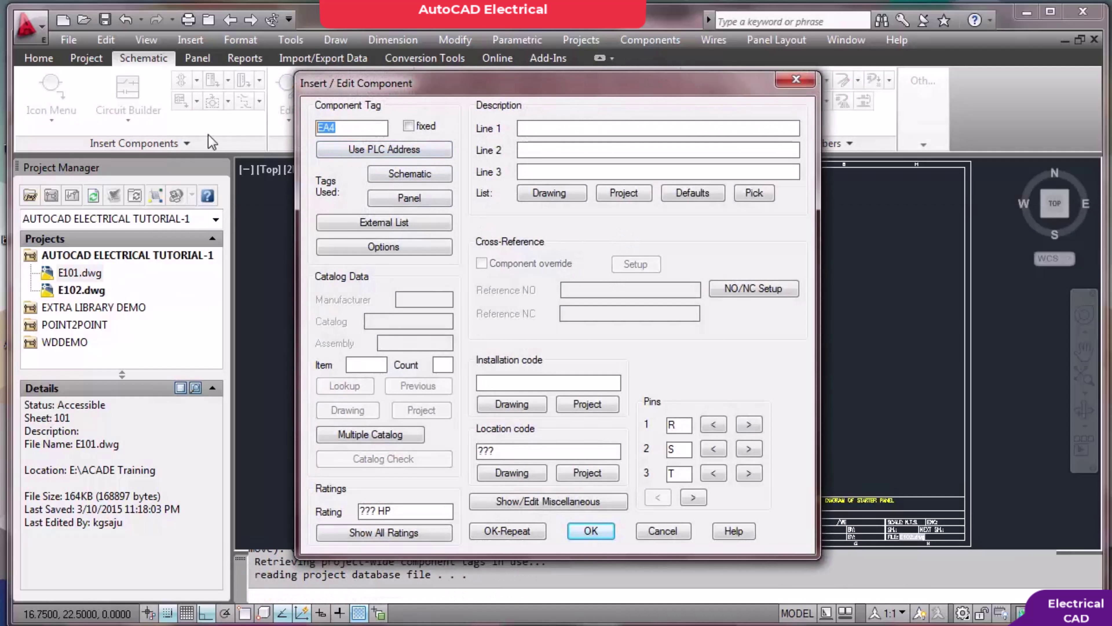
# Tag the drive 102DRV1, clear its location code, leave ratings unchanged, and place it
pyautogui.write('102DRV1')
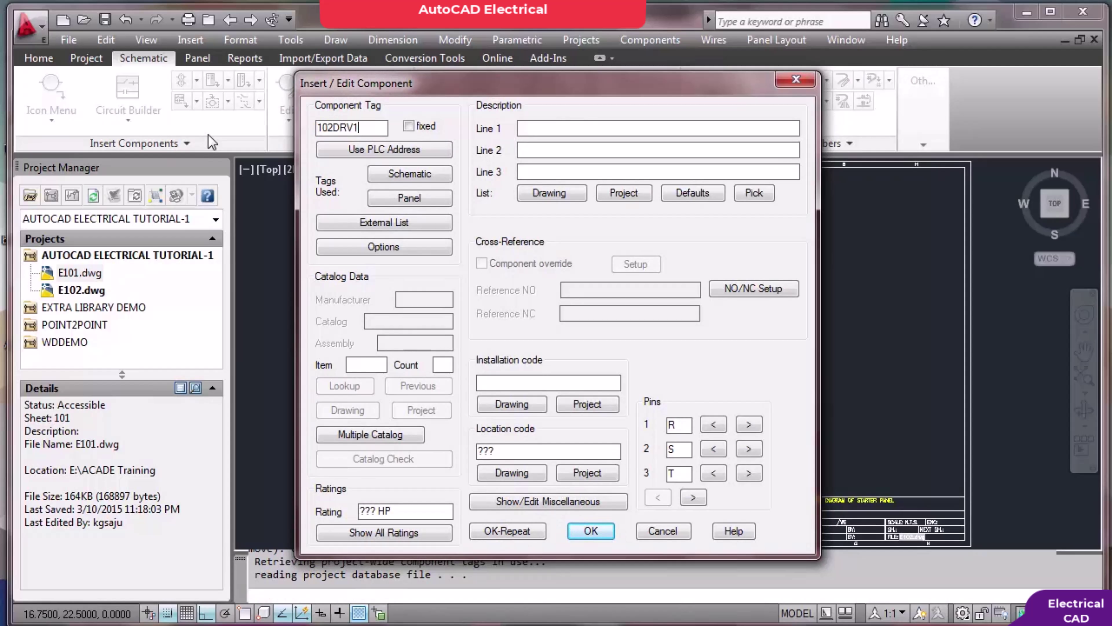
pyautogui.doubleClick(510, 453)
pyautogui.press('Delete')
pyautogui.moveTo(393, 511); pyautogui.dragTo(287, 517)
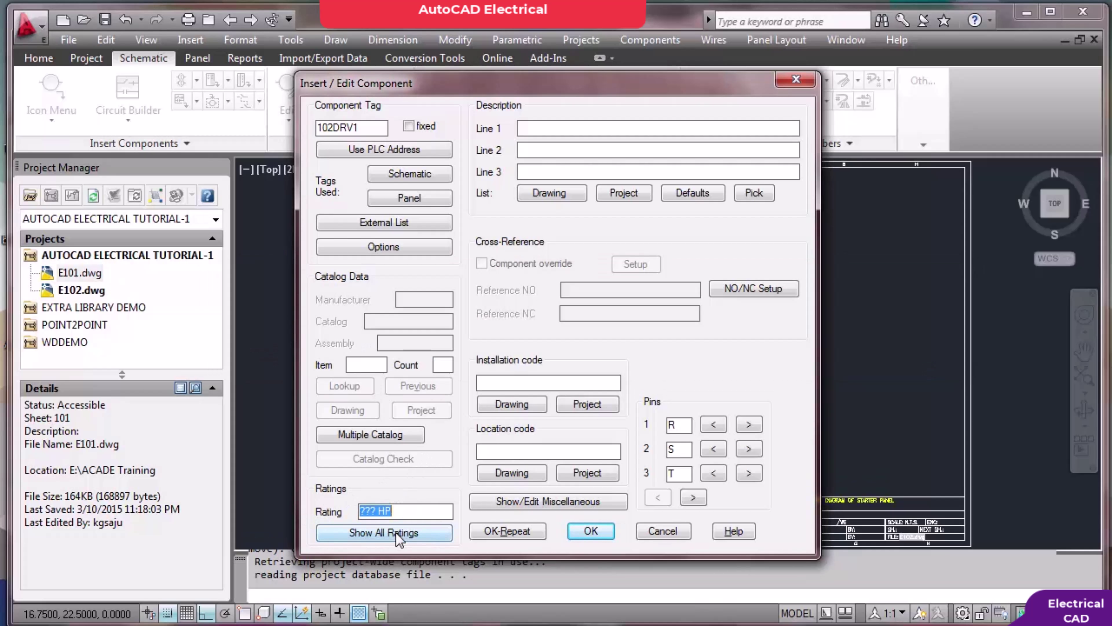
pyautogui.click(384, 532)
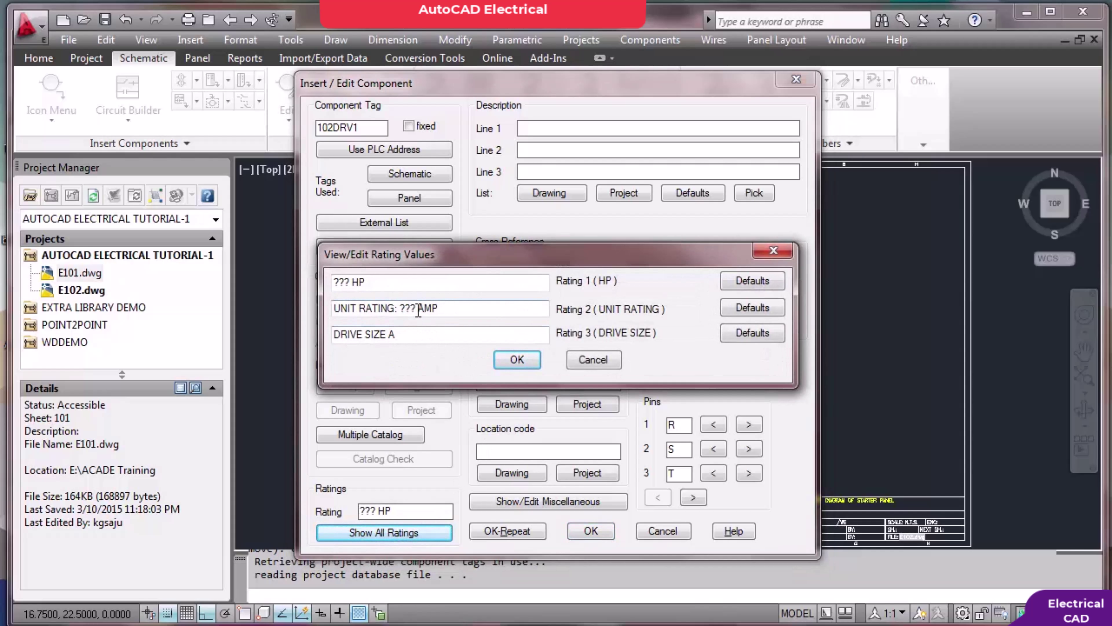
pyautogui.moveTo(416, 308); pyautogui.dragTo(400, 309)
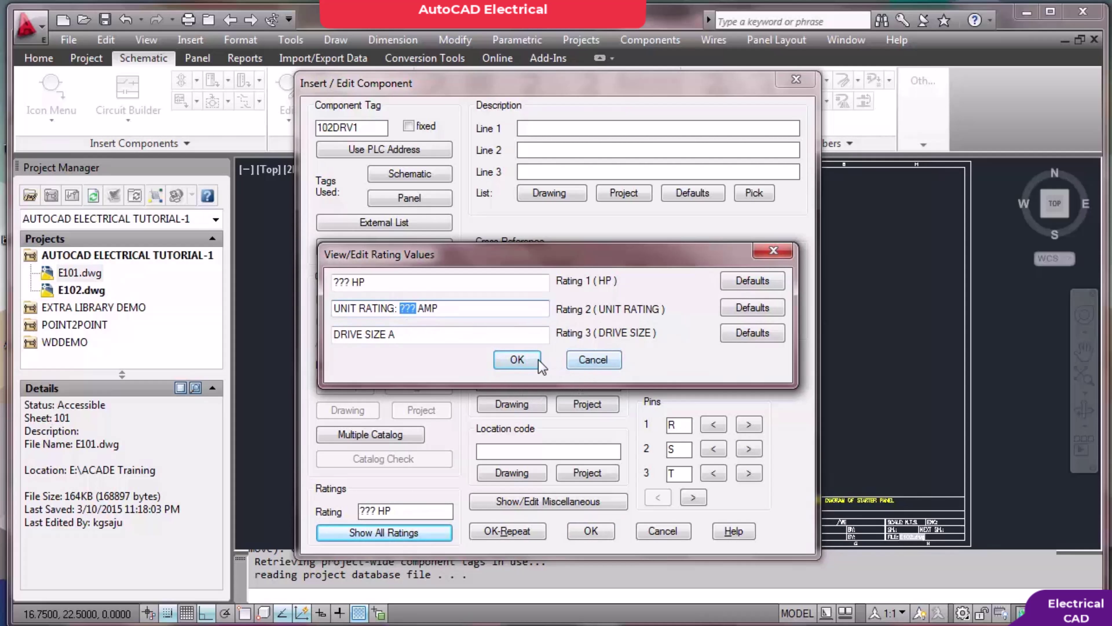
pyautogui.click(588, 360)
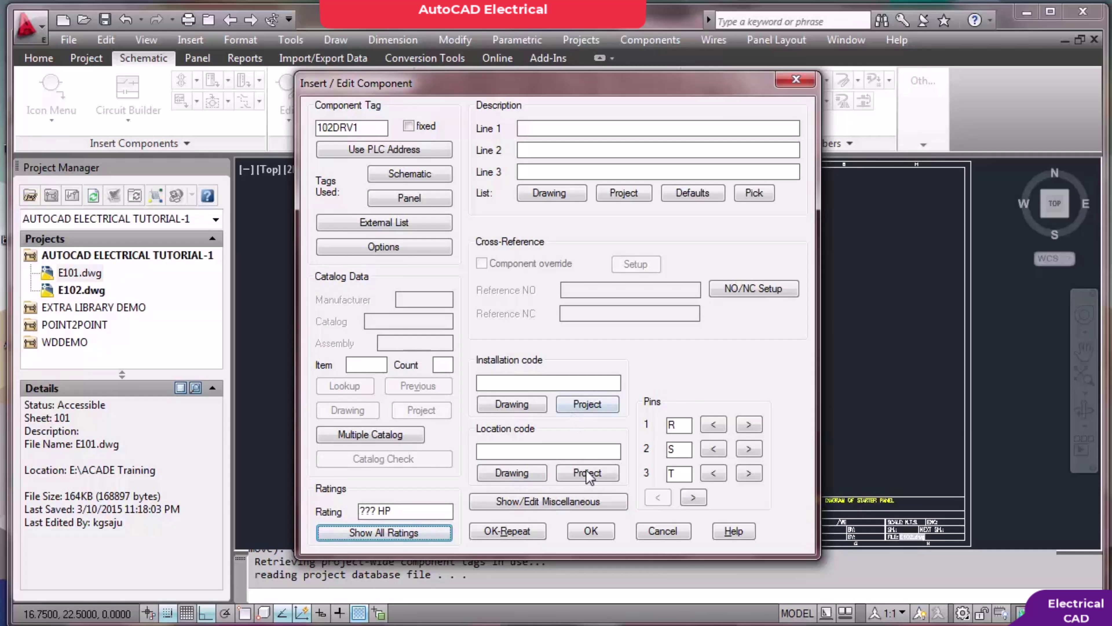
pyautogui.click(591, 531)
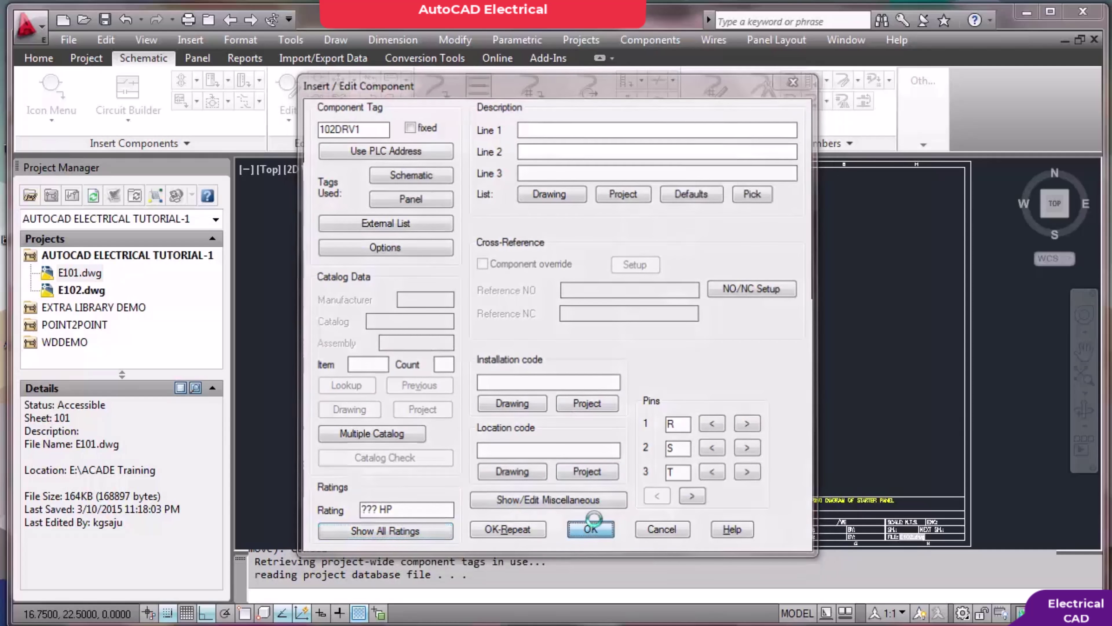
pyautogui.scroll(5, 656, 171)
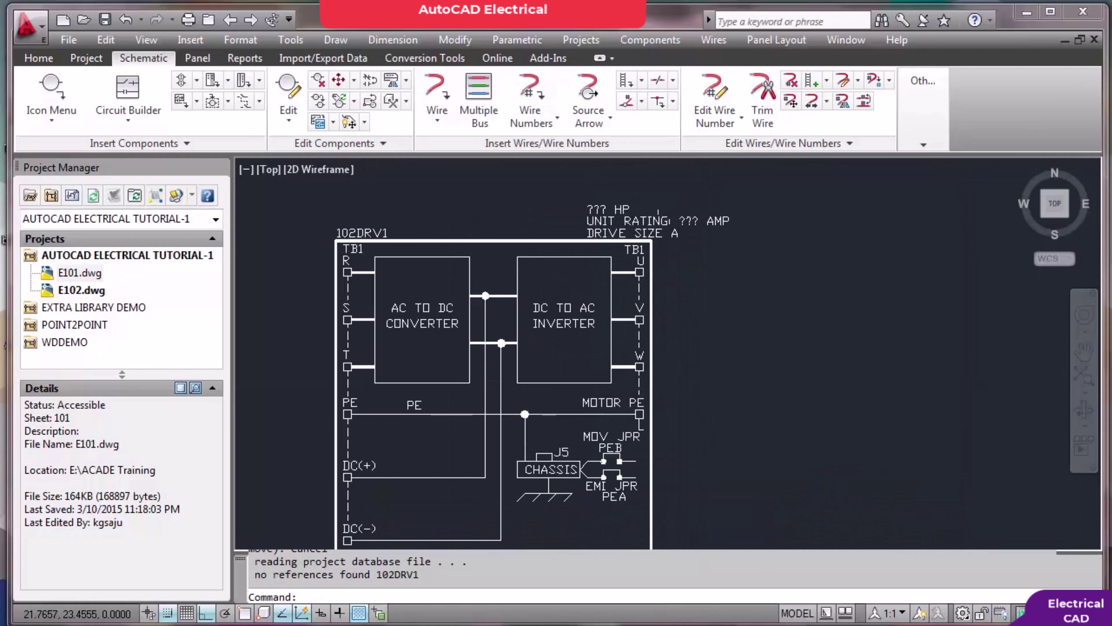
# Zoom out and pan to show the E102 border, empty left side and 102DRV1 block
pyautogui.scroll(3, 348, 252)
pyautogui.scroll(-2, 411, 293)
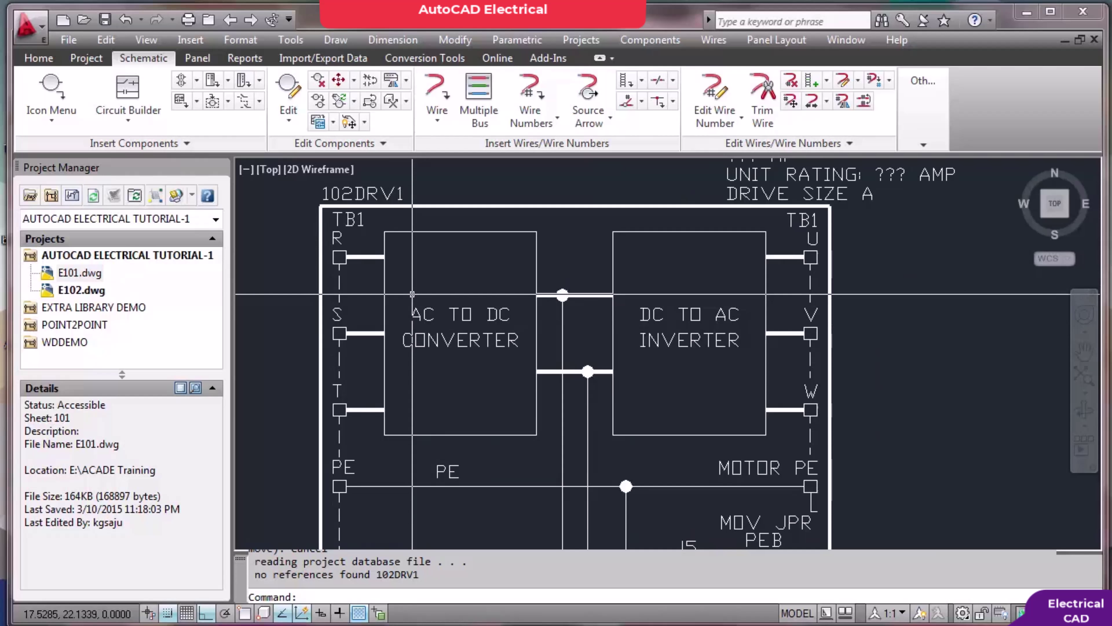
pyautogui.scroll(3, 394, 267)
pyautogui.scroll(-3, 316, 258)
pyautogui.scroll(1, 313, 258)
pyautogui.scroll(3, 313, 258)
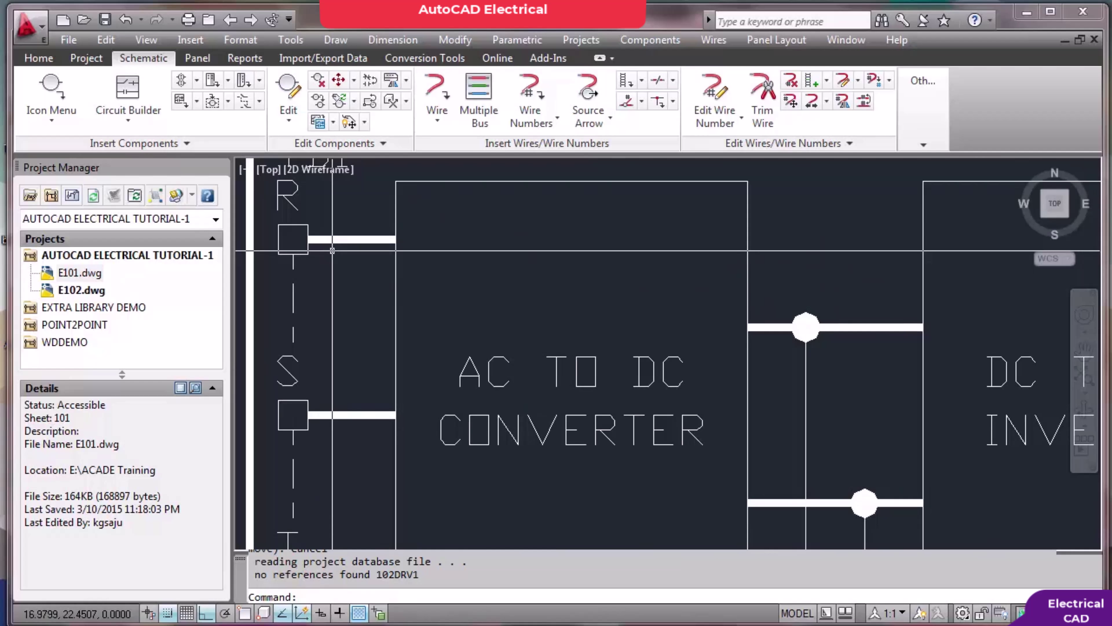
pyautogui.scroll(-6, 332, 251)
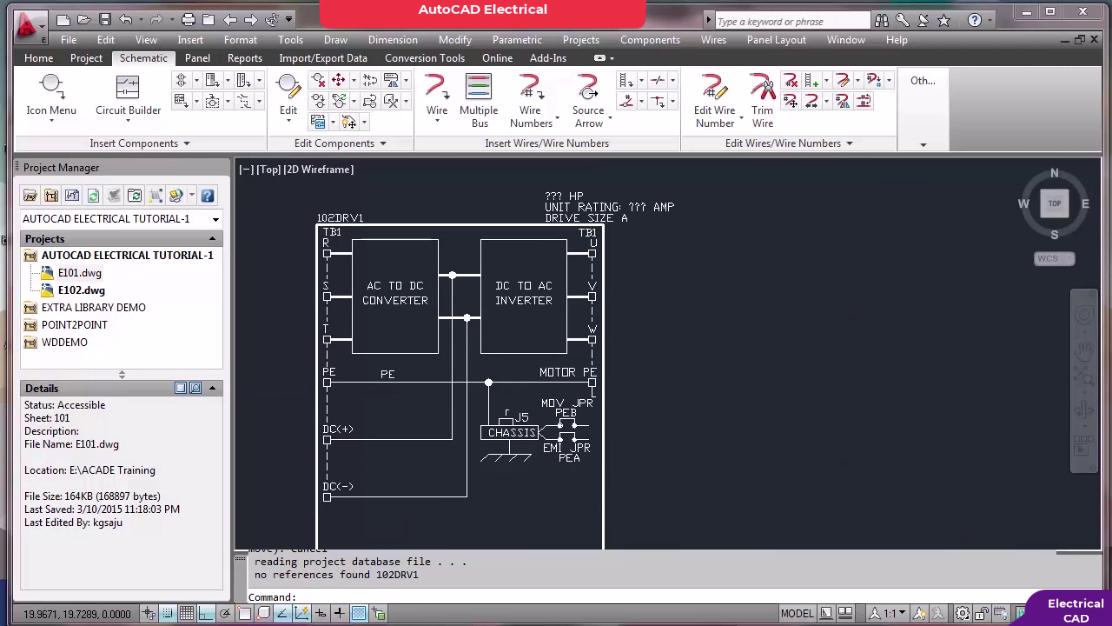
pyautogui.moveTo(508, 439); pyautogui.dragTo(556, 298, button='middle')
pyautogui.scroll(-3, 556, 298)
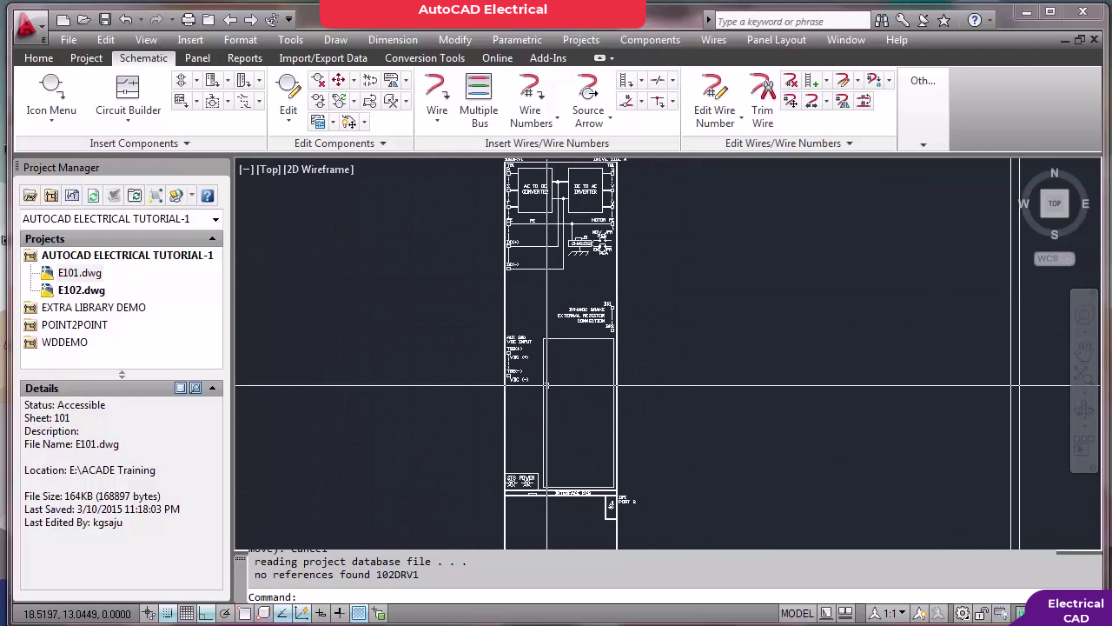
pyautogui.scroll(2, 570, 458)
pyautogui.scroll(-3, 570, 462)
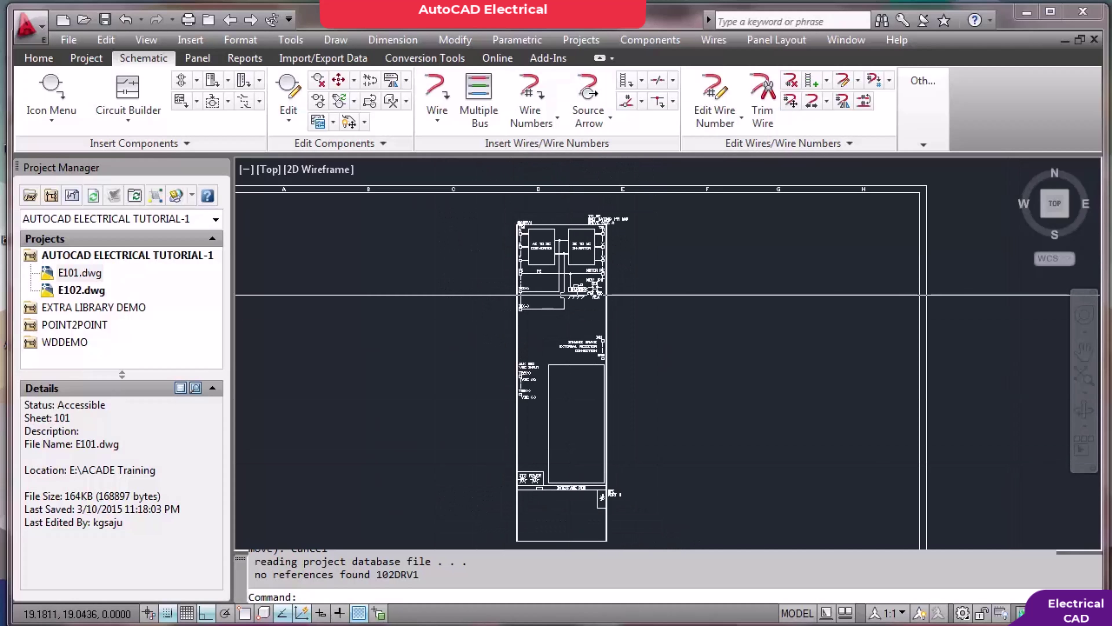
pyautogui.scroll(3, 526, 243)
pyautogui.scroll(-4, 492, 277)
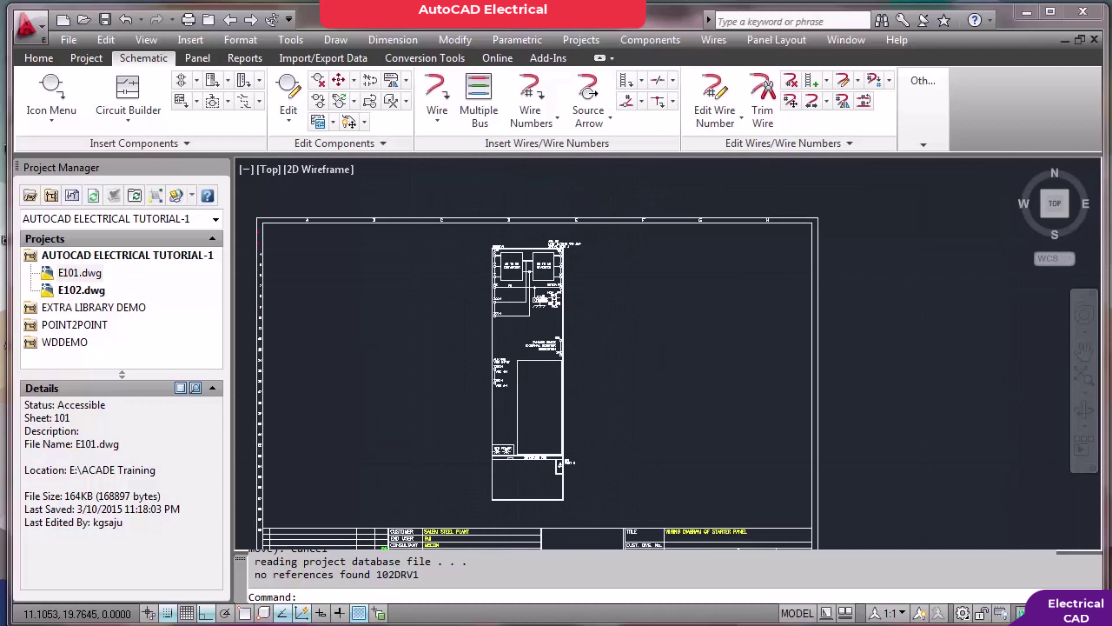
pyautogui.scroll(1, 482, 300)
pyautogui.scroll(1, 538, 286)
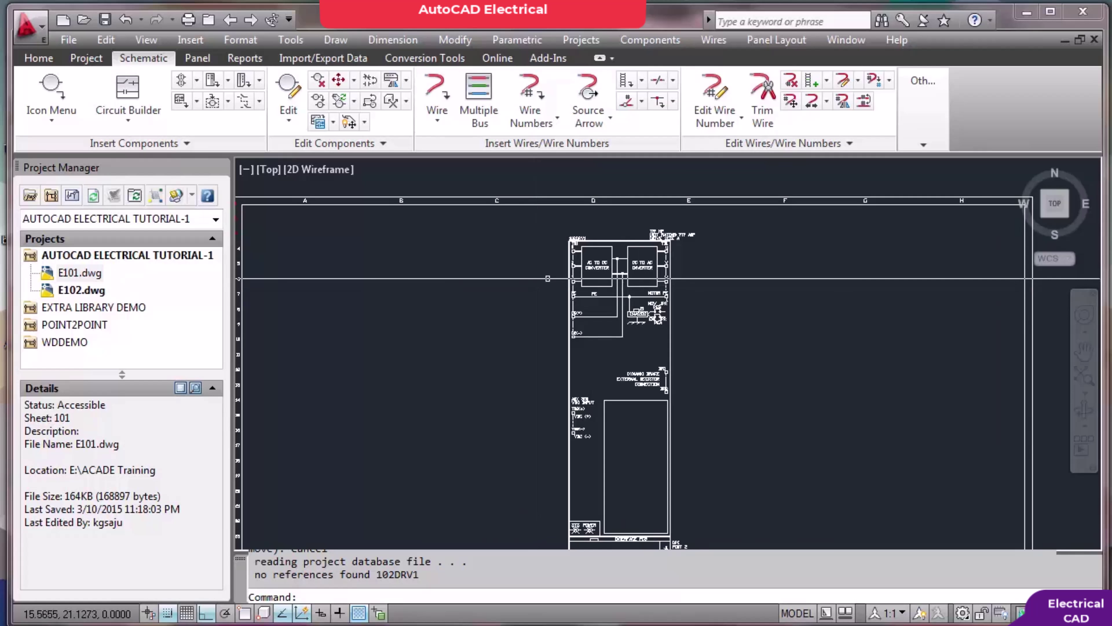
pyautogui.scroll(2, 502, 256)
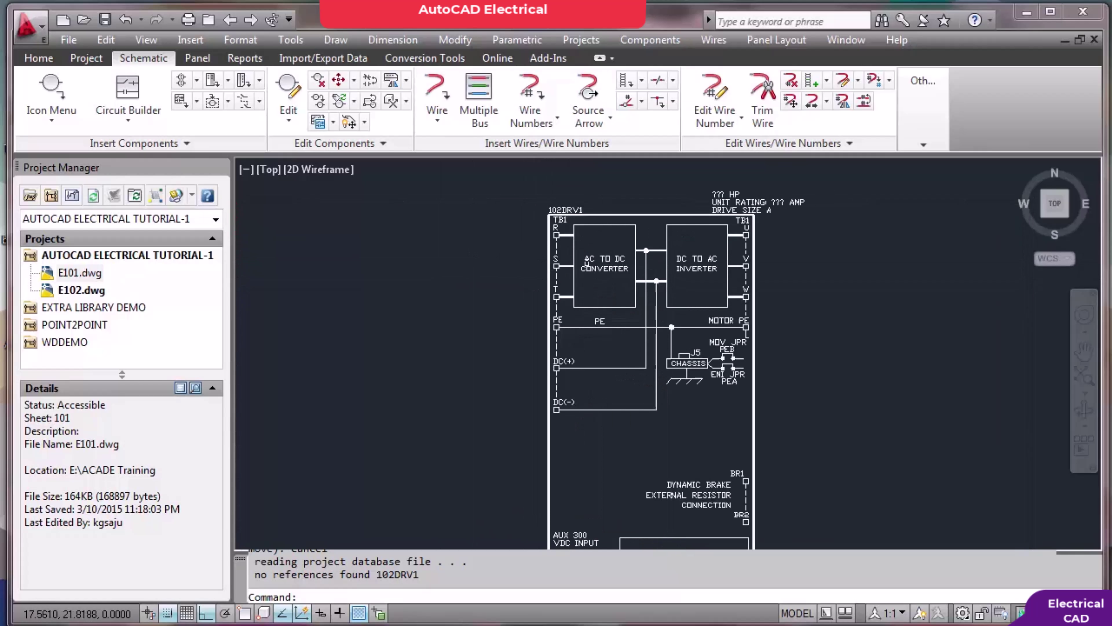
pyautogui.scroll(1, 528, 243)
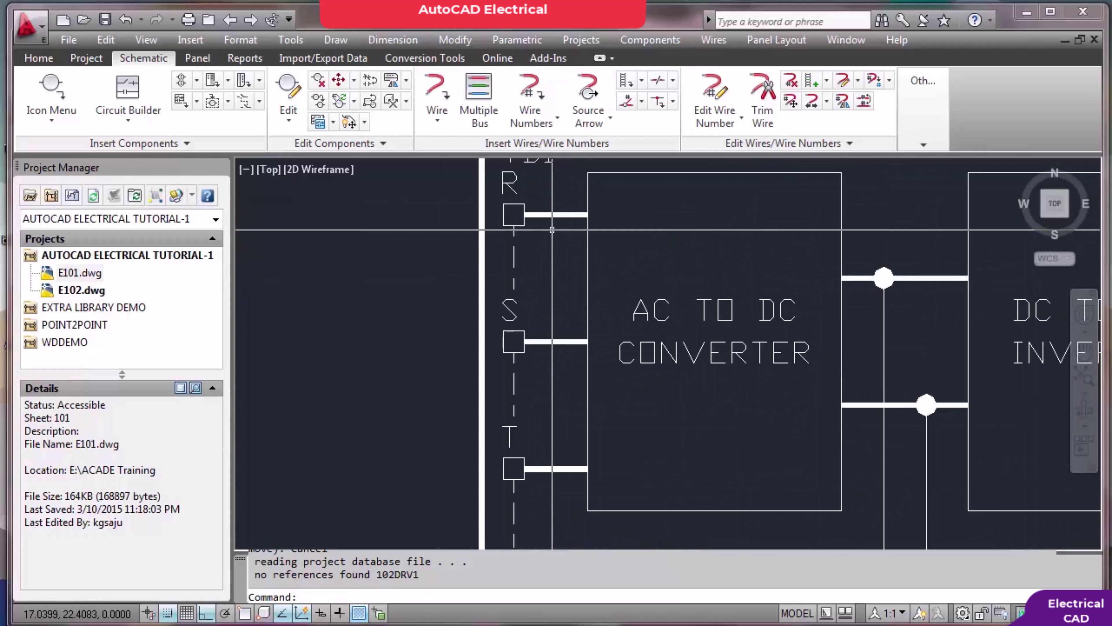
pyautogui.scroll(-3, 547, 239)
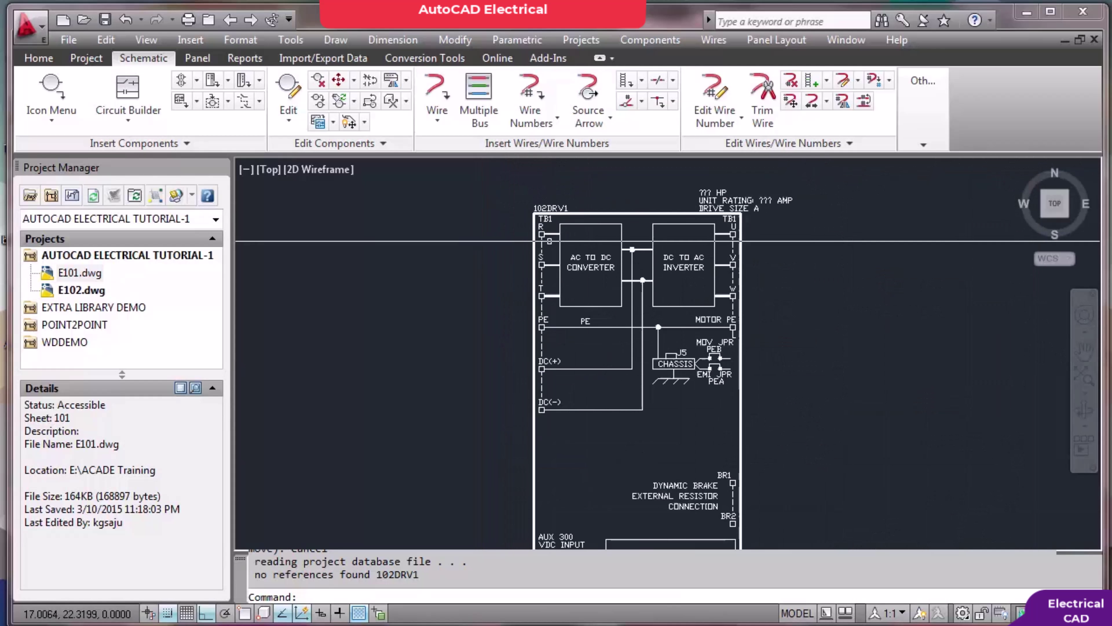
pyautogui.scroll(-3, 547, 240)
pyautogui.moveTo(487, 256); pyautogui.dragTo(649, 265, button='middle')
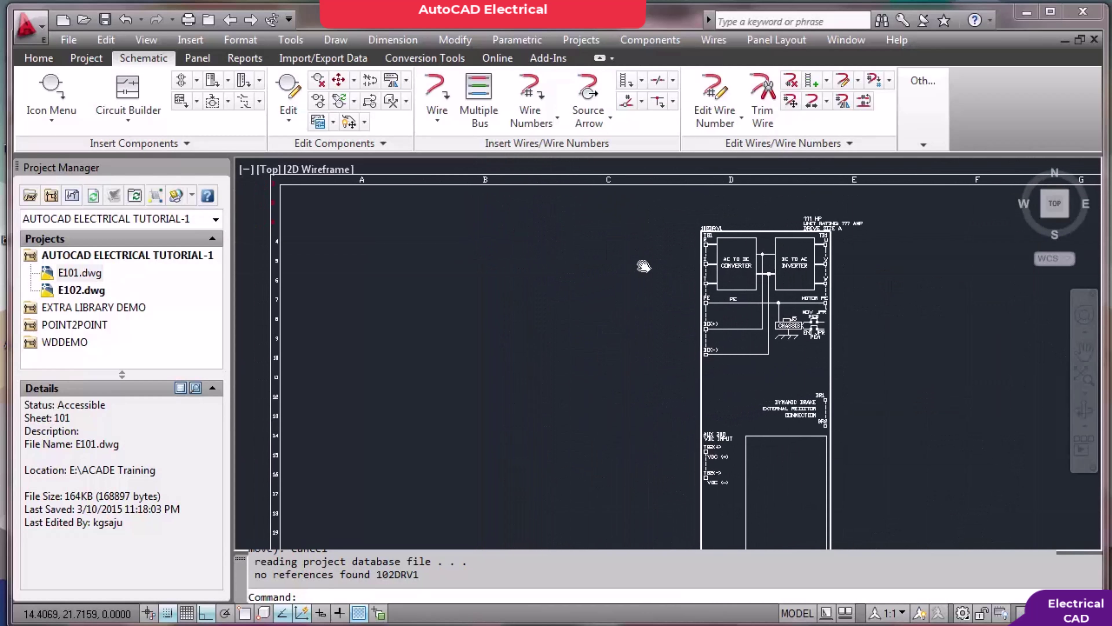
# Run a three-wire bus from TB1 R, S and T leftward to near column A
pyautogui.click(482, 98)
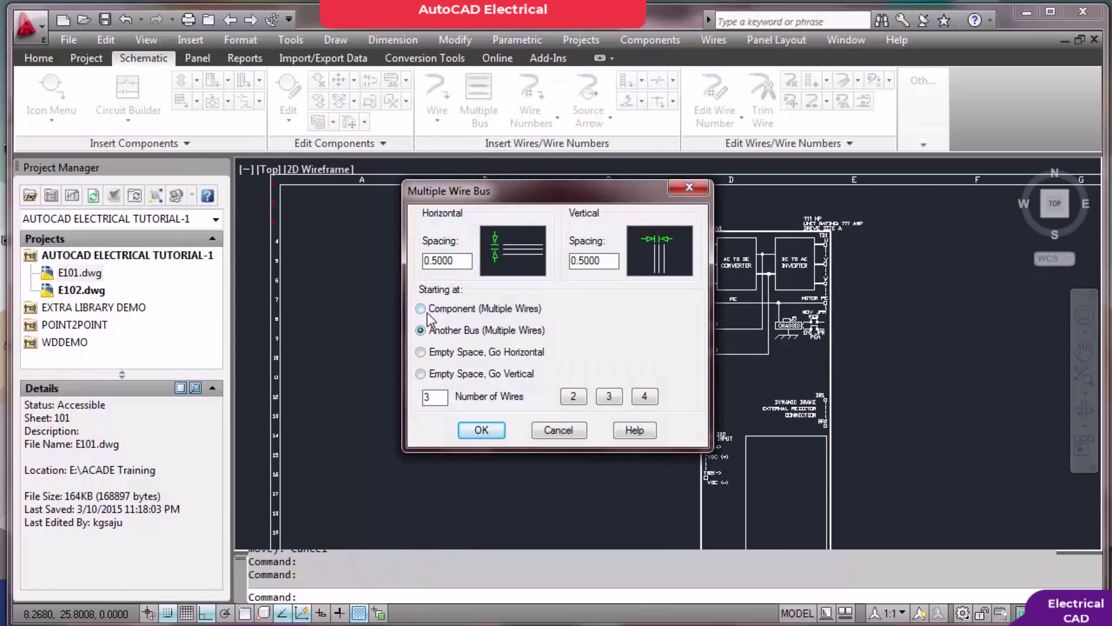
pyautogui.click(428, 312)
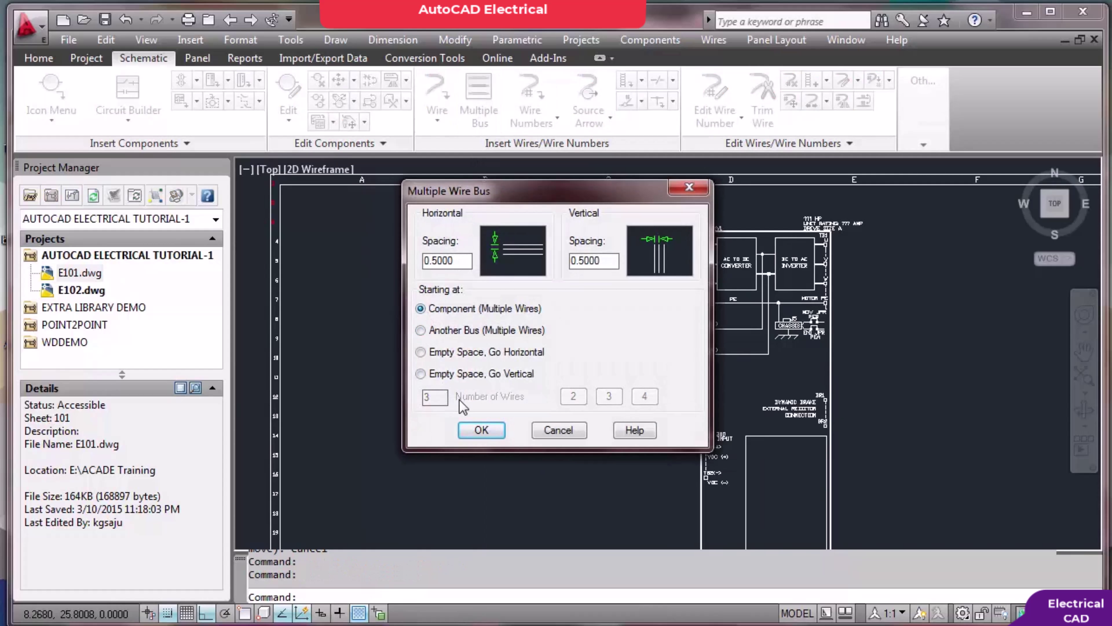
pyautogui.click(482, 430)
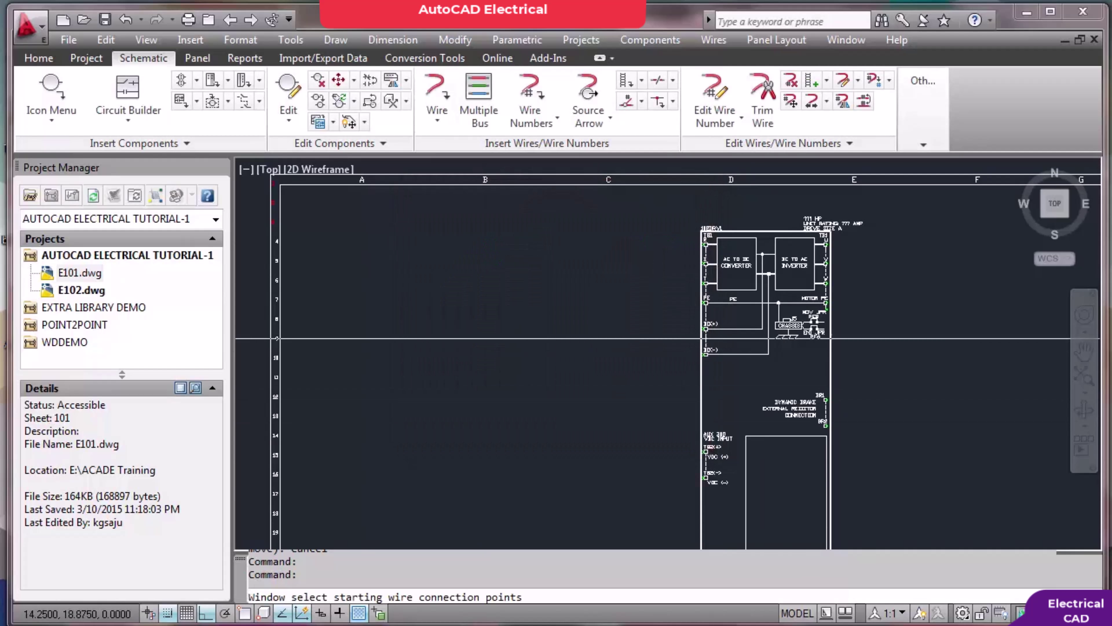
pyautogui.scroll(3, 687, 295)
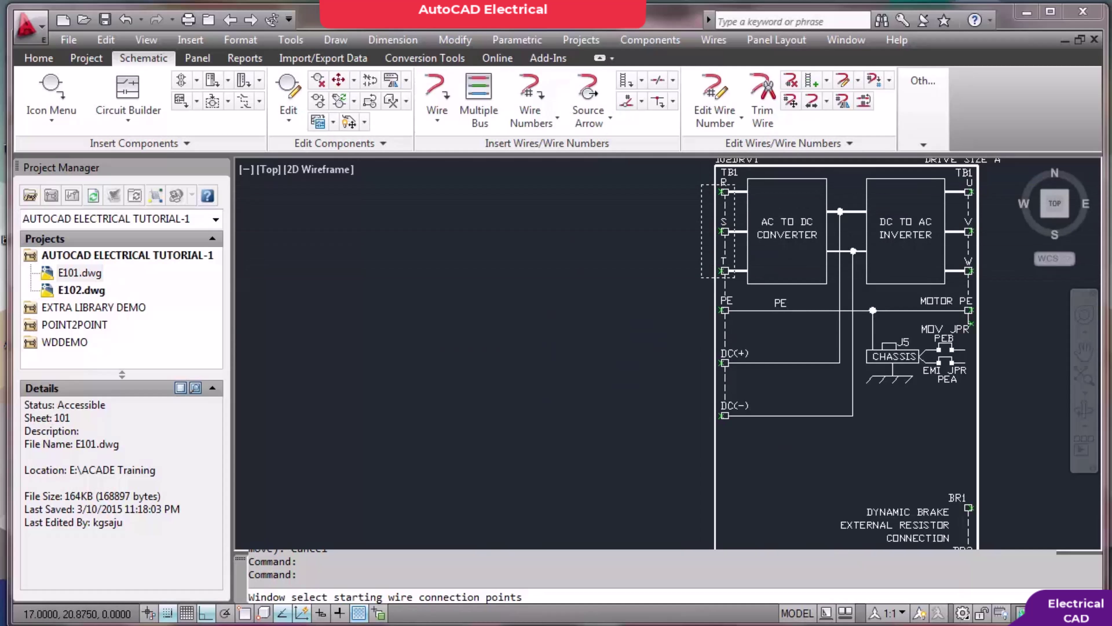
pyautogui.click(701, 277)
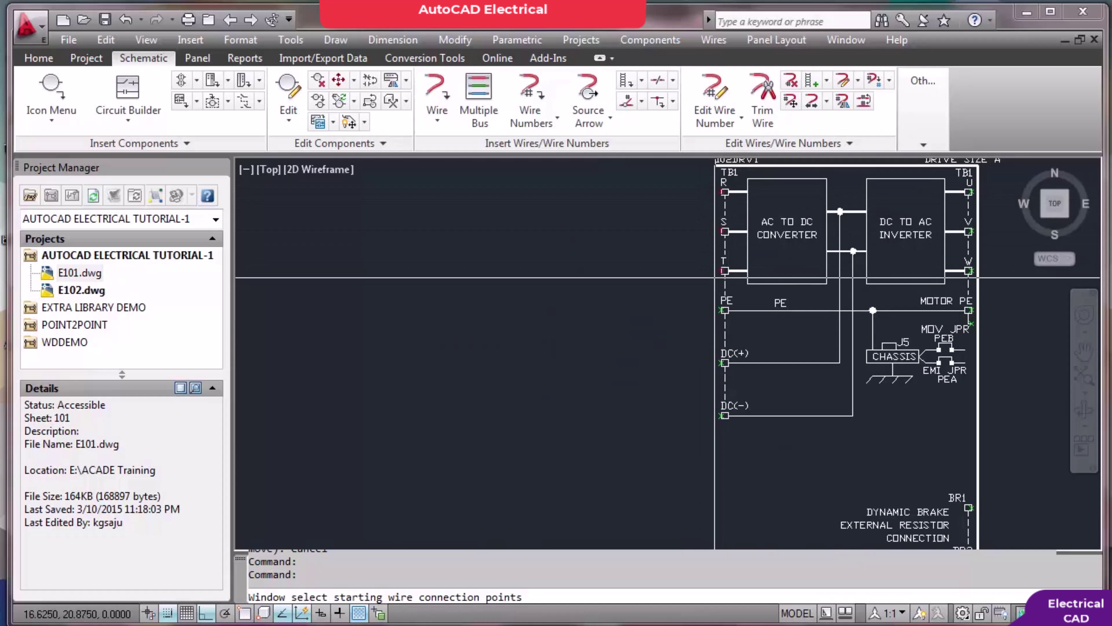
pyautogui.press('Return')
pyautogui.scroll(-3, 620, 273)
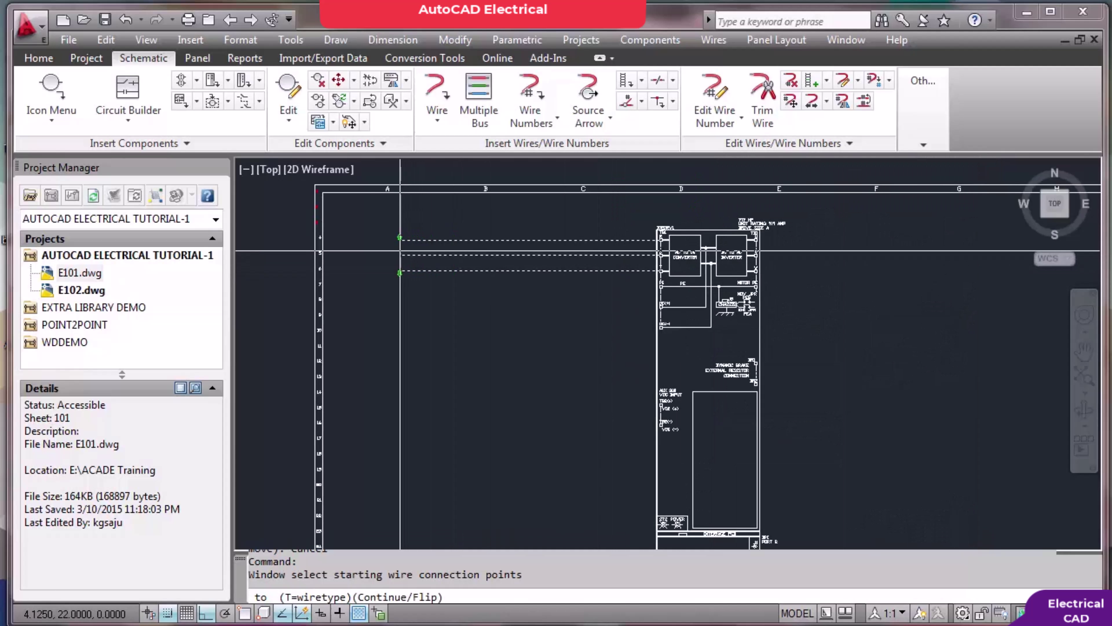
pyautogui.click(400, 251)
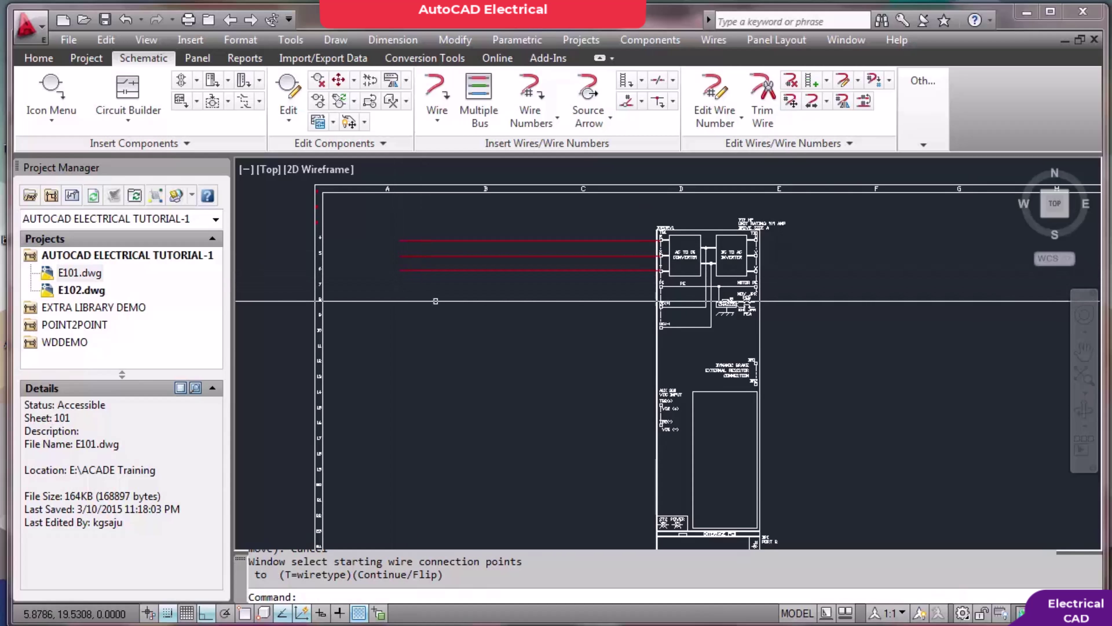
pyautogui.press('Escape')
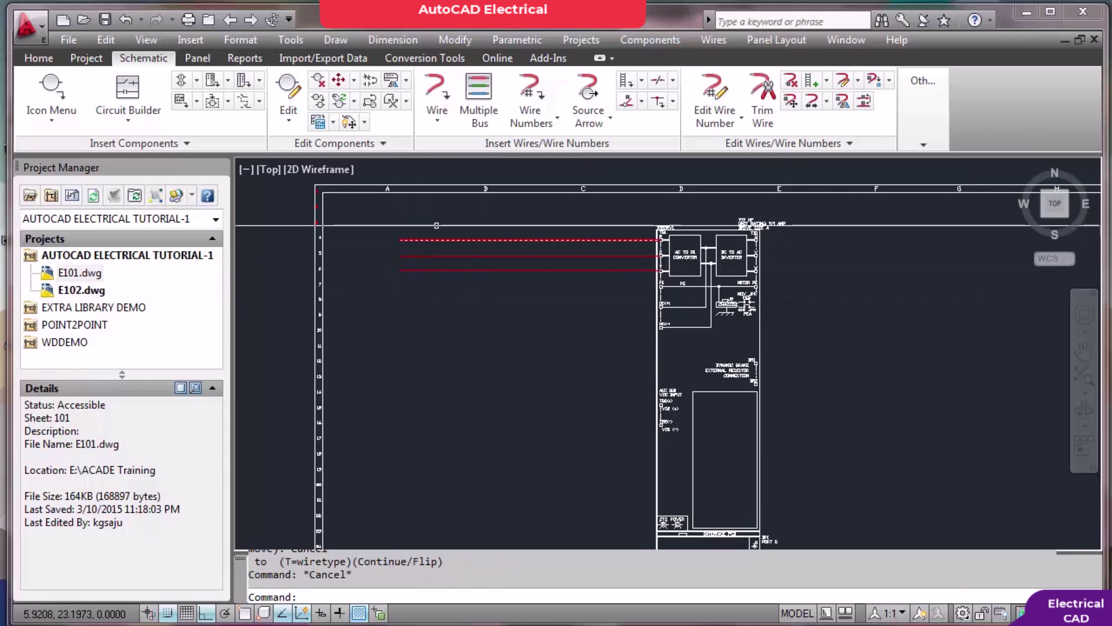
pyautogui.press('Escape')
pyautogui.click(479, 98)
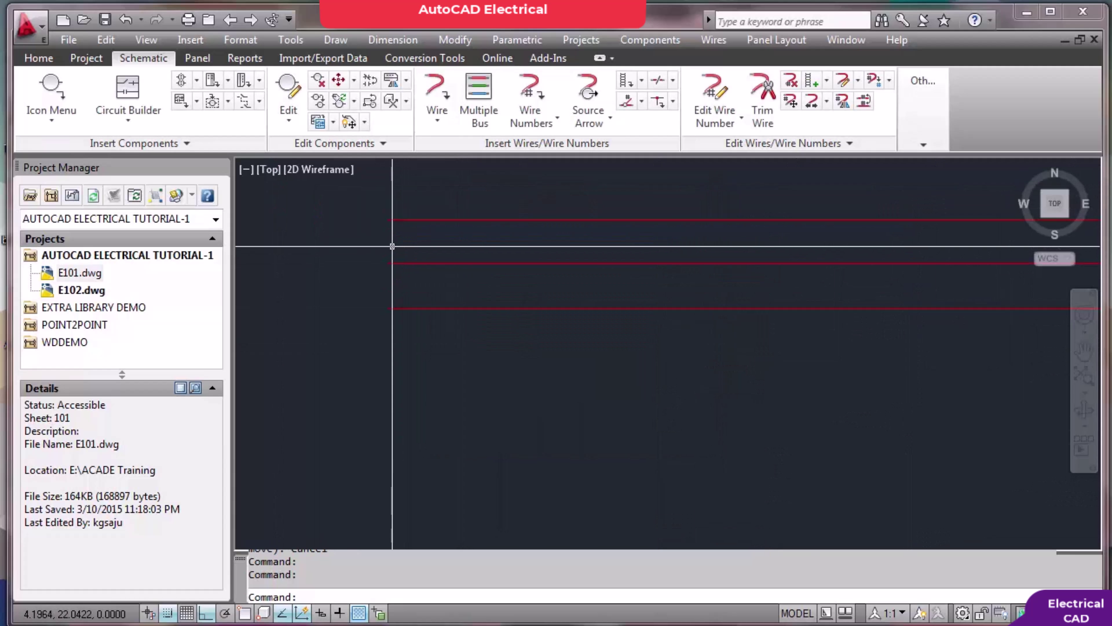
# Zoom in on the three wire ends and check the Source Arrow list without inserting
pyautogui.scroll(2, 390, 247)
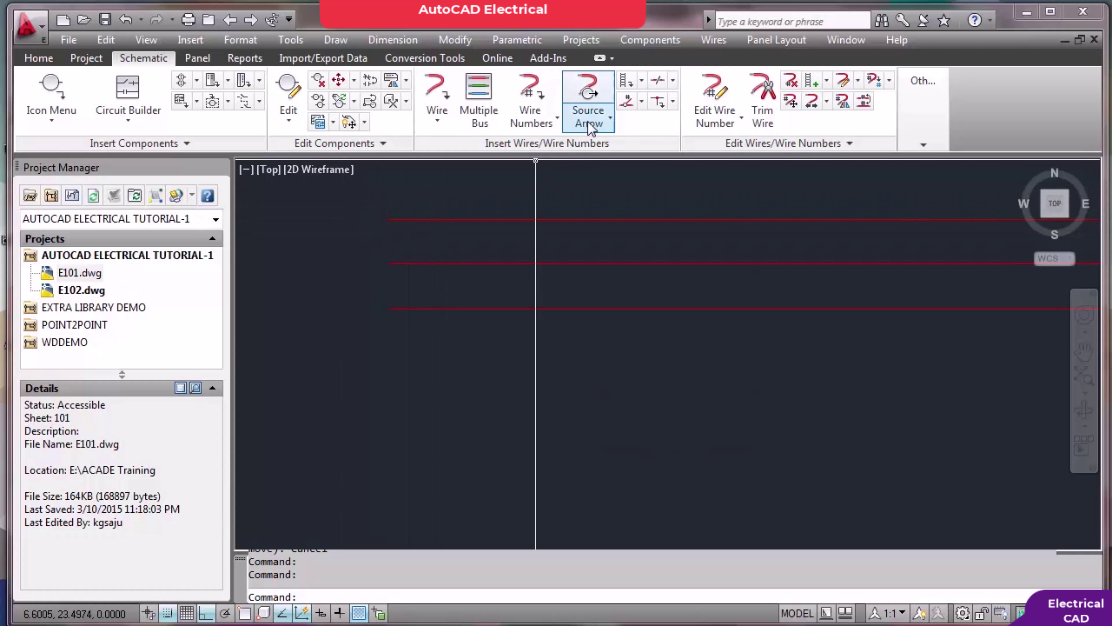
pyautogui.click(609, 123)
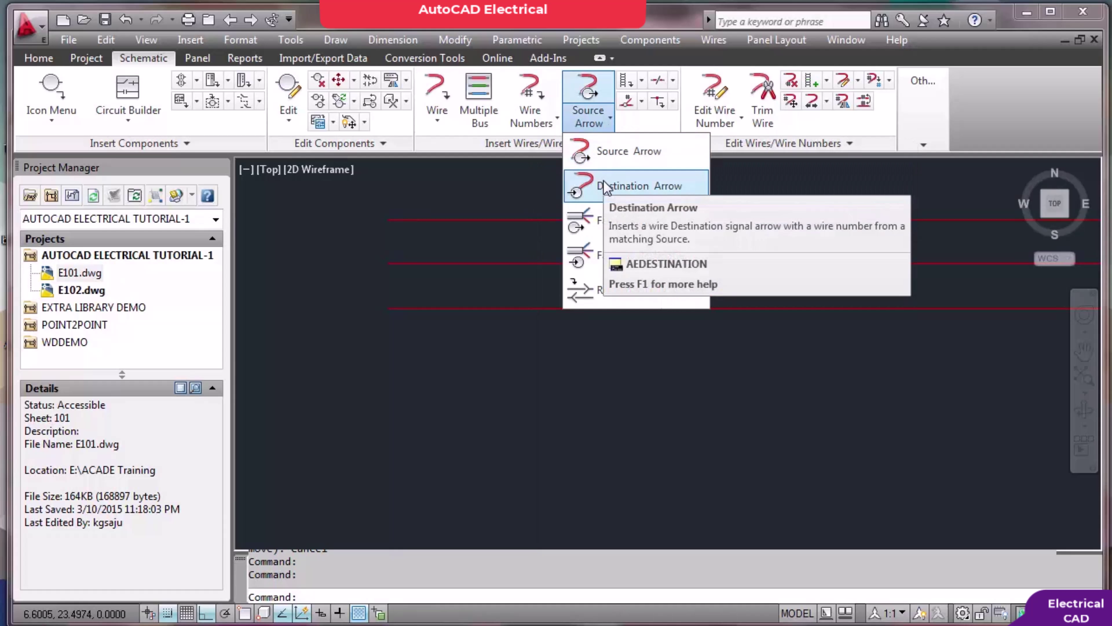
pyautogui.press('Escape')
pyautogui.press('Escape')
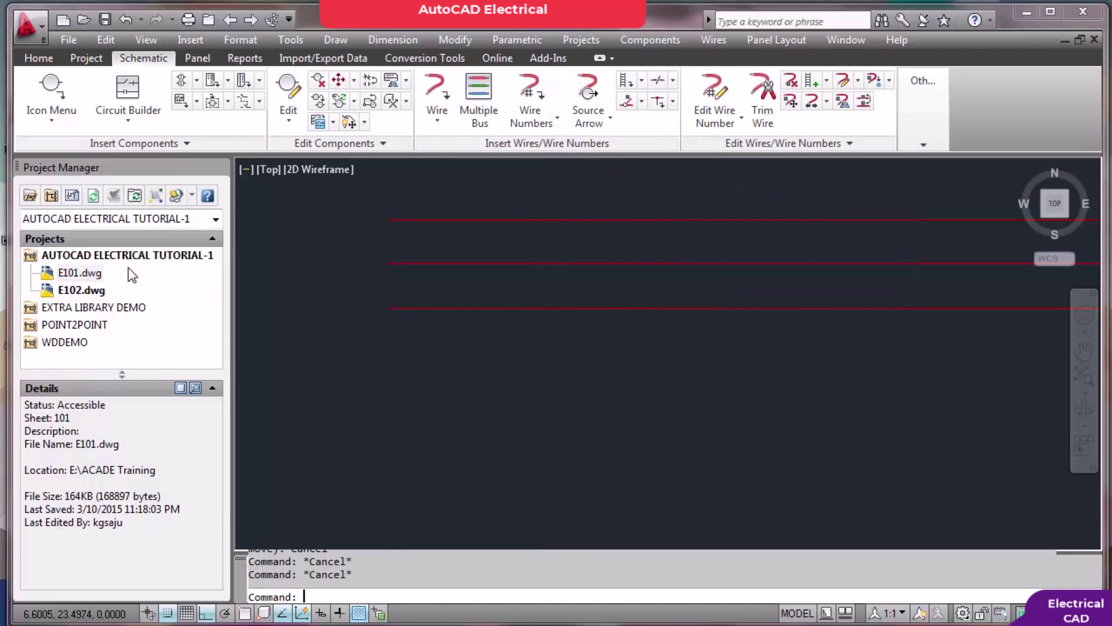
# Open E101.dwg from Project Manager, saving E102's changes
pyautogui.doubleClick(97, 275)
pyautogui.click(504, 363)
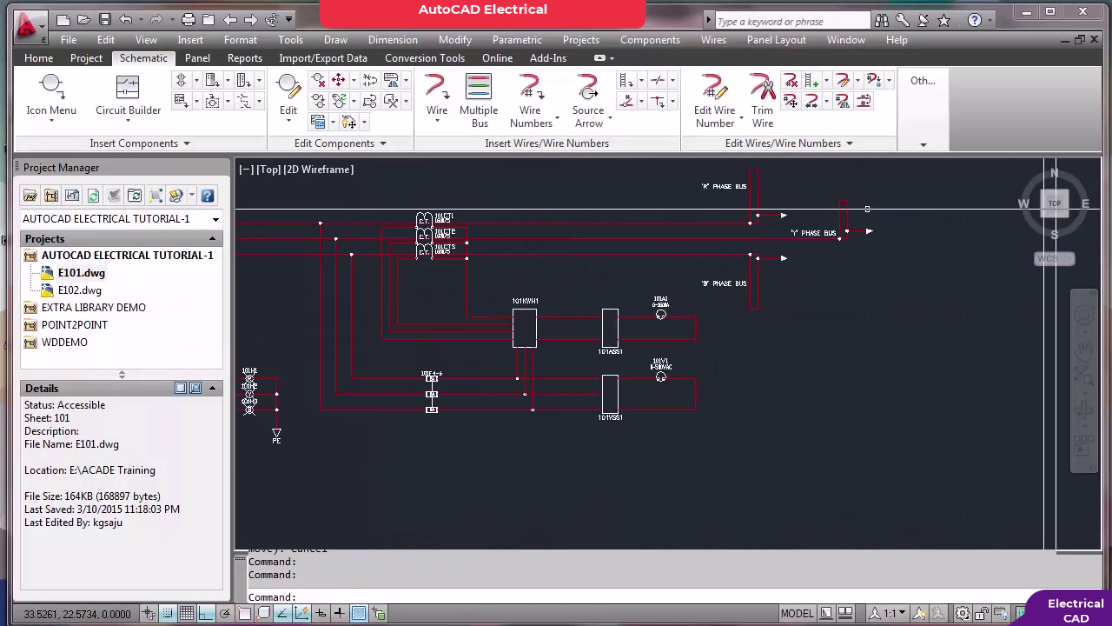
pyautogui.scroll(5, 872, 229)
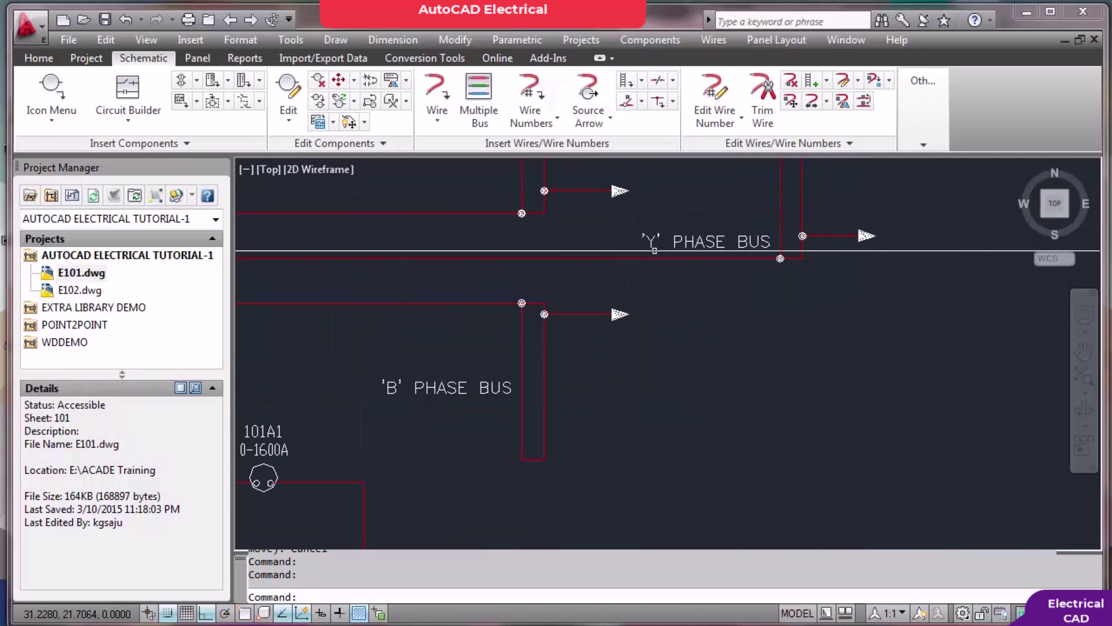
# Inspect the codes of the R, Y and B phase bus source arrows with Edit Component
pyautogui.click(289, 97)
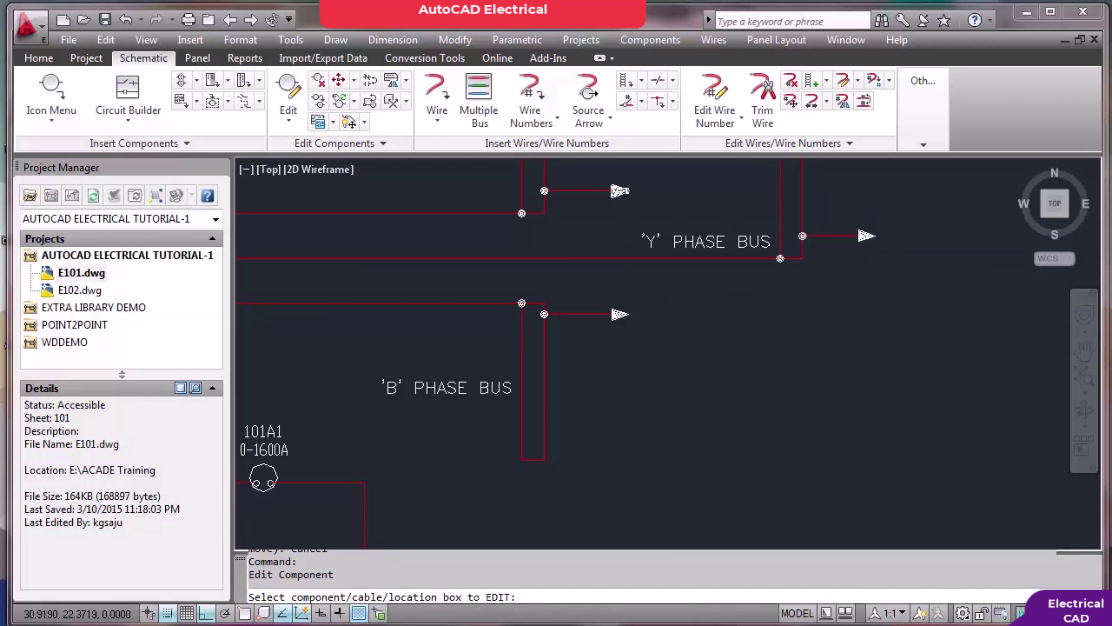
pyautogui.click(621, 191)
pyautogui.press('Return')
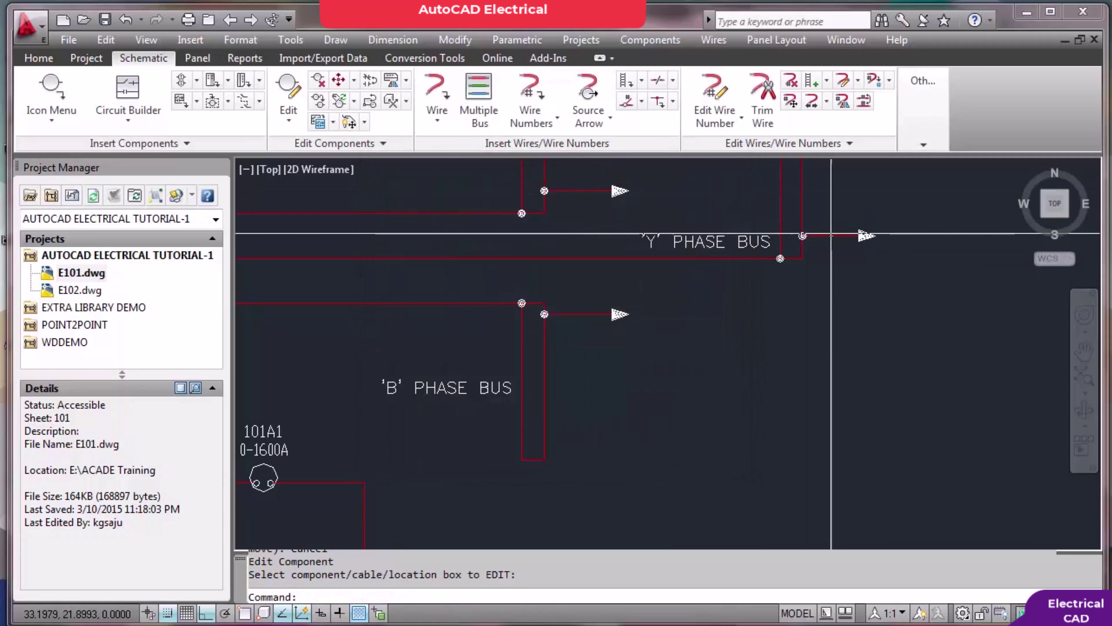
pyautogui.press('Return')
pyautogui.click(620, 314)
pyautogui.press('Return')
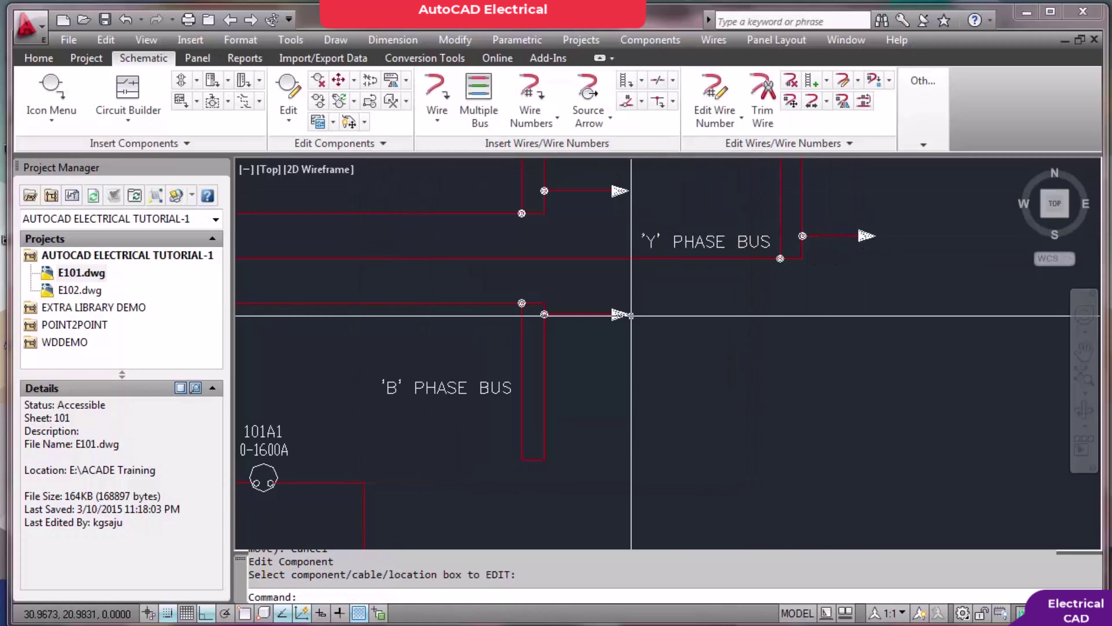
pyautogui.press('Return')
pyautogui.click(620, 314)
pyautogui.press('Return')
pyautogui.scroll(2, 621, 196)
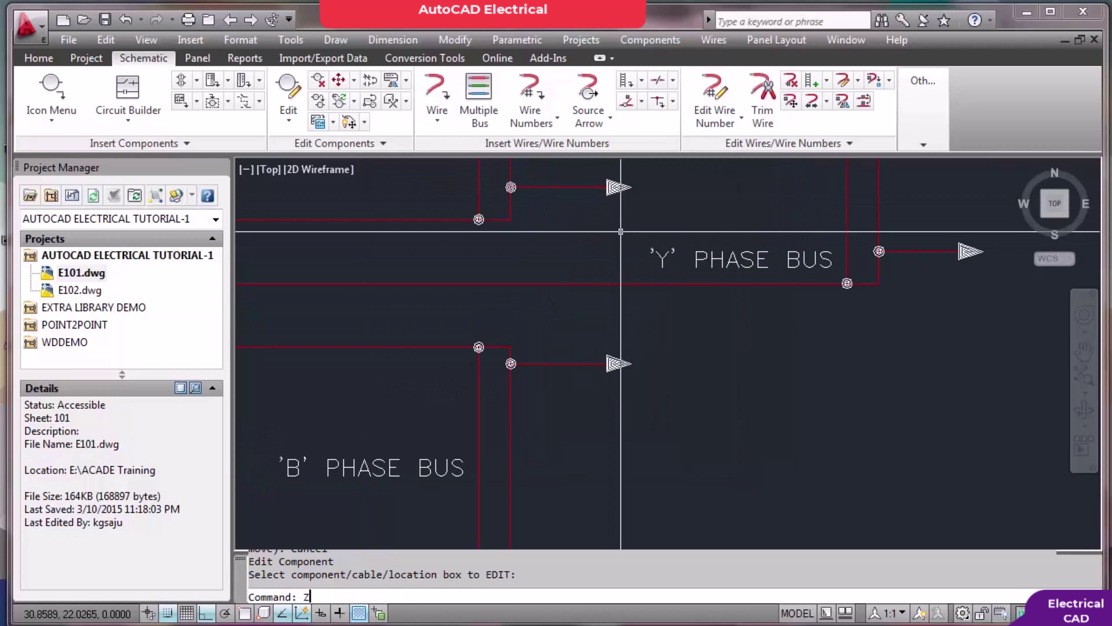
# Zoom to extents to show the whole E101 sheet
pyautogui.write('z')
pyautogui.press('Return')
pyautogui.write('E')
pyautogui.press('Return')
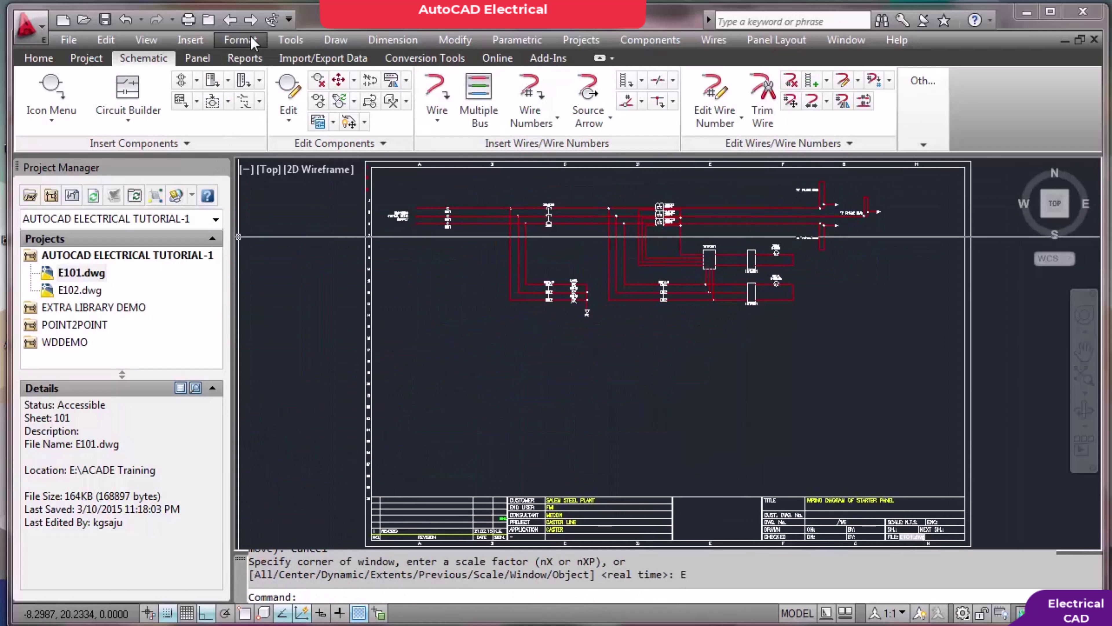
# On E102, add destination arrows 102R1, 102Y1 and 102B1 at the three wires' left ends
pyautogui.click(254, 26)
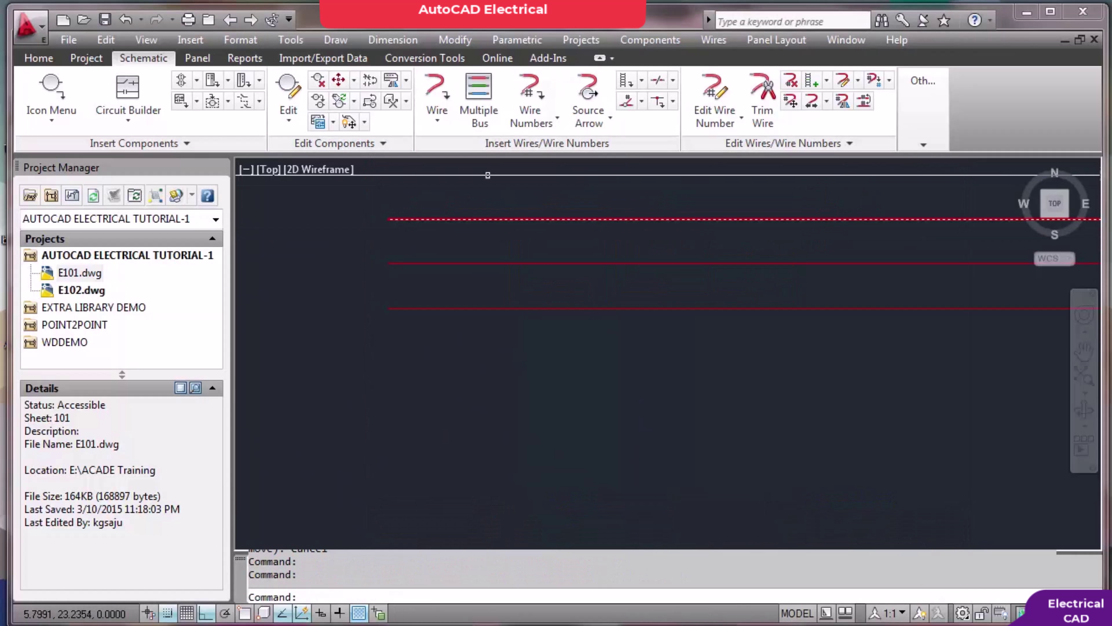
pyautogui.click(614, 123)
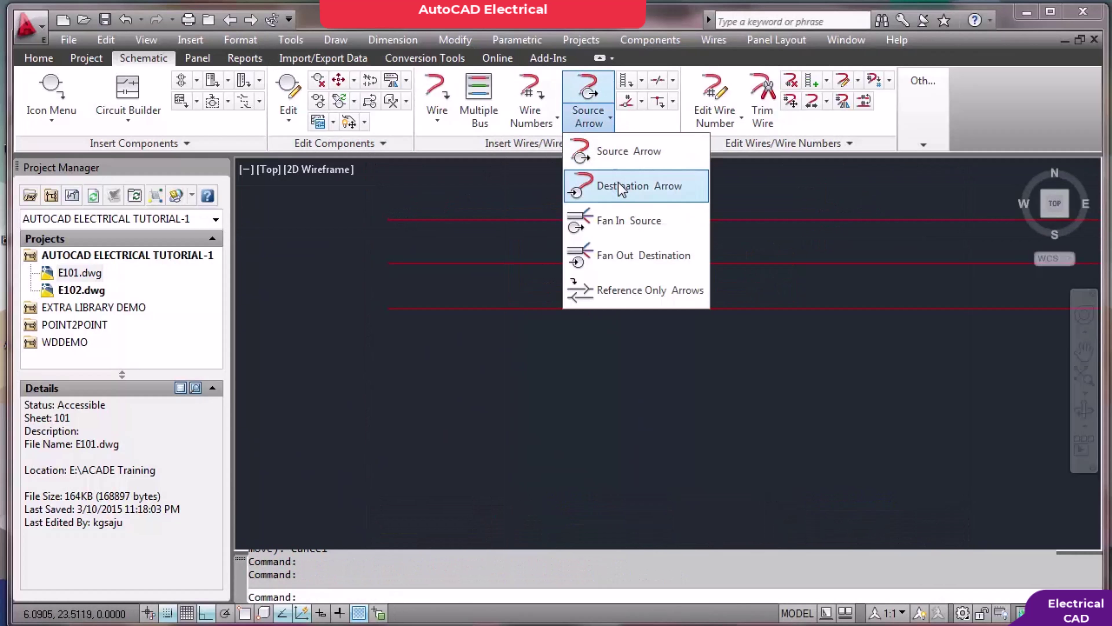
pyautogui.click(609, 184)
pyautogui.click(391, 221)
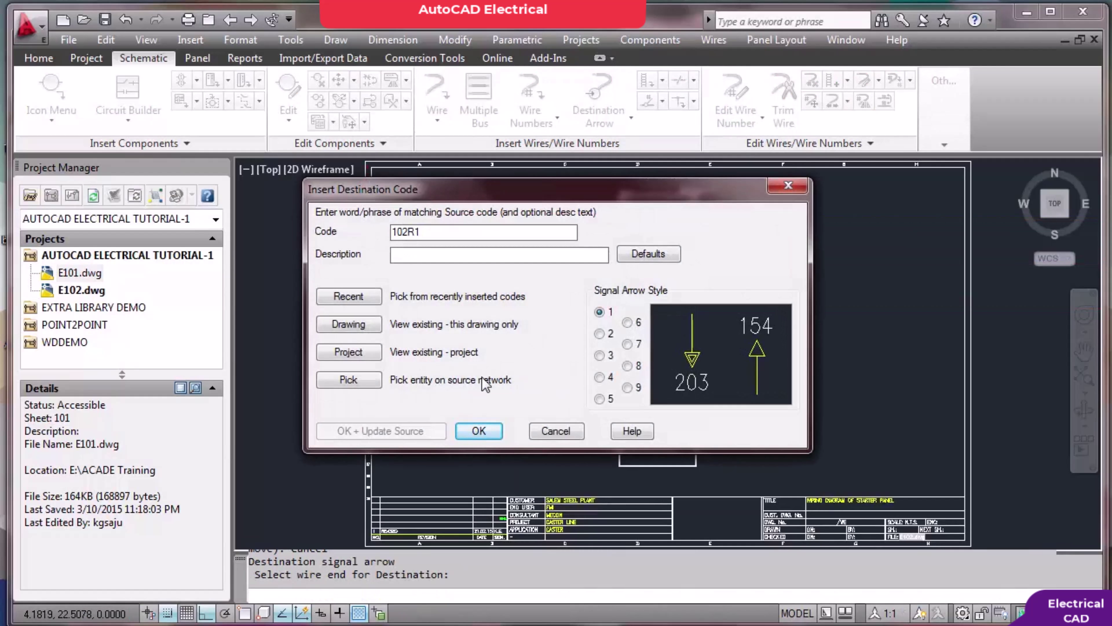
pyautogui.click(478, 431)
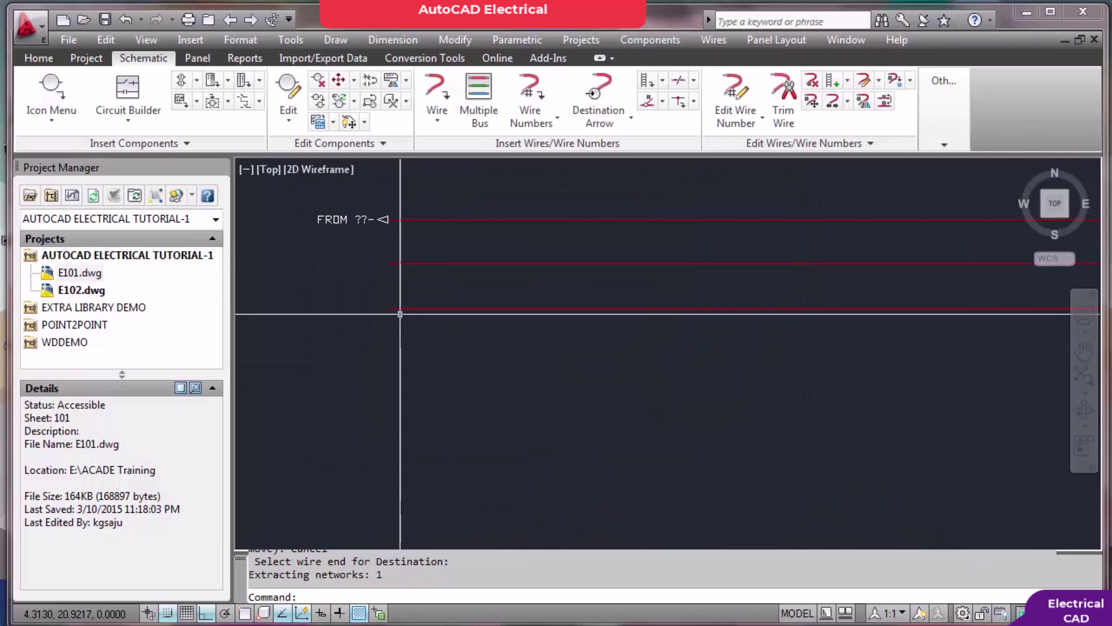
pyautogui.click(390, 269)
pyautogui.write('102Y1')
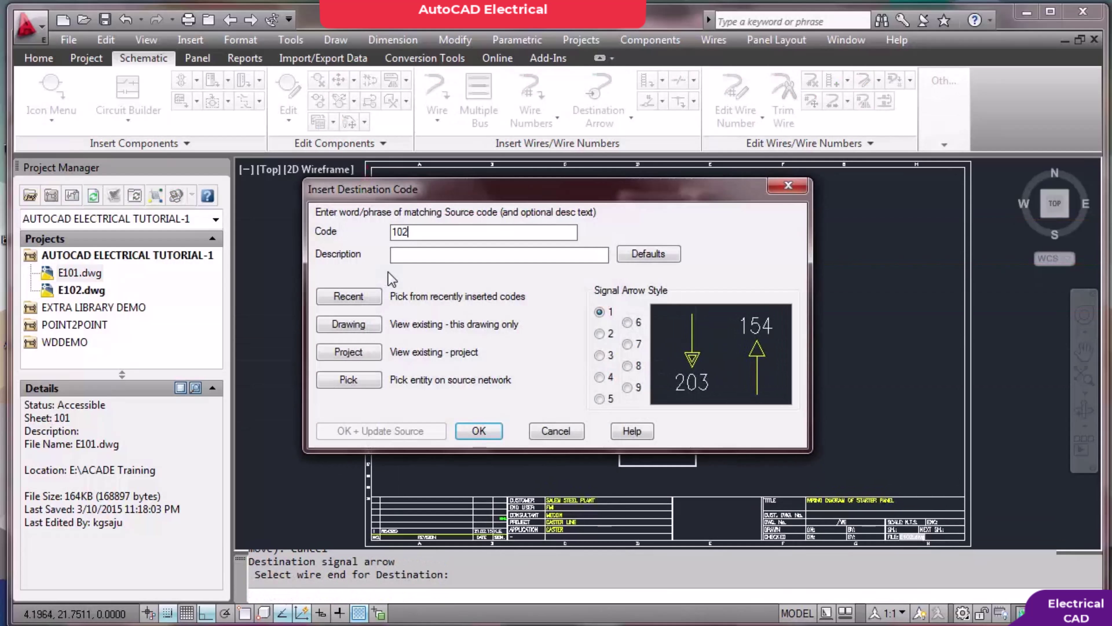
pyautogui.click(481, 432)
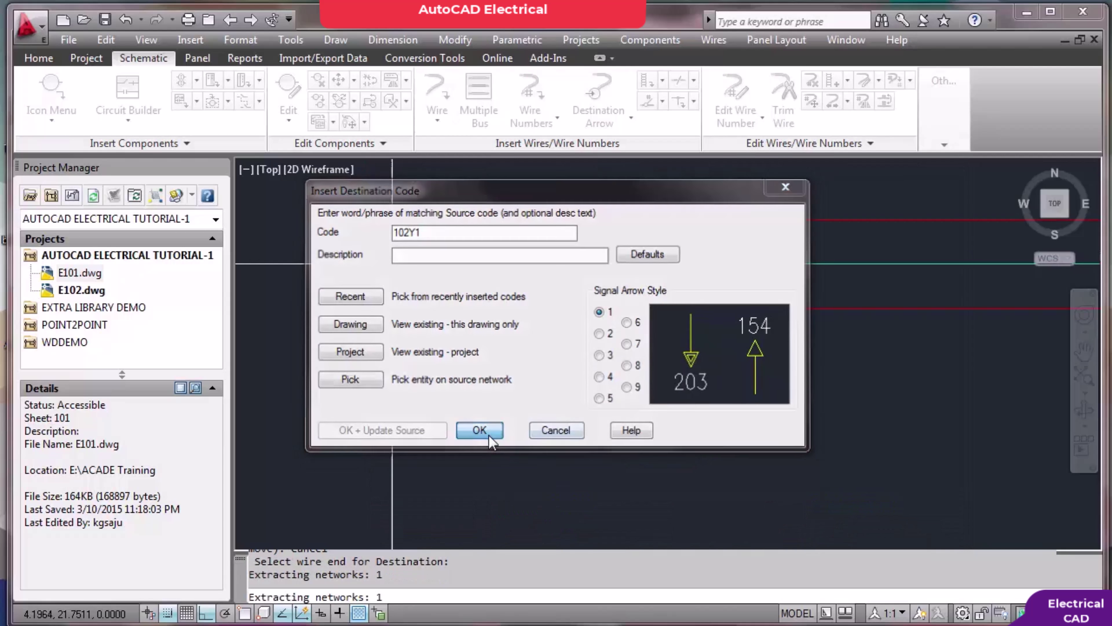
pyautogui.press('Return')
pyautogui.click(404, 309)
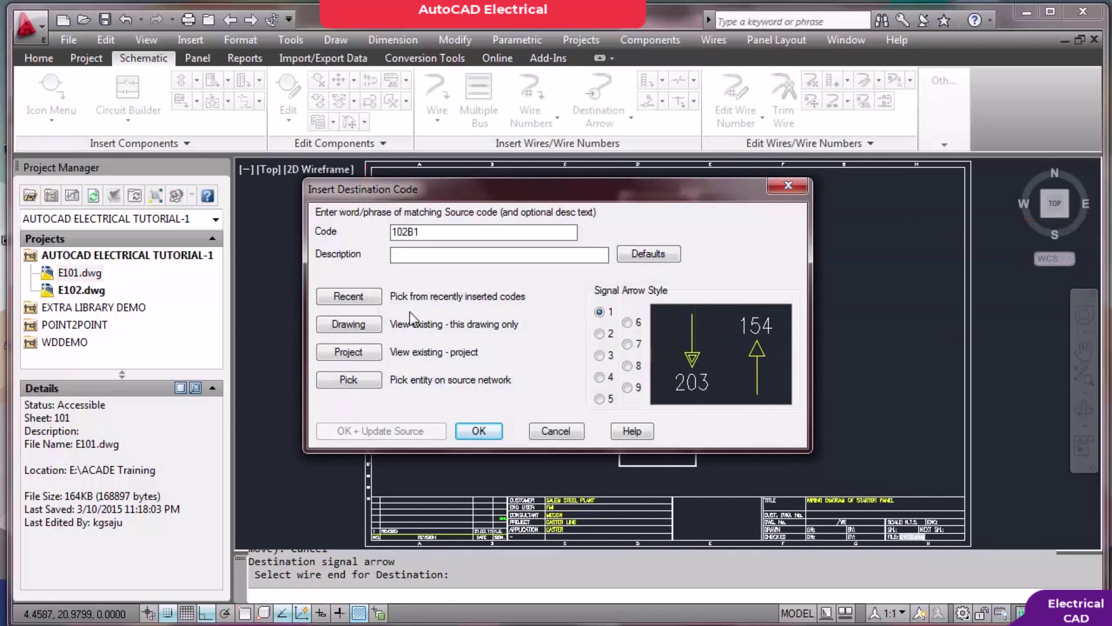
pyautogui.click(479, 431)
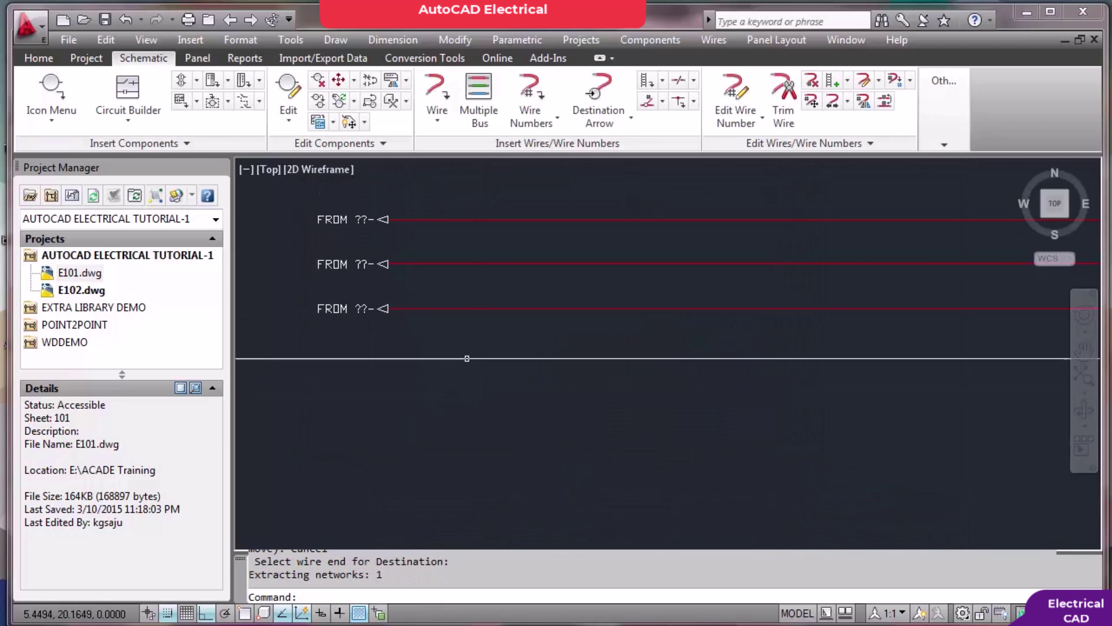
# End the arrow command and switch to the one-line drawing with 102MCCB1 and 102LCH1
pyautogui.scroll(4, 326, 204)
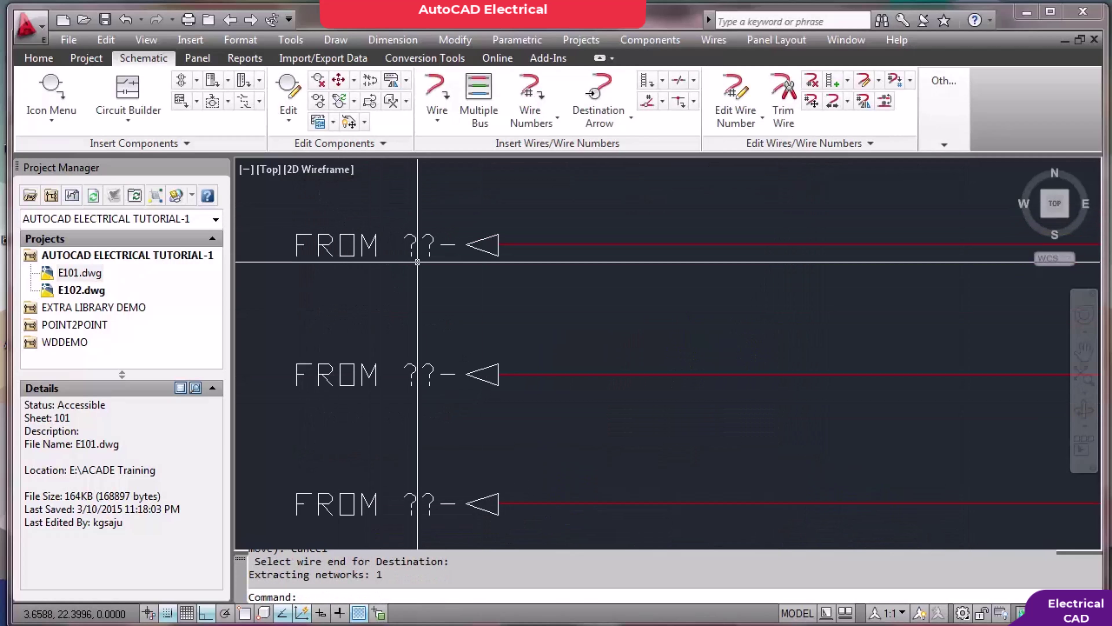
pyautogui.scroll(-2, 417, 262)
pyautogui.scroll(-4, 417, 262)
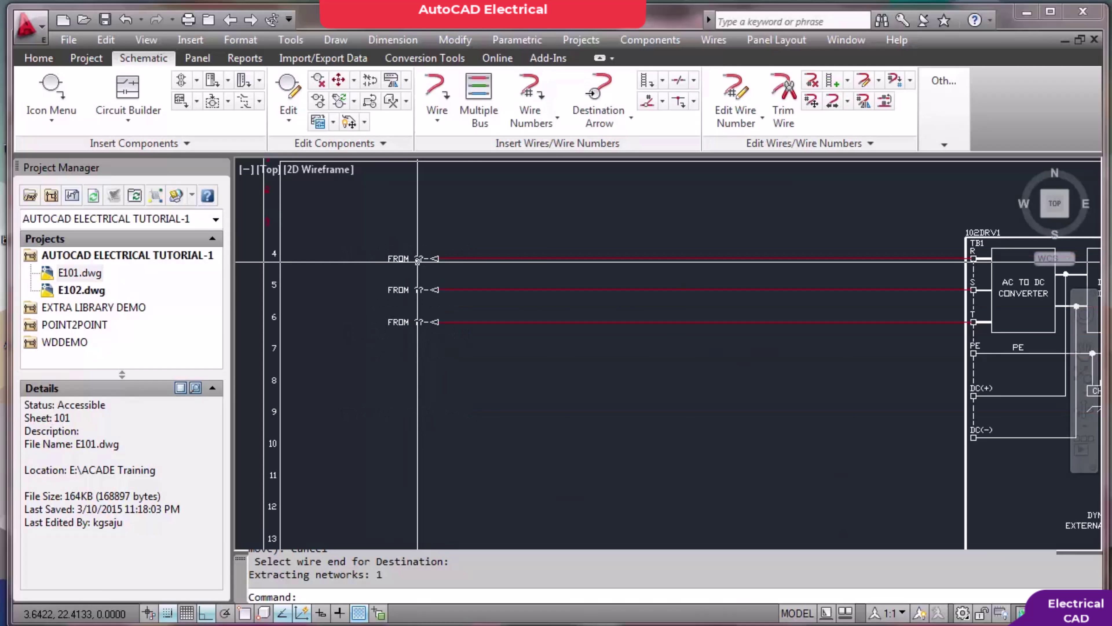
pyautogui.press('Escape')
pyautogui.press('Escape')
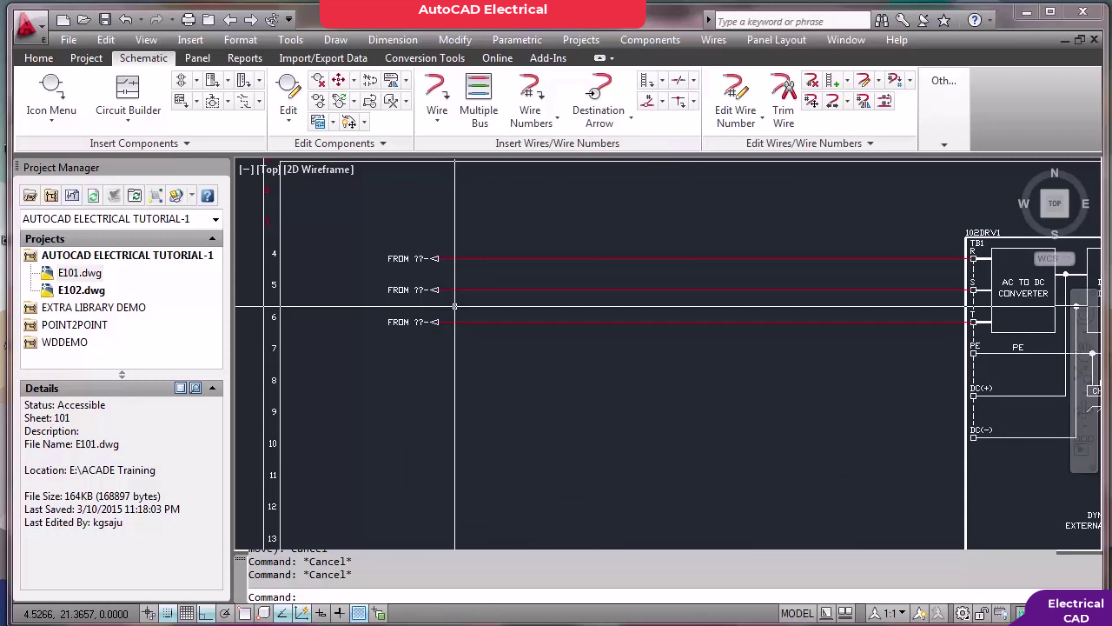
pyautogui.hotkey('alt', 'Tab')
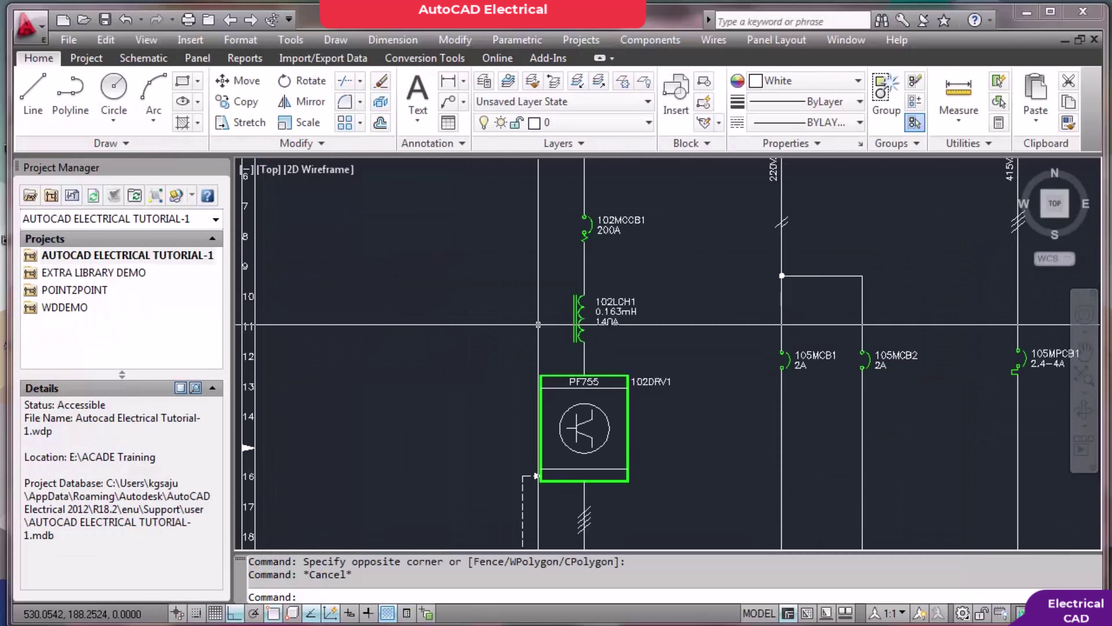
# Load the REACTOR_002 symbol through the Icon Menu's Browse option
pyautogui.hotkey('alt', 'Tab')
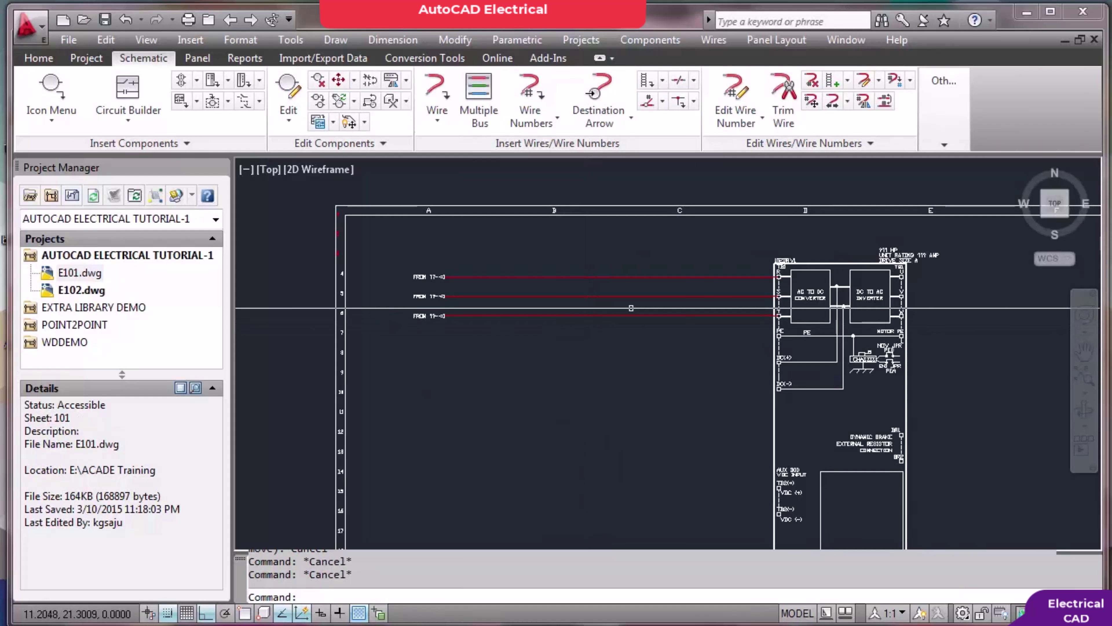
pyautogui.scroll(3, 632, 308)
pyautogui.scroll(-1, 263, 188)
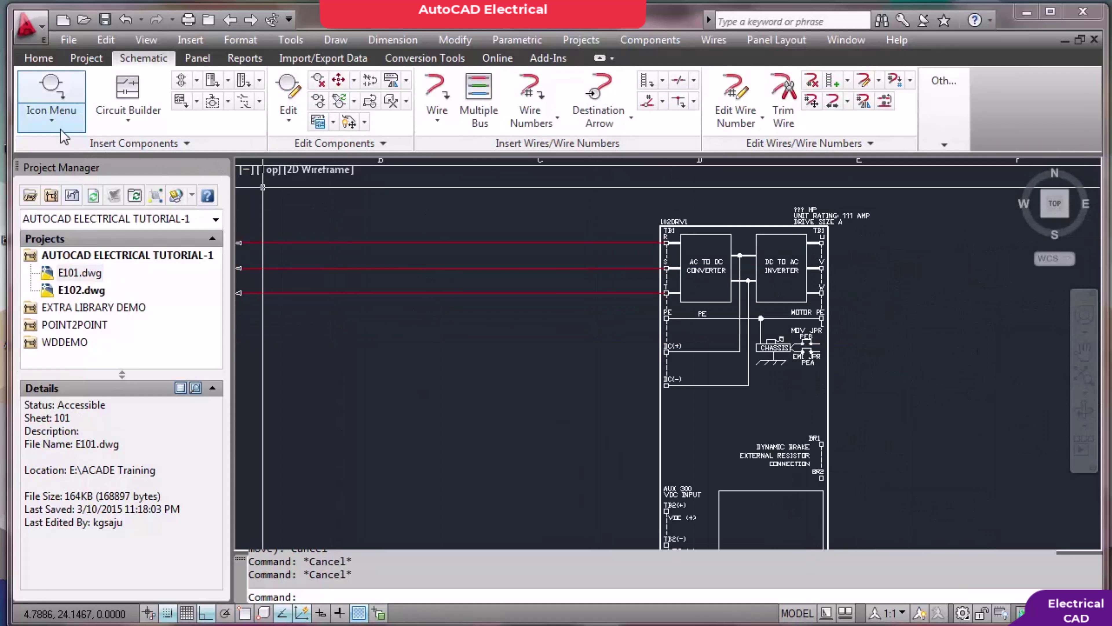
pyautogui.click(64, 121)
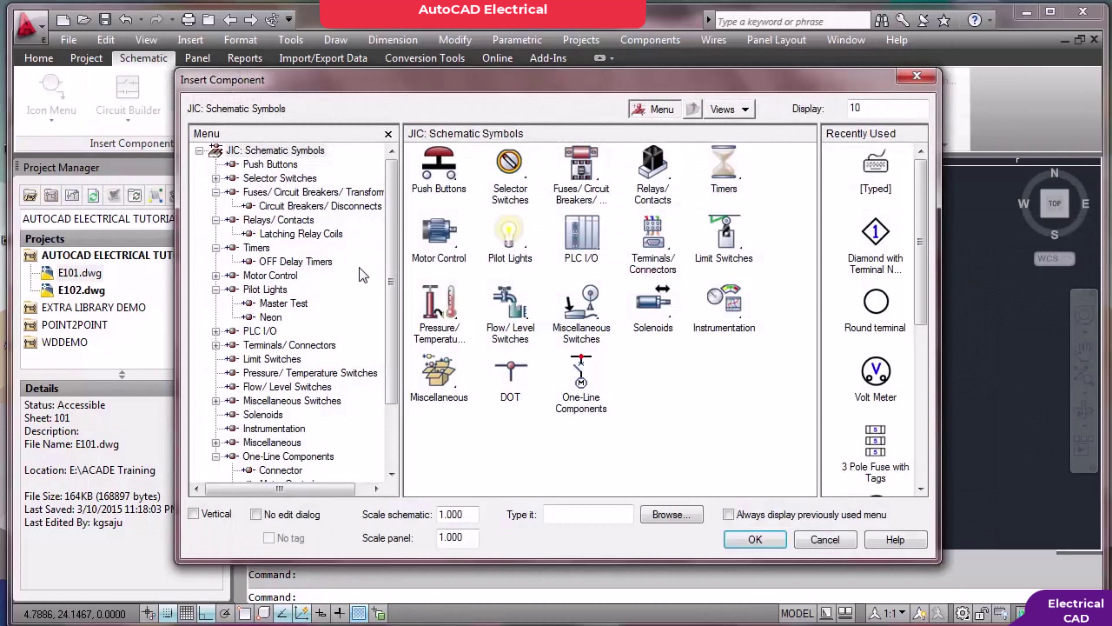
pyautogui.click(671, 515)
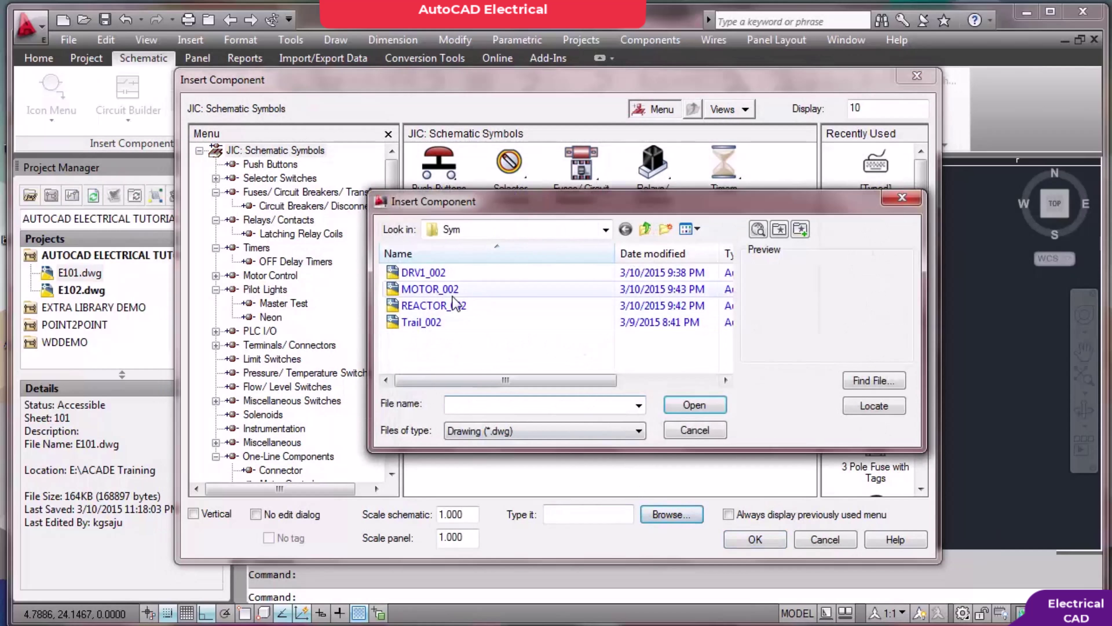
pyautogui.click(434, 305)
pyautogui.click(682, 405)
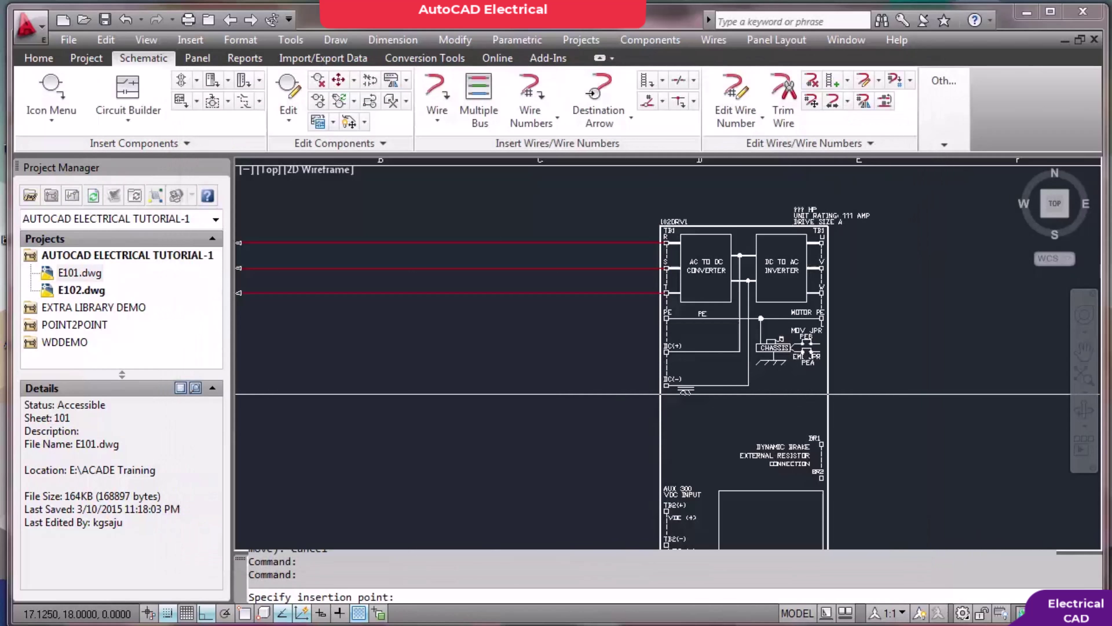
# Insert the reactor across the three phase wires as 102LCH1, showing all ratings
pyautogui.scroll(3, 434, 229)
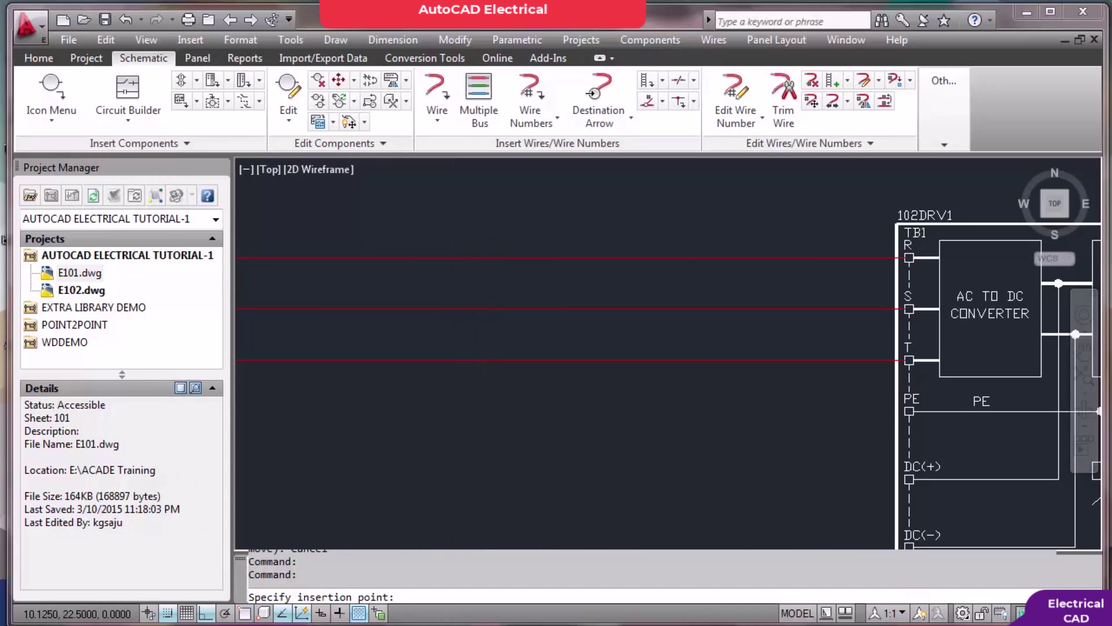
pyautogui.click(453, 359)
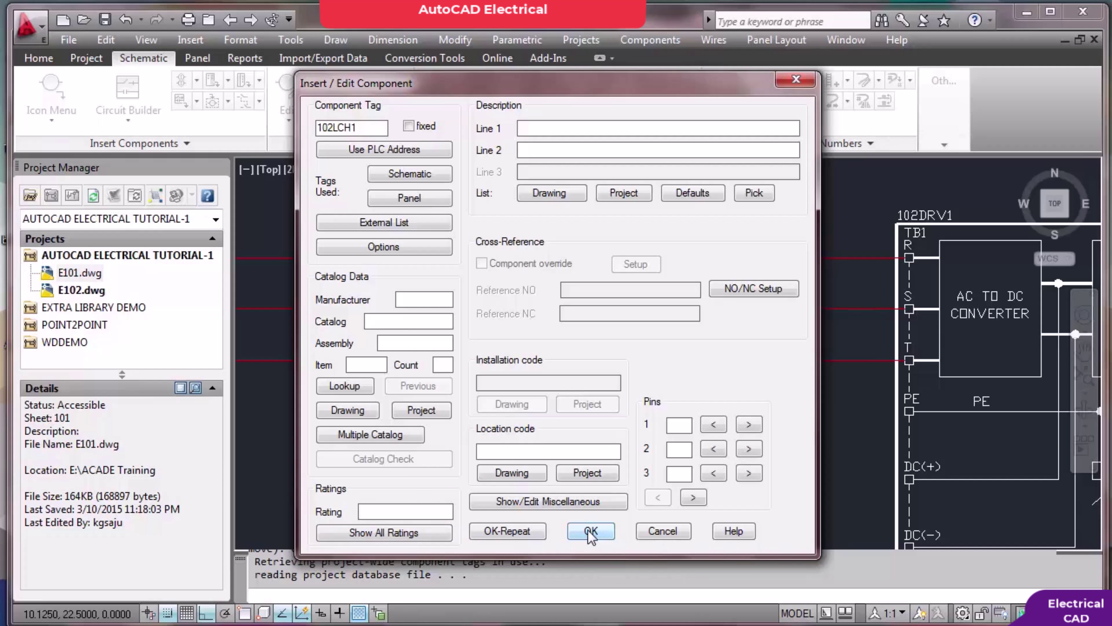
pyautogui.click(415, 531)
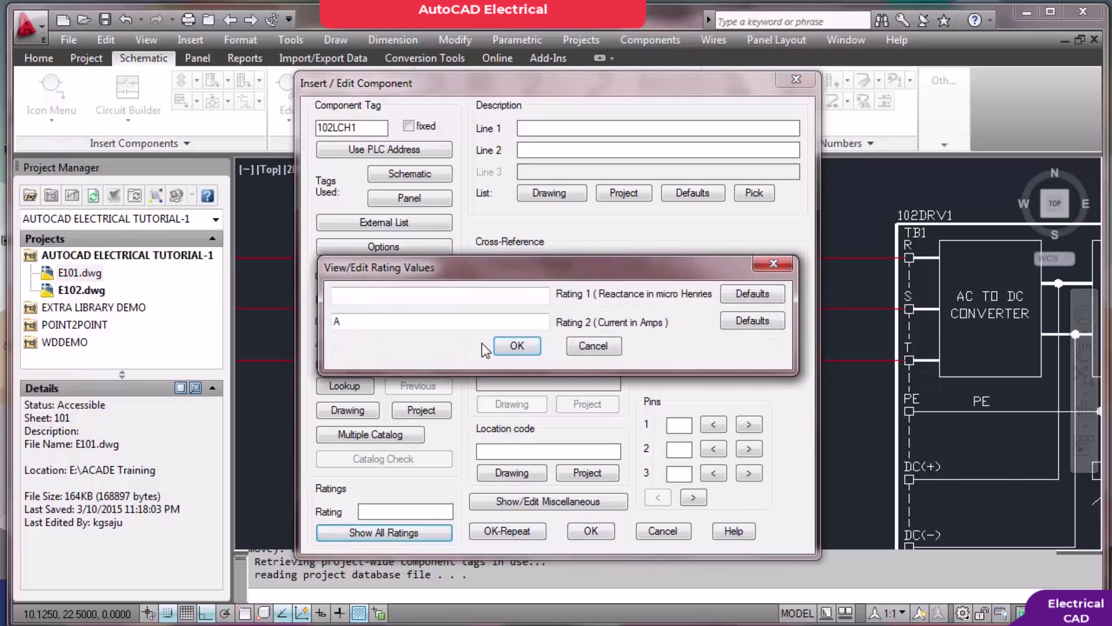
pyautogui.click(515, 349)
pyautogui.click(590, 530)
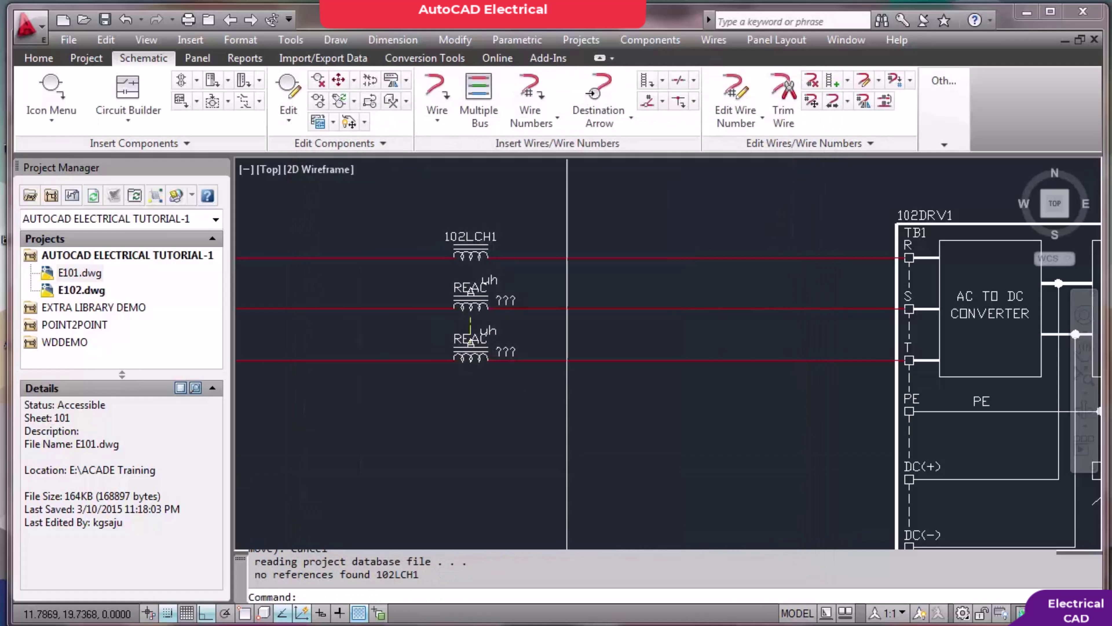
pyautogui.scroll(4, 491, 265)
pyautogui.press('Escape')
pyautogui.press('Escape')
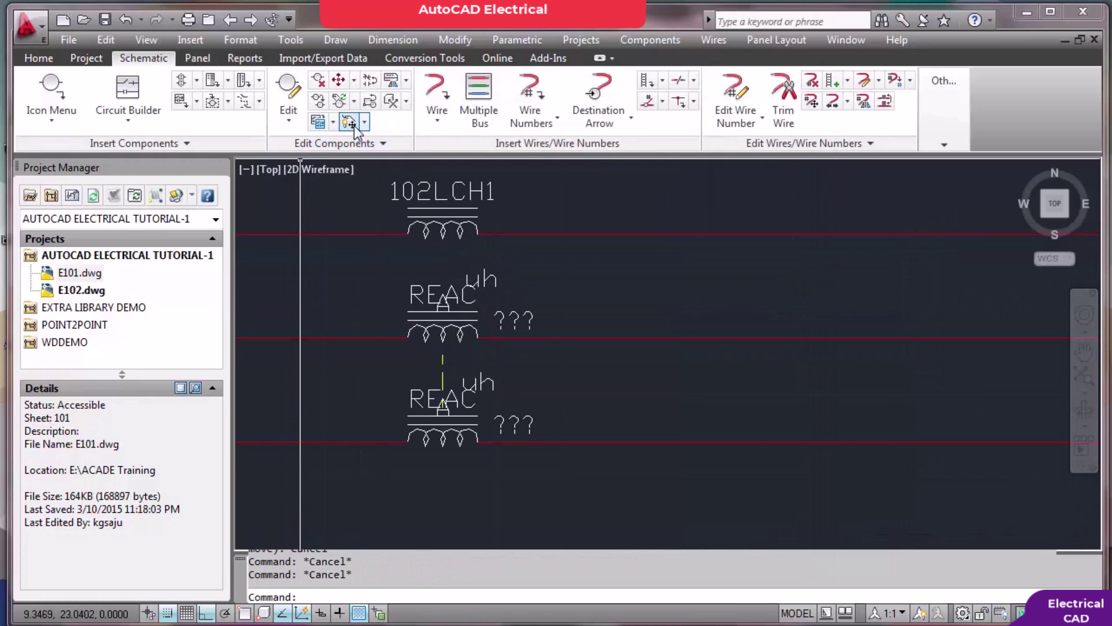
# Hide the uh and ??? attribute labels on reactor 102LCH1's lower poles one by one
pyautogui.click(364, 123)
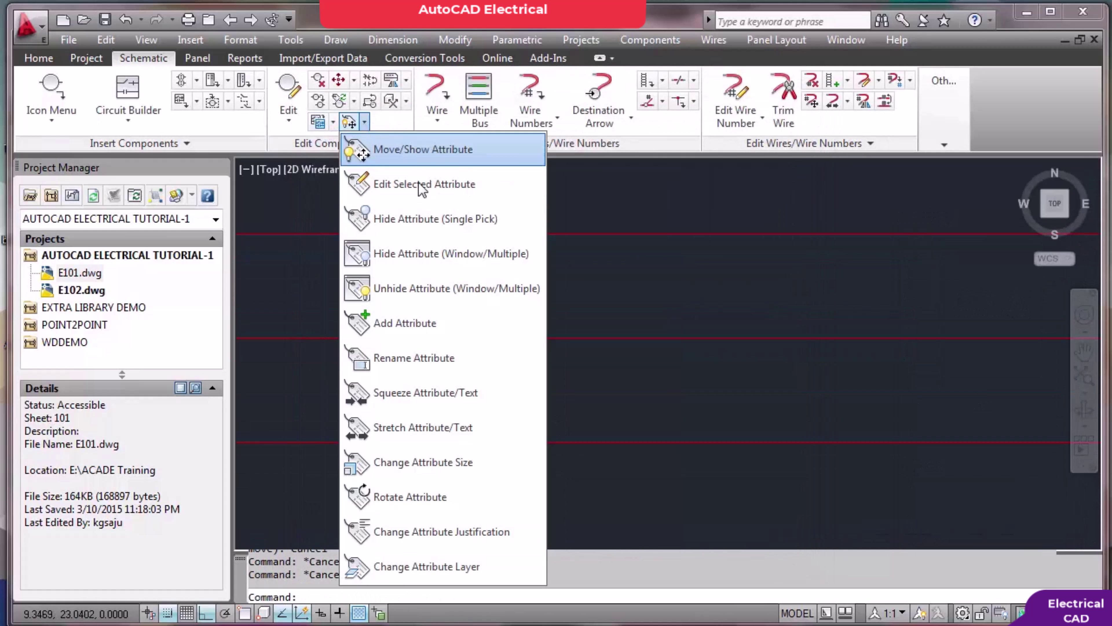
pyautogui.click(415, 219)
pyautogui.click(487, 283)
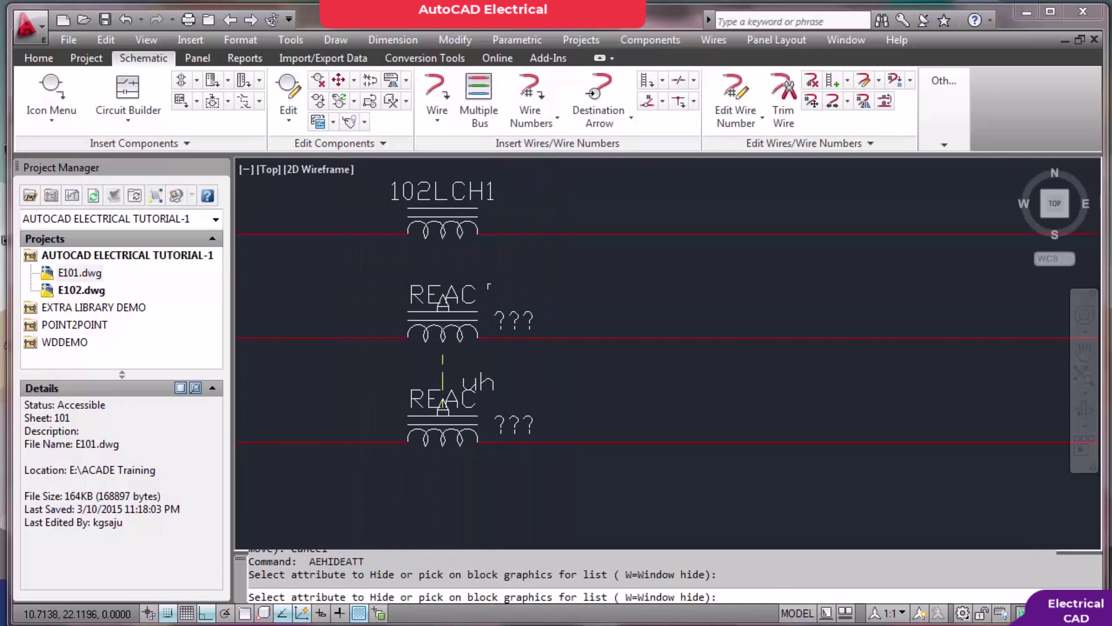
pyautogui.scroll(3, 489, 286)
pyautogui.scroll(2, 475, 294)
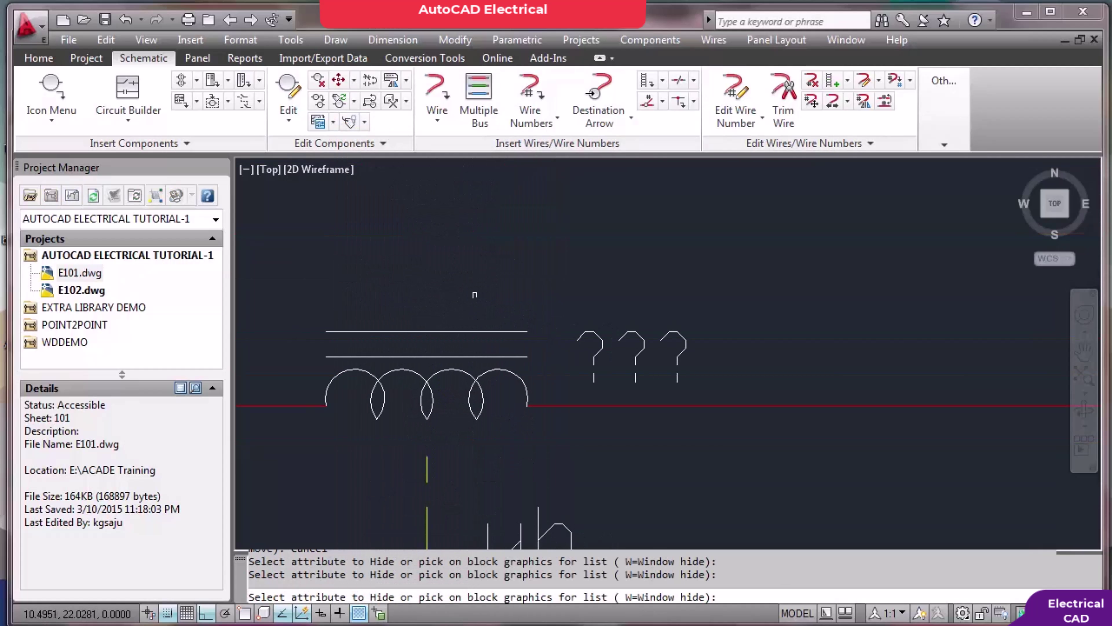
pyautogui.scroll(-5, 581, 334)
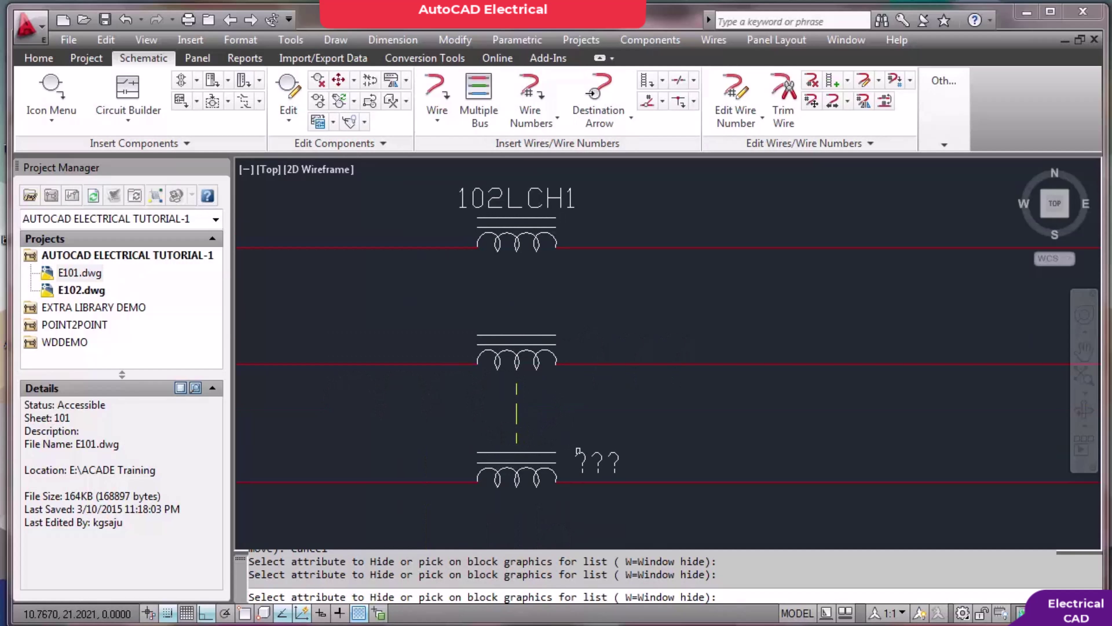
pyautogui.click(579, 456)
pyautogui.press('Escape')
pyautogui.press('Escape')
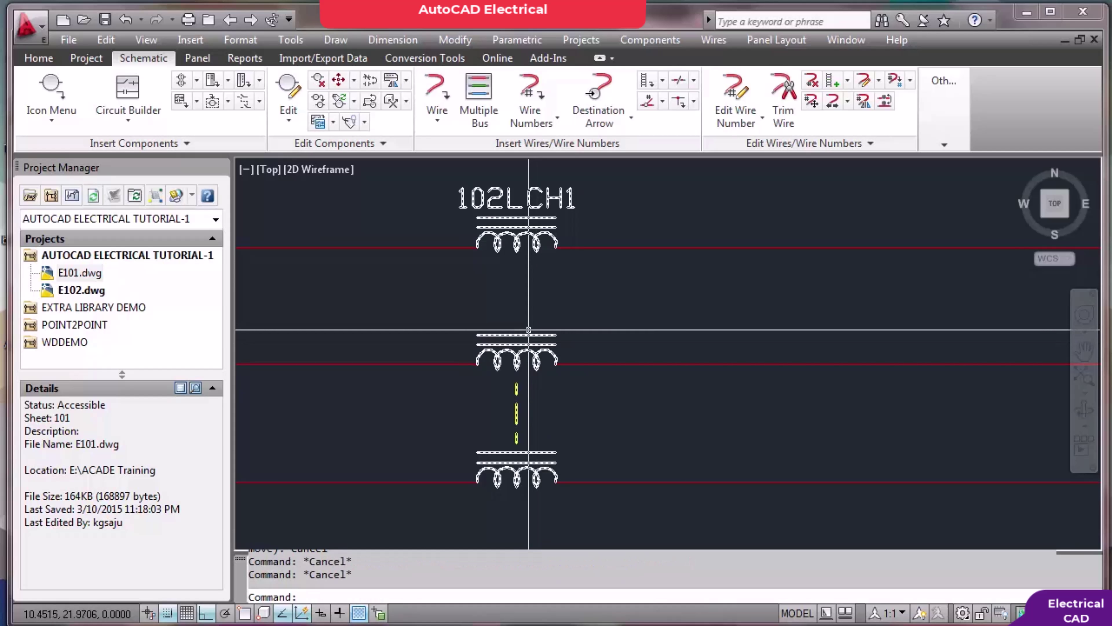
pyautogui.click(254, 104)
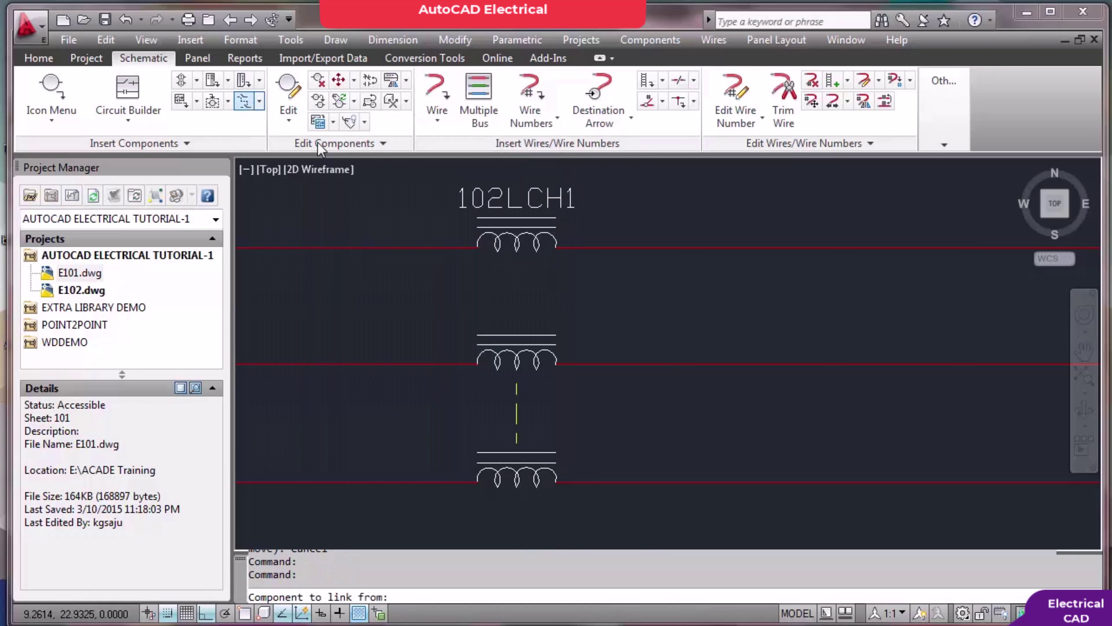
pyautogui.click(499, 245)
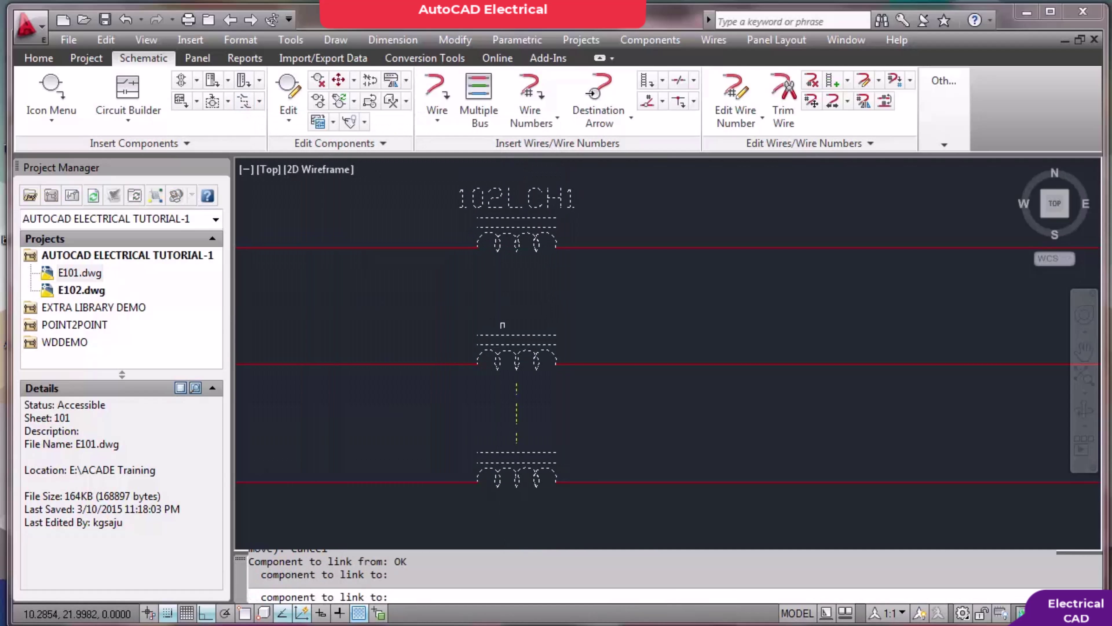
pyautogui.press('Escape')
pyautogui.press('Escape')
pyautogui.scroll(-6, 533, 303)
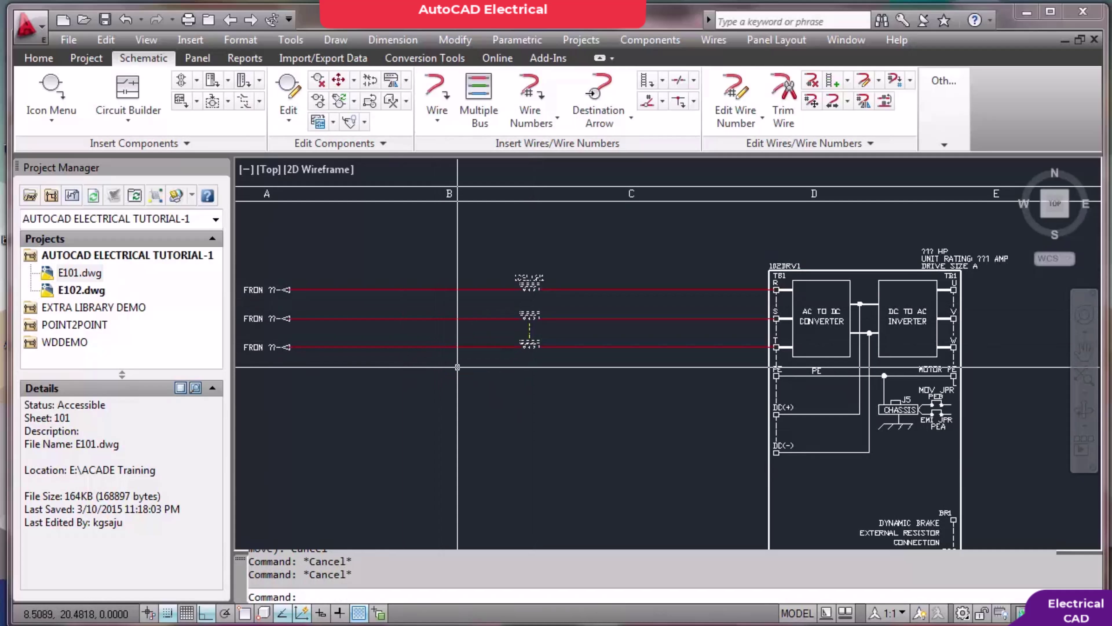
pyautogui.scroll(3, 535, 347)
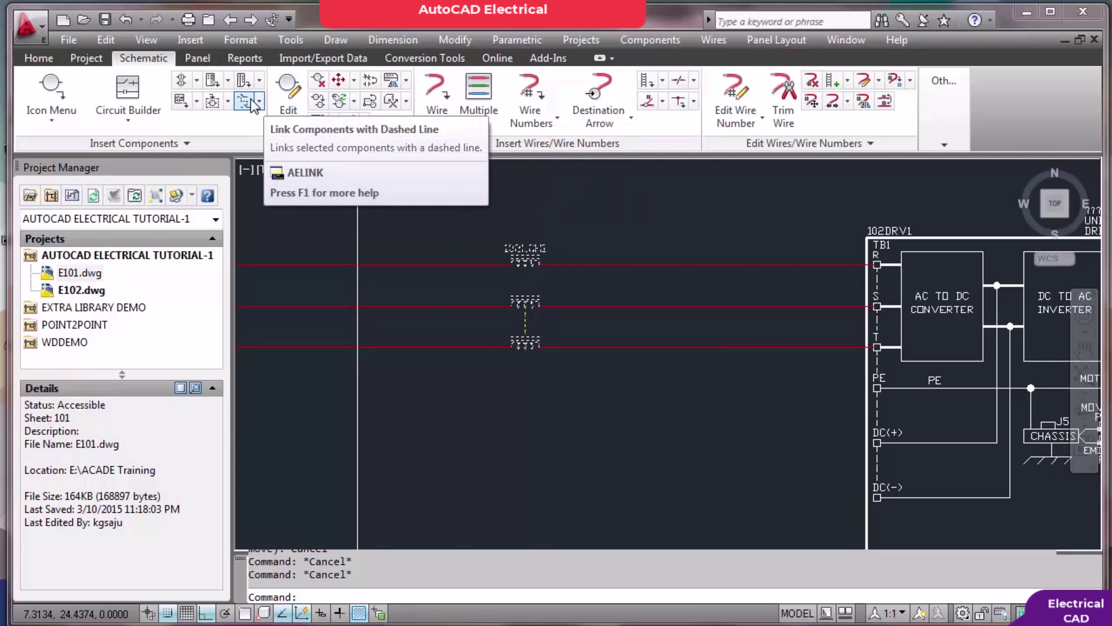
pyautogui.scroll(-2, 494, 269)
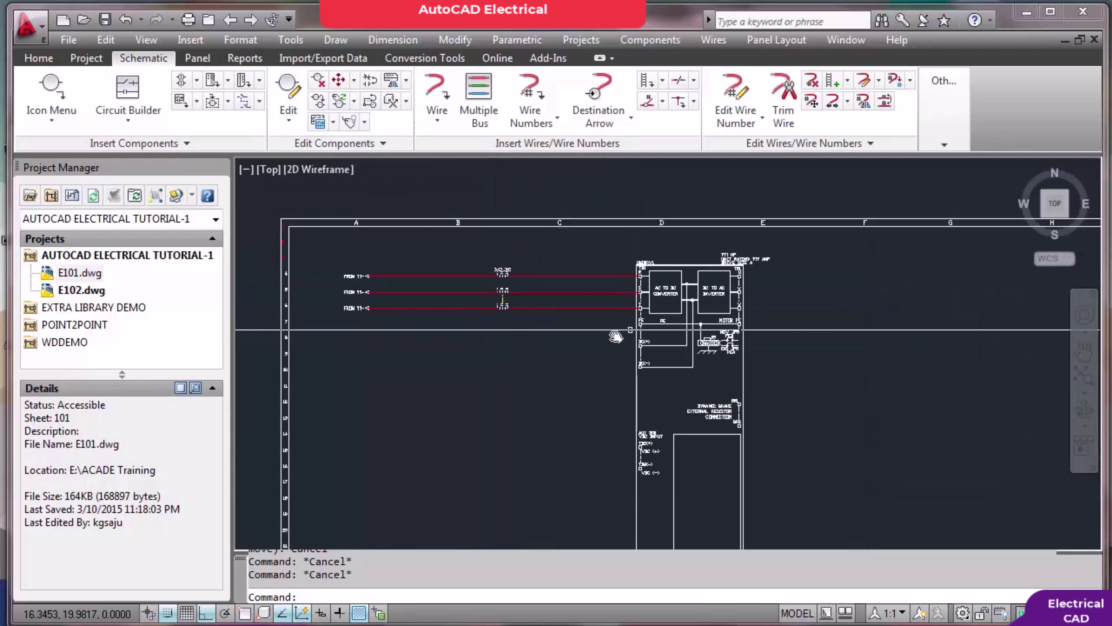
pyautogui.moveTo(494, 269); pyautogui.dragTo(270, 263, button='middle')
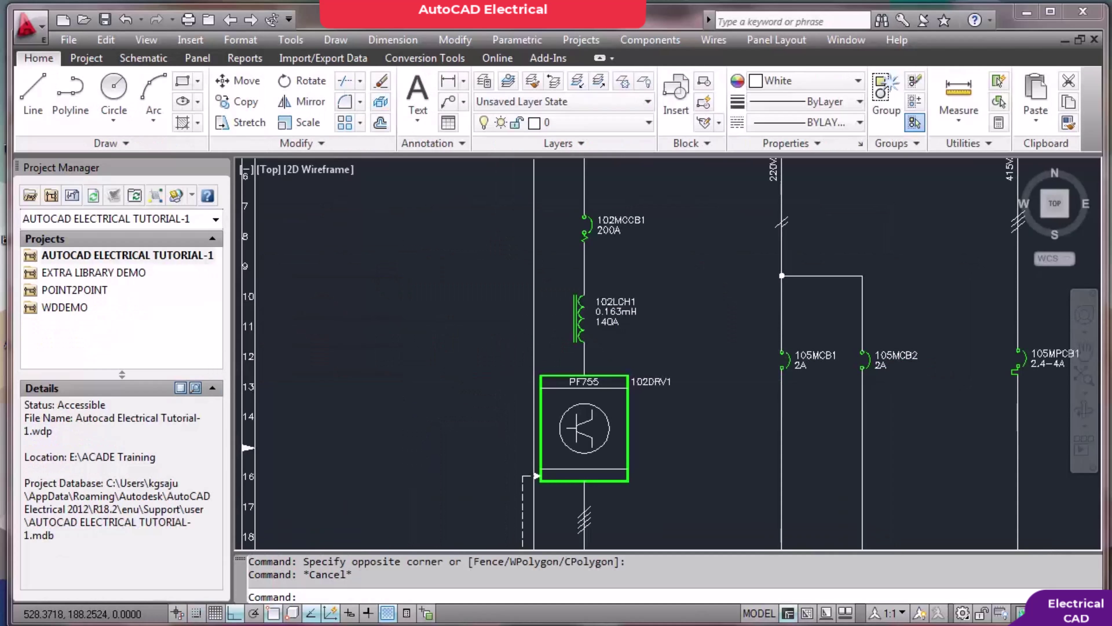
pyautogui.scroll(3, 562, 402)
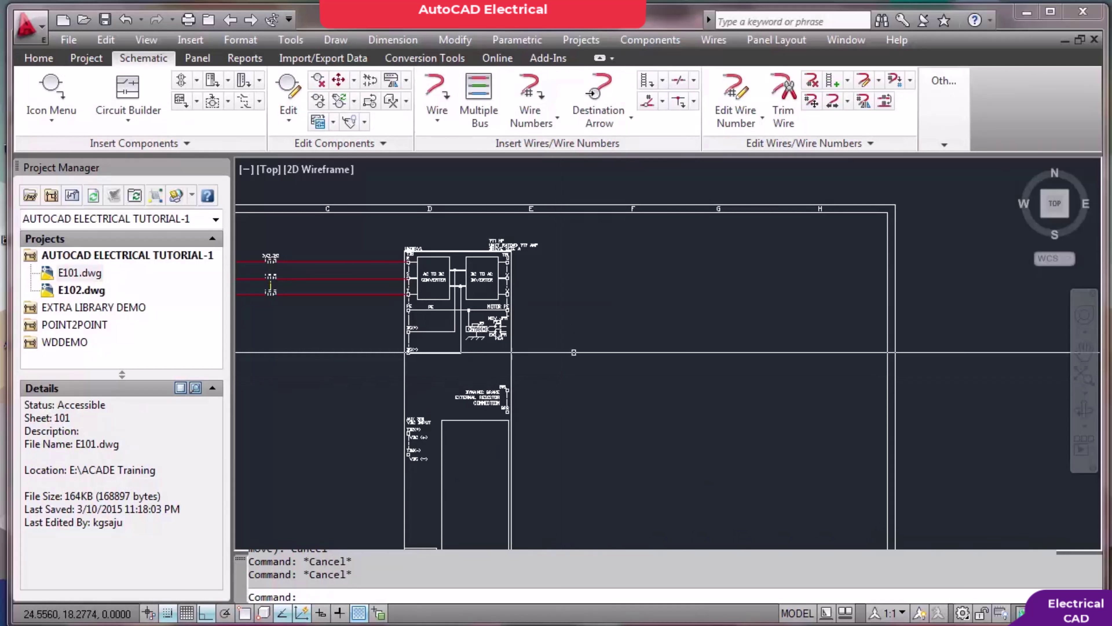
# Run a Multiple Bus from drive 102DRV1's U, V and W outputs rightward toward column G
pyautogui.click(479, 99)
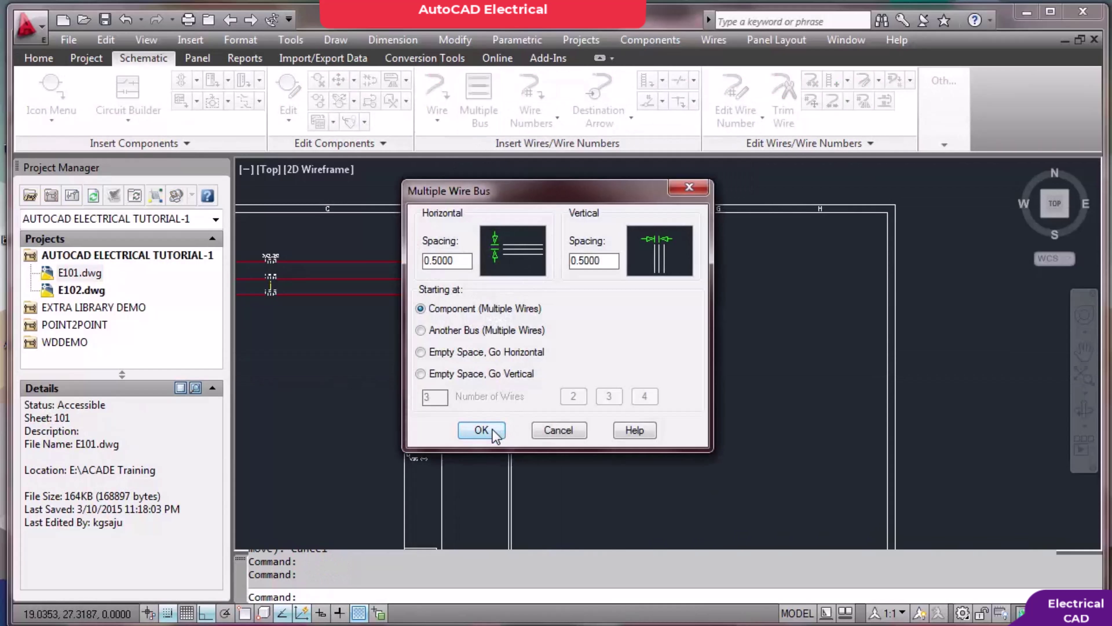
pyautogui.click(481, 430)
pyautogui.scroll(5, 474, 201)
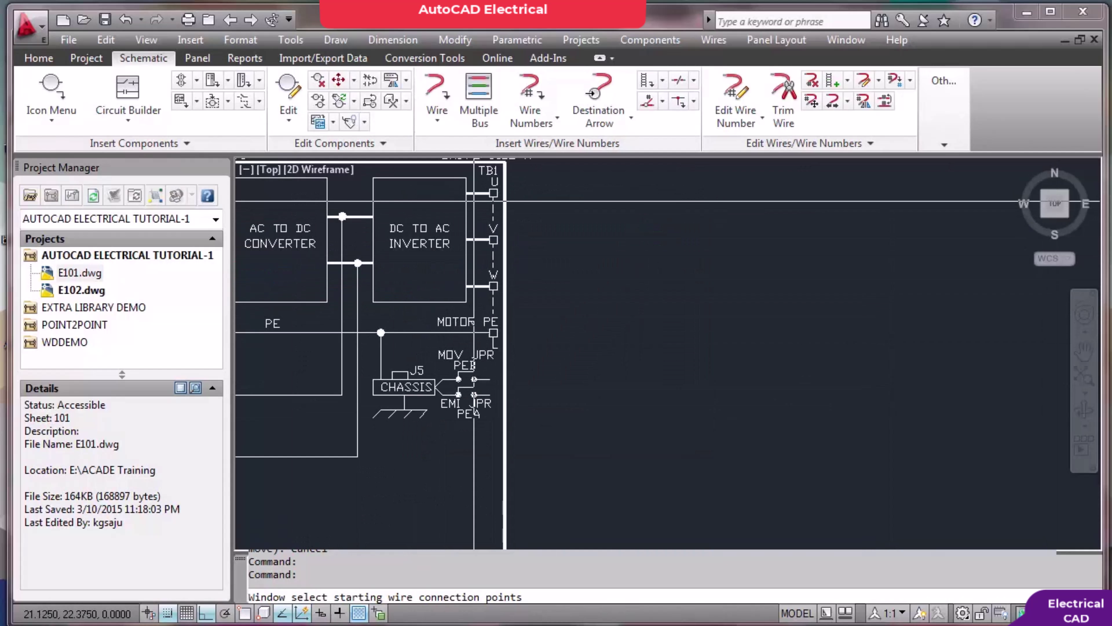
pyautogui.click(482, 186)
pyautogui.click(528, 301)
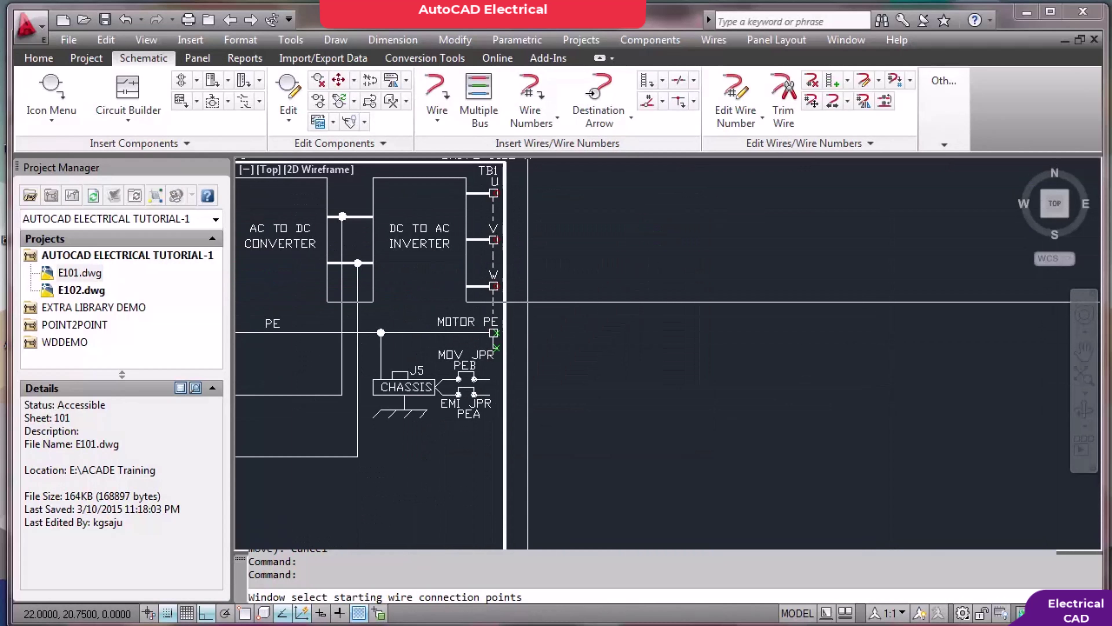
pyautogui.press('Return')
pyautogui.scroll(-4, 582, 297)
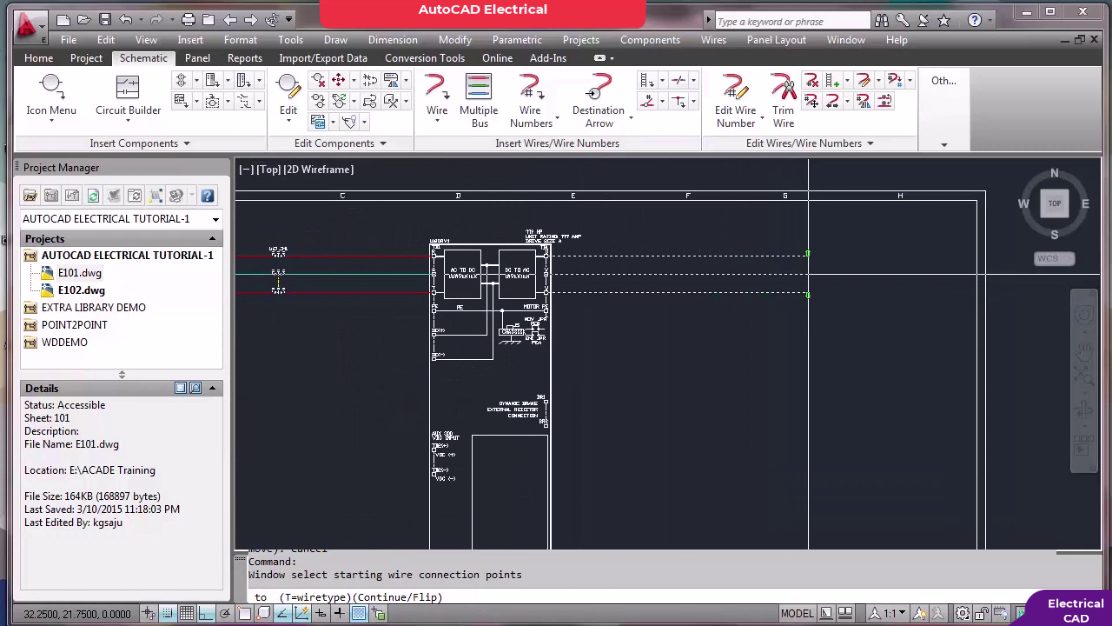
pyautogui.click(813, 274)
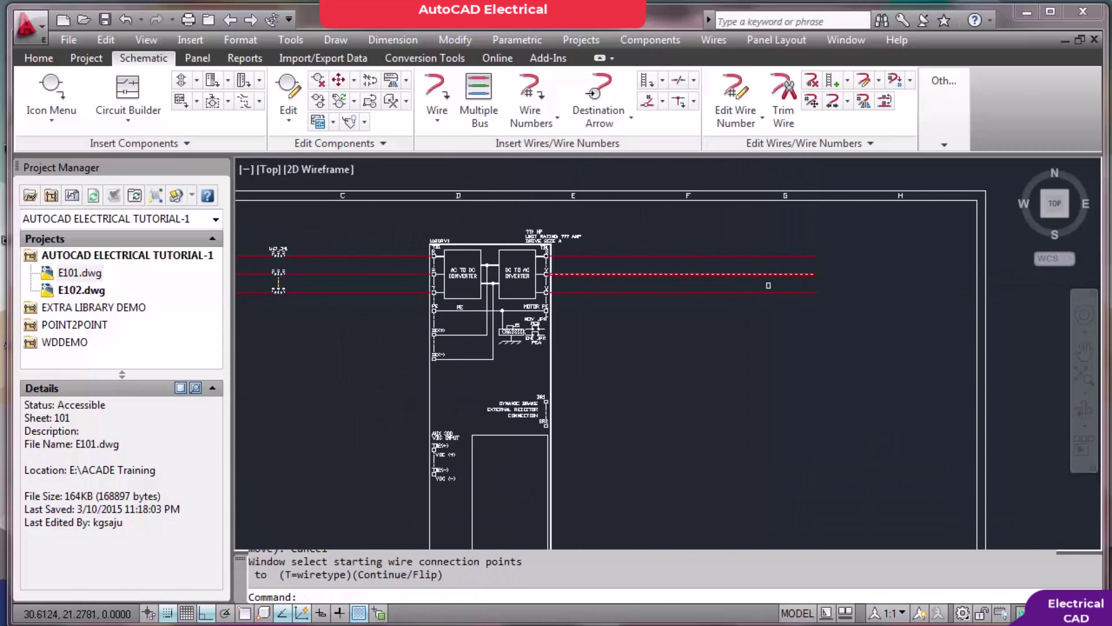
pyautogui.press('Escape')
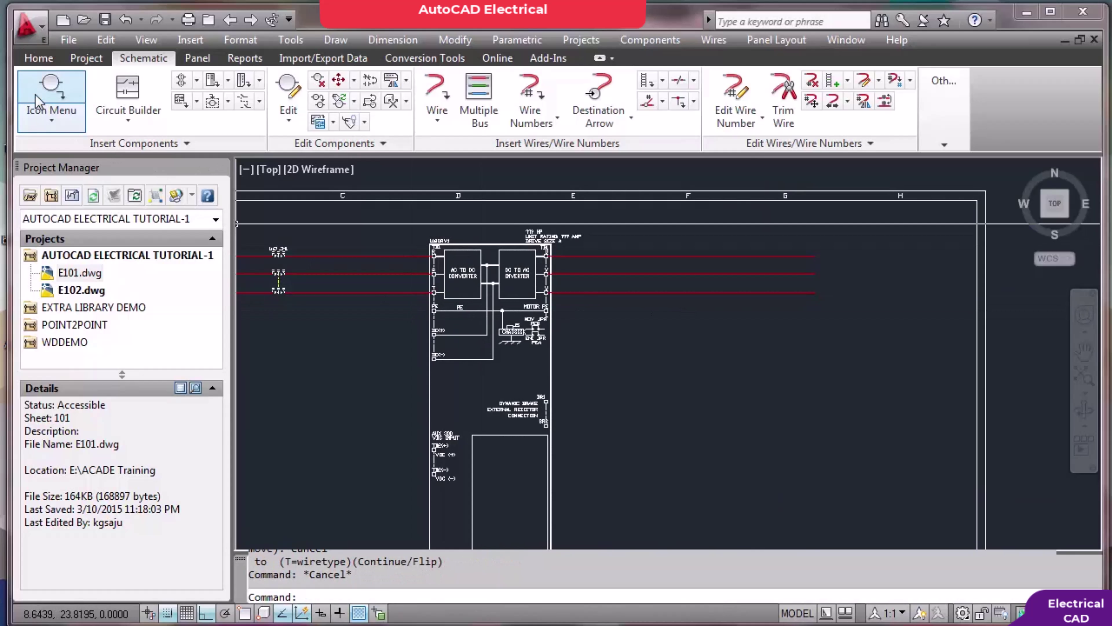
# Insert a 3 Phase Motor tagged 102M1 at the ends of the three drive output wires
pyautogui.click(50, 92)
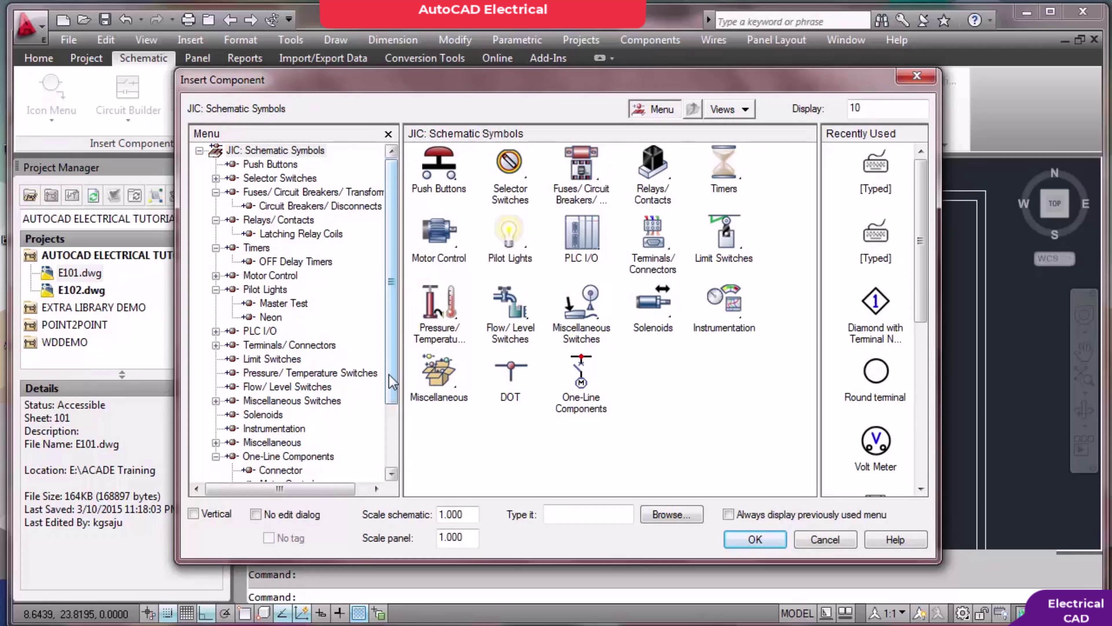
pyautogui.click(284, 277)
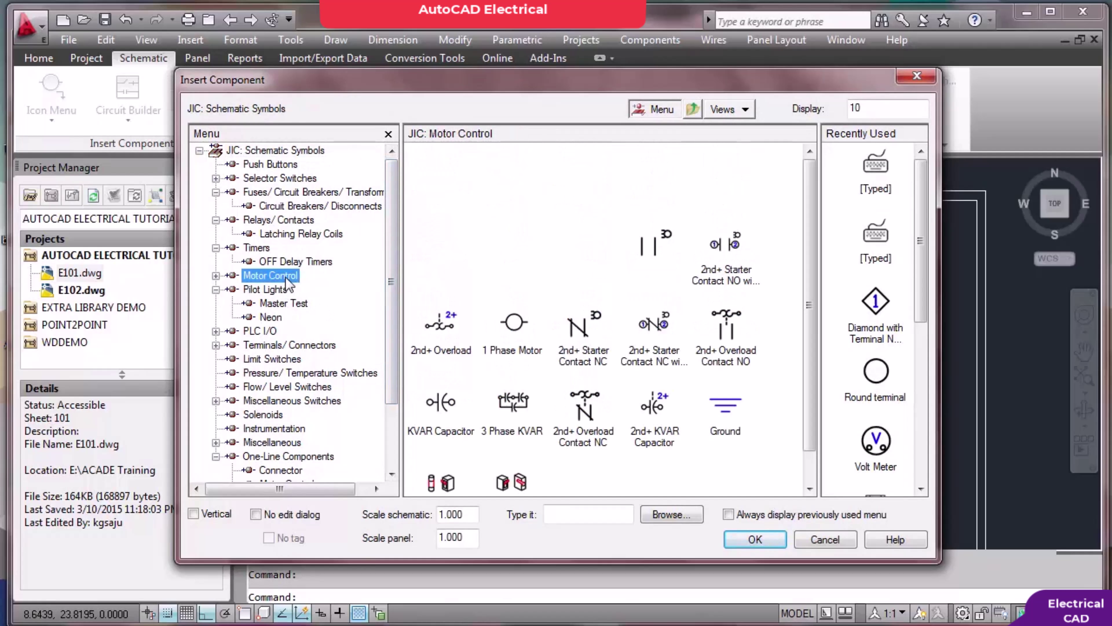
pyautogui.click(597, 249)
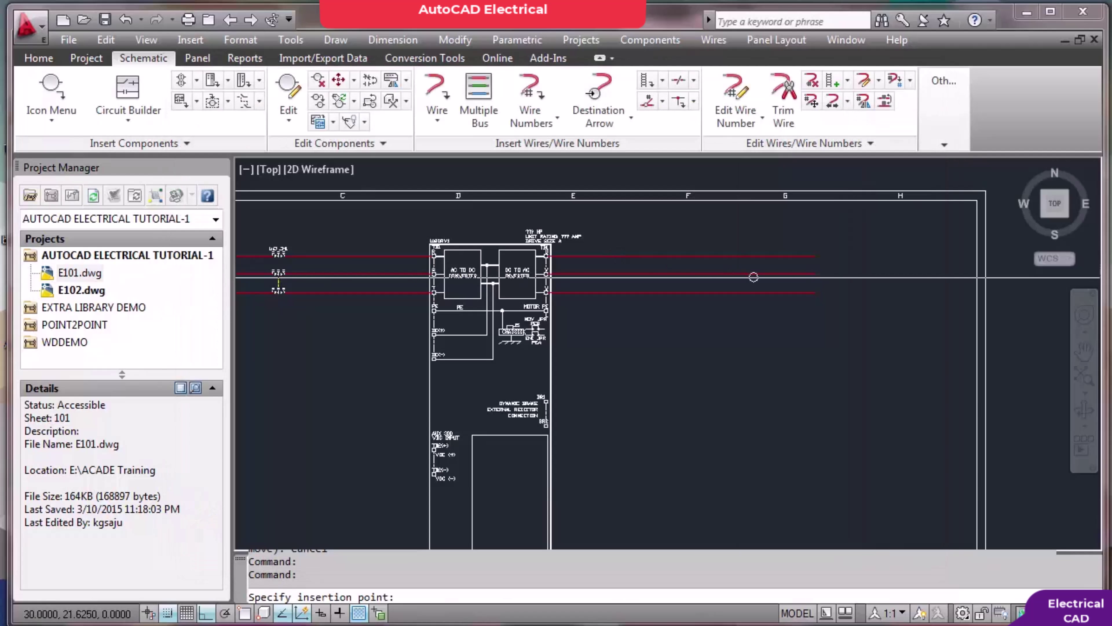
pyautogui.scroll(3, 799, 276)
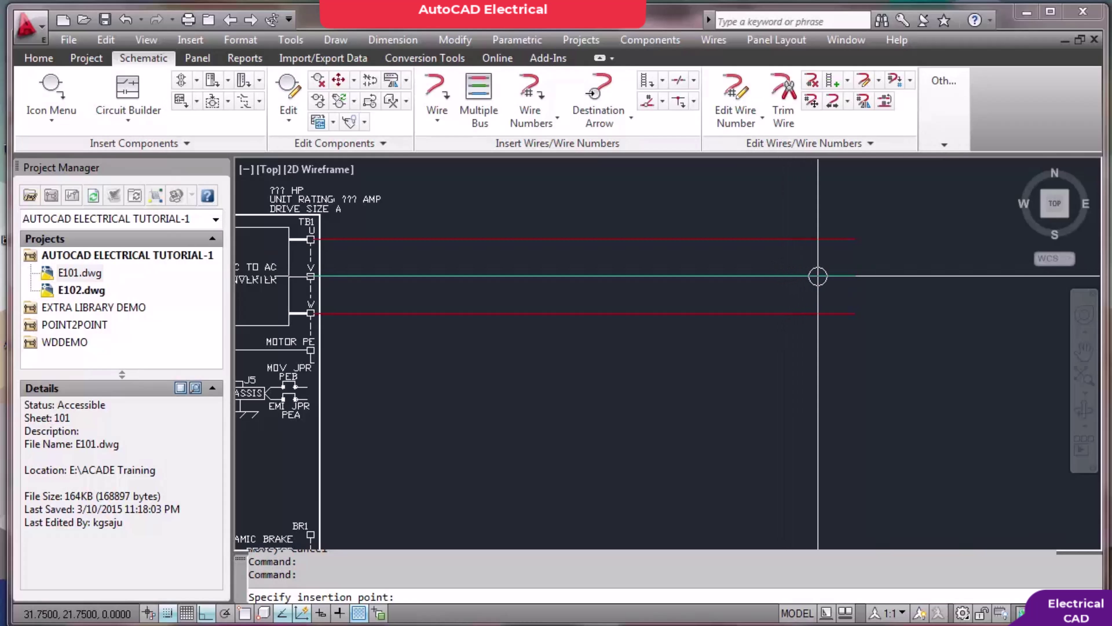
pyautogui.click(817, 276)
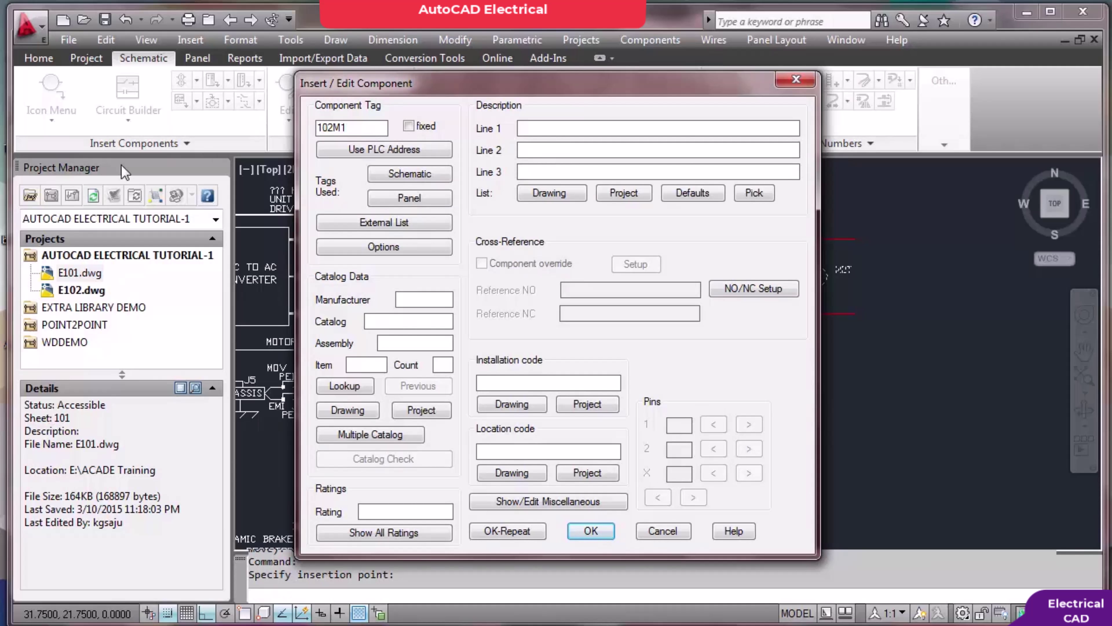
pyautogui.click(588, 531)
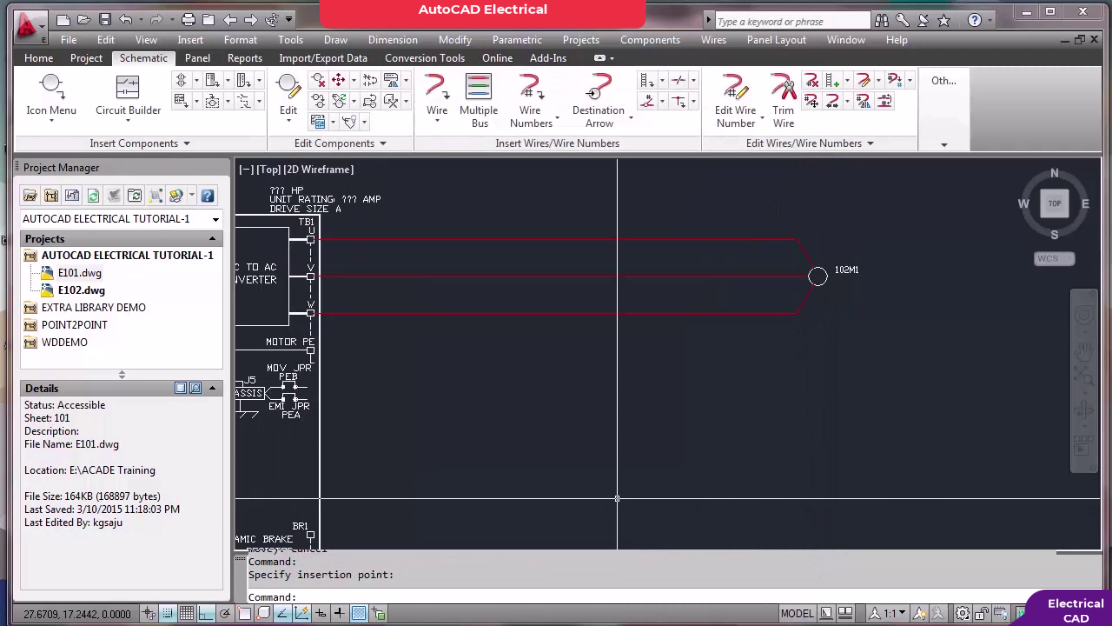
pyautogui.scroll(-5, 833, 327)
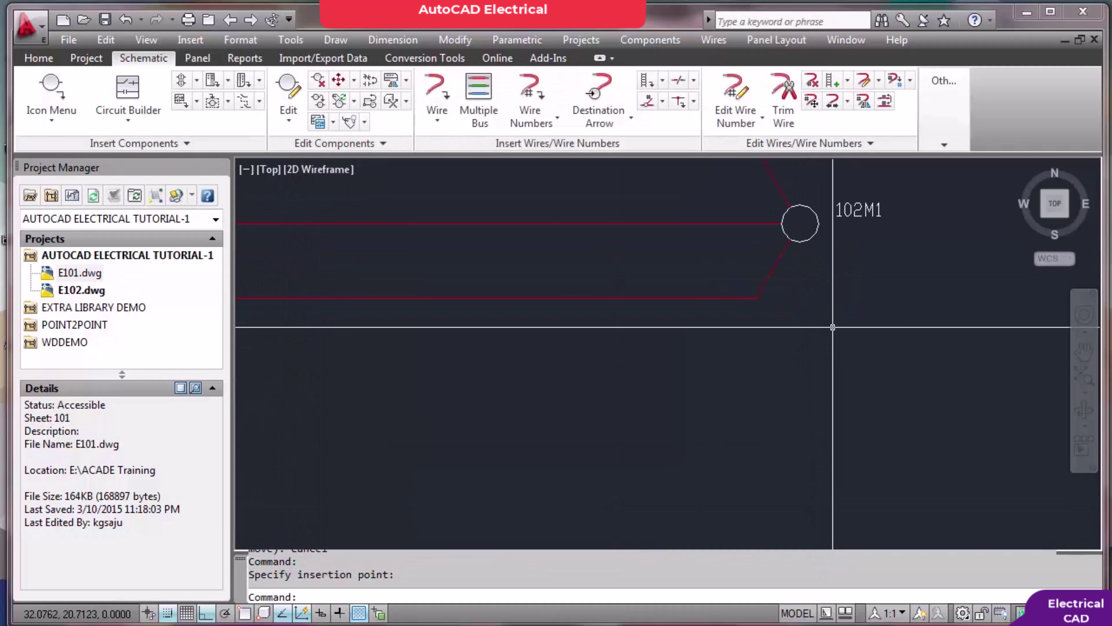
pyautogui.scroll(2, 535, 342)
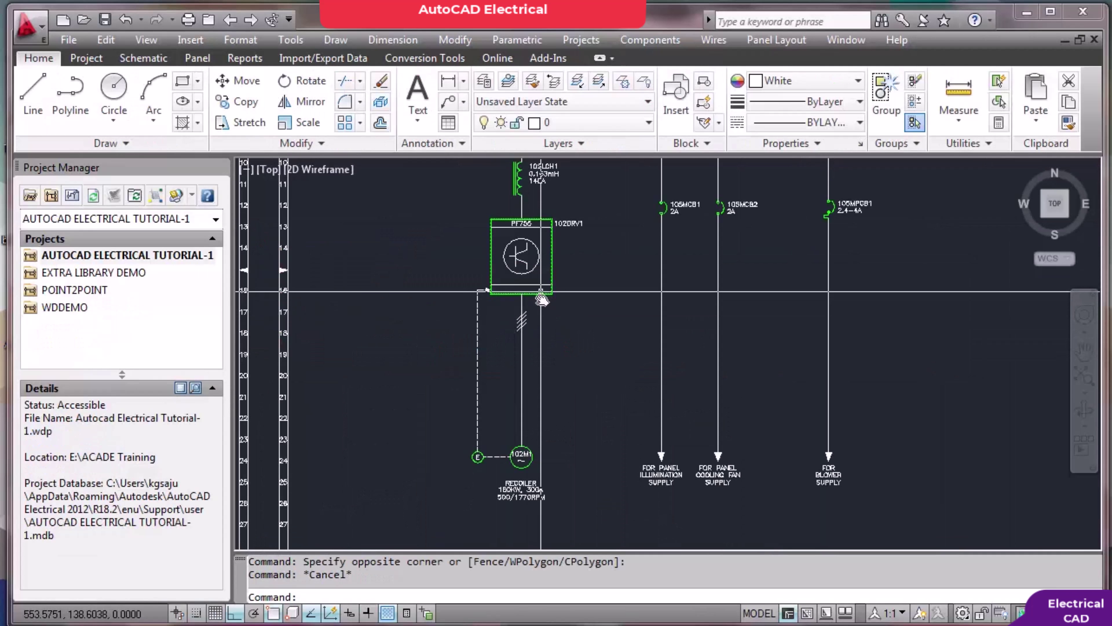
pyautogui.scroll(3, 547, 273)
pyautogui.scroll(-4, 548, 273)
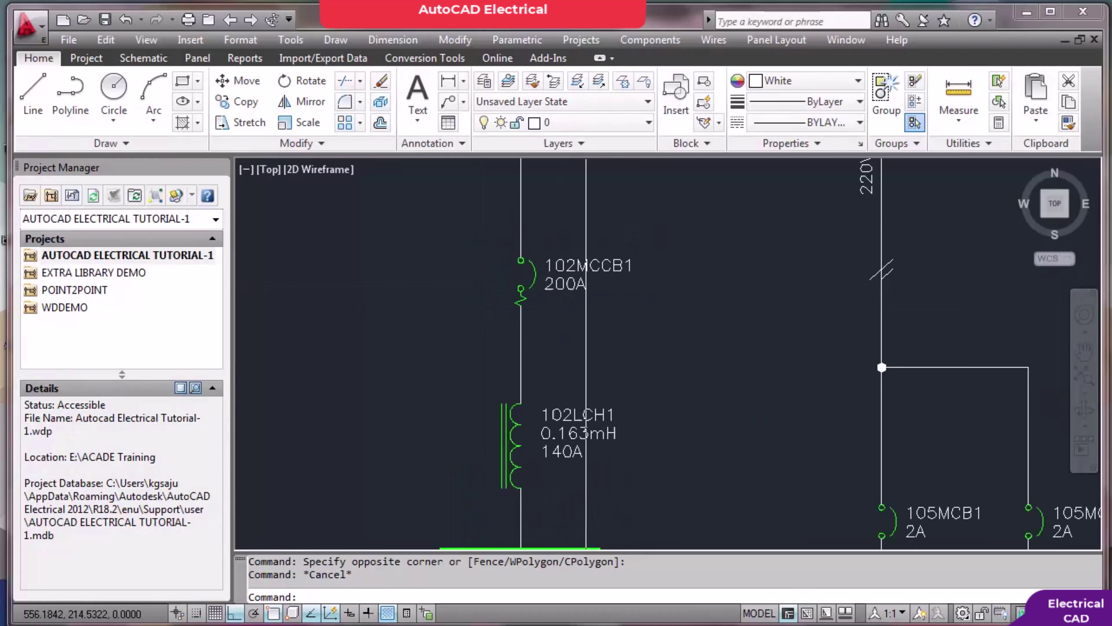
pyautogui.hotkey('alt', 'Tab')
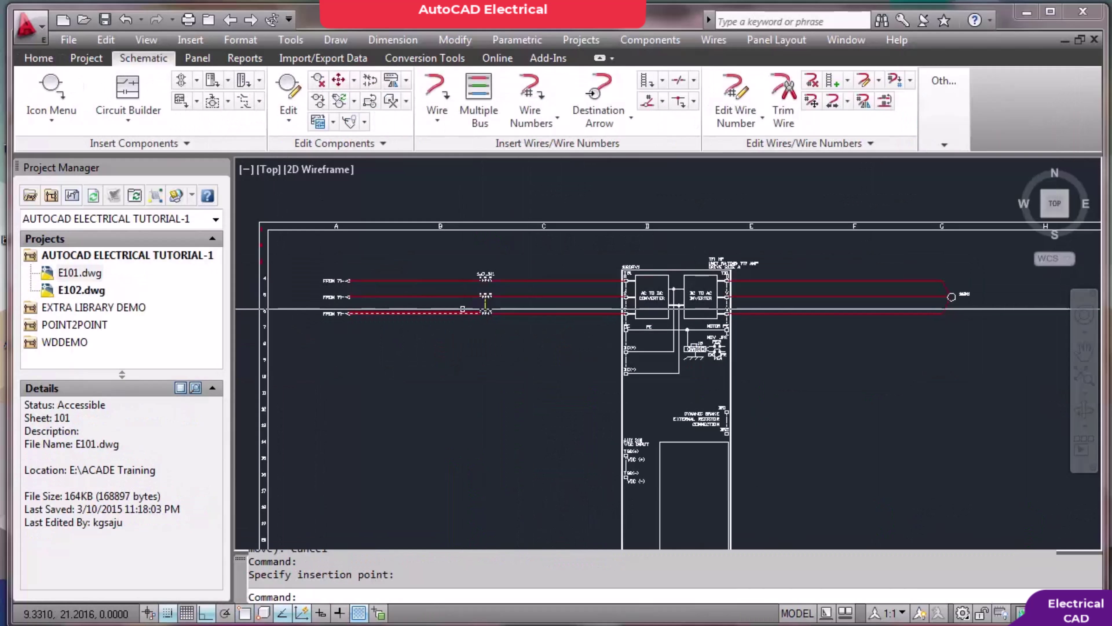
pyautogui.scroll(3, 265, 309)
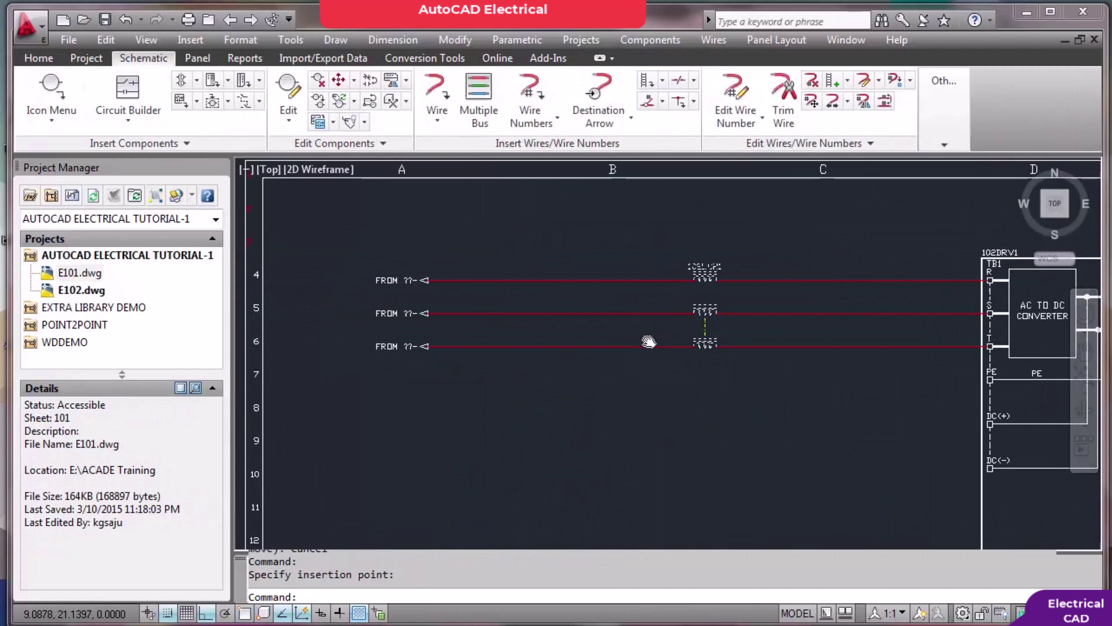
# Pick the Motor Circuit Protector symbol from Circuit Breakers/Disconnects for insertion
pyautogui.click(52, 95)
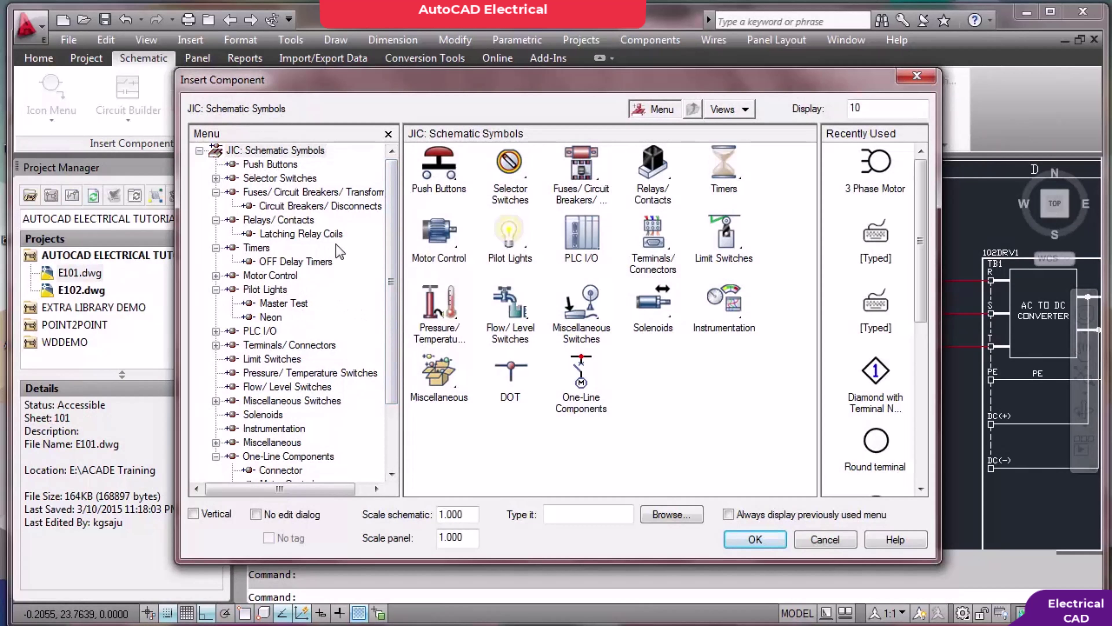
pyautogui.click(309, 207)
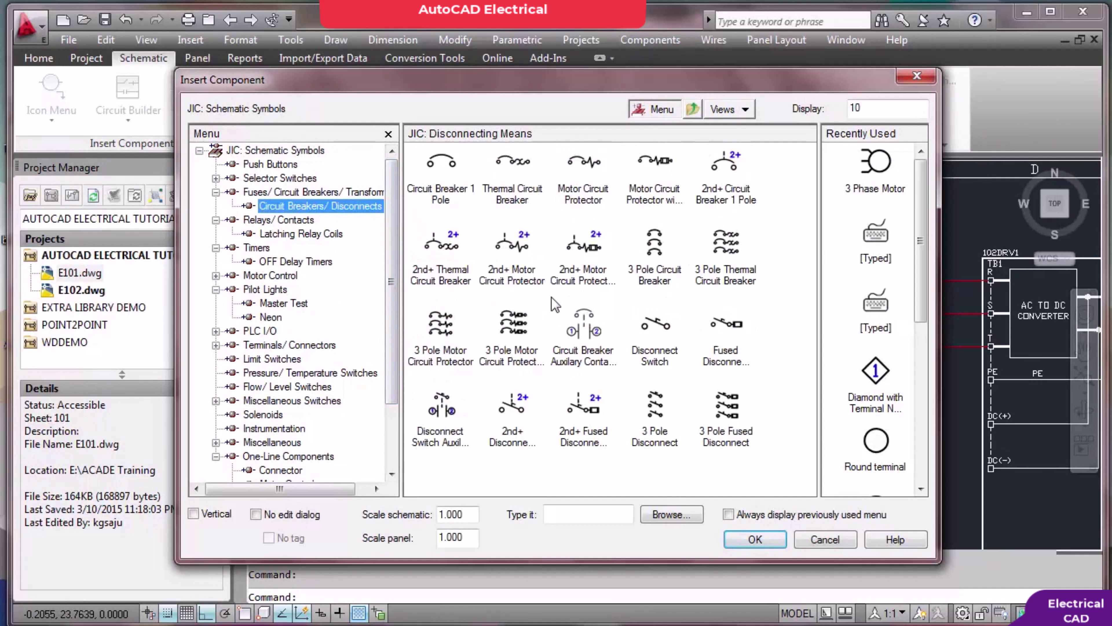
pyautogui.doubleClick(584, 246)
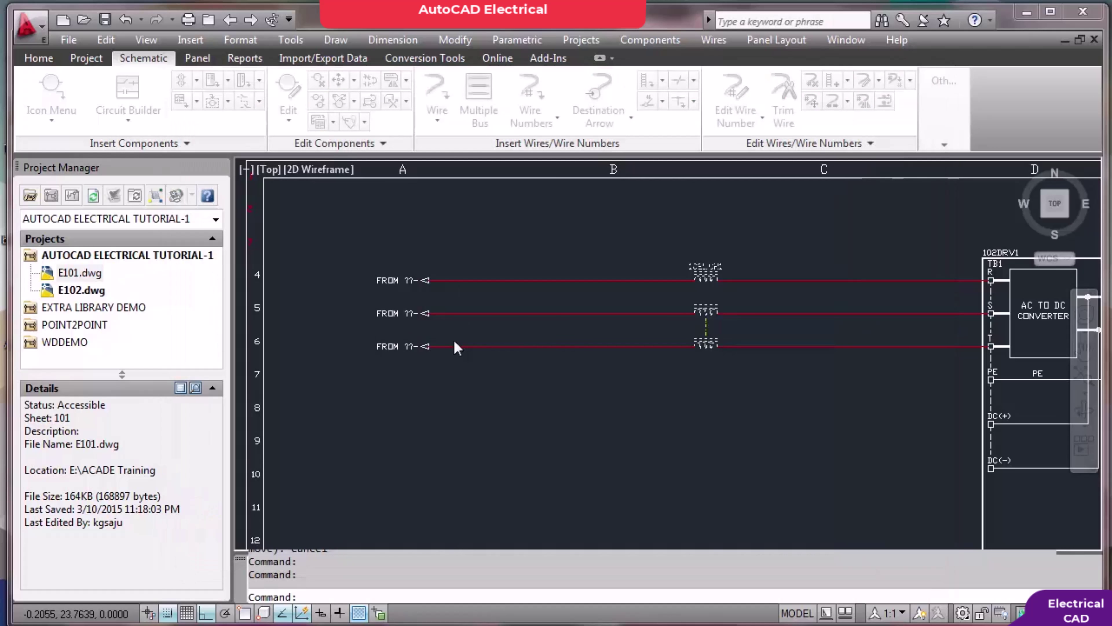
pyautogui.scroll(3, 518, 308)
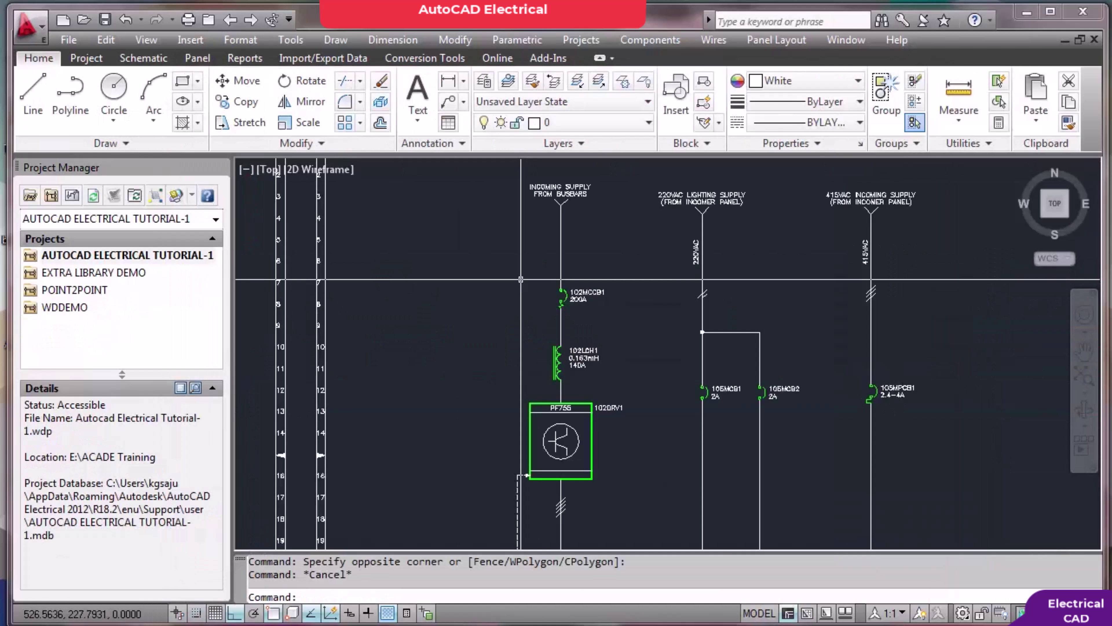
pyautogui.scroll(5, 566, 319)
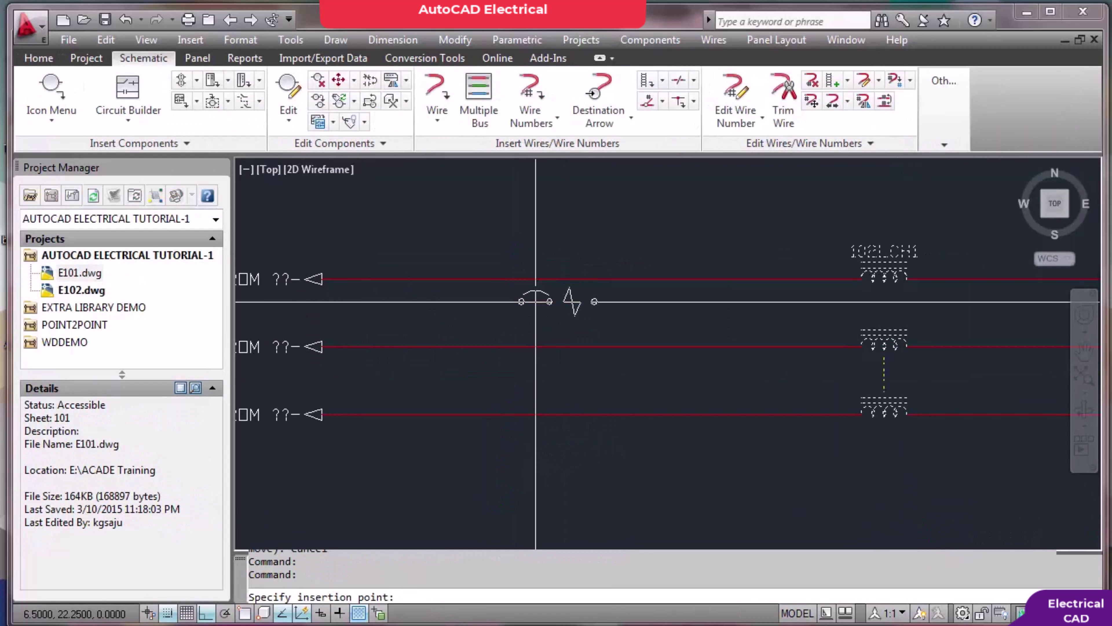
pyautogui.click(535, 301)
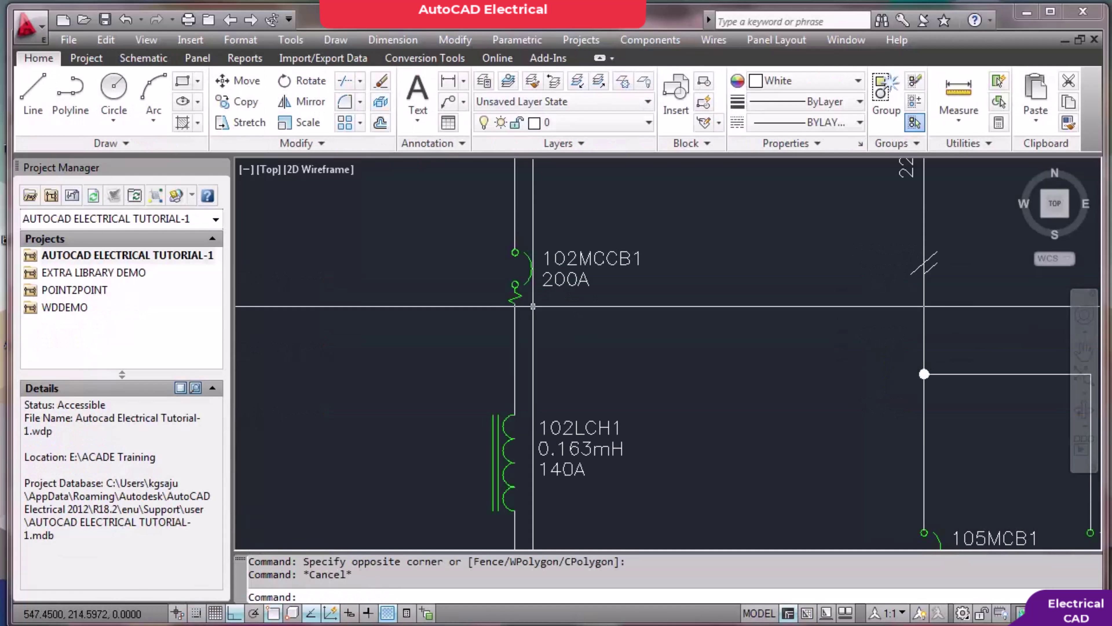
# Pan and zoom to bring drive 102DRV1 and the incoming wire ends into view
pyautogui.scroll(2, 533, 306)
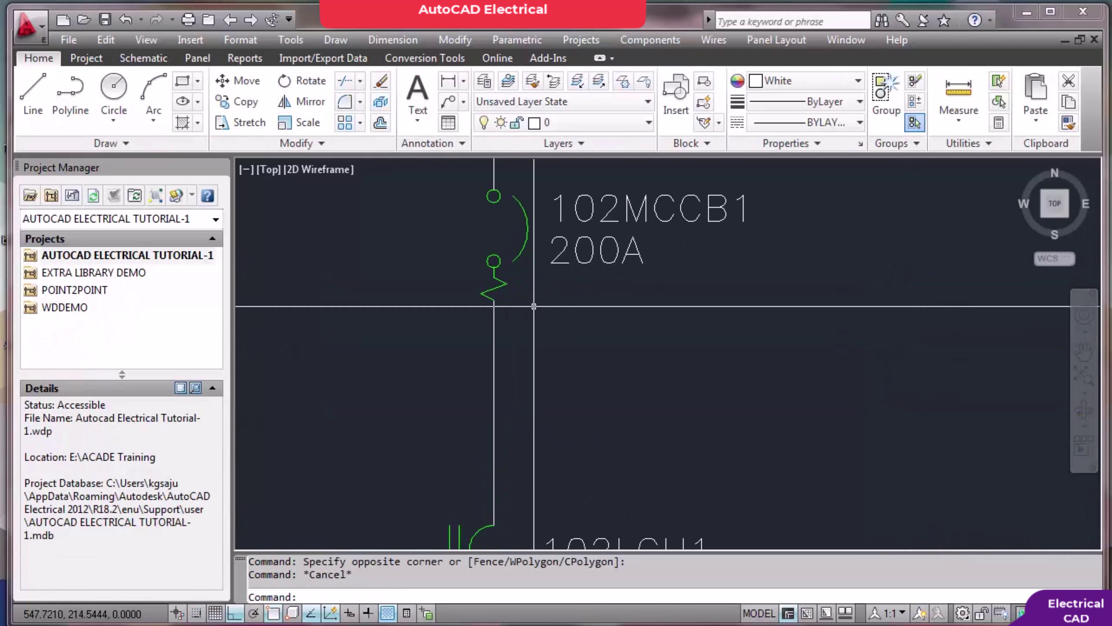
pyautogui.scroll(-2, 534, 306)
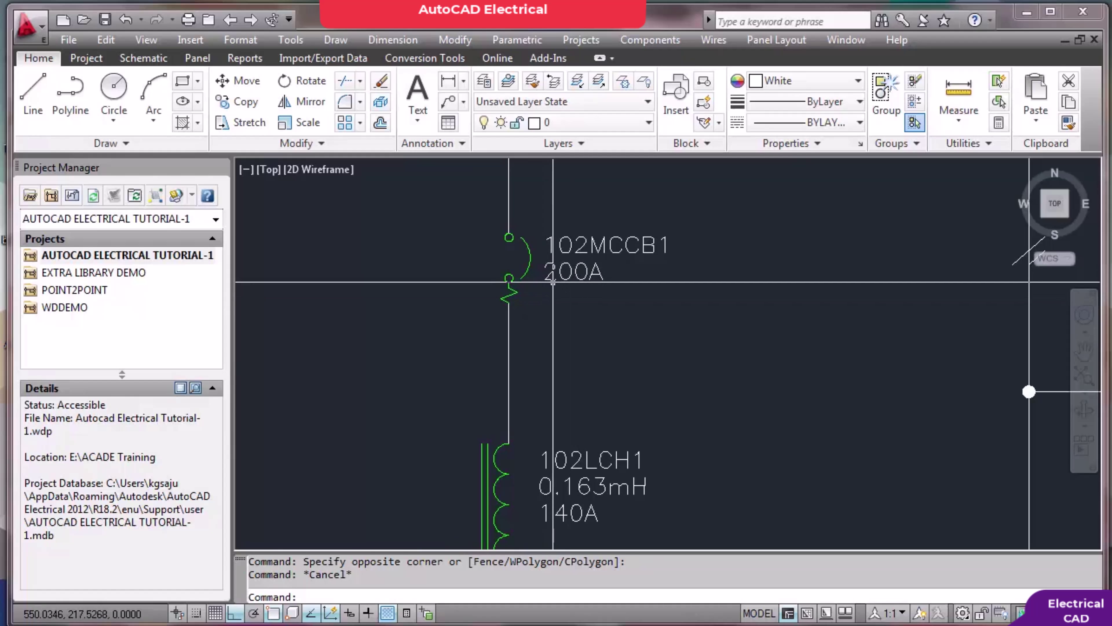
pyautogui.scroll(-2, 552, 282)
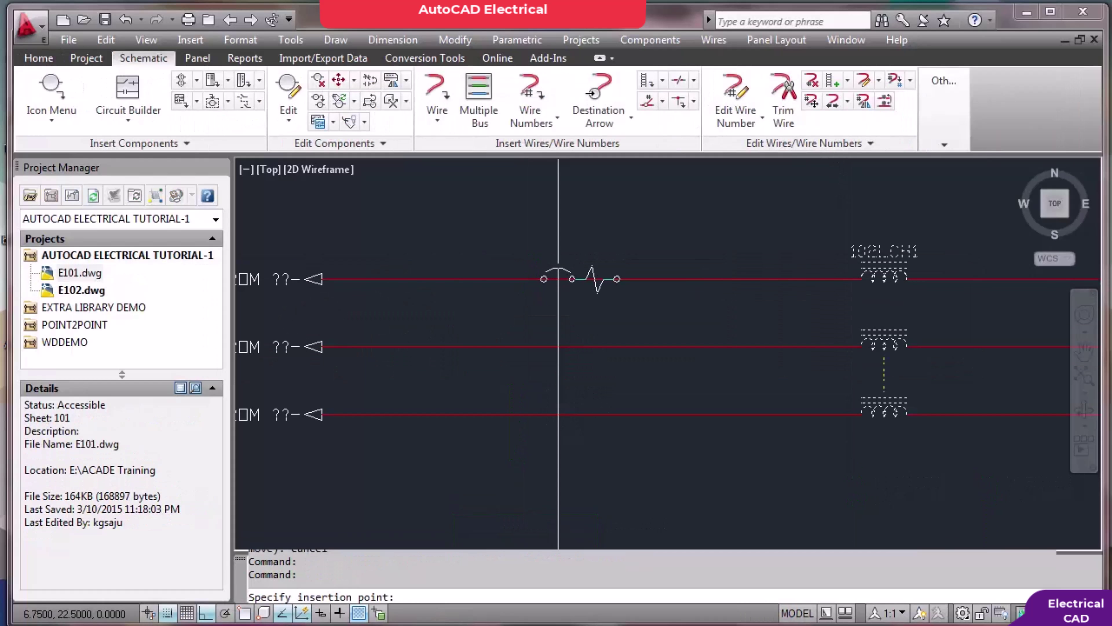
pyautogui.scroll(-3, 598, 316)
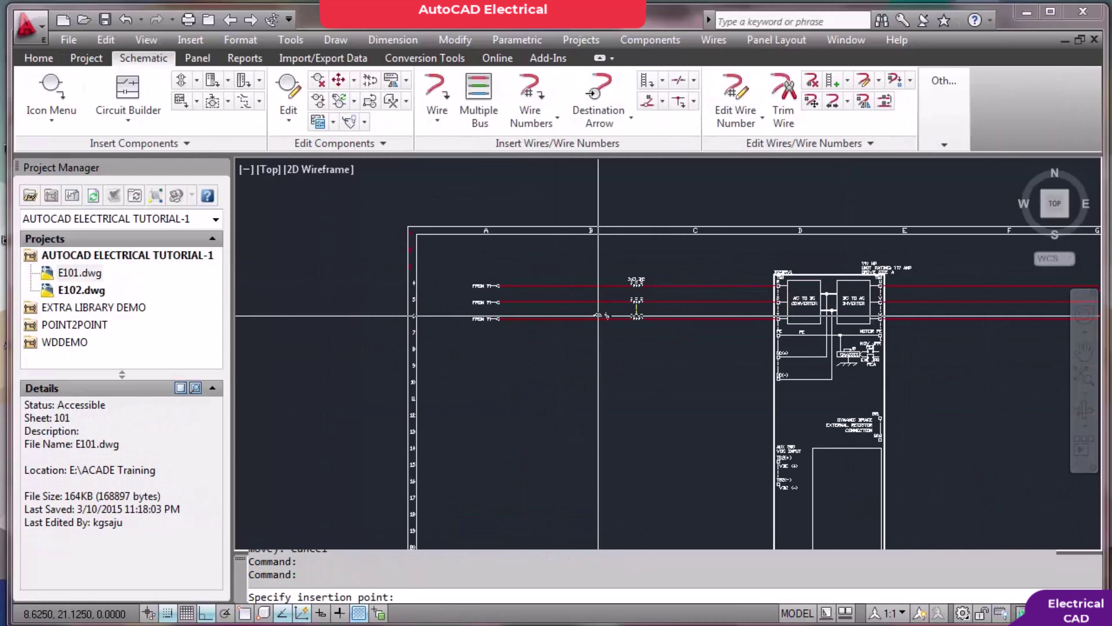
pyautogui.moveTo(598, 315); pyautogui.dragTo(458, 269, button='middle')
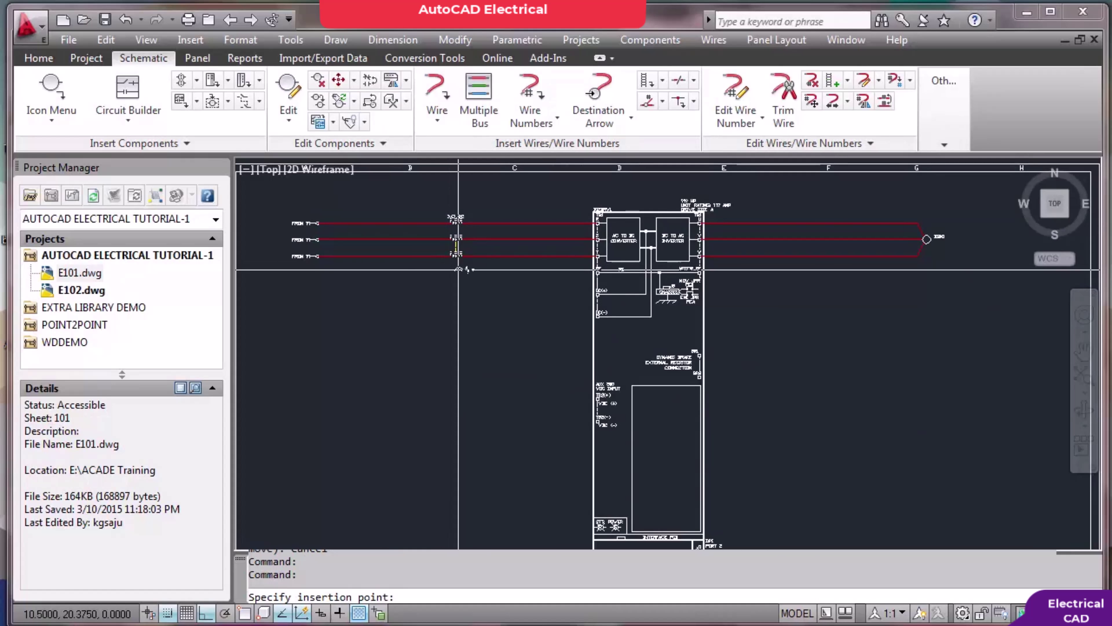
pyautogui.scroll(-4, 458, 269)
pyautogui.scroll(3, 366, 265)
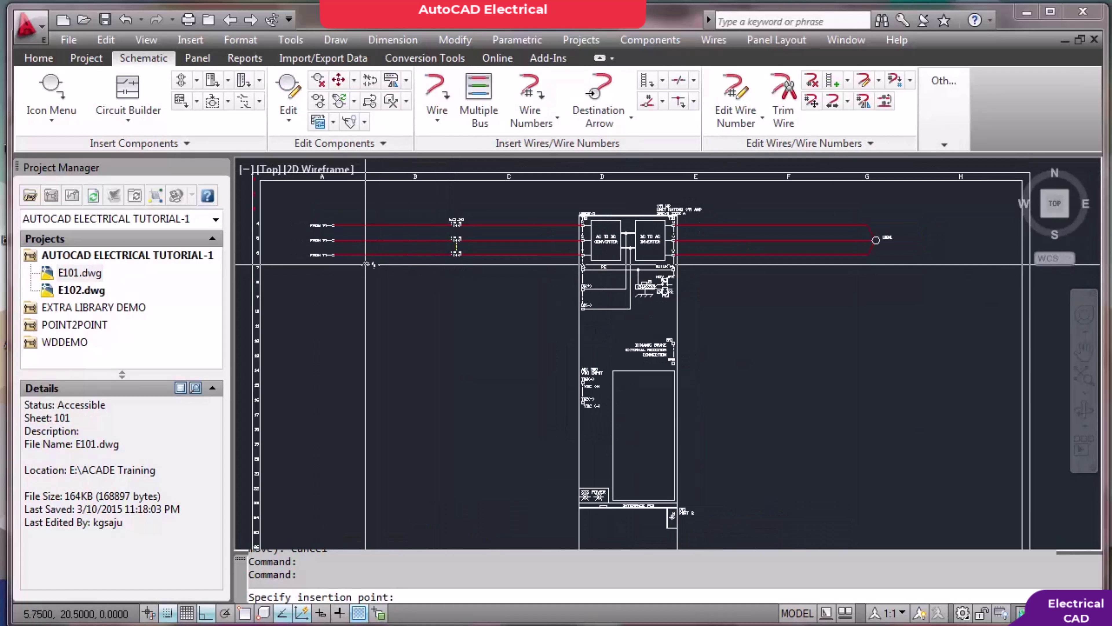
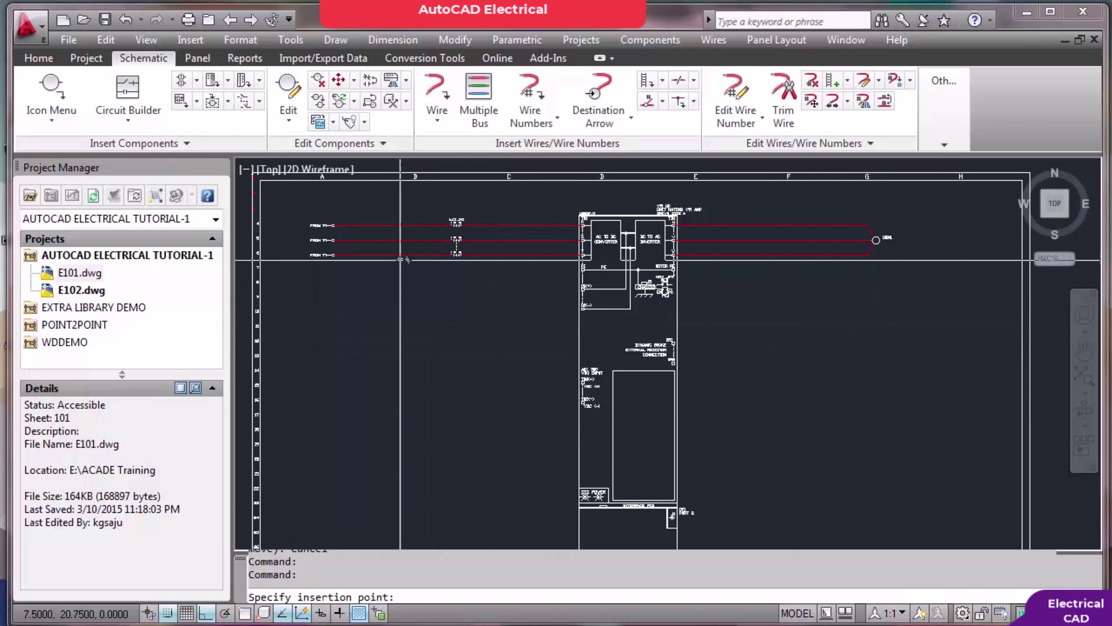
# Insert a three-pole 125A breaker on the top phase wire, poles built downward, tagged 102MCCB1
pyautogui.scroll(5, 388, 247)
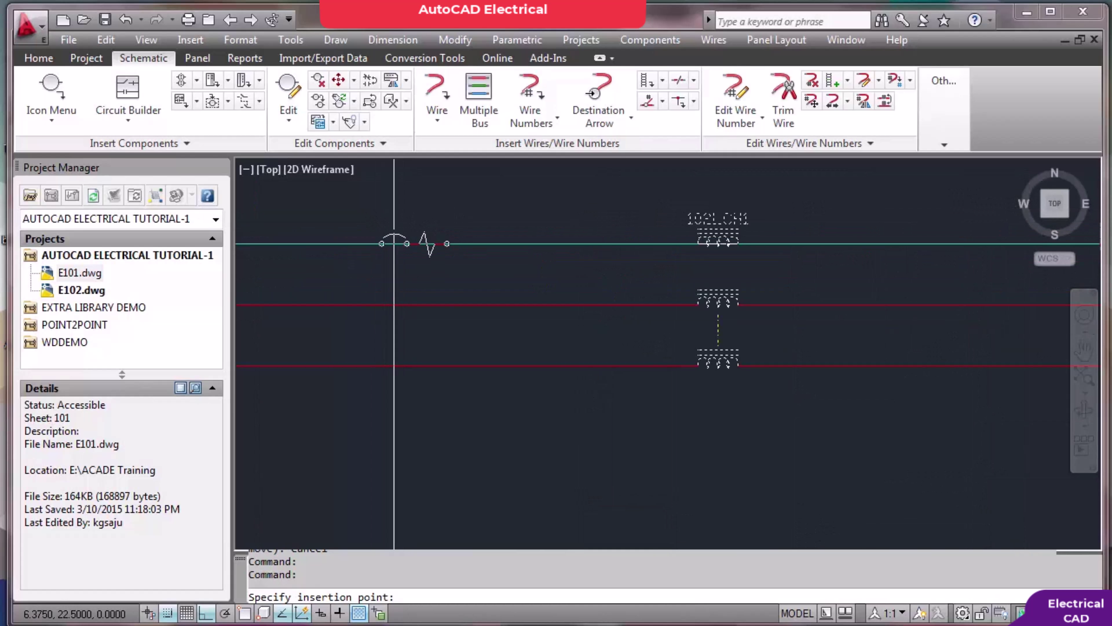
pyautogui.click(394, 243)
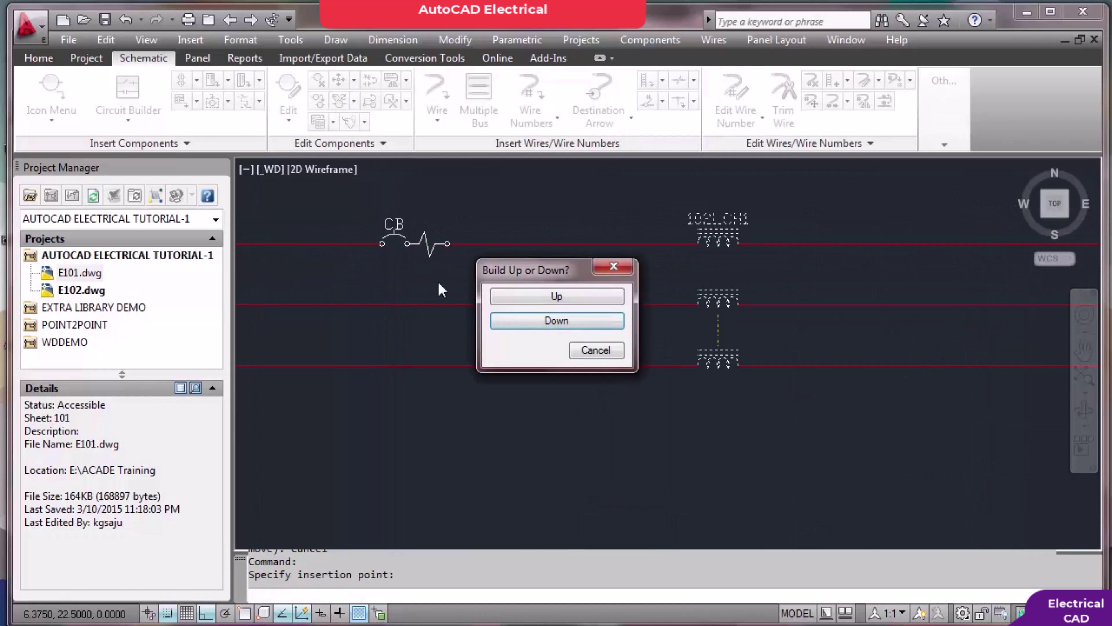
pyautogui.click(571, 324)
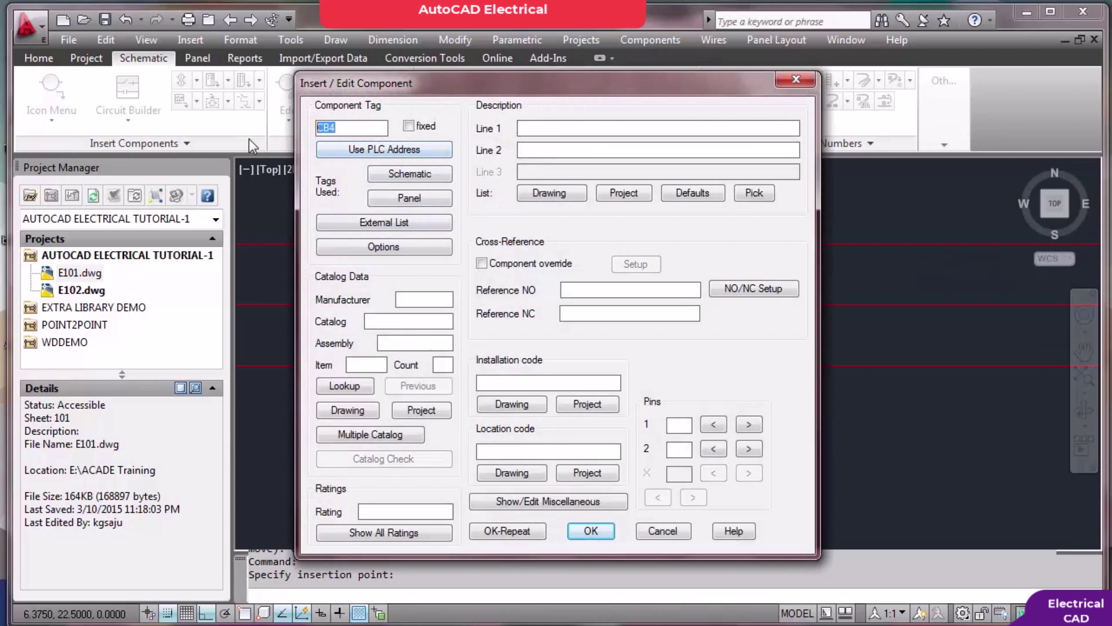
pyautogui.write('102MCCB1')
pyautogui.click(588, 531)
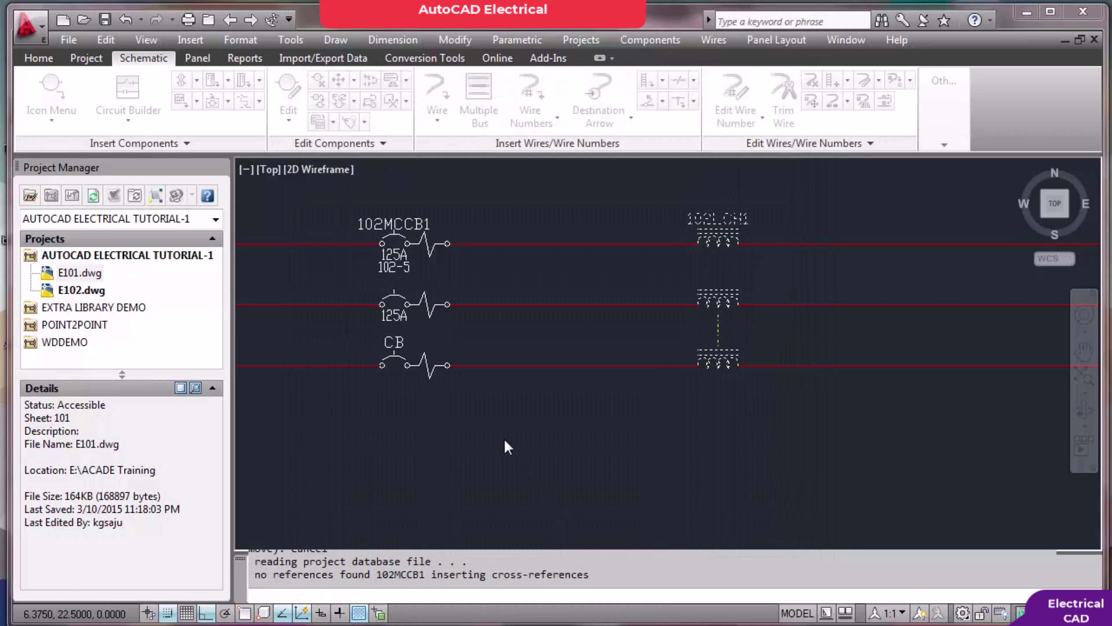
pyautogui.press('Escape')
# Hide the 125A rating labels on the breaker's upper two poles
pyautogui.scroll(2, 406, 277)
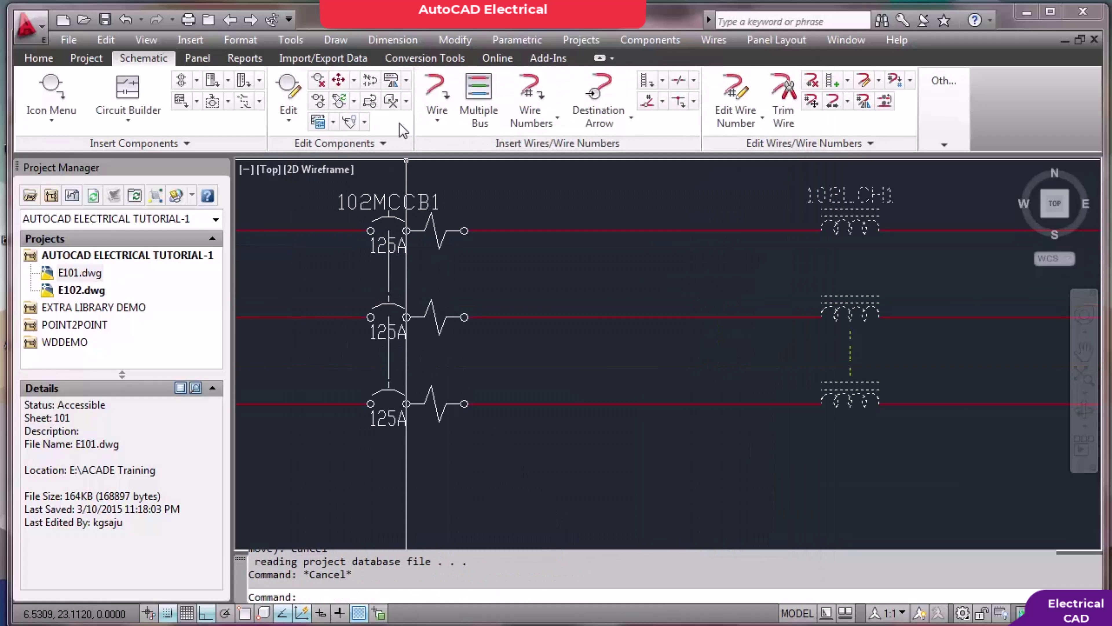
pyautogui.click(396, 100)
pyautogui.press('Escape')
pyautogui.click(364, 122)
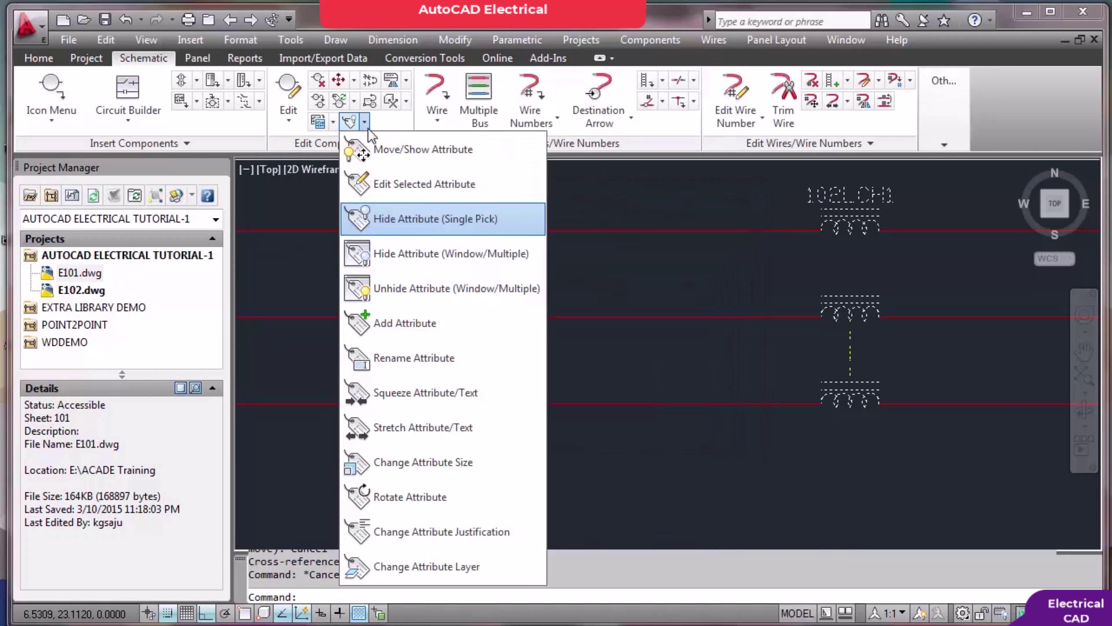
pyautogui.click(420, 218)
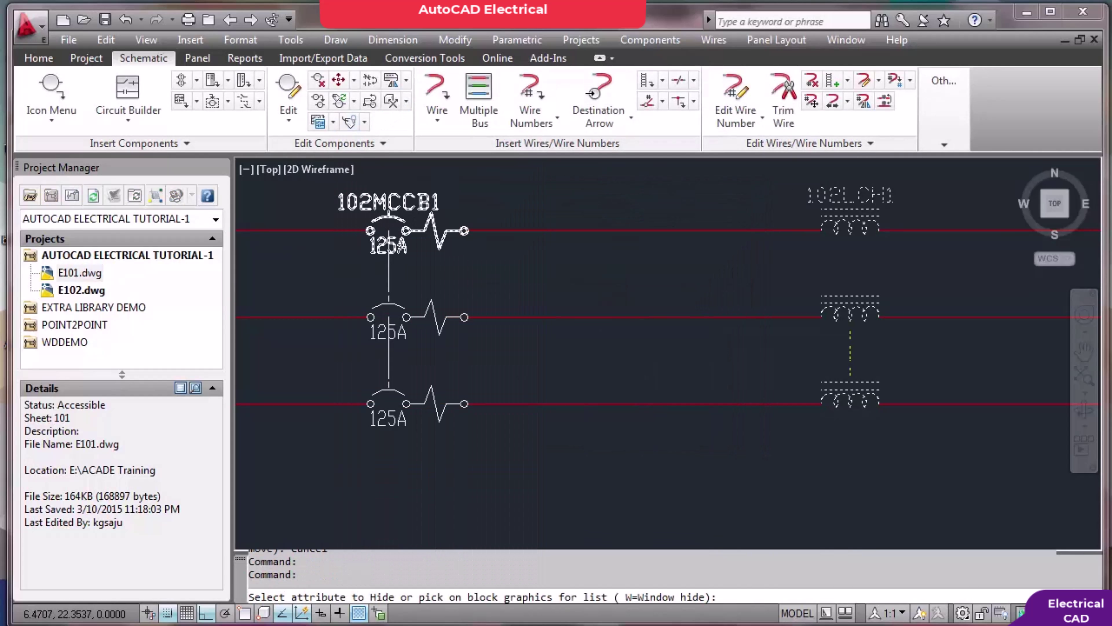
pyautogui.press('Escape')
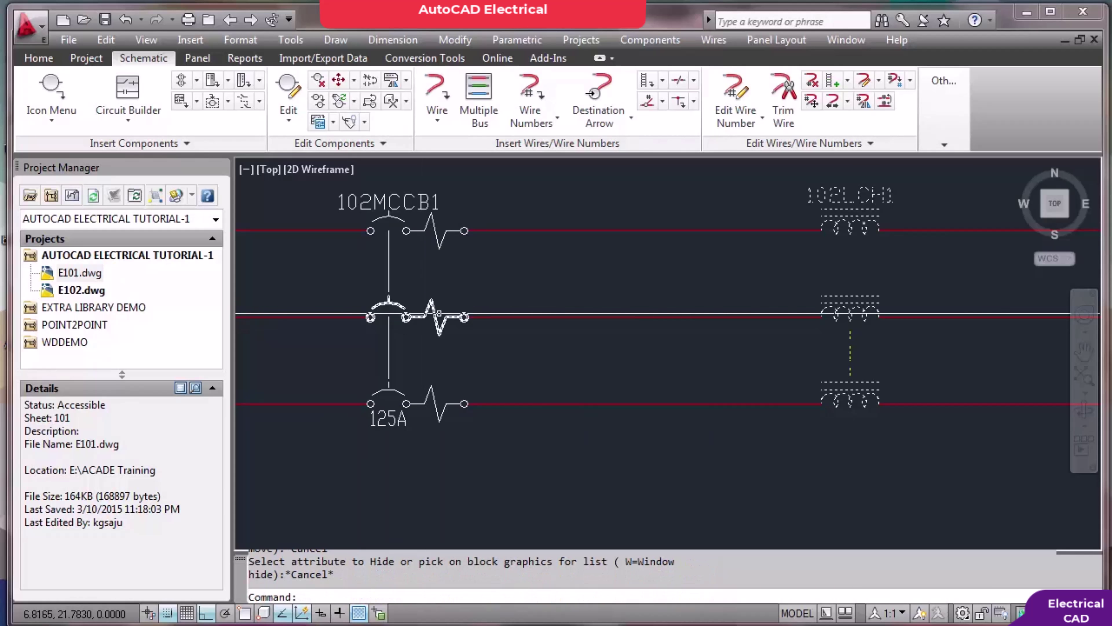
# Zoom to the sheet extents and save the drawing
pyautogui.scroll(-8, 483, 295)
pyautogui.write('z')
pyautogui.press('Return')
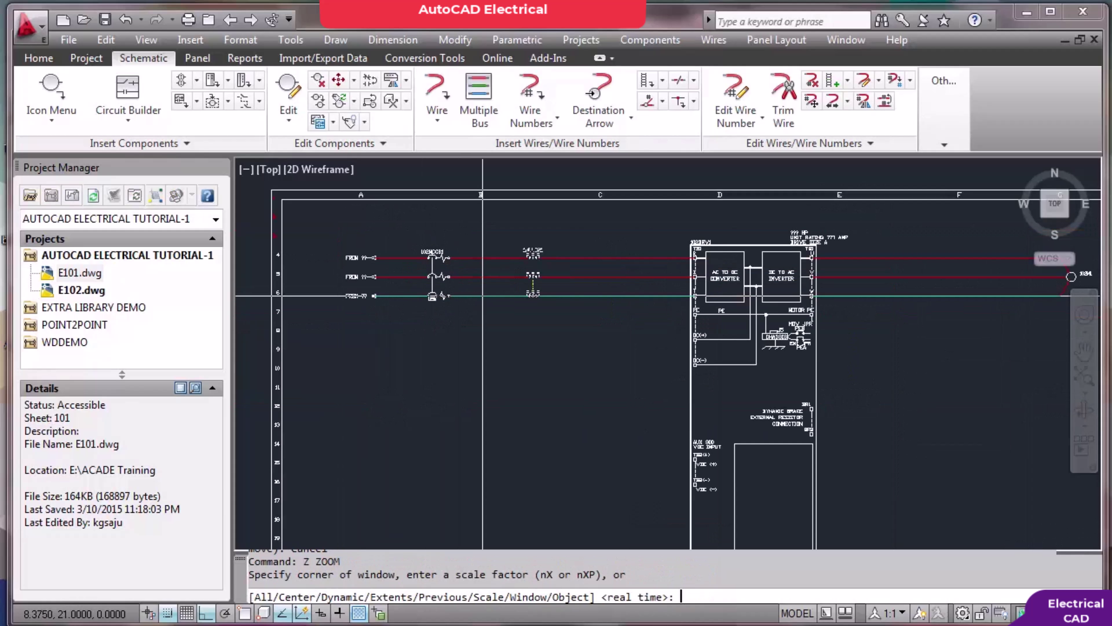
pyautogui.write('e')
pyautogui.press('Return')
pyautogui.hotkey('ctrl', 's')
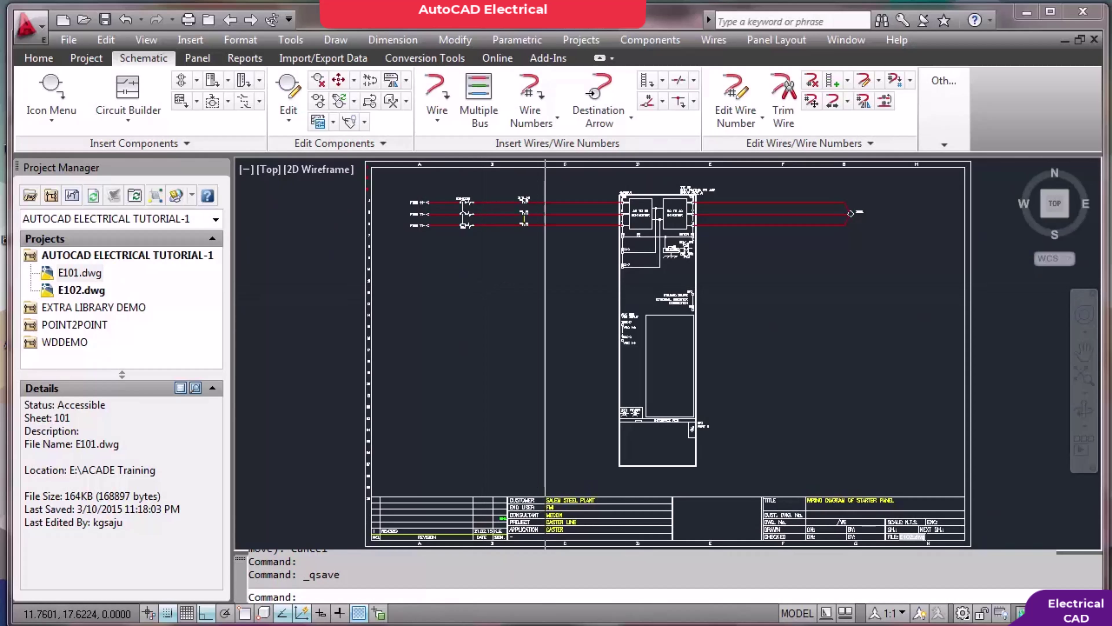
pyautogui.click(230, 20)
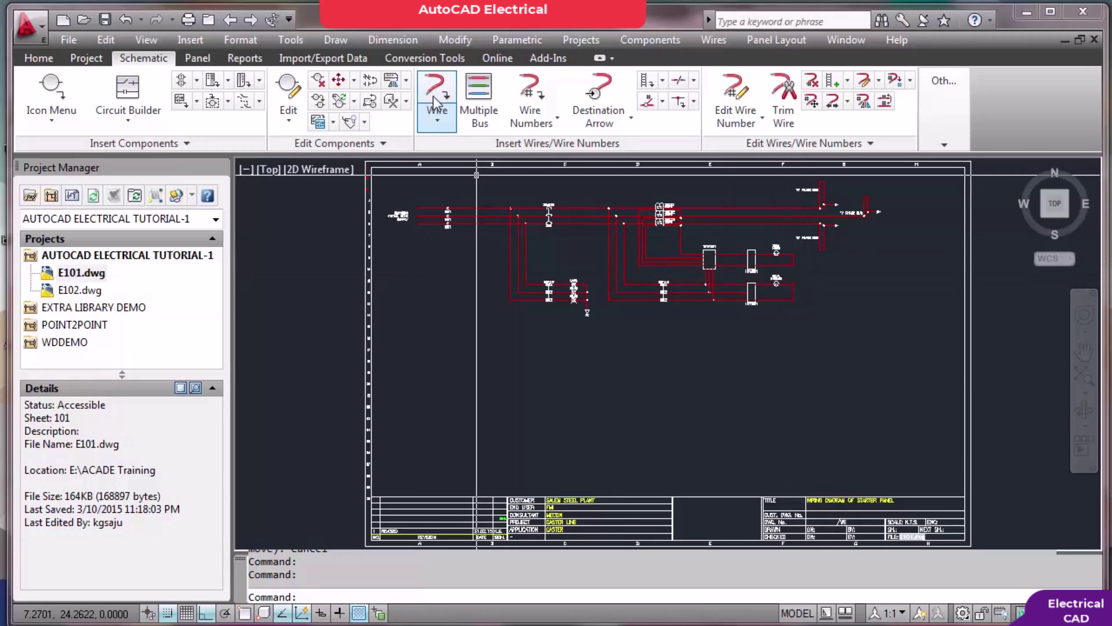
pyautogui.click(256, 24)
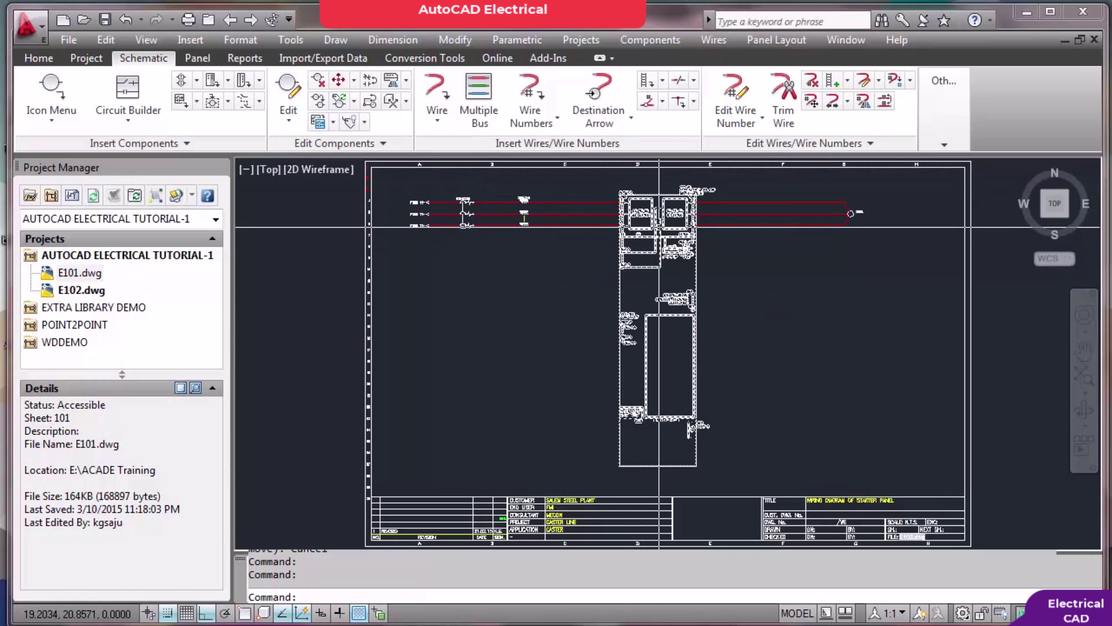
pyautogui.scroll(5, 652, 233)
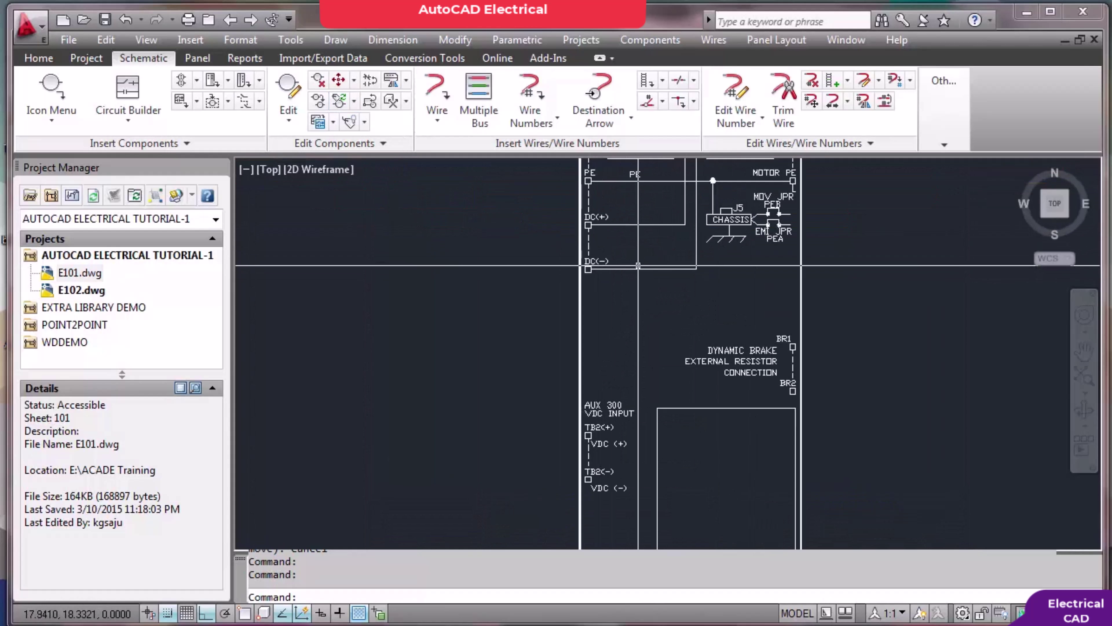
pyautogui.scroll(-5, 635, 265)
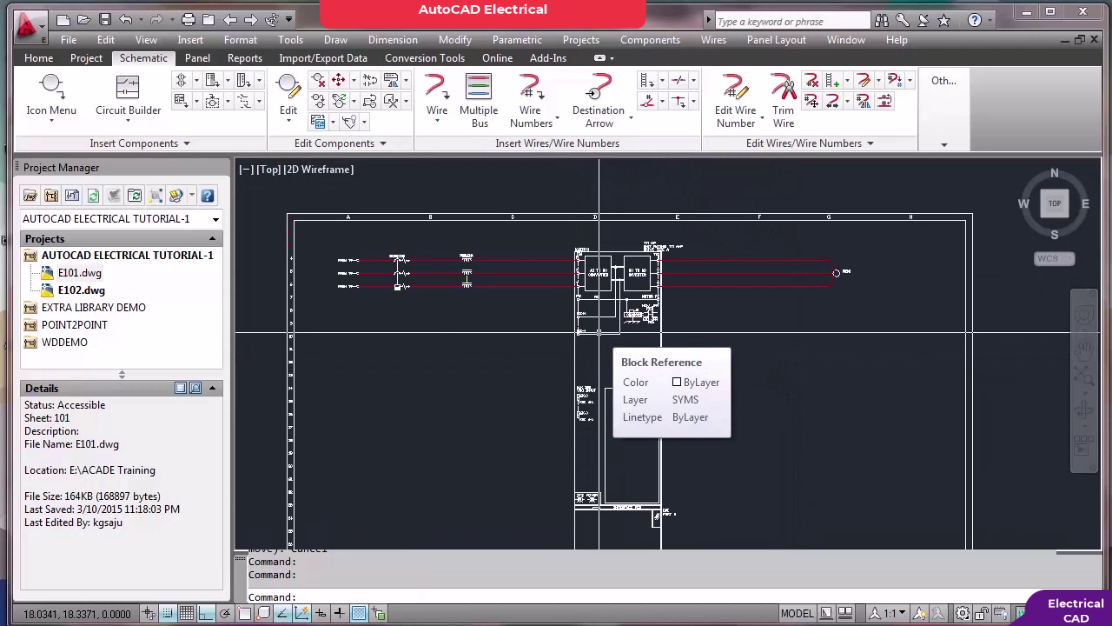
pyautogui.scroll(4, 618, 329)
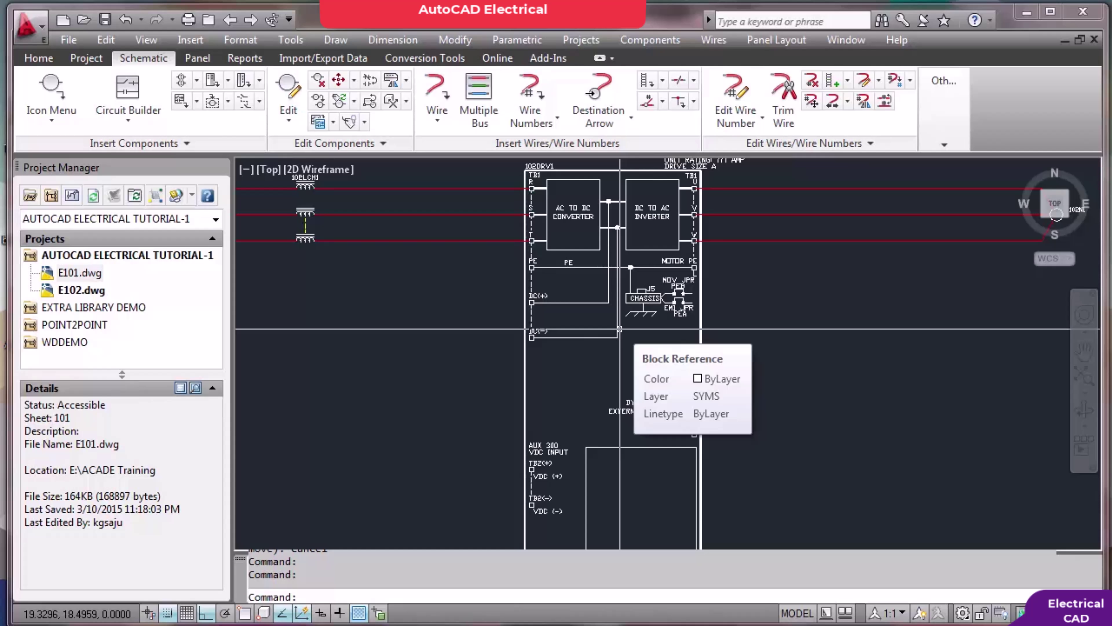
pyautogui.scroll(-3, 619, 329)
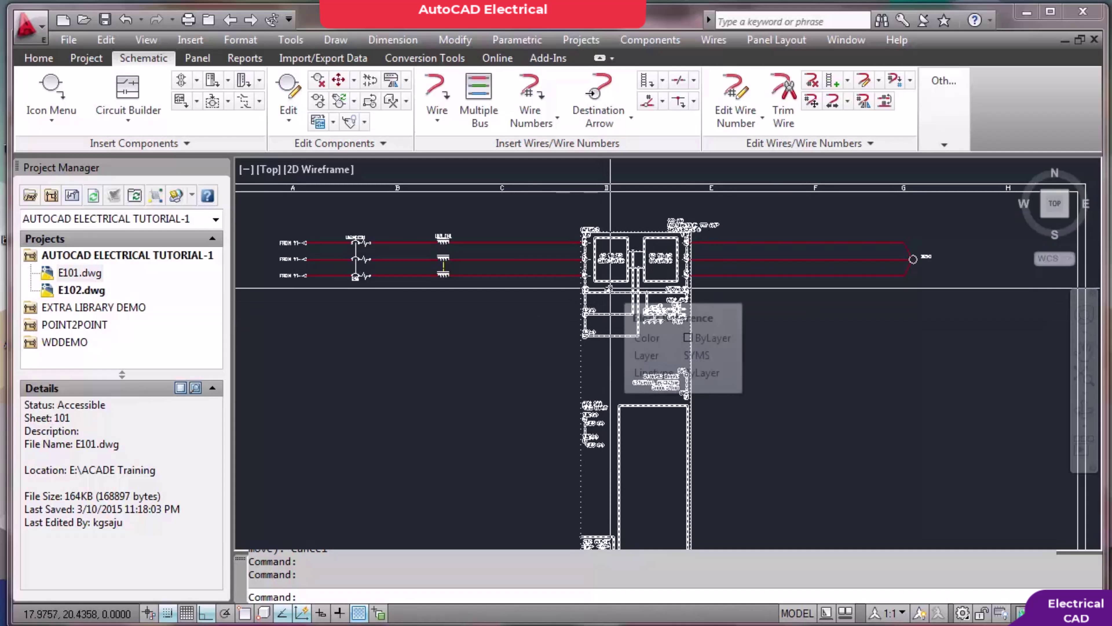
pyautogui.scroll(1, 610, 288)
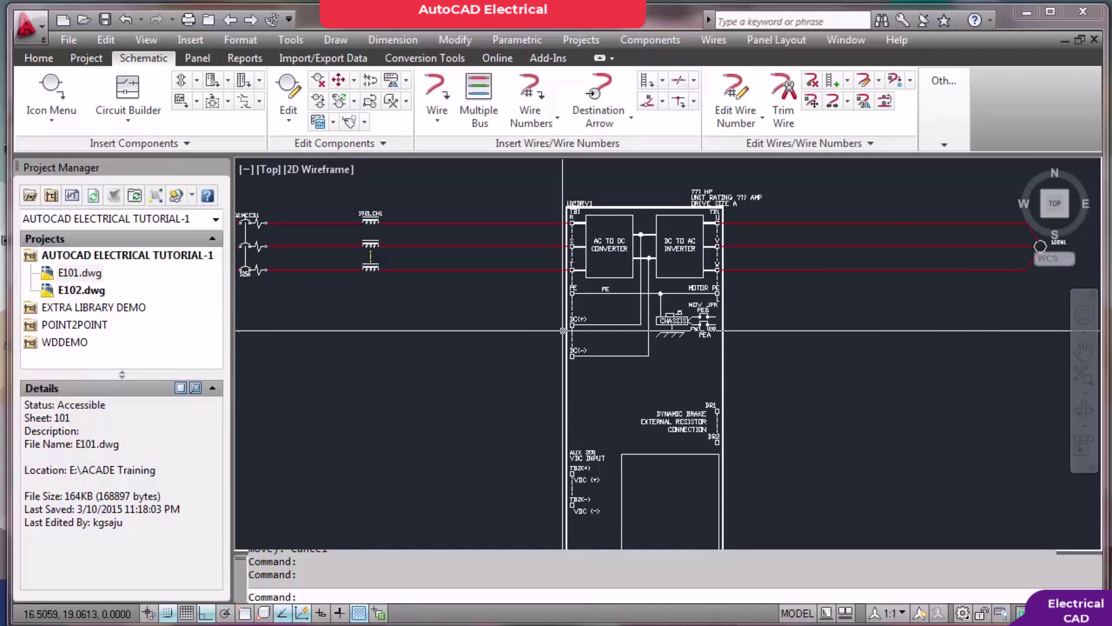
pyautogui.write('ze')
pyautogui.press('Return')
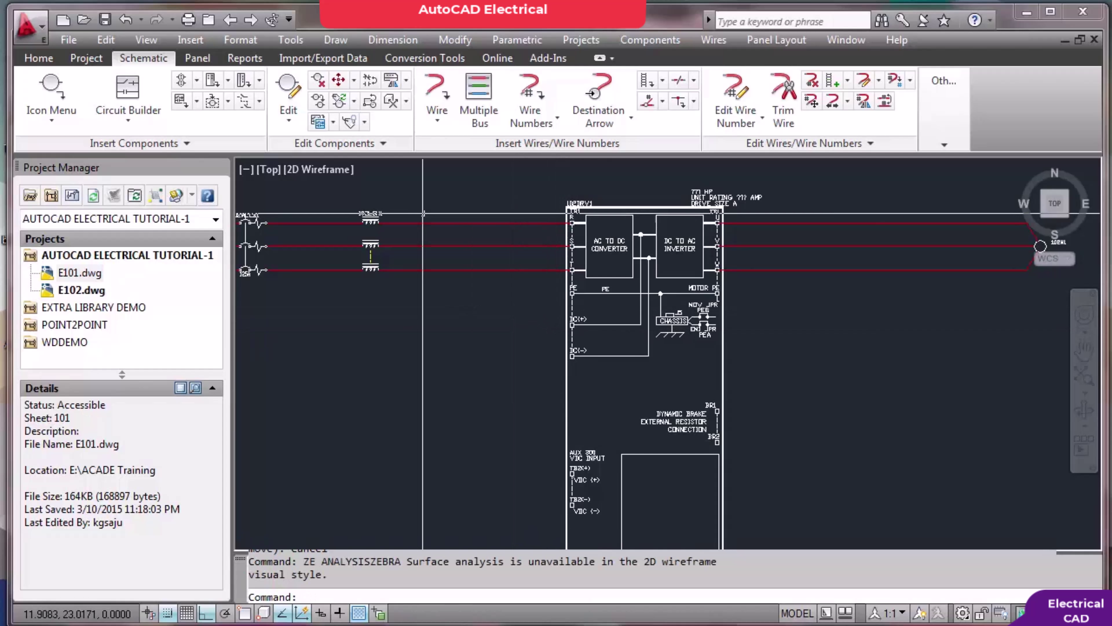
pyautogui.press('Escape')
pyautogui.press('Escape')
pyautogui.write('z')
pyautogui.press('Return')
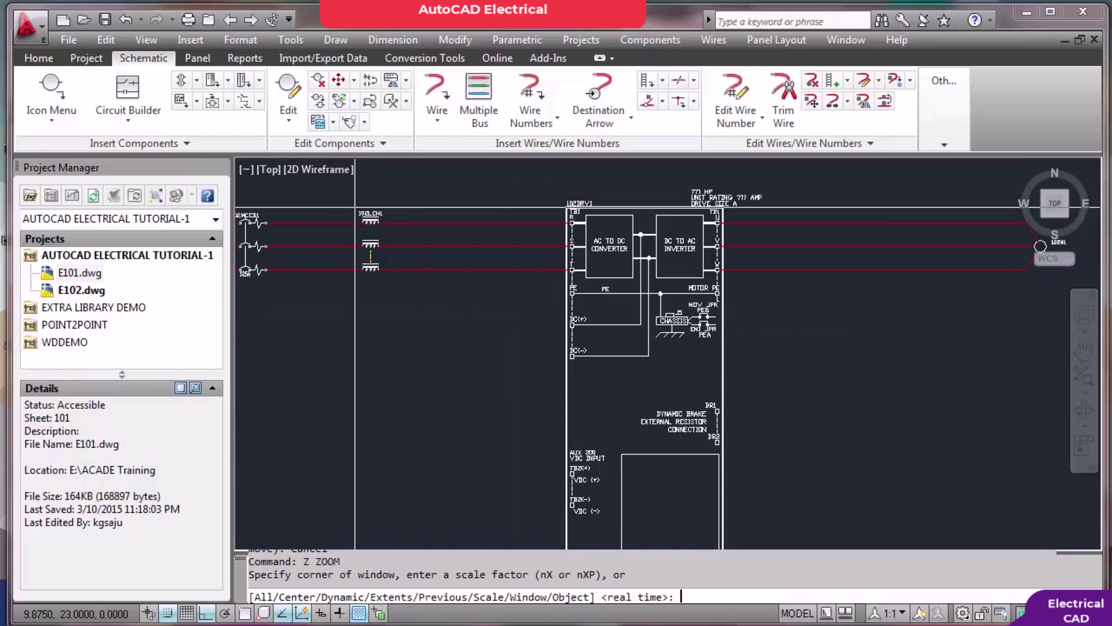
pyautogui.write('e')
pyautogui.press('Return')
pyautogui.hotkey('ctrl', 's')
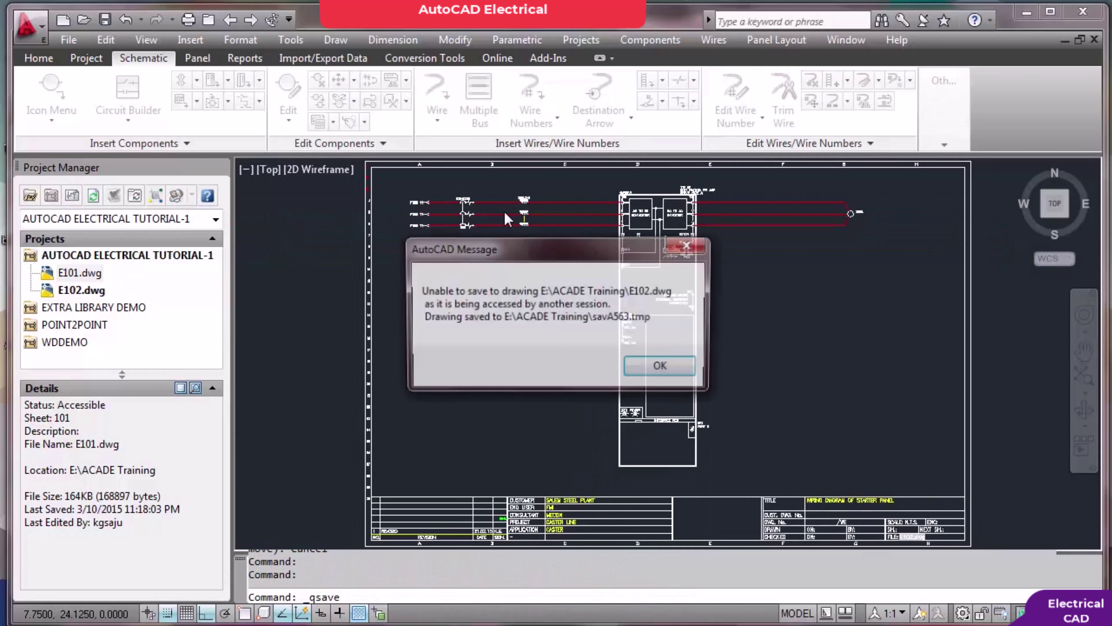
pyautogui.press('Return')
pyautogui.press('Escape')
pyautogui.press('Escape')
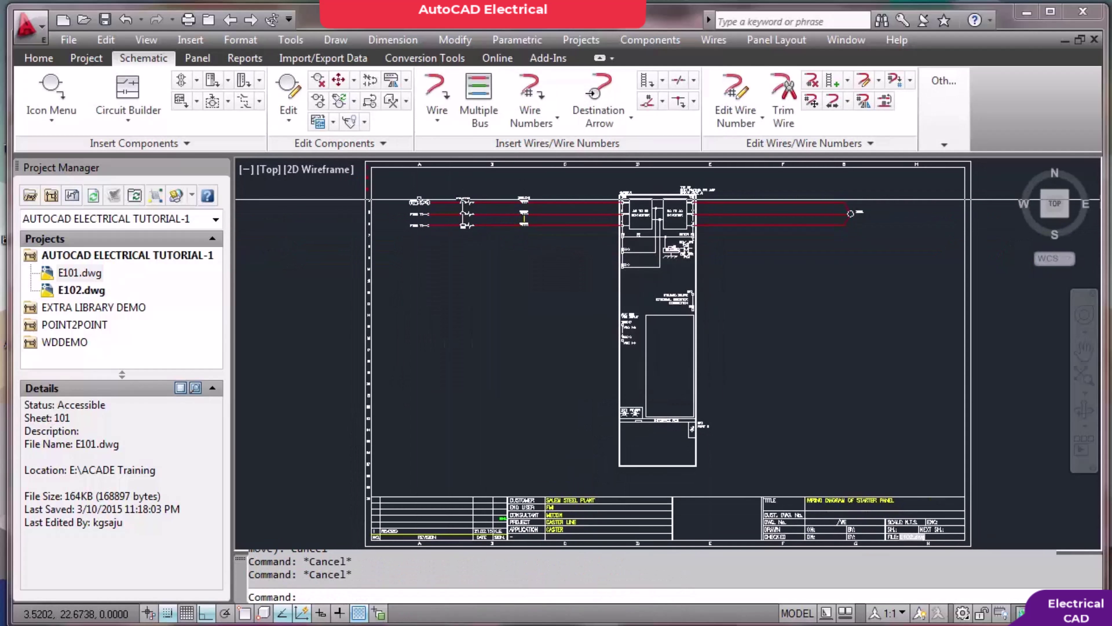
pyautogui.scroll(8, 423, 190)
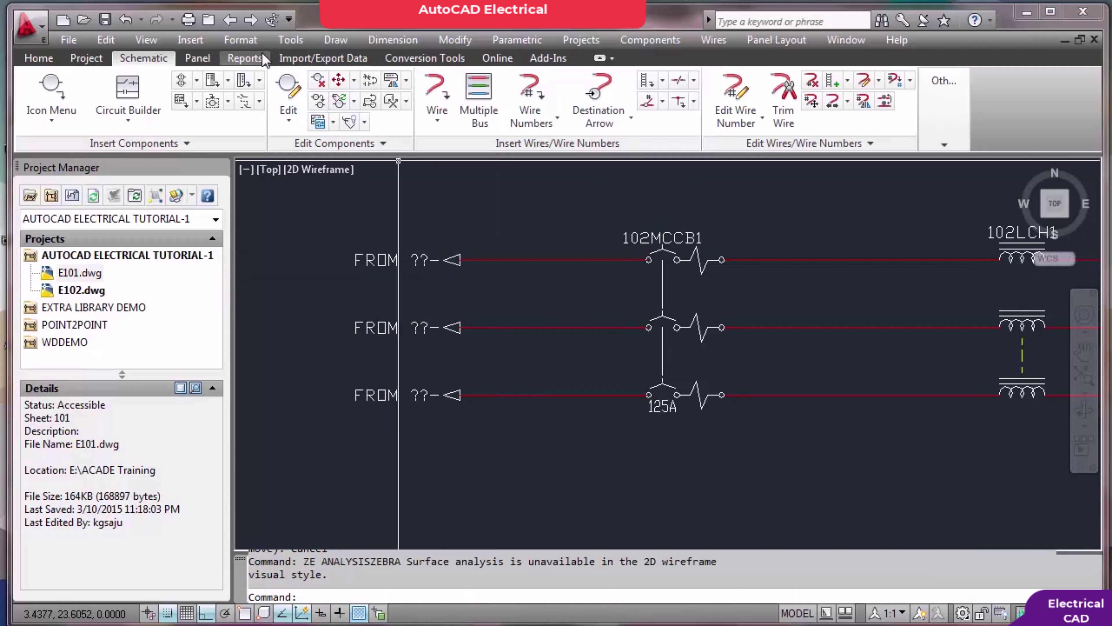
# Run project-wide wire numbering on both E101 and E102, saving the drawing when prompted
pyautogui.click(530, 94)
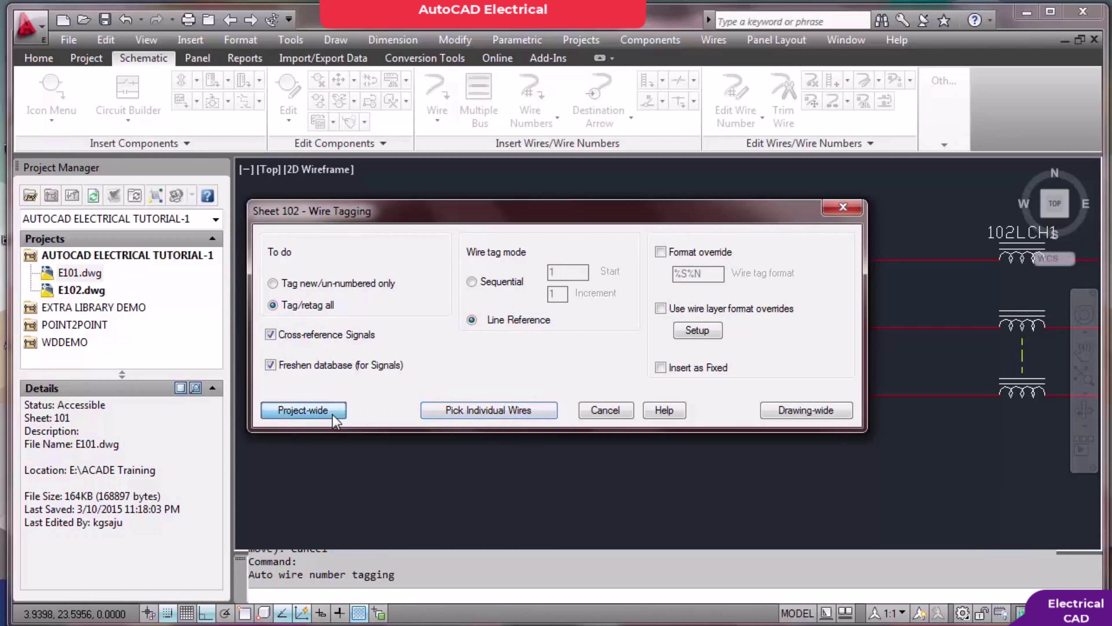
pyautogui.click(303, 410)
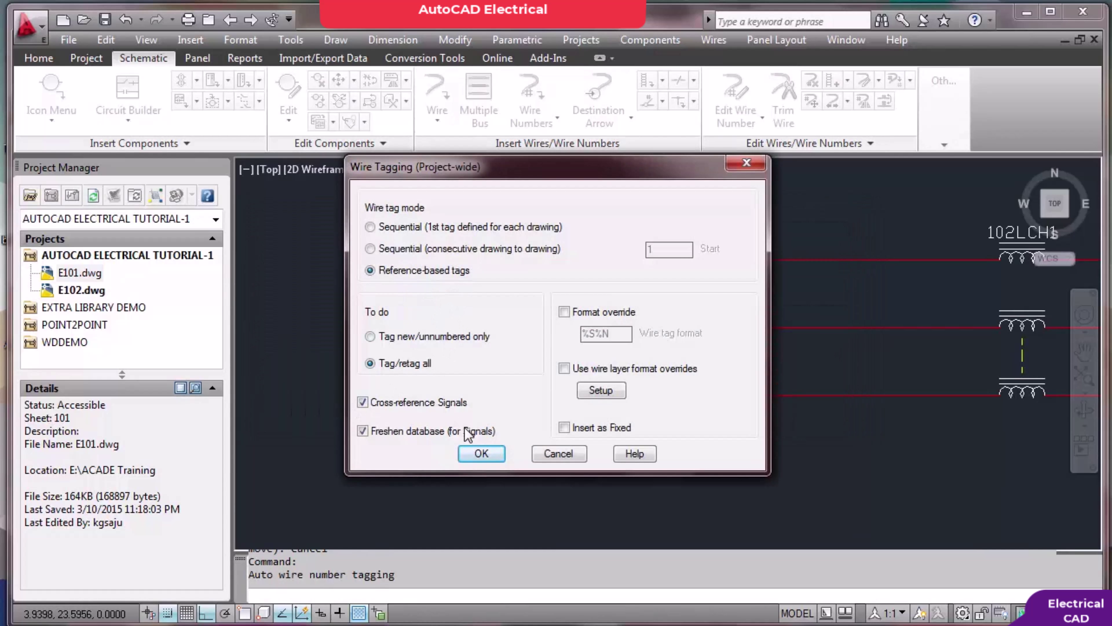
pyautogui.click(480, 454)
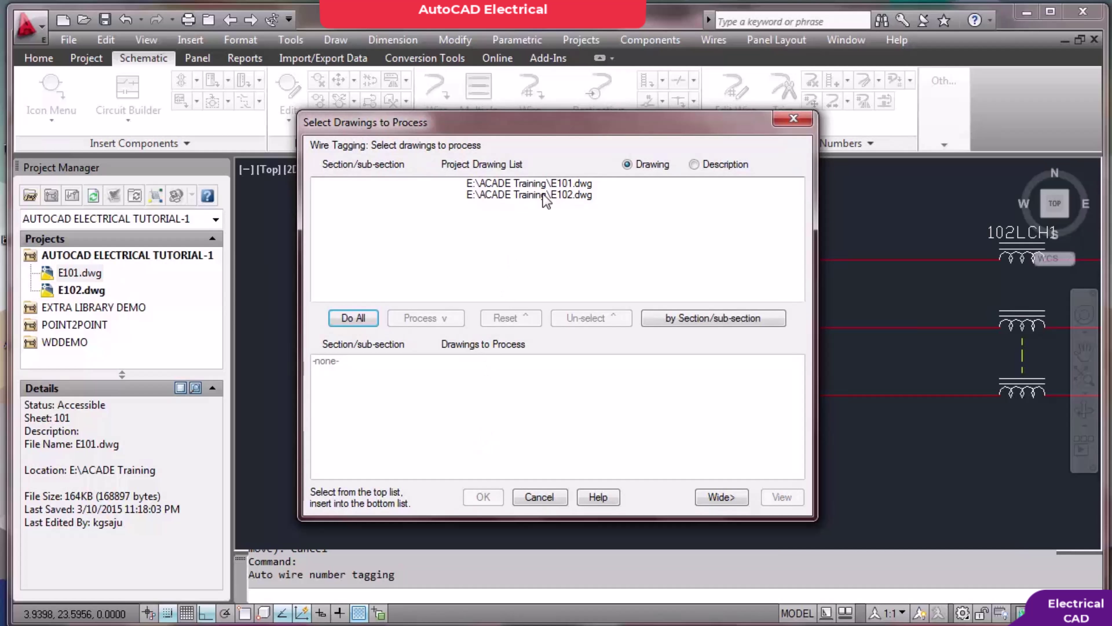
pyautogui.click(353, 318)
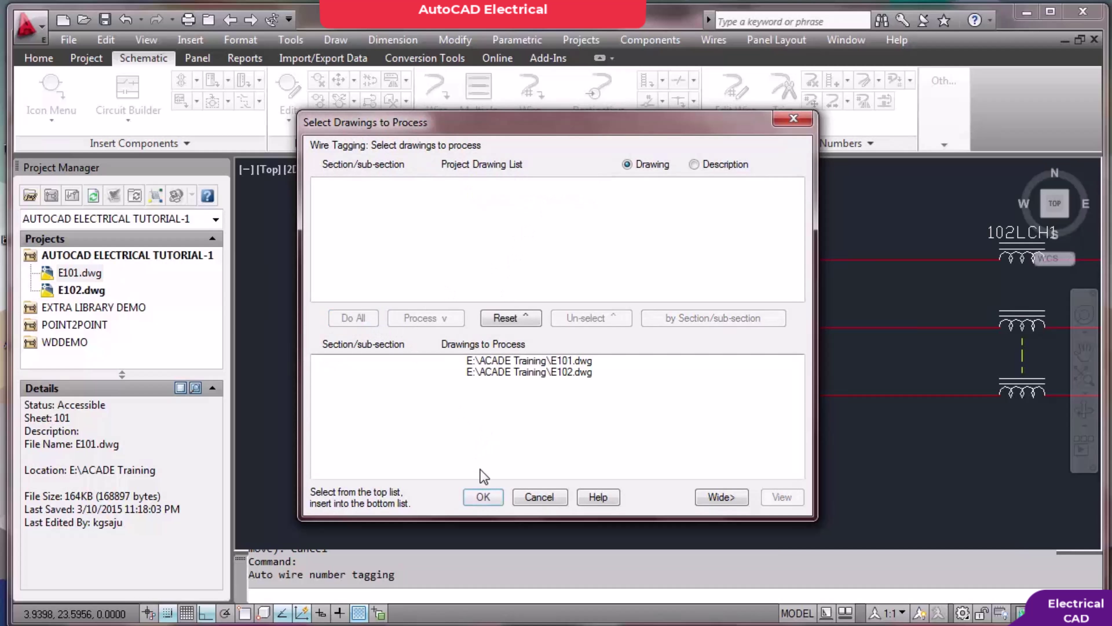
pyautogui.click(483, 497)
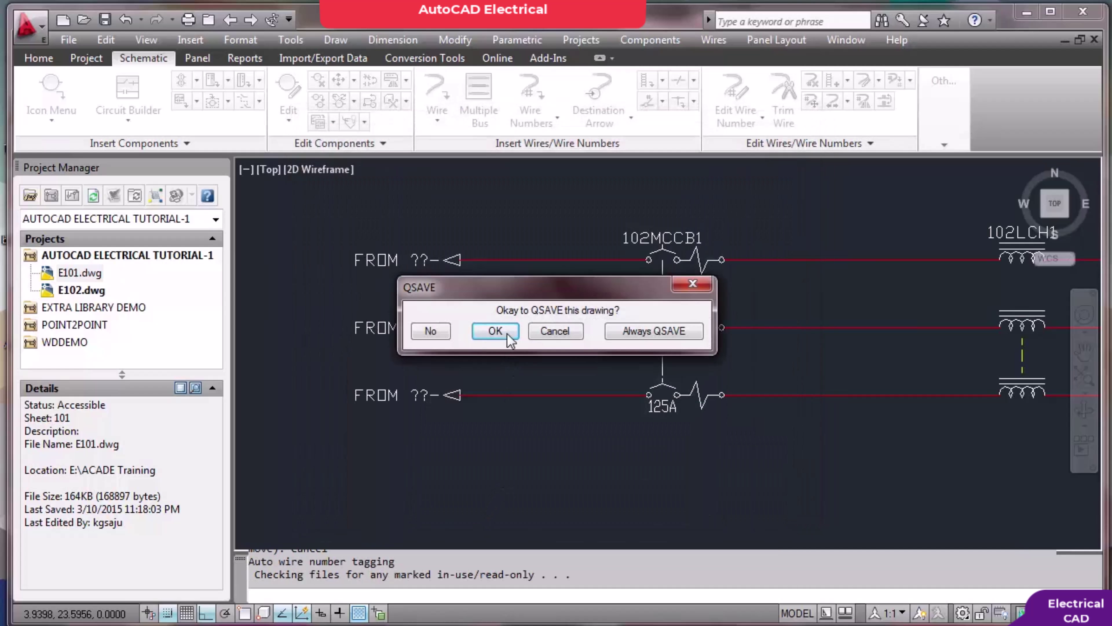
pyautogui.click(496, 331)
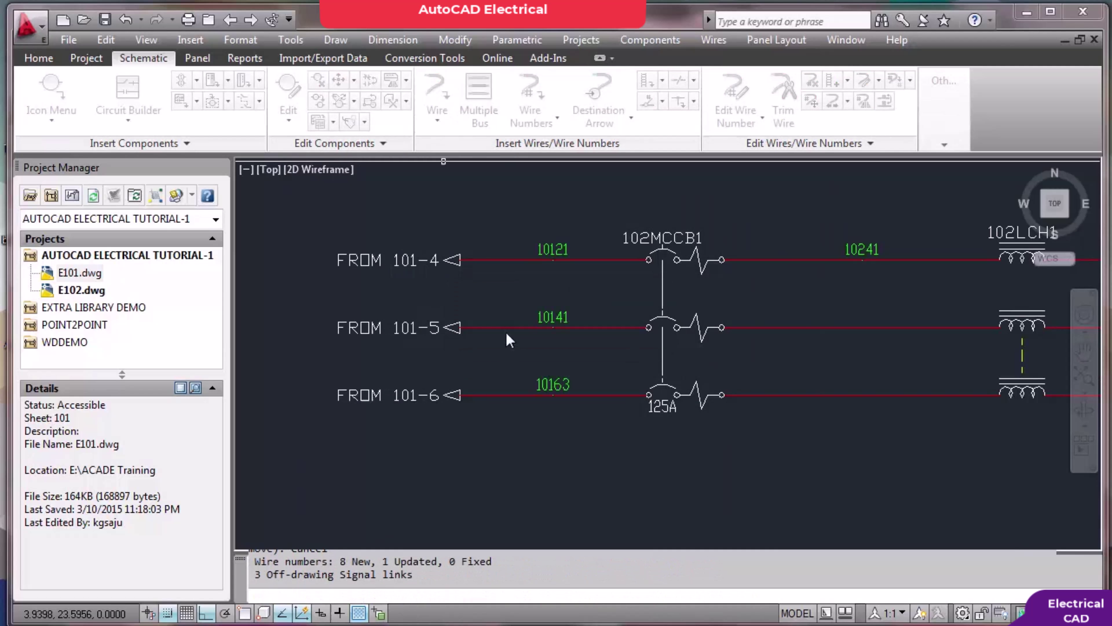
pyautogui.scroll(1, 409, 294)
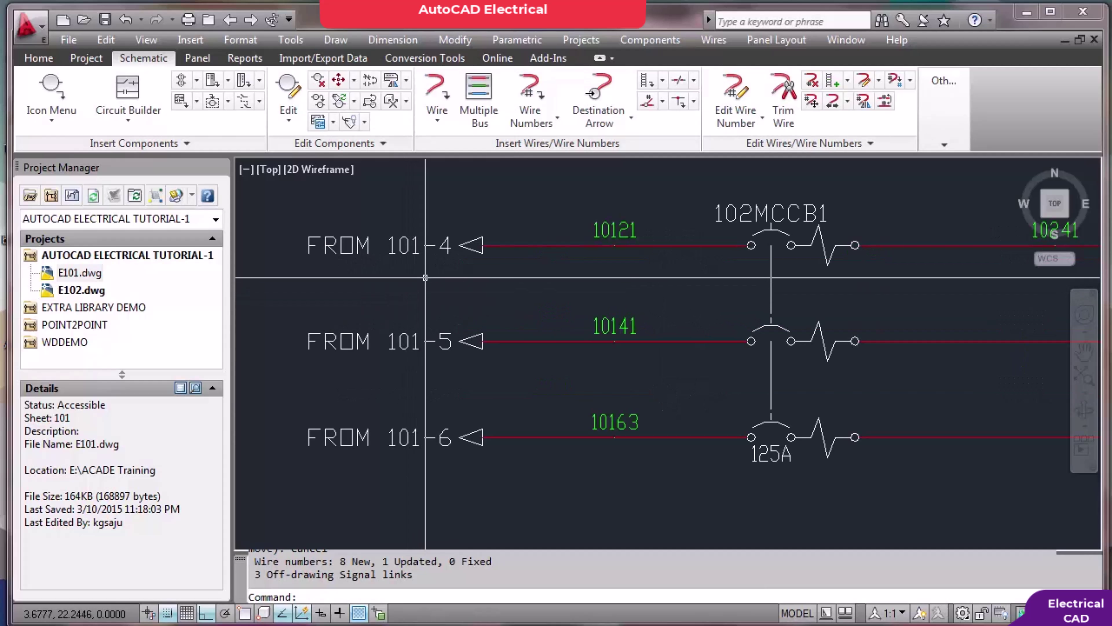
pyautogui.scroll(2, 613, 252)
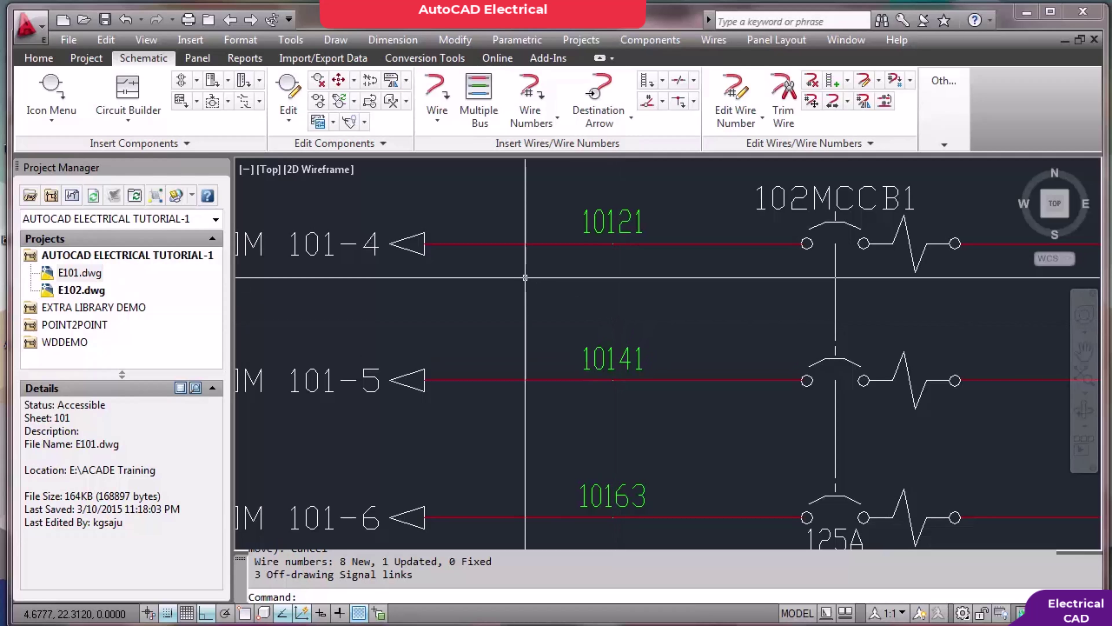
pyautogui.click(229, 20)
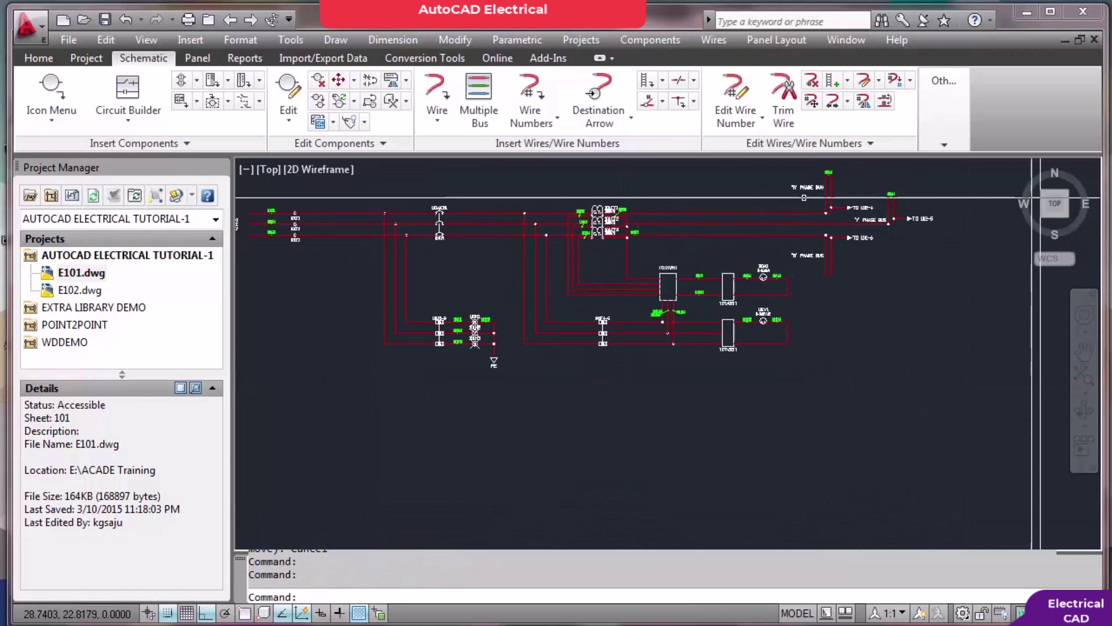
pyautogui.scroll(8, 845, 166)
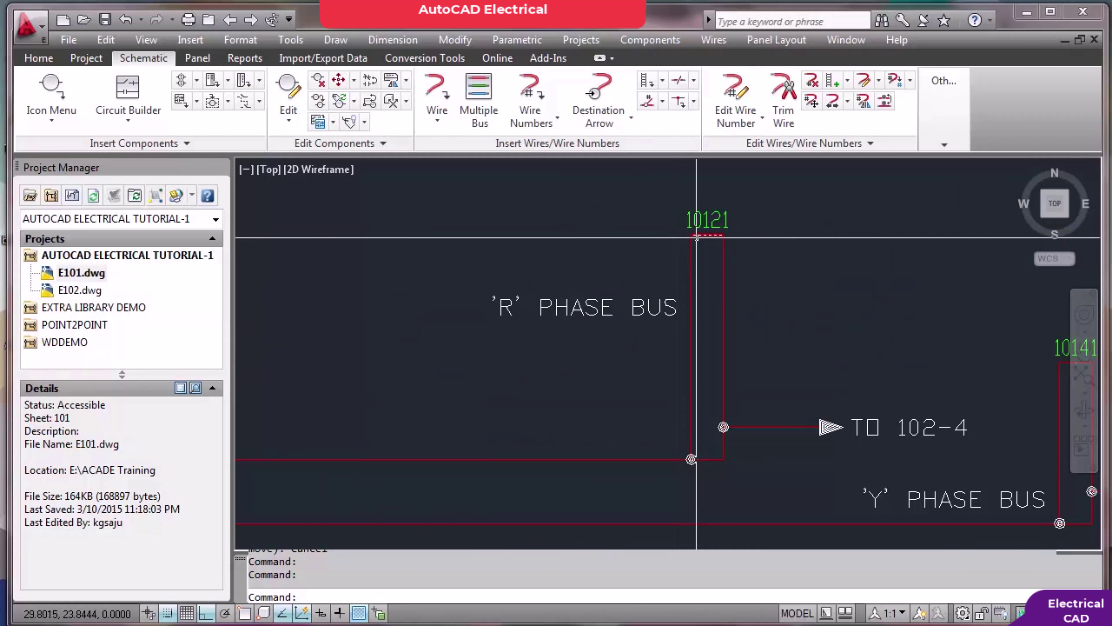
pyautogui.scroll(3, 713, 223)
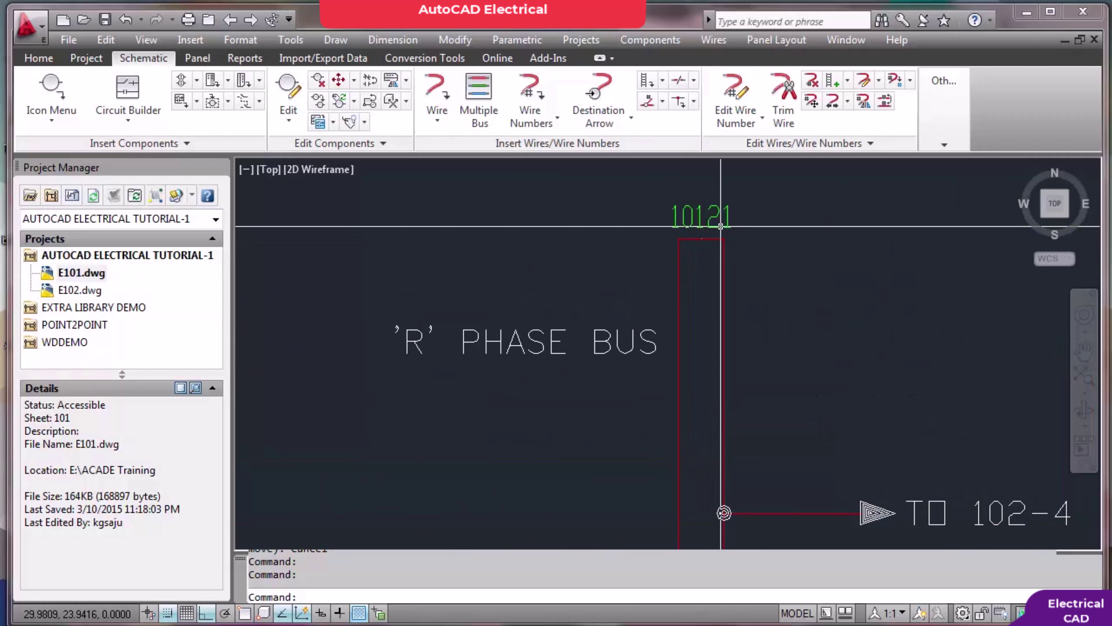
pyautogui.scroll(-4, 748, 250)
pyautogui.scroll(2, 989, 323)
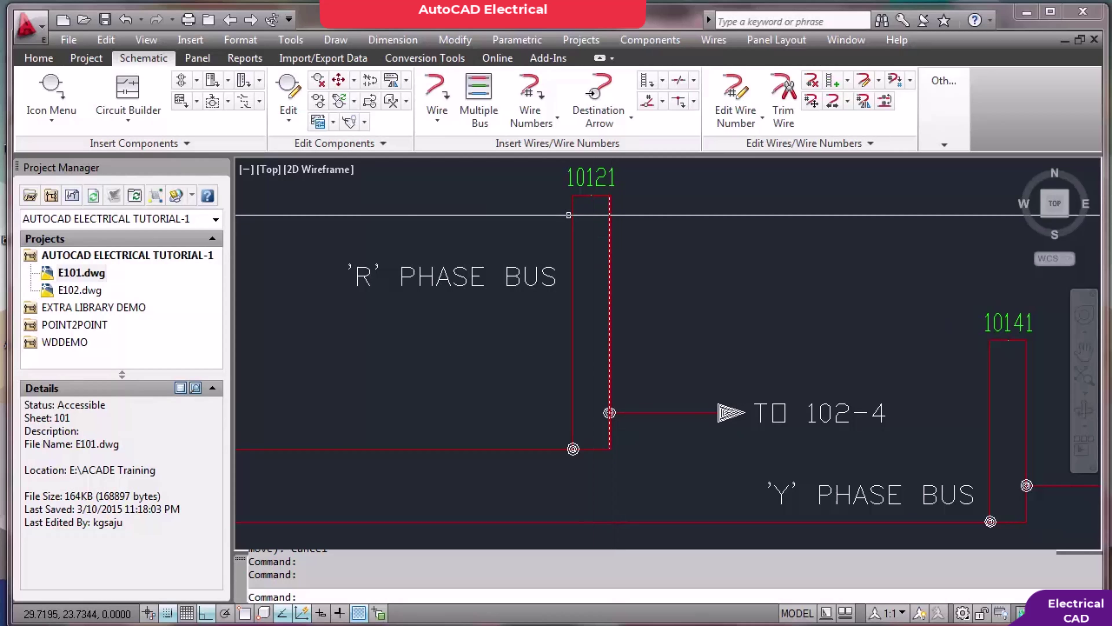
pyautogui.moveTo(575, 200)
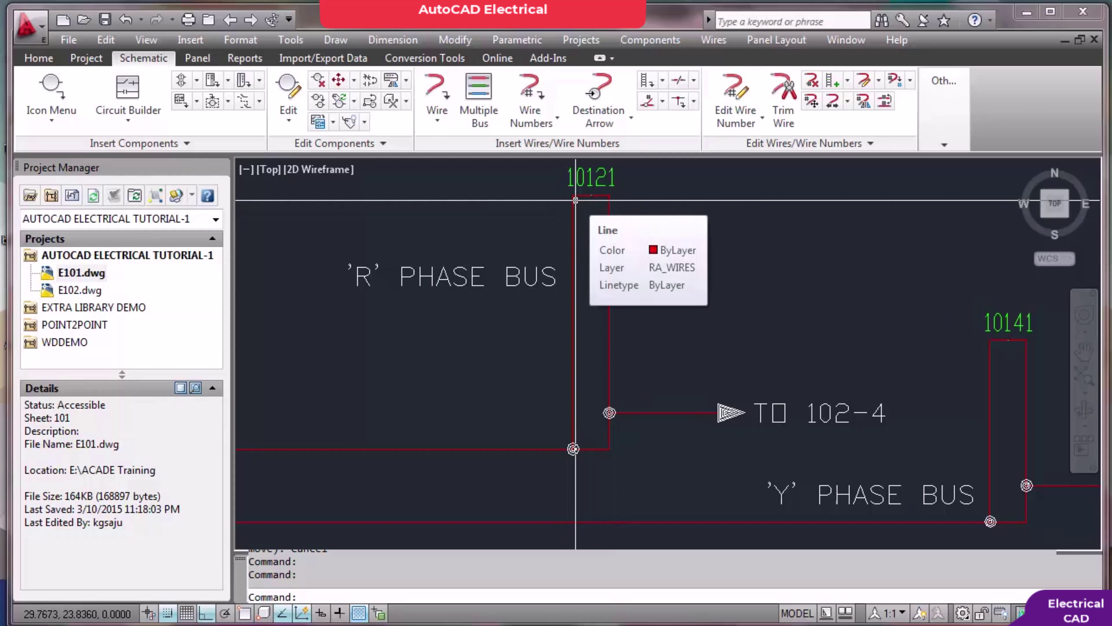
pyautogui.scroll(-6, 580, 203)
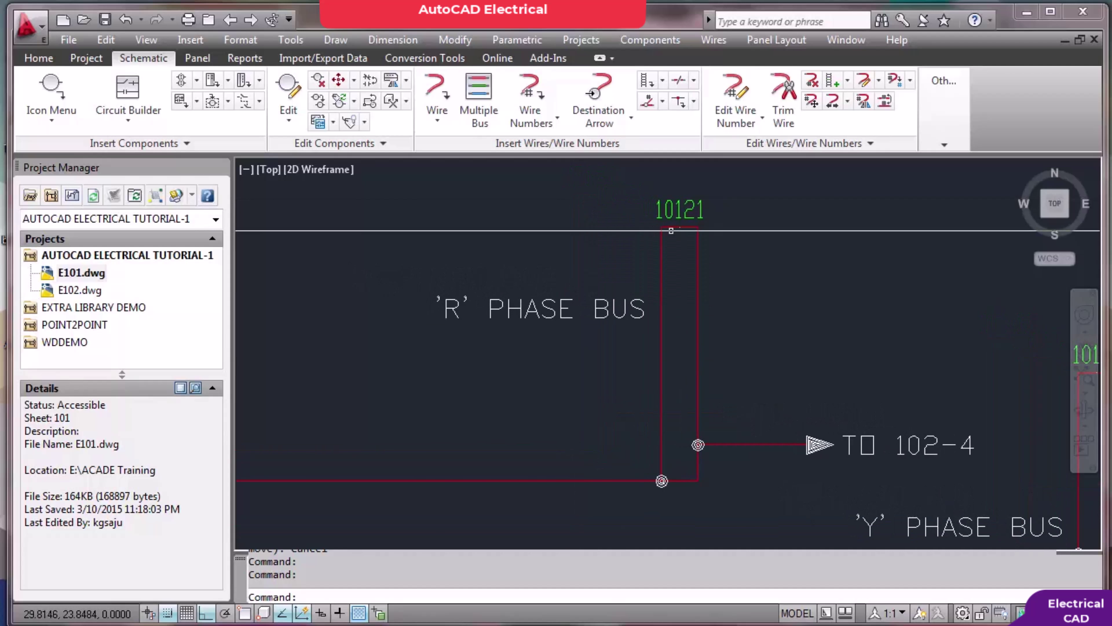
pyautogui.moveTo(580, 202); pyautogui.dragTo(884, 260, button='middle')
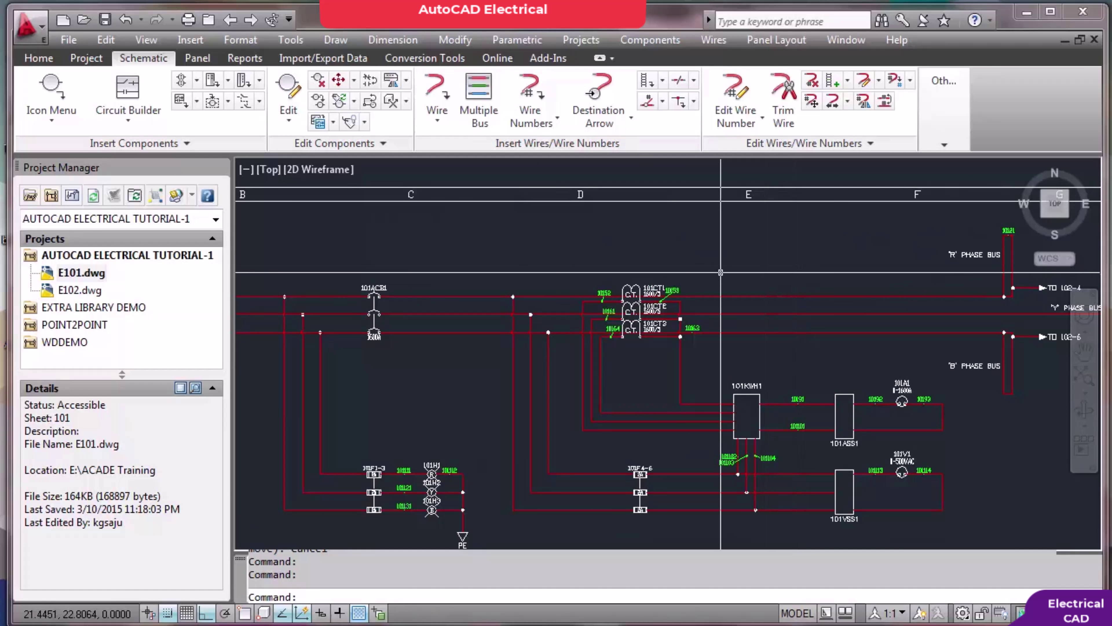
pyautogui.moveTo(376, 271); pyautogui.dragTo(526, 254, button='middle')
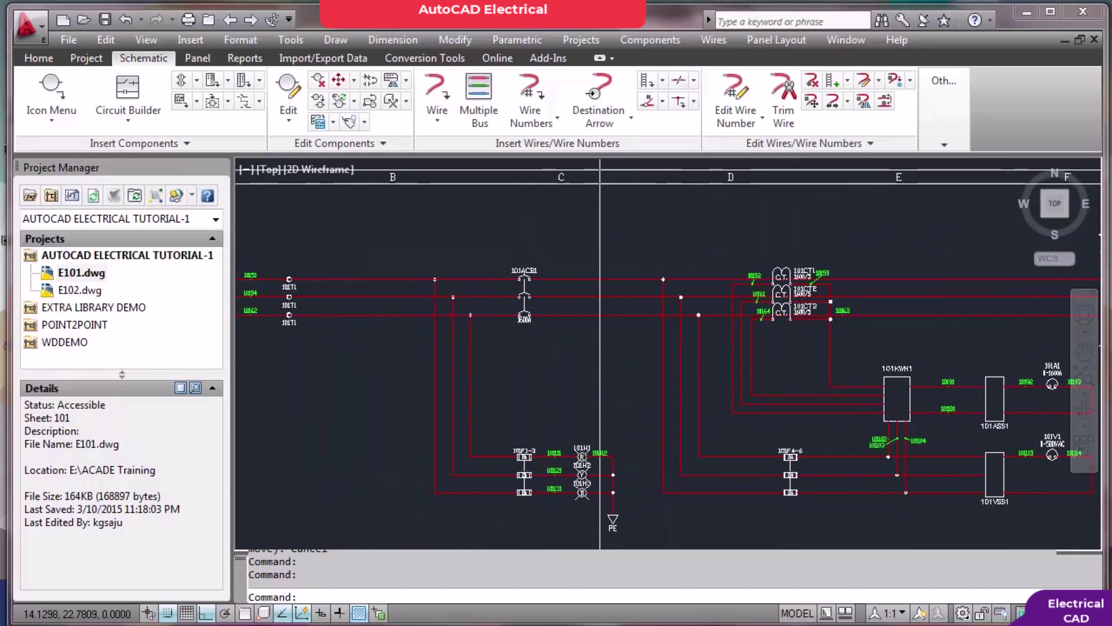
pyautogui.moveTo(316, 259); pyautogui.dragTo(613, 278, button='middle')
pyautogui.scroll(3, 613, 278)
pyautogui.moveTo(313, 208); pyautogui.dragTo(332, 263, button='middle')
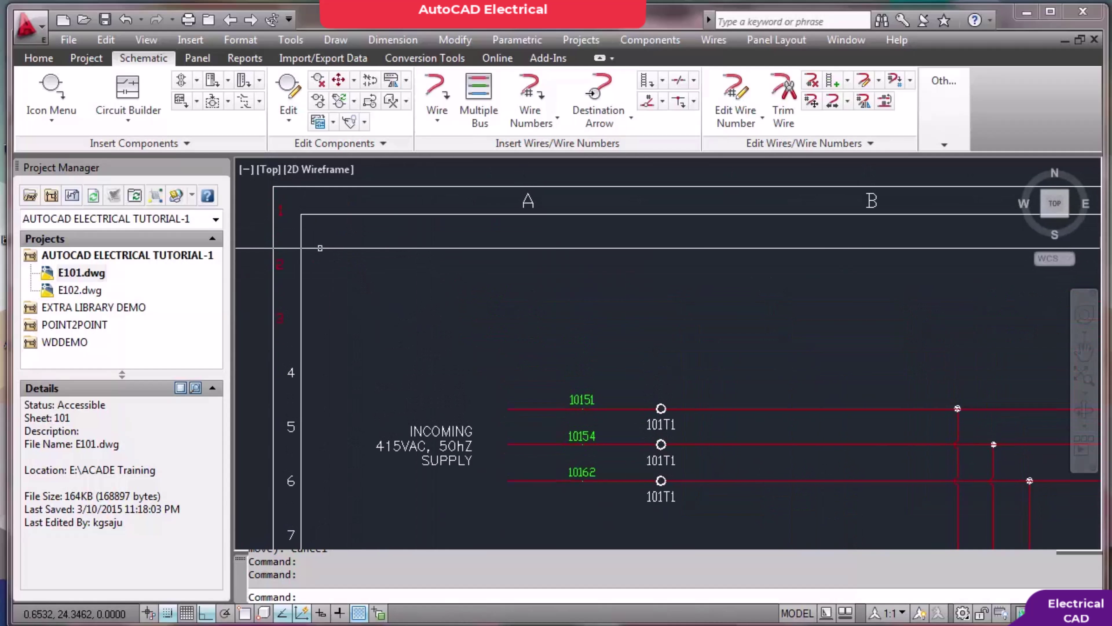
pyautogui.scroll(2, 308, 228)
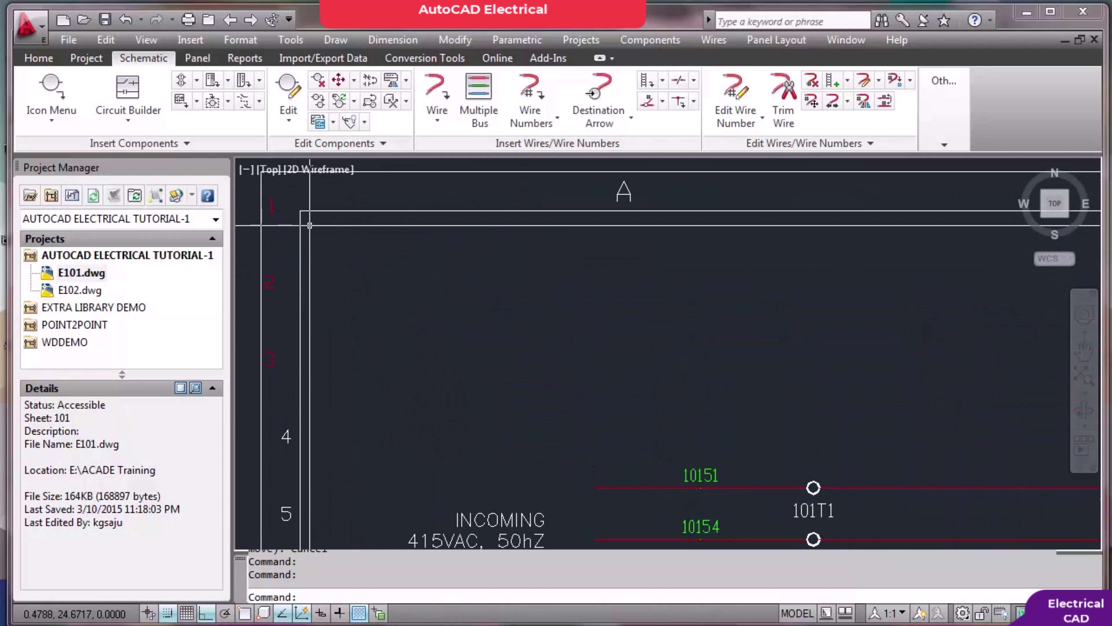
pyautogui.scroll(-2, 309, 225)
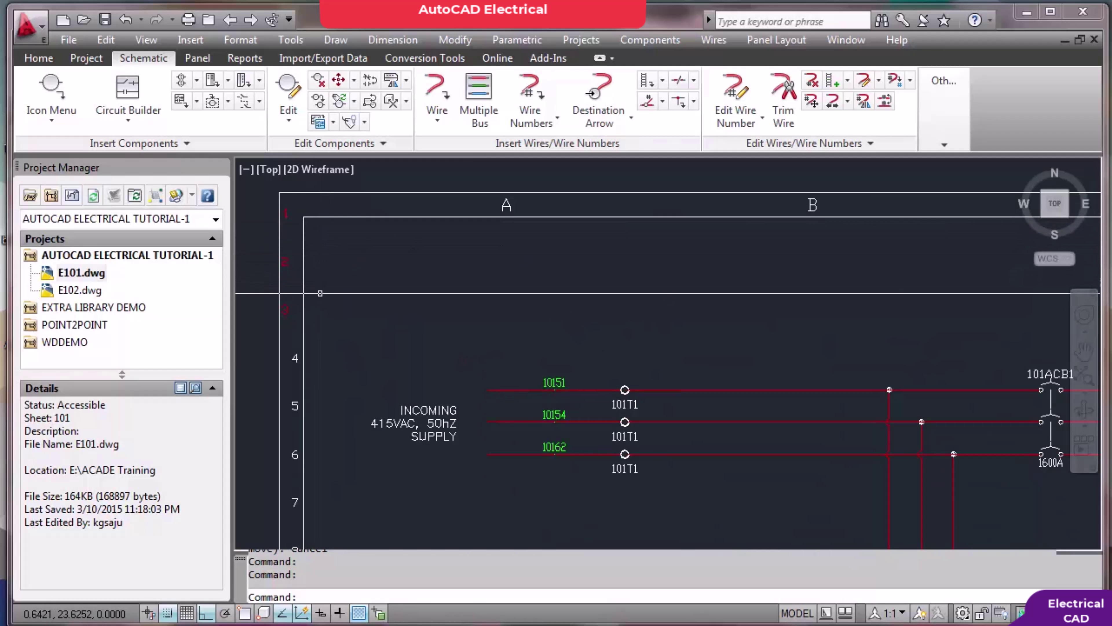
pyautogui.scroll(-3, 319, 328)
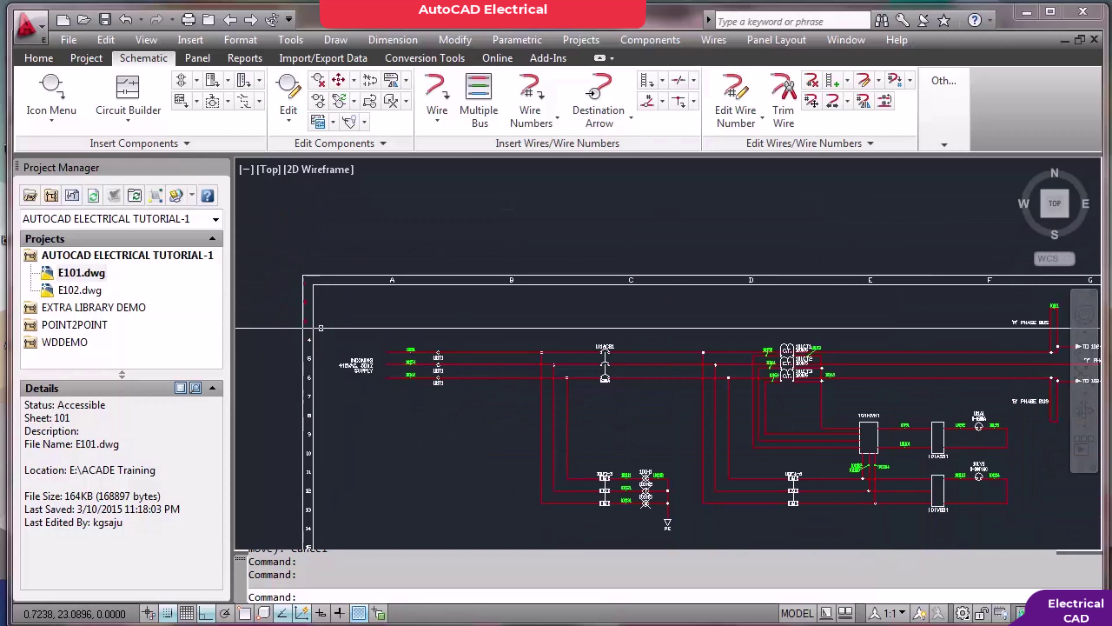
pyautogui.scroll(5, 772, 253)
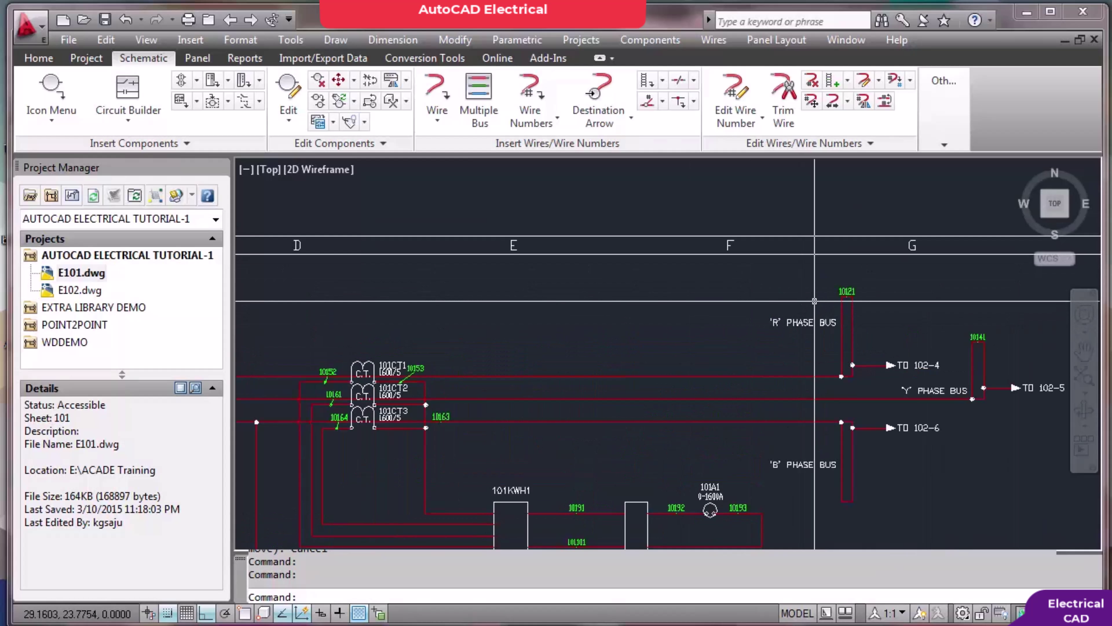
pyautogui.scroll(2, 773, 253)
pyautogui.scroll(3, 854, 293)
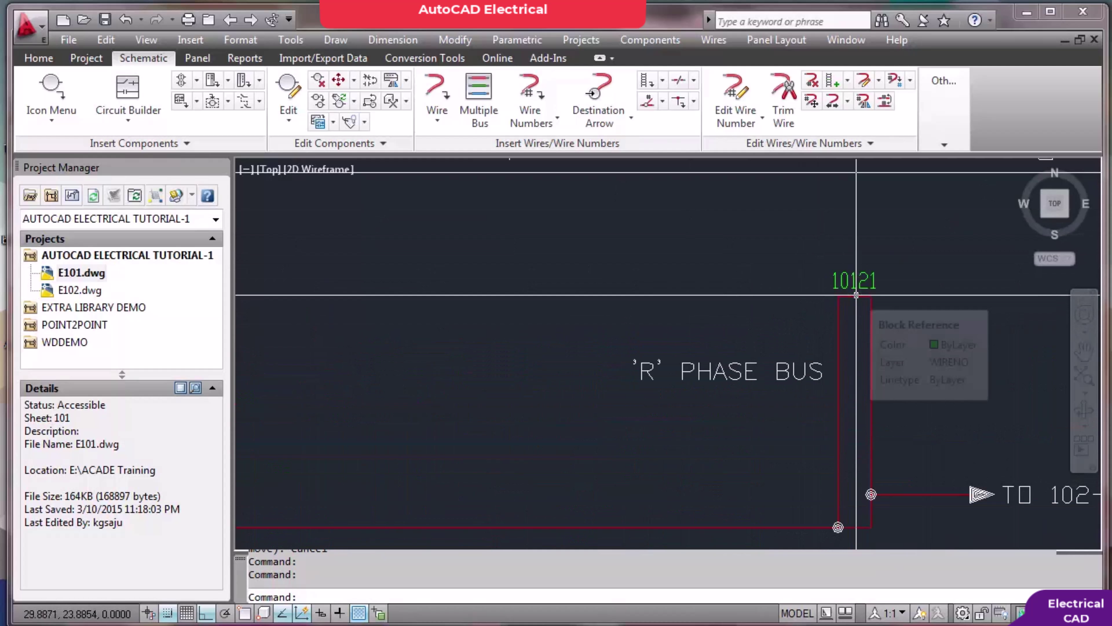
pyautogui.scroll(-3, 1080, 272)
pyautogui.moveTo(676, 342); pyautogui.dragTo(683, 340, button='middle')
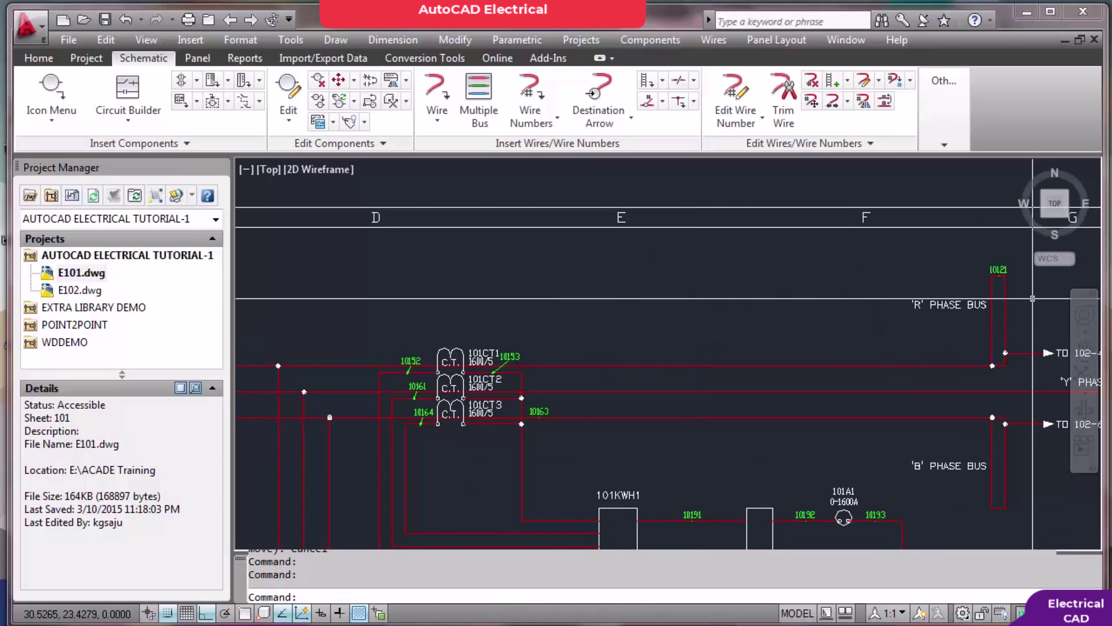
pyautogui.scroll(-2, 744, 376)
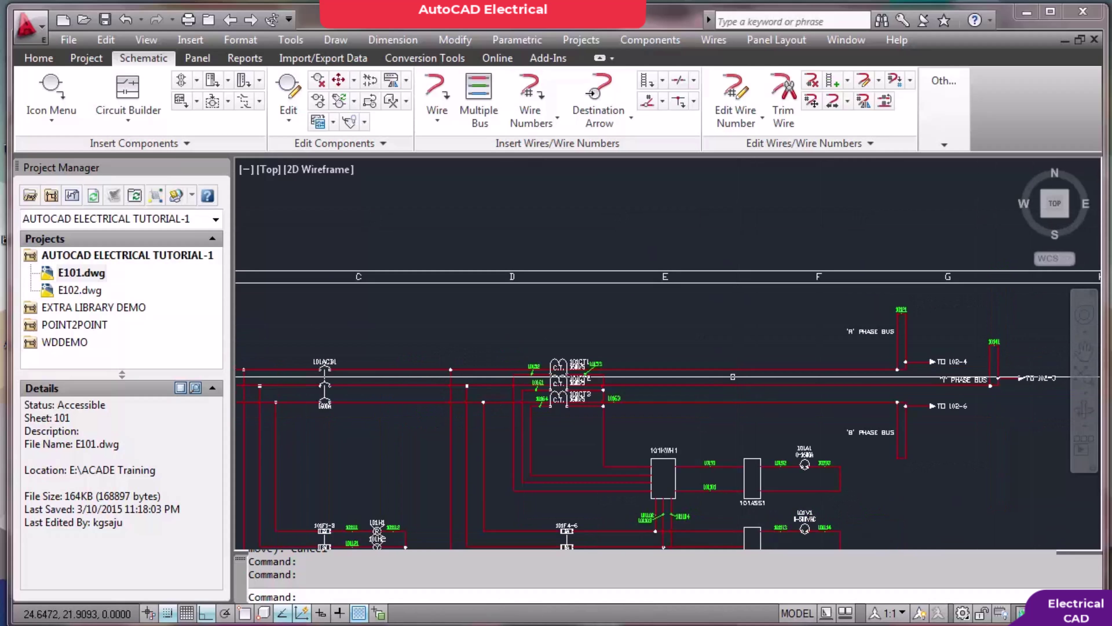
pyautogui.scroll(4, 330, 371)
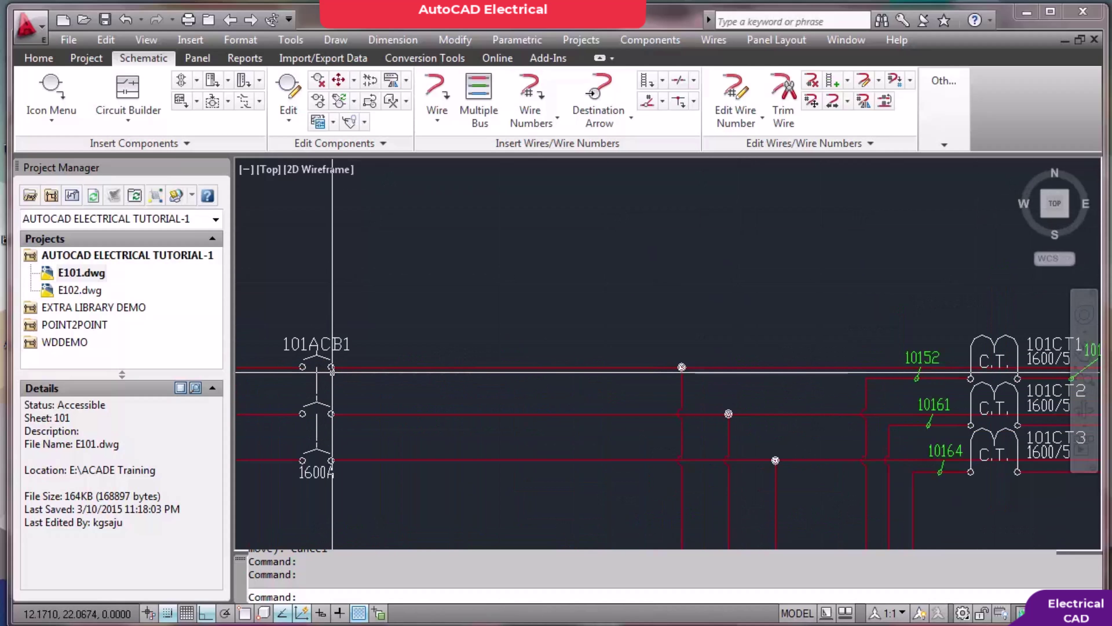
pyautogui.scroll(2, 333, 371)
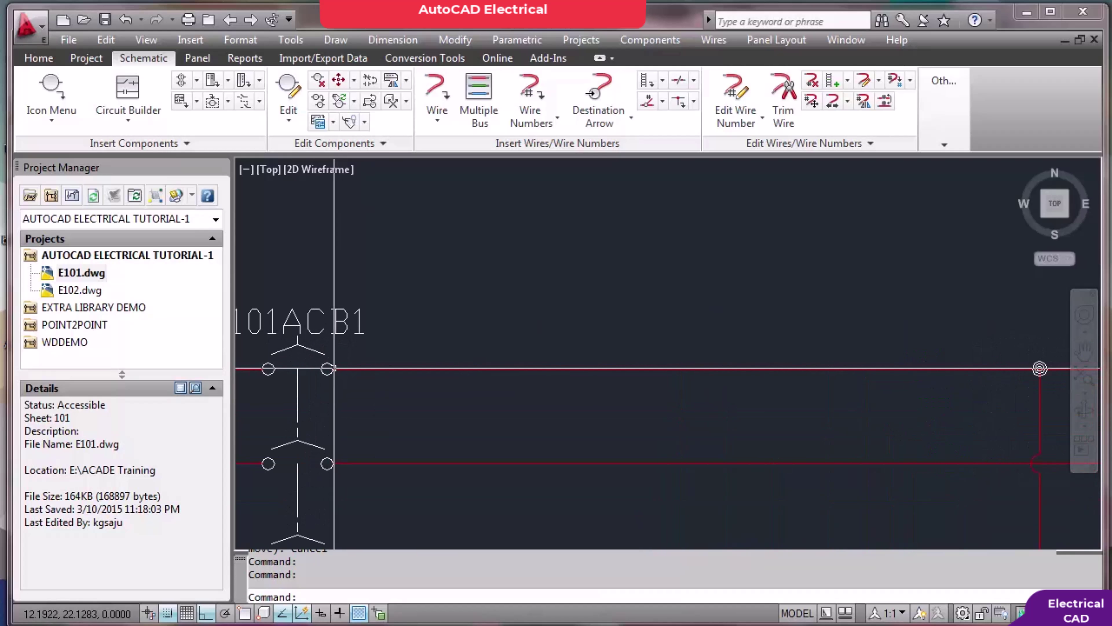
pyautogui.scroll(-3, 334, 368)
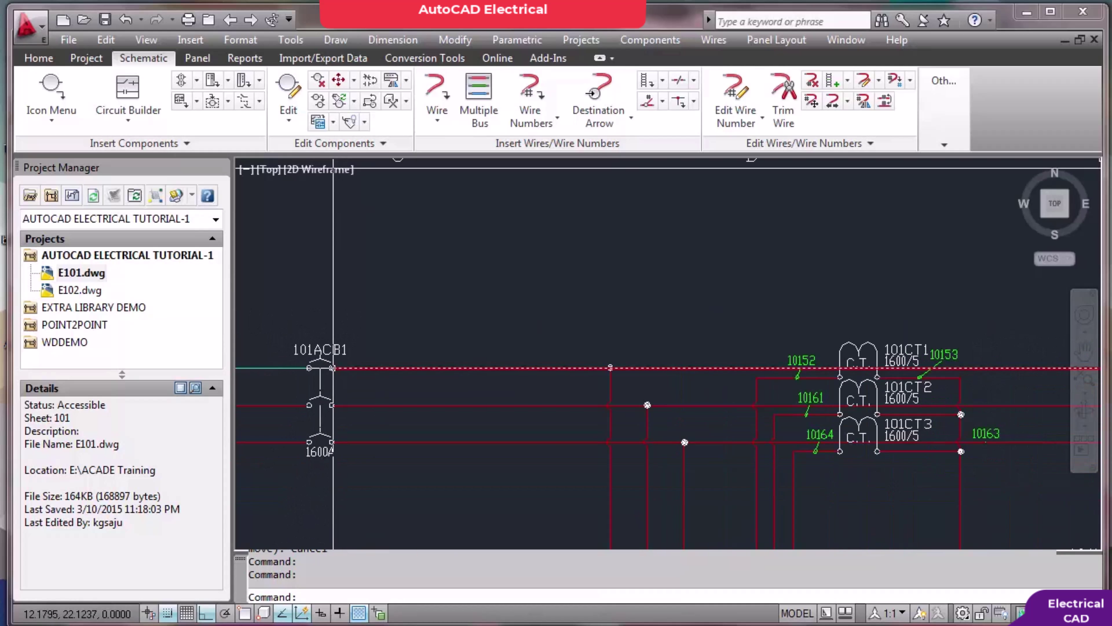
pyautogui.scroll(-6, 337, 368)
pyautogui.scroll(2, 337, 368)
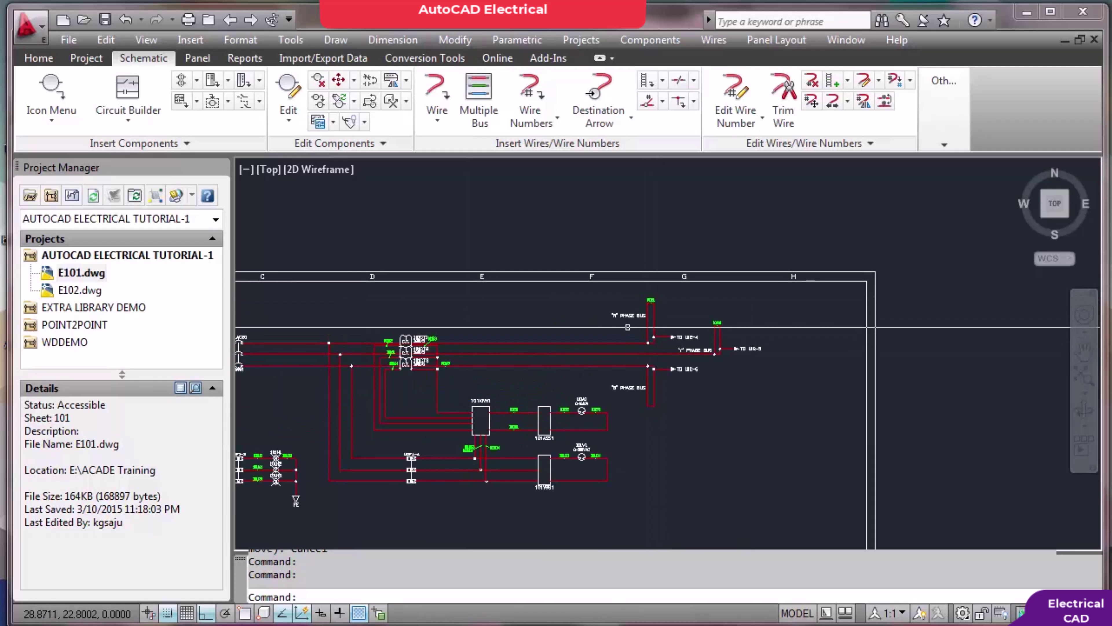
pyautogui.moveTo(628, 326); pyautogui.dragTo(684, 334, button='middle')
pyautogui.scroll(3, 731, 318)
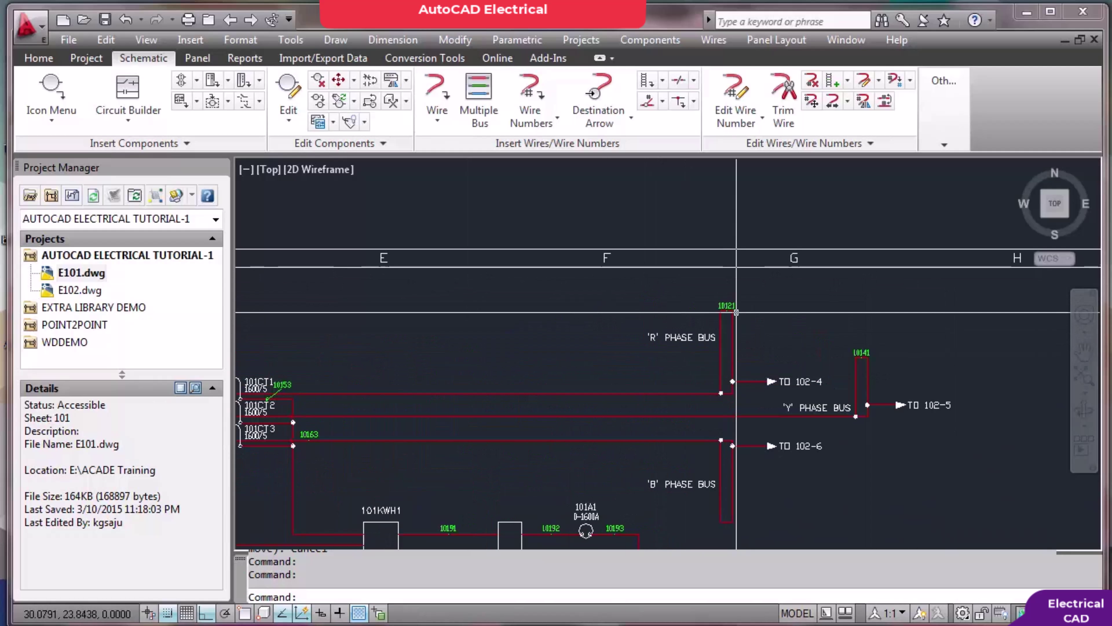
pyautogui.scroll(8, 727, 312)
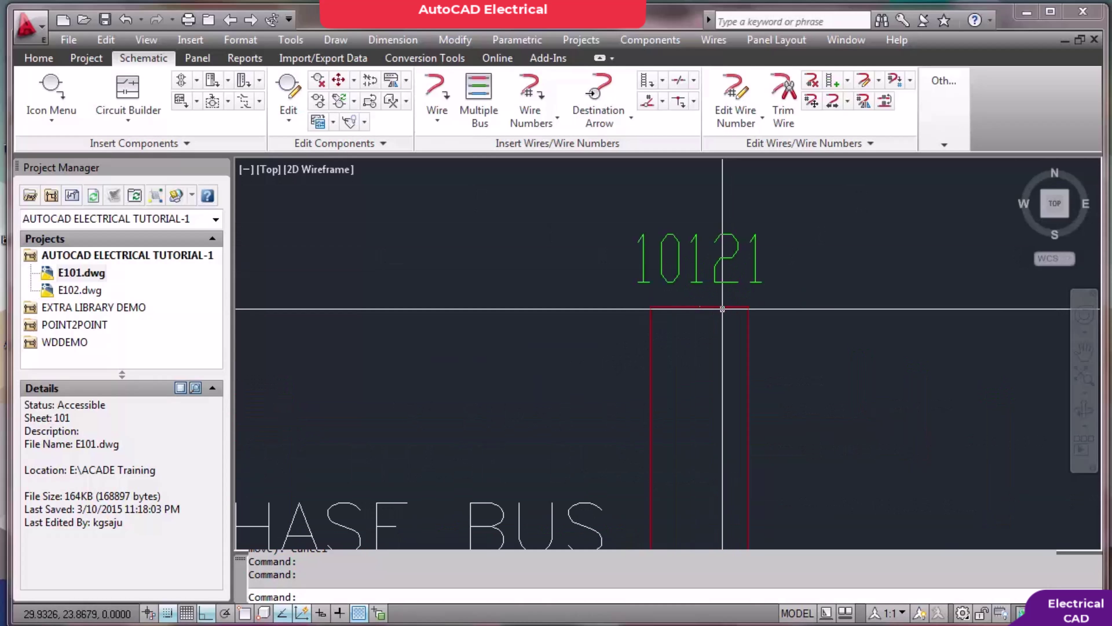
pyautogui.moveTo(722, 308)
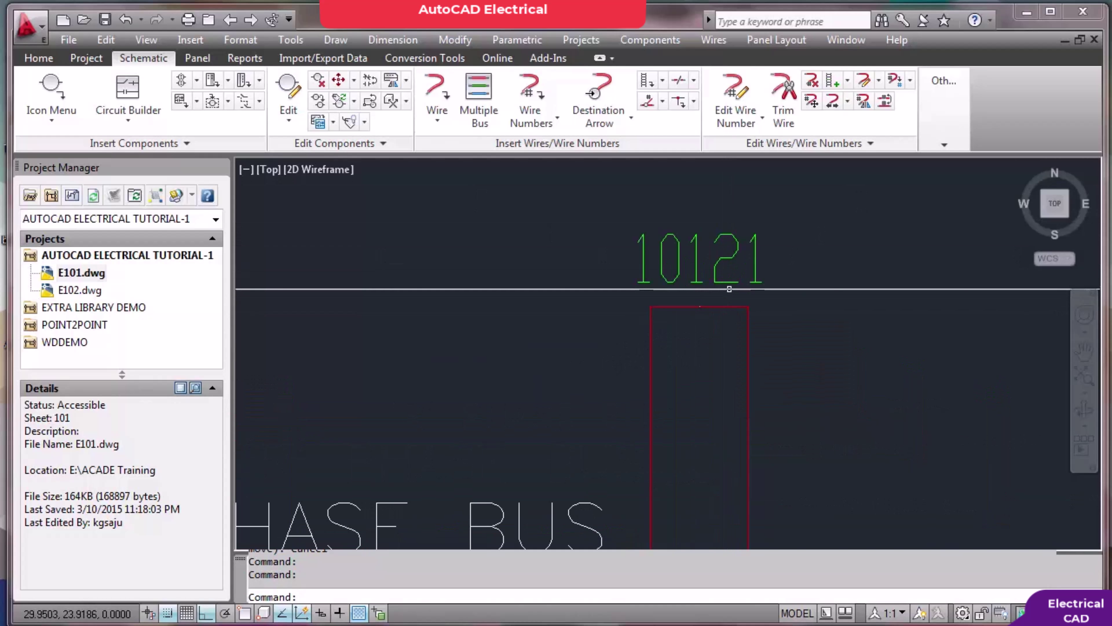
pyautogui.scroll(-2, 720, 280)
pyautogui.scroll(4, 718, 279)
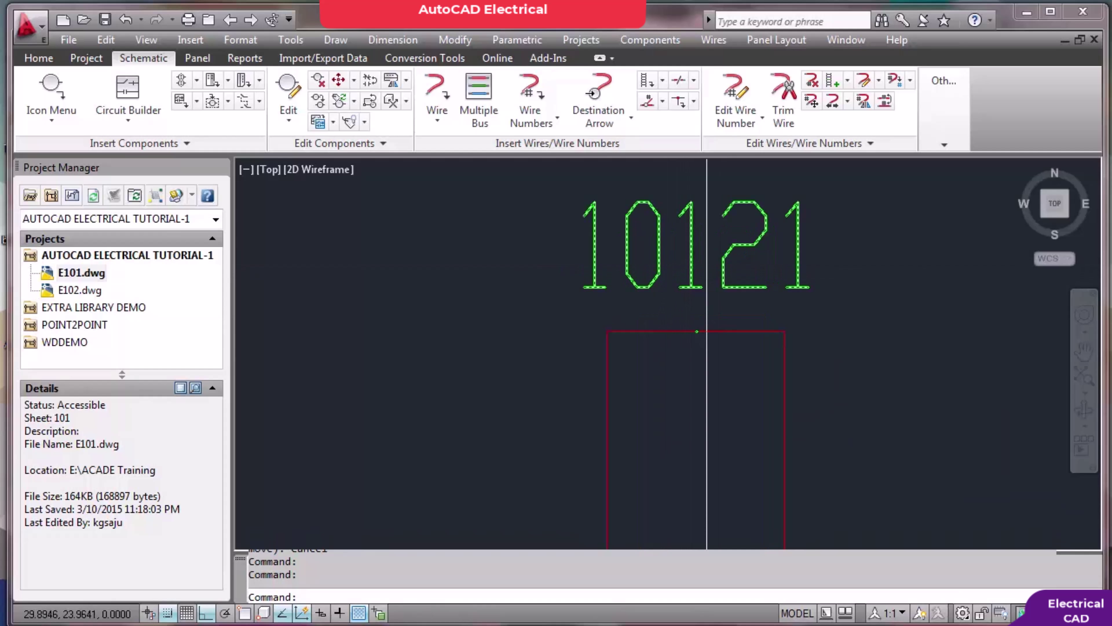
pyautogui.scroll(-5, 709, 280)
pyautogui.scroll(6, 239, 278)
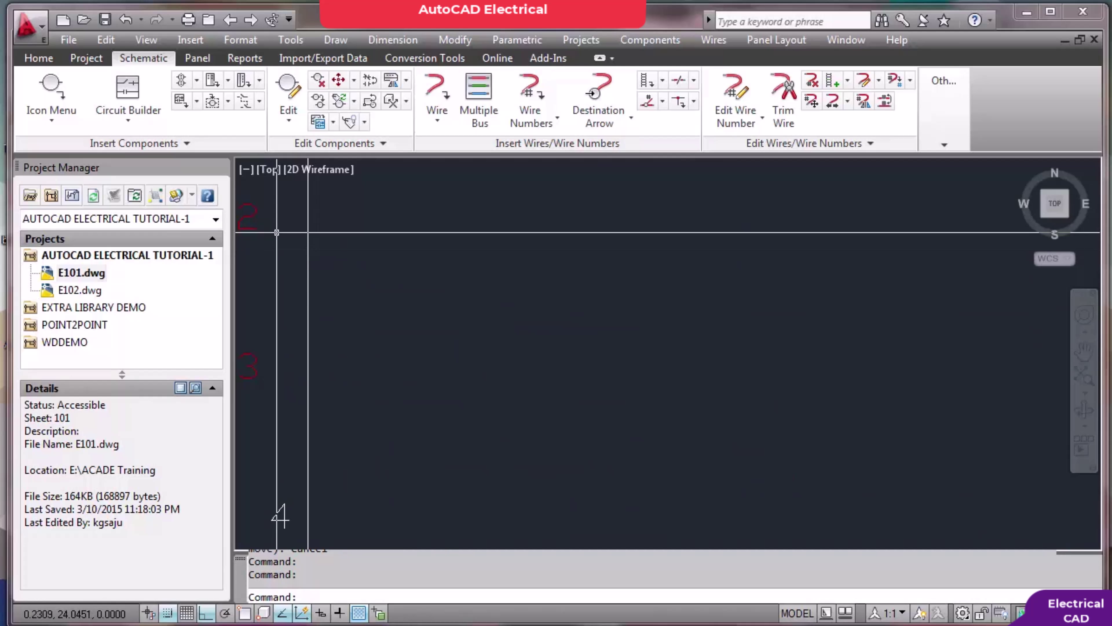
pyautogui.scroll(-5, 277, 232)
pyautogui.scroll(7, 753, 246)
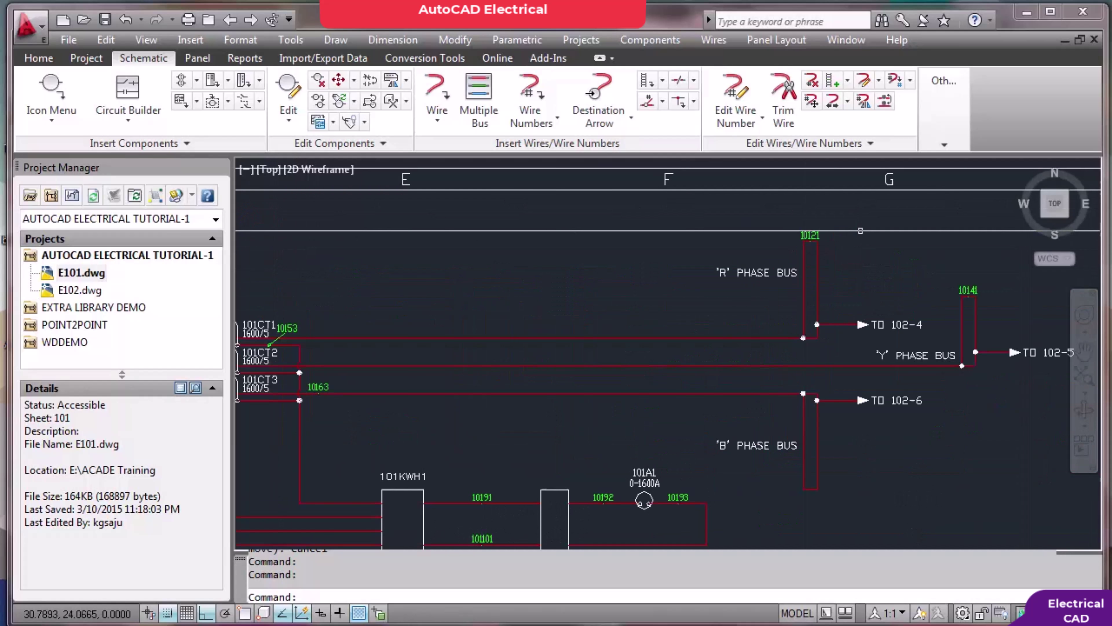
pyautogui.scroll(-6, 761, 247)
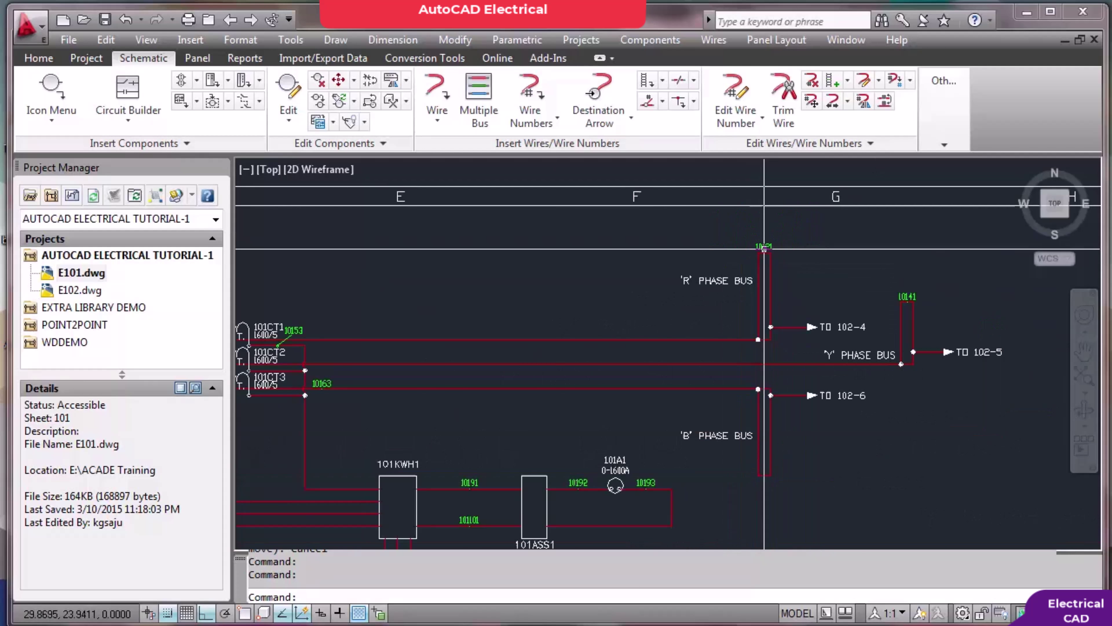
# Relocate wire numbers 10121, 10141 and 10163 onto the horizontal R, Y and B phase wires
pyautogui.press('Escape')
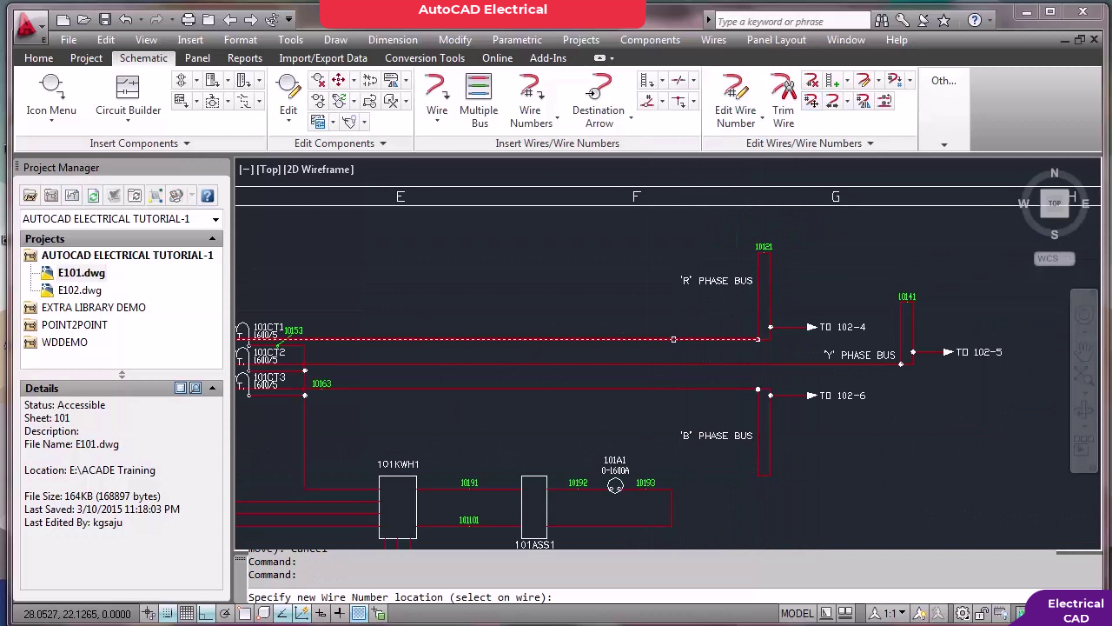
pyautogui.click(673, 338)
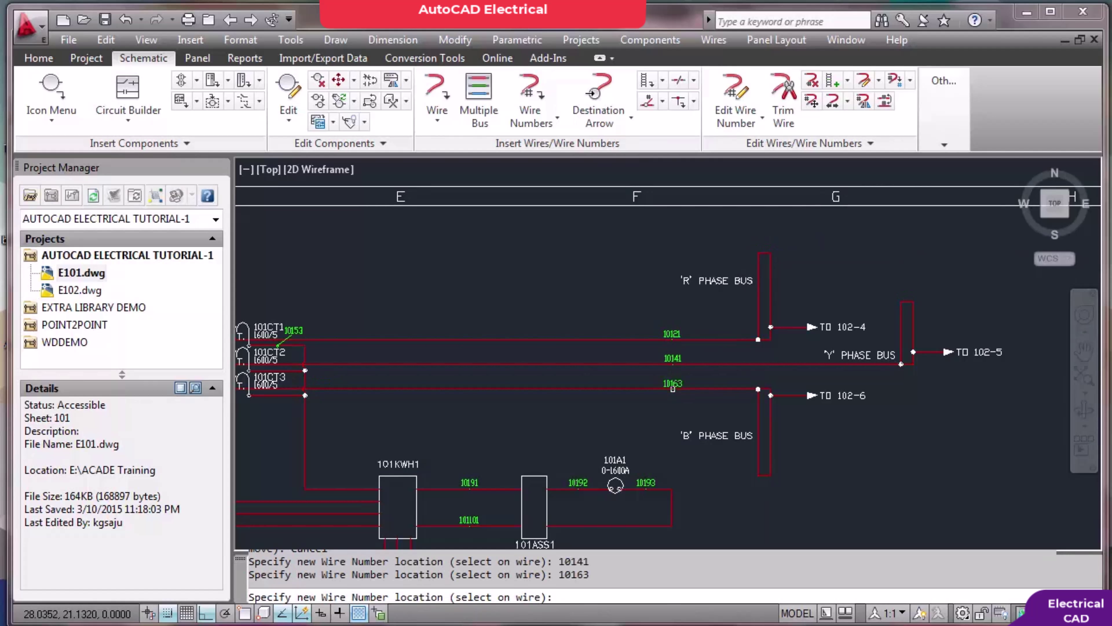
pyautogui.press('Return')
pyautogui.scroll(6, 689, 357)
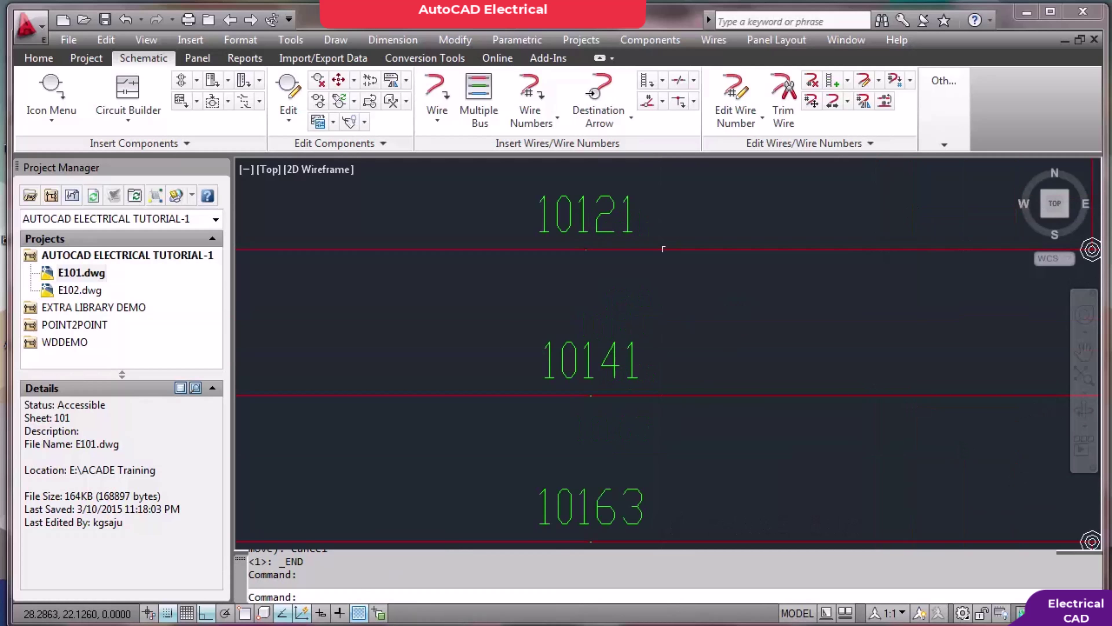
pyautogui.scroll(-6, 662, 254)
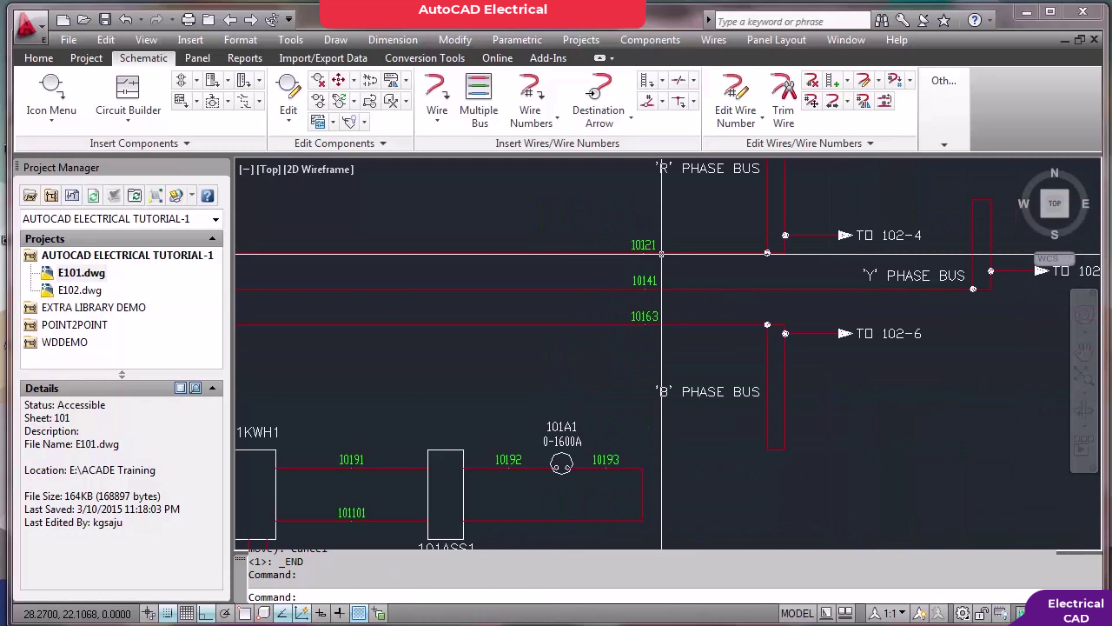
pyautogui.scroll(3, 598, 269)
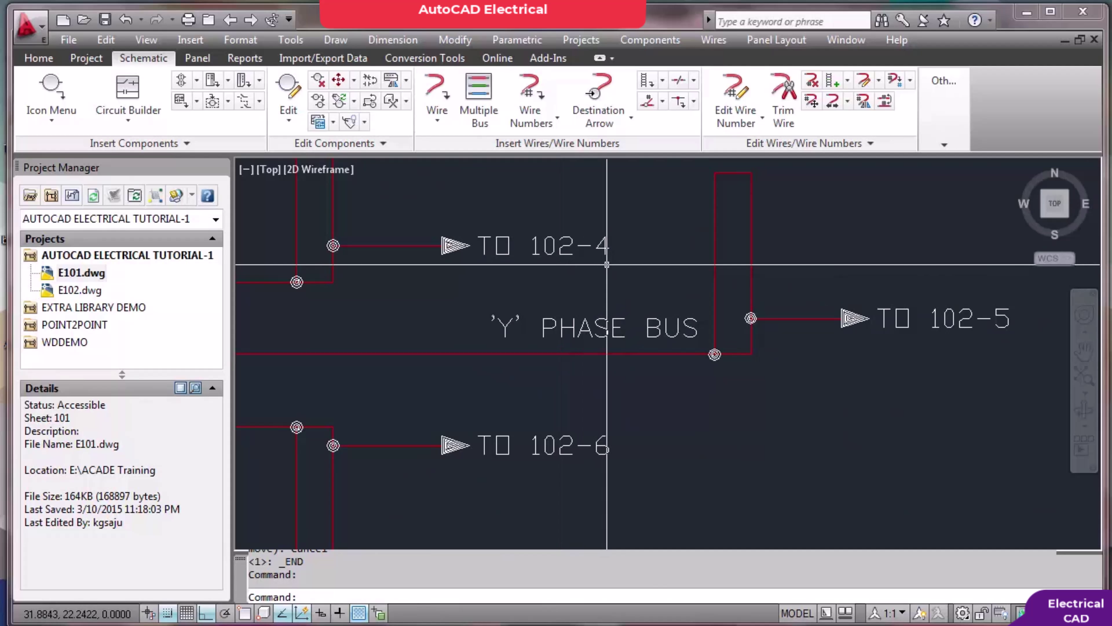
pyautogui.scroll(-4, 607, 265)
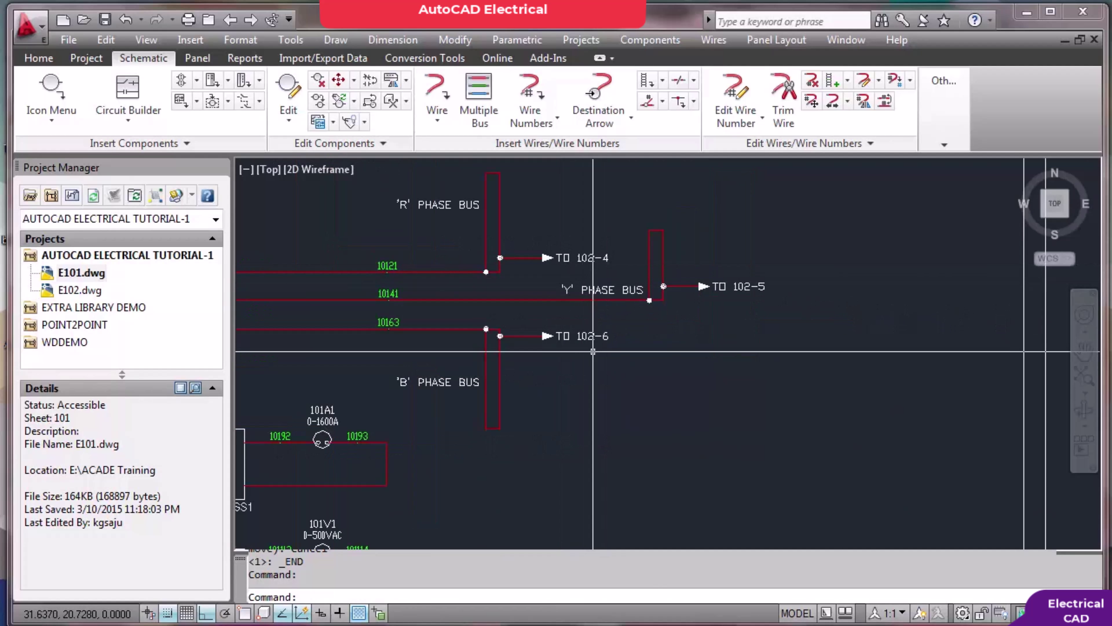
pyautogui.middleClick(593, 354)
pyautogui.middleClick(593, 354)
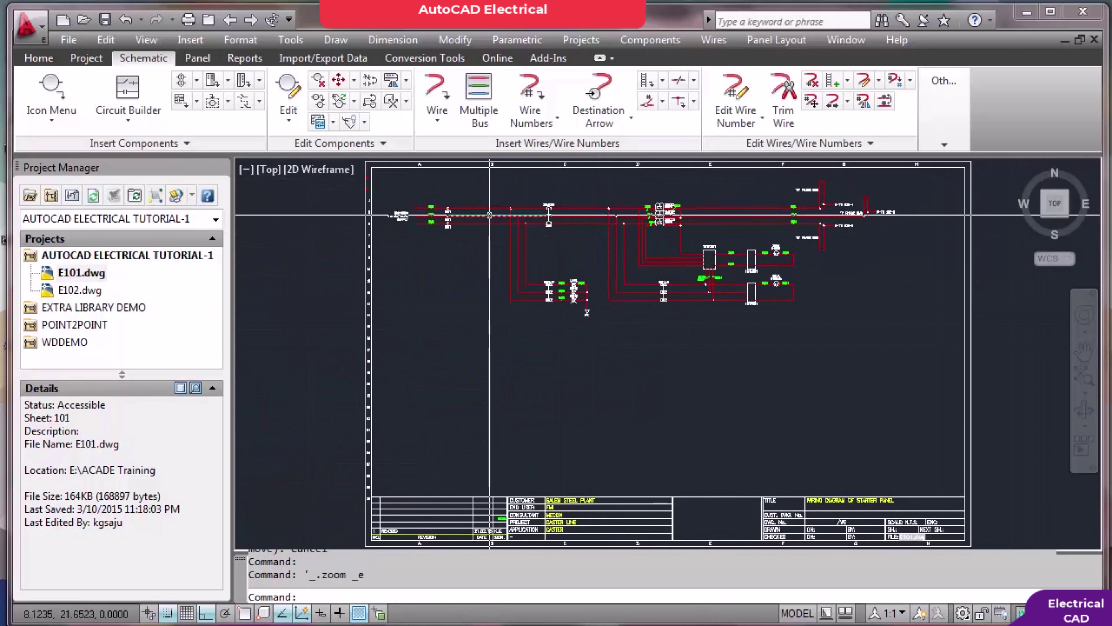
pyautogui.moveTo(492, 218)
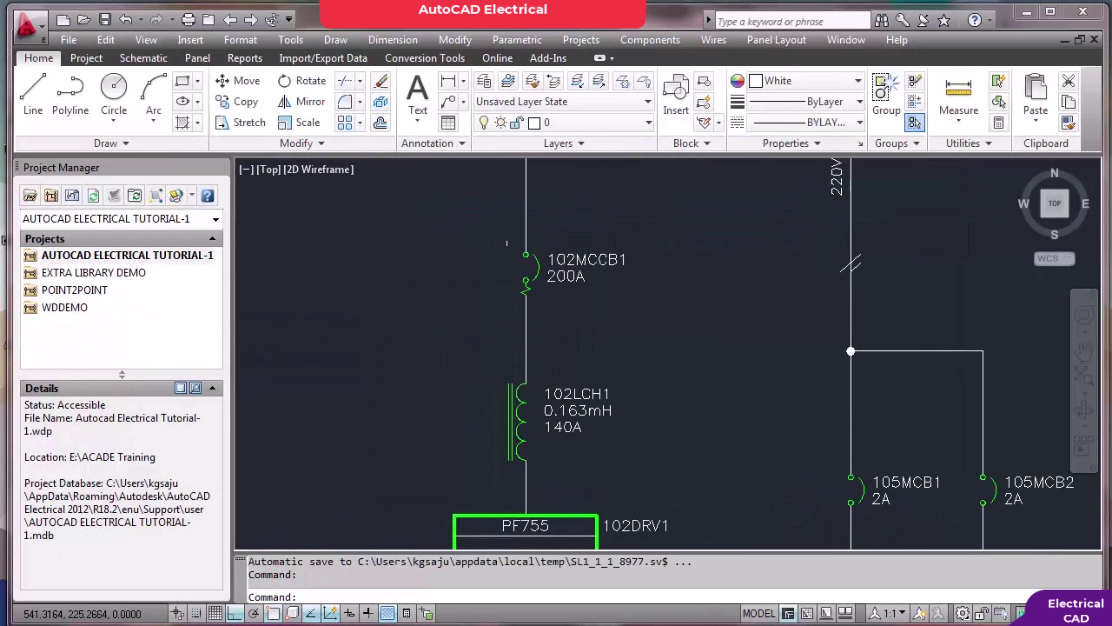
pyautogui.scroll(-3, 503, 289)
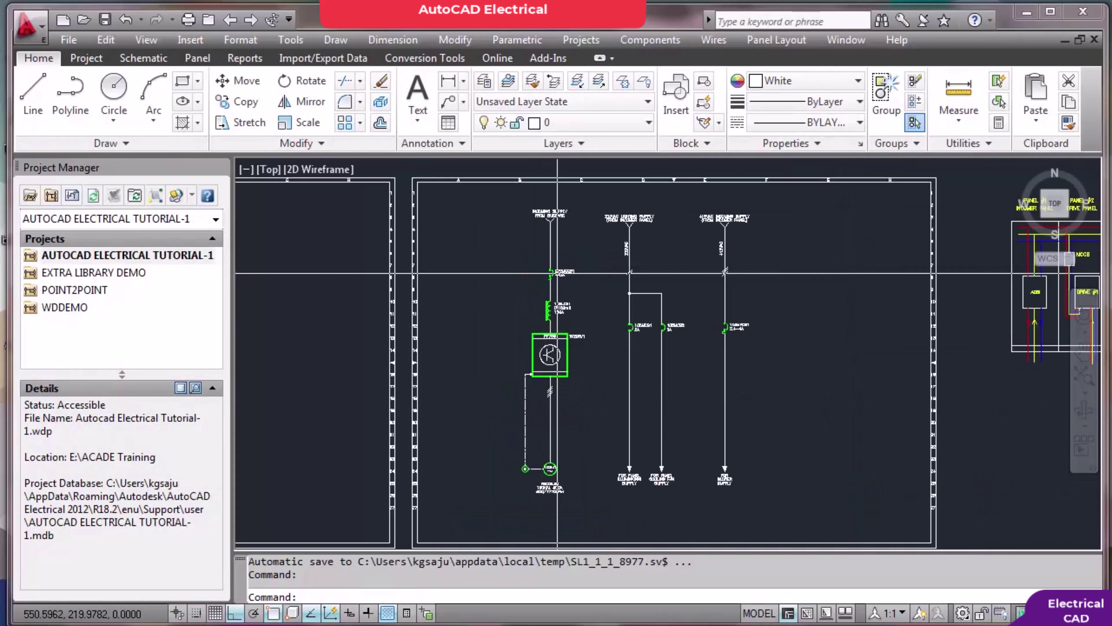
pyautogui.moveTo(503, 289); pyautogui.dragTo(805, 293, button='middle')
pyautogui.scroll(5, 318, 297)
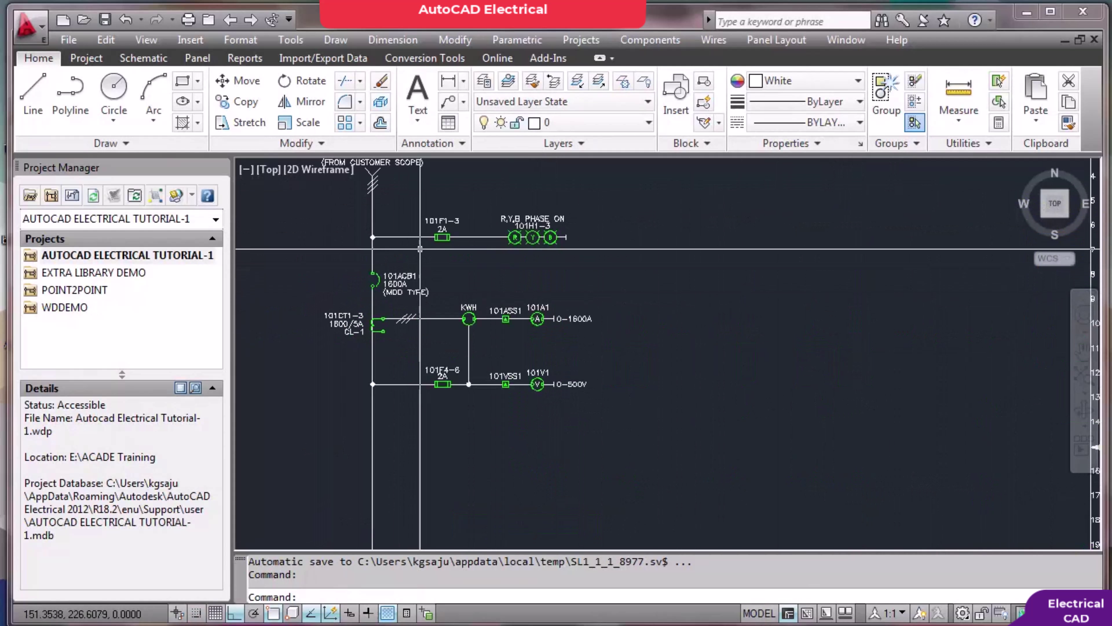
pyautogui.hotkey('alt', 'Tab')
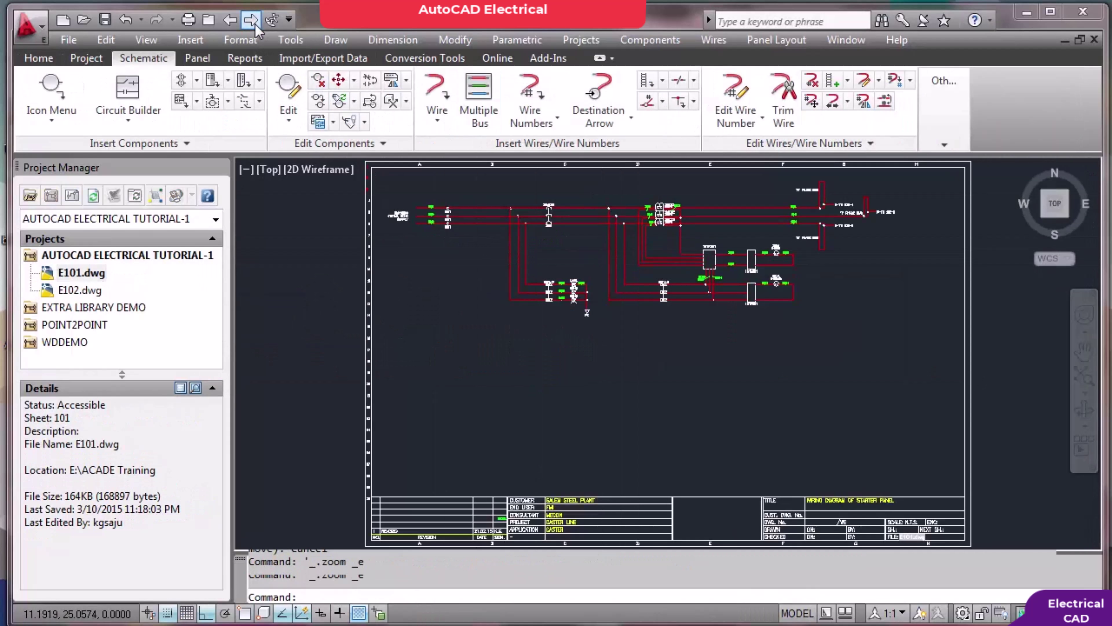
# Open E102.dwg and zoom to the whole sheet showing the converter and inverter drive
pyautogui.click(251, 19)
pyautogui.scroll(-6, 487, 244)
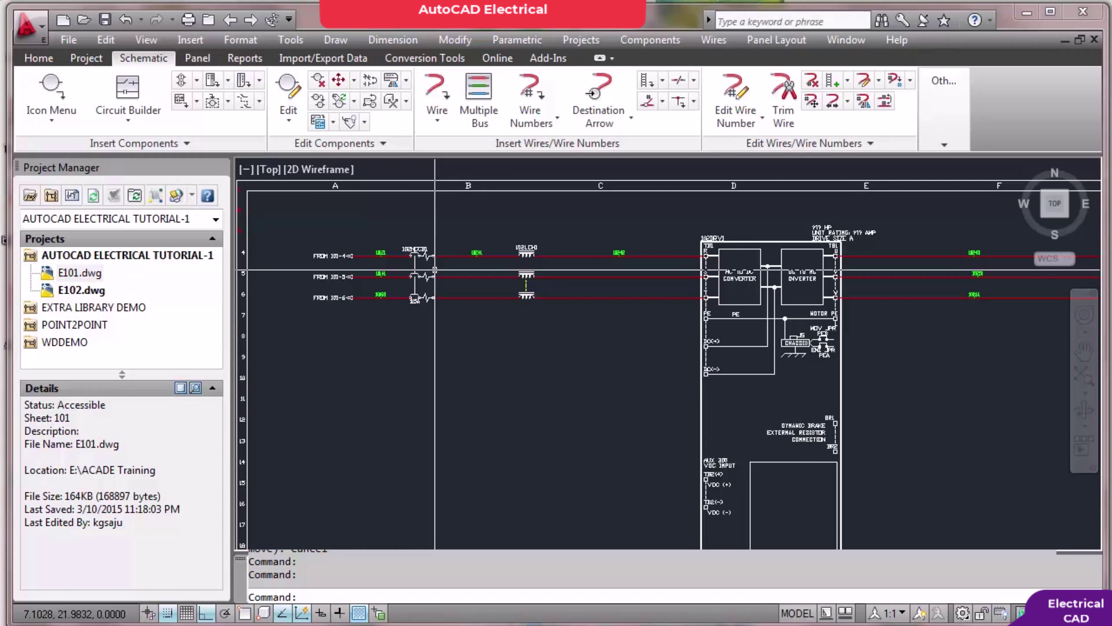
pyautogui.scroll(-3, 435, 270)
pyautogui.scroll(2, 517, 318)
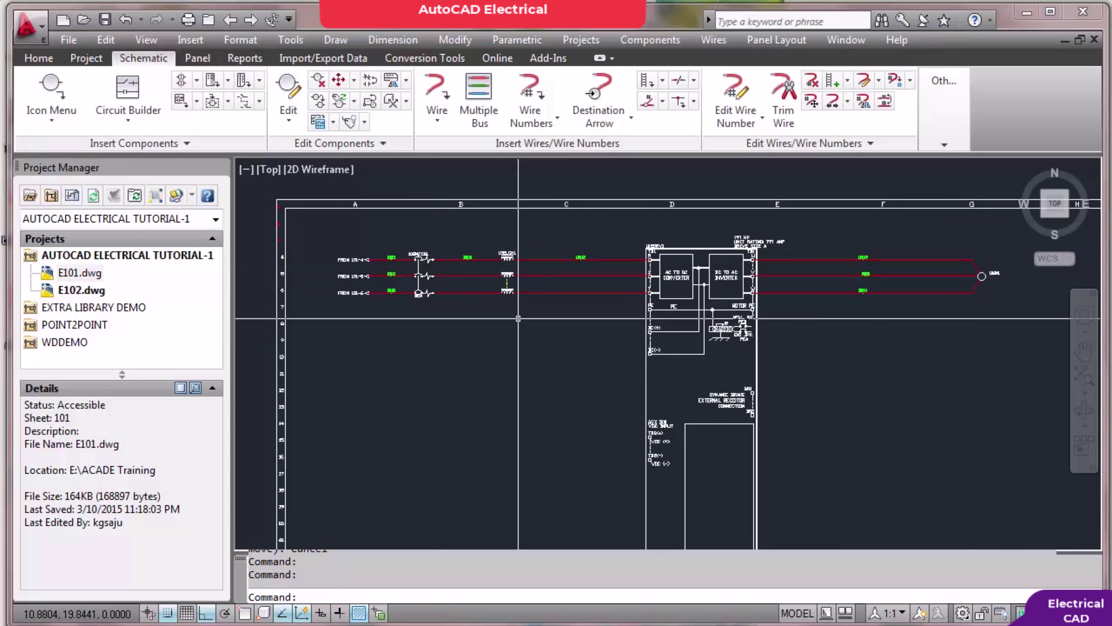
pyautogui.moveTo(518, 318); pyautogui.dragTo(459, 292, button='middle')
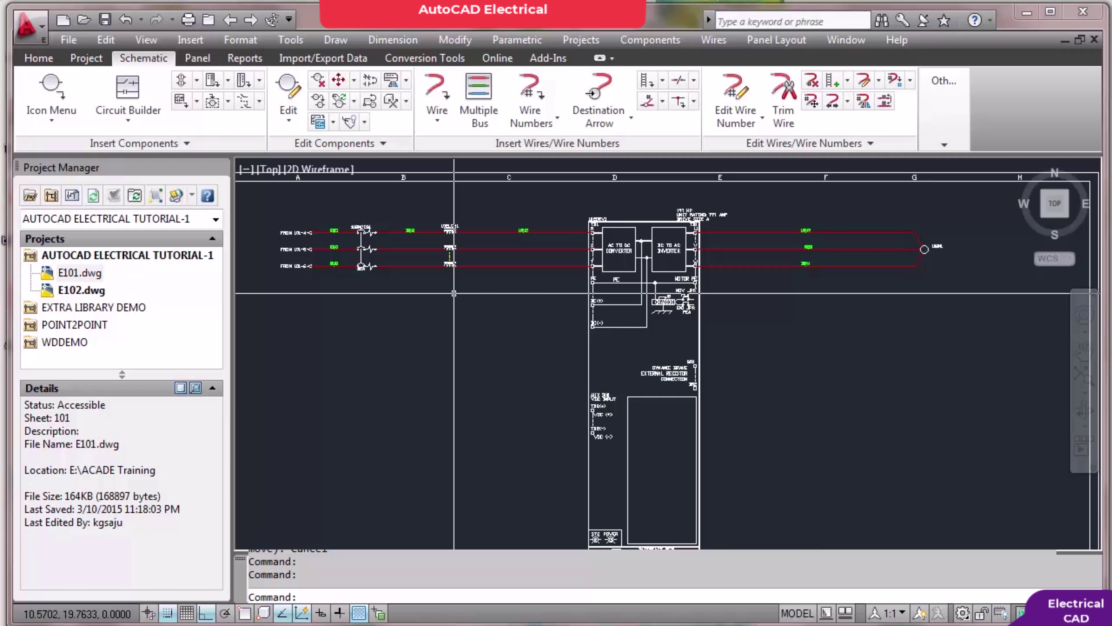
pyautogui.scroll(2, 454, 293)
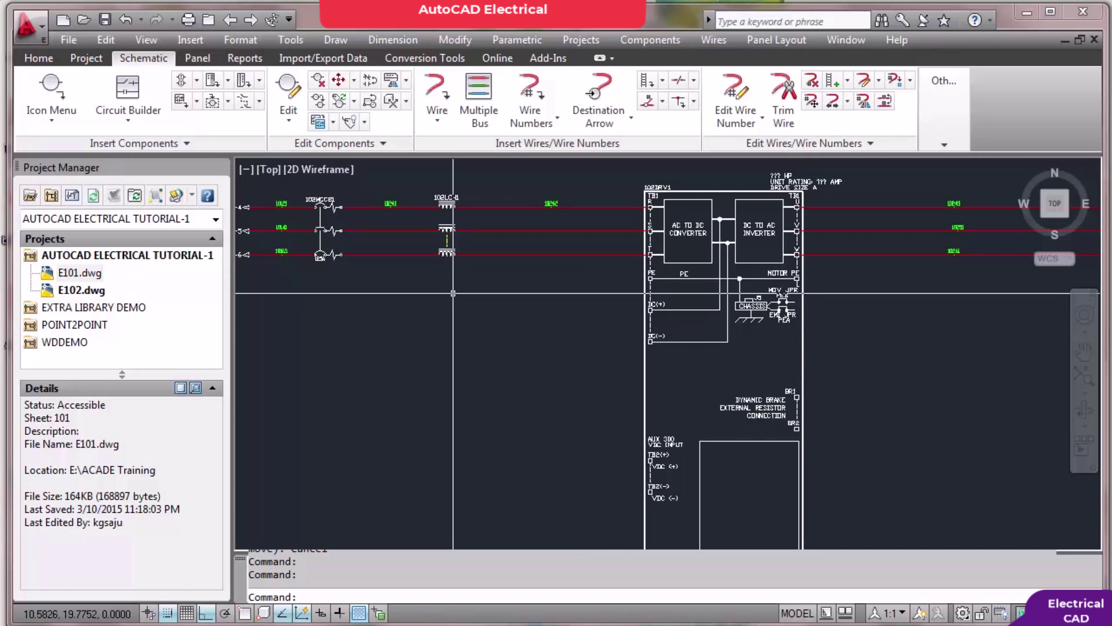
pyautogui.scroll(-3, 451, 293)
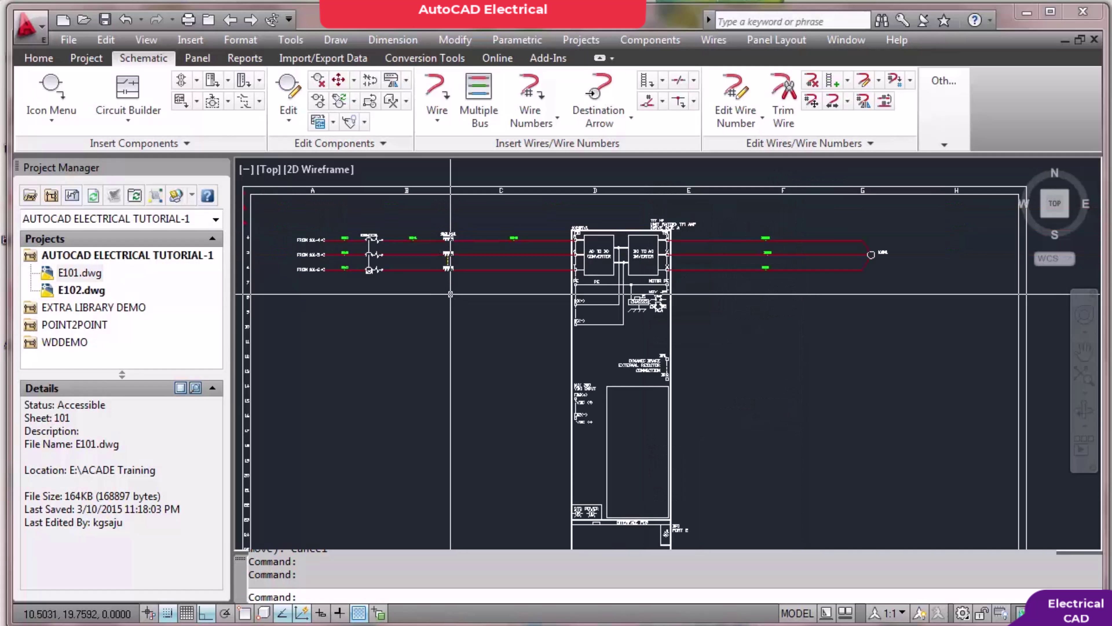
pyautogui.middleClick(450, 293)
pyautogui.middleClick(450, 293)
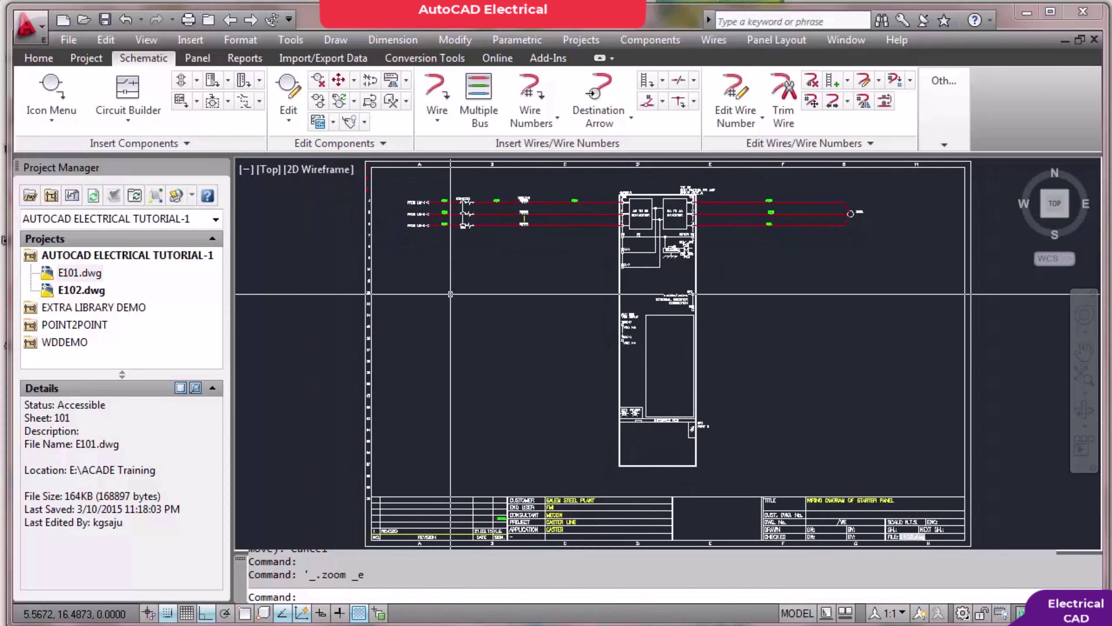